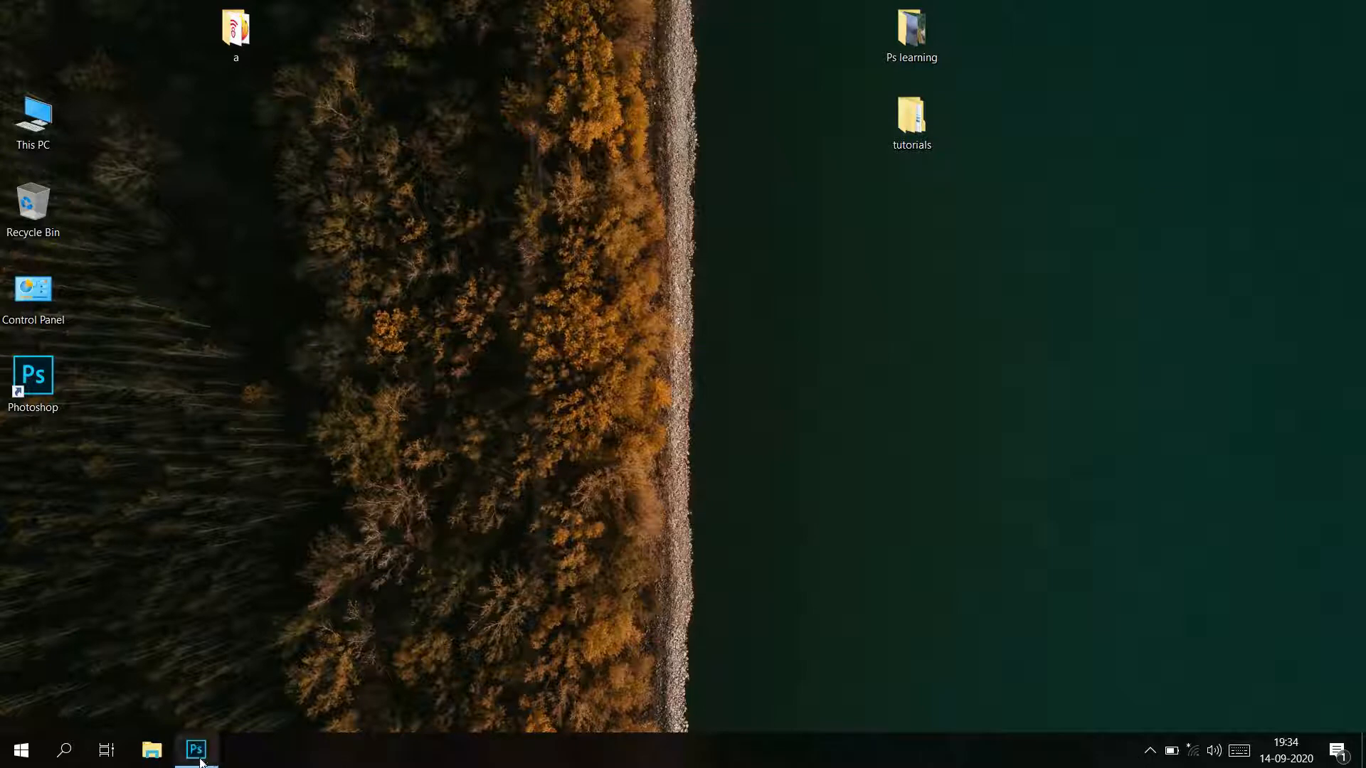
Switch to Photoshop and compare the original photo in cyclist need coffee.jpg with the finished composite in layers1.psd
mouse_move(201, 761)
left_click(206, 690)
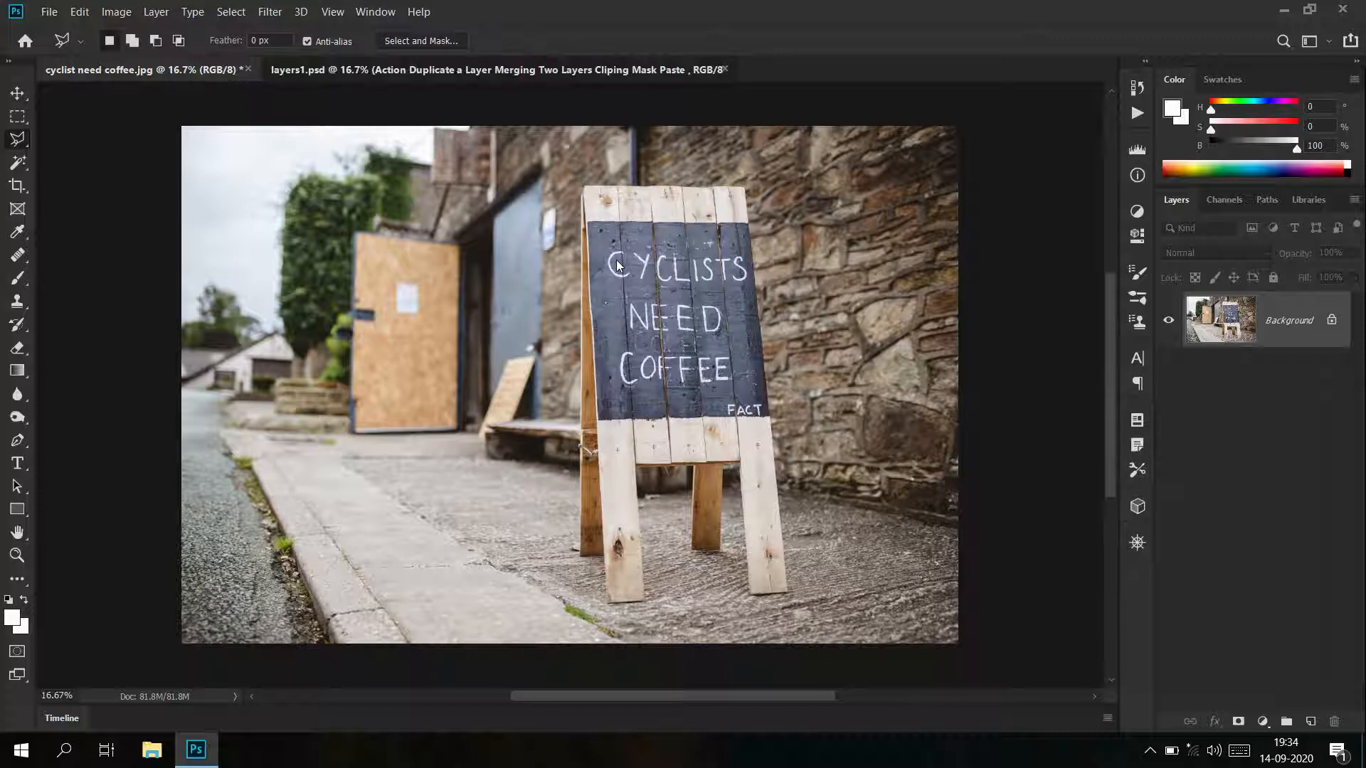
key("ctrl+Tab")
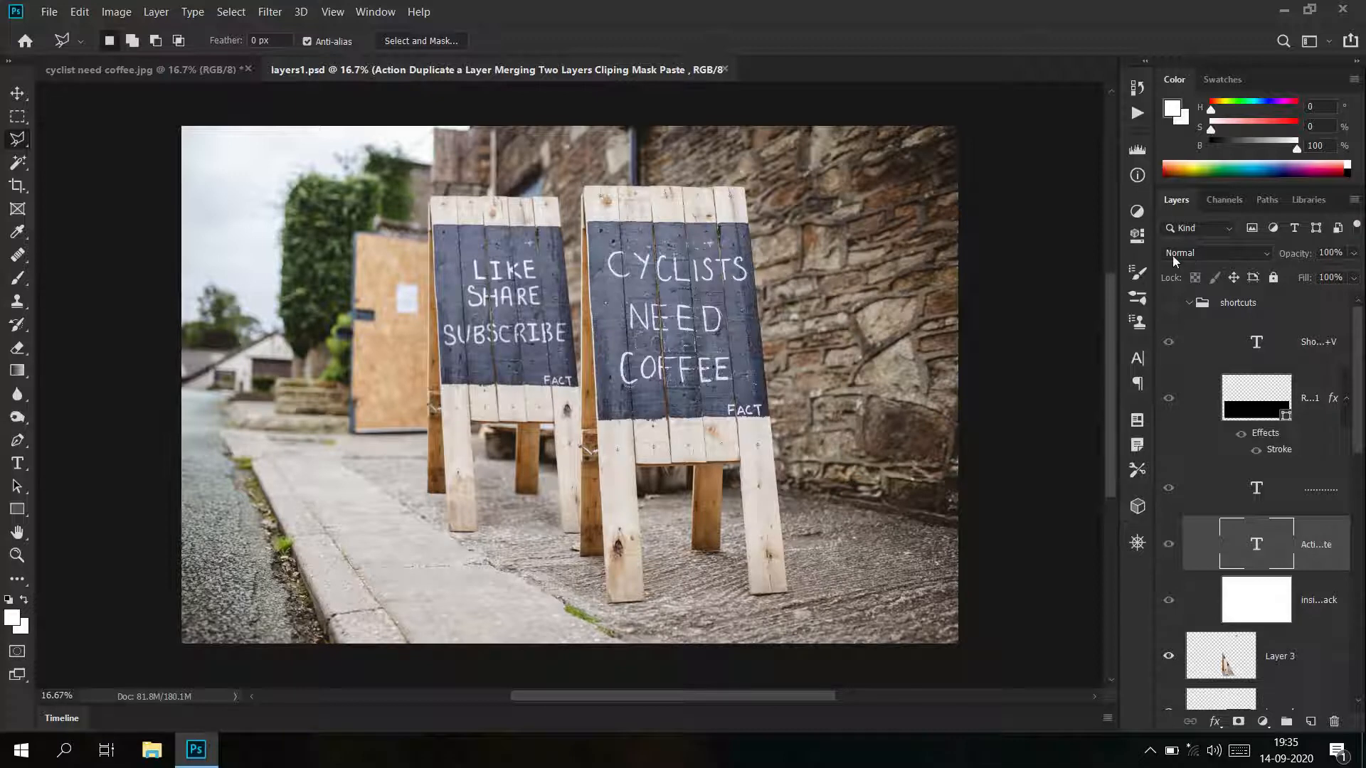
left_click(187, 69)
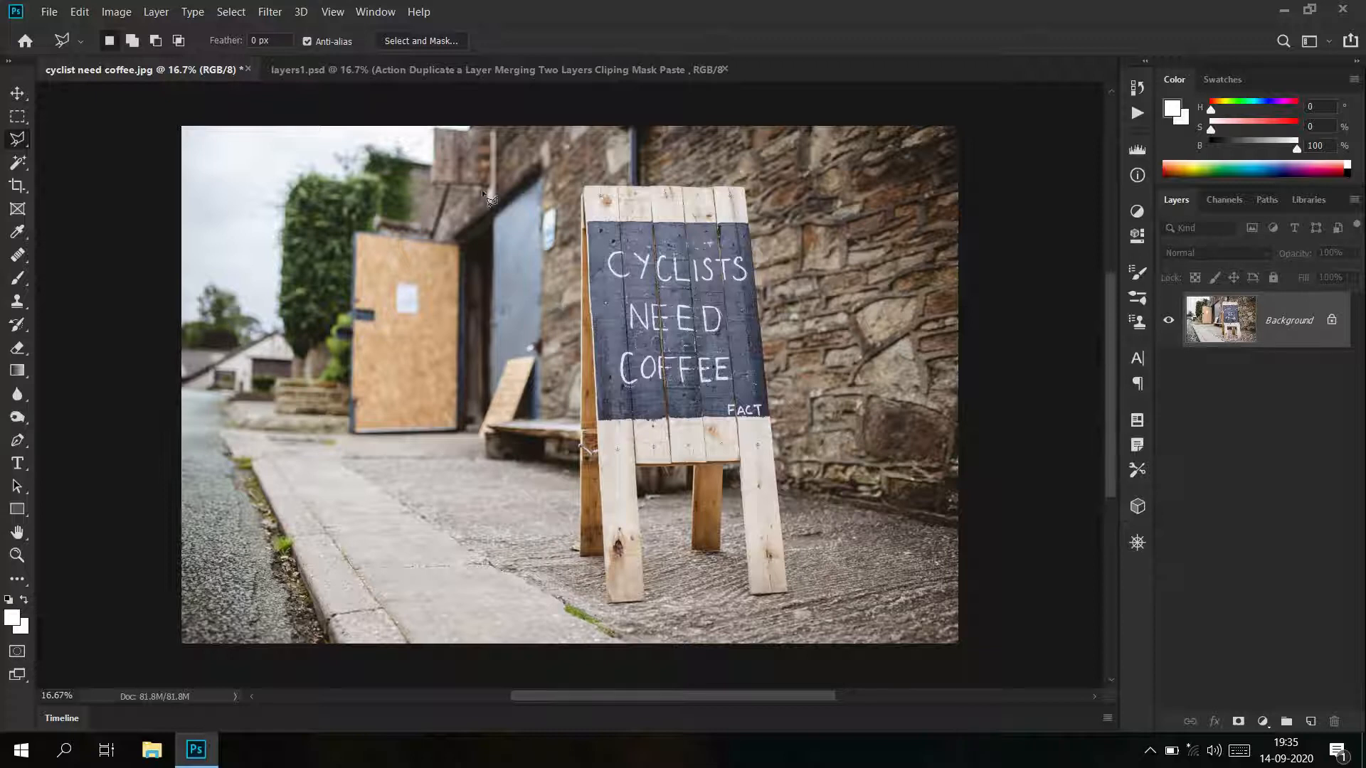
left_click(454, 70)
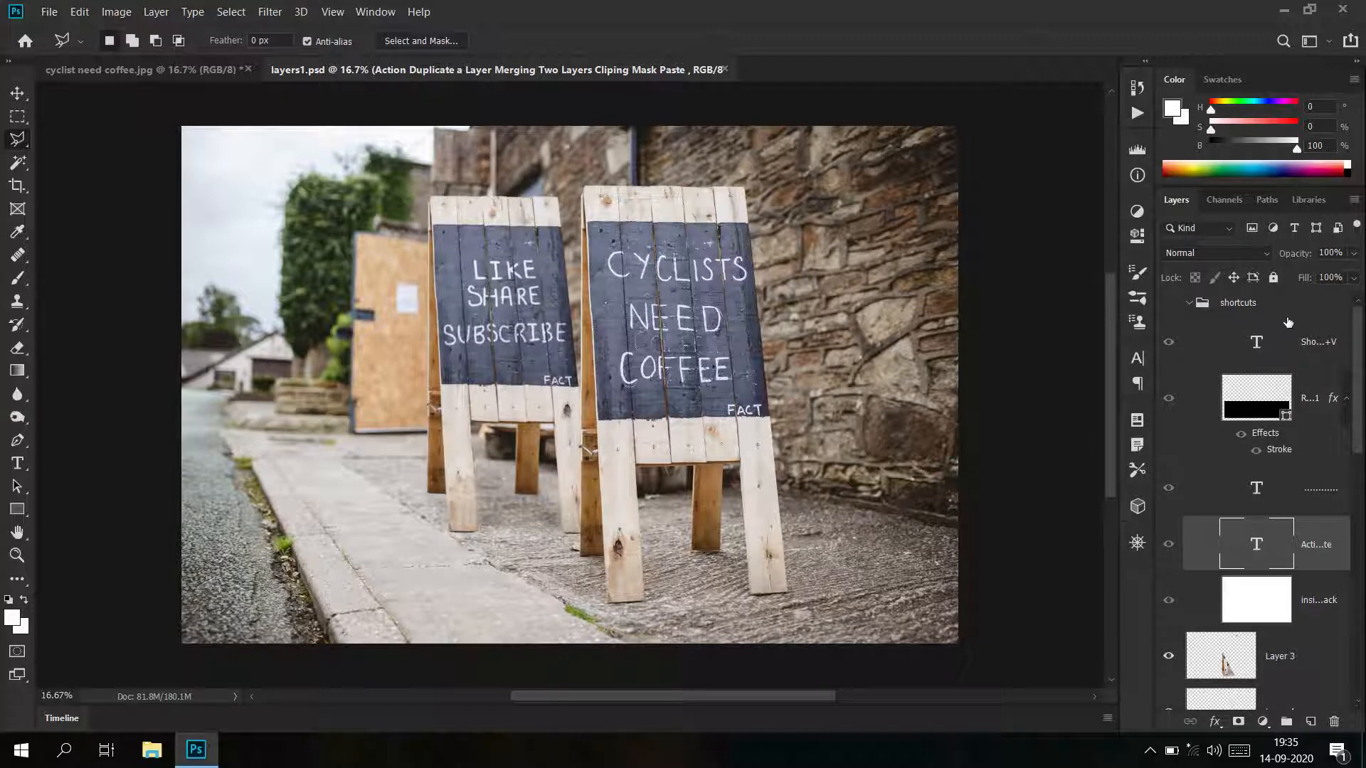
Examine the layer stack of layers1.psd from the shortcuts group down to Layer 2 and Layer 6
left_click(377, 11)
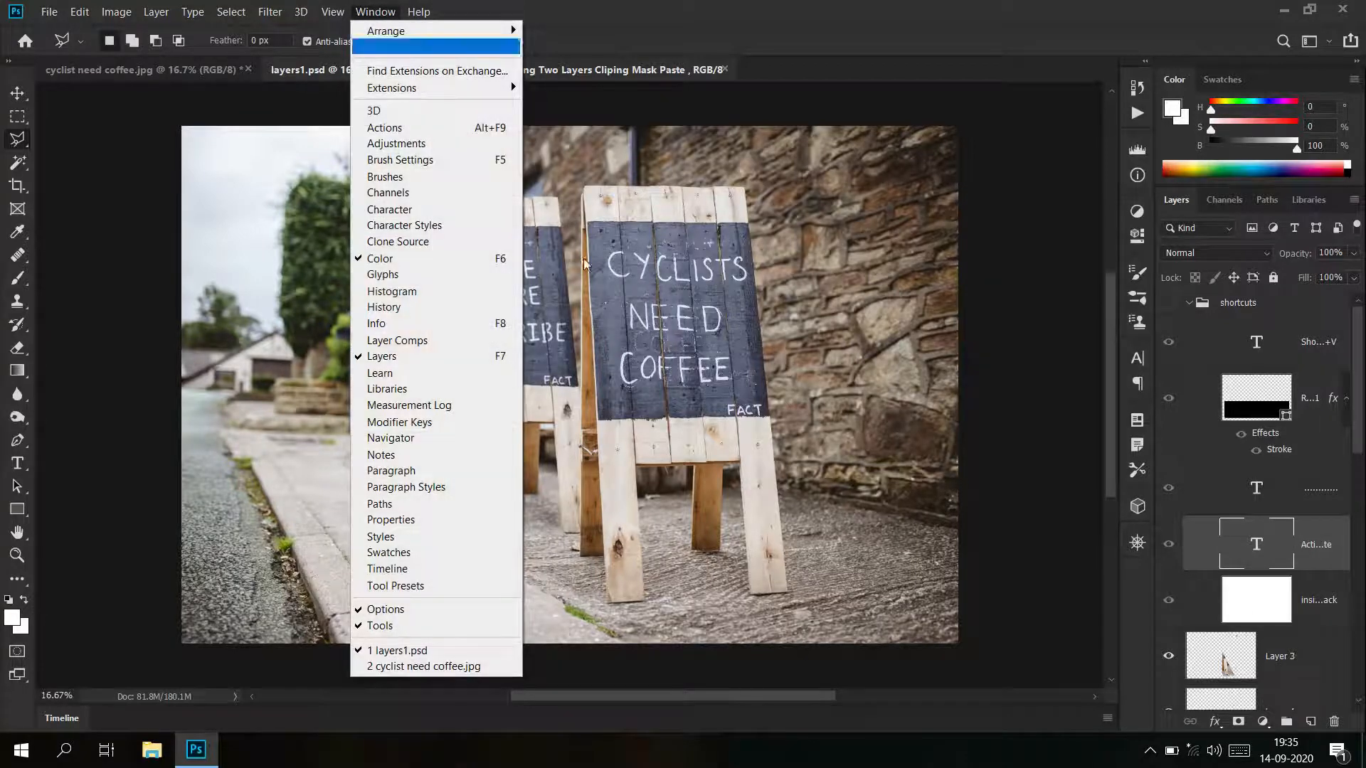
left_click(684, 286)
left_click(13, 115)
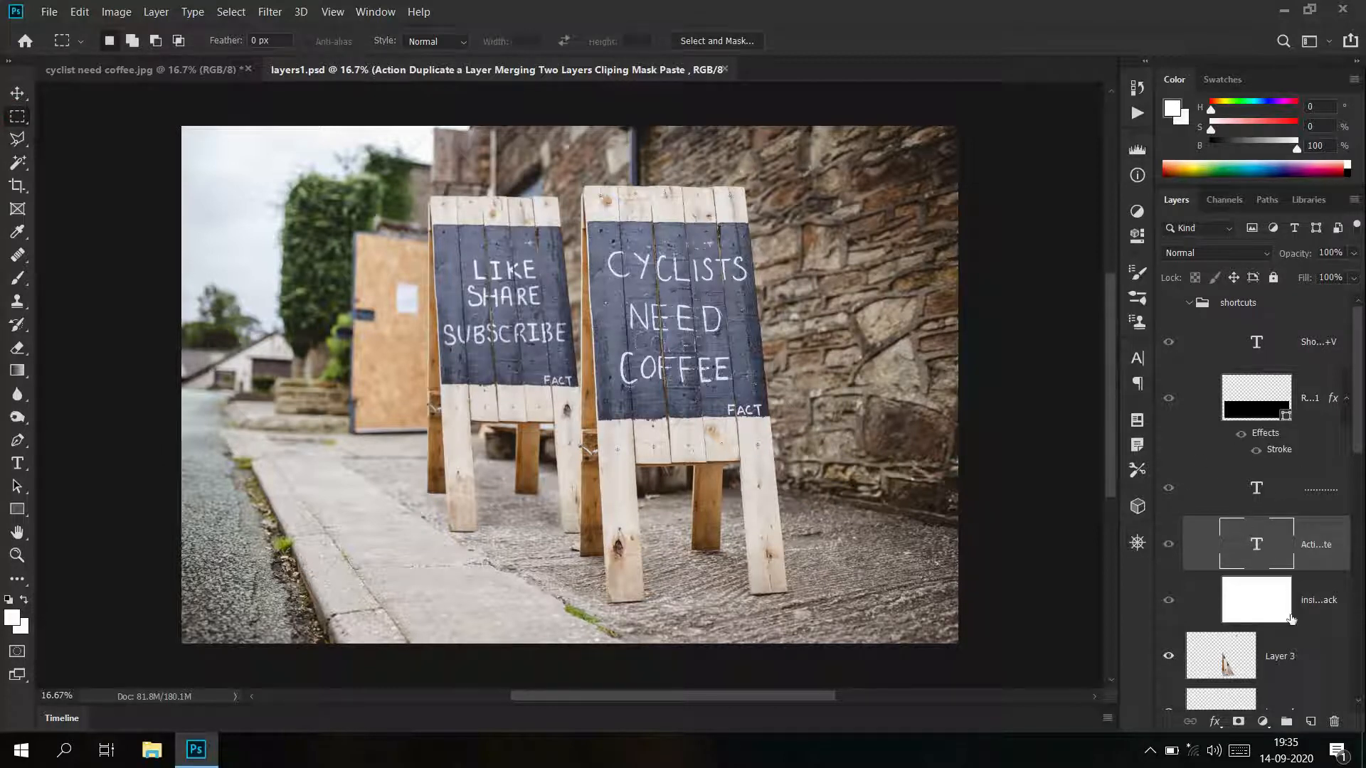
scroll(1254, 583, "down", 4)
scroll(1254, 585, "down", 4)
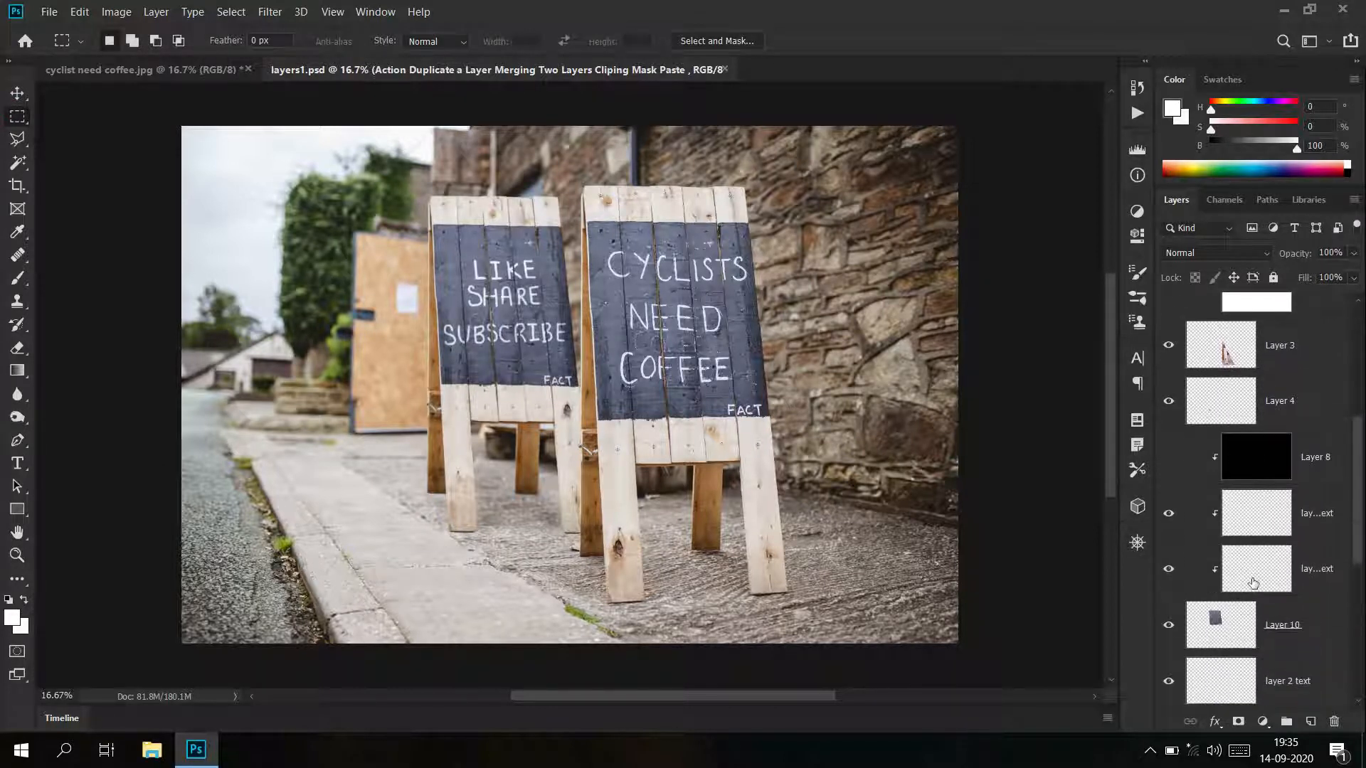
scroll(1265, 600, "down", 2)
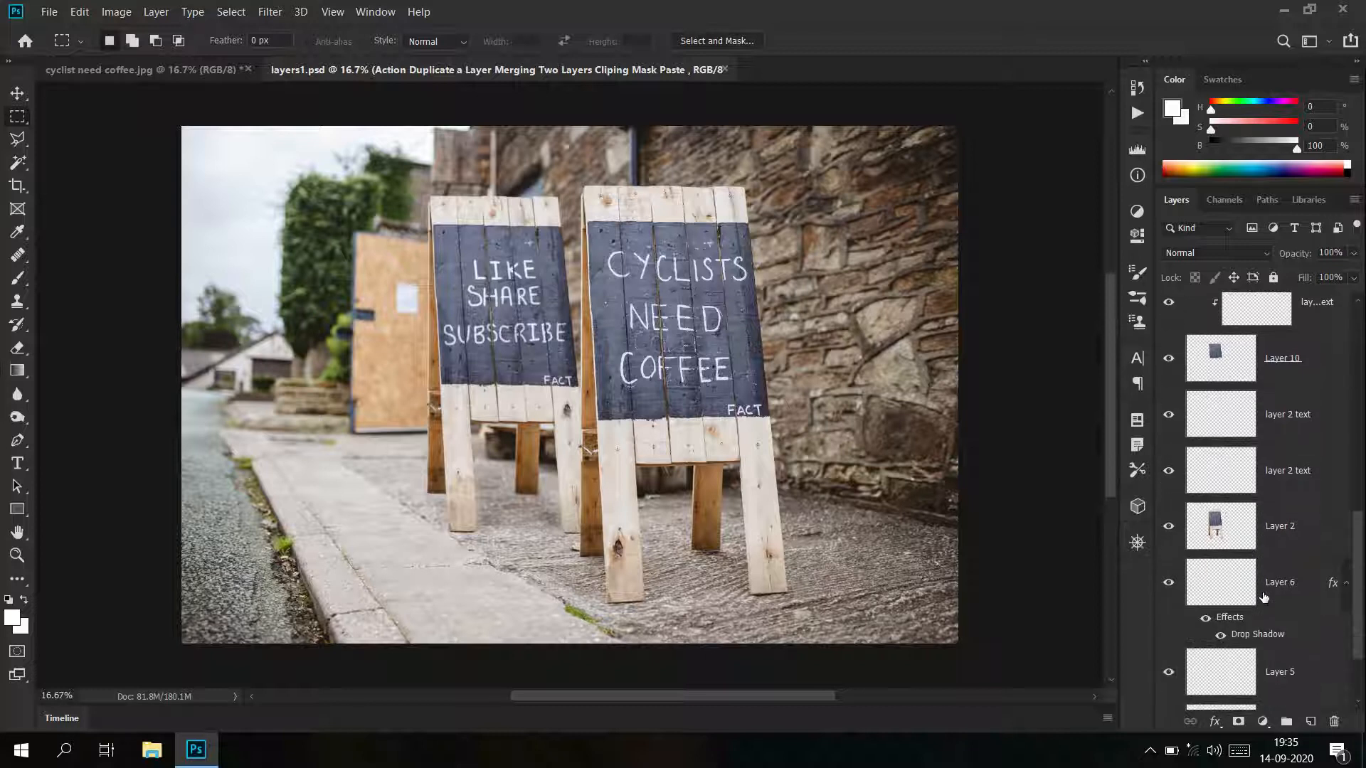
Hide and show Layer 2 twice to examine its content, and view the original cyclist need coffee.jpg for comparison
left_click(1168, 529)
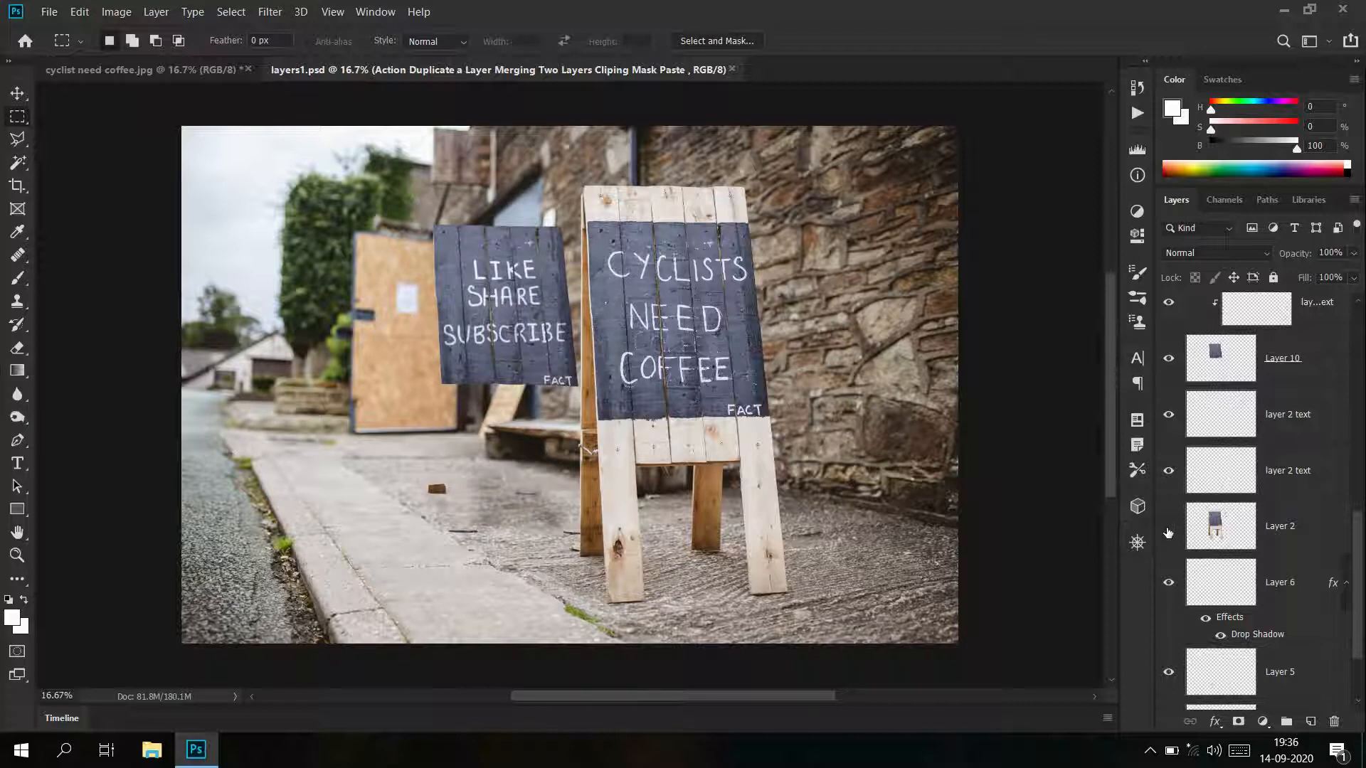
left_click(1169, 528)
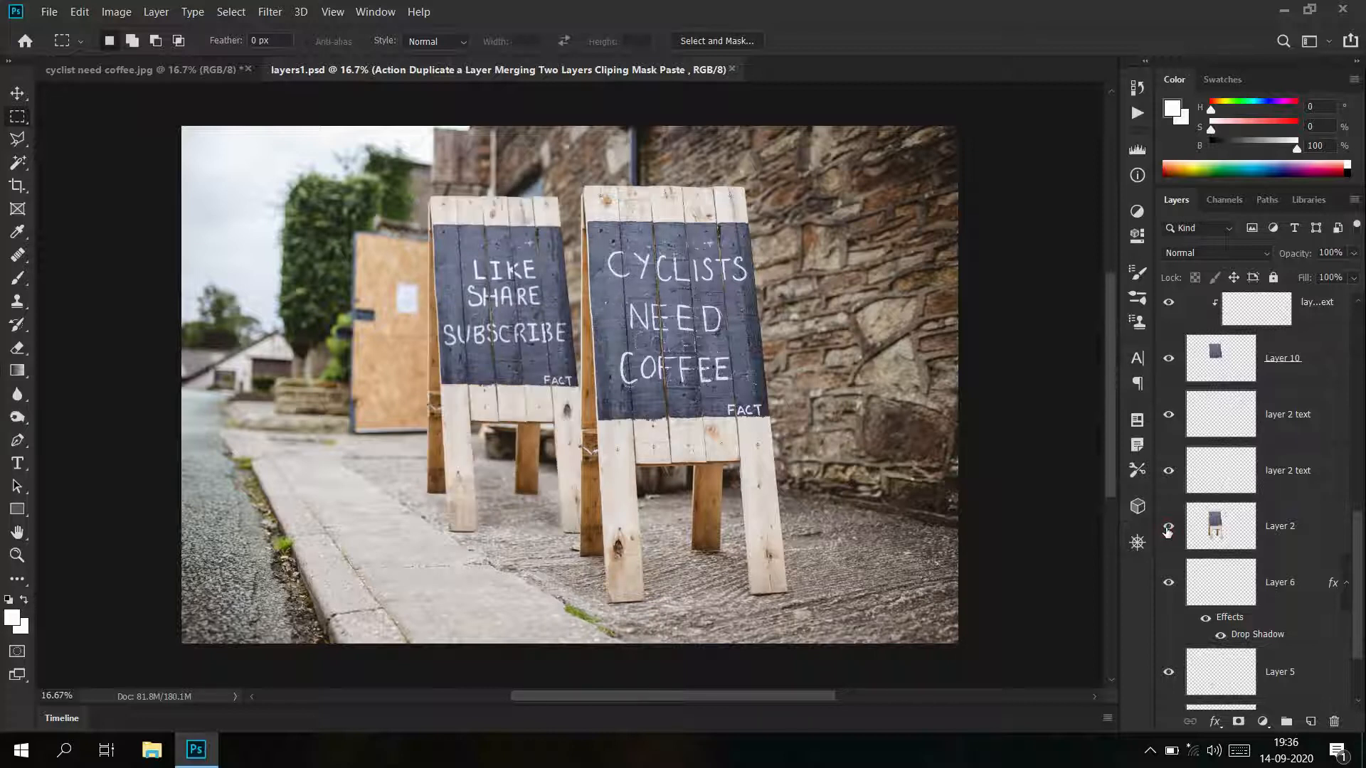
left_click(1168, 530)
left_click(1168, 529)
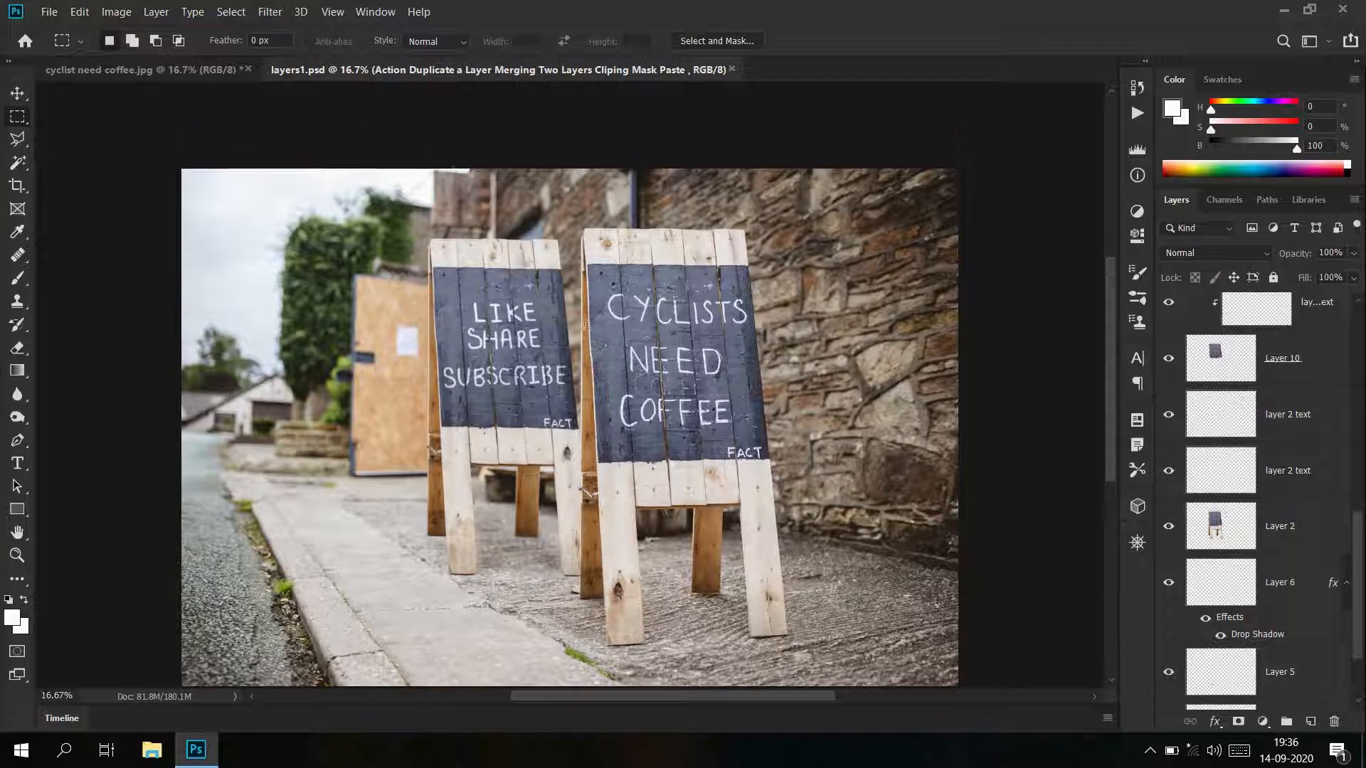
scroll(587, 328, "up", 2)
left_click(186, 74)
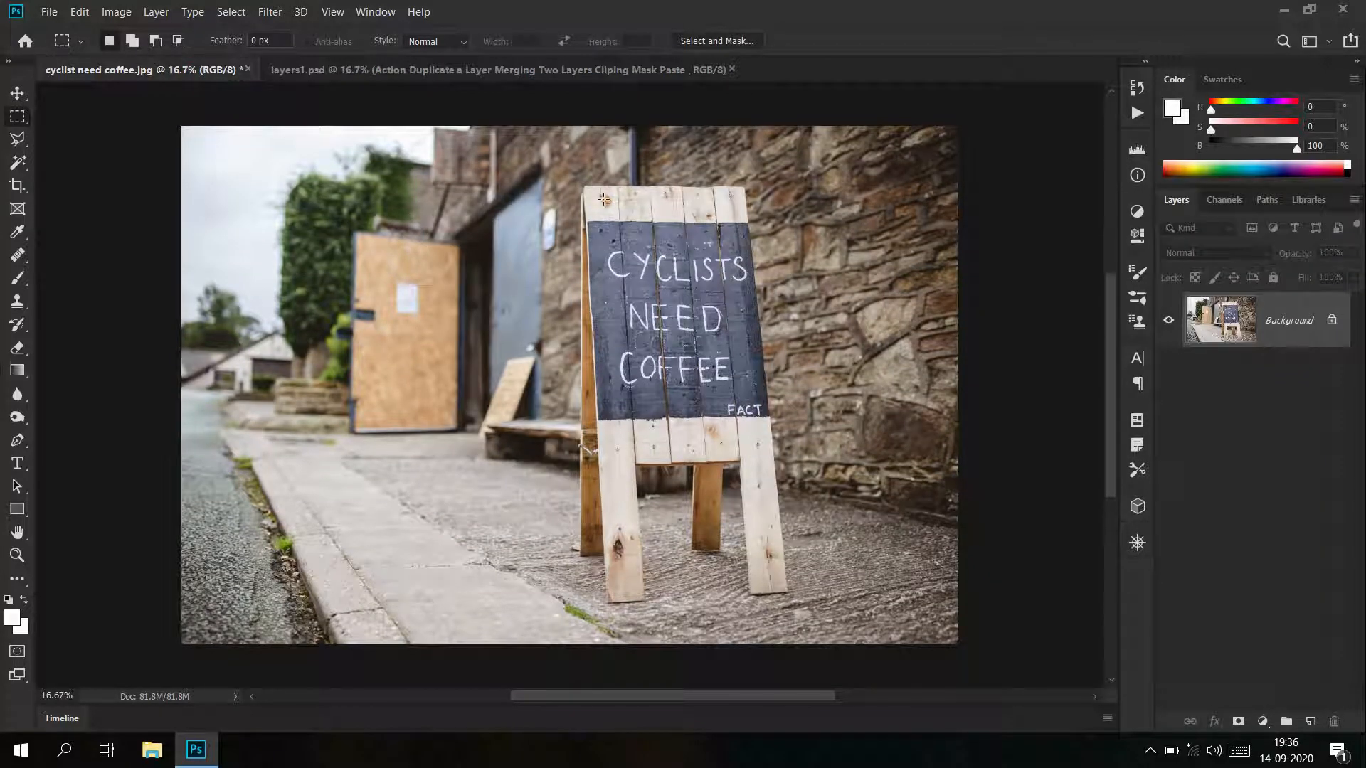
Rename Layer 3 in layers1.psd to "example"
left_click(624, 71)
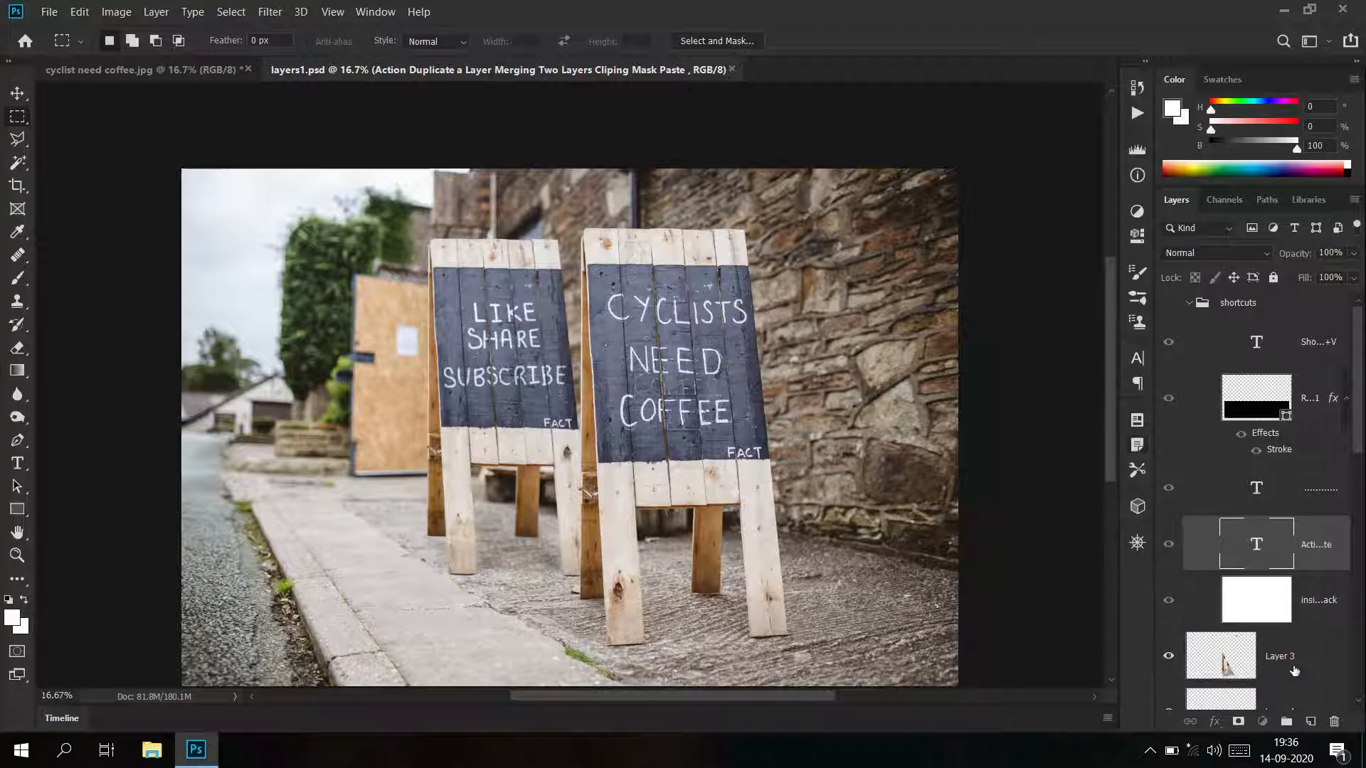
left_click(1282, 663)
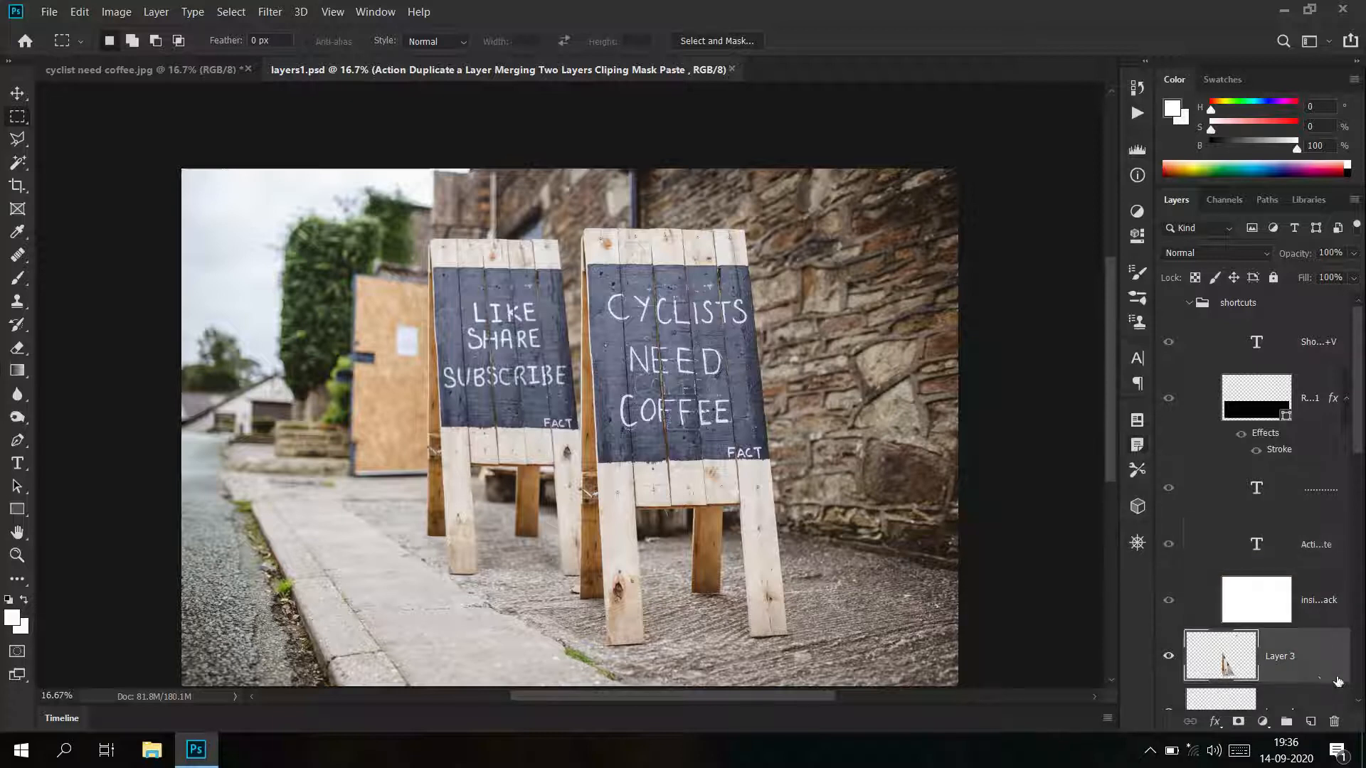
double_click(1280, 659)
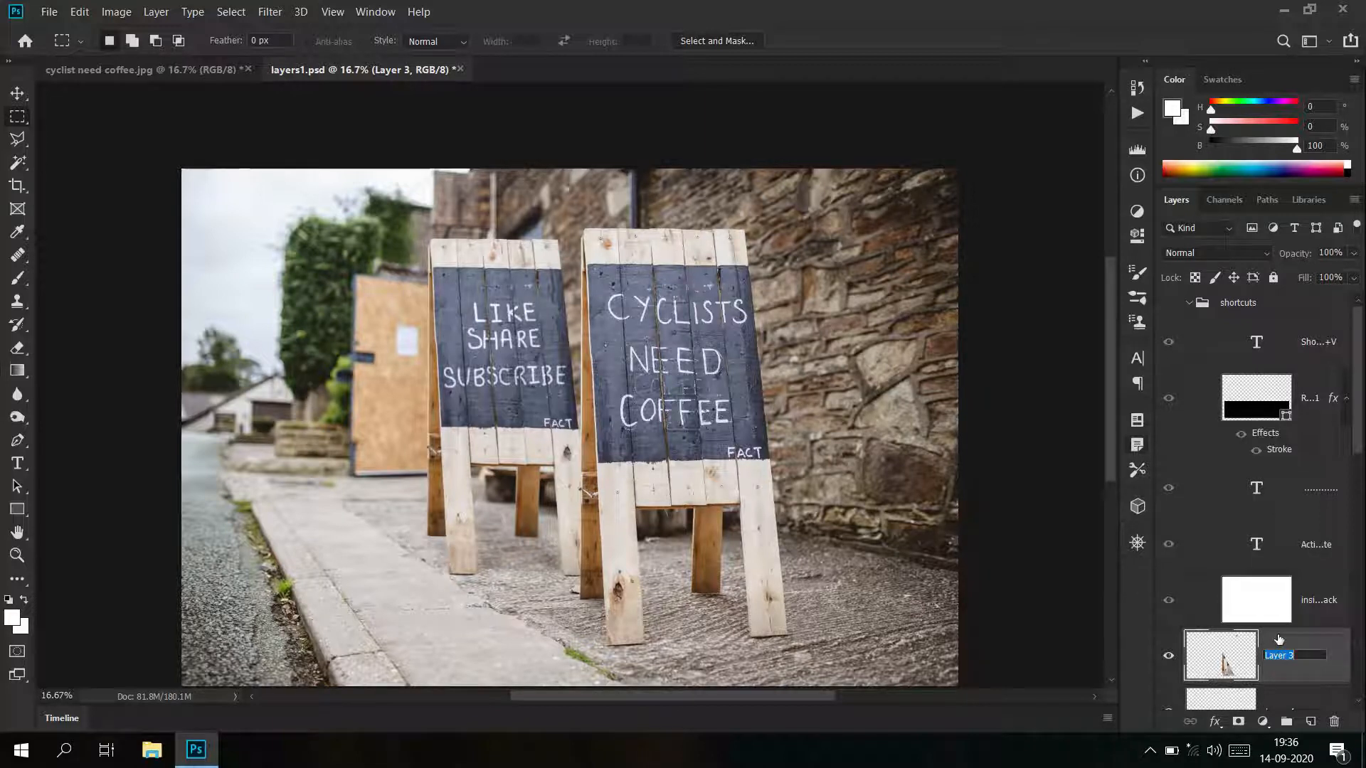
type("example")
key("Return")
In cyclist need coffee.jpg, move the Background layer to the right with the Move tool, converting it to a normal layer
left_click(164, 69)
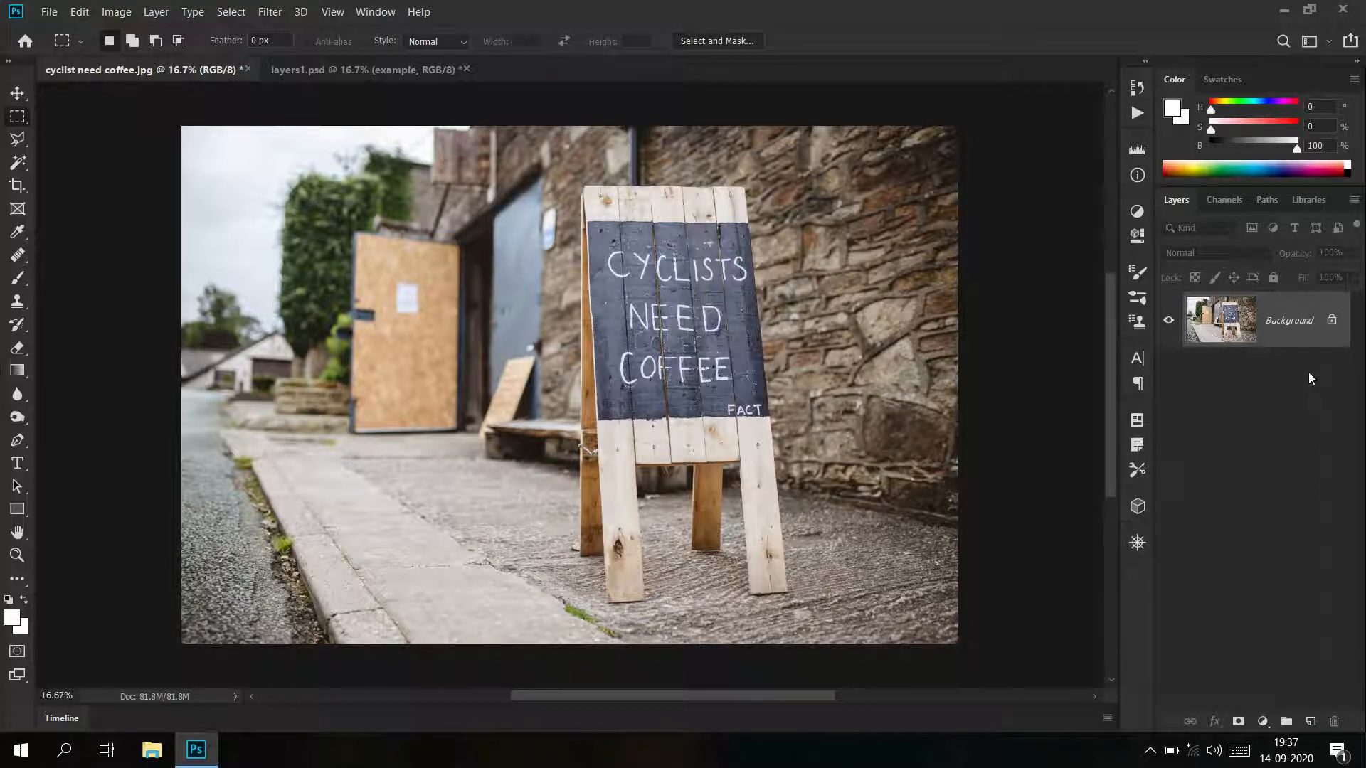
left_click(15, 97)
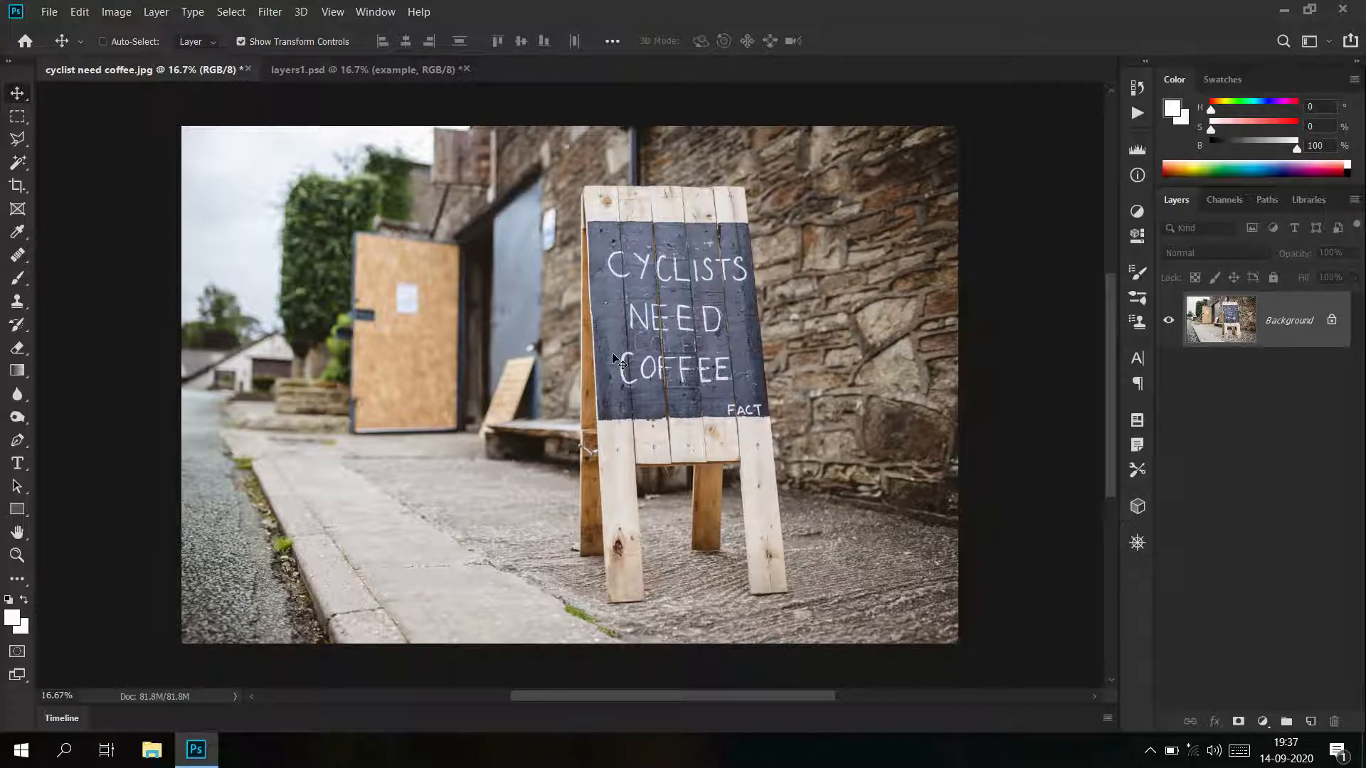
left_click_drag(557, 318, 734, 322)
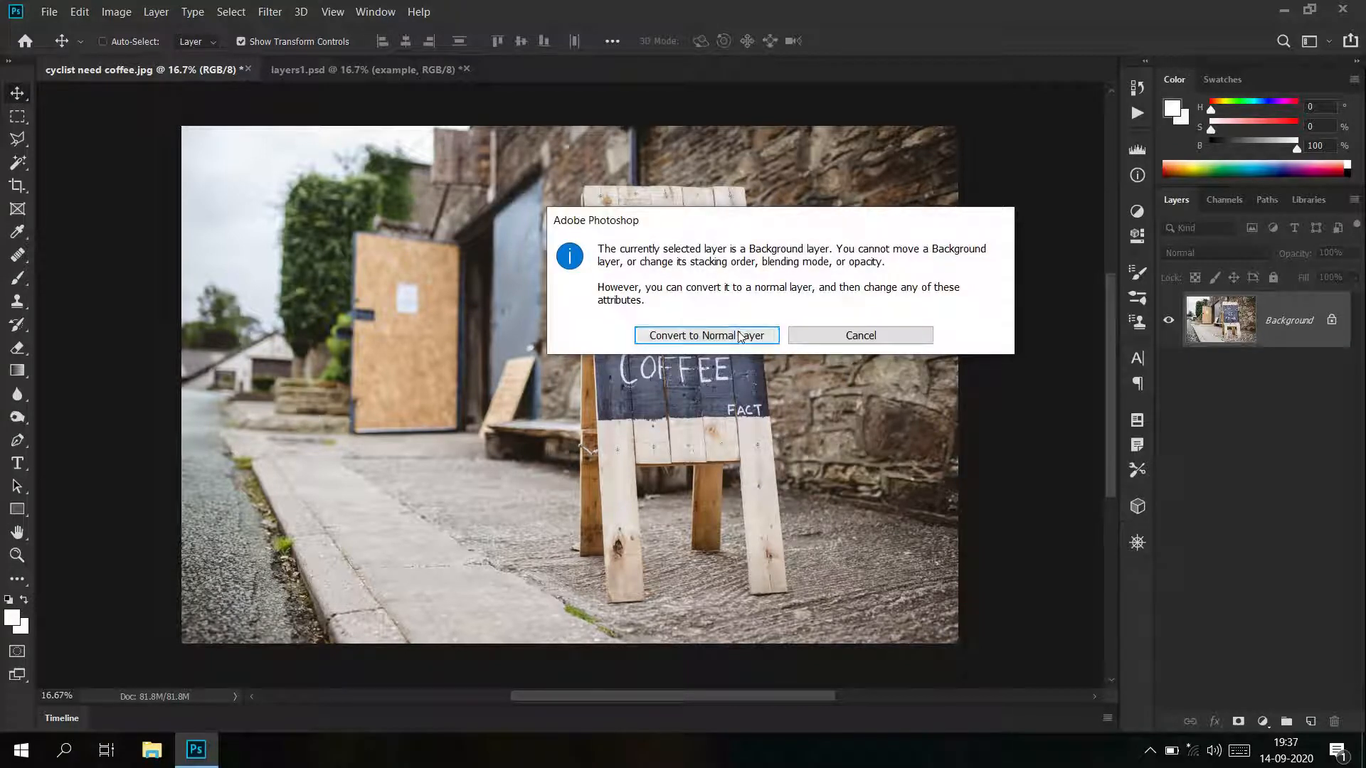
left_click(738, 333)
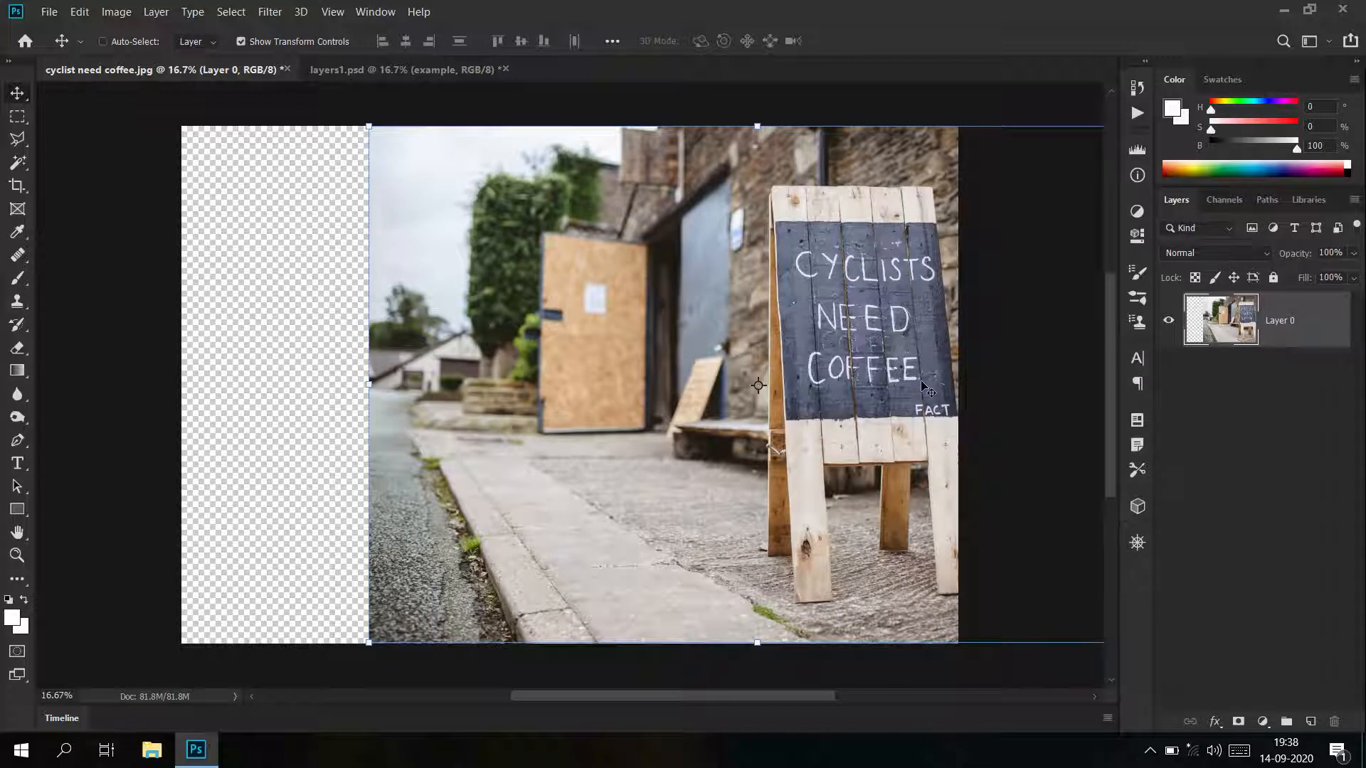
Undo the photo's move and layer conversion, redo both, and undo them again
key("ctrl+z")
key("ctrl+z")
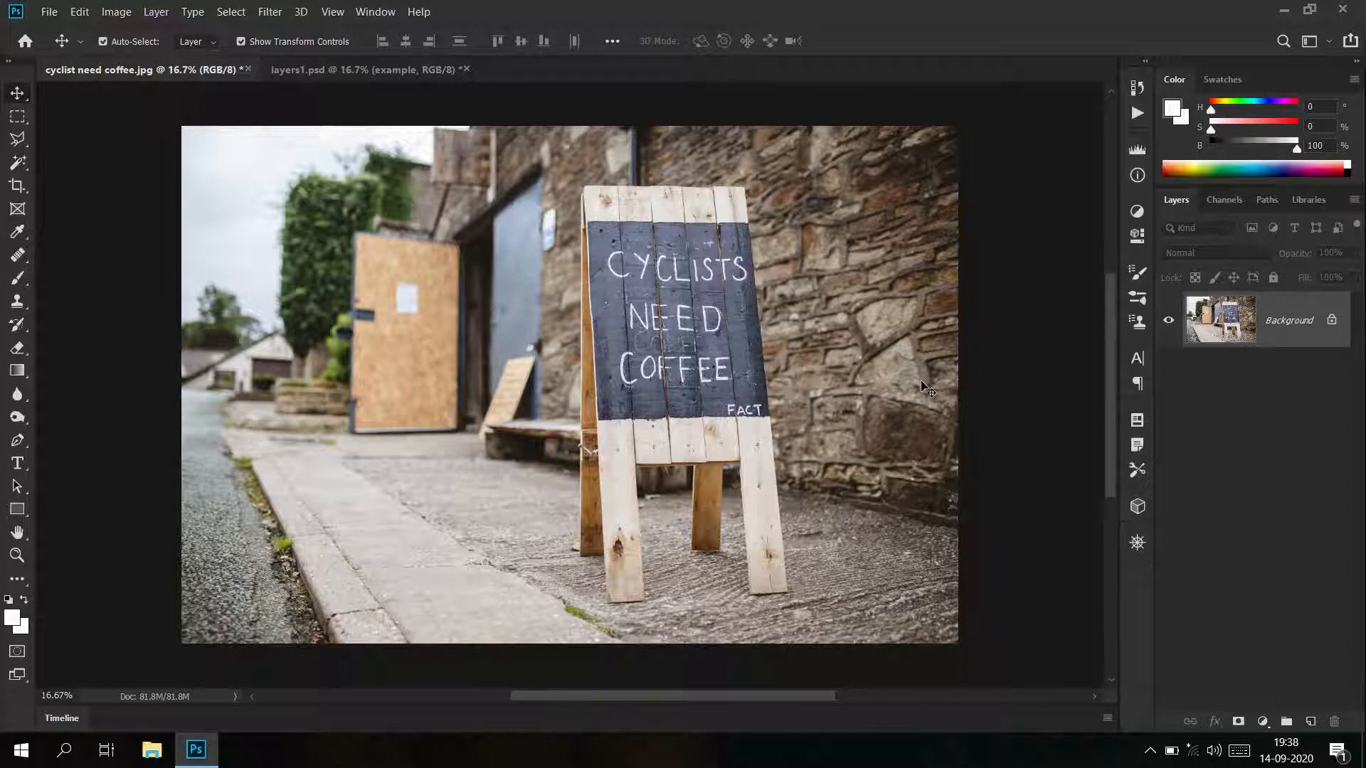
key("ctrl+shift+z")
key("ctrl+shift+z")
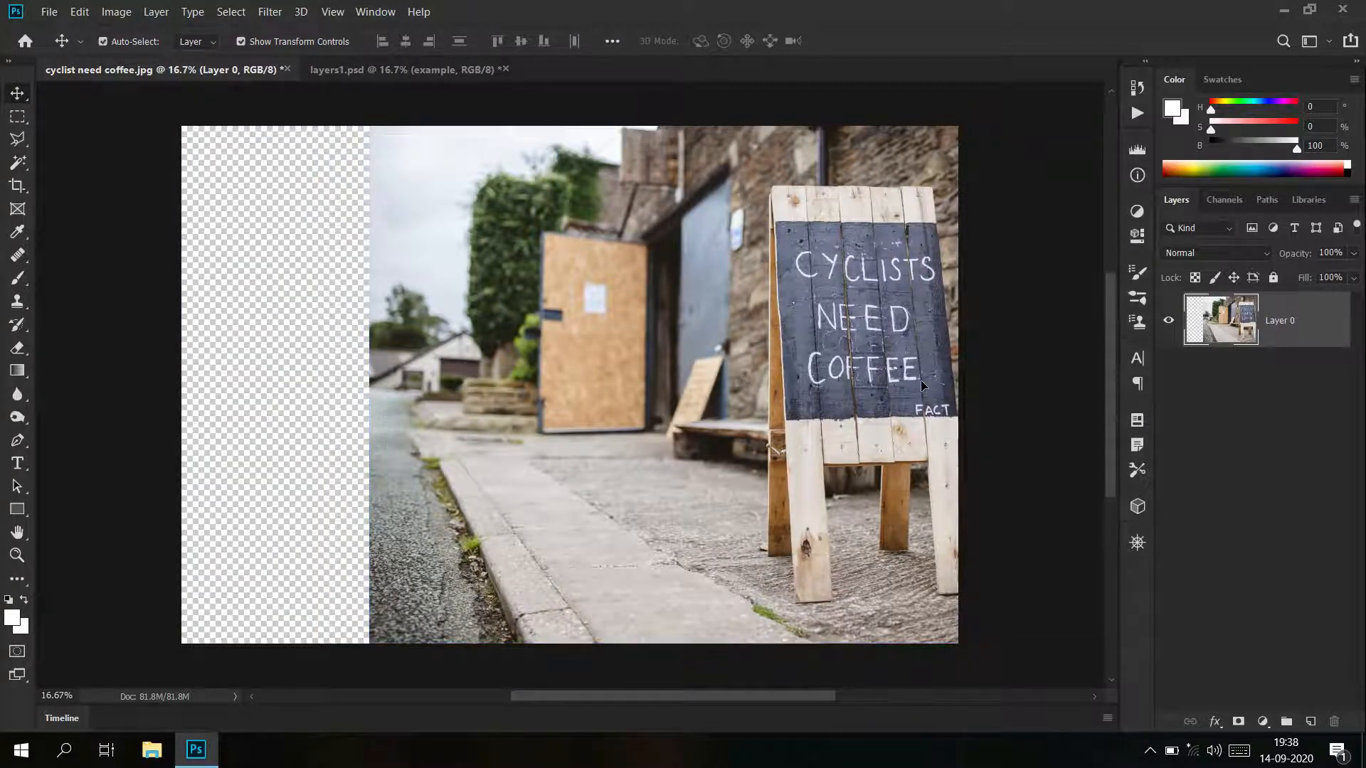
key("ctrl+z")
key("ctrl+z")
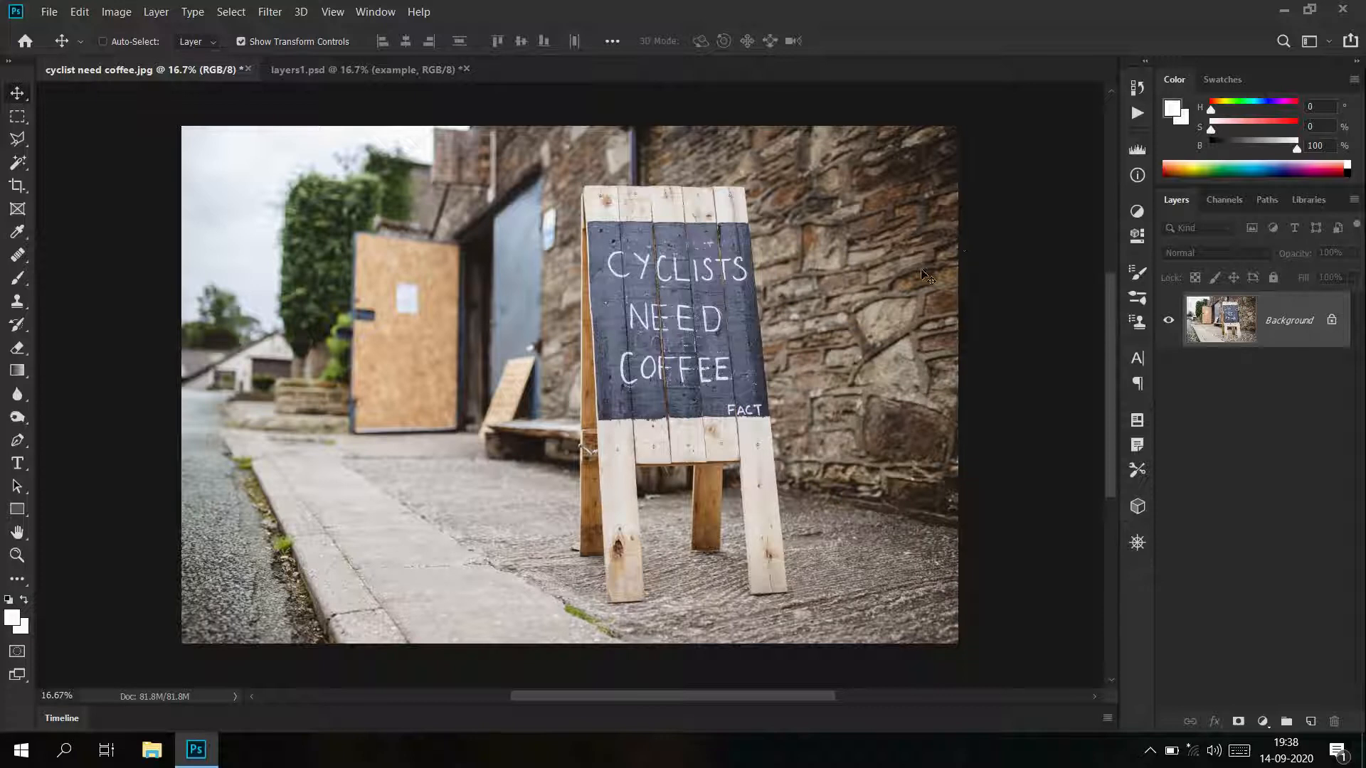
Unlock the Background layer of cyclist need coffee.jpg and rename it "img"
left_click(1332, 322)
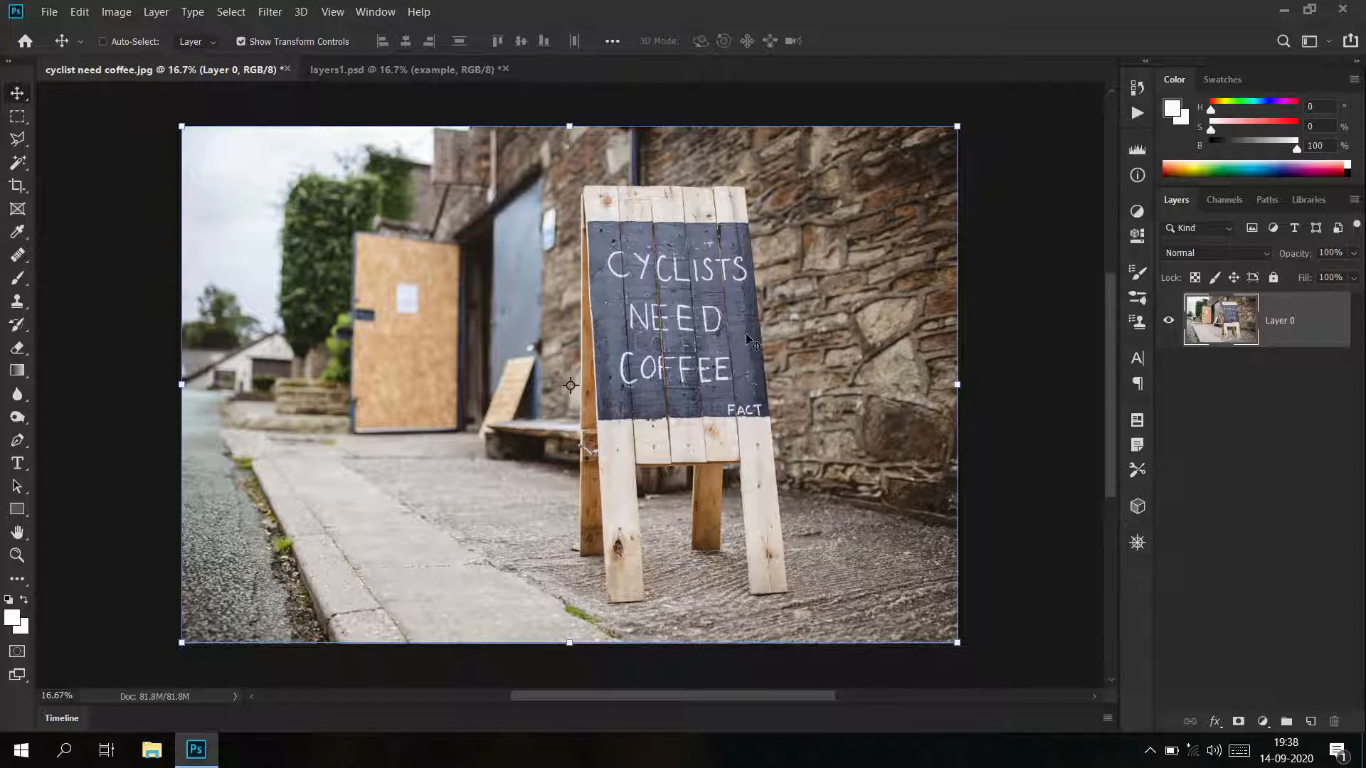
double_click(1280, 321)
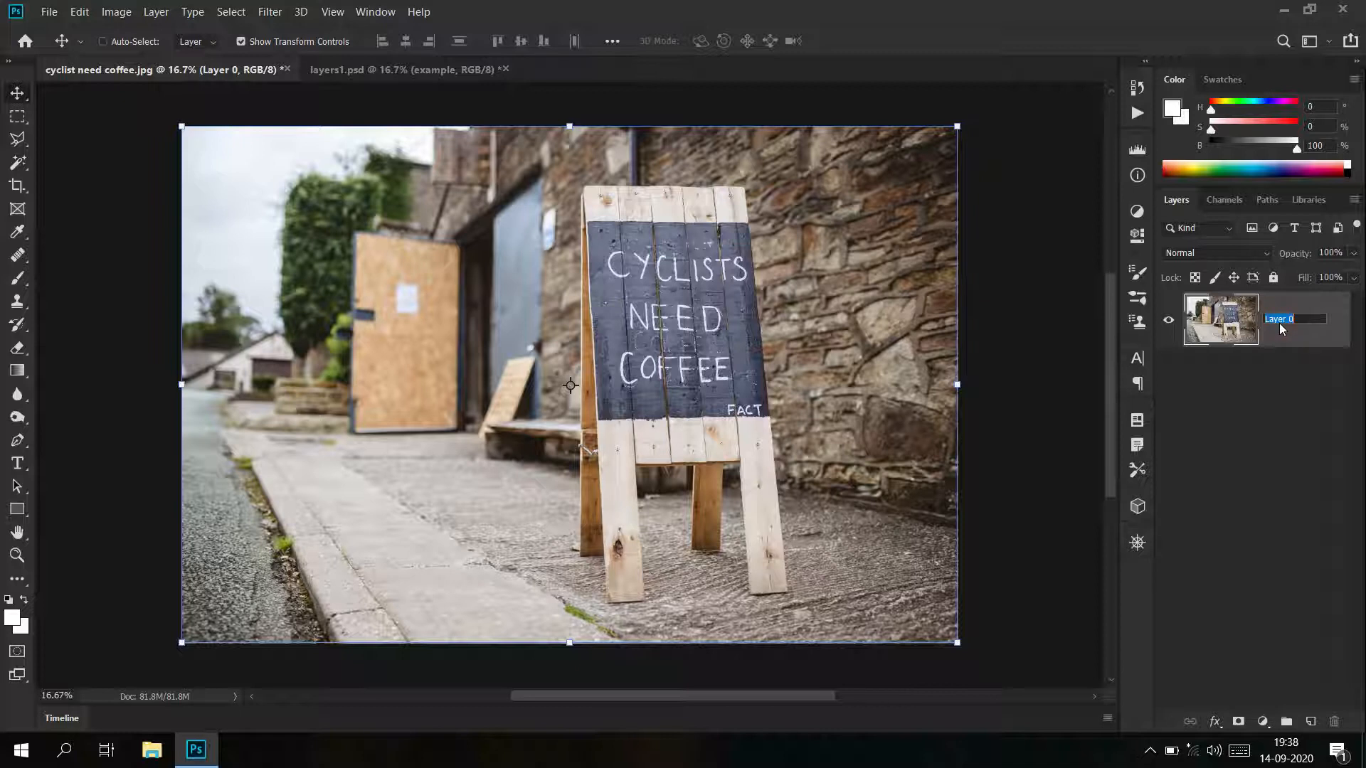
key("BackSpace")
key("Return")
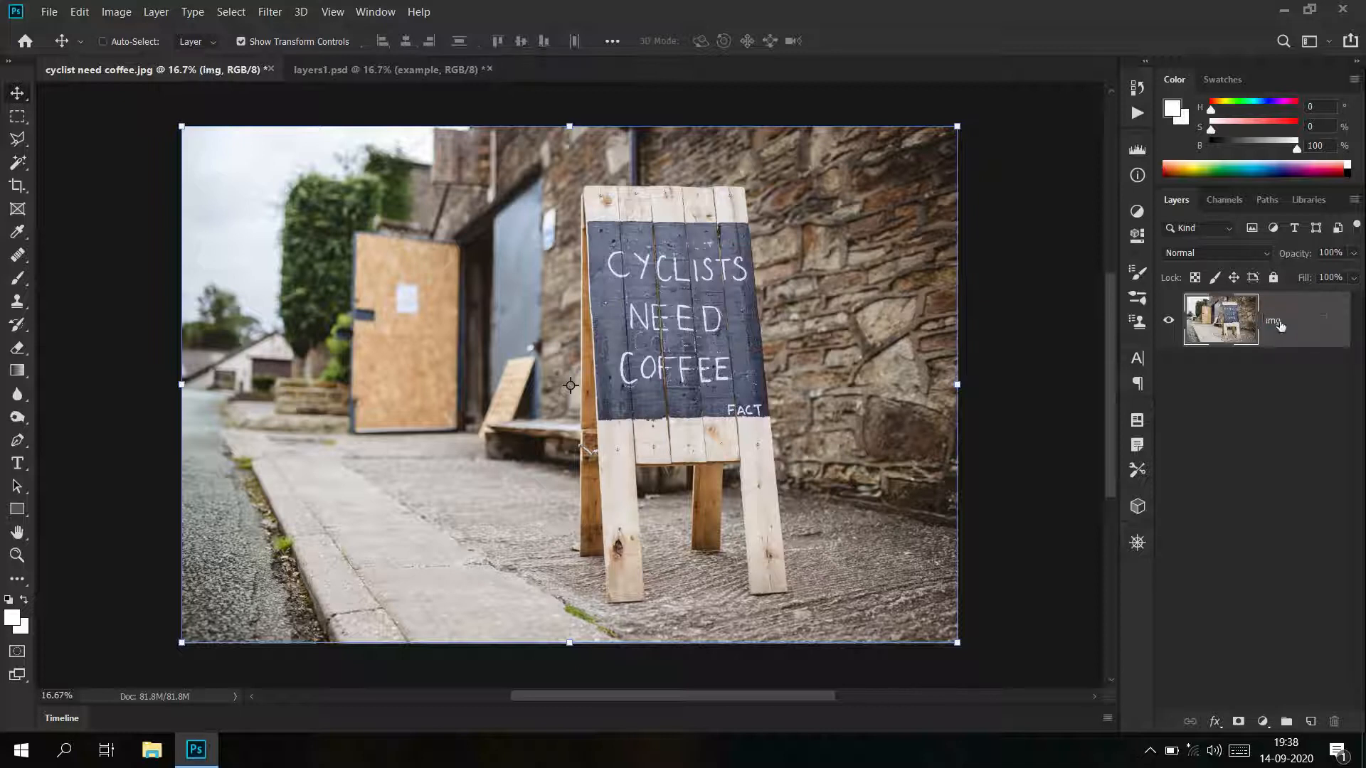
Draw a closed irregular practice selection with the Polygonal Lasso across the pavement, the sign's lower part and the blue door
left_click(18, 140)
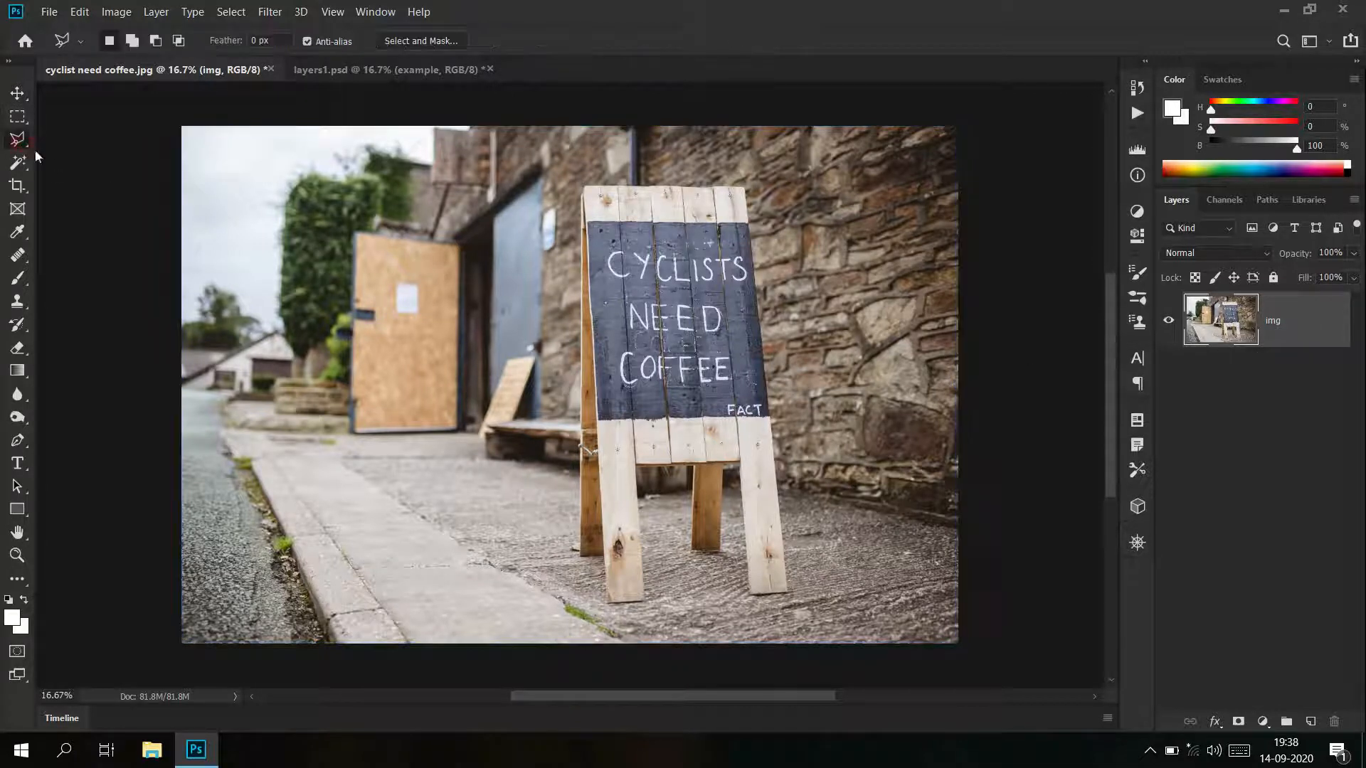
left_click(20, 119)
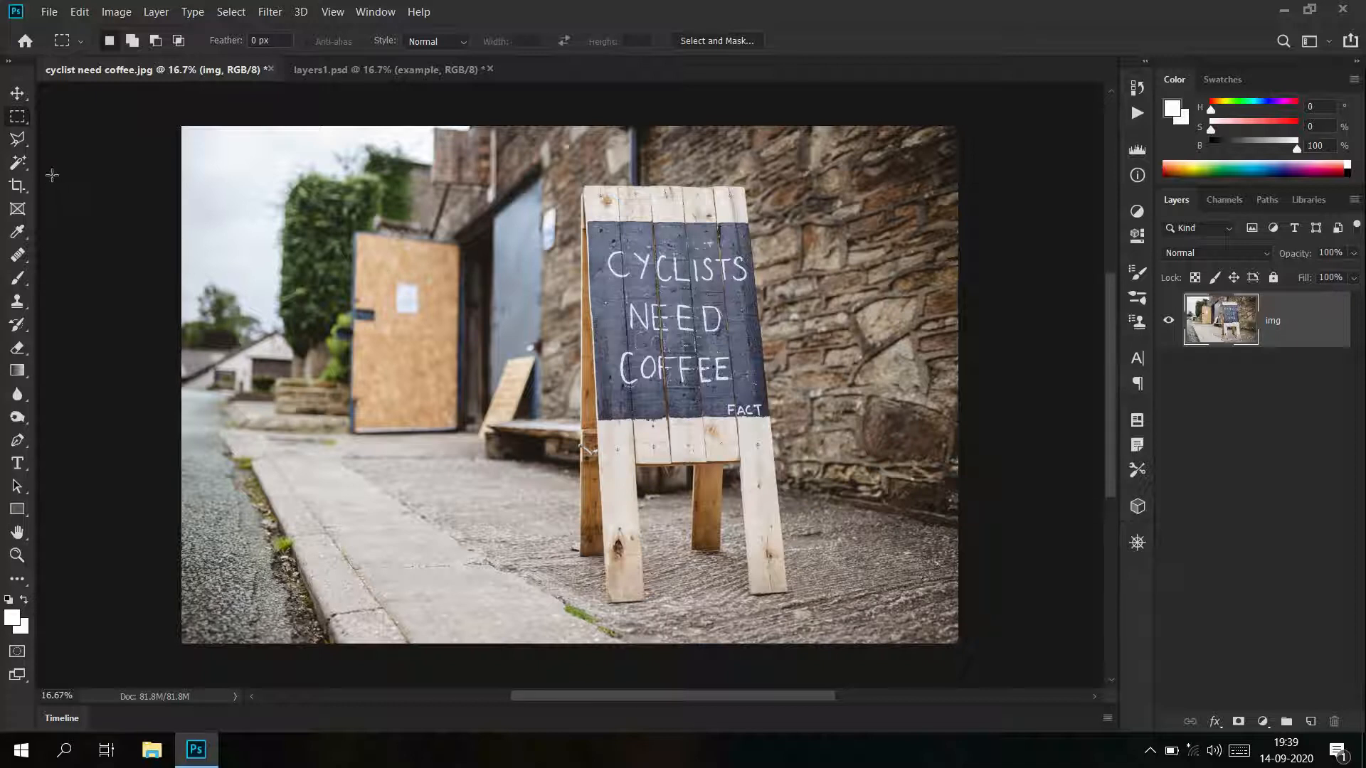
left_click(18, 139)
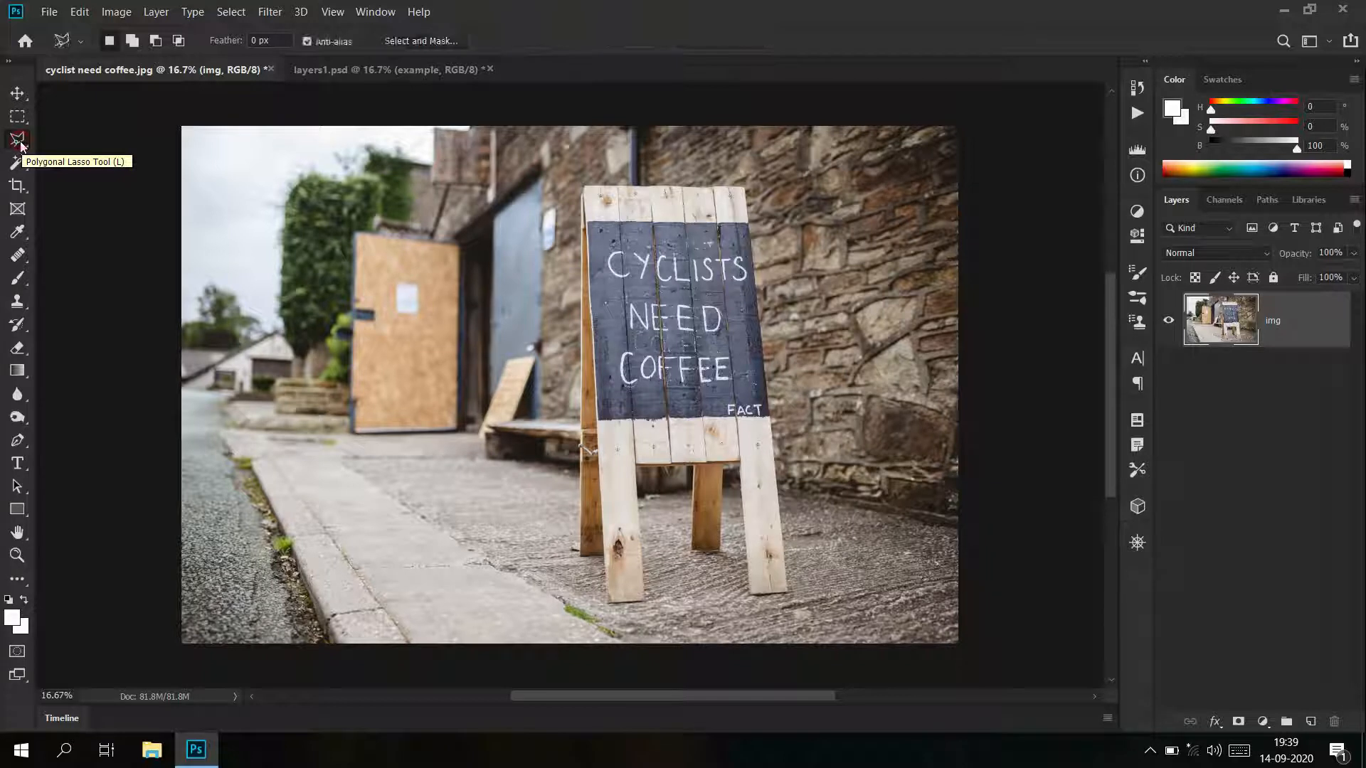
right_click(21, 145)
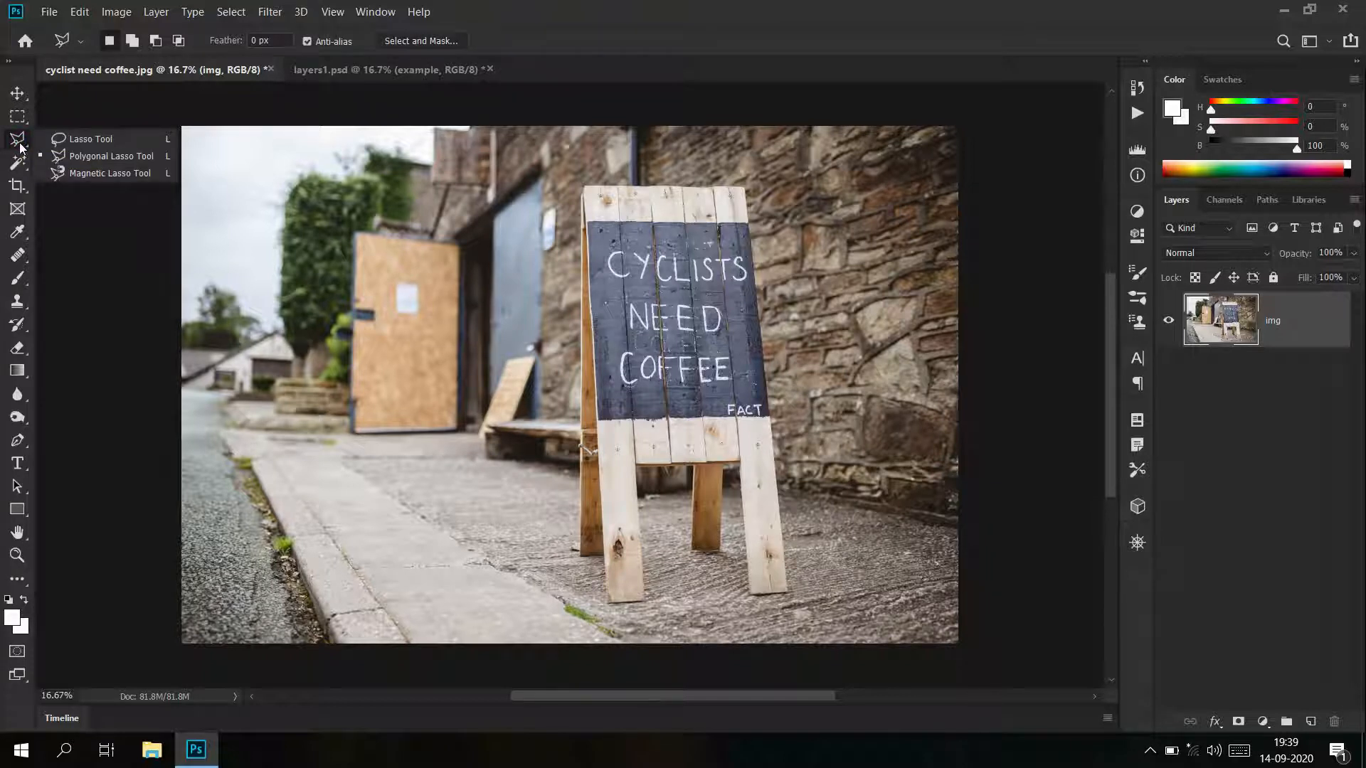
left_click(114, 161)
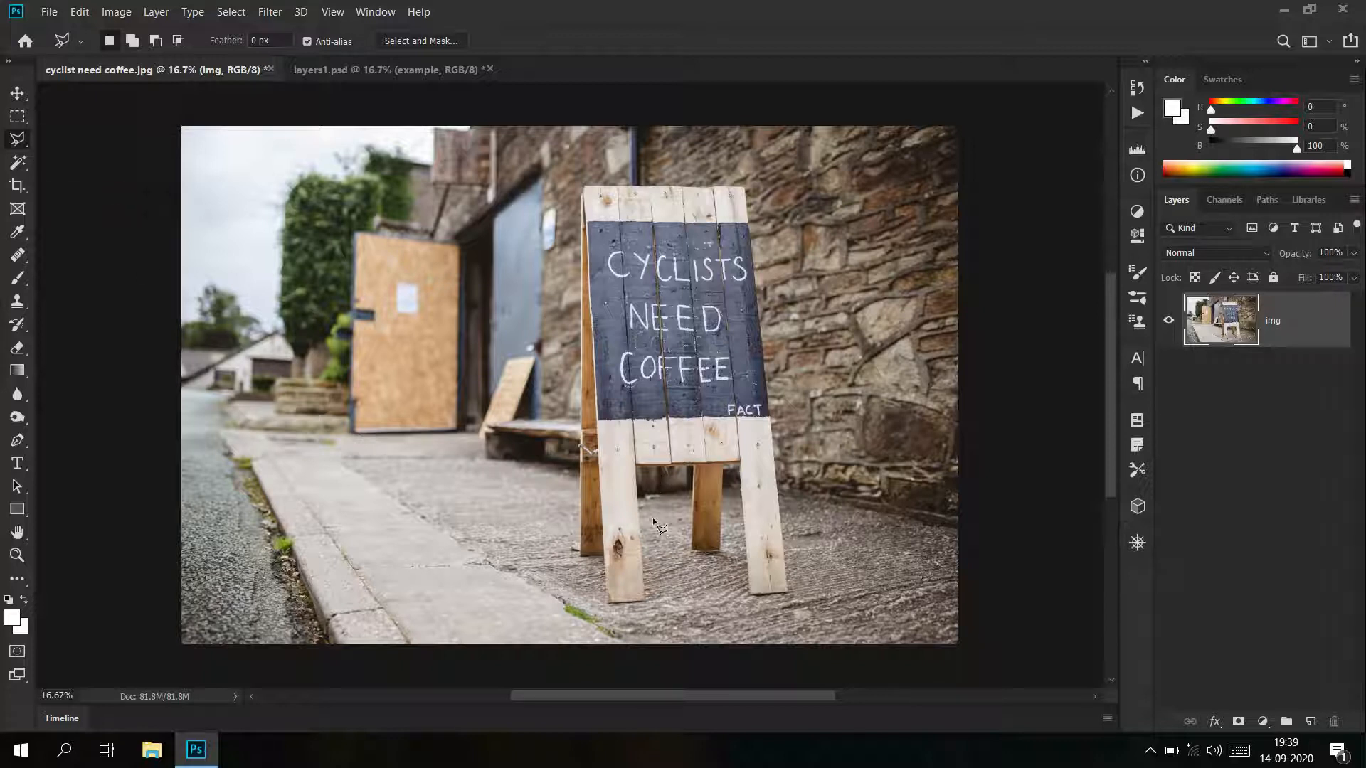
left_click(472, 500)
left_click(396, 533)
left_click(343, 450)
left_click(322, 559)
left_click(407, 603)
left_click(502, 594)
left_click(540, 542)
left_click(624, 462)
left_click(659, 463)
left_click(681, 411)
left_click(523, 291)
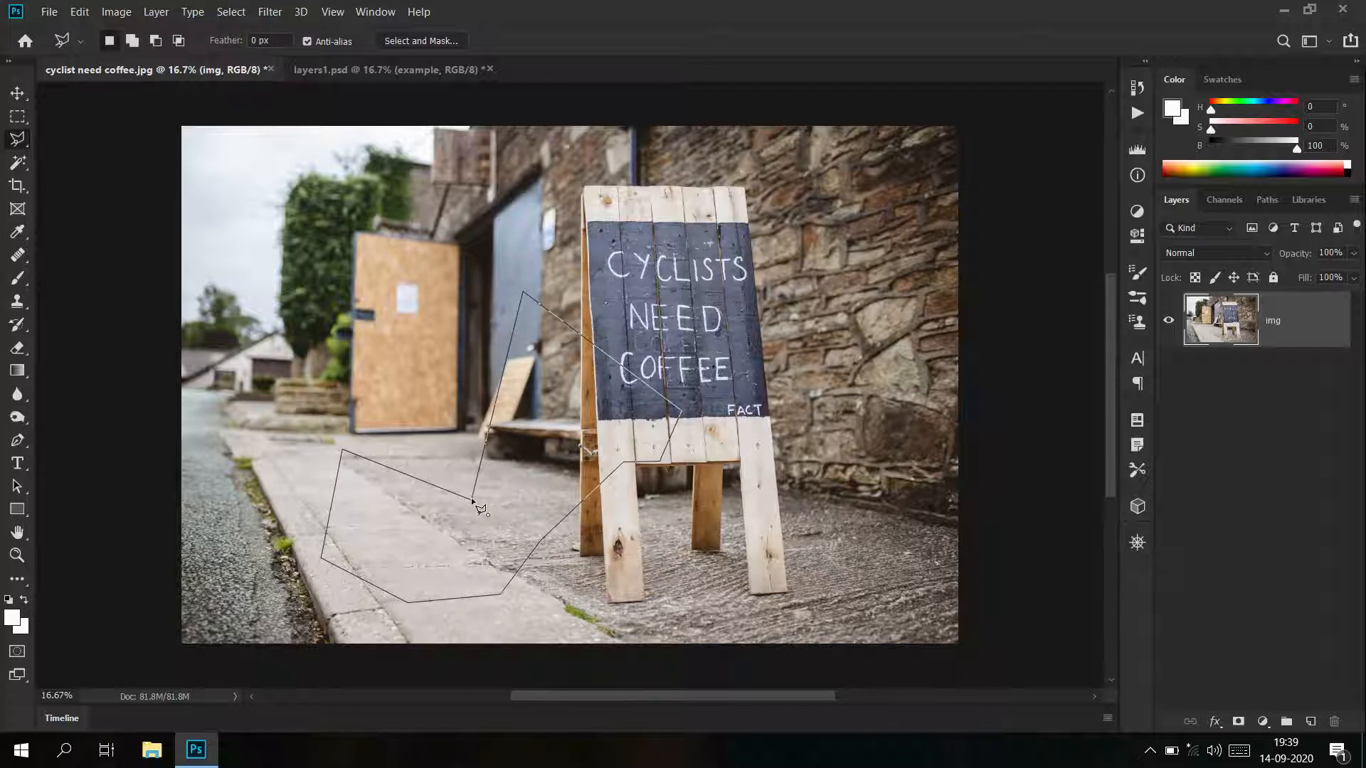
double_click(442, 323)
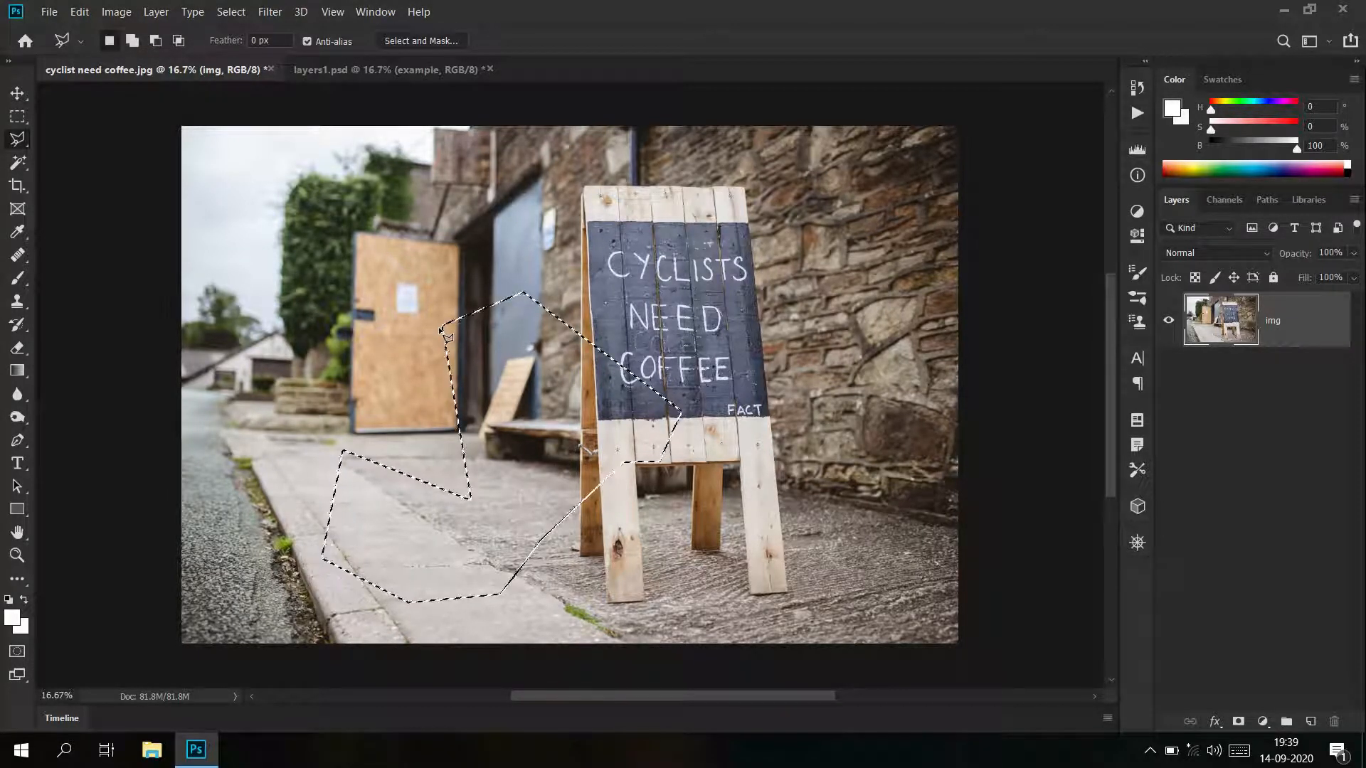
Replace the selection with a four-sided polygonal one spanning the wooden door and the sign, and deselect it
left_click(513, 218)
left_click(385, 245)
left_click(402, 429)
left_click(723, 440)
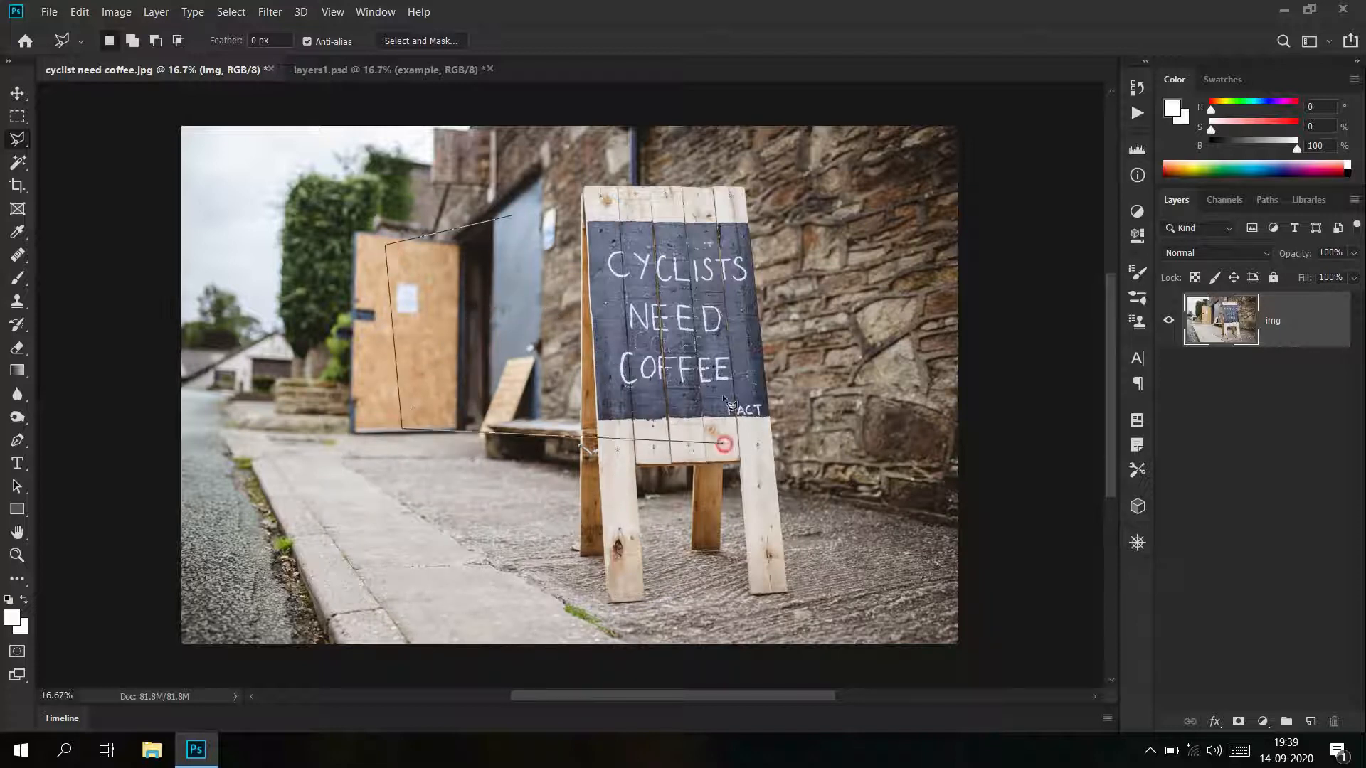
left_click(516, 216)
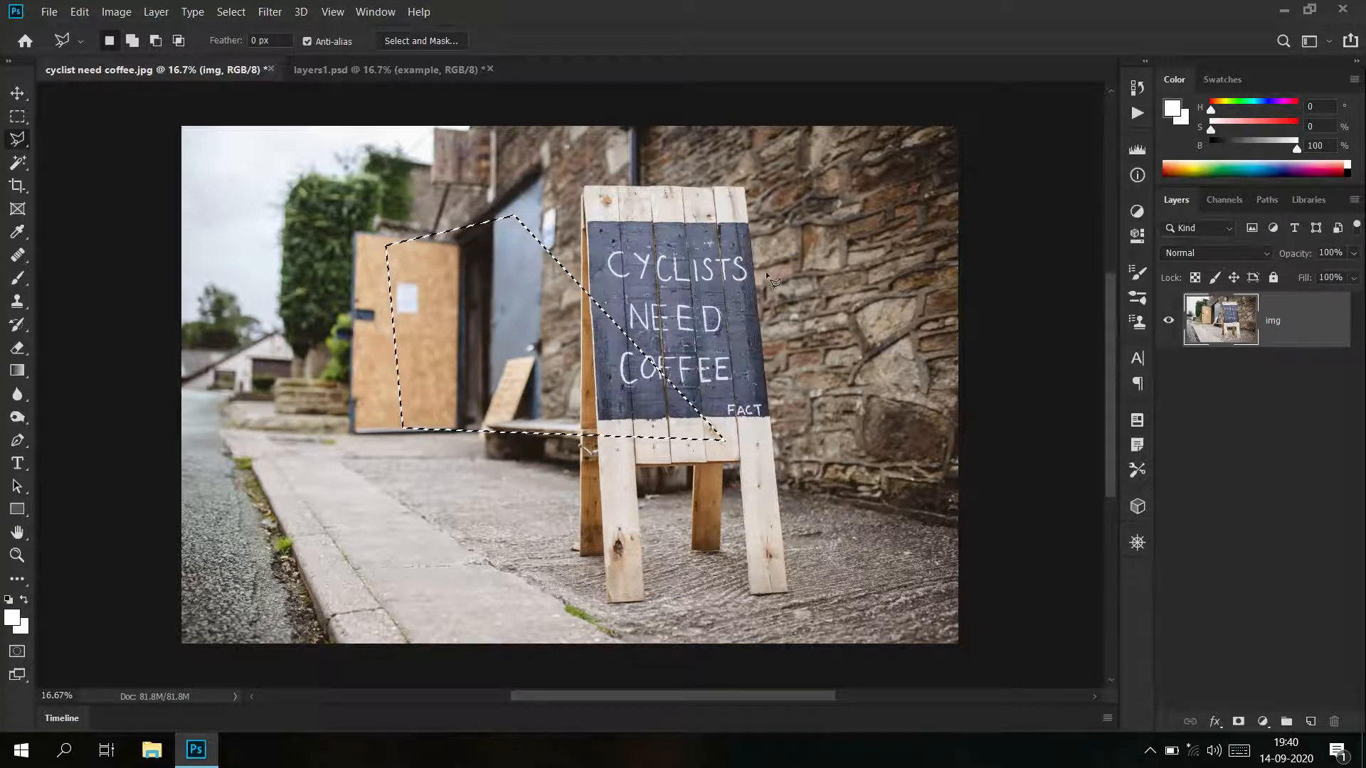
key("ctrl+d")
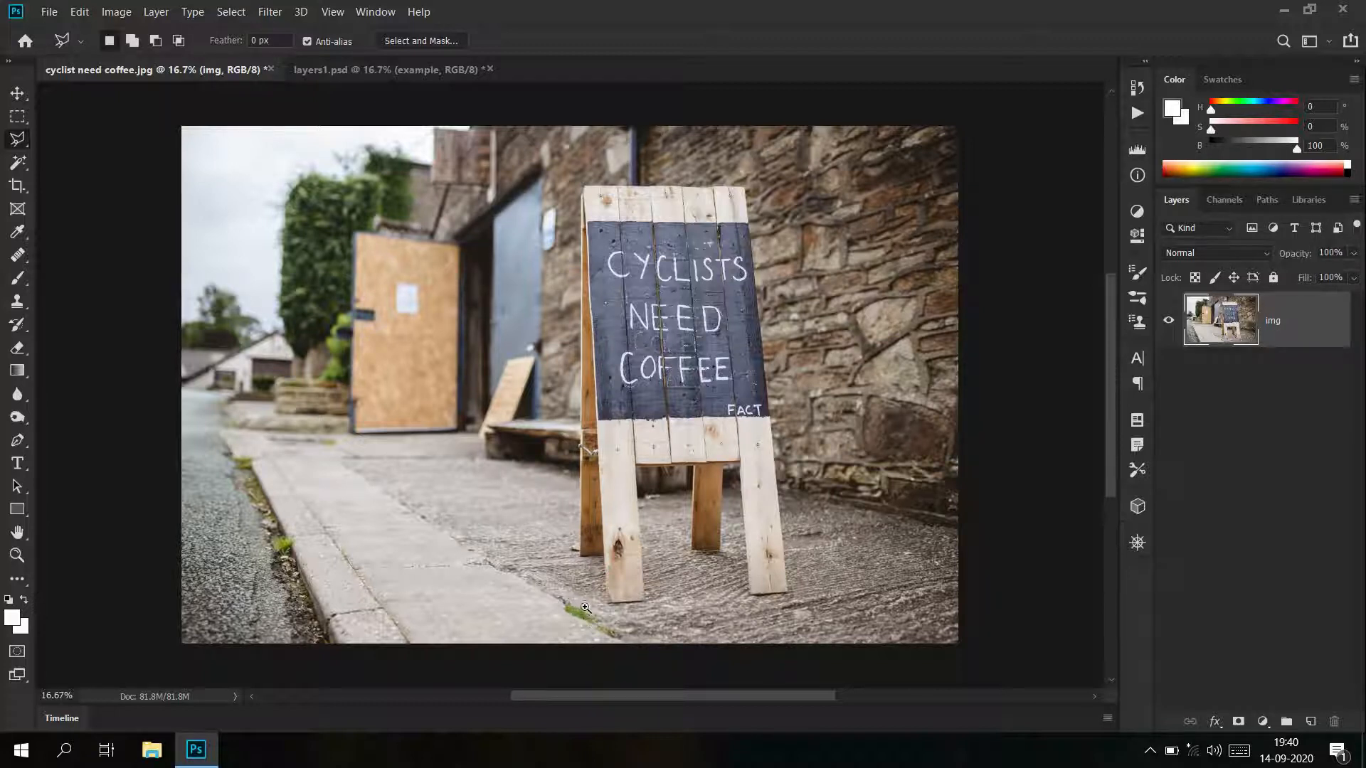
Start a Polygonal Lasso outline at the foot of the sign's front-left leg and trace along its bottom edge
left_click_drag(624, 432, 706, 446)
left_click_drag(685, 628, 651, 361)
left_click_drag(666, 566, 634, 352)
left_click_drag(590, 573, 658, 568)
left_click_drag(676, 640, 643, 350)
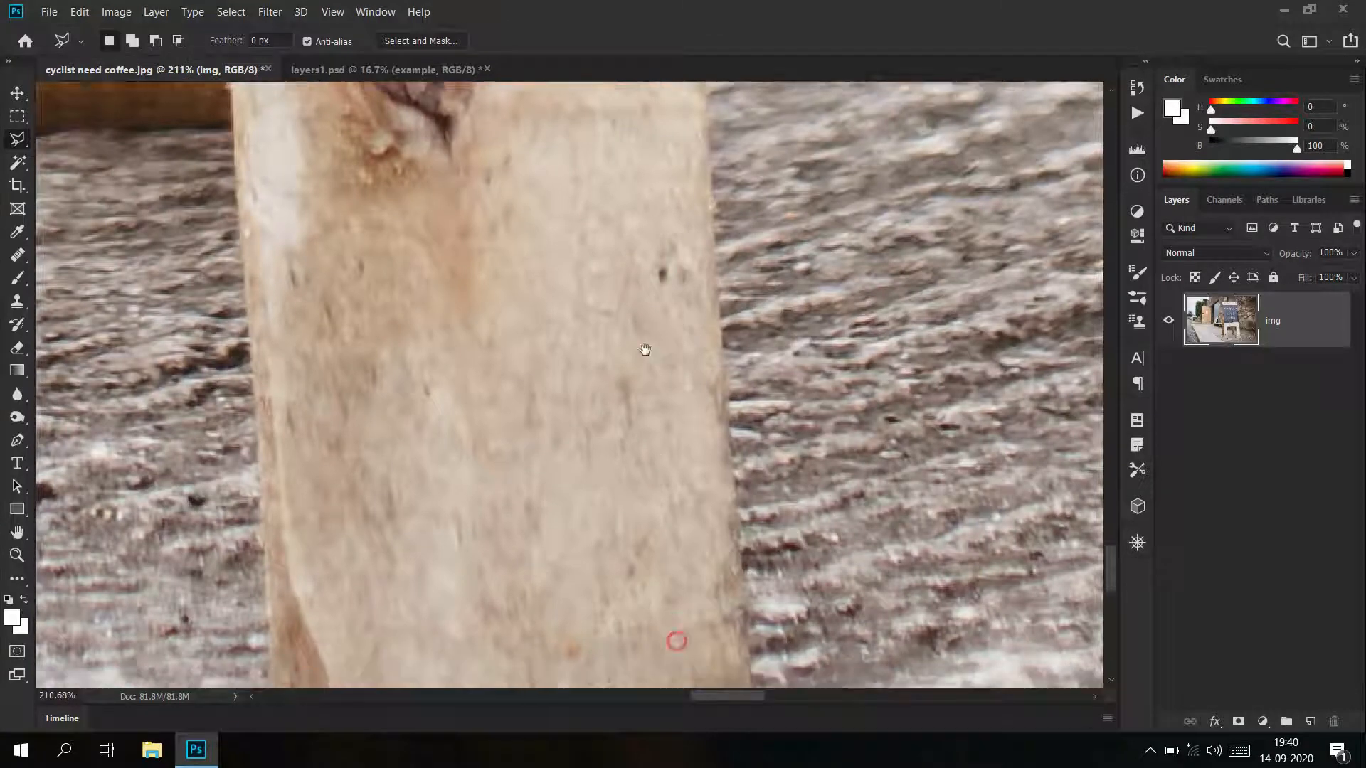
left_click_drag(639, 426, 617, 232)
left_click(690, 299)
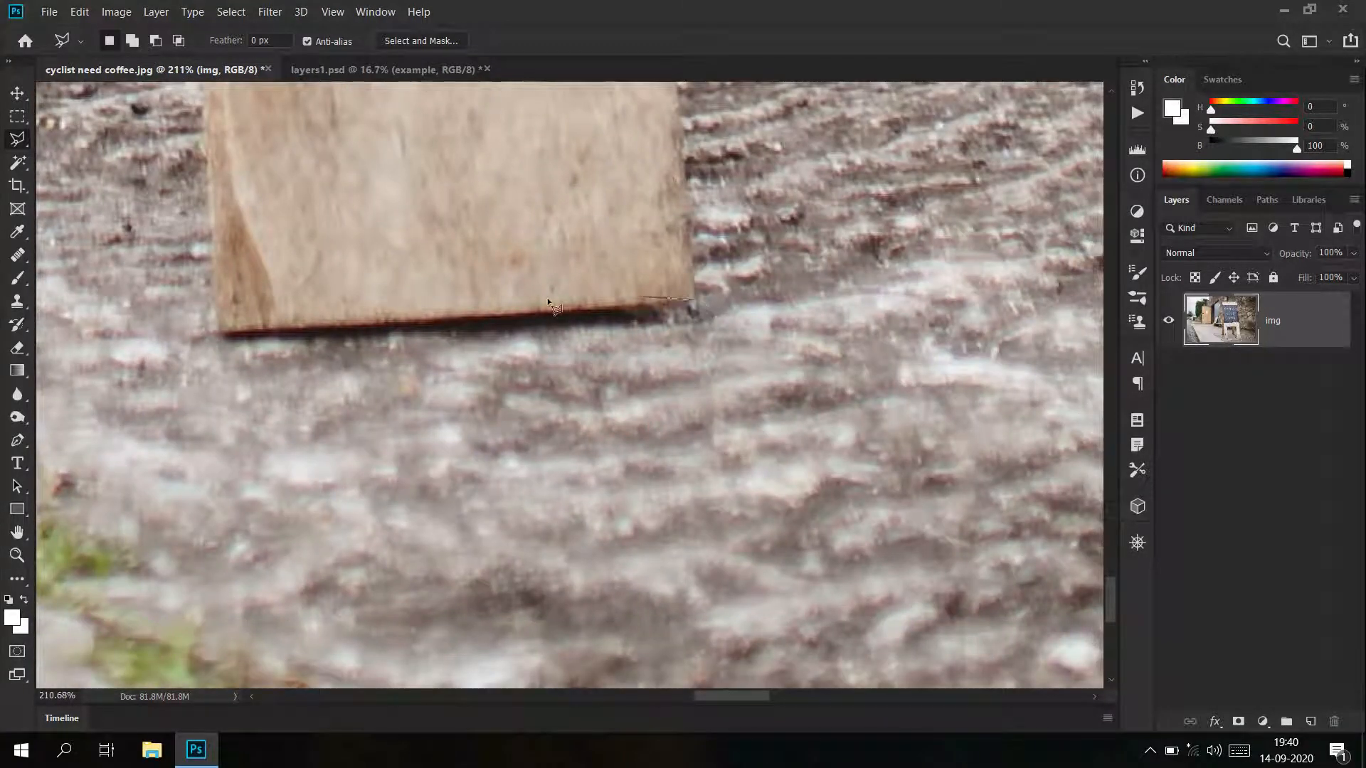
left_click(291, 328)
left_click(215, 331)
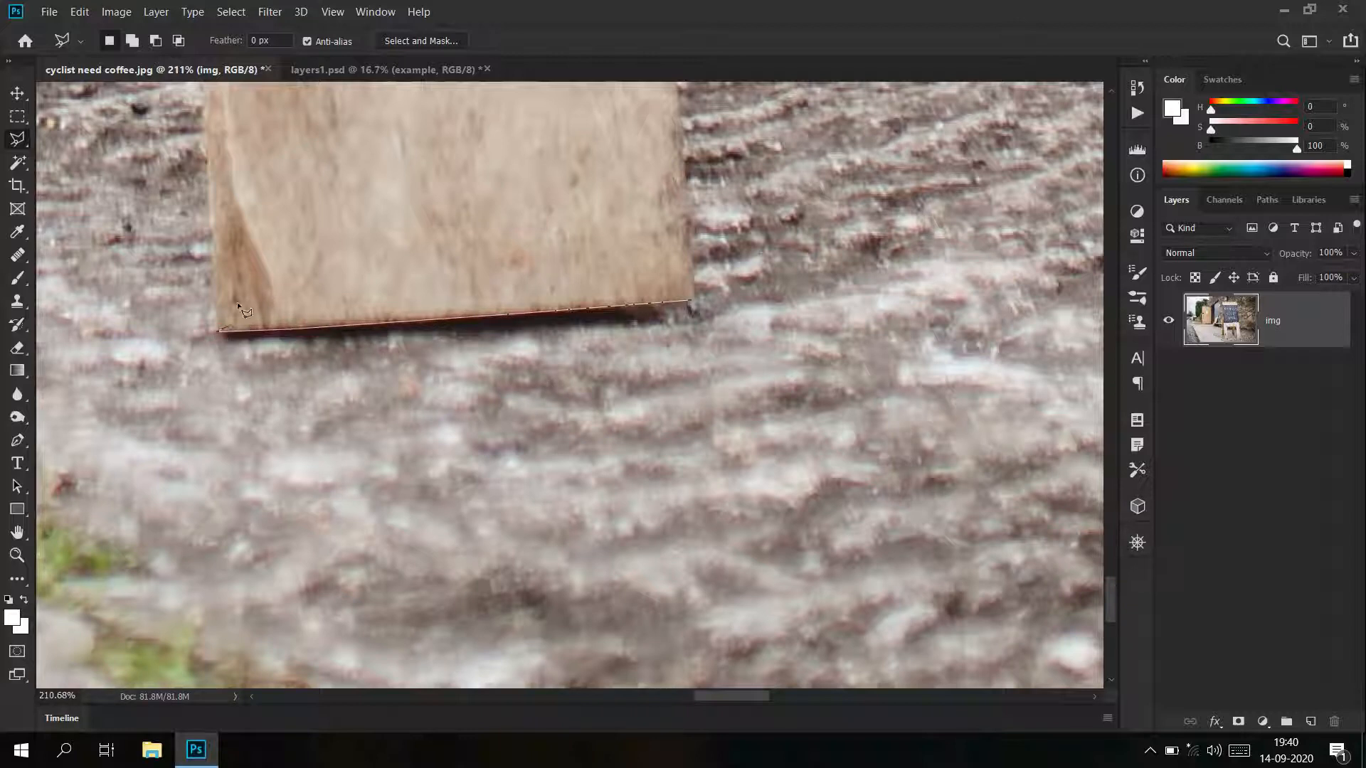
Continue the lasso outline up the front-left leg's left side and along the bottom edge of the rear leg beside it
scroll(213, 335, "up", 3)
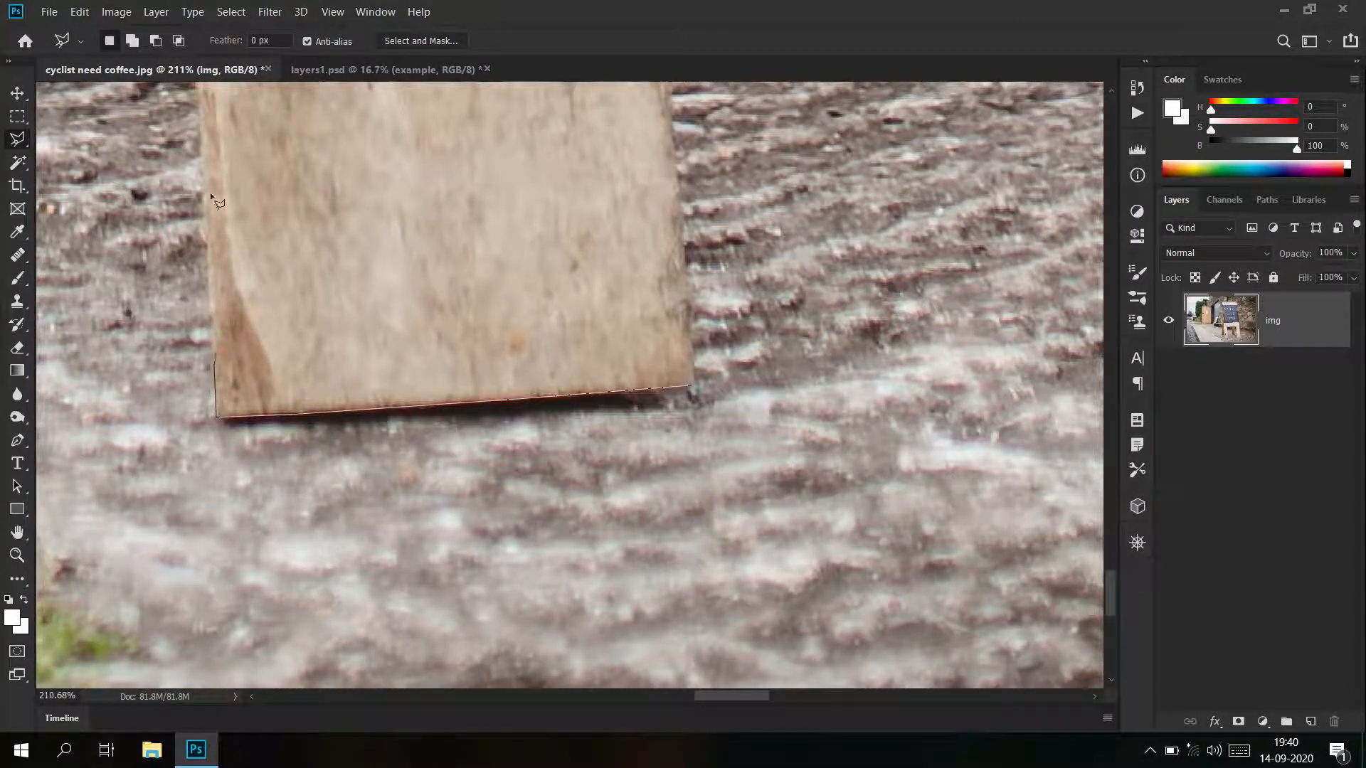
left_click(202, 88)
mouse_move(240, 125)
left_mouse_down()
mouse_move(402, 499)
mouse_move(417, 495)
left_mouse_up()
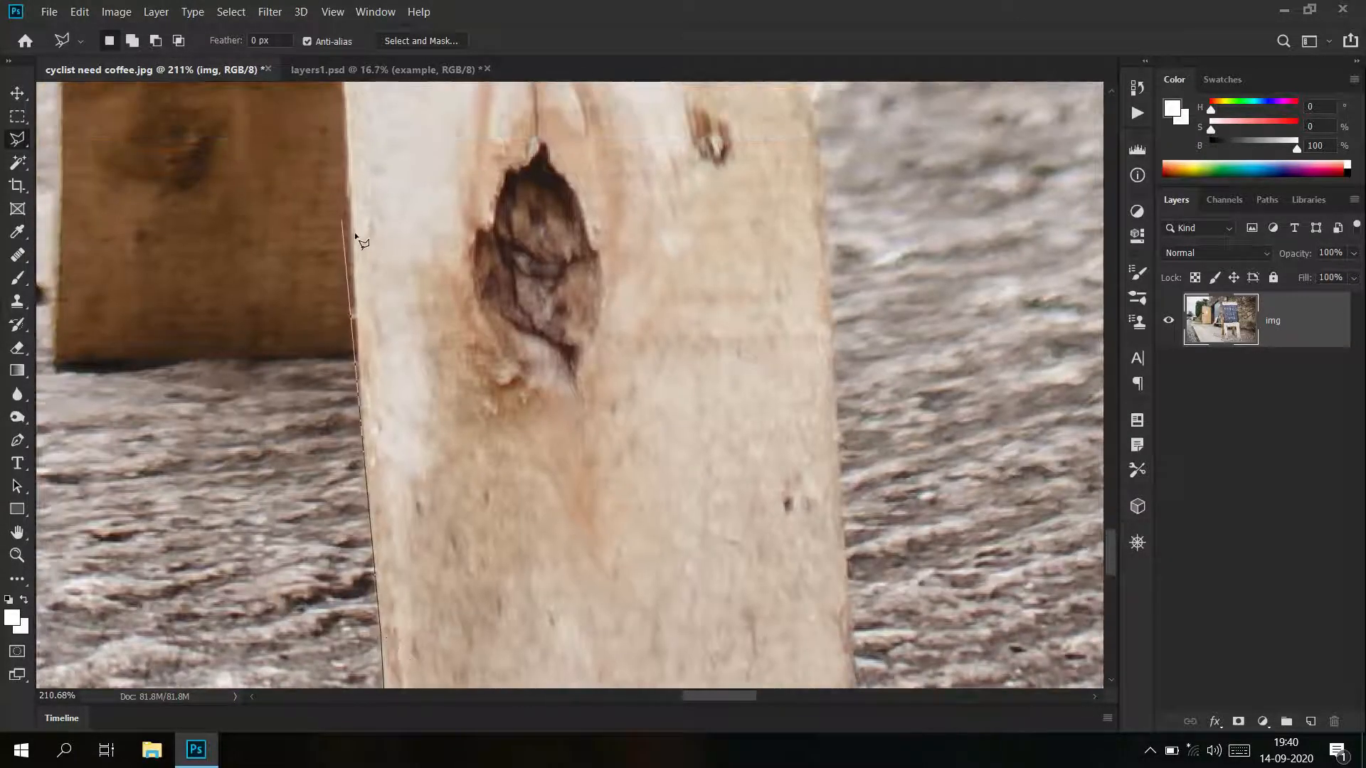
left_click(358, 362)
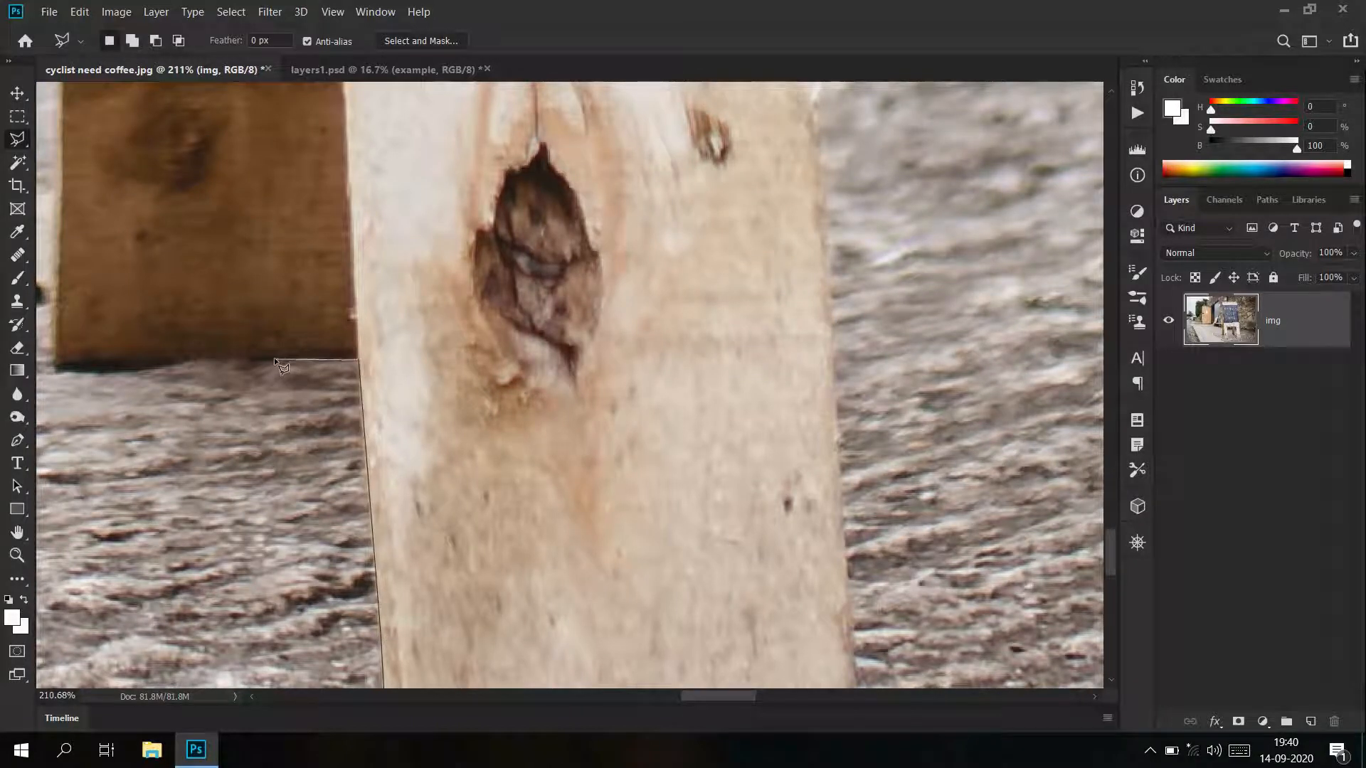
left_click(217, 359)
left_click(122, 372)
left_click(59, 371)
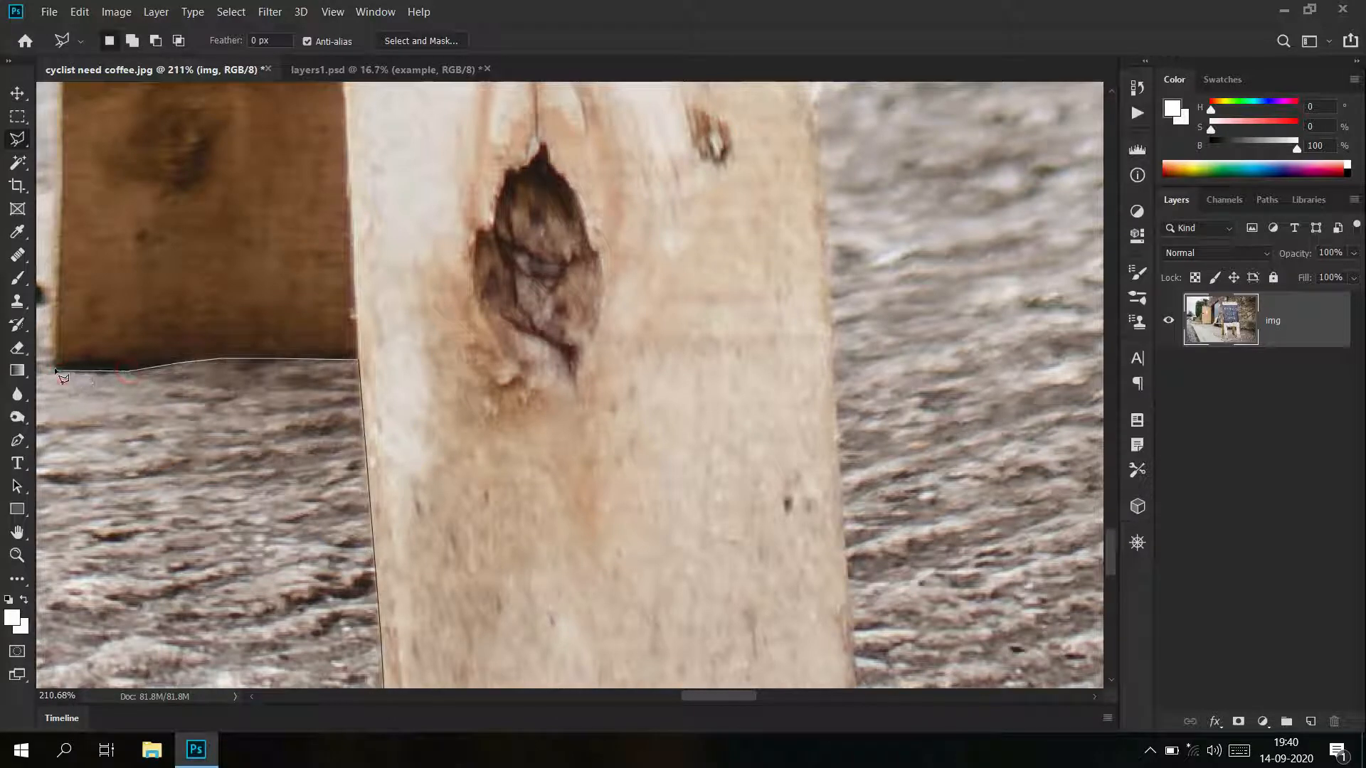
Trace the rear-left leg's outer edge upward to the metal hook on the sign's side
left_click(60, 105)
mouse_move(193, 176)
left_mouse_down()
mouse_move(387, 522)
mouse_move(438, 554)
left_mouse_up()
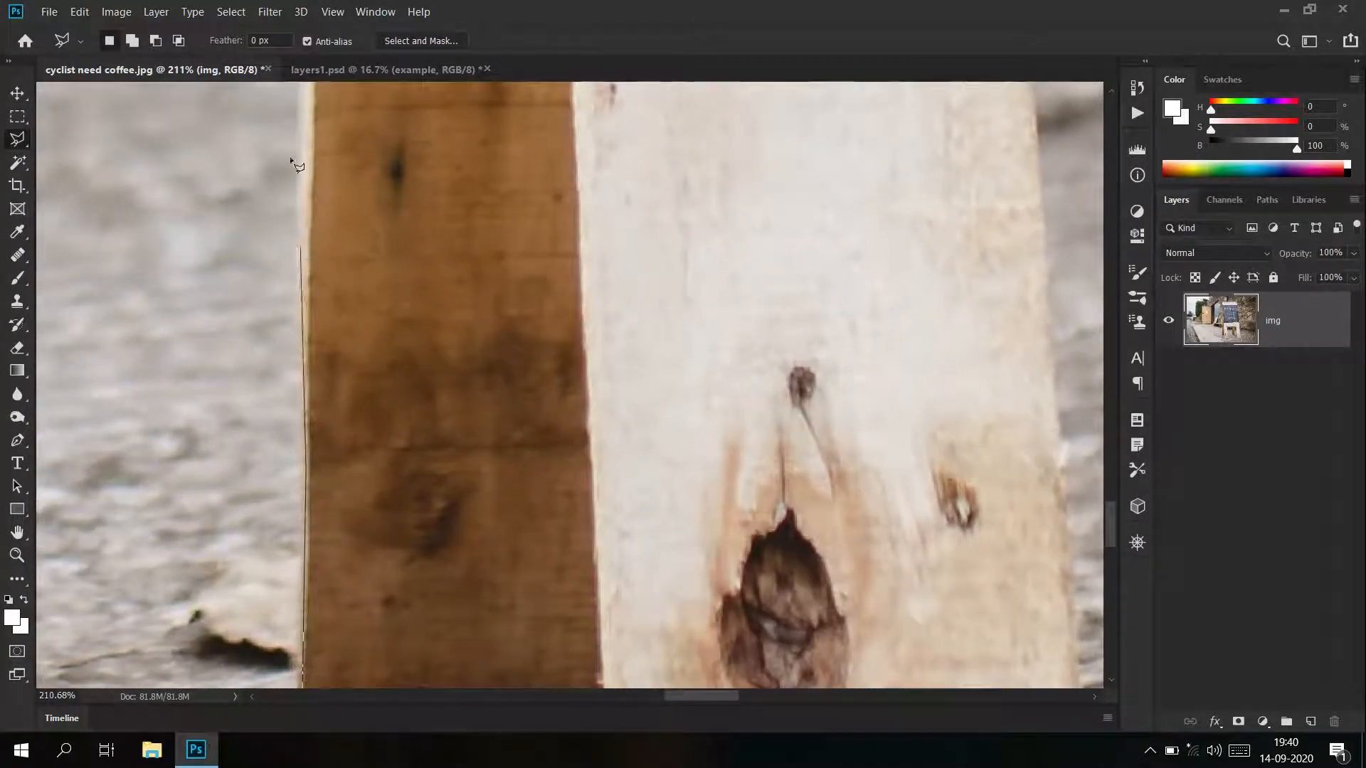
left_click(301, 81)
left_click(305, 104)
left_click_drag(343, 152, 374, 569)
left_click(327, 98)
left_click_drag(377, 152, 392, 564)
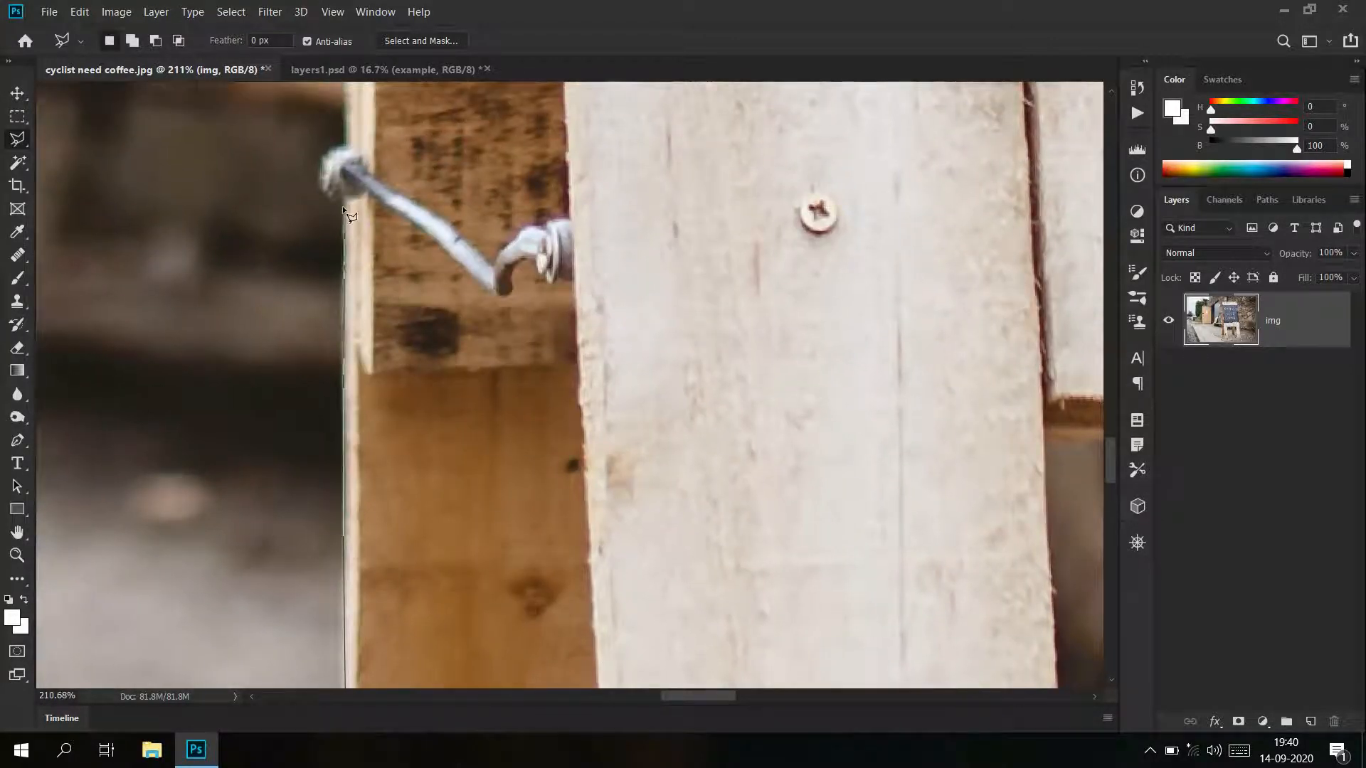
Outline the protruding end of the metal hook and return to the sign's left edge just above it
left_click(346, 205)
left_click(324, 161)
left_click(333, 153)
left_click(345, 146)
left_click(350, 147)
left_click(349, 105)
Extend the lasso outline up the sign's left edge beside the chalkboard to just below the top-left corner
mouse_move(418, 136)
left_mouse_down()
mouse_move(457, 396)
mouse_move(457, 571)
left_mouse_up()
left_click(389, 91)
left_click_drag(449, 140, 449, 612)
left_click(391, 112)
left_click_drag(406, 107, 415, 534)
left_click(400, 108)
mouse_move(459, 124)
left_mouse_down()
mouse_move(466, 480)
mouse_move(450, 500)
left_mouse_up()
left_click(404, 156)
left_click_drag(452, 167, 476, 617)
left_click(429, 139)
left_click_drag(476, 168, 477, 624)
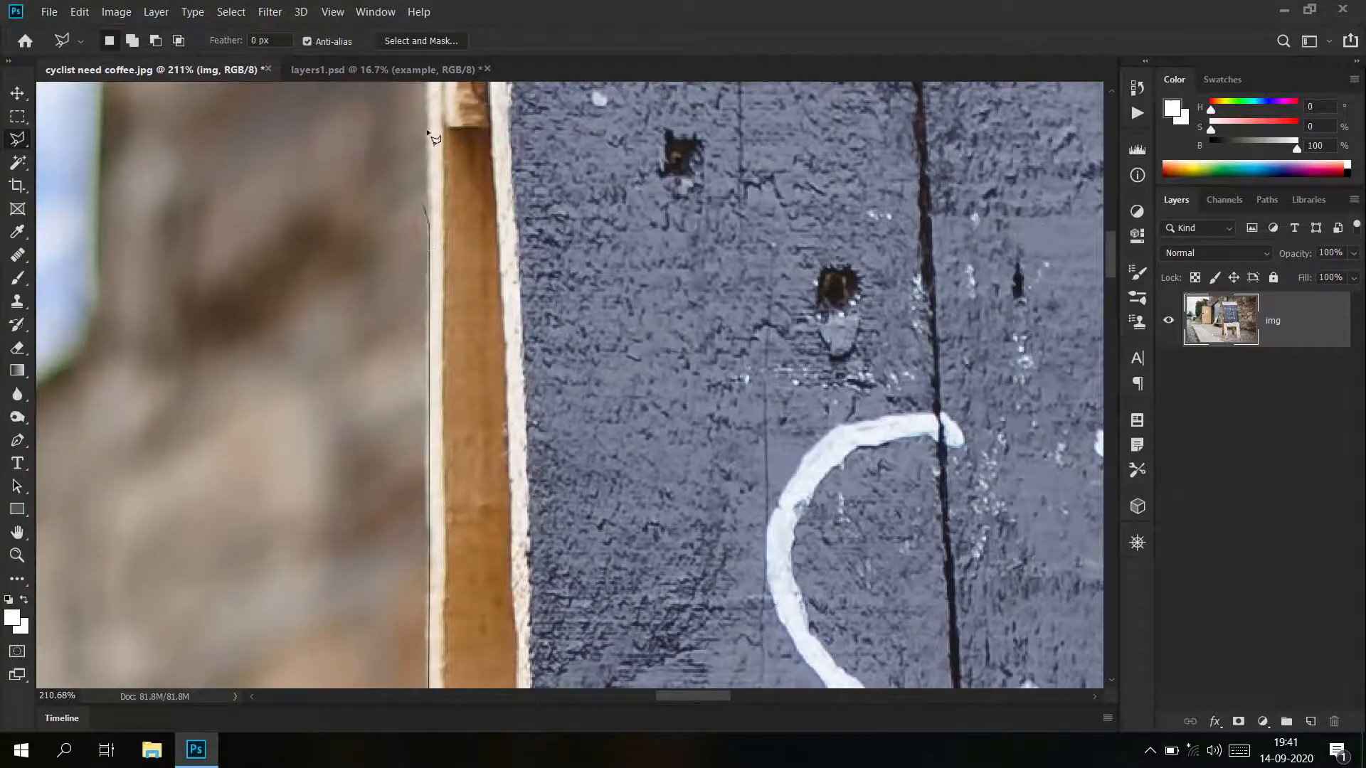
left_click(430, 105)
left_click_drag(467, 121, 470, 553)
Trace the stepped top-left corner of the sign, following the ends of the rear and front planks
left_click(431, 154)
left_click(435, 129)
left_click(442, 127)
left_click(448, 111)
left_click(453, 109)
left_click(459, 111)
left_click_drag(471, 120, 475, 525)
left_click(463, 471)
left_click(469, 451)
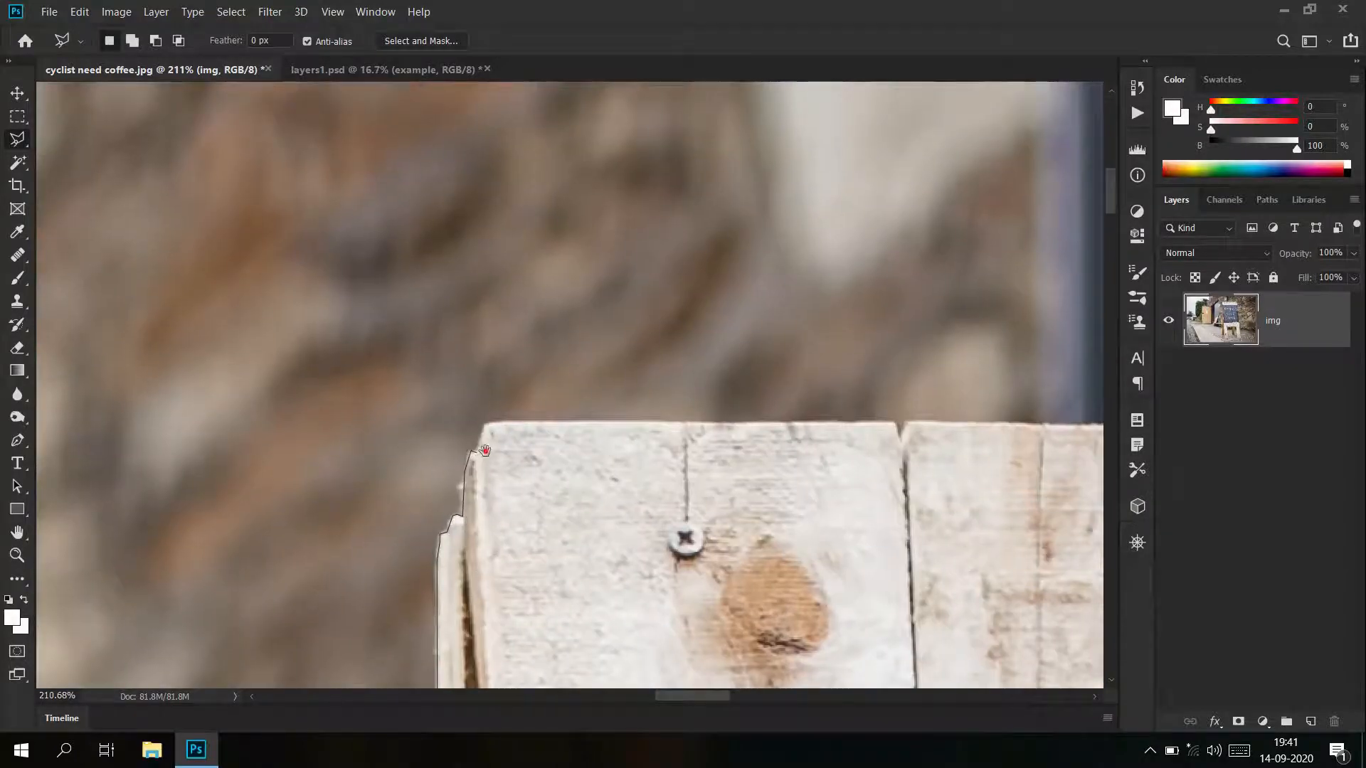
Follow the top edge of the sign's first planks with closely spaced lasso points
scroll(481, 452, "up", 3)
left_click(508, 388)
left_click(1061, 397)
left_click(453, 455)
left_click(485, 417)
left_click(974, 419)
left_click_drag(974, 419, 346, 343)
left_click(431, 348)
left_click(550, 358)
left_click(588, 363)
left_click(769, 366)
left_click(785, 352)
Continue along the top edge of the middle planks and dip the outline into the narrow gap between two planks
left_click_drag(1075, 347, 559, 346)
left_click_drag(798, 341, 396, 312)
left_click(403, 312)
left_click(569, 317)
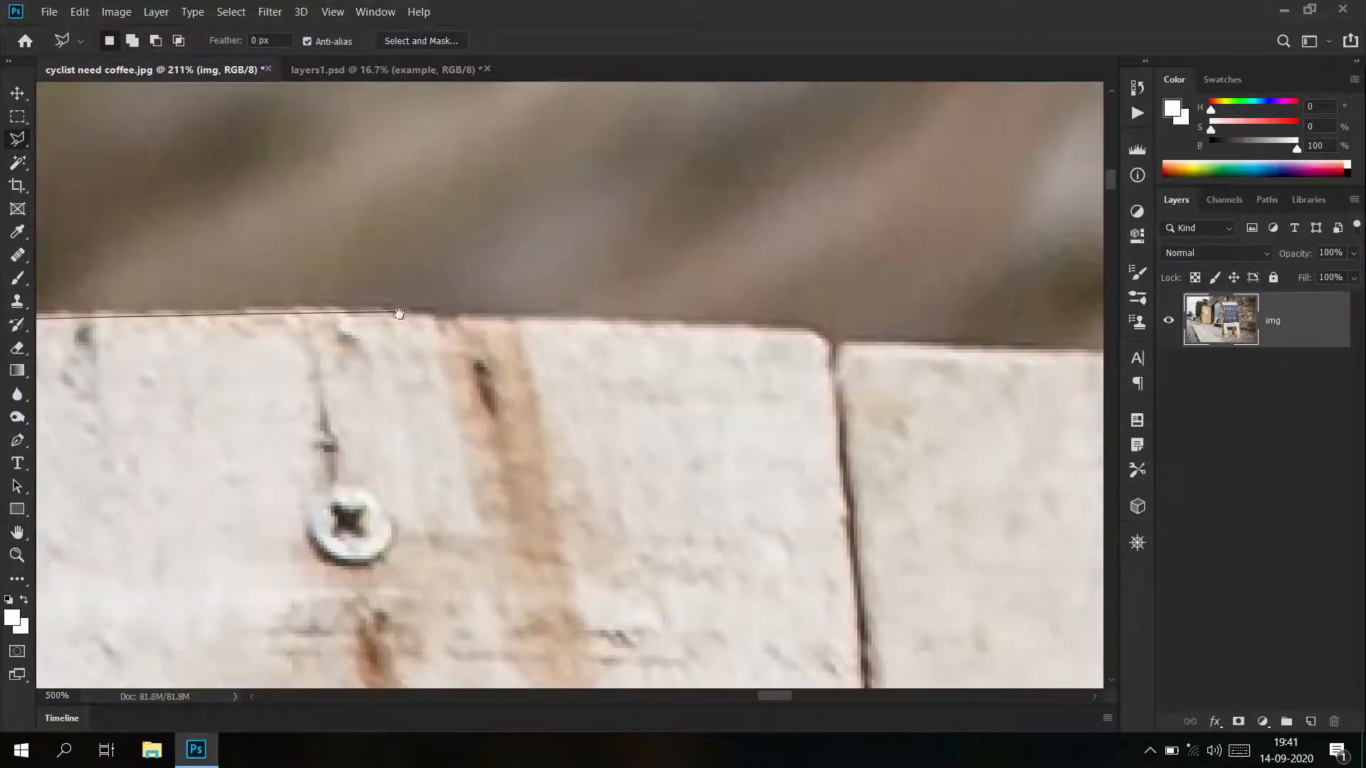
left_click(693, 324)
left_click(792, 328)
left_click(817, 332)
left_click(832, 355)
left_click(842, 345)
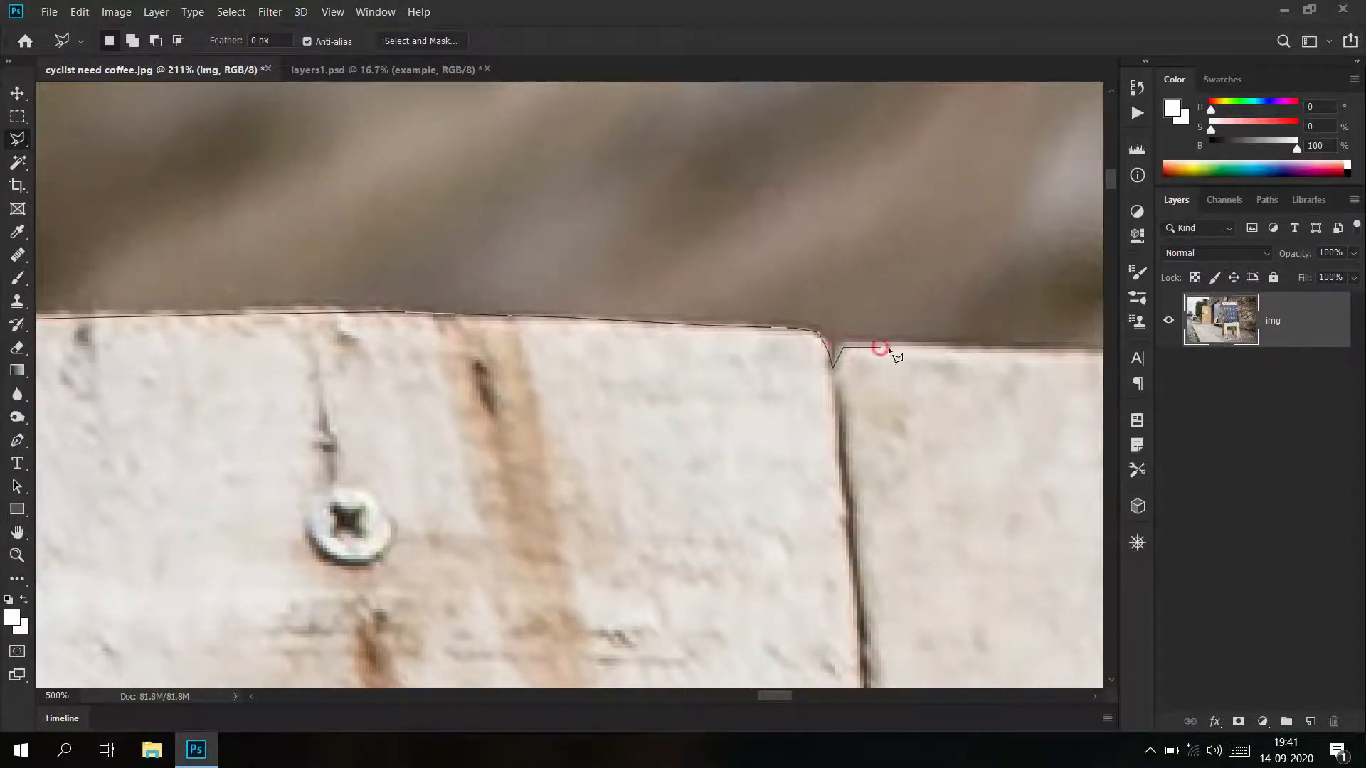
Trace the remaining top edge of the planks and carry the outline around the sign's top-right corner
left_click(996, 347)
left_click_drag(1085, 372, 484, 327)
left_click(604, 306)
left_click(776, 309)
left_click(985, 311)
left_click_drag(1013, 320, 479, 348)
left_click(611, 336)
left_click(654, 310)
left_click(939, 311)
left_click_drag(978, 333, 179, 274)
left_click(412, 263)
left_click(586, 270)
left_click(788, 359)
left_click(807, 466)
Bring the lasso outline down the upper part of the sign's right edge, following its small irregularities
left_click_drag(813, 478, 728, 100)
left_click(742, 262)
left_click_drag(752, 299, 726, 116)
left_click(762, 551)
mouse_move(773, 629)
left_mouse_down()
mouse_move(731, 440)
mouse_move(634, 146)
left_mouse_up()
left_click(690, 542)
left_click_drag(705, 583, 591, 135)
left_click(640, 541)
left_click_drag(650, 605, 562, 167)
left_click(597, 544)
mouse_move(611, 619)
left_mouse_down()
mouse_move(563, 152)
mouse_move(569, 214)
mouse_move(542, 218)
mouse_move(551, 271)
left_mouse_up()
left_click(600, 549)
left_click(599, 554)
left_click(605, 590)
left_click(614, 587)
left_click(592, 580)
left_click(555, 569)
Extend the lasso outline down the right edge of the dark chalkboard with closely spaced points
left_click_drag(593, 636, 578, 268)
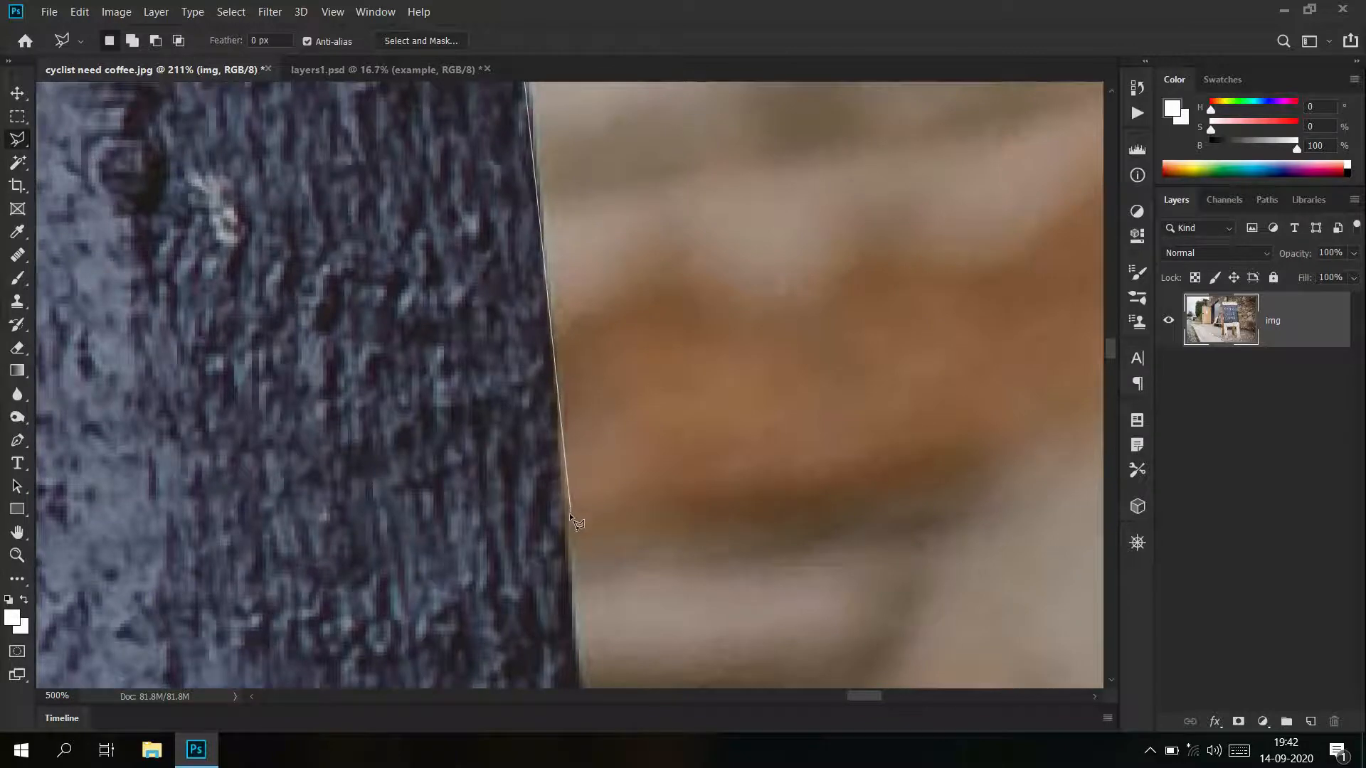
left_click(574, 559)
left_click_drag(618, 610, 604, 243)
left_click(586, 478)
mouse_move(609, 562)
left_mouse_down()
mouse_move(578, 264)
mouse_move(594, 249)
left_mouse_up()
left_click(580, 498)
left_click(606, 592)
left_click_drag(659, 664, 635, 299)
left_click(603, 515)
left_click_drag(622, 583, 622, 263)
left_click(645, 569)
left_click_drag(655, 641, 618, 271)
left_click(630, 340)
left_click(634, 434)
left_click_drag(663, 649, 622, 274)
left_click(623, 273)
left_click(620, 357)
left_click(637, 411)
left_click_drag(652, 569, 615, 144)
Continue the outline down the lower part of the sign's right side toward the front-right leg
left_click(660, 483)
left_click(669, 645)
left_click_drag(722, 660, 720, 356)
left_click(676, 496)
left_click(688, 654)
left_click_drag(703, 659, 695, 353)
left_click(709, 553)
left_click(713, 648)
left_click_drag(720, 656, 721, 284)
left_click(742, 521)
left_click(751, 646)
left_click_drag(780, 621, 745, 299)
left_click(739, 547)
left_click(753, 643)
left_click_drag(790, 591, 791, 224)
left_click(769, 441)
left_click_drag(807, 634, 792, 257)
left_click(786, 491)
mouse_move(800, 507)
left_mouse_down()
mouse_move(778, 151)
mouse_move(806, 288)
left_mouse_up()
Continue the lasso outline down the outer right edge of the sign and its front-right leg toward the foot
left_click(800, 463)
left_click(811, 466)
left_click(827, 668)
left_click_drag(831, 672, 774, 278)
left_click(798, 527)
left_click_drag(804, 555, 751, 183)
left_click(782, 598)
mouse_move(791, 612)
left_mouse_down()
mouse_move(738, 235)
mouse_move(768, 235)
left_mouse_up()
left_click(758, 495)
left_click(762, 572)
left_click_drag(767, 584, 746, 178)
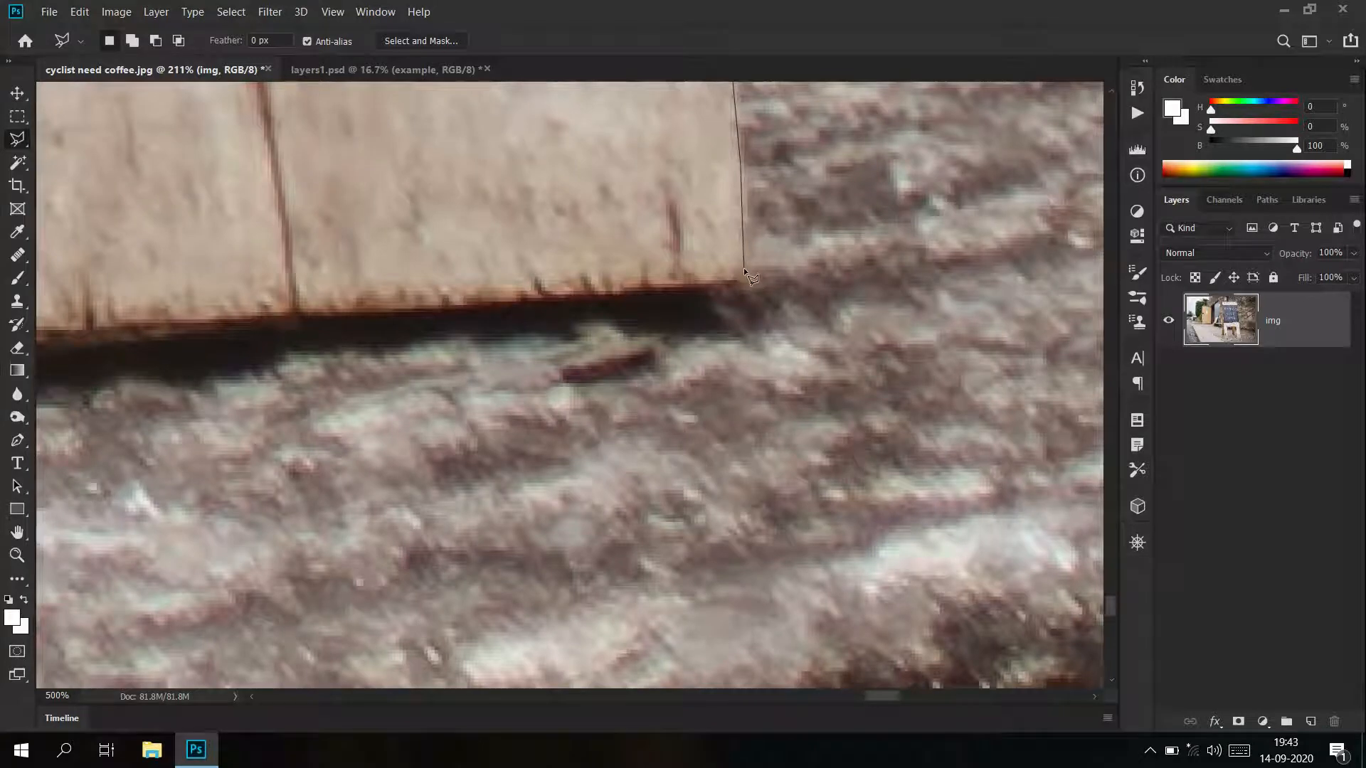
Trace the bottom edge of the front-right leg from its outer corner to its inner corner
left_click(744, 276)
left_click(284, 315)
left_click_drag(222, 326, 677, 330)
left_click(417, 360)
left_click(239, 360)
left_click(150, 354)
key("BackSpace")
left_click(155, 369)
left_click(96, 343)
left_click_drag(91, 299, 372, 467)
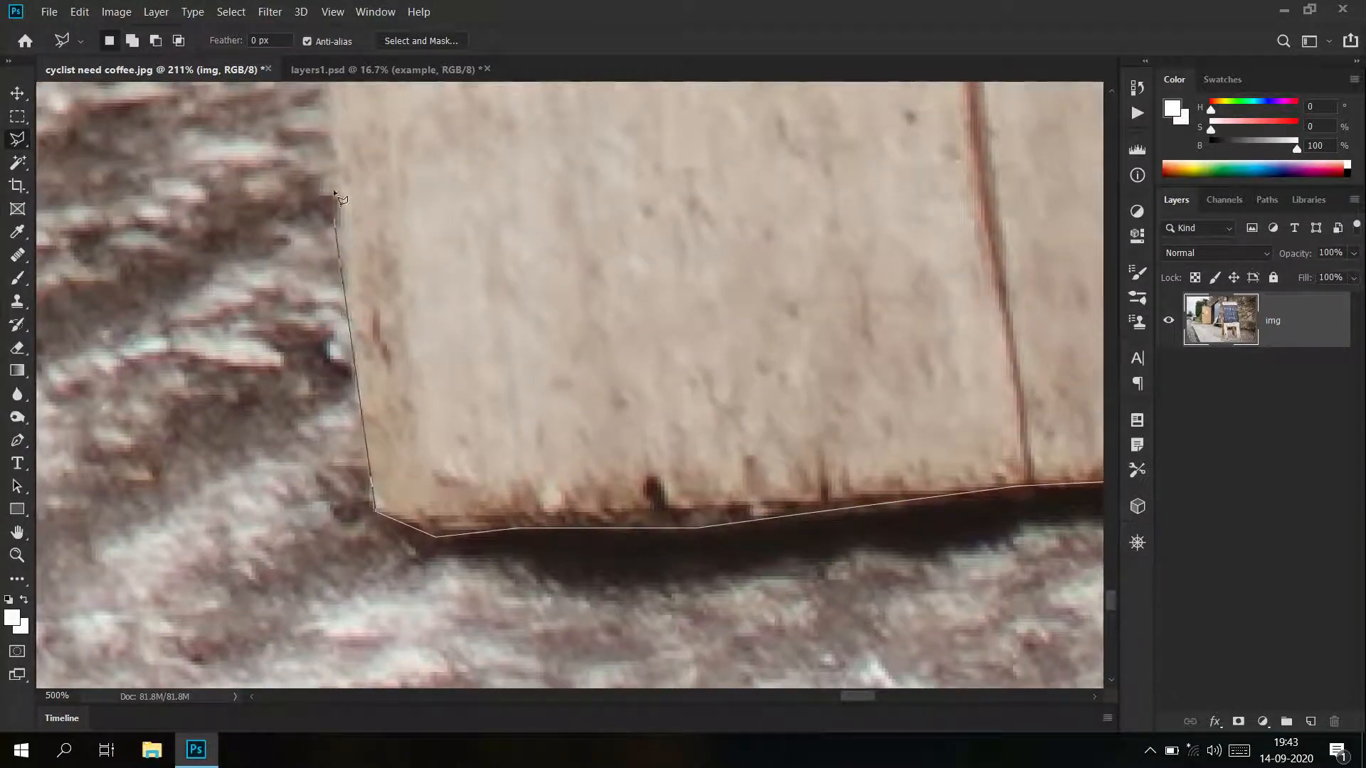
Bring the lasso outline up the inner edge of the front-right leg to the underside of the planks
left_click(339, 229)
left_click_drag(344, 222, 406, 658)
left_click(362, 114)
left_click_drag(380, 160, 451, 641)
left_click(396, 140)
left_click(409, 119)
mouse_move(413, 128)
left_mouse_down()
mouse_move(463, 626)
mouse_move(459, 498)
left_mouse_up()
left_click(424, 110)
left_click(423, 100)
left_click(444, 160)
left_click_drag(445, 164, 460, 458)
left_click_drag(484, 574, 496, 645)
left_click(458, 343)
left_click(435, 161)
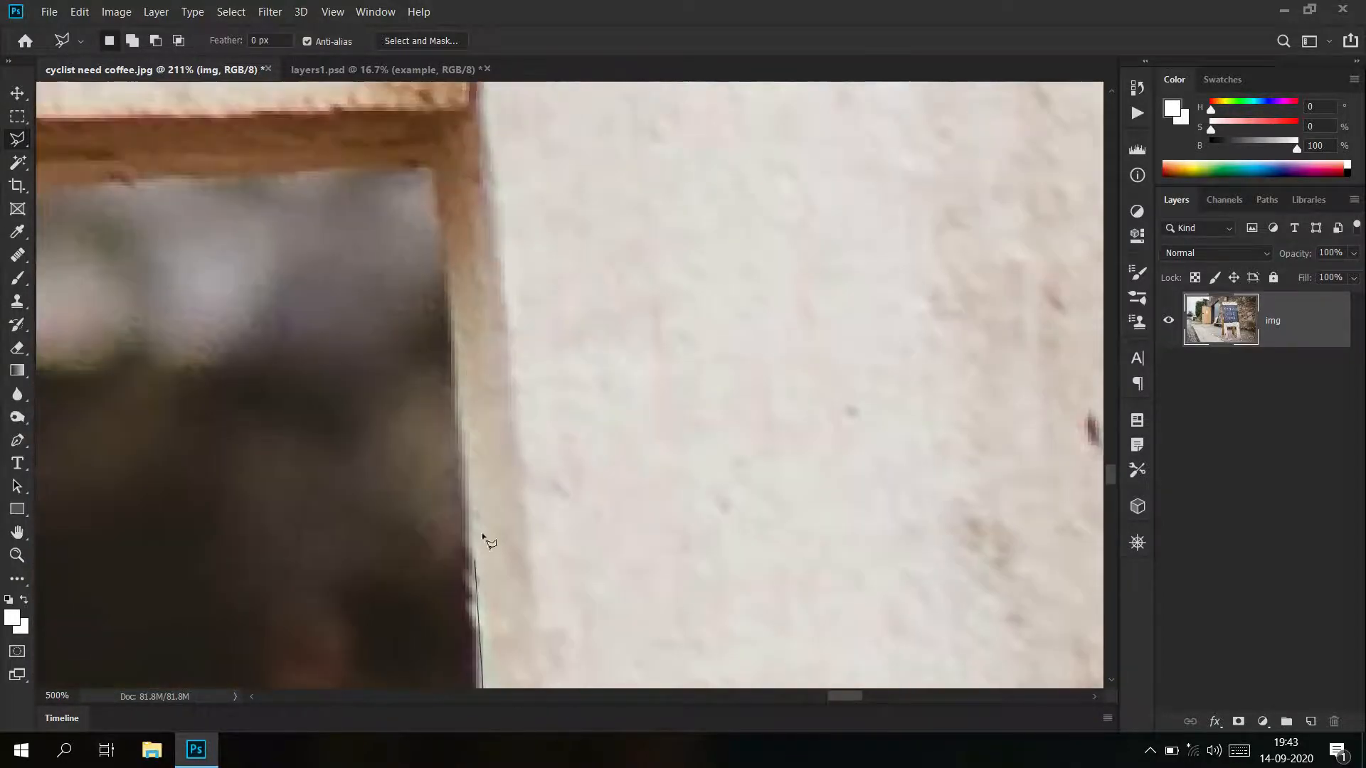
Carry the outline along the sign's underside to the rear-right leg and start down that leg's right edge
left_click(126, 176)
left_click_drag(145, 214, 698, 348)
left_click(512, 323)
left_click(501, 599)
left_click_drag(502, 617, 505, 231)
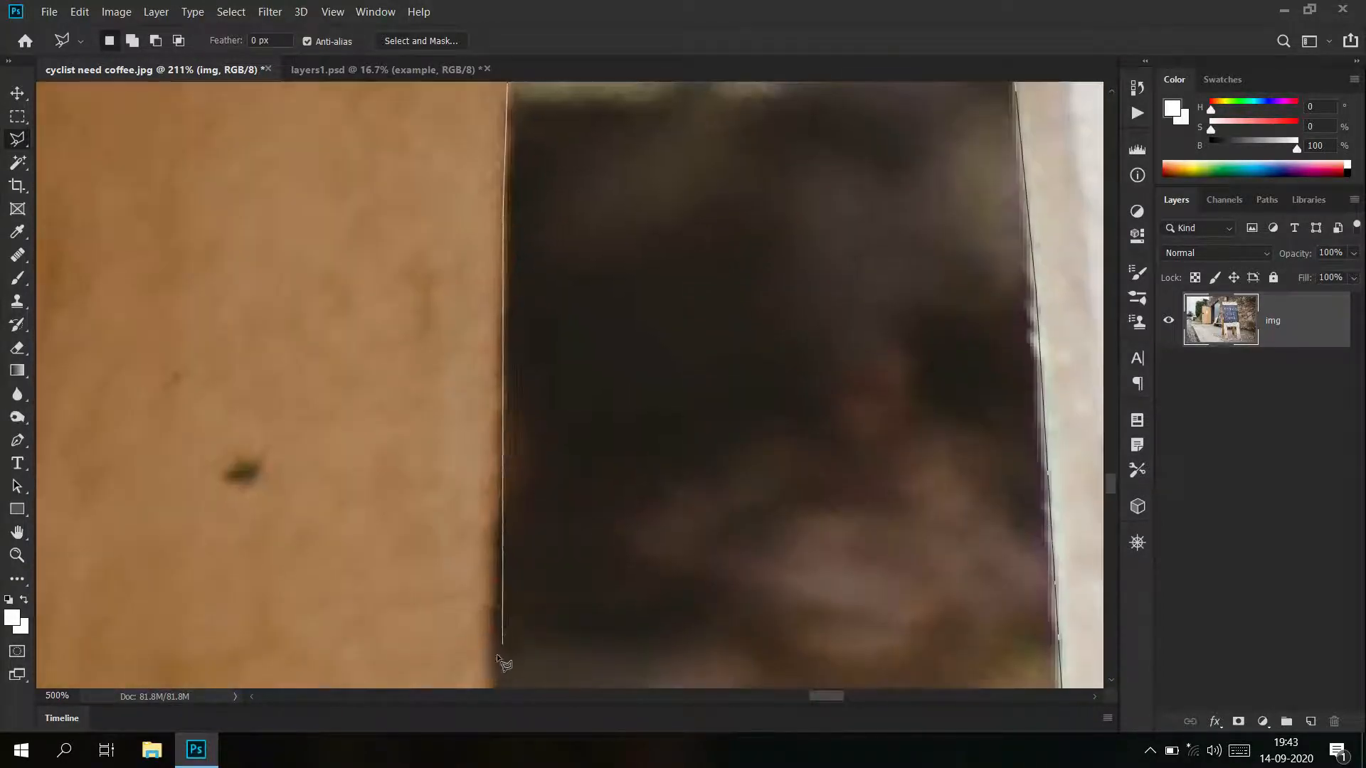
left_click(502, 648)
left_click_drag(502, 652, 481, 231)
Extend the outline down the rest of the rear-right leg's right edge to its foot
left_click(461, 569)
left_click_drag(463, 590, 546, 167)
left_click(531, 594)
left_click_drag(533, 605, 553, 210)
left_click(535, 578)
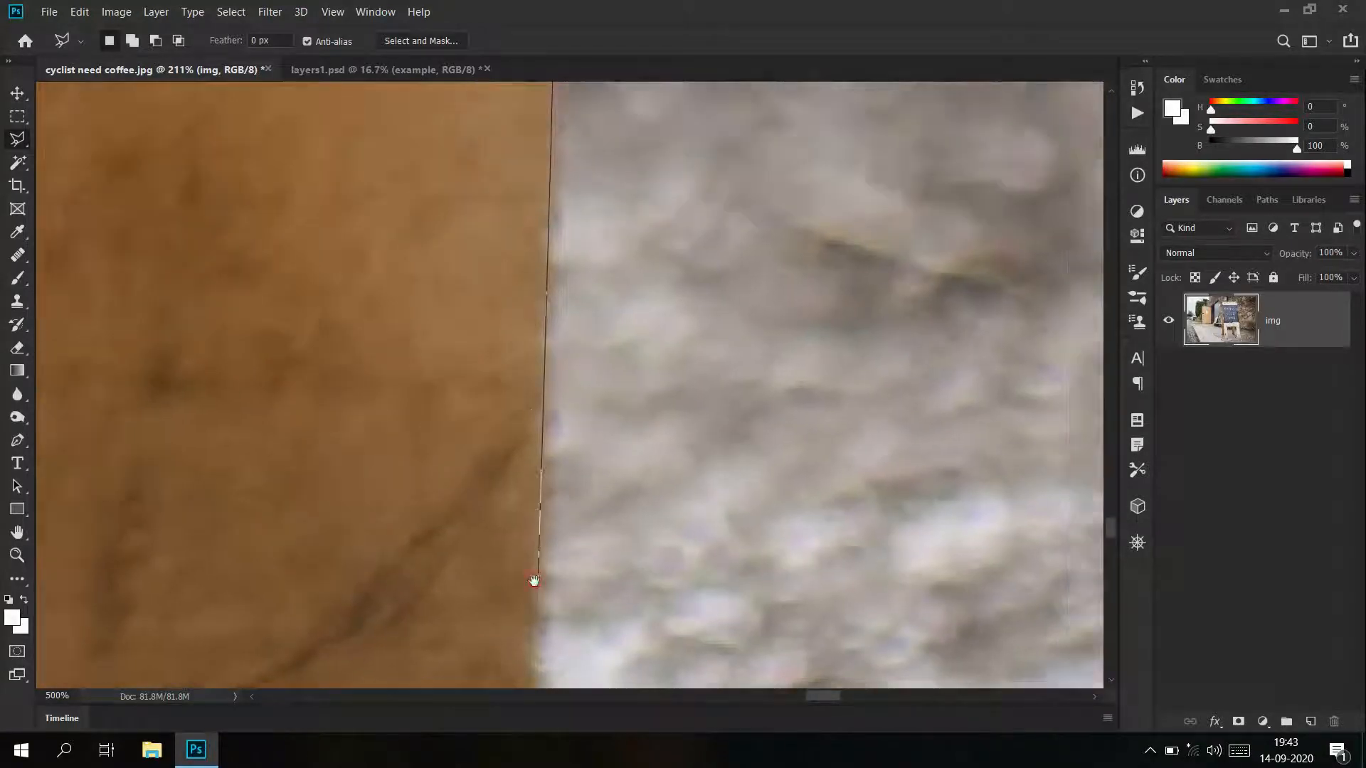
left_click_drag(534, 581, 502, 317)
scroll(502, 317, "down", 2)
left_click(496, 656)
Trace the bottom edge of the rear-right leg across to its left corner
mouse_move(498, 655)
left_mouse_down()
mouse_move(674, 354)
mouse_move(679, 272)
left_mouse_up()
left_click(630, 278)
left_click(506, 287)
left_click(257, 278)
left_click(169, 279)
Bring the outline up the left edge of the rear-right leg to the underside of the planks
left_click(172, 98)
left_click_drag(172, 99, 323, 534)
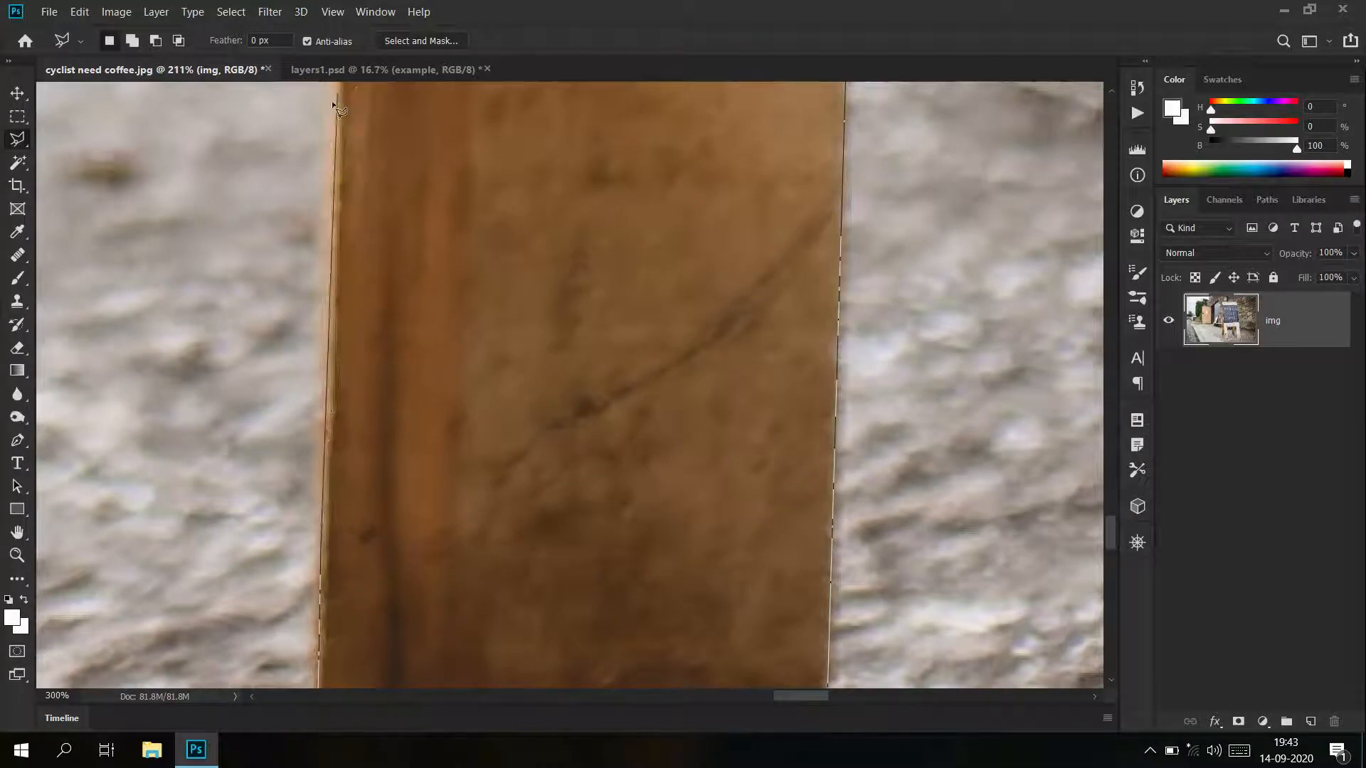
left_click(338, 93)
left_click_drag(338, 94, 396, 626)
left_click(403, 108)
left_click_drag(402, 109, 405, 615)
left_click(414, 163)
Trace the underside of the planks from the rear-right leg to the inner edge of the front-left leg
left_click(64, 162)
left_click_drag(65, 164, 950, 192)
left_click(781, 195)
left_click(427, 210)
left_click(259, 208)
Trace down the inner edge of the front-left leg and close the lasso selection at its starting corner
left_click(280, 530)
left_click_drag(280, 530, 322, 128)
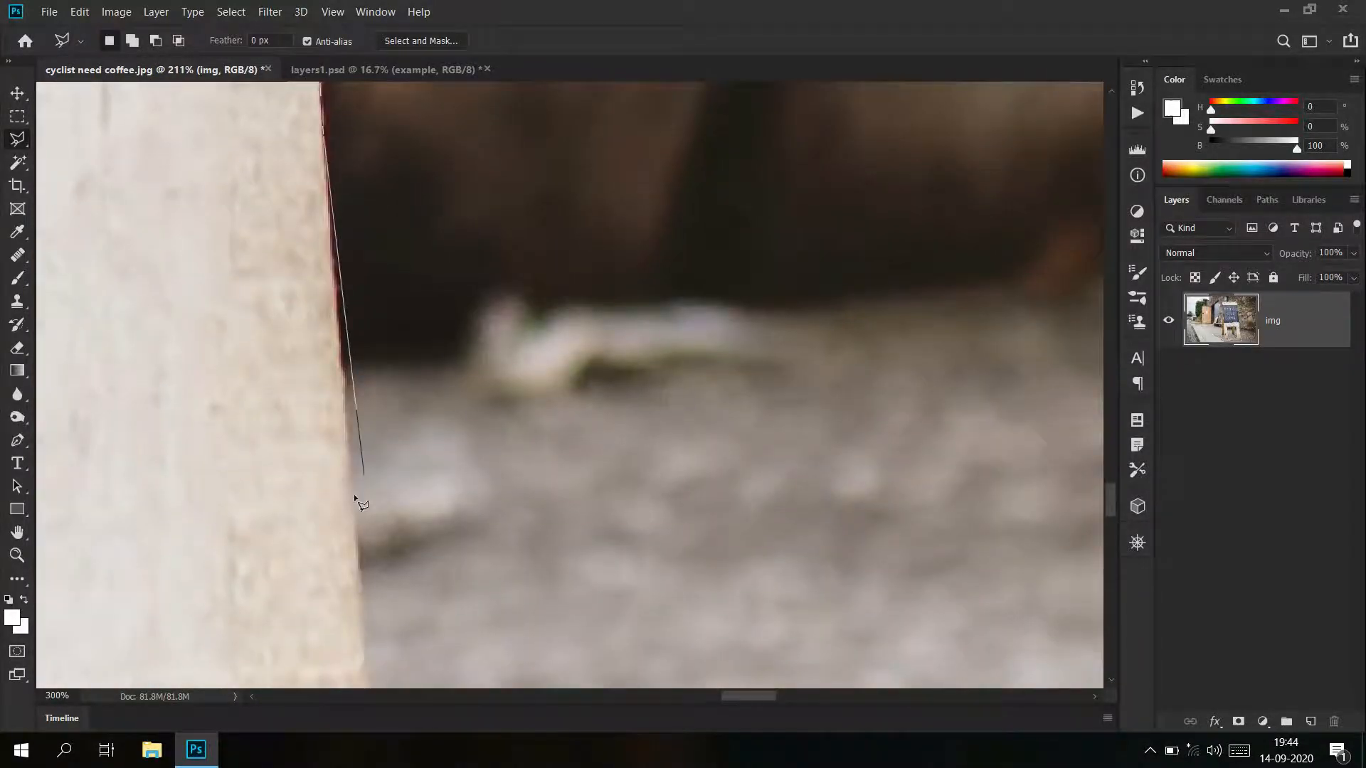
scroll(353, 494, "down", 10)
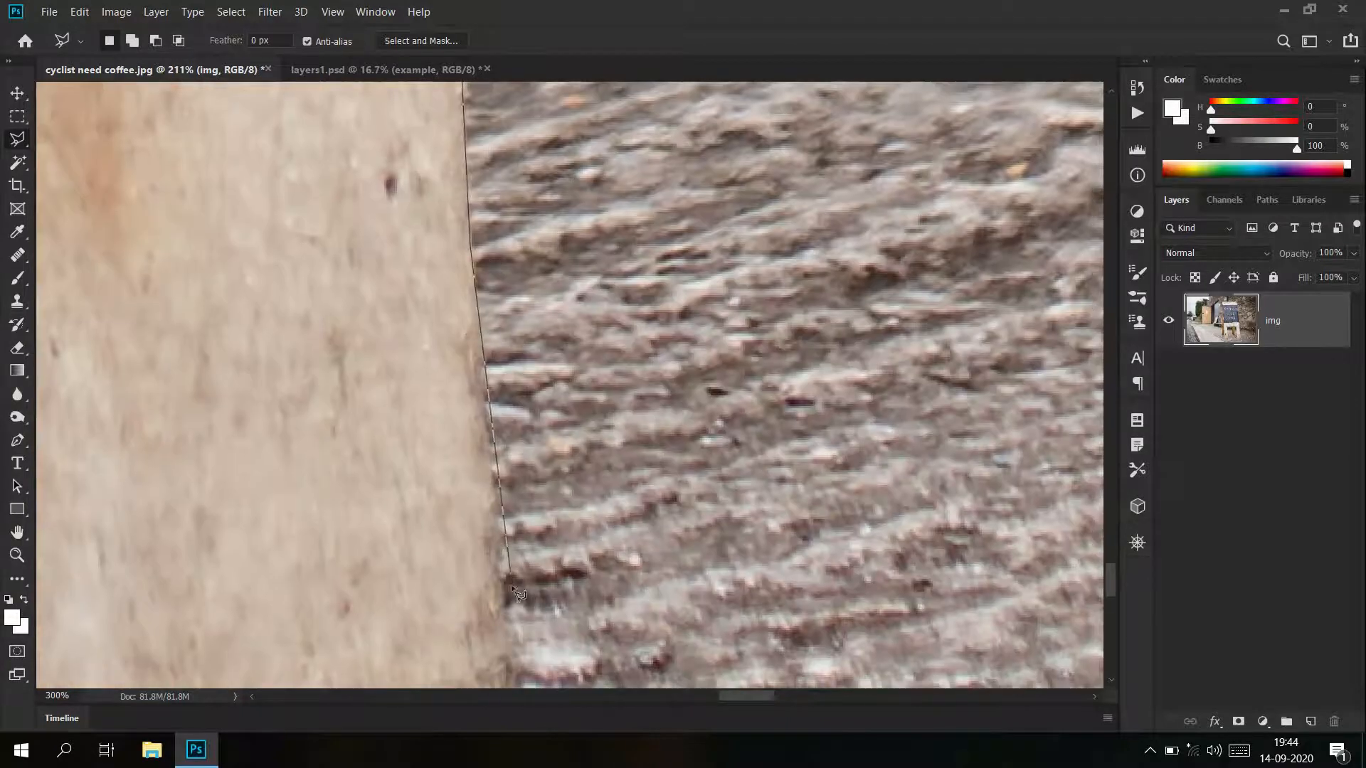
scroll(518, 592, "down", 5)
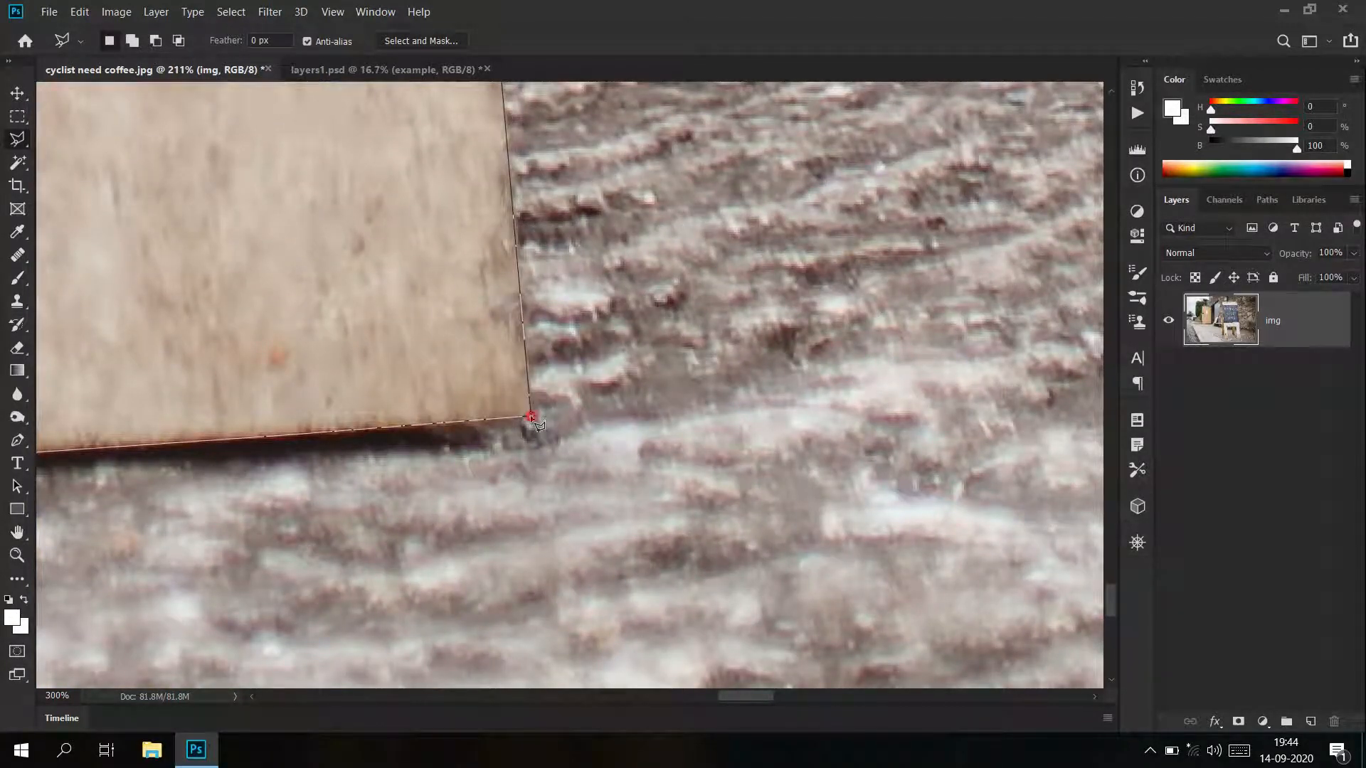
left_click(529, 417)
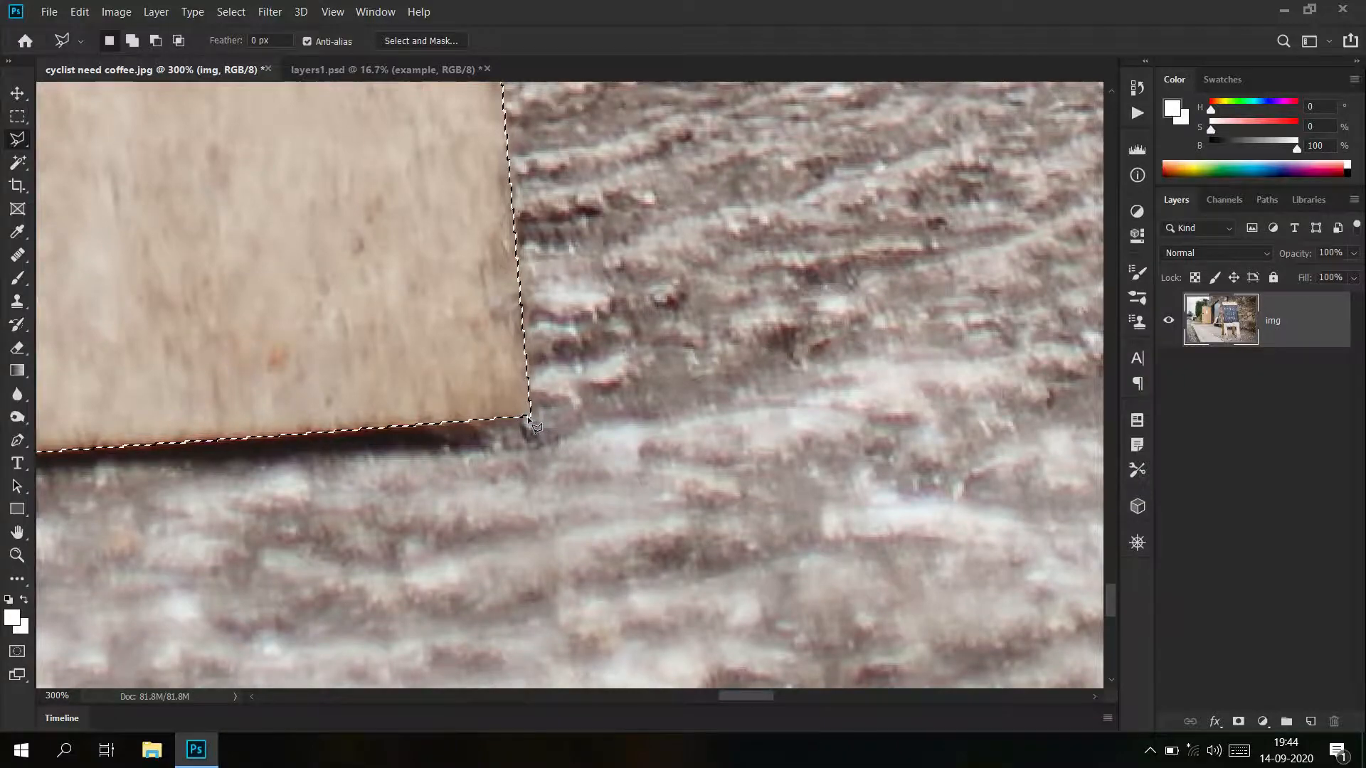
Copy the selected sign onto a new layer named "board 2"
mouse_move(731, 352)
left_mouse_down()
mouse_move(684, 357)
mouse_move(661, 318)
left_mouse_up()
left_click_drag(785, 101, 650, 354)
left_click_drag(648, 254, 655, 330)
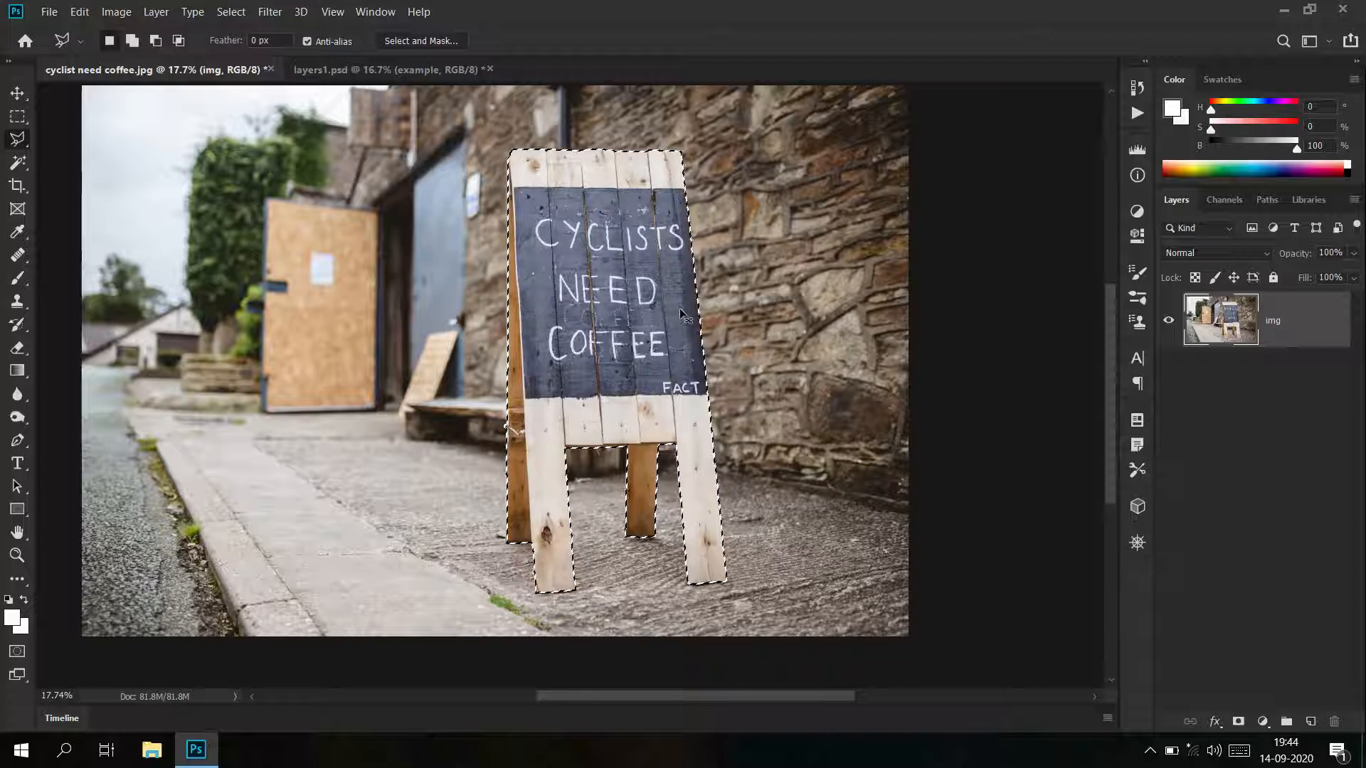
key("ctrl+shift+n")
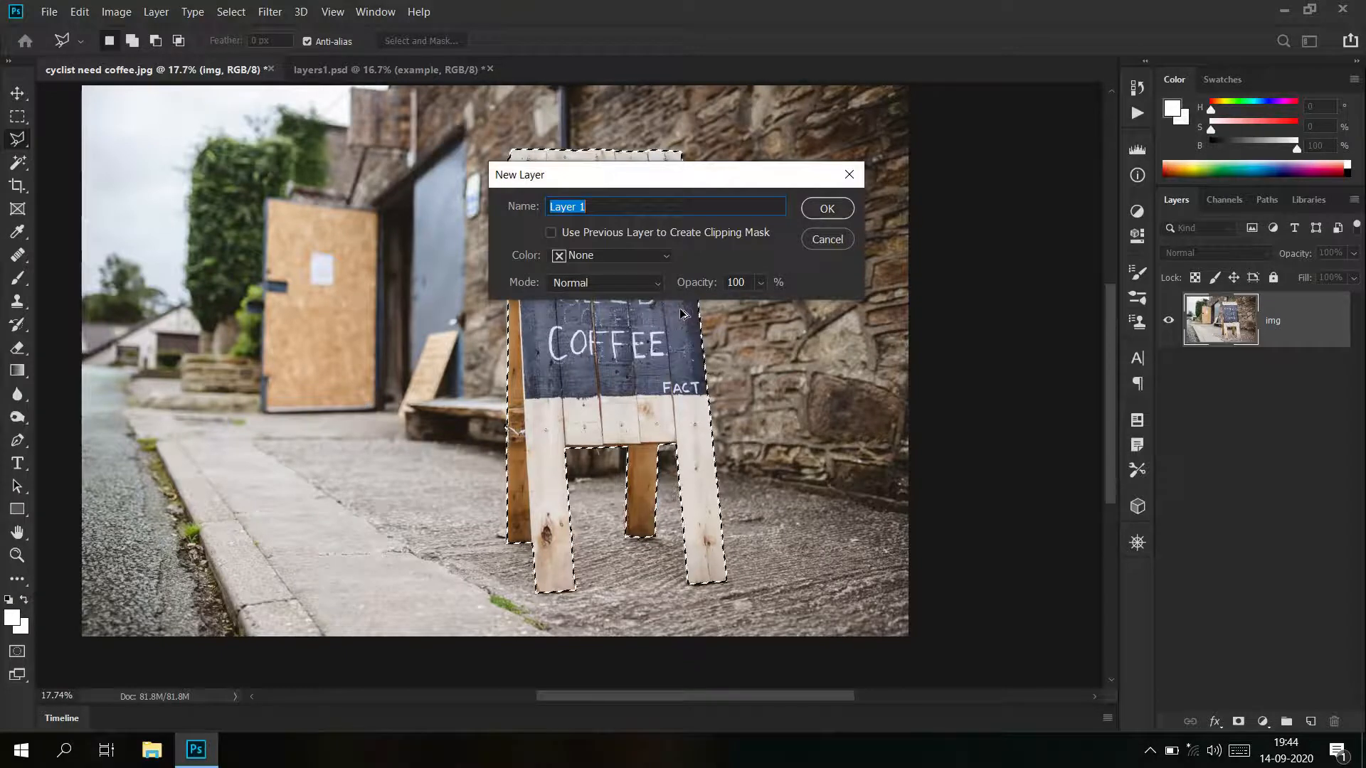
type("board")
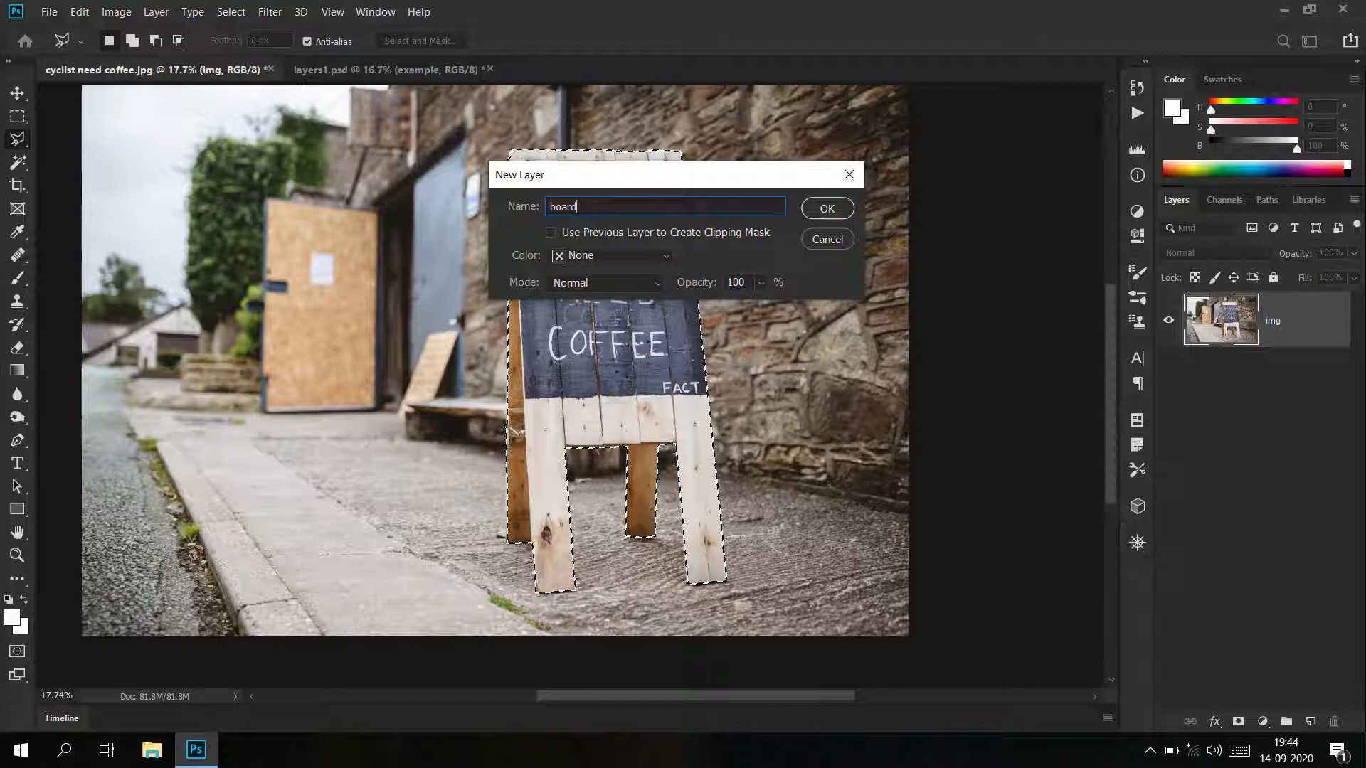
type(" 2")
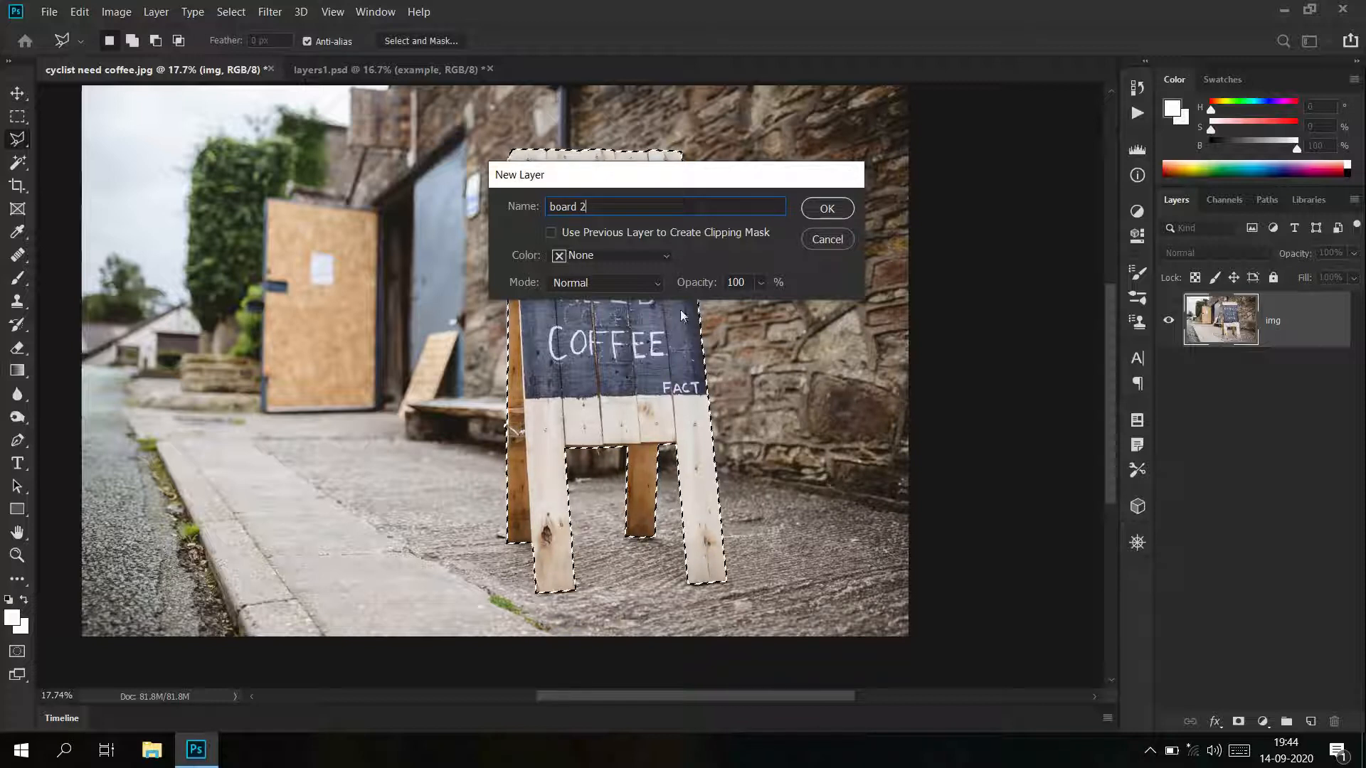
key("Return")
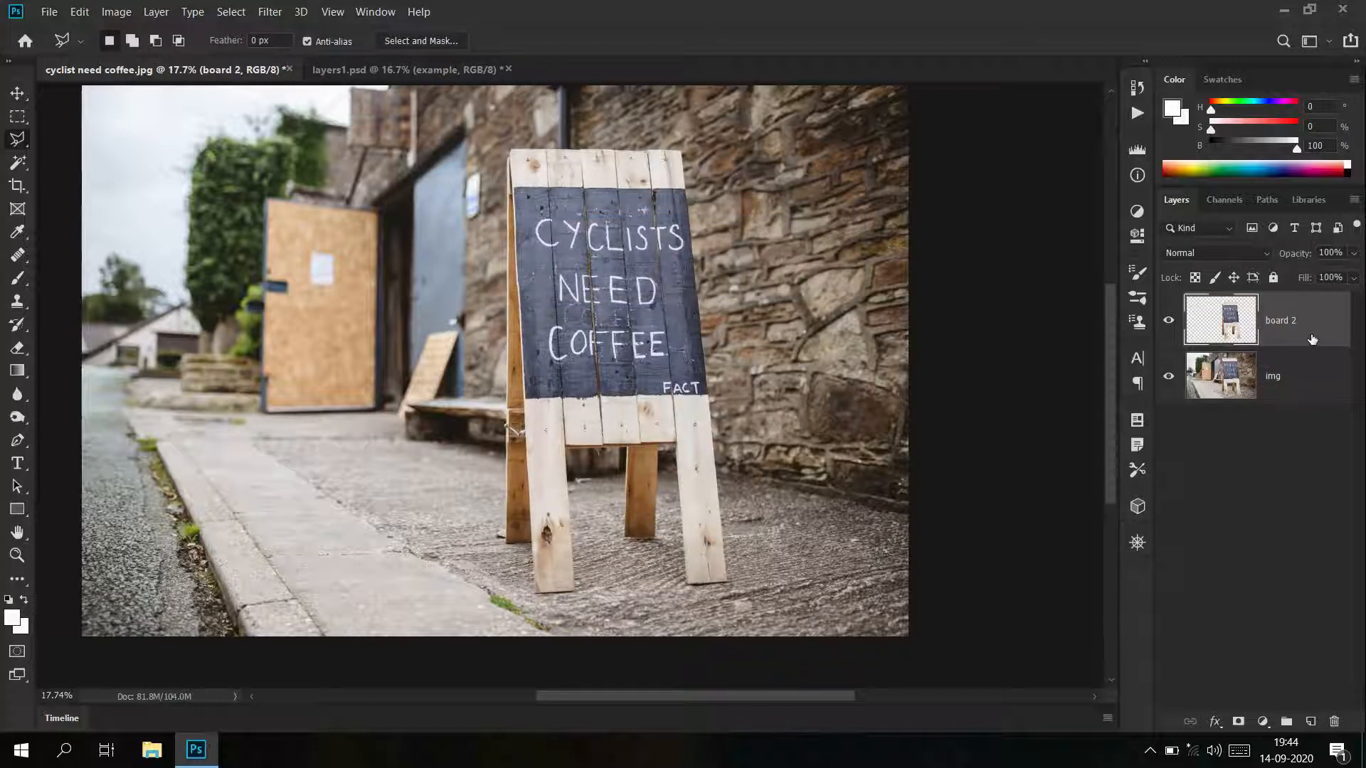
Select the board 2 layer and move the copied sign to the left of the original with the Move tool
left_click(1285, 391)
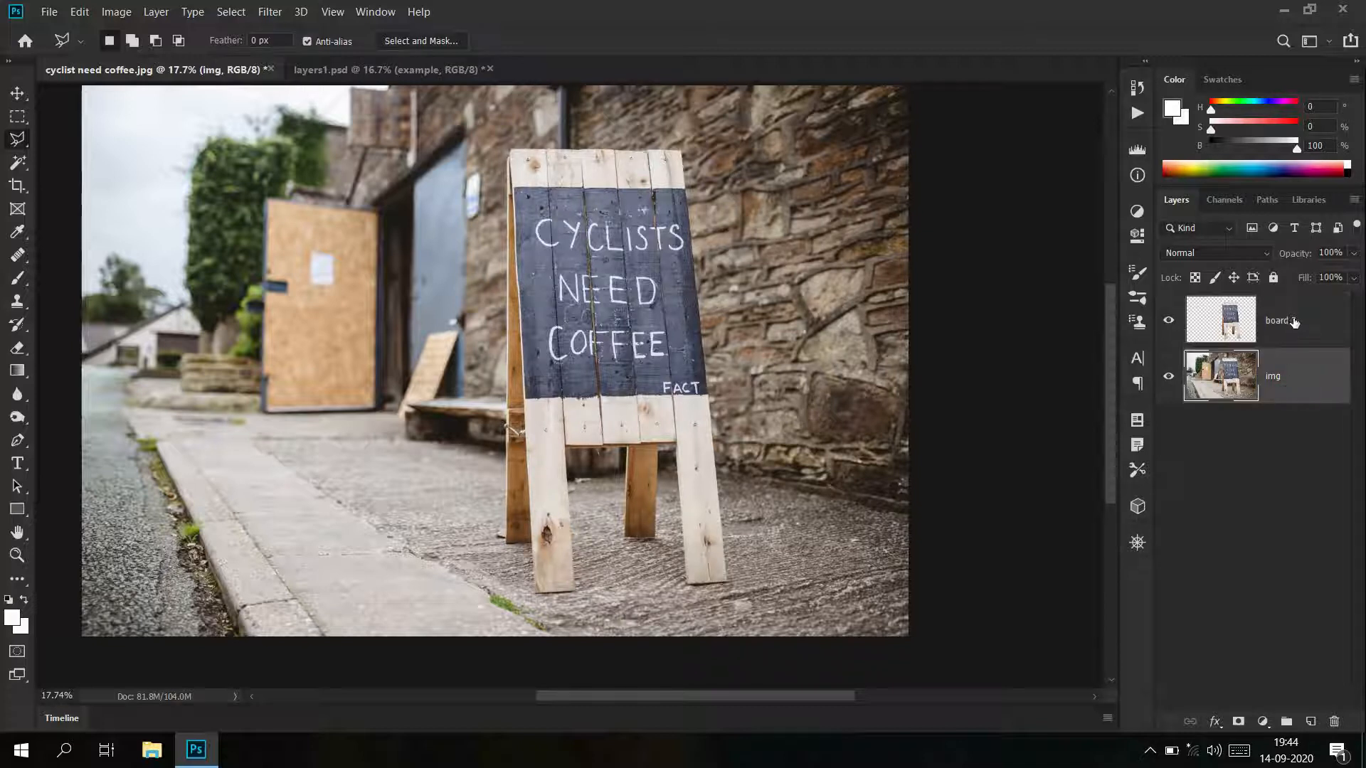
left_click(1294, 322)
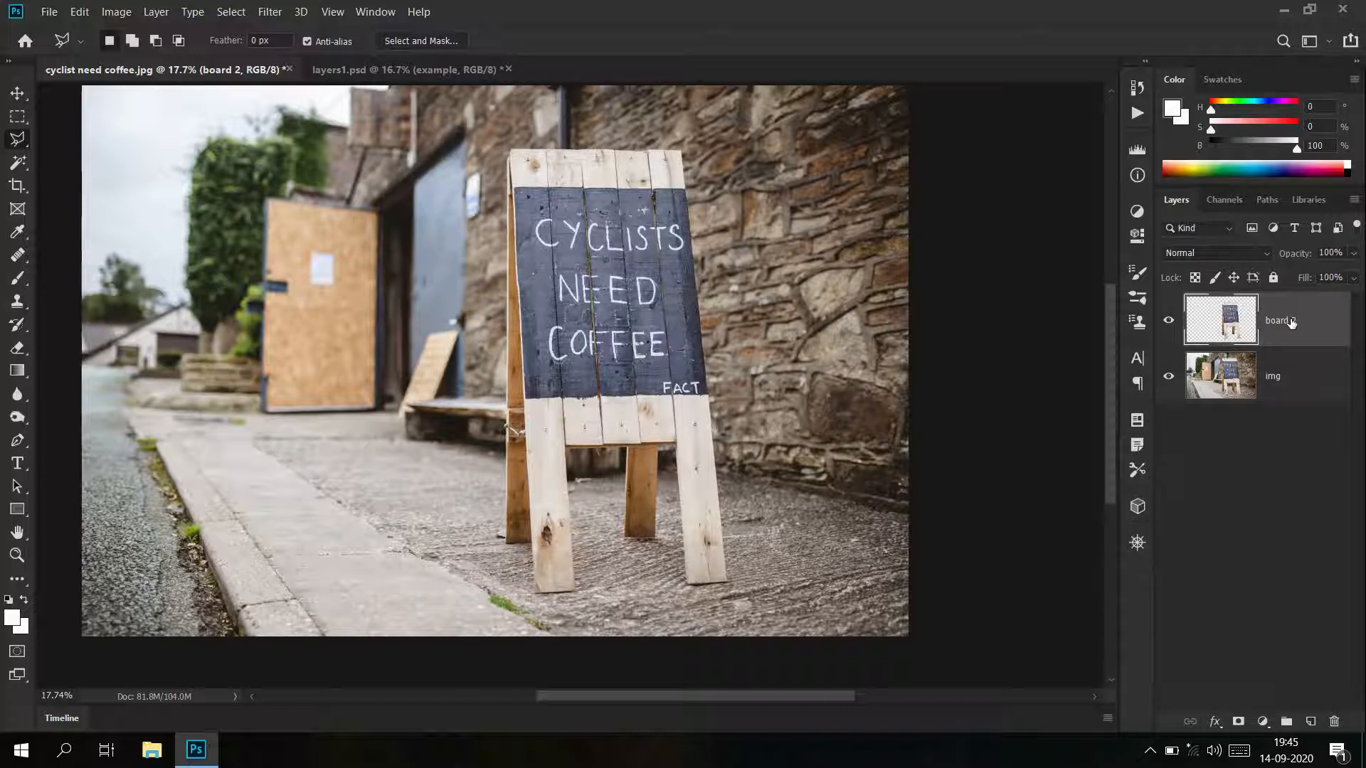
left_click(18, 97)
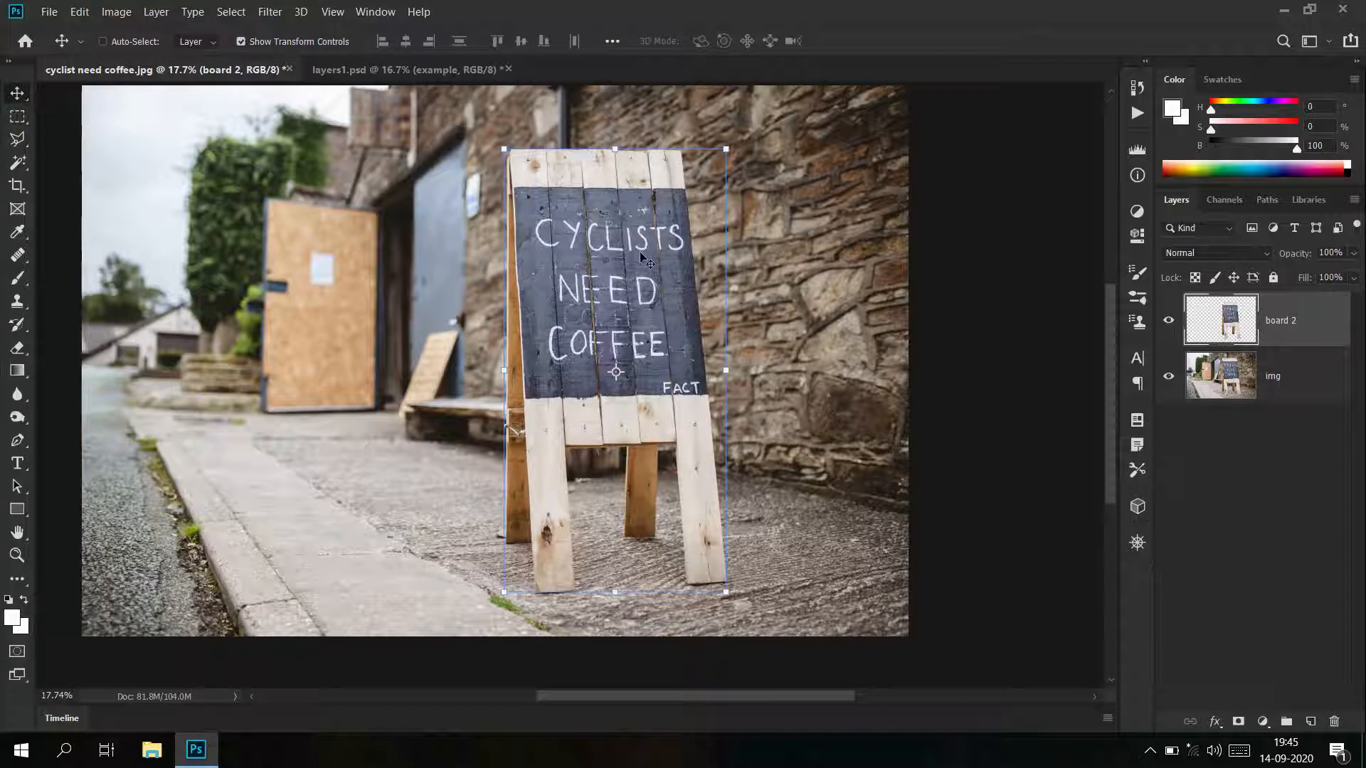
left_click_drag(633, 267, 426, 242)
left_click_drag(495, 284, 375, 295)
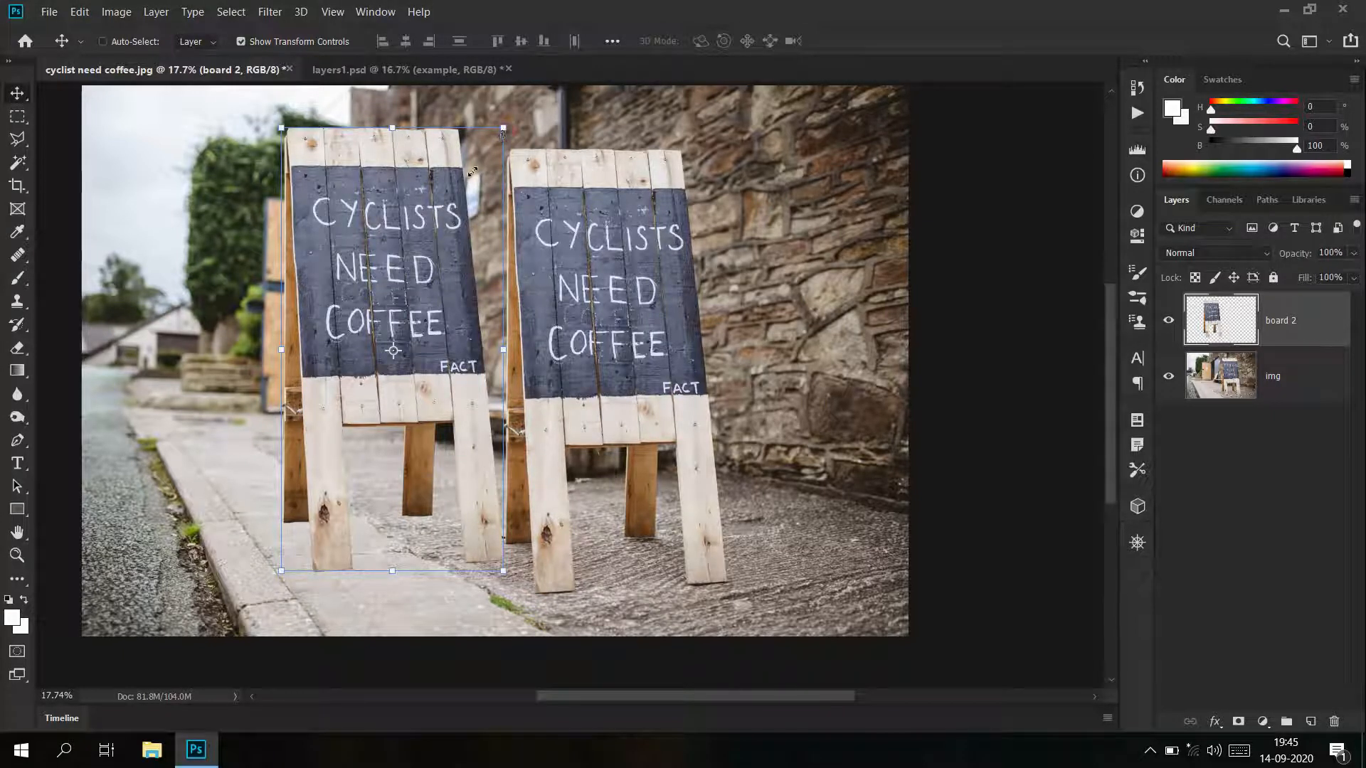
Scale the copied sign down in proportion and place it slightly behind the left side of the original sign
mouse_move(503, 128)
left_mouse_down()
mouse_move(458, 194)
mouse_move(503, 128)
left_mouse_up()
key("Return")
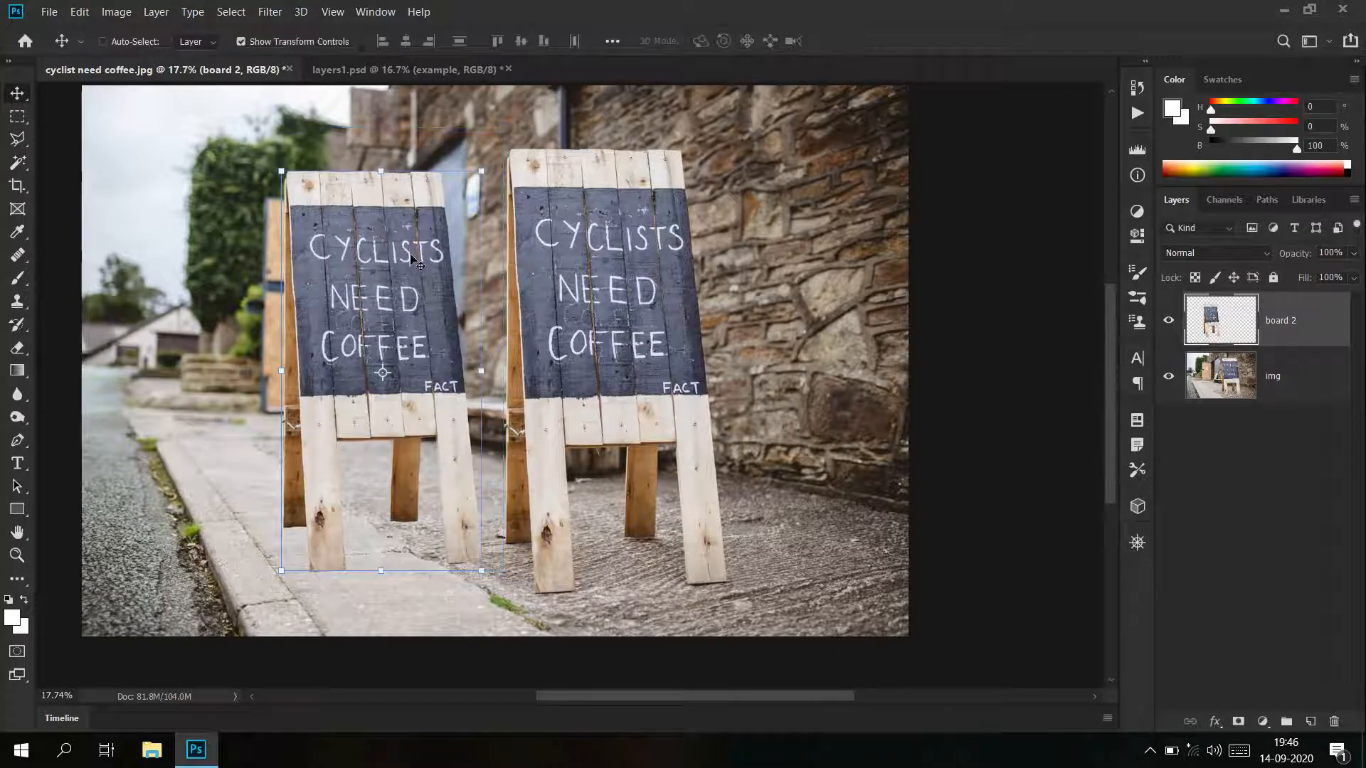
left_click_drag(350, 278, 376, 223)
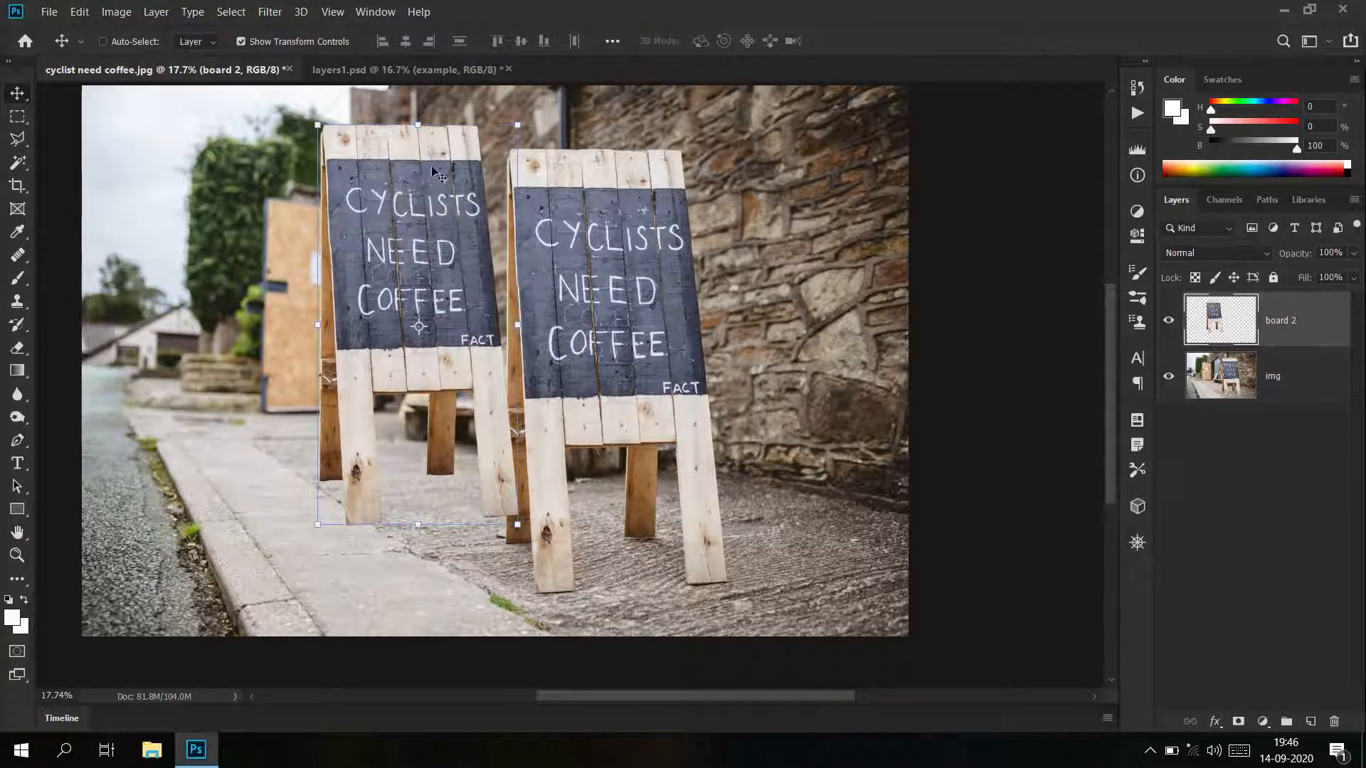
left_click_drag(516, 121, 487, 186)
double_click(411, 244)
left_click_drag(404, 262, 429, 247)
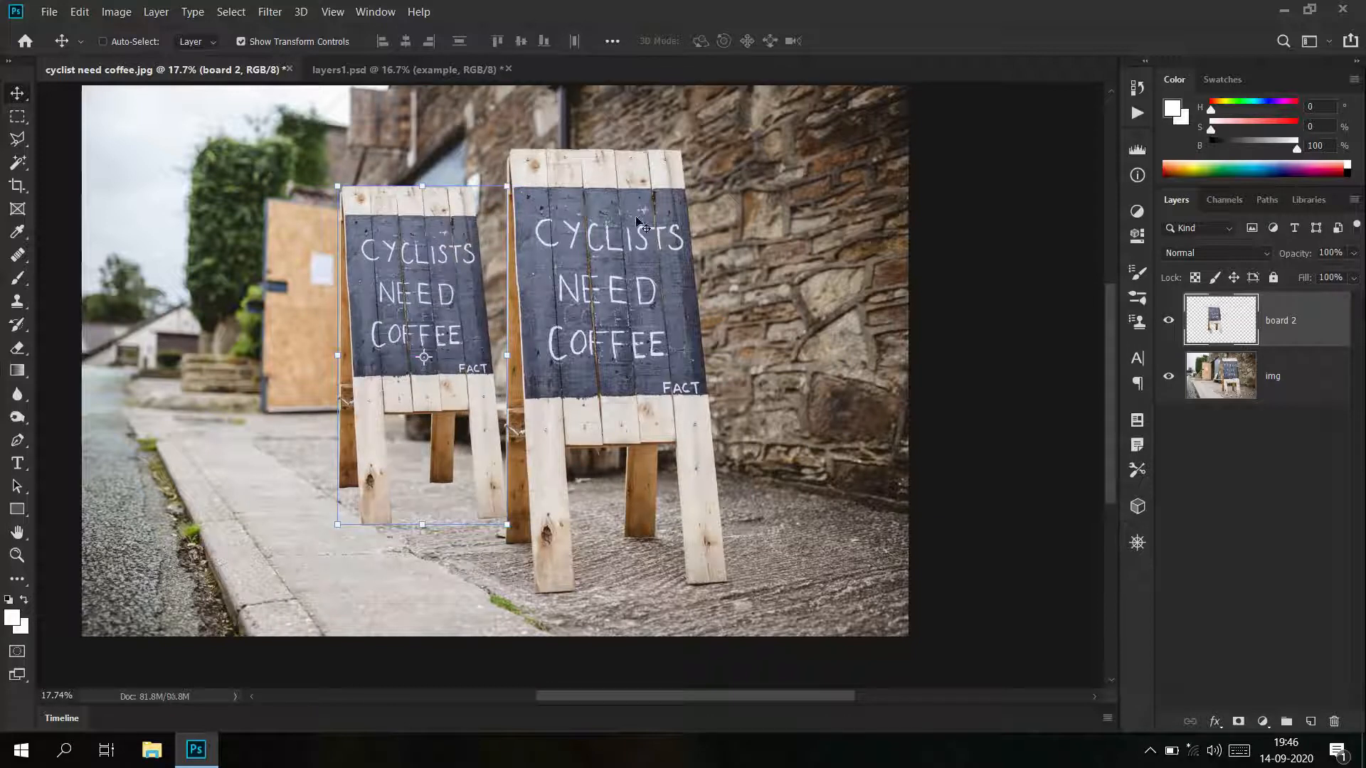
Enlarge the copied sign slightly and nudge it so it sits close beside the original
left_click_drag(453, 311, 441, 313)
left_click_drag(507, 187, 516, 170)
left_click_drag(457, 247, 466, 252)
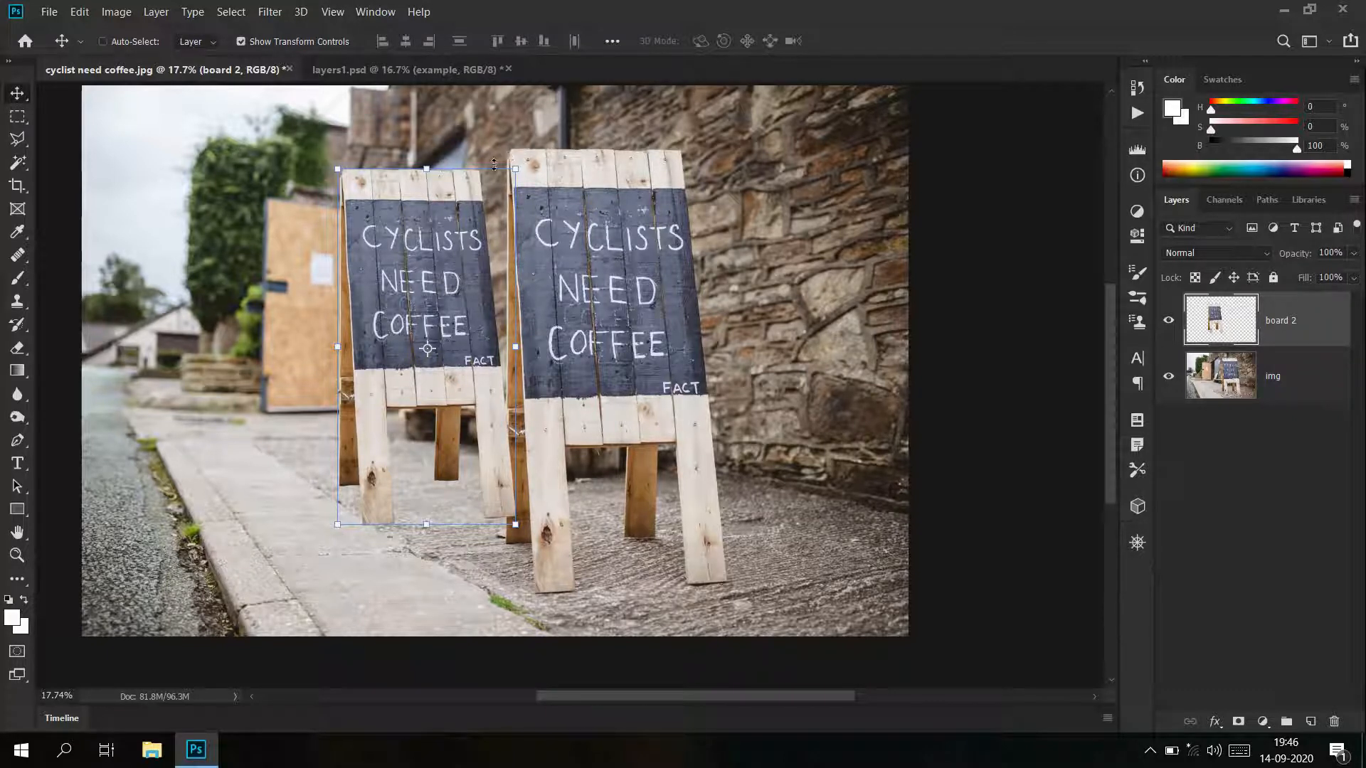
Try a slight enlargement of the copied sign and look through the available transform types
right_click(517, 165)
key("Escape")
left_click_drag(513, 168, 517, 165)
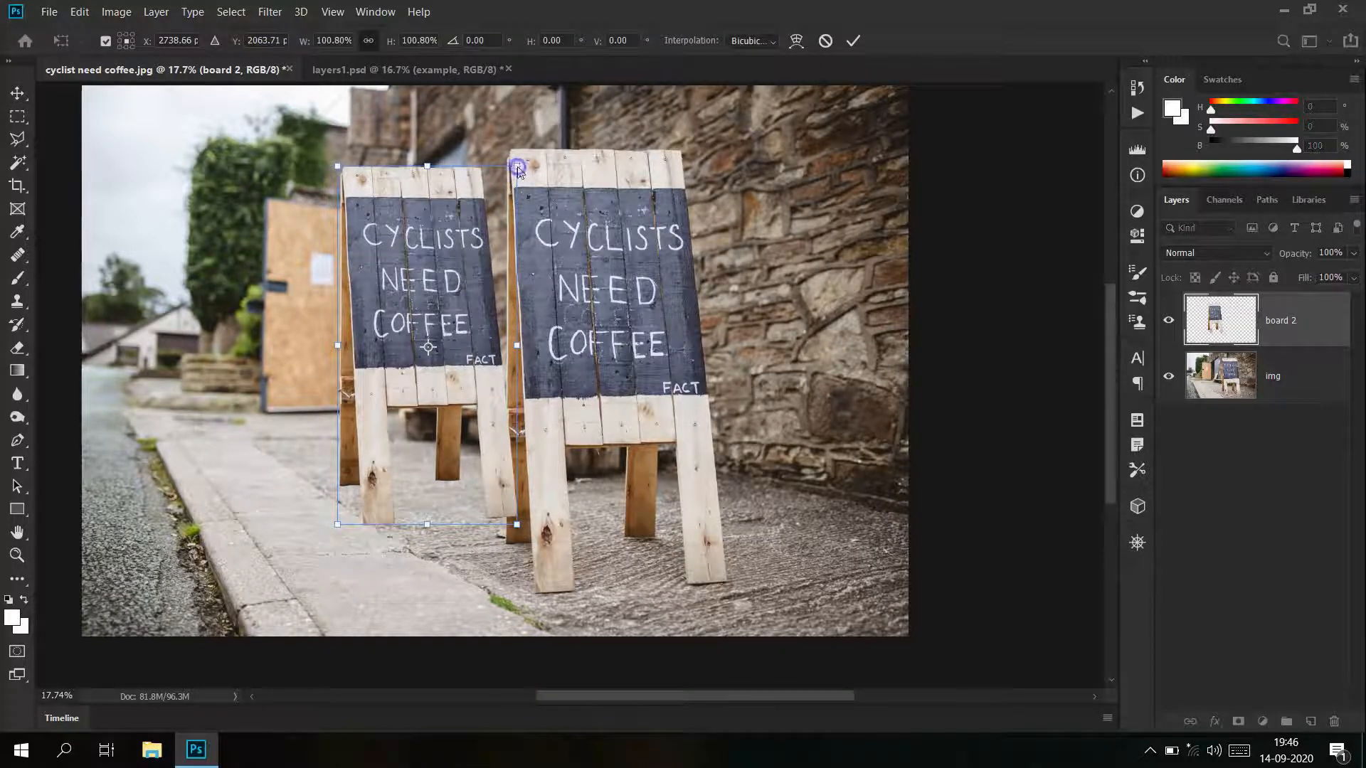
right_click(518, 170)
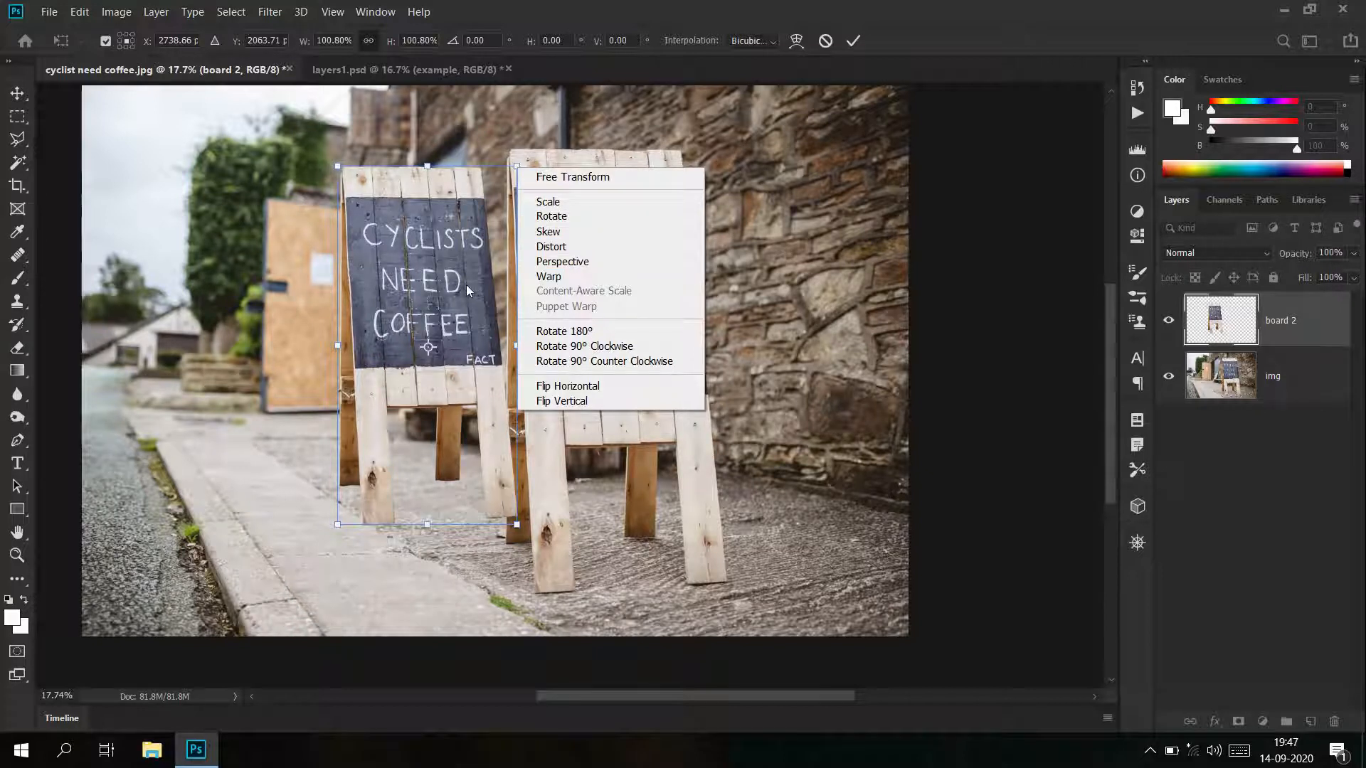
left_click(467, 317)
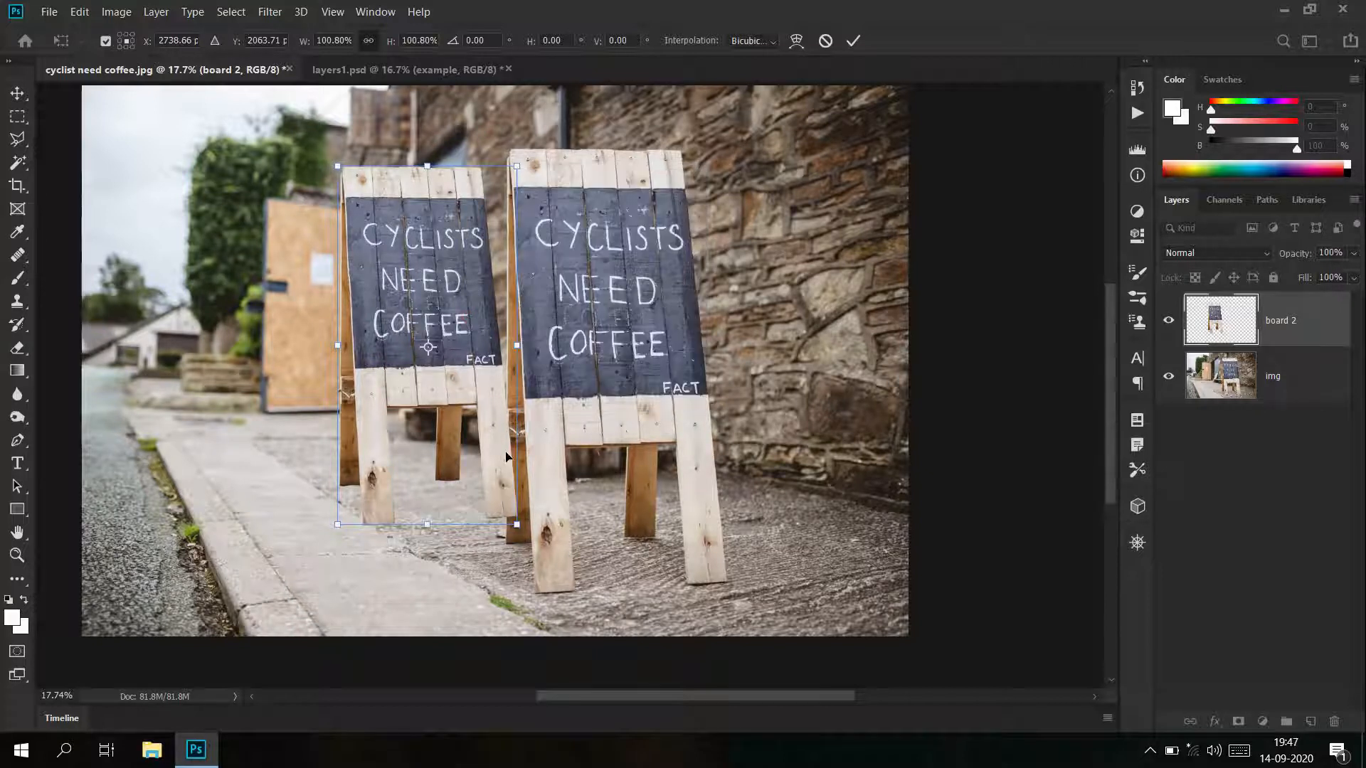
Try small adjustments to the size and position of the copied sign
left_click_drag(519, 535, 518, 521)
key("Return")
left_click_drag(334, 522, 330, 522)
key("Return")
left_click_drag(475, 405, 476, 399)
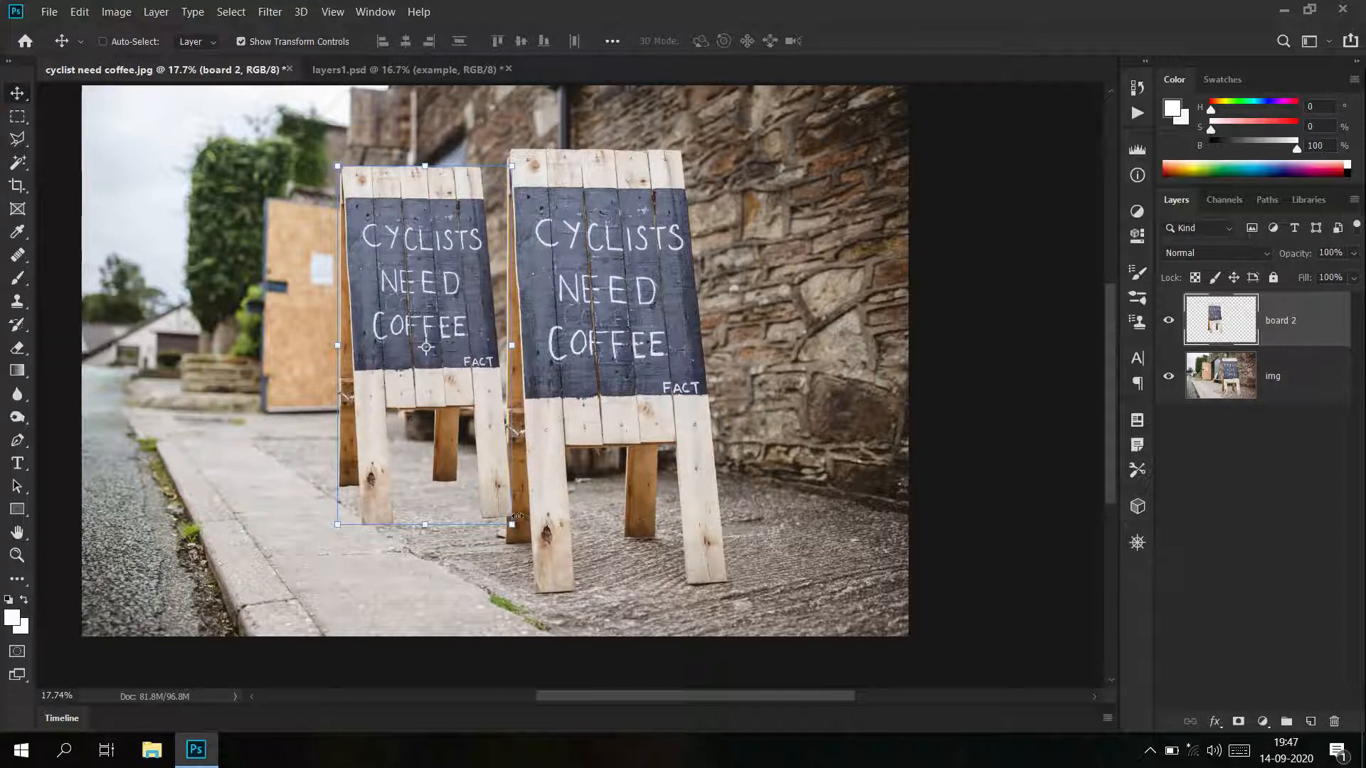
left_click_drag(427, 398, 431, 401)
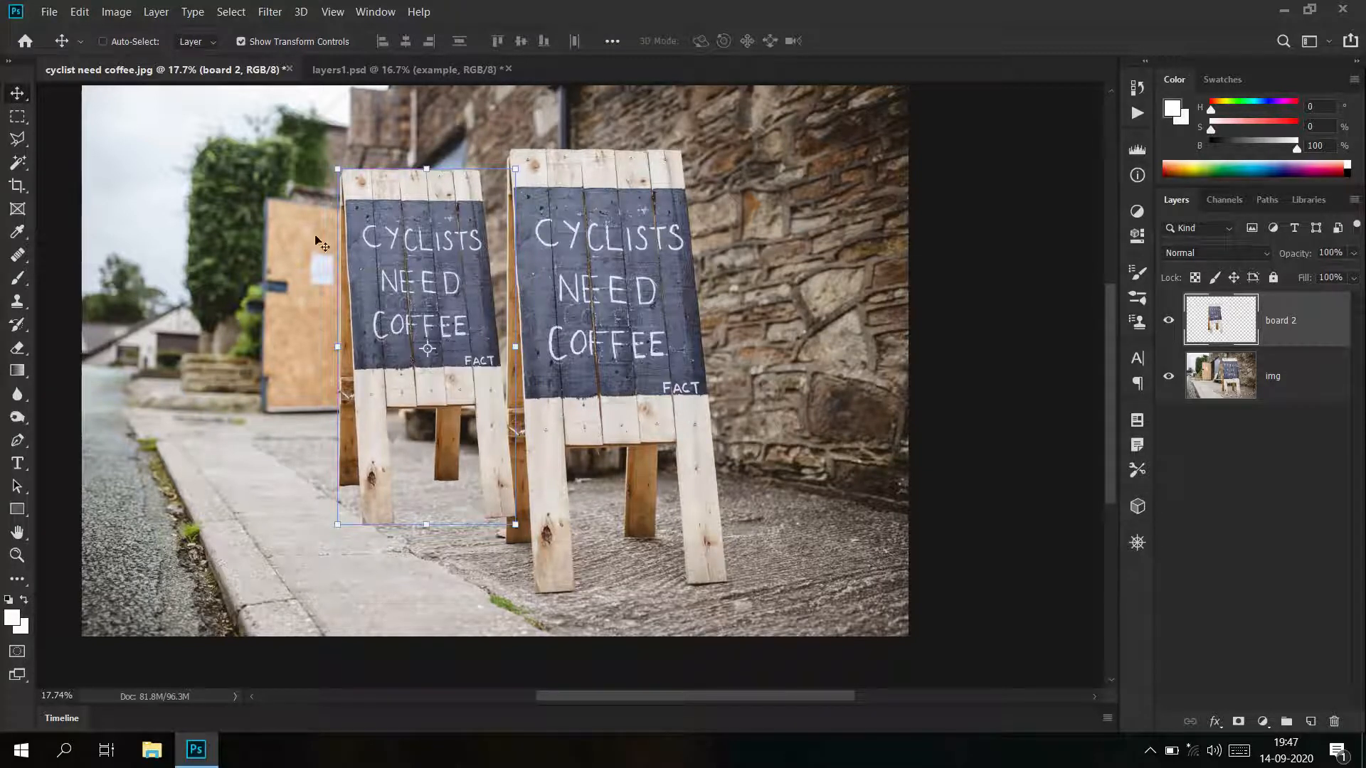
left_click(321, 161)
left_click_drag(320, 161, 320, 161)
key("Escape")
left_click_drag(445, 292, 451, 286)
Paint out the curve of the first C in CYCLISTS on the copied sign with the Content-Aware Spot Healing Brush
key("l")
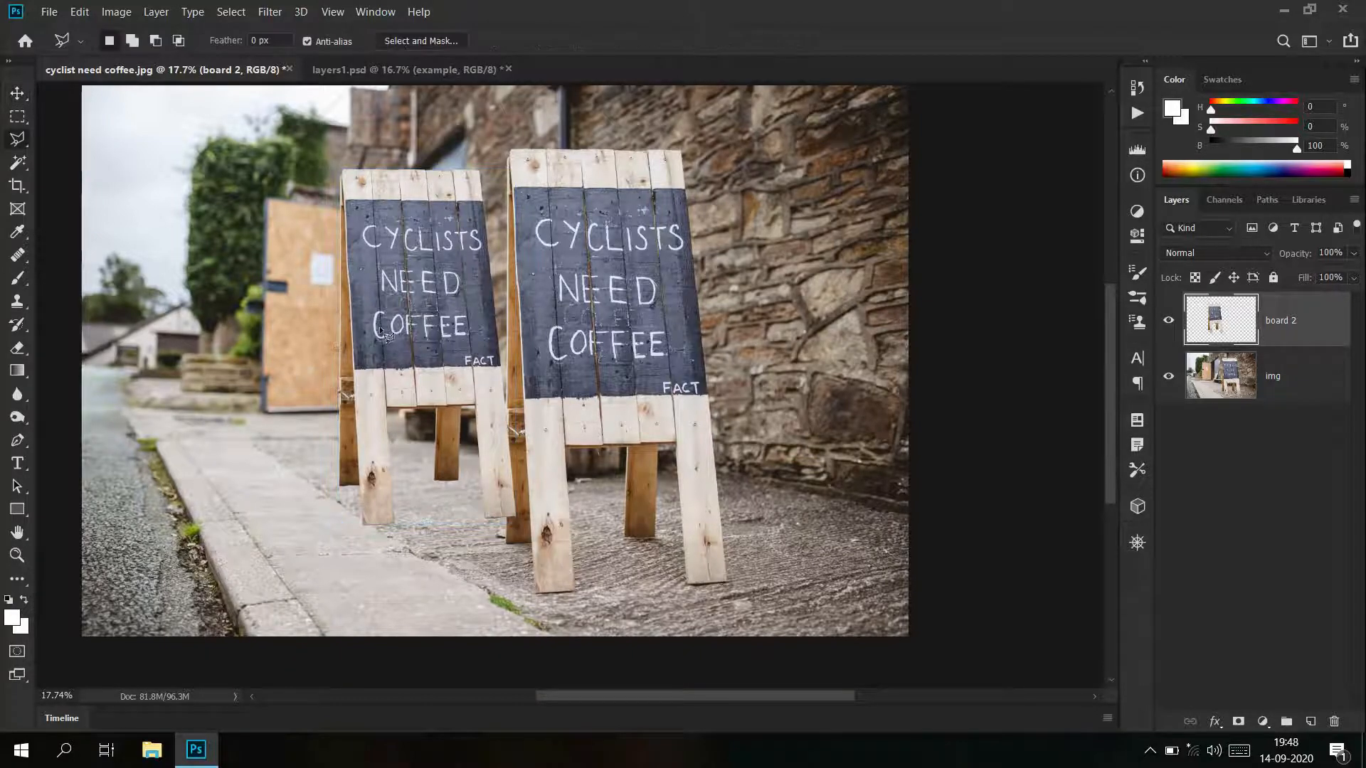
left_click_drag(388, 306, 458, 285)
left_click_drag(454, 216, 359, 434)
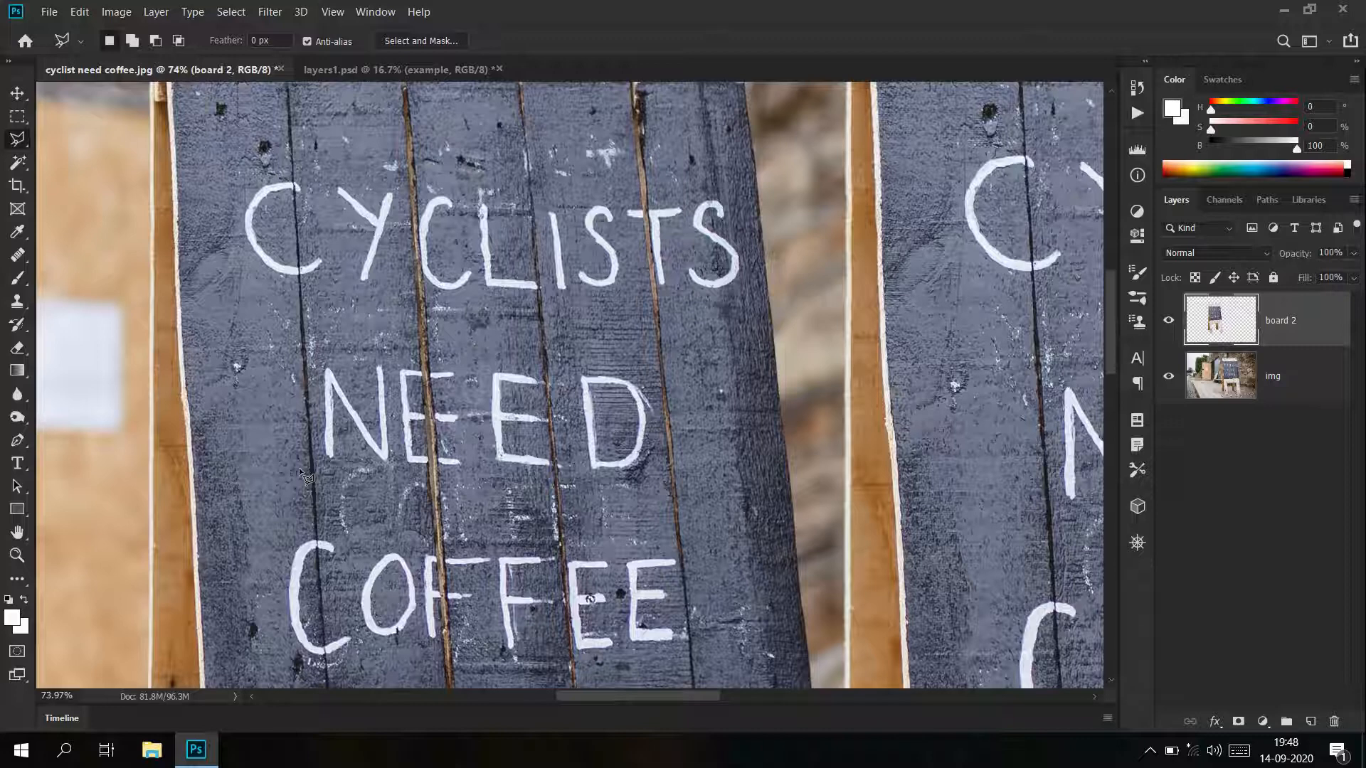
left_click(25, 258)
left_click(20, 254)
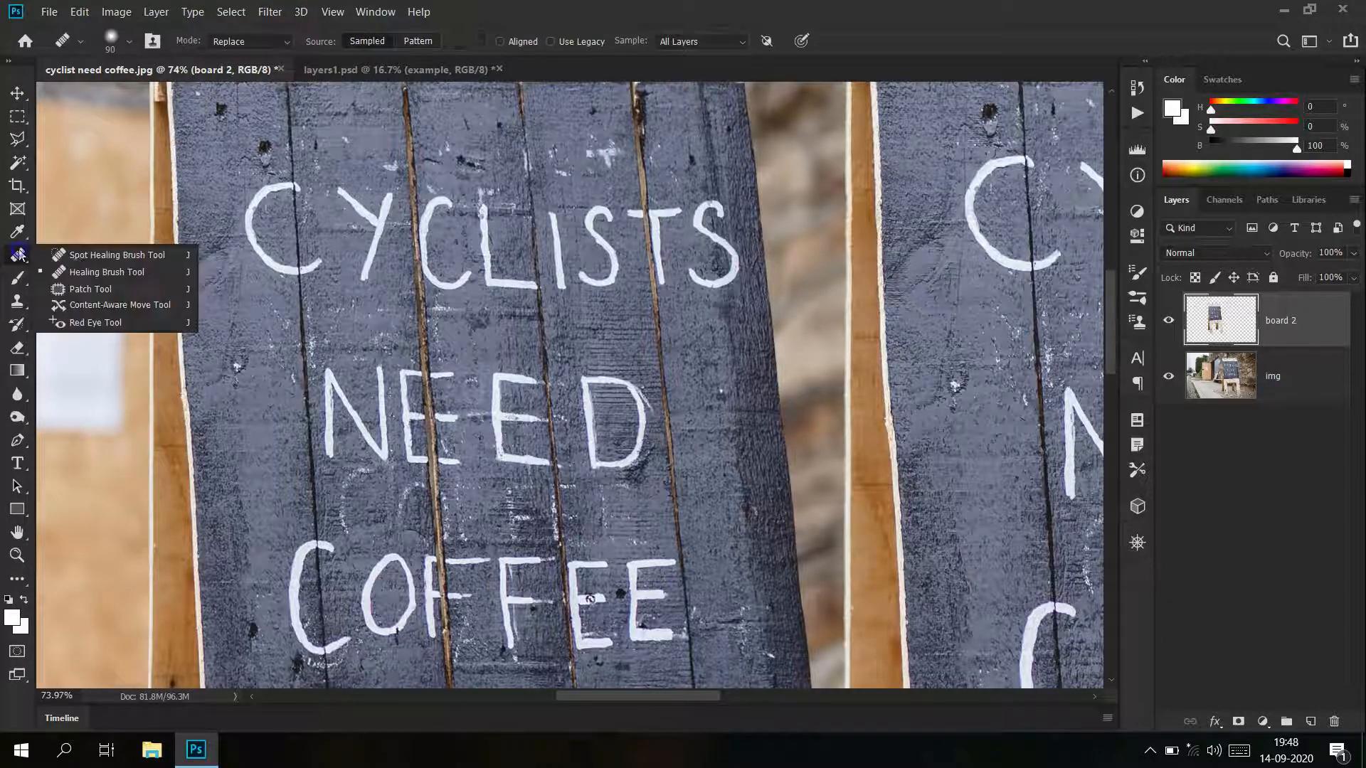
left_click(88, 259)
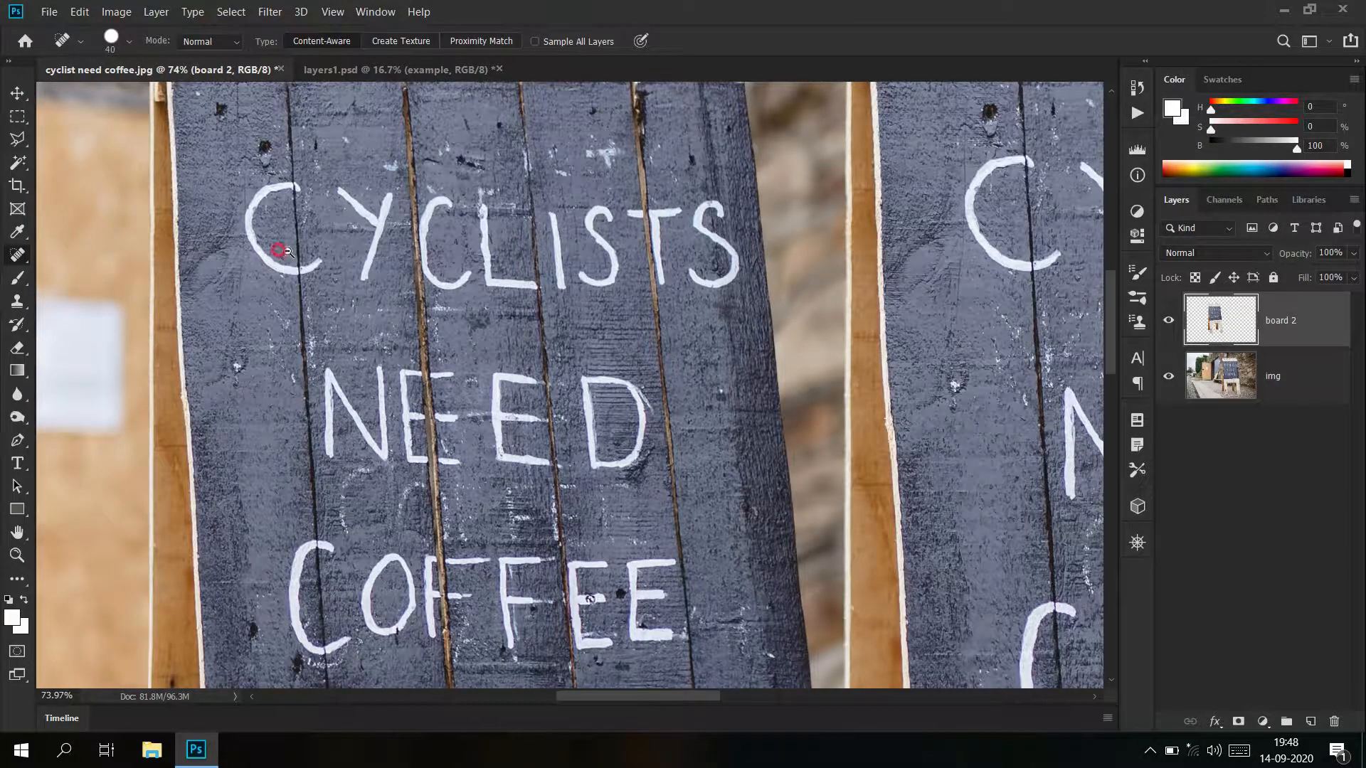
scroll(281, 251, "up", 5)
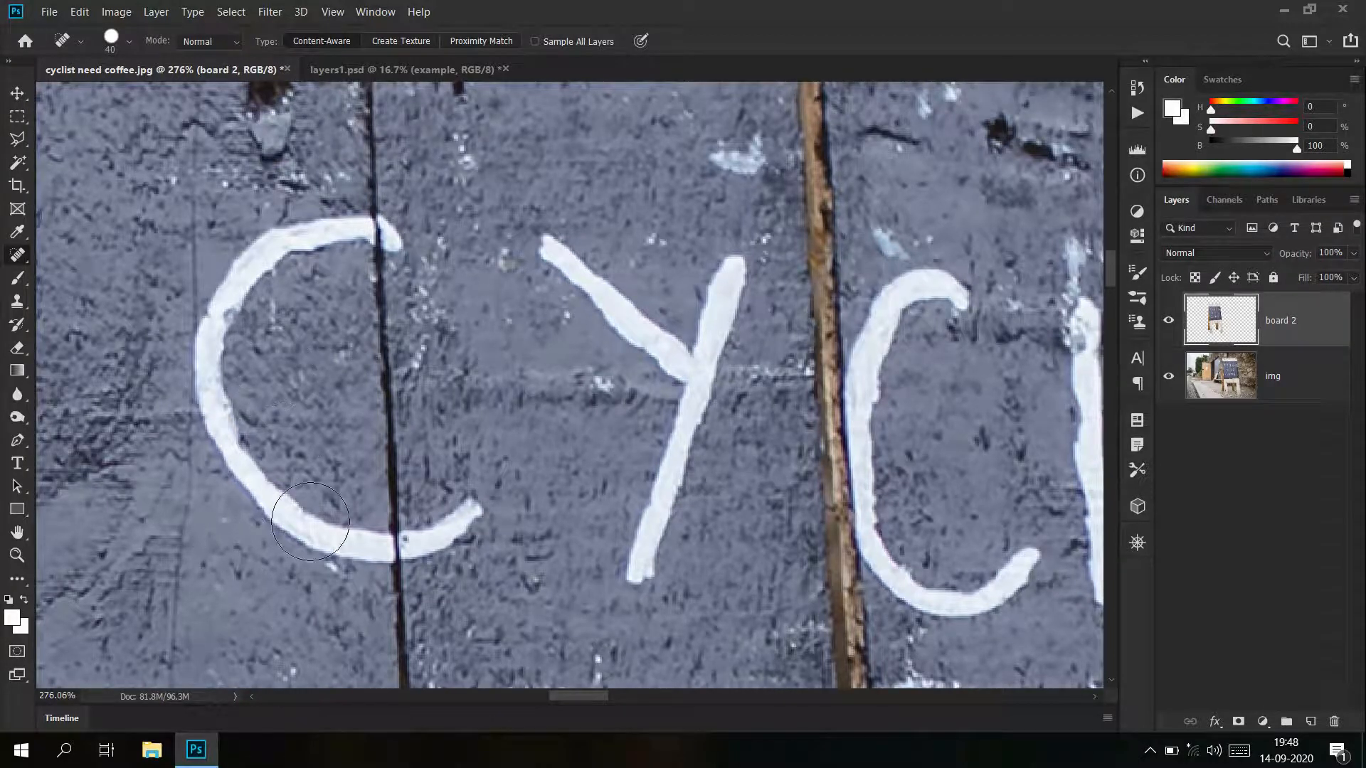
left_click(353, 542)
mouse_move(350, 542)
left_mouse_down()
mouse_move(268, 498)
mouse_move(227, 426)
mouse_move(216, 367)
mouse_move(252, 269)
mouse_move(336, 237)
left_mouse_up()
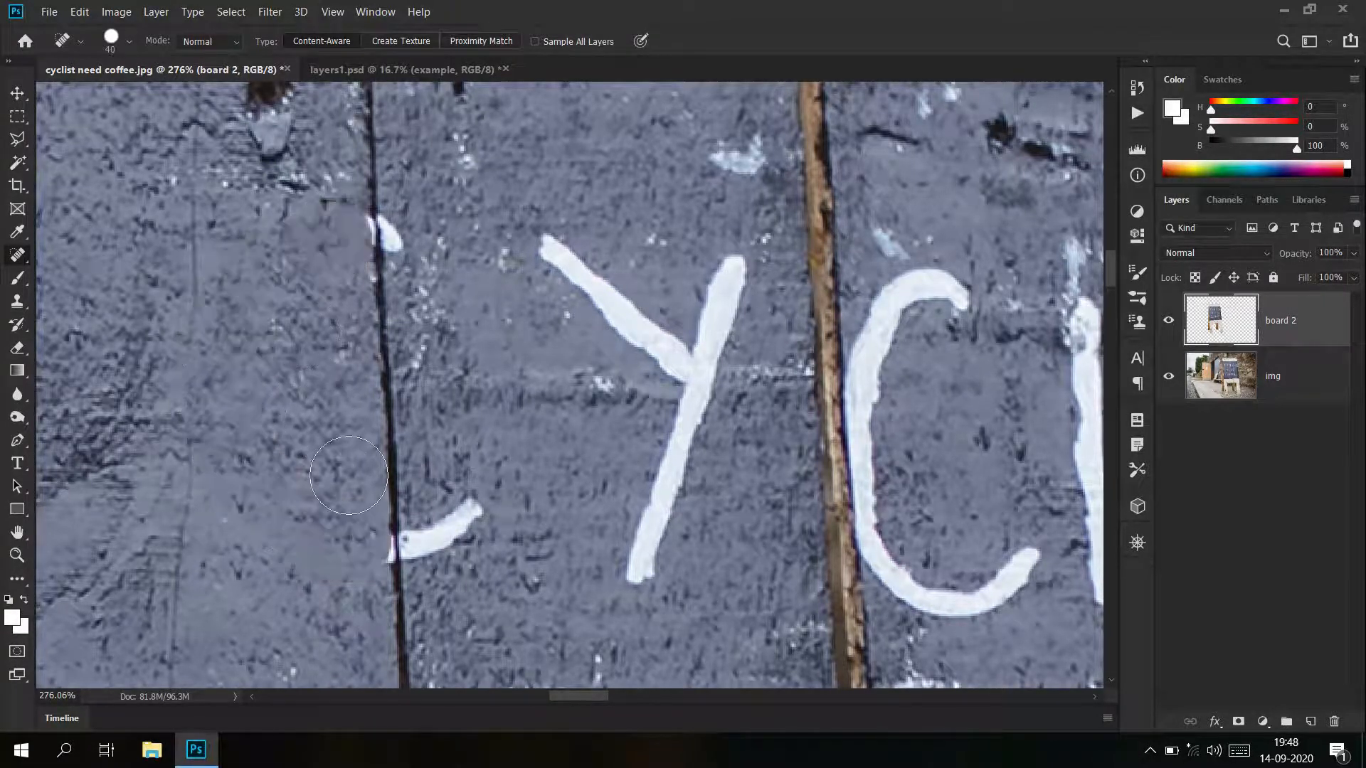
Paint out the remaining strokes and letters of CYCLISTS on the copied sign with the Spot Healing Brush
left_click(426, 189)
mouse_move(426, 189)
left_mouse_down()
mouse_move(436, 447)
mouse_move(475, 512)
left_mouse_up()
mouse_move(509, 221)
left_mouse_down()
mouse_move(644, 352)
mouse_move(637, 571)
left_mouse_up()
left_click_drag(960, 377, 558, 323)
mouse_move(573, 270)
left_mouse_down()
mouse_move(541, 226)
mouse_move(509, 232)
mouse_move(477, 314)
mouse_move(473, 407)
mouse_move(499, 513)
mouse_move(541, 542)
mouse_move(616, 504)
left_mouse_up()
left_click_drag(667, 299, 429, 295)
mouse_move(426, 222)
left_mouse_down()
mouse_move(442, 400)
mouse_move(613, 534)
left_mouse_up()
left_click_drag(696, 274, 733, 544)
mouse_move(915, 295)
left_mouse_down()
mouse_move(840, 271)
mouse_move(945, 450)
mouse_move(892, 511)
mouse_move(801, 511)
left_mouse_up()
left_click_drag(921, 451, 463, 392)
left_click_drag(527, 235, 715, 228)
left_click_drag(627, 214, 663, 511)
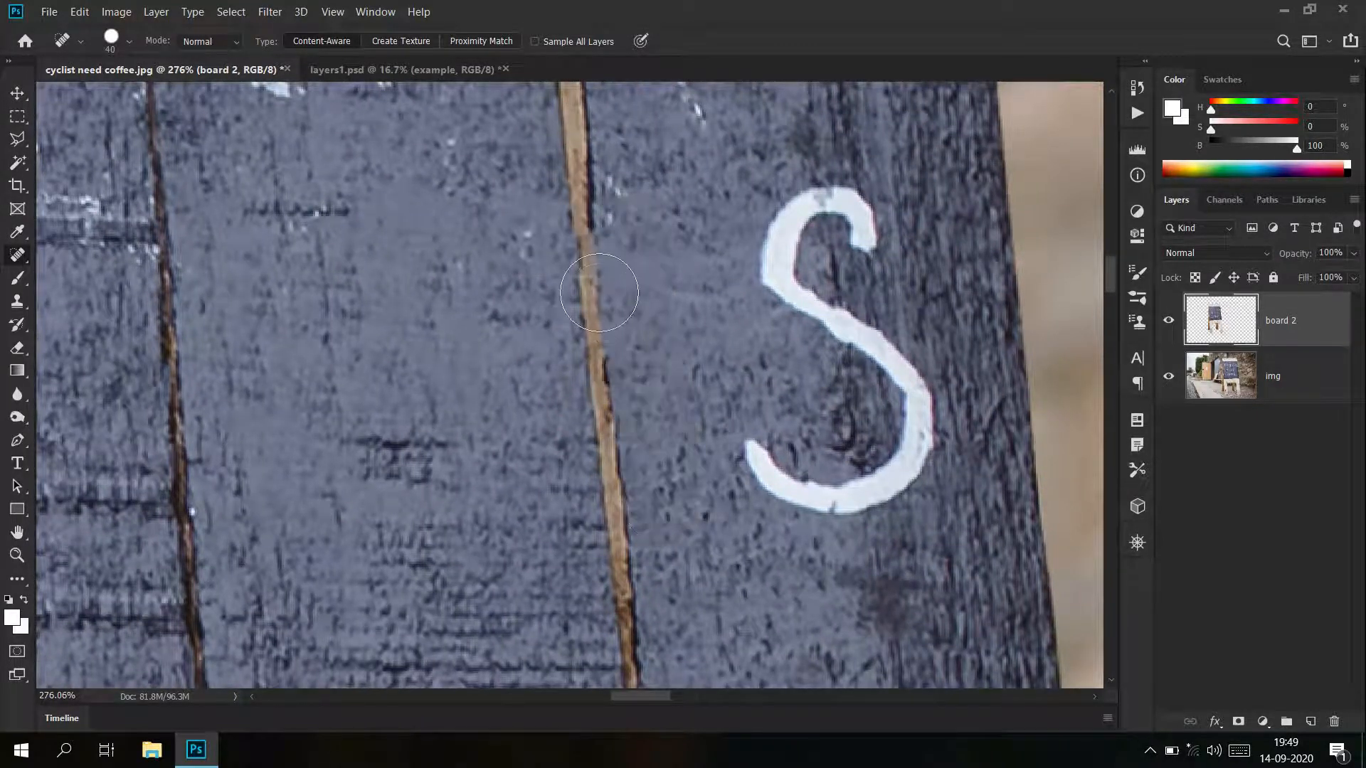
mouse_move(864, 235)
left_mouse_down()
mouse_move(839, 212)
mouse_move(762, 253)
mouse_move(911, 397)
mouse_move(887, 482)
mouse_move(758, 459)
mouse_move(751, 446)
mouse_move(778, 457)
left_mouse_up()
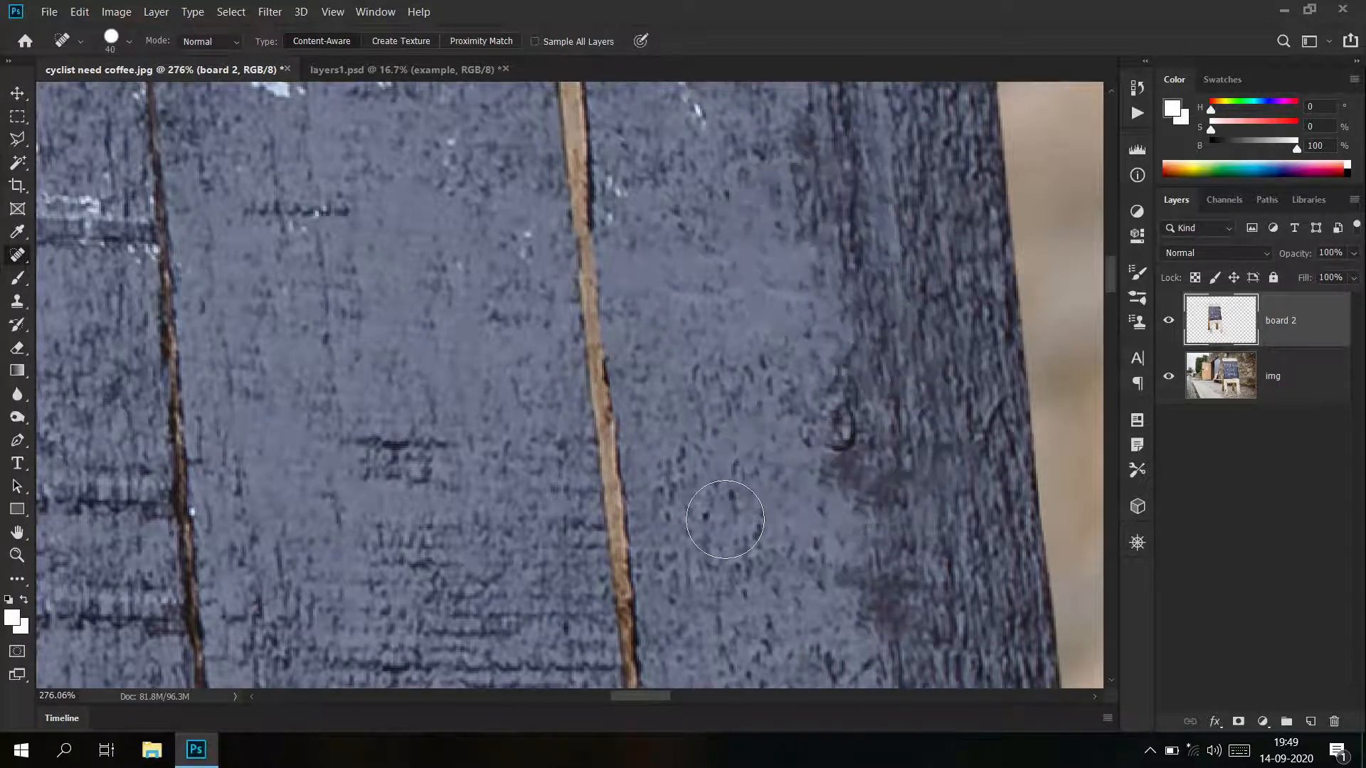
Remove the letter D of NEED from the copied sign and smooth the healed wood
key("alt+space")
left_click(652, 511)
mouse_move(618, 583)
left_mouse_down()
mouse_move(782, 299)
mouse_move(947, 117)
left_mouse_up()
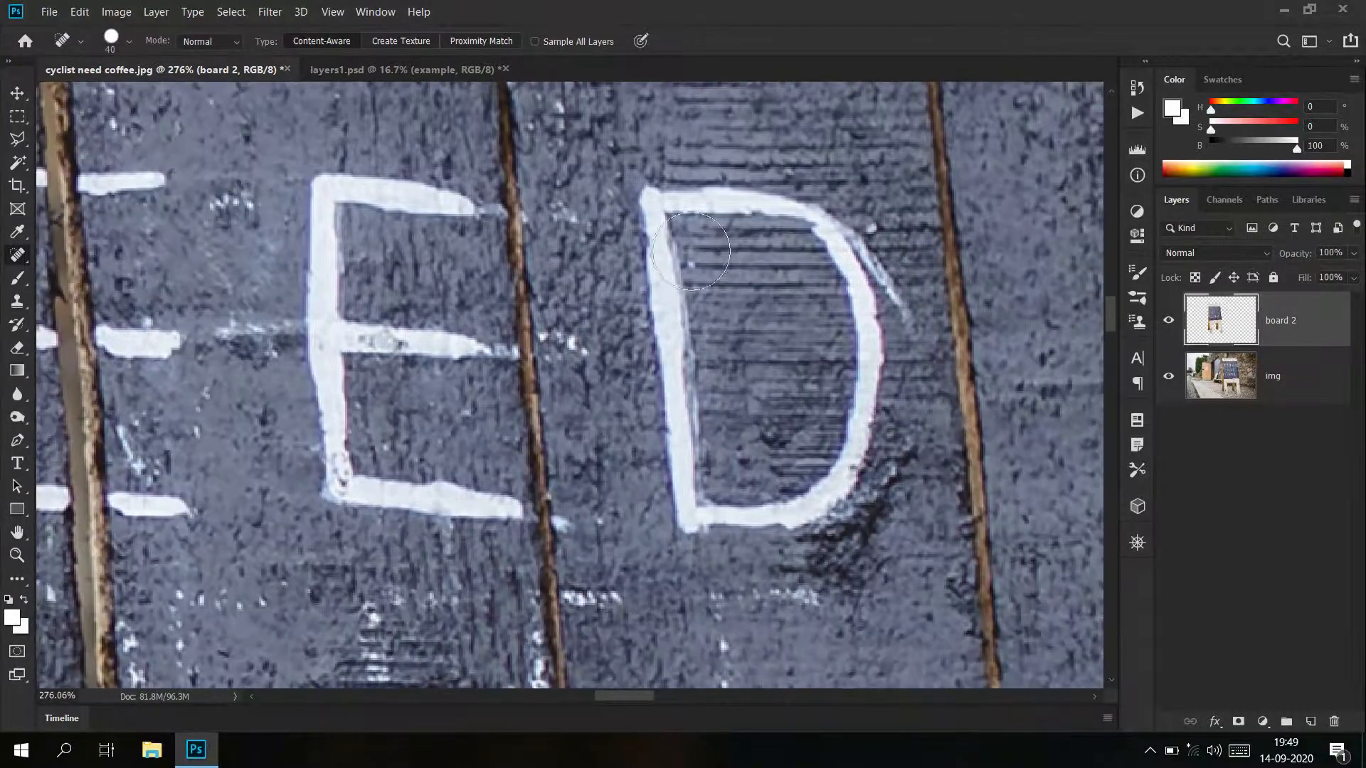
left_click_drag(660, 208, 662, 544)
mouse_move(660, 204)
left_mouse_down()
mouse_move(804, 210)
mouse_move(853, 281)
mouse_move(856, 384)
mouse_move(796, 490)
mouse_move(704, 514)
left_mouse_up()
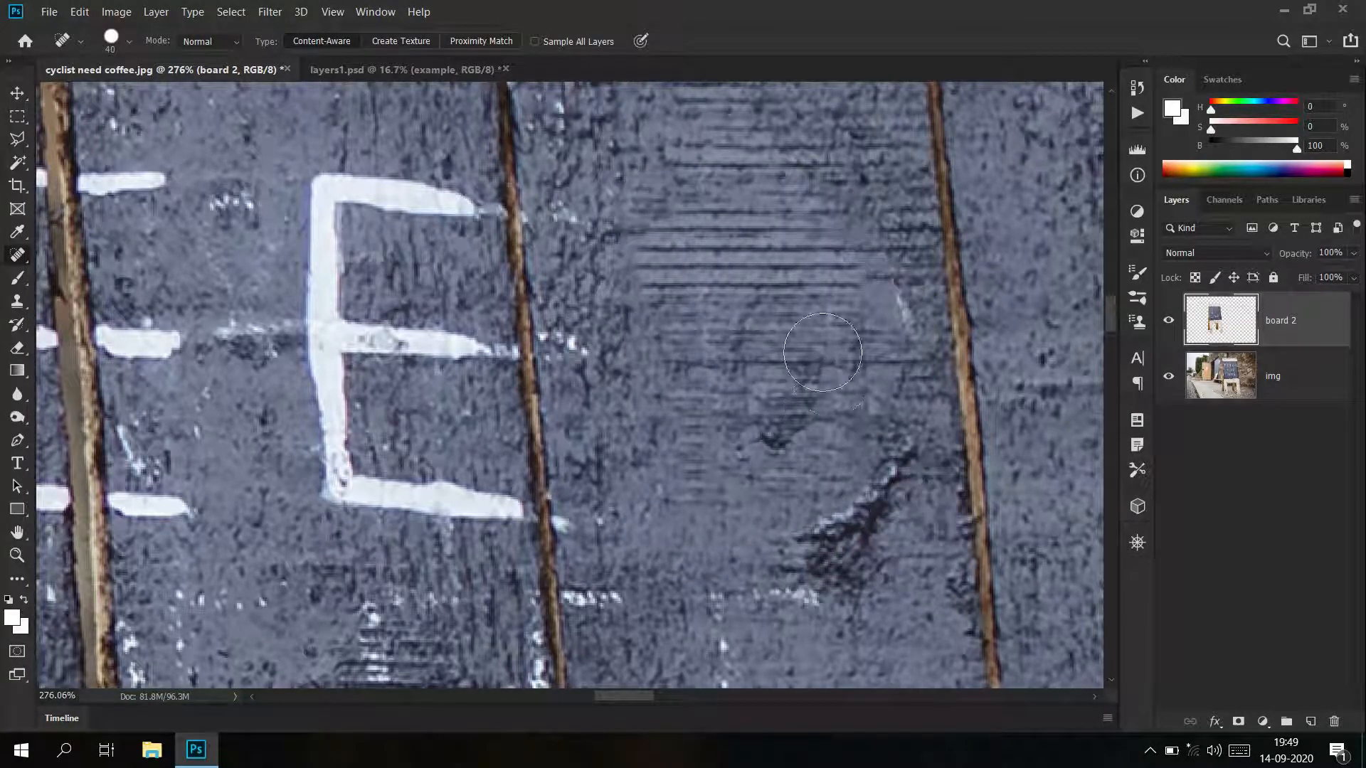
left_click_drag(839, 331, 784, 435)
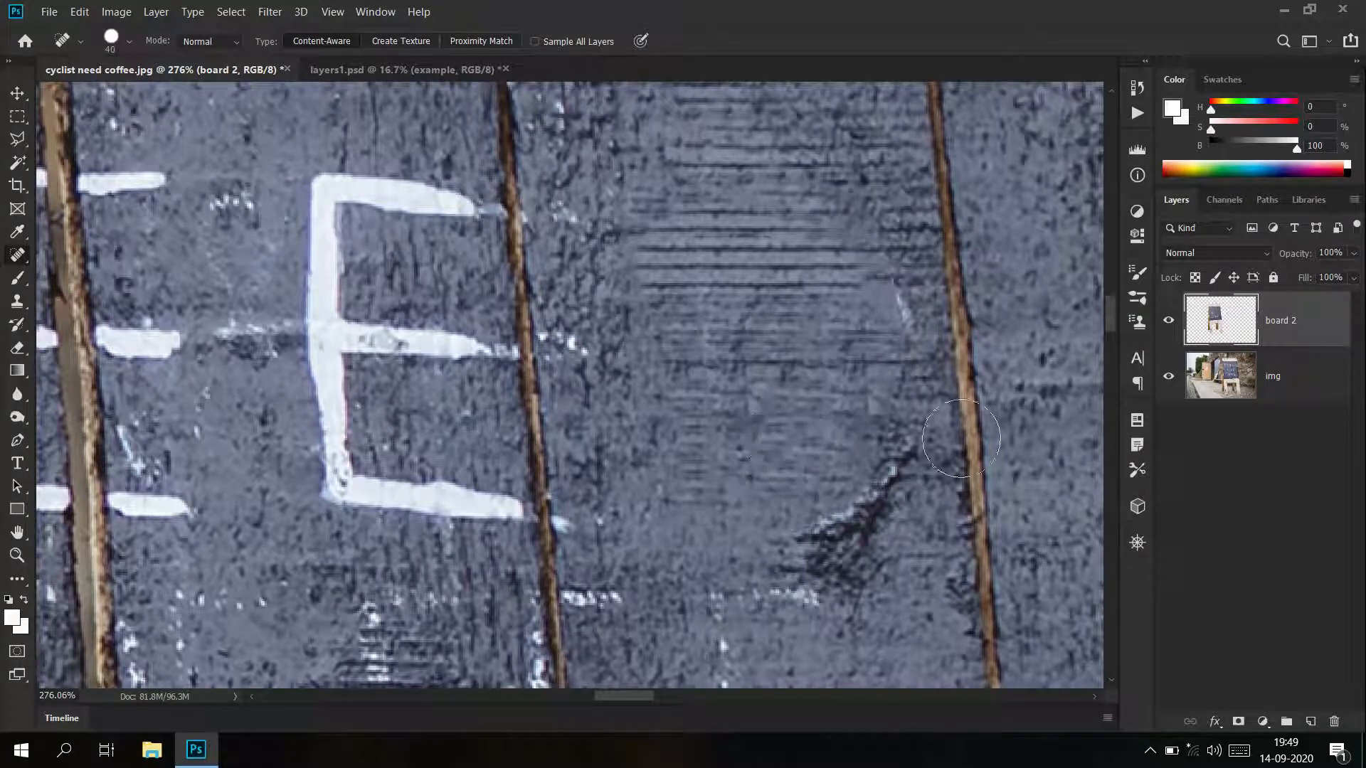
Paint out the second E of NEED on the copied sign with the Spot Healing Brush
mouse_move(313, 169)
left_mouse_down()
mouse_move(319, 473)
mouse_move(501, 498)
left_mouse_up()
left_click_drag(433, 441, 433, 442)
left_click_drag(323, 324, 470, 330)
left_click_drag(288, 189, 430, 208)
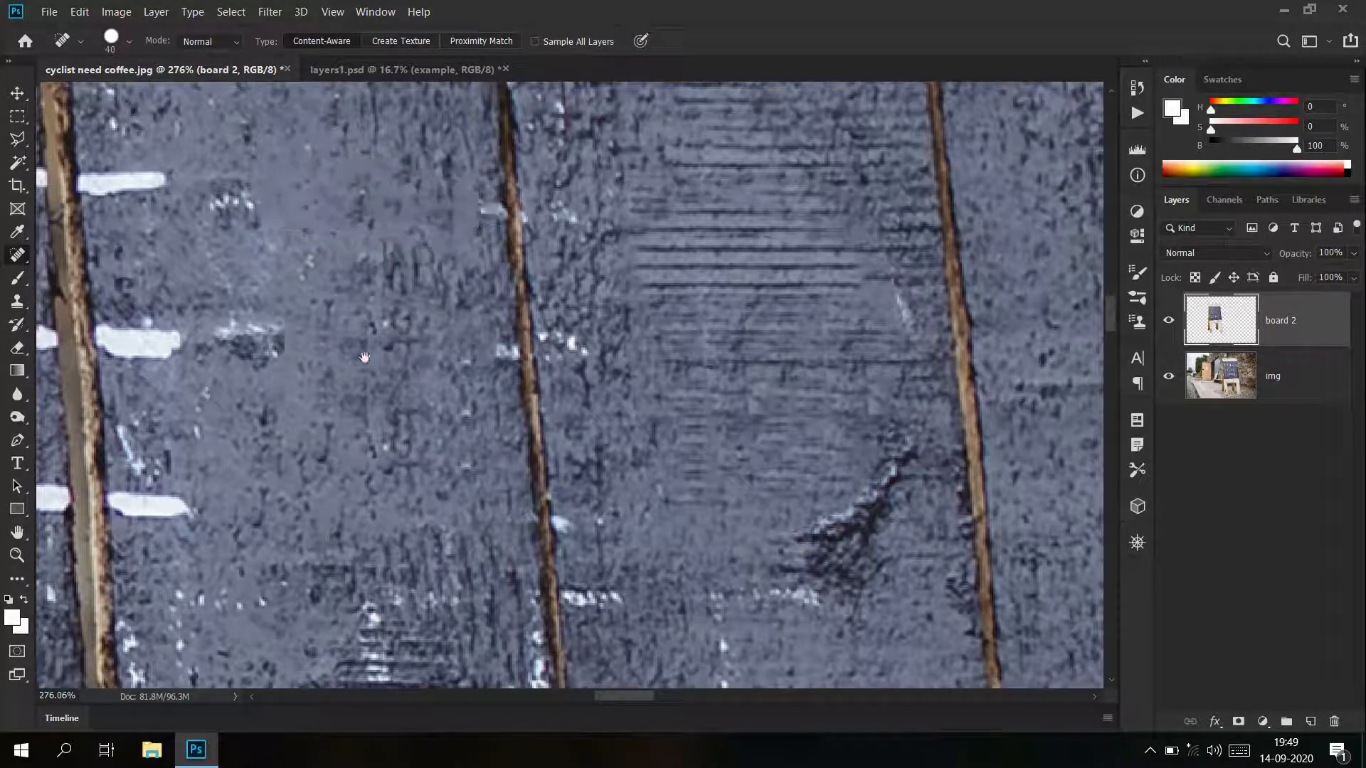
Paint out the first E of NEED on both sides of the brown plank gap
left_click_drag(363, 356, 712, 327)
left_click_drag(514, 148, 441, 142)
mouse_move(514, 257)
left_mouse_down()
mouse_move(524, 293)
mouse_move(494, 296)
left_mouse_up()
left_click_drag(527, 454, 483, 471)
mouse_move(374, 508)
left_mouse_down()
mouse_move(325, 174)
mouse_move(328, 150)
mouse_move(357, 147)
left_mouse_up()
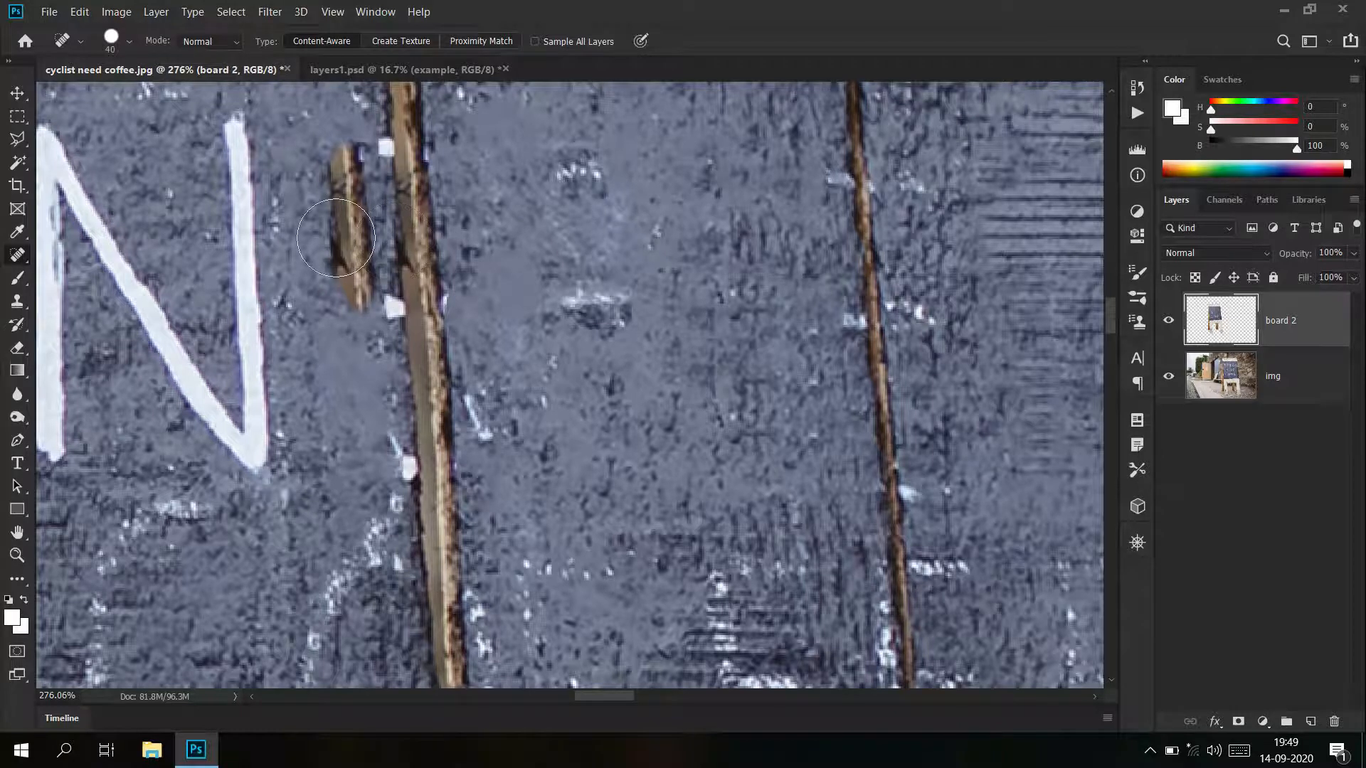
Heal away the stray wood strip and the white E remnants beside the brown plank gap
mouse_move(353, 279)
left_mouse_down()
mouse_move(342, 313)
mouse_move(342, 159)
mouse_move(347, 175)
left_mouse_up()
left_click(358, 150)
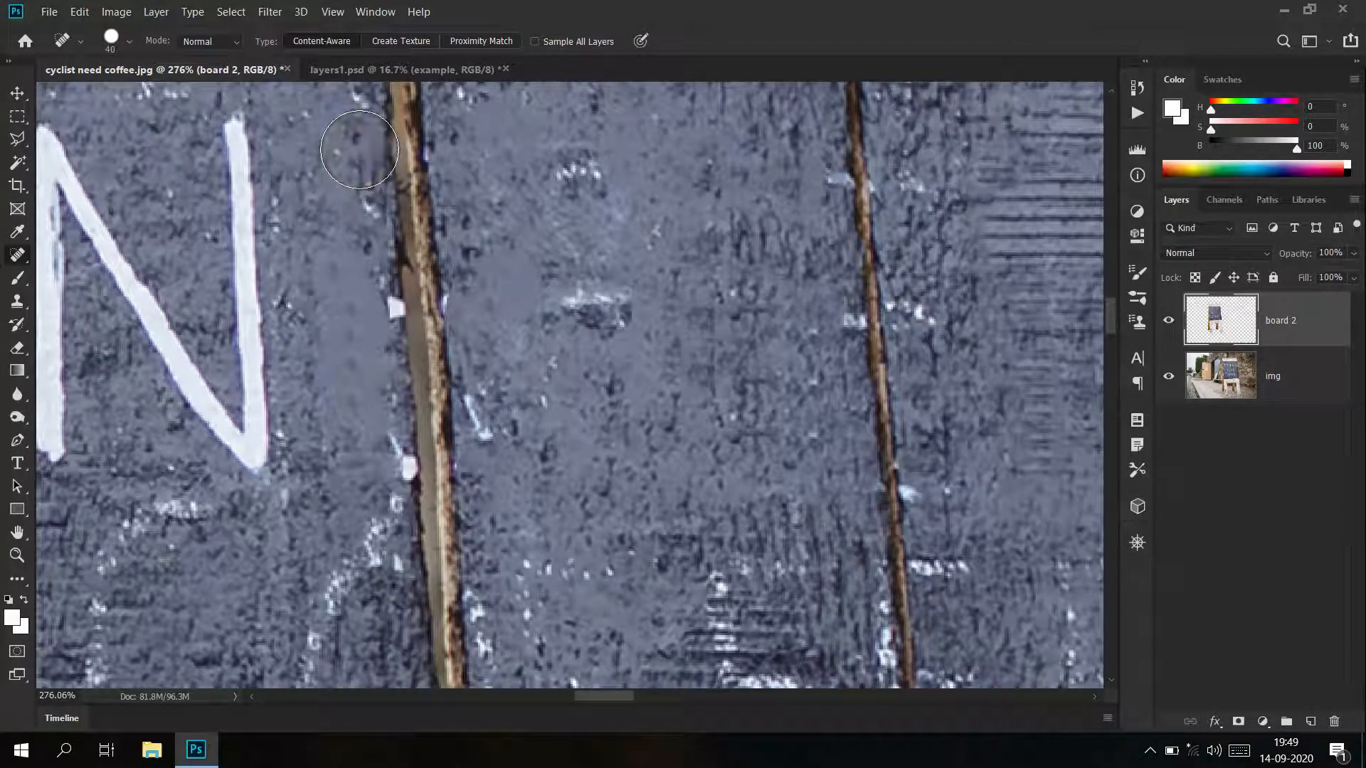
left_click(369, 300)
left_click(411, 485)
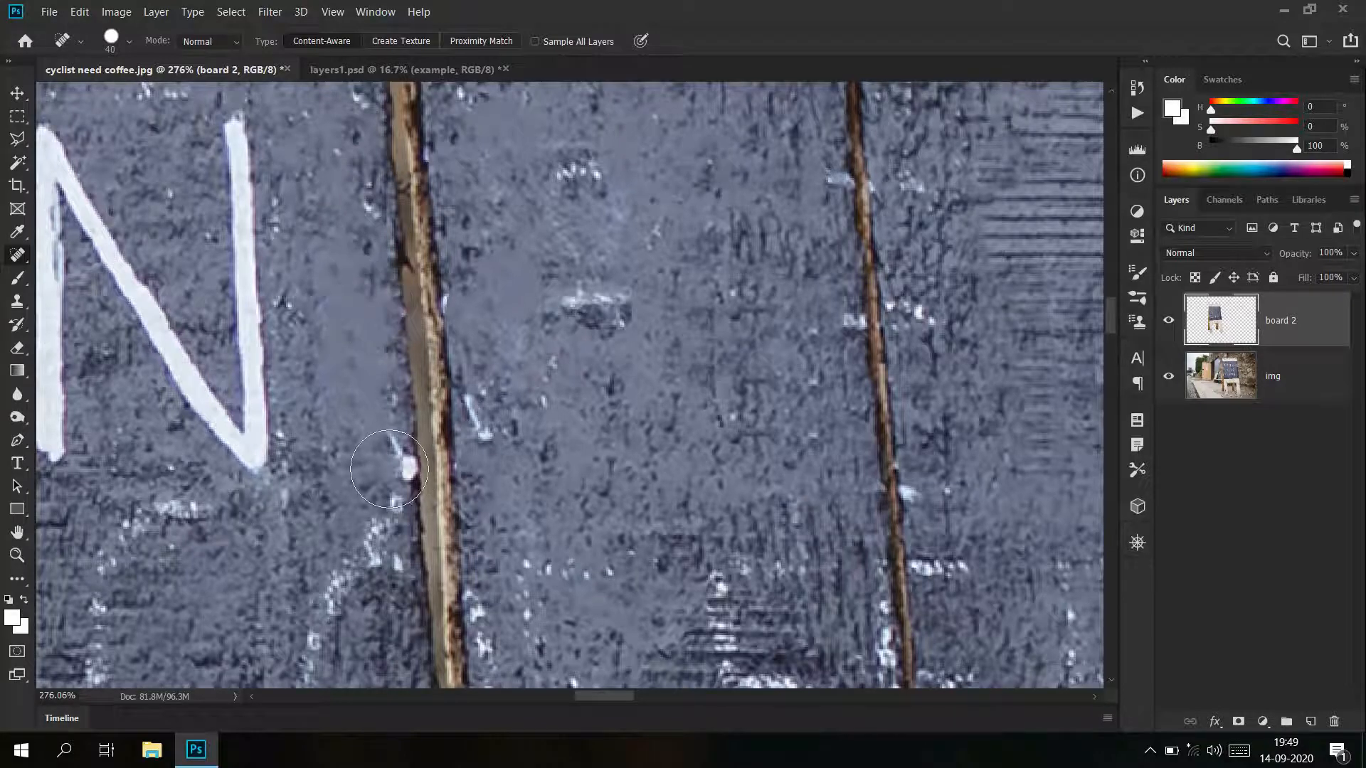
left_click(392, 472)
Paint out the N of NEED and heal away the stray wood strip it leaves behind
left_click_drag(396, 461, 746, 515)
mouse_move(416, 496)
left_mouse_down()
mouse_move(396, 190)
mouse_move(507, 380)
mouse_move(546, 489)
mouse_move(592, 506)
mouse_move(569, 187)
left_mouse_up()
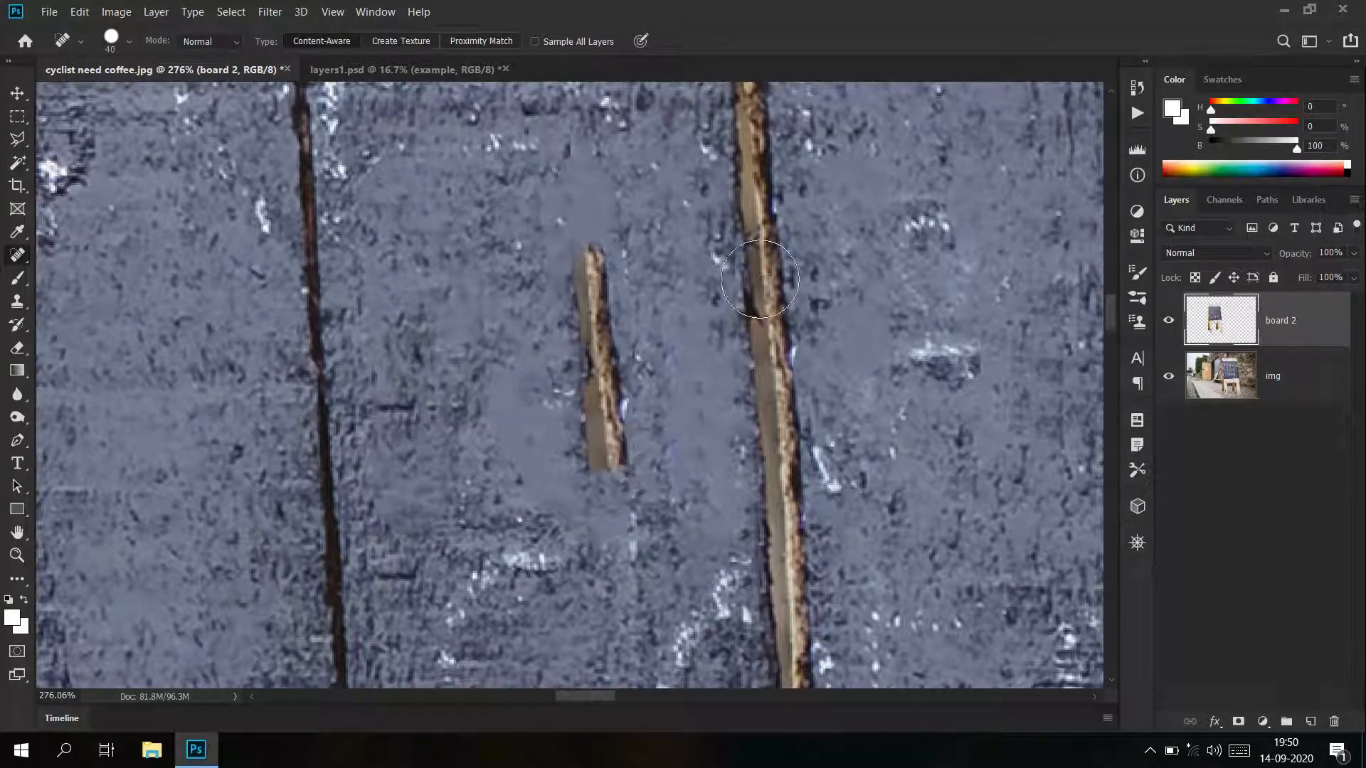
left_click_drag(605, 491, 601, 187)
mouse_move(562, 386)
left_mouse_down()
mouse_move(770, 340)
mouse_move(754, 359)
mouse_move(563, 330)
left_mouse_up()
Paint out the letters C and O of COFFEE on the copied sign with the Spot Healing Brush
scroll(754, 359, "down", 5)
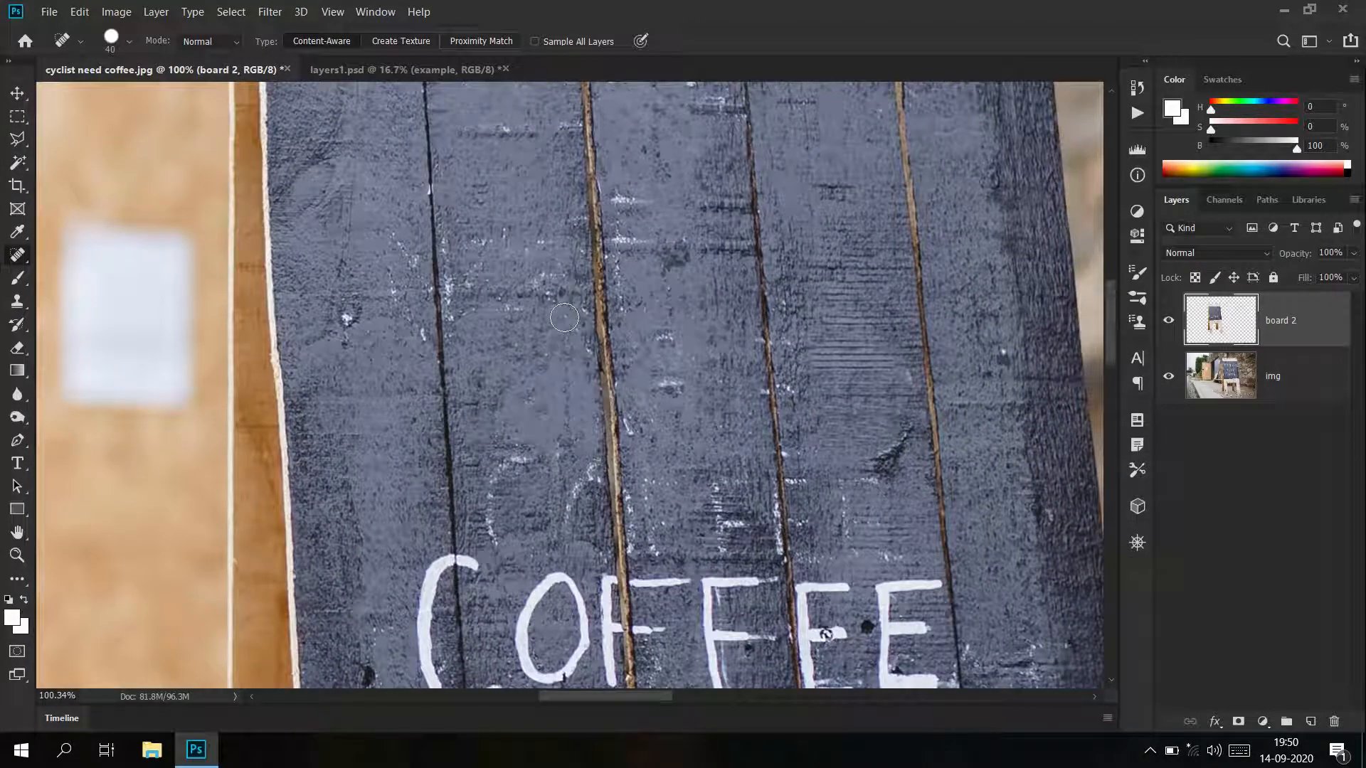
left_click_drag(658, 566, 671, 316)
left_click_drag(447, 385, 520, 373)
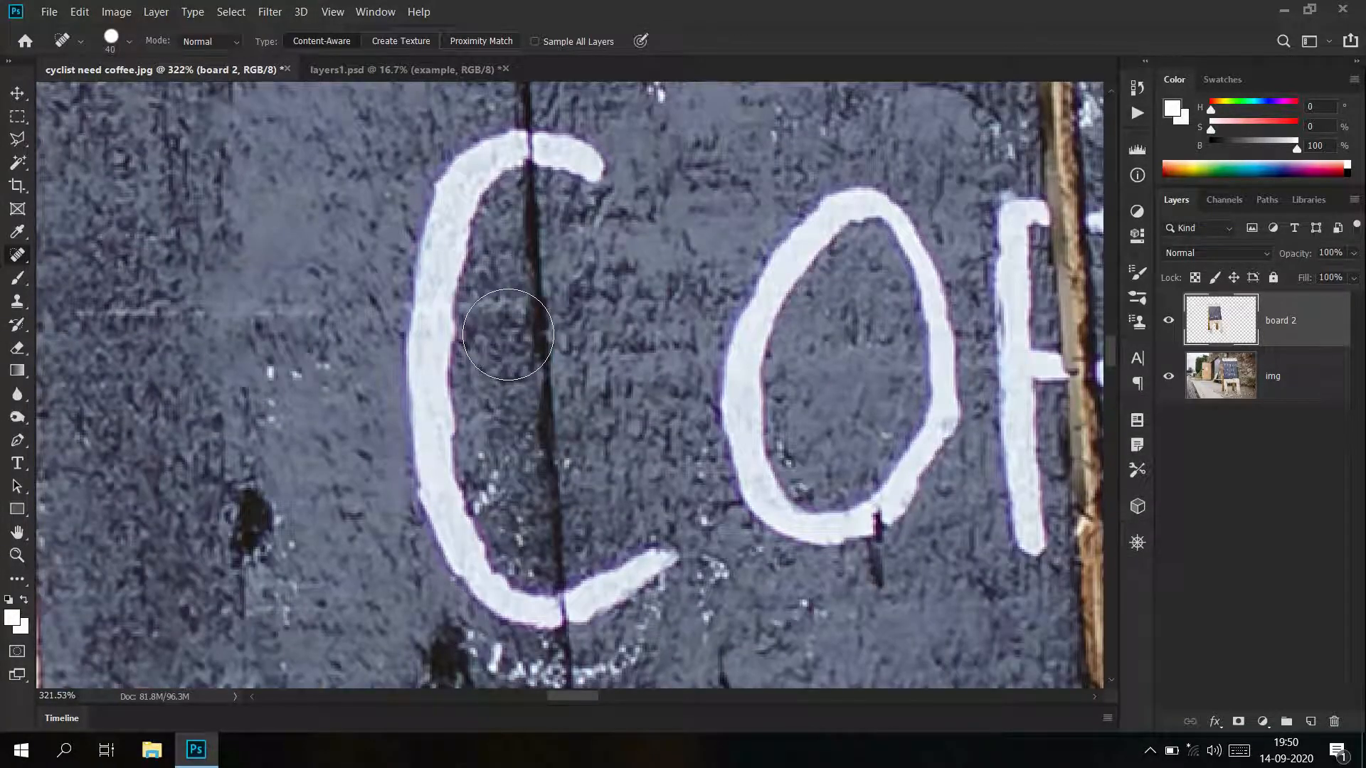
mouse_move(620, 178)
left_mouse_down()
mouse_move(462, 164)
mouse_move(410, 365)
mouse_move(442, 530)
mouse_move(496, 581)
mouse_move(610, 576)
mouse_move(662, 560)
left_mouse_up()
mouse_move(478, 387)
left_mouse_down()
mouse_move(451, 147)
mouse_move(455, 160)
left_mouse_up()
left_click_drag(490, 448, 491, 594)
mouse_move(711, 420)
left_mouse_down()
mouse_move(939, 491)
mouse_move(890, 263)
mouse_move(779, 313)
mouse_move(768, 431)
left_mouse_up()
mouse_move(898, 476)
left_mouse_down()
mouse_move(858, 362)
mouse_move(392, 360)
left_mouse_up()
Paint out the remaining letters FFEE of COFFEE on the copied sign with the Spot Healing Brush
mouse_move(556, 516)
left_mouse_down()
mouse_move(551, 153)
mouse_move(740, 188)
left_mouse_up()
left_click_drag(568, 319, 715, 327)
left_click_drag(740, 188, 761, 187)
mouse_move(851, 185)
left_mouse_down()
mouse_move(863, 192)
mouse_move(925, 576)
left_mouse_up()
left_click_drag(848, 218, 1022, 183)
mouse_move(908, 303)
left_mouse_down()
mouse_move(949, 355)
mouse_move(1037, 359)
left_mouse_up()
left_click_drag(1096, 347, 845, 374)
mouse_move(930, 216)
left_mouse_down()
mouse_move(1043, 569)
mouse_move(1060, 566)
left_mouse_up()
left_click_drag(1058, 374, 947, 374)
left_click_drag(940, 232, 1056, 232)
scroll(874, 399, "down", 7)
mouse_move(956, 357)
left_mouse_down()
mouse_move(614, 337)
mouse_move(669, 420)
left_mouse_up()
left_click_drag(605, 324, 658, 327)
left_click_drag(483, 253, 528, 552)
scroll(706, 502, "down", 1)
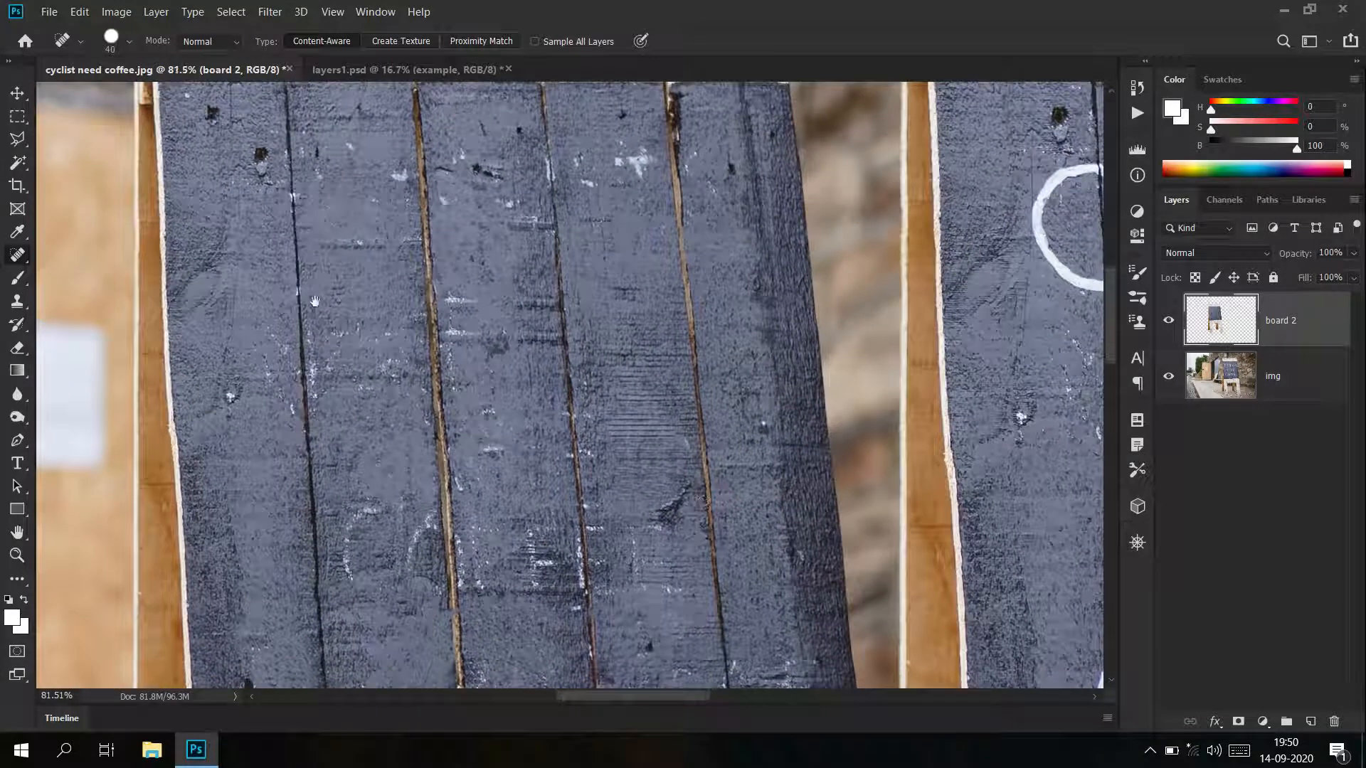
Repair the dark plank gap where the first C of CYCLISTS crossed it, using the Healing Brush sampled from a clean part of the gap
scroll(383, 331, "up", 5)
mouse_move(395, 392)
left_mouse_down()
mouse_move(406, 472)
mouse_move(377, 358)
left_mouse_up()
right_click(18, 252)
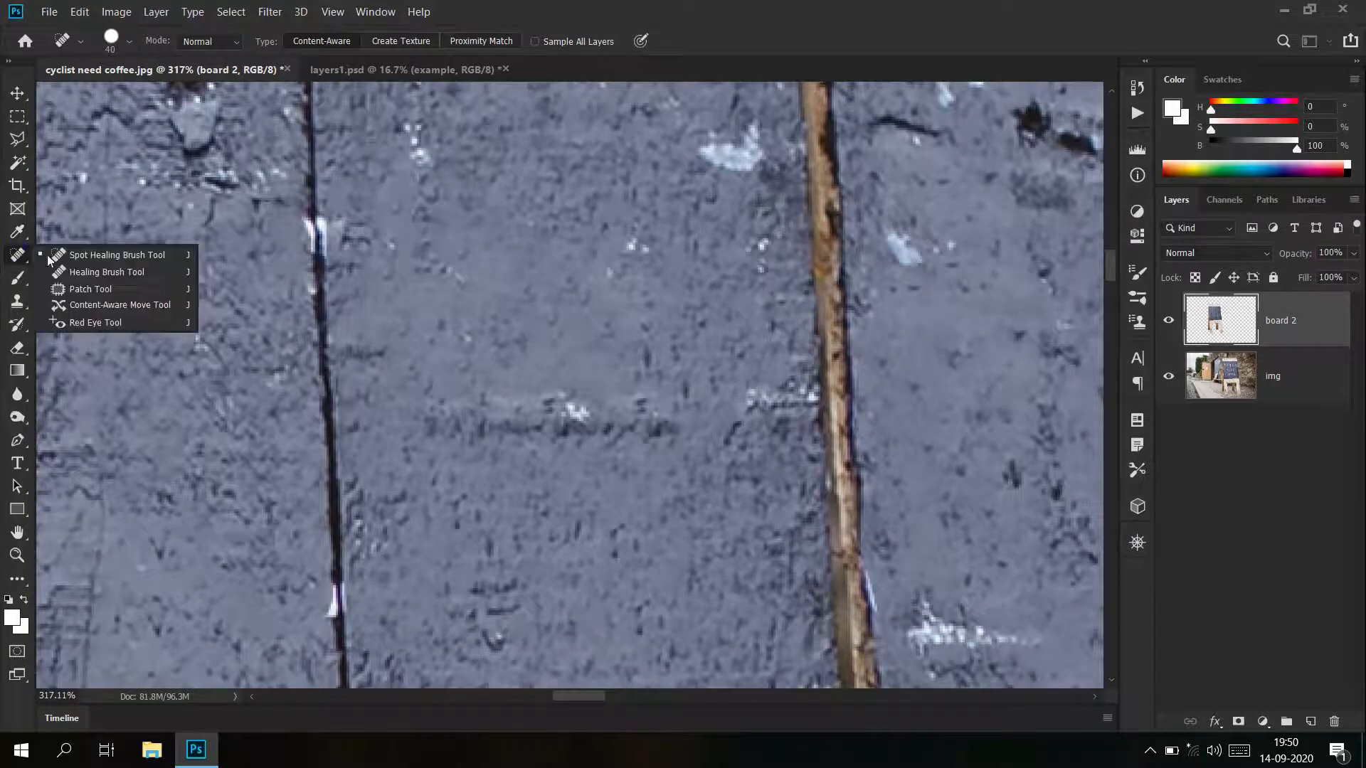
left_click(88, 272)
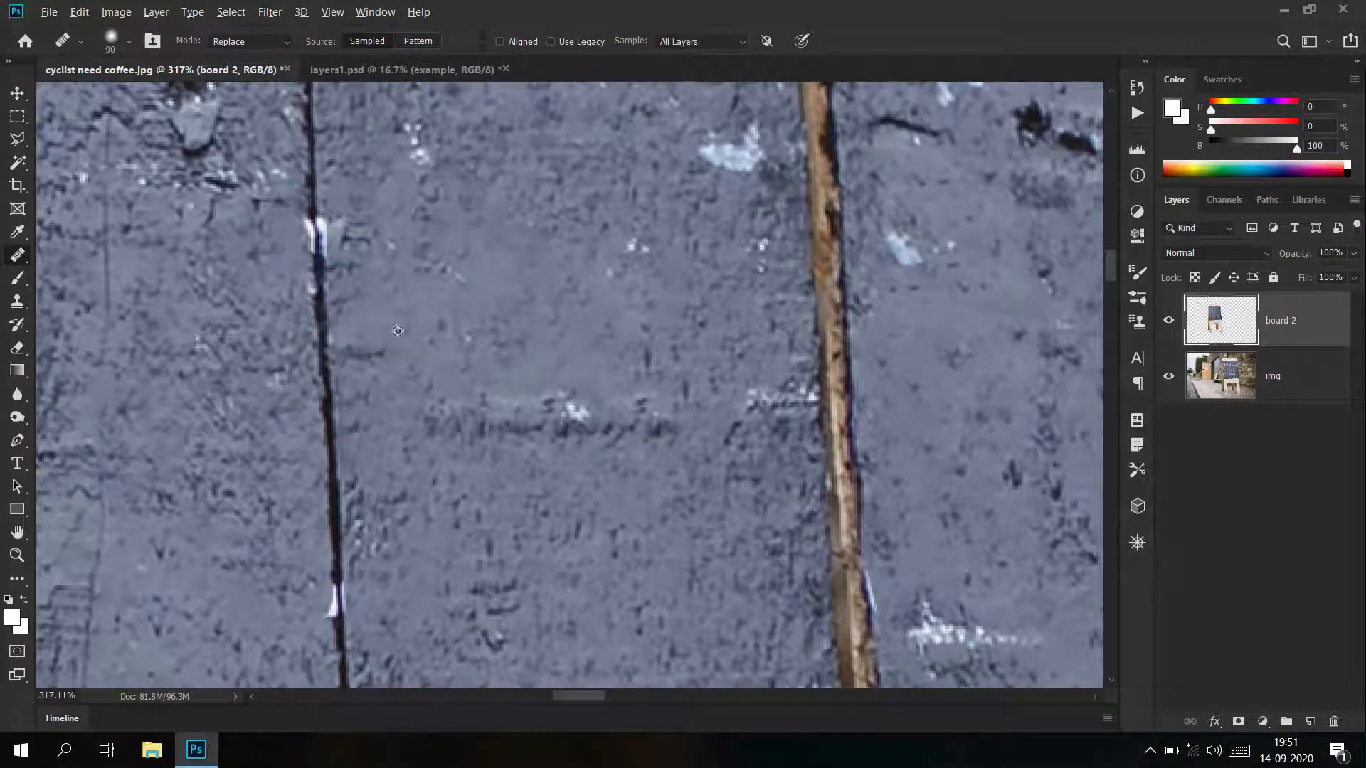
left_click(331, 459, "alt")
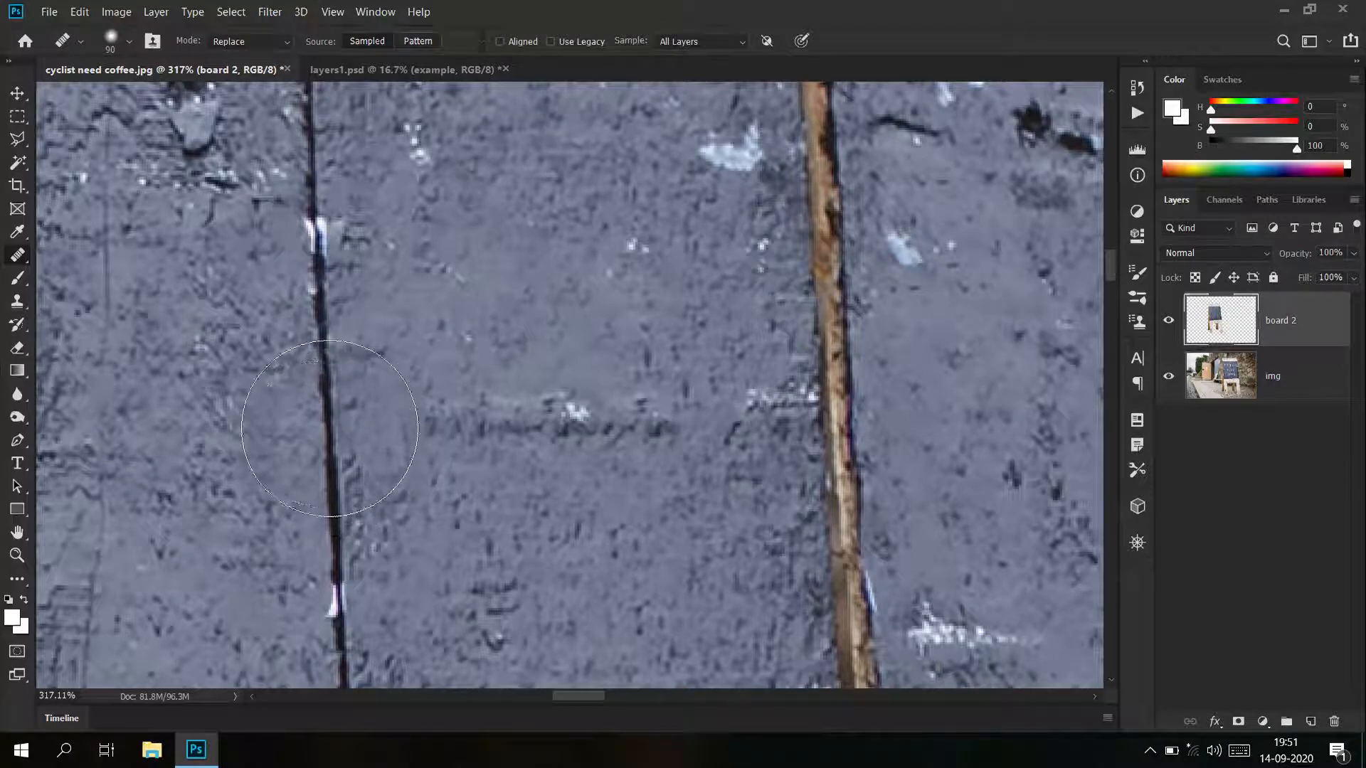
left_click_drag(324, 379, 316, 250)
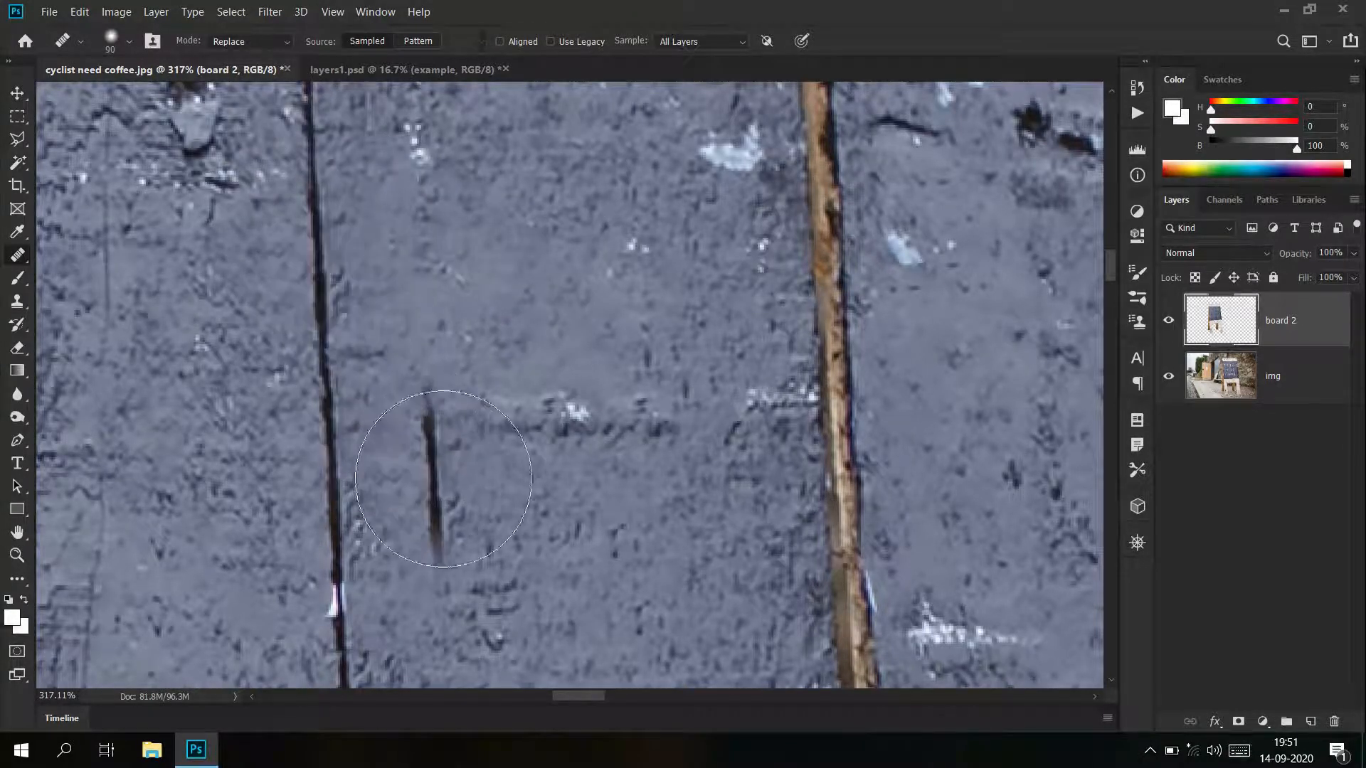
left_click_drag(434, 540, 476, 238)
left_click(376, 299)
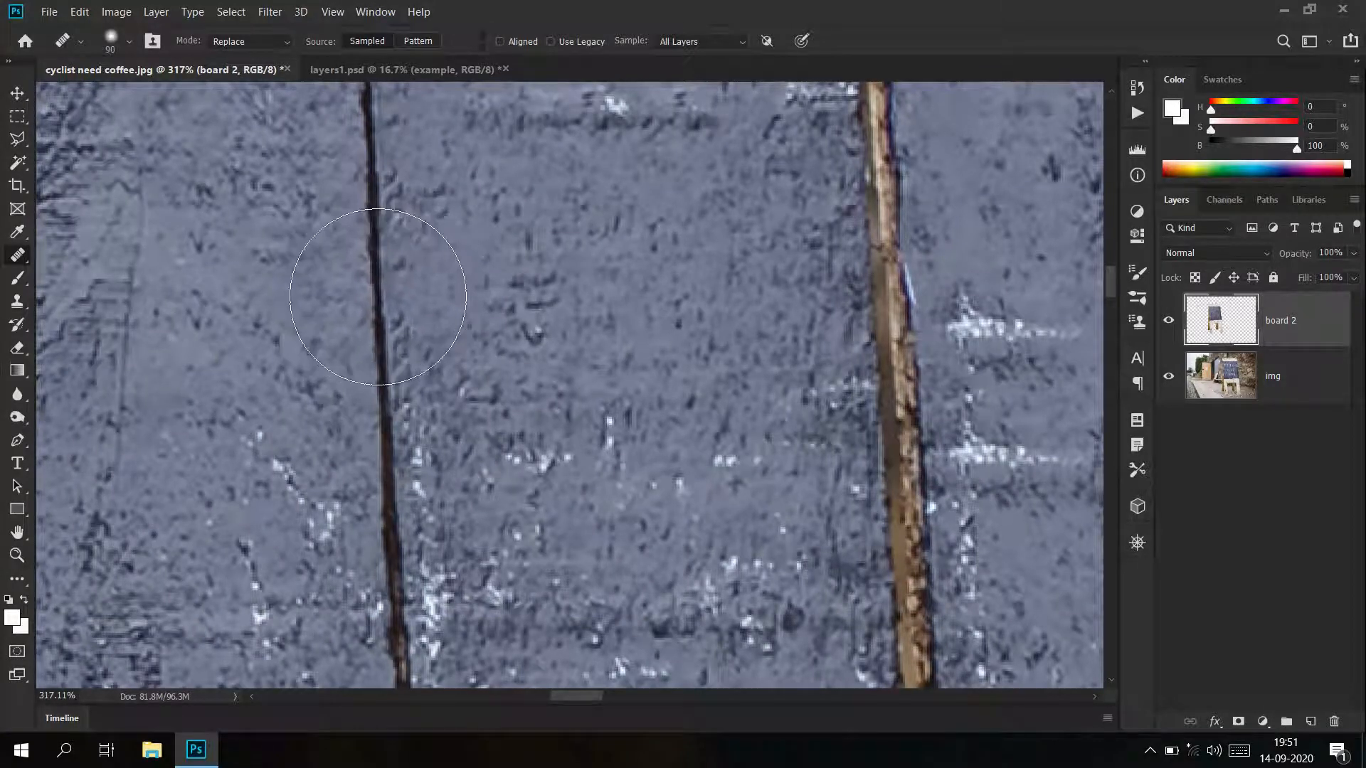
Touch up the brown plank gaps through the removed CYCLISTS and NEED lettering with sampled Healing Brush strokes
left_click(738, 401)
left_click_drag(833, 438, 569, 408)
key("ctrl+z")
mouse_move(570, 214)
left_mouse_down()
mouse_move(517, 270)
mouse_move(515, 357)
left_mouse_up()
left_click(613, 289)
left_click_drag(589, 275, 590, 442)
left_click_drag(574, 366, 542, 128)
left_click_drag(559, 413, 533, 132)
left_click_drag(572, 426, 538, 117)
left_click_drag(570, 513, 573, 353)
left_click(435, 354)
key("ctrl+z")
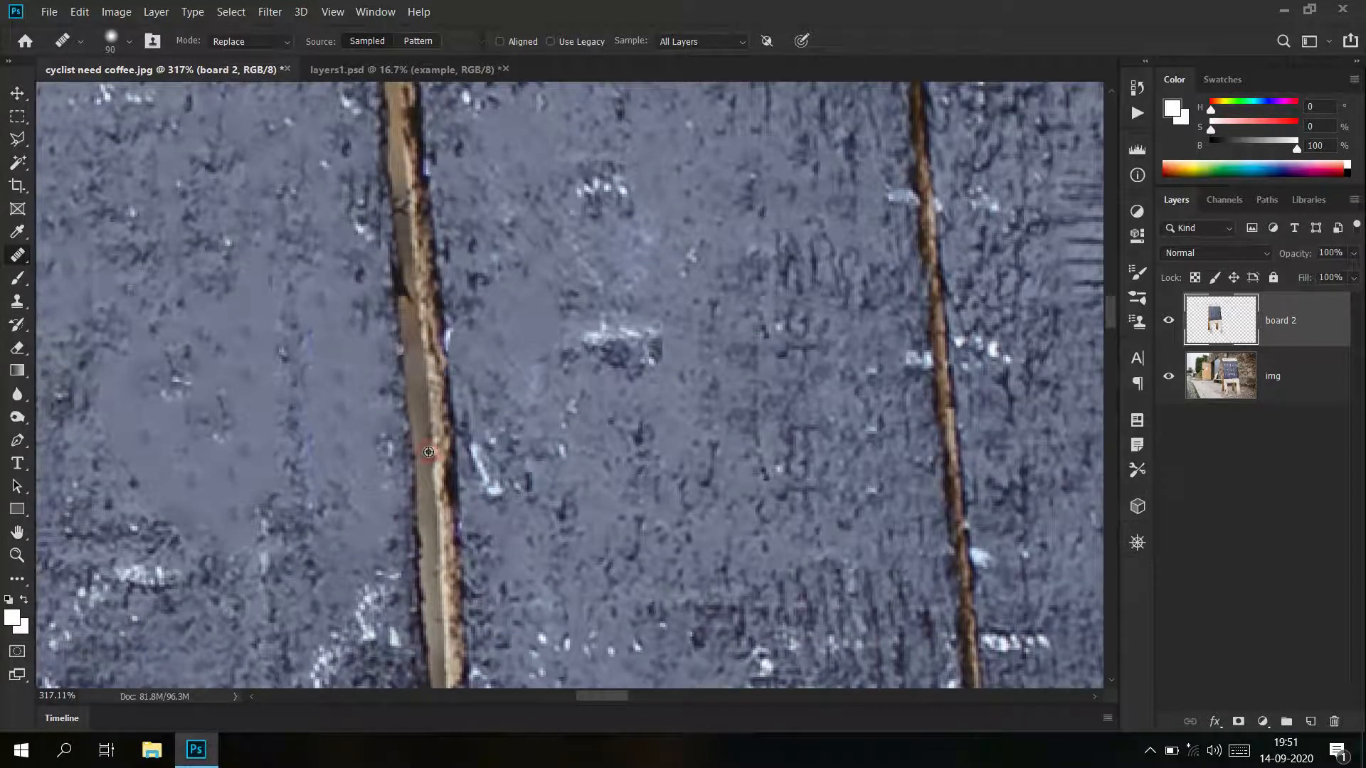
left_click(413, 251)
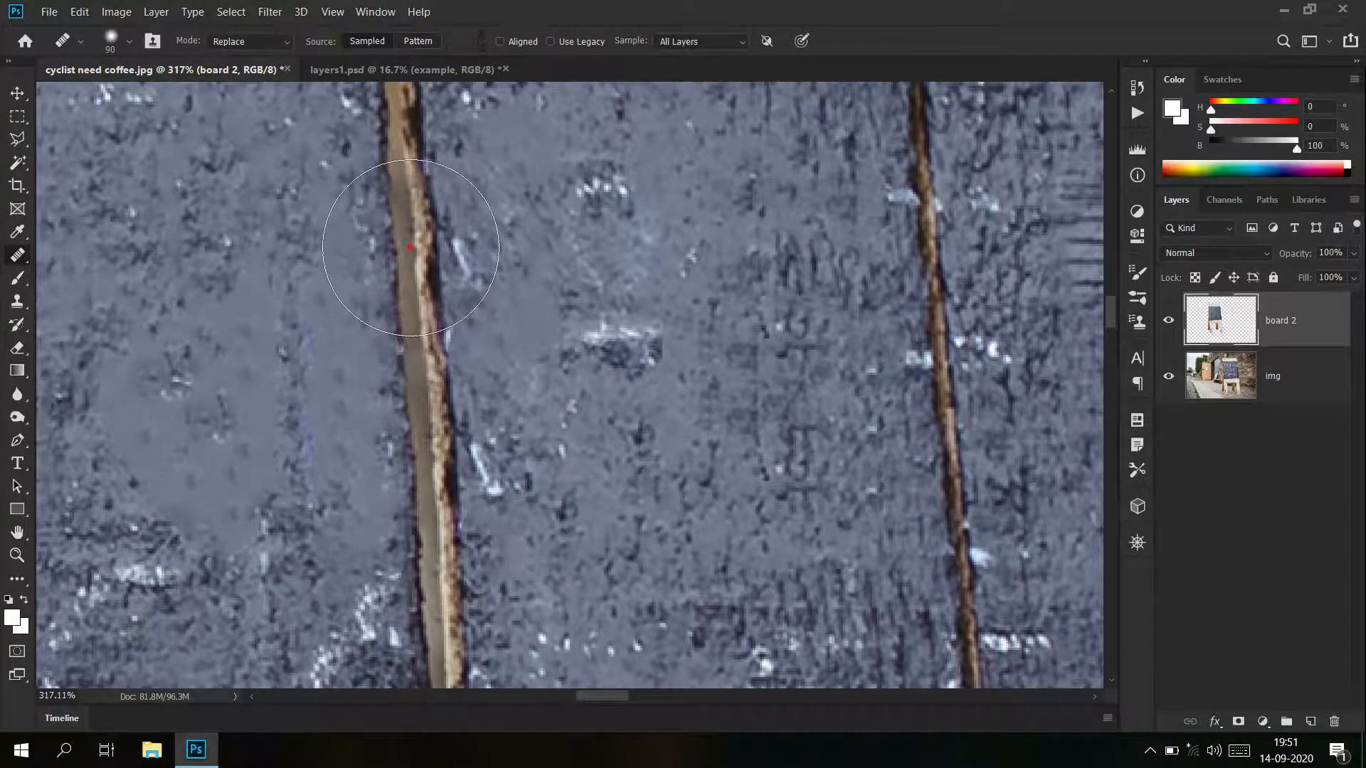
Rebuild the dark plank gap where the C of COFFEE was, using Healing Brush samples from intact parts of the gap
left_click_drag(801, 593, 591, 386)
left_click_drag(772, 408, 667, 408)
left_click_drag(607, 548, 694, 548)
left_click(580, 315, "alt")
left_click_drag(596, 471, 617, 575)
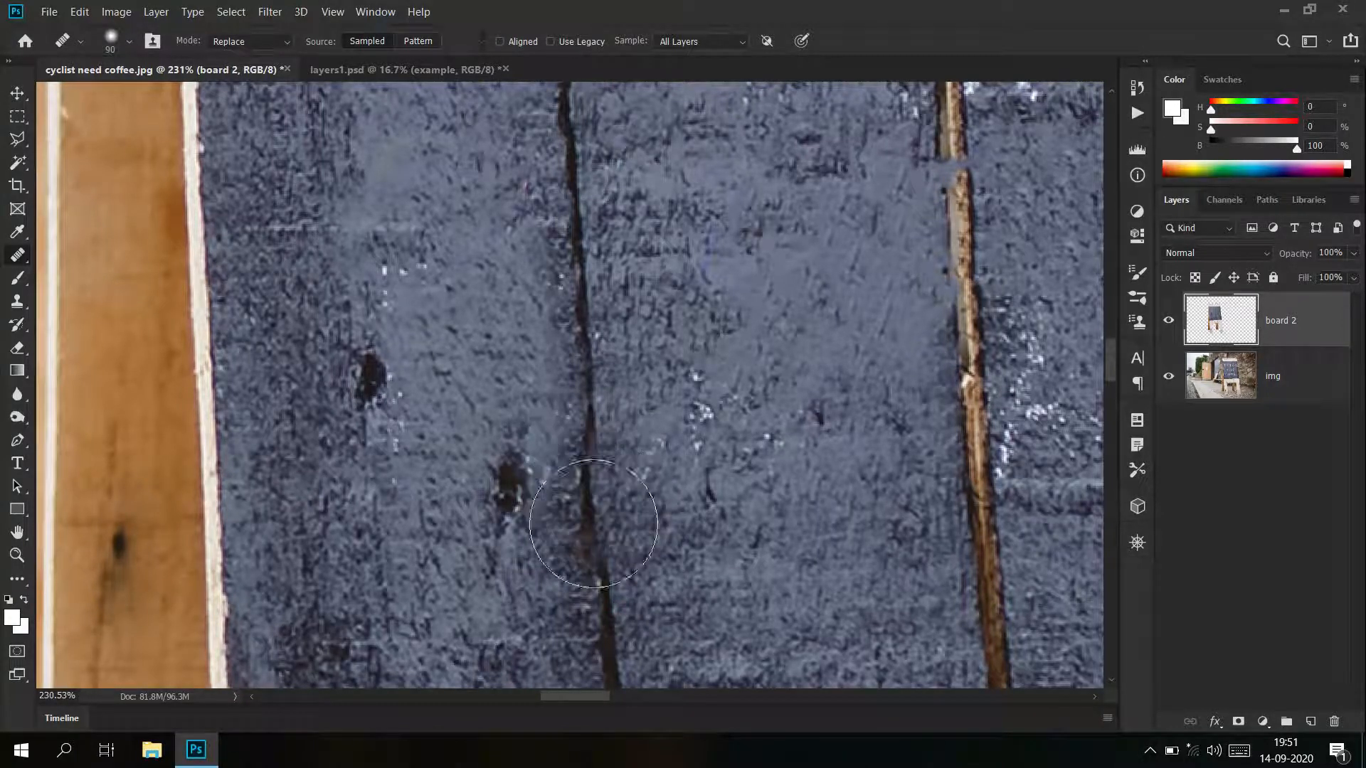
left_click(607, 597, "alt")
mouse_move(592, 486)
left_mouse_down()
mouse_move(583, 495)
mouse_move(594, 492)
left_mouse_up()
left_click(594, 491)
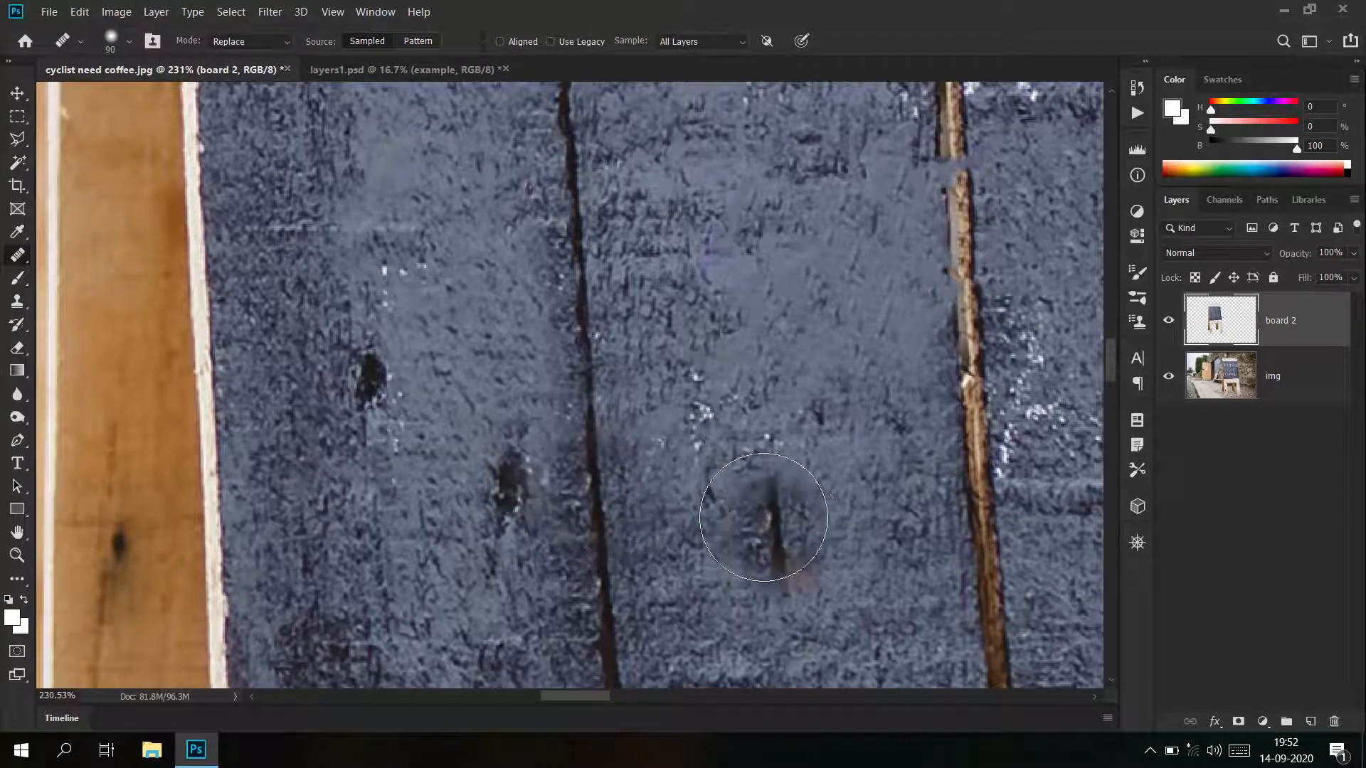
Rebuild the brown plank gap where the first F of COFFEE was, using sampled Healing Brush strokes
scroll(778, 534, "right", 5)
left_click_drag(553, 337, 559, 265)
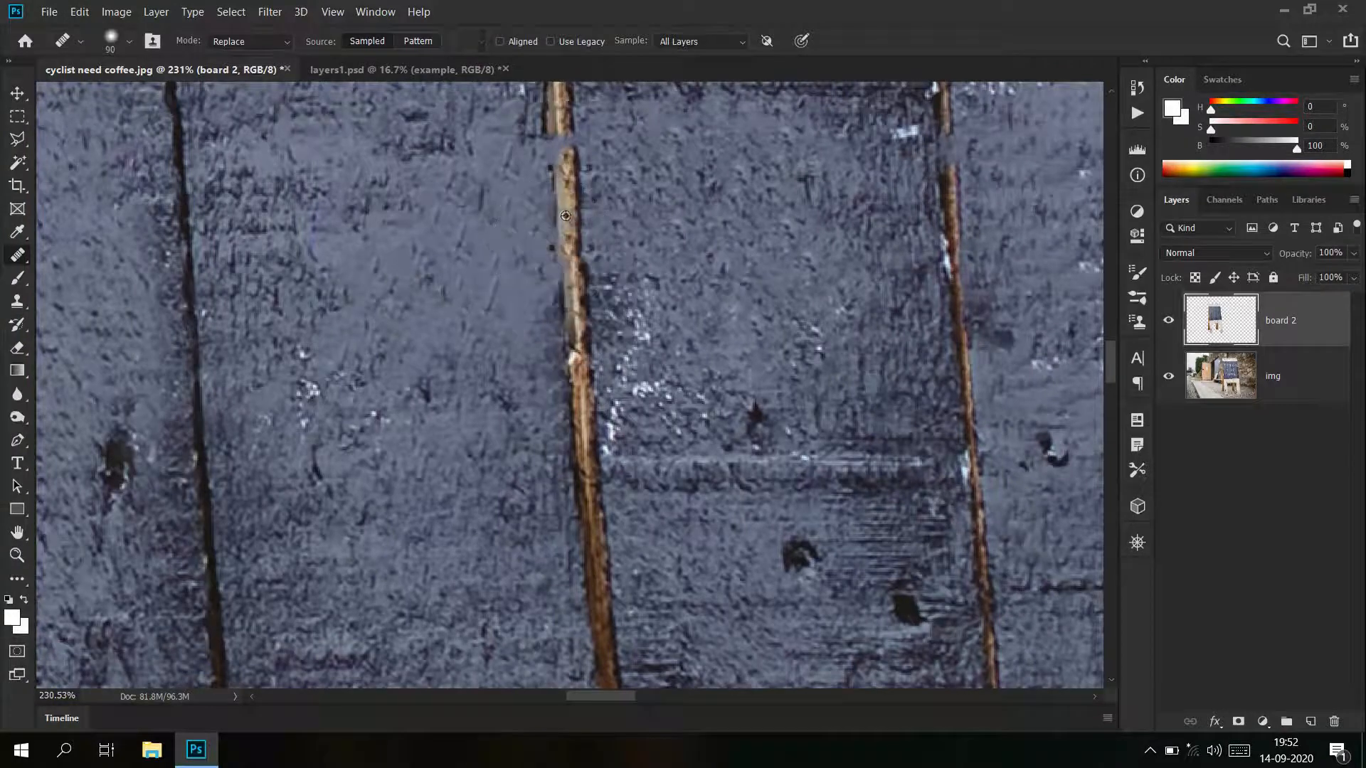
left_click(570, 155)
left_click_drag(654, 365, 607, 200)
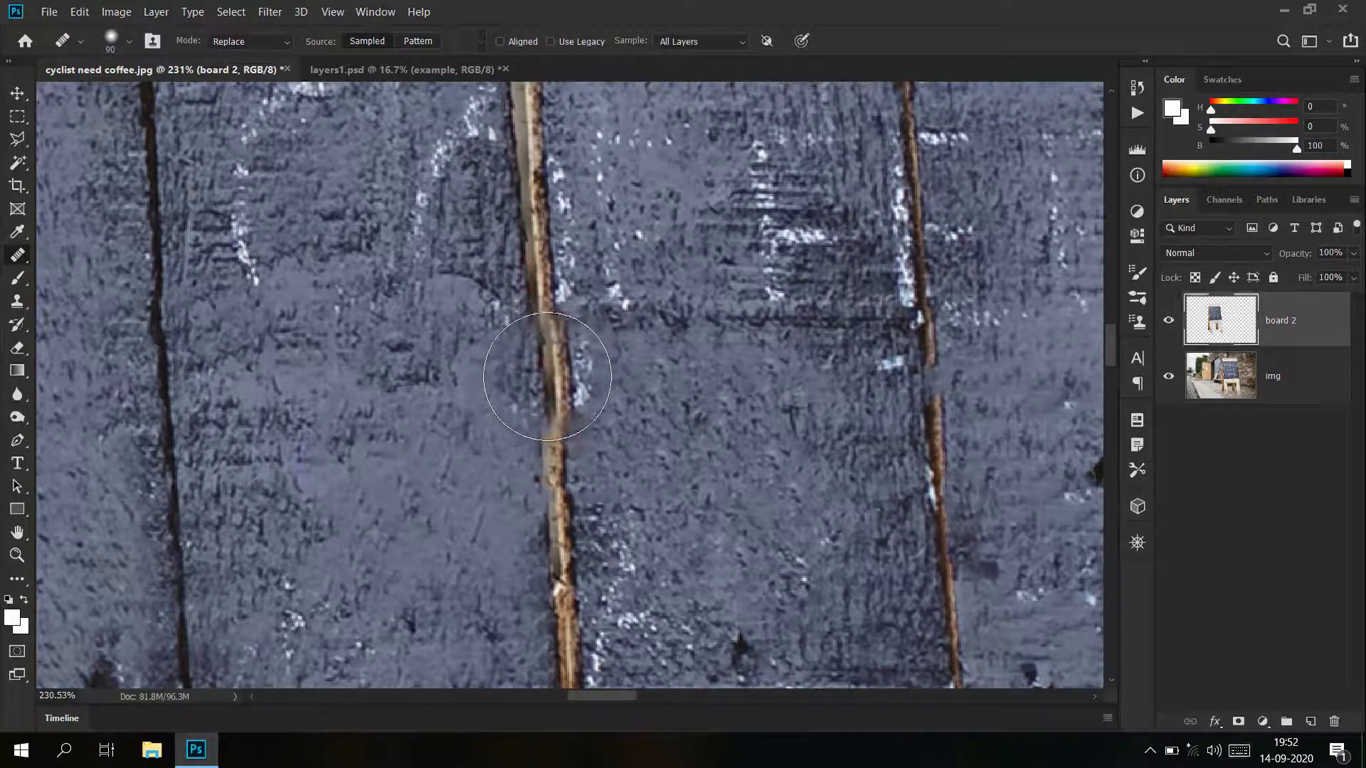
left_click_drag(543, 370, 547, 435)
left_click(548, 459)
left_click(554, 544)
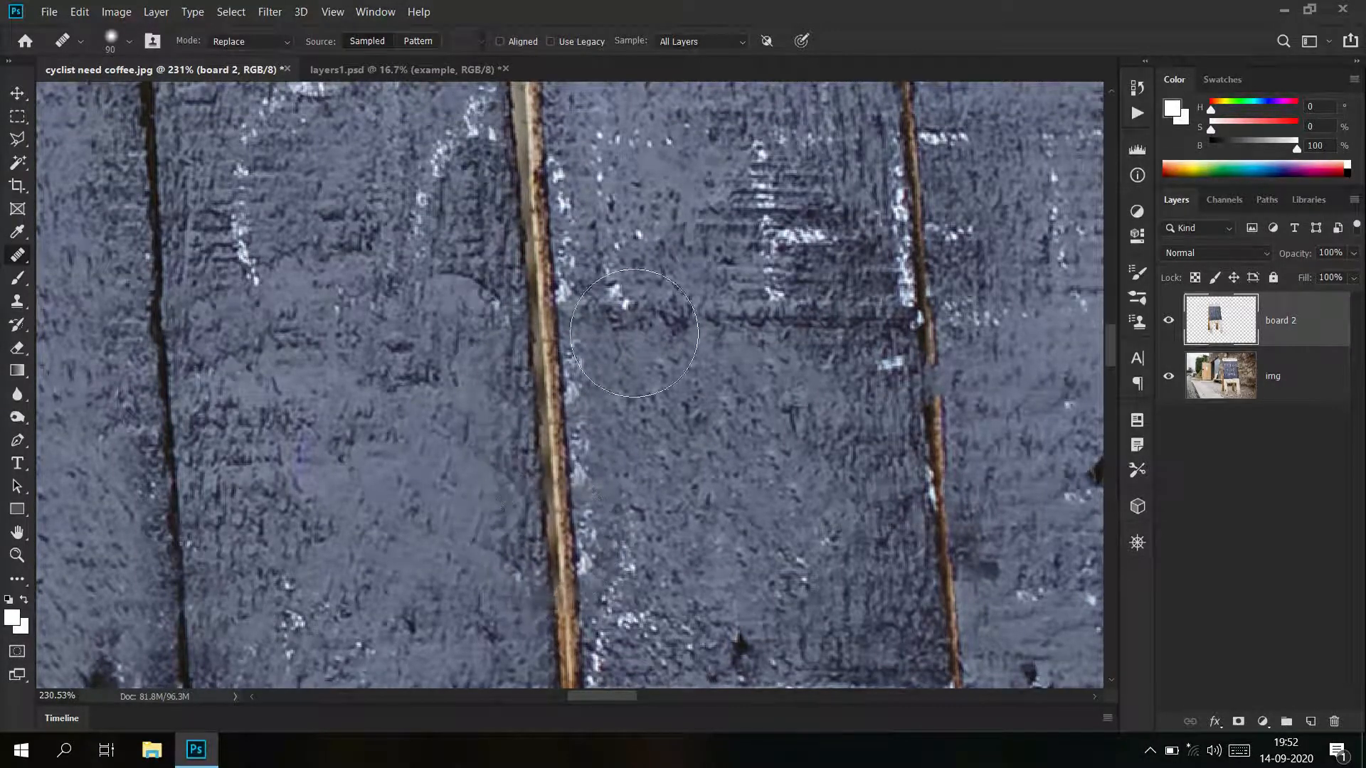
Clear the faint chalk traces between the former NEED and COFFEE lines with the Spot Healing Brush
scroll(732, 395, "down", 5)
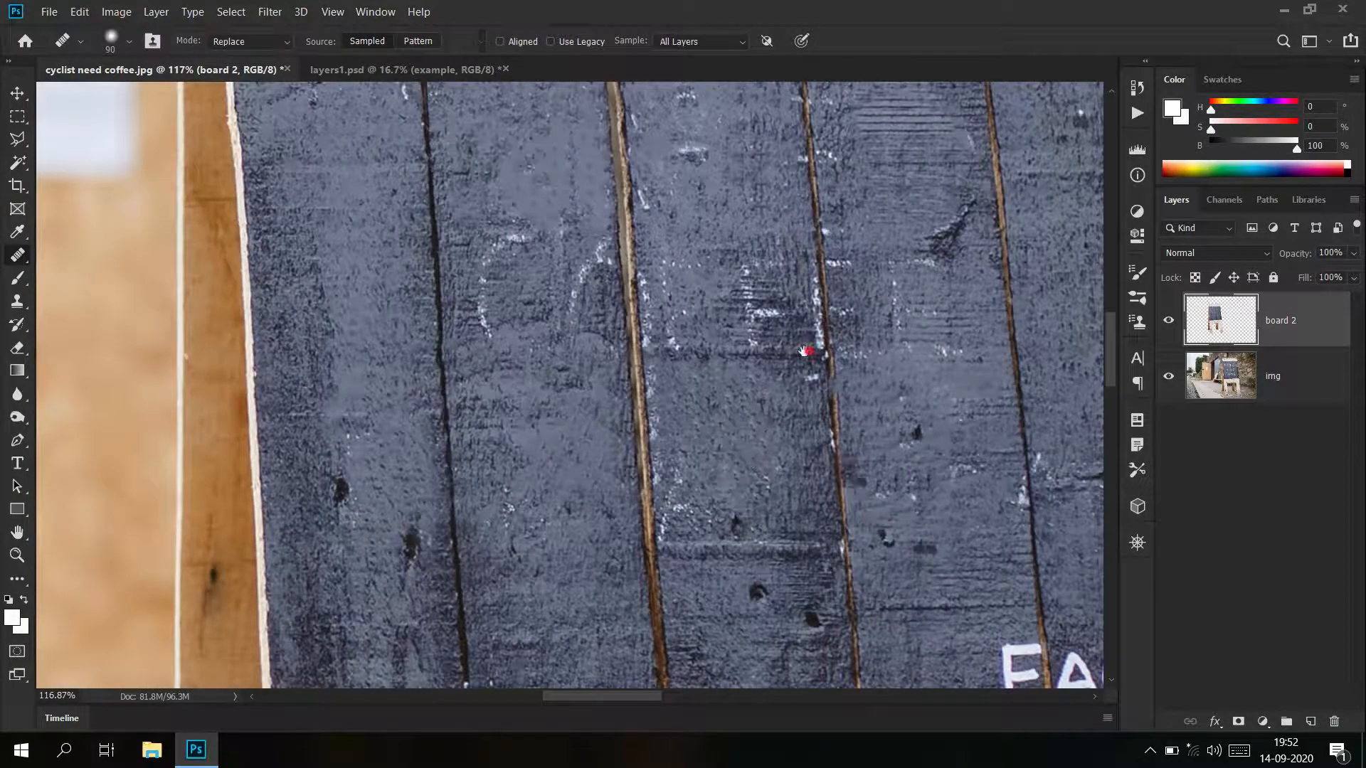
left_click_drag(808, 353, 572, 451)
left_click_drag(709, 455, 742, 456)
left_click_drag(463, 391, 619, 366)
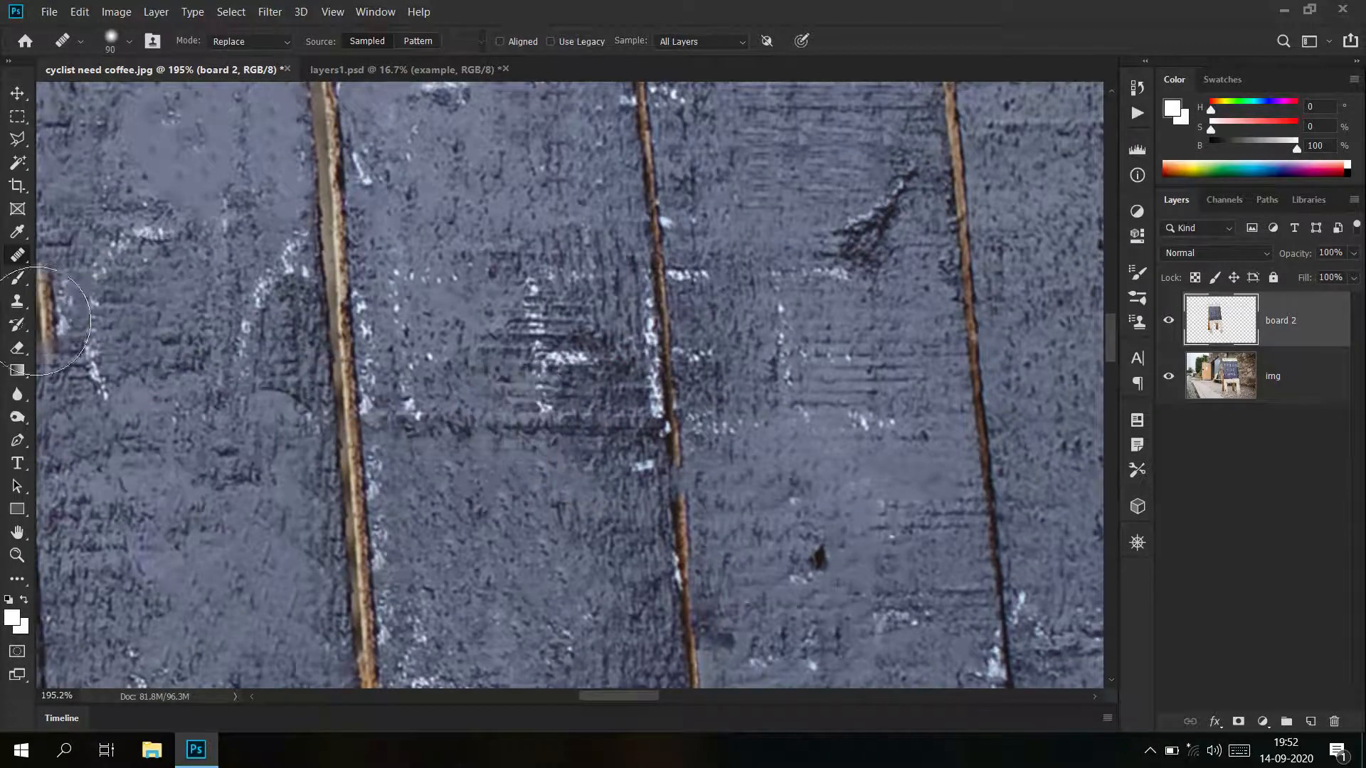
right_click(18, 254)
left_click(100, 262)
mouse_move(100, 262)
left_mouse_down()
mouse_move(117, 364)
mouse_move(193, 236)
mouse_move(173, 210)
mouse_move(96, 335)
mouse_move(106, 405)
left_mouse_up()
left_click_drag(292, 240, 232, 354)
mouse_move(544, 308)
left_mouse_down()
mouse_move(548, 404)
mouse_move(555, 276)
mouse_move(544, 327)
left_mouse_up()
mouse_move(391, 274)
left_mouse_down()
mouse_move(400, 421)
mouse_move(392, 384)
left_mouse_up()
left_click_drag(639, 342, 642, 399)
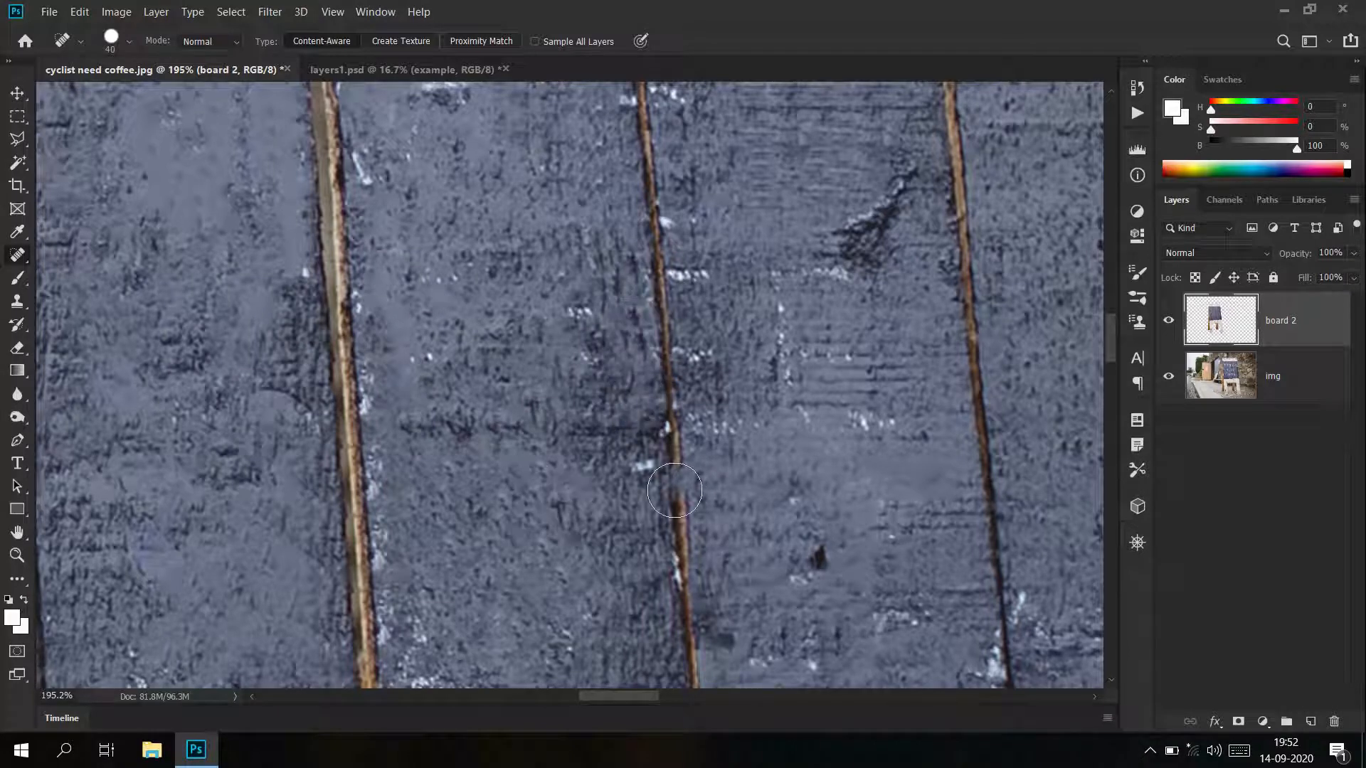
Rebuild the short break in the narrow brown plank gap on the blank board with a Healing Brush sample from higher up the gap
right_click(18, 255)
left_click(99, 272)
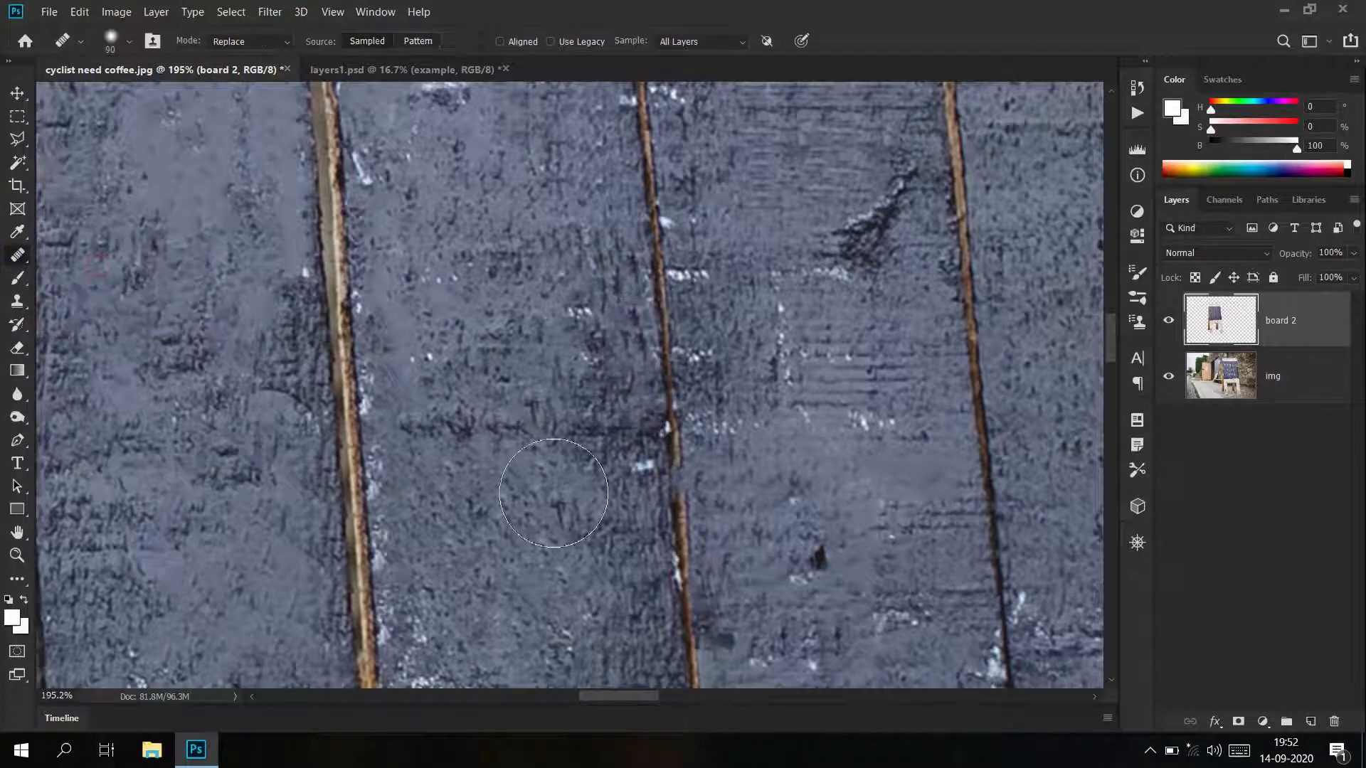
left_click(667, 383, "alt")
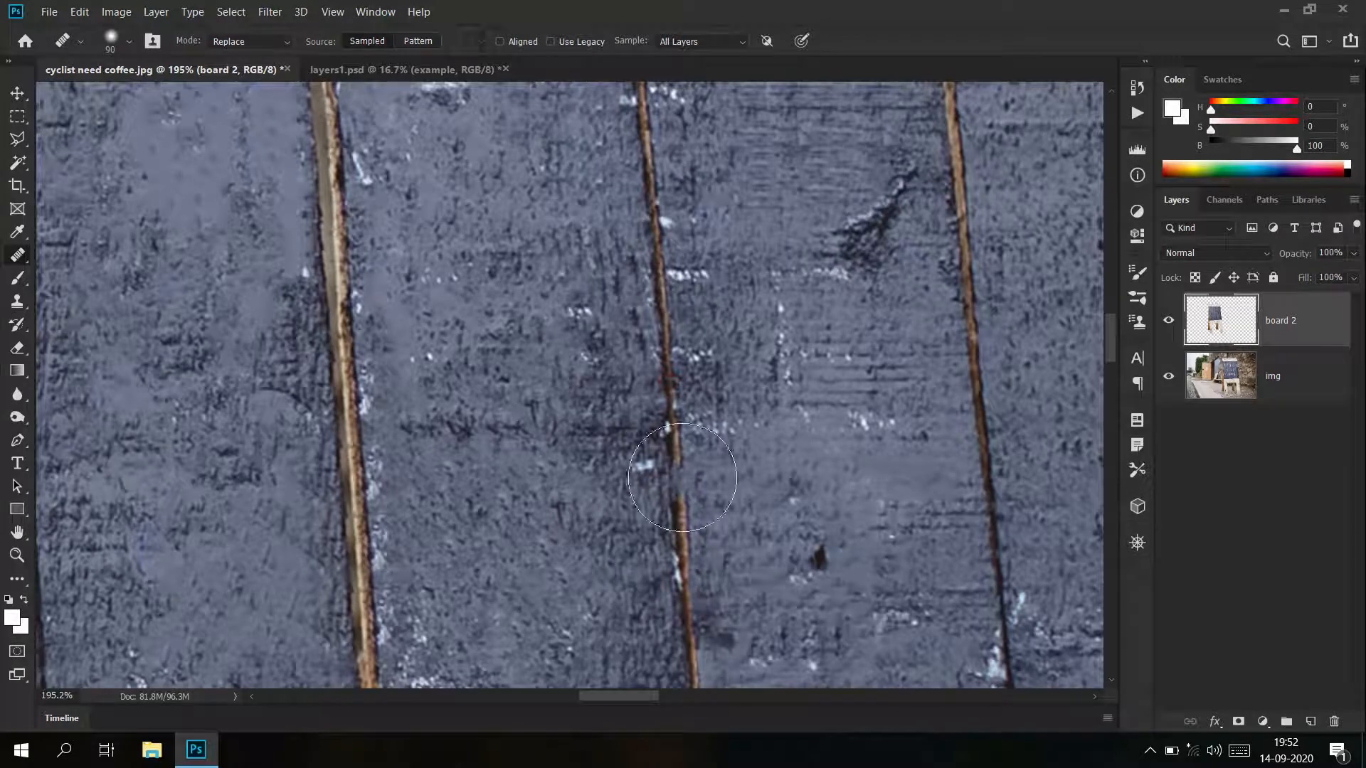
left_click(691, 502)
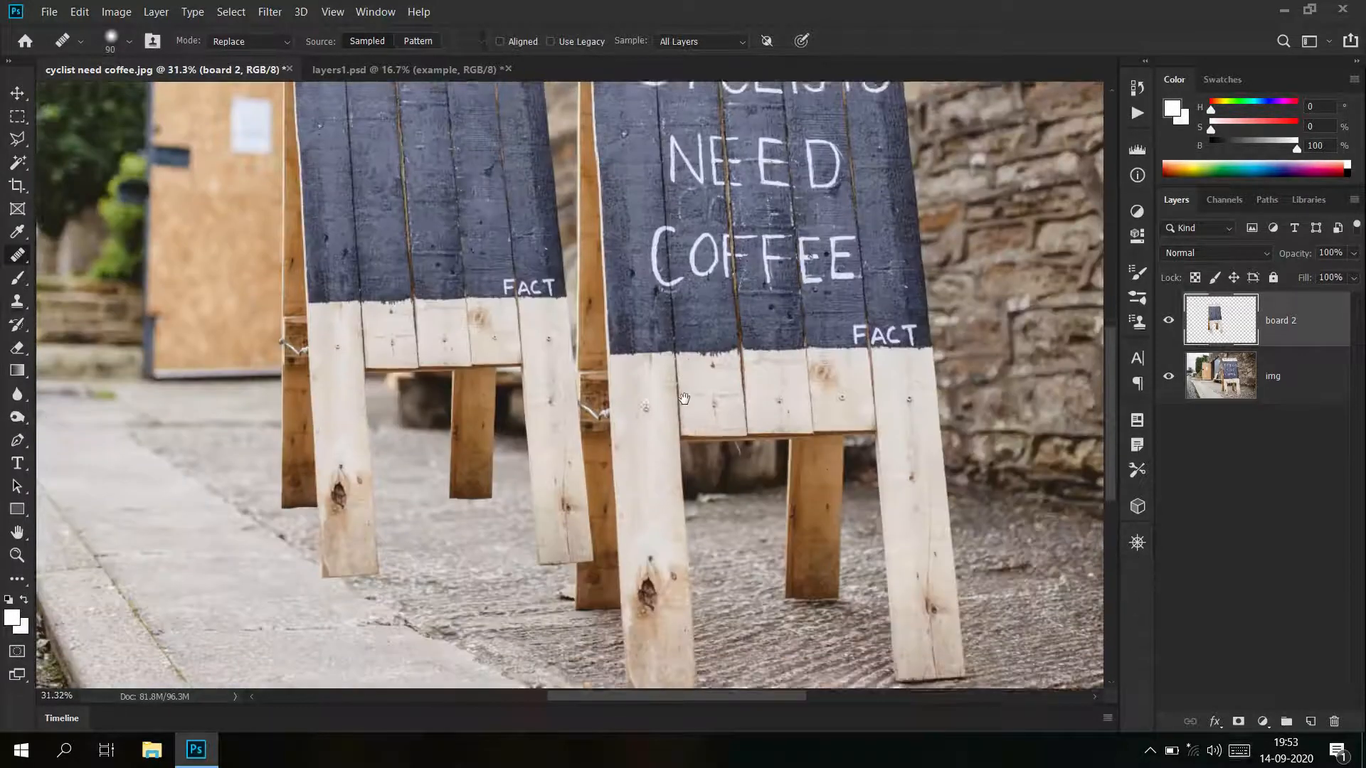
left_click_drag(684, 400, 682, 397)
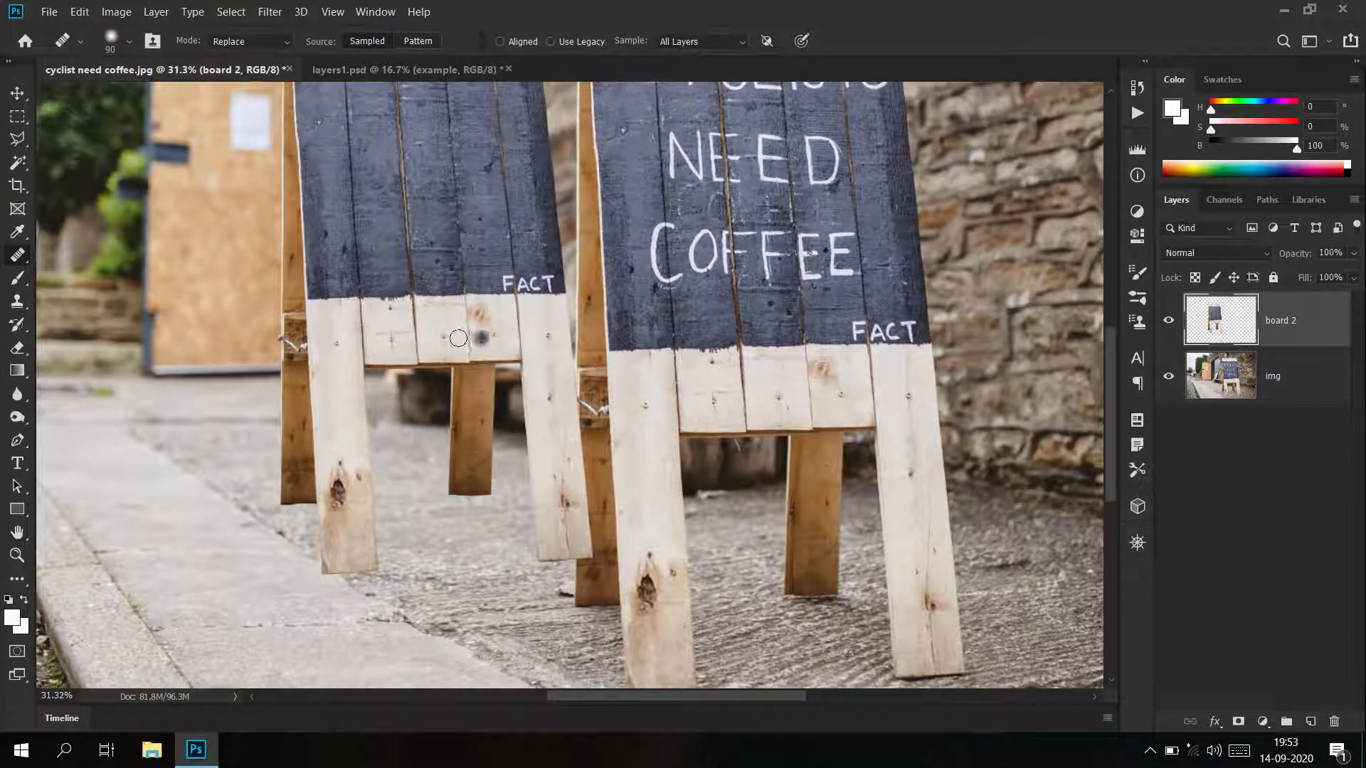
Move the board 2 layer beneath img and lower the img layer's opacity to 29% to reveal the covered board
left_click(17, 119)
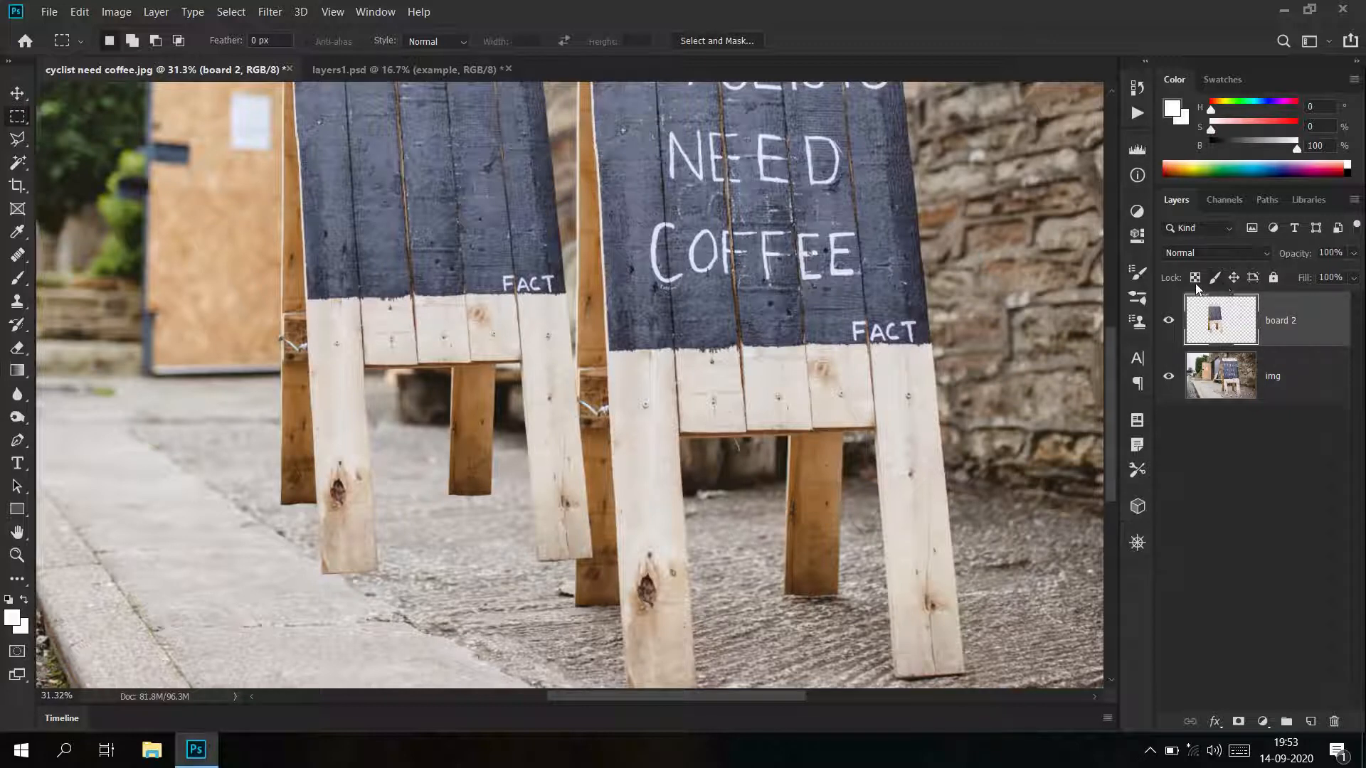
left_click_drag(1302, 326, 1320, 406)
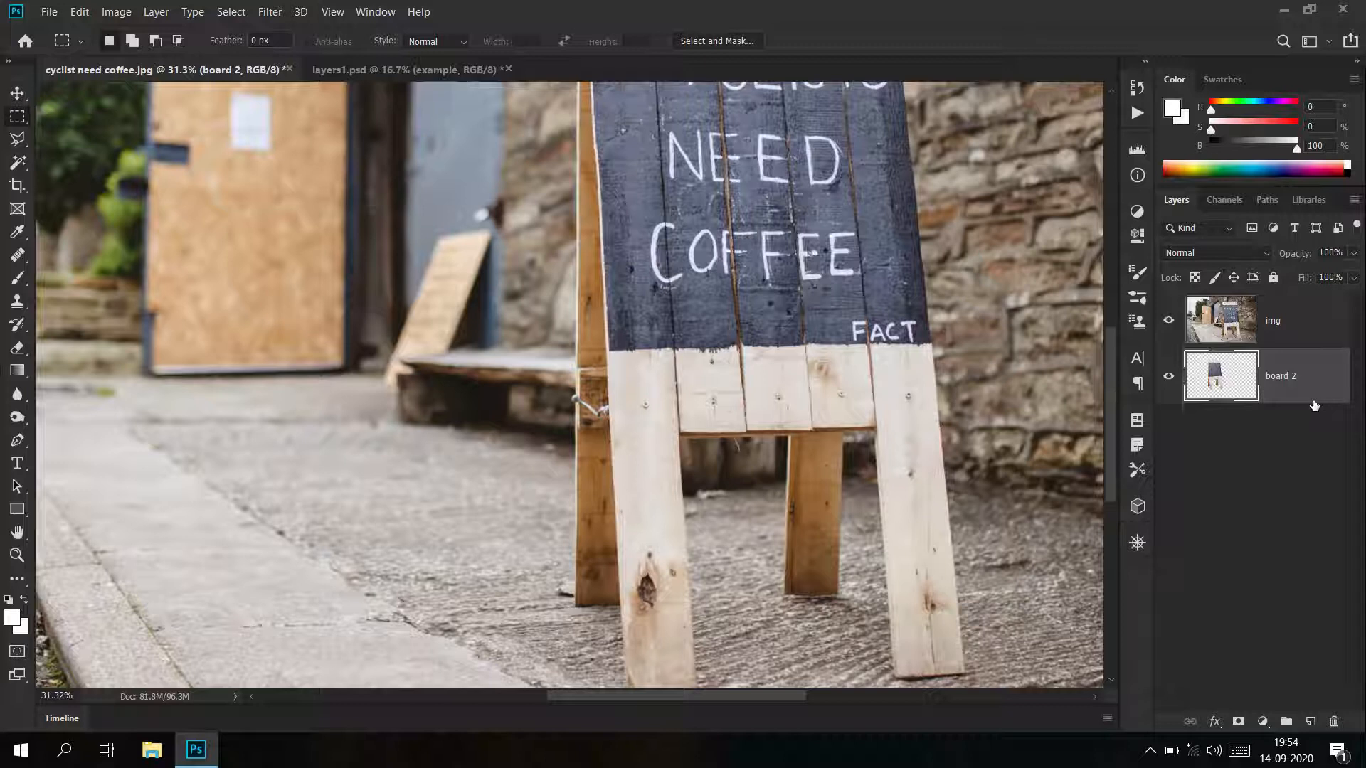
left_click(1355, 256)
left_click_drag(1353, 279, 1325, 280)
left_click(1308, 276)
left_click(1288, 313)
left_click(1354, 253)
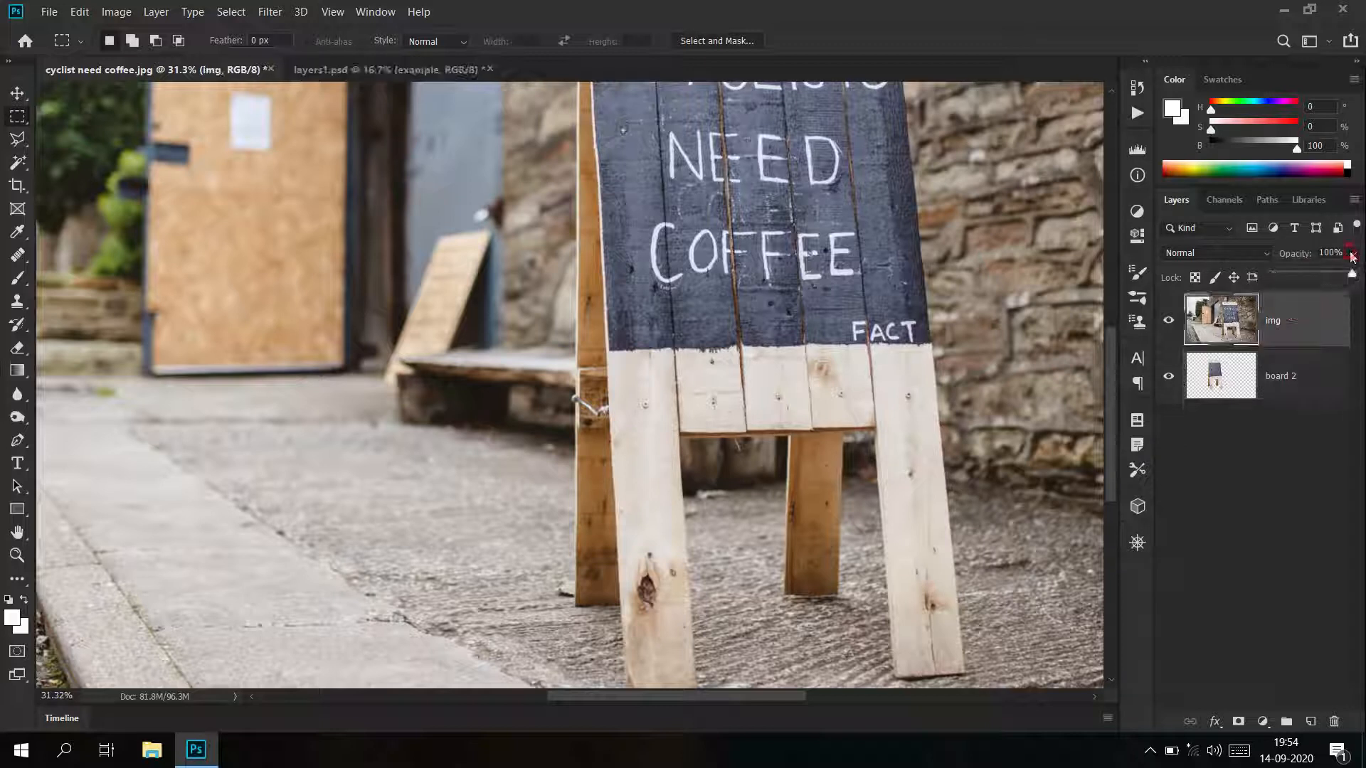
left_click_drag(1352, 276, 1296, 289)
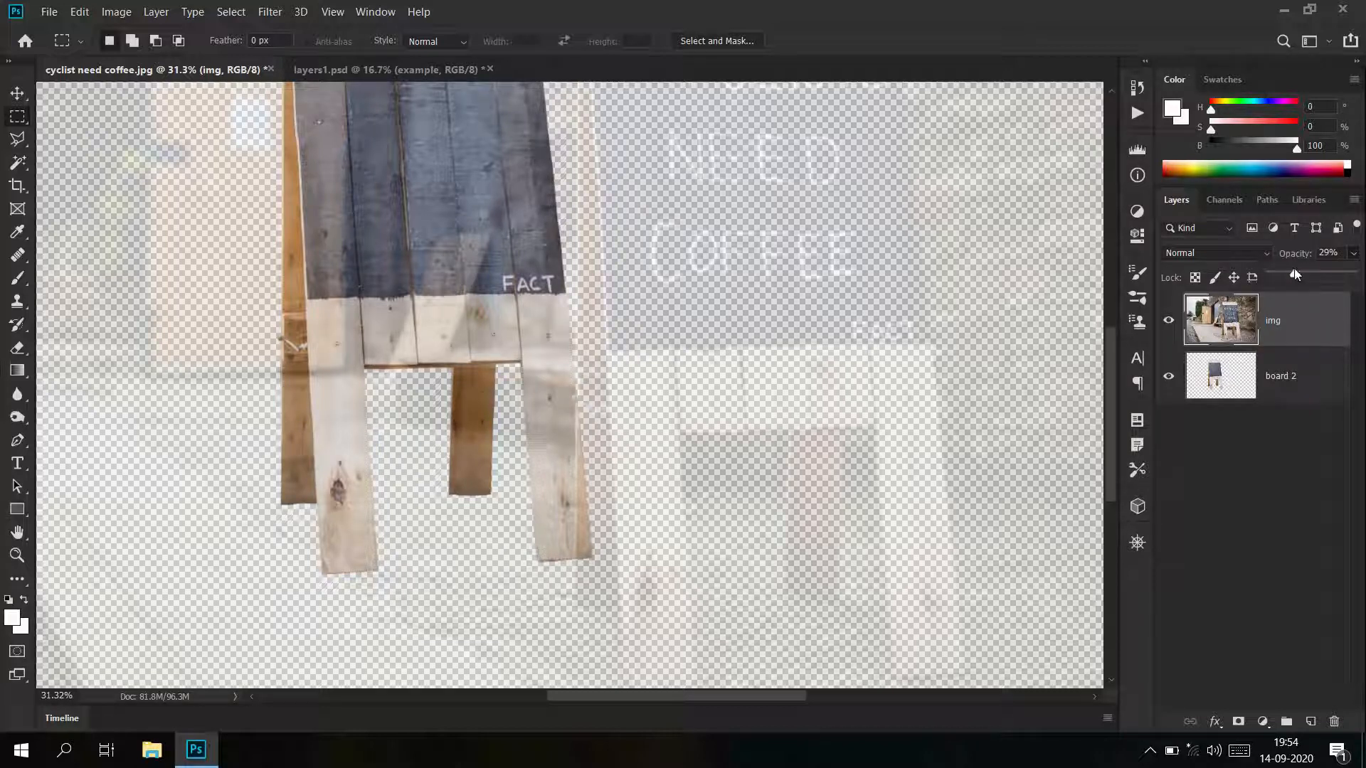
Restore the img layer's opacity to 100% and move board 2 back above it
left_click_drag(1294, 277, 1363, 277)
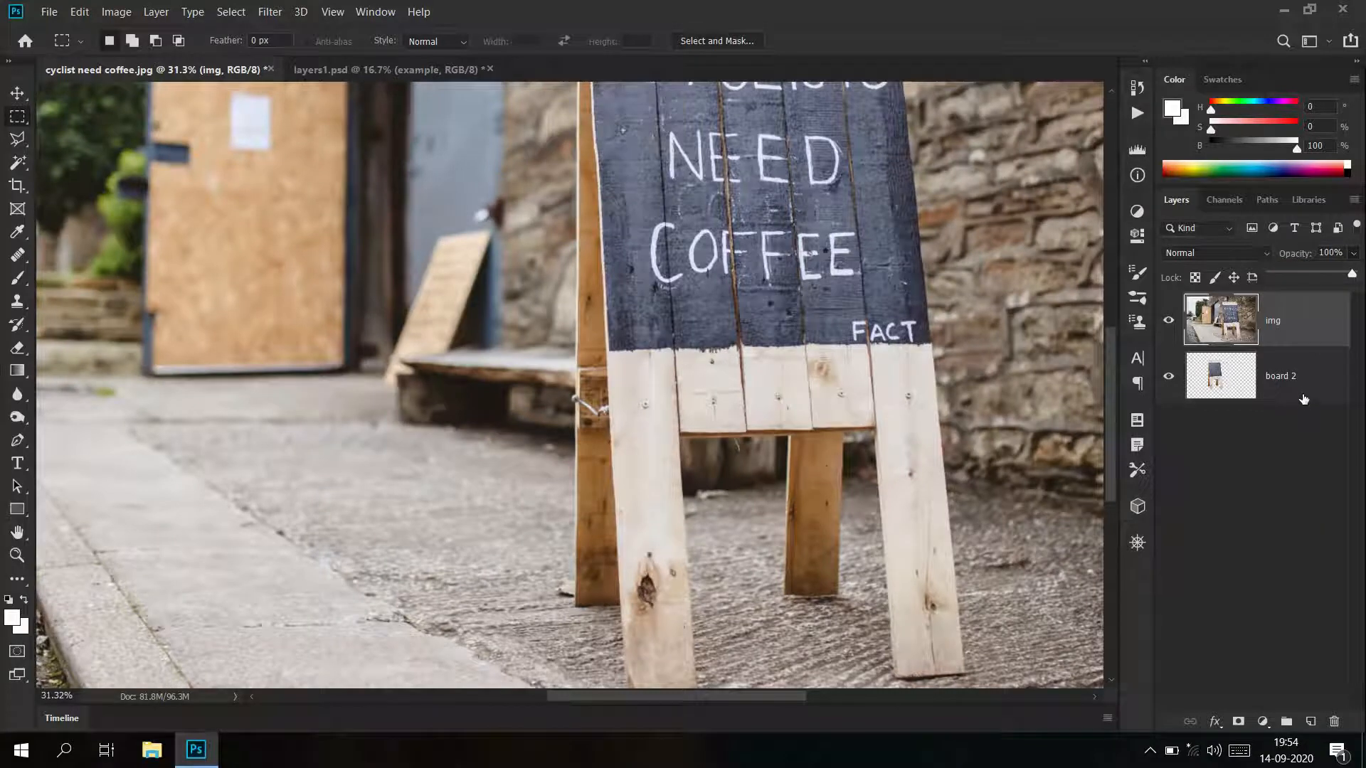
left_click_drag(1300, 396, 1296, 319)
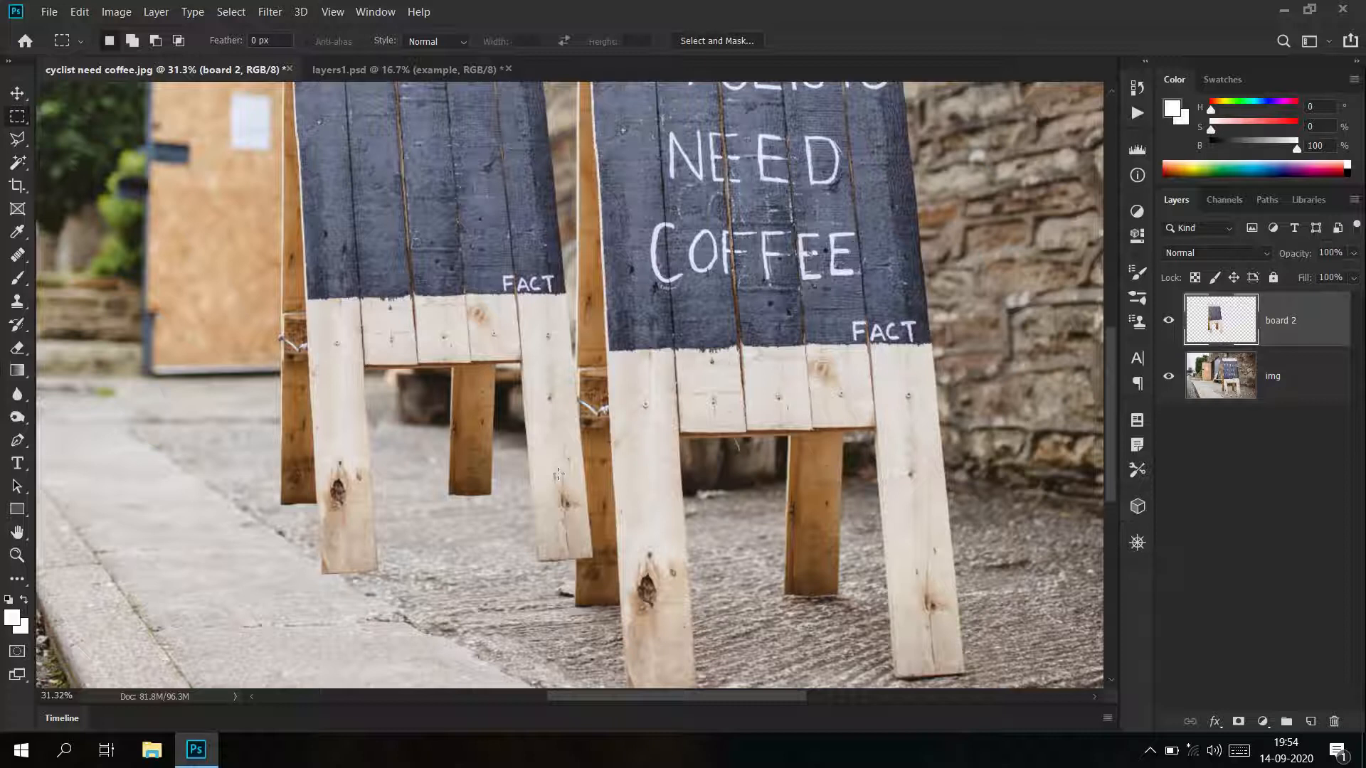
With board 2 hidden, outline the original board's rear left leg and rope knot on the img layer with the Polygonal Lasso
left_click(1218, 385)
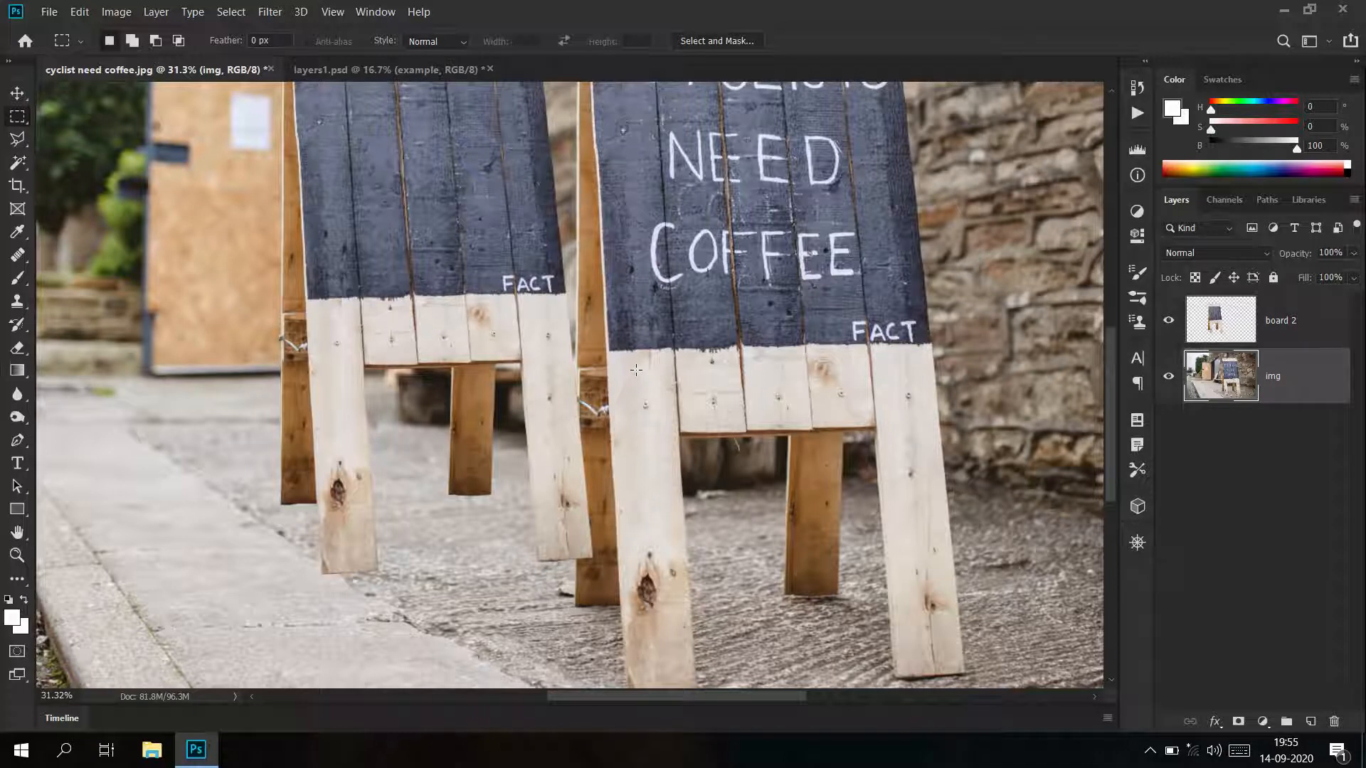
left_click(1167, 324)
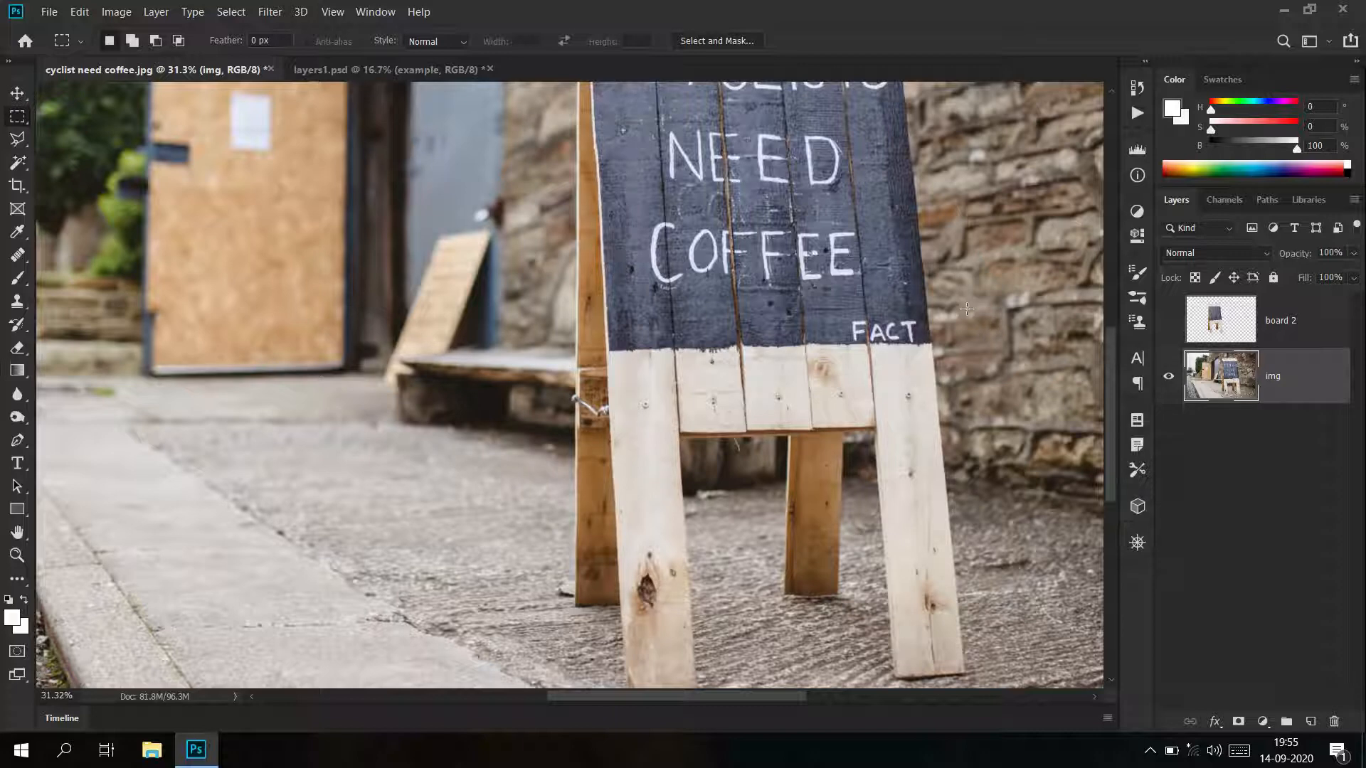
left_click(19, 145)
scroll(591, 590, "up", 5)
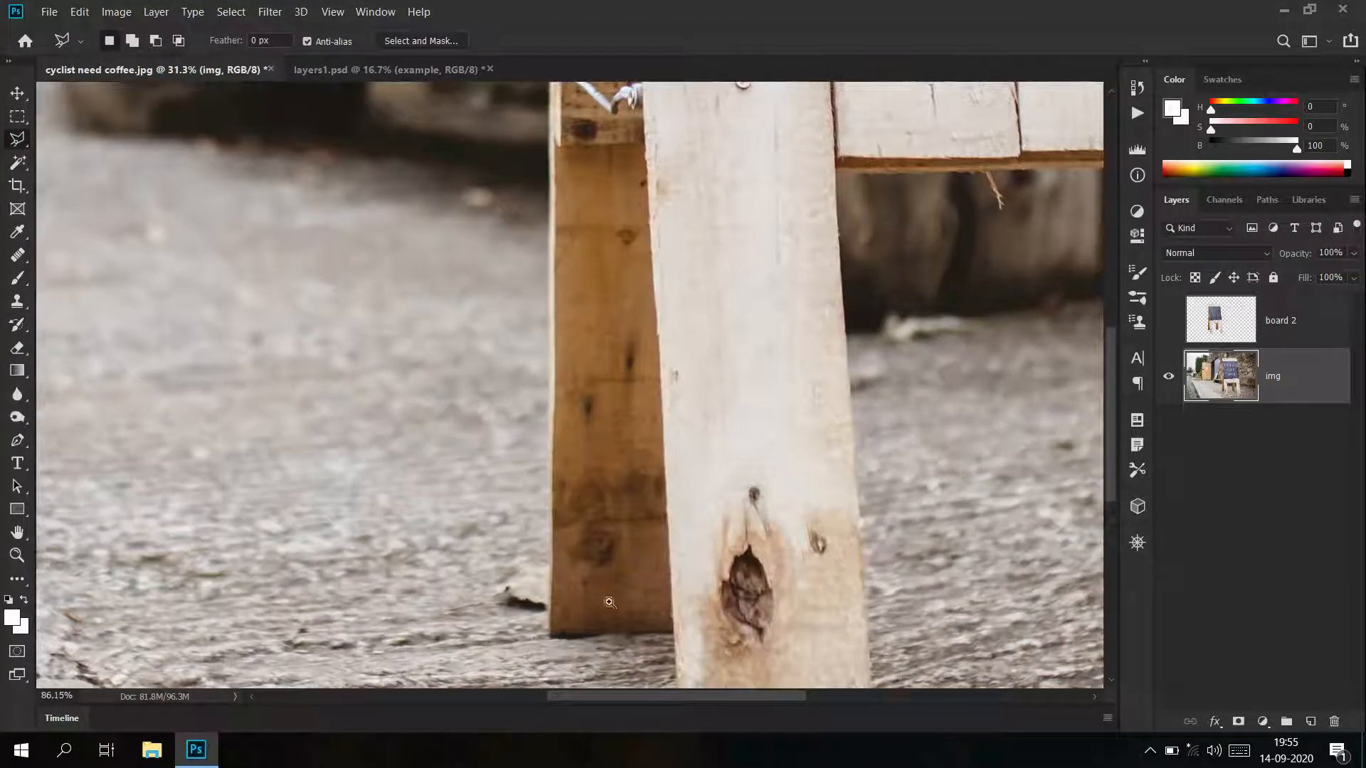
left_click(548, 635)
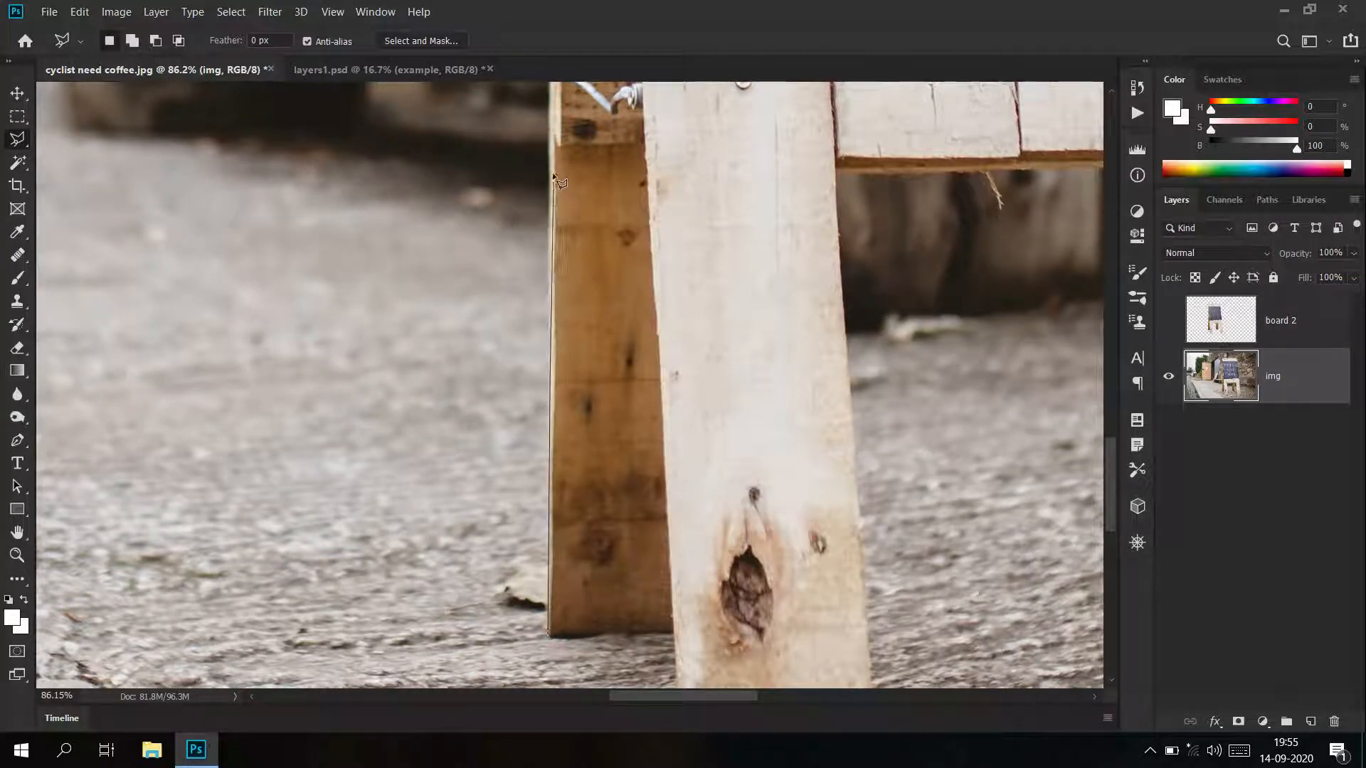
mouse_move(552, 90)
left_mouse_down()
mouse_move(519, 612)
mouse_move(572, 391)
left_mouse_up()
scroll(525, 590, "up", 8)
left_click(520, 462)
left_click(488, 458)
left_click(472, 428)
left_click(474, 377)
left_click(497, 361)
left_click(524, 355)
Continue the lasso outline up the original board's left edge and across the board at the NEED lettering
left_click_drag(538, 105, 567, 574)
mouse_move(566, 135)
left_mouse_down()
mouse_move(549, 268)
mouse_move(500, 269)
left_mouse_up()
left_click(525, 478)
key("BackSpace")
left_click_drag(579, 220, 579, 451)
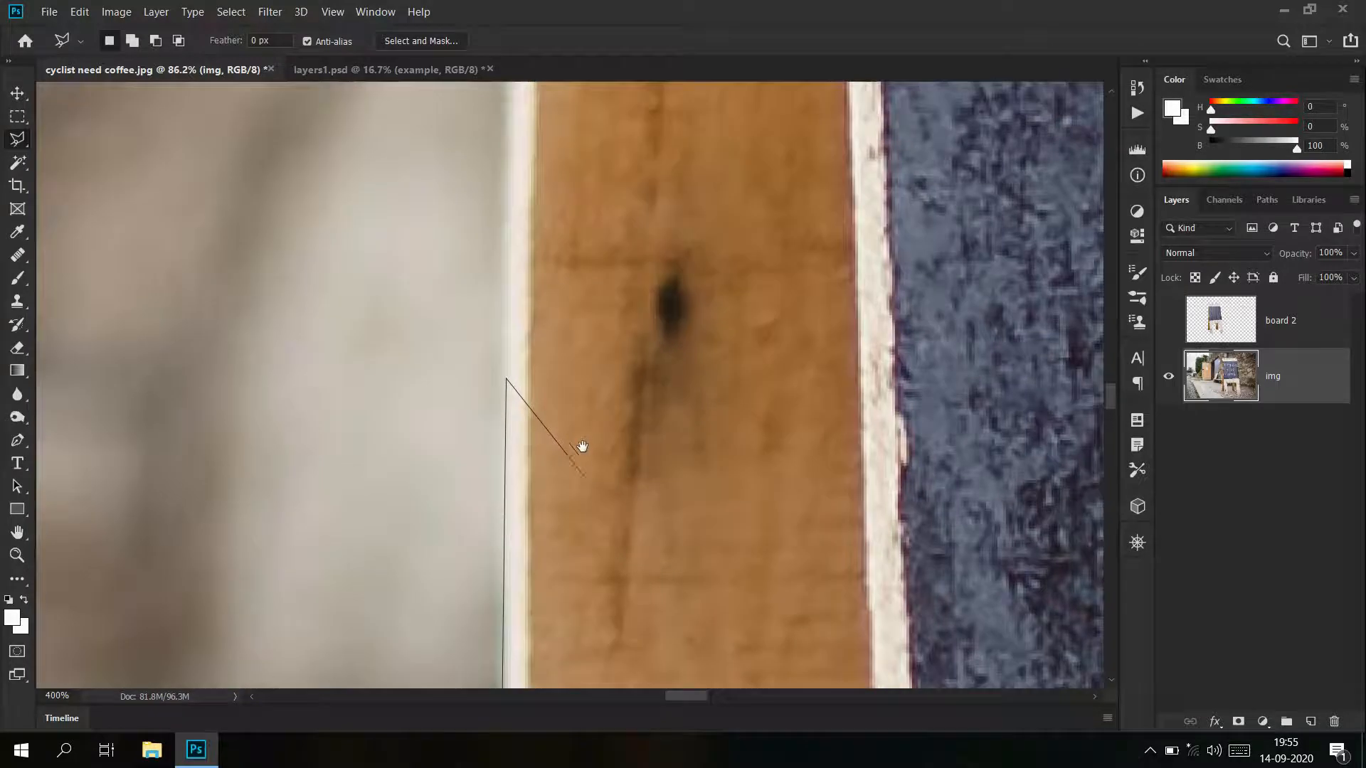
scroll(524, 140, "down", 5)
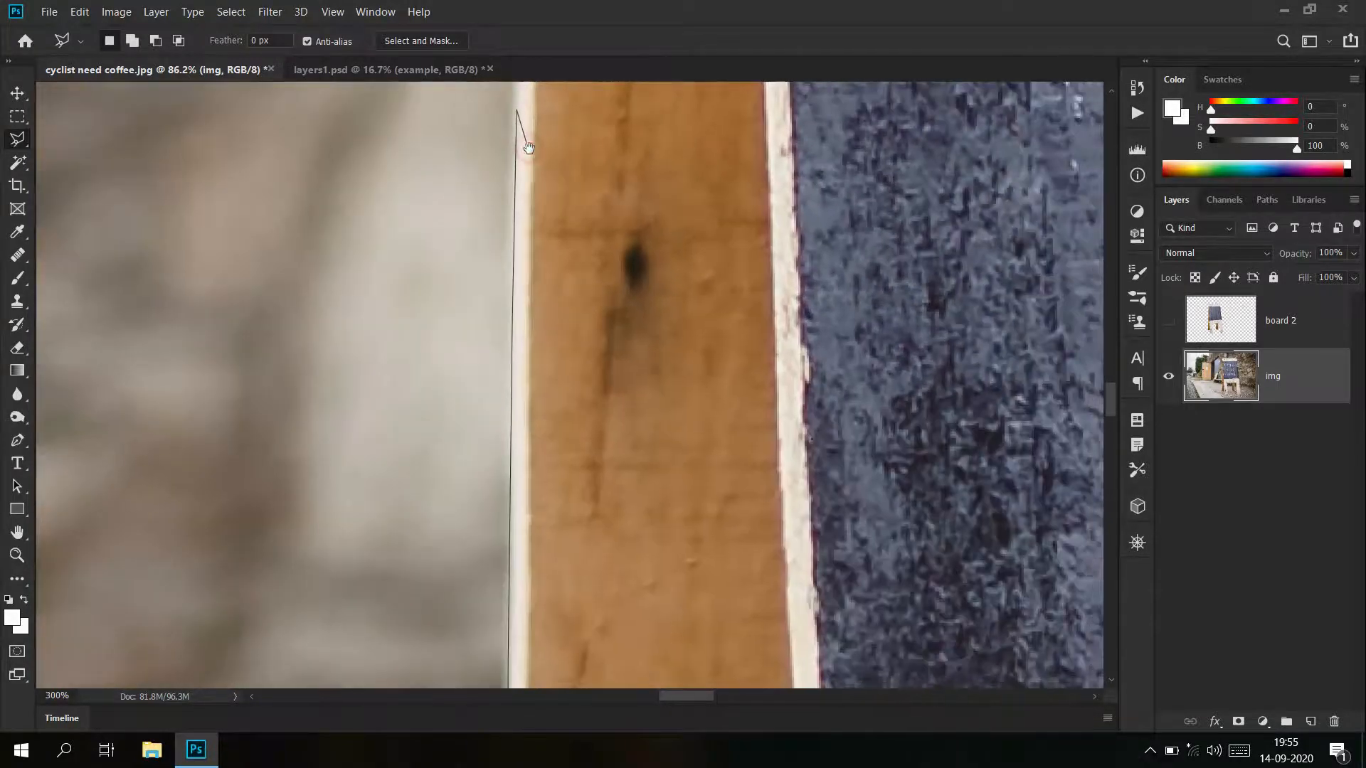
left_click_drag(611, 218, 622, 560)
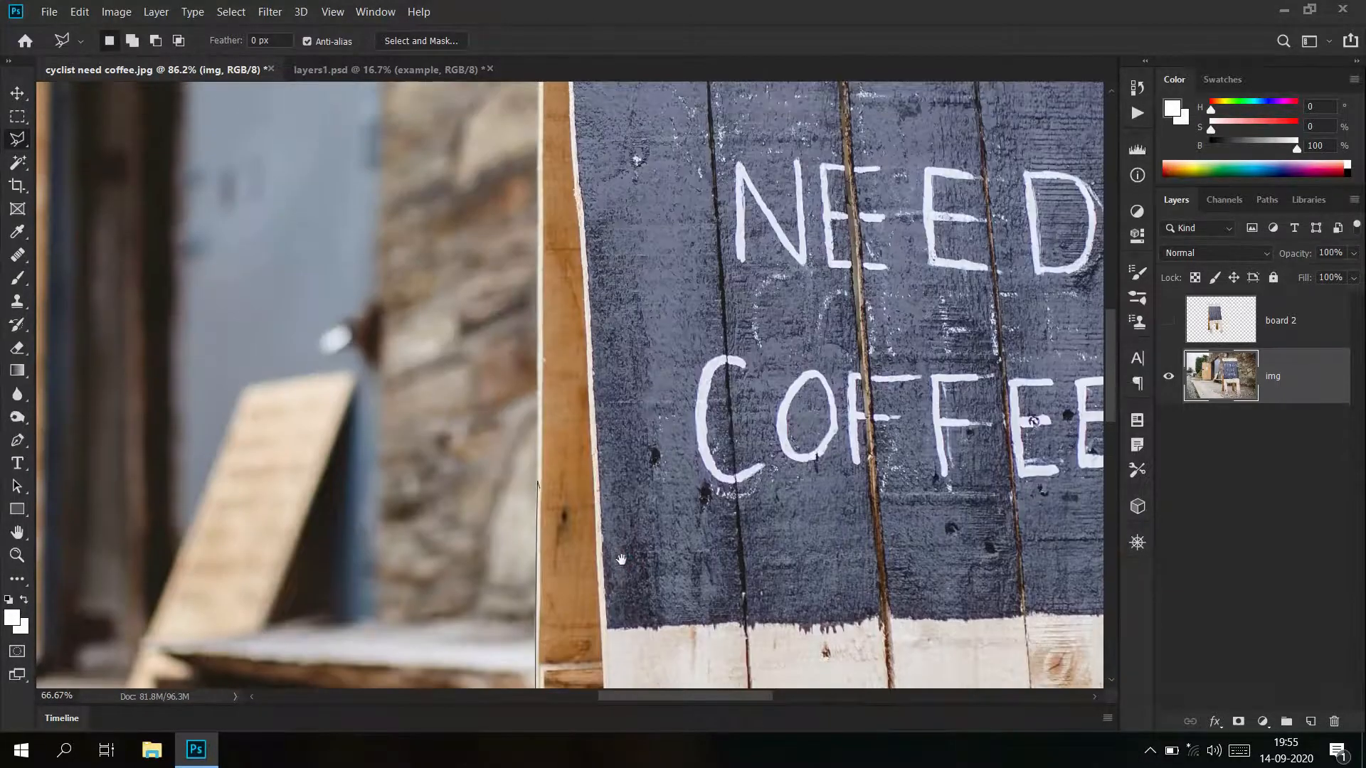
left_click(539, 175)
left_click(641, 169)
left_click_drag(918, 206, 618, 95)
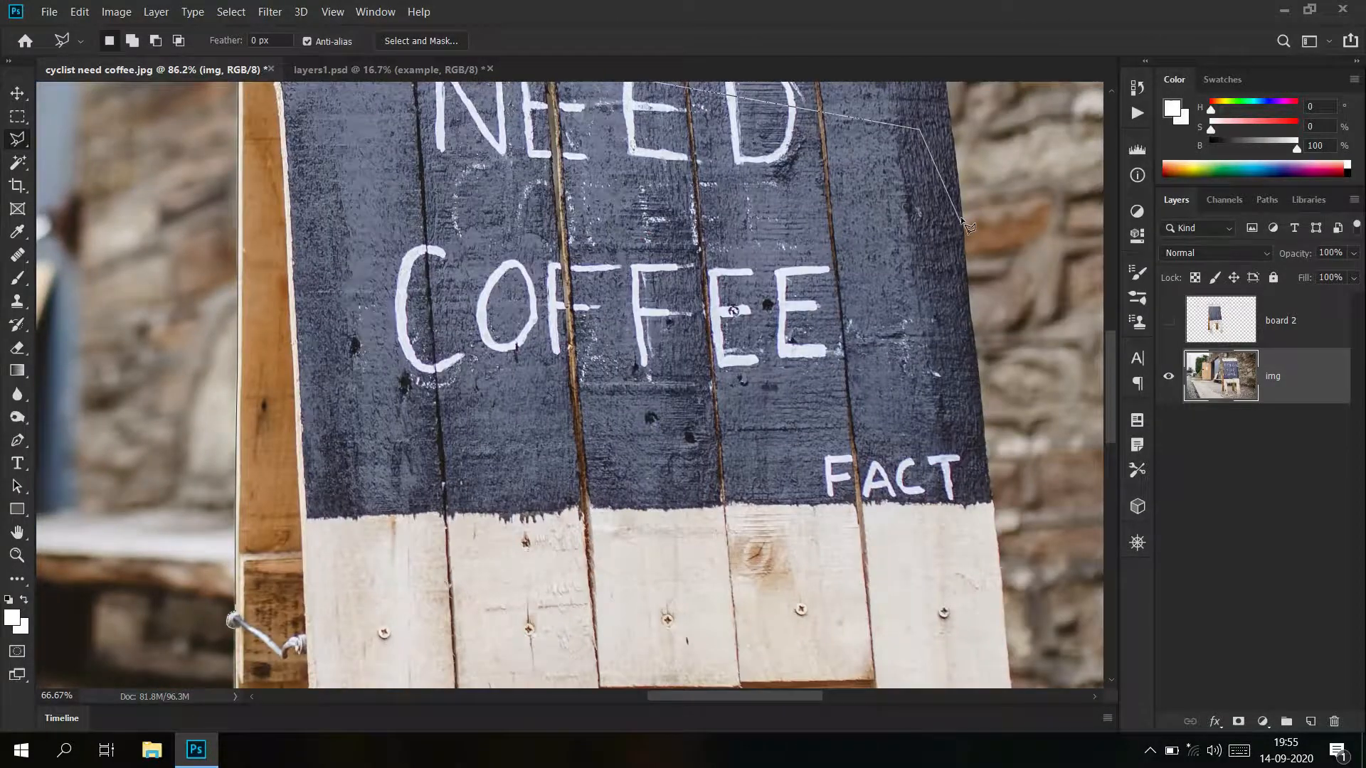
Close the lasso selection loosely around the original board's right side and below its legs
key("ctrl+minus")
key("ctrl+minus")
left_click_drag(962, 216, 1066, 343)
left_click(514, 114)
left_click(851, 109)
left_click_drag(926, 647, 862, 233)
left_click(910, 466)
left_click(854, 626)
left_click(514, 629)
double_click(467, 548)
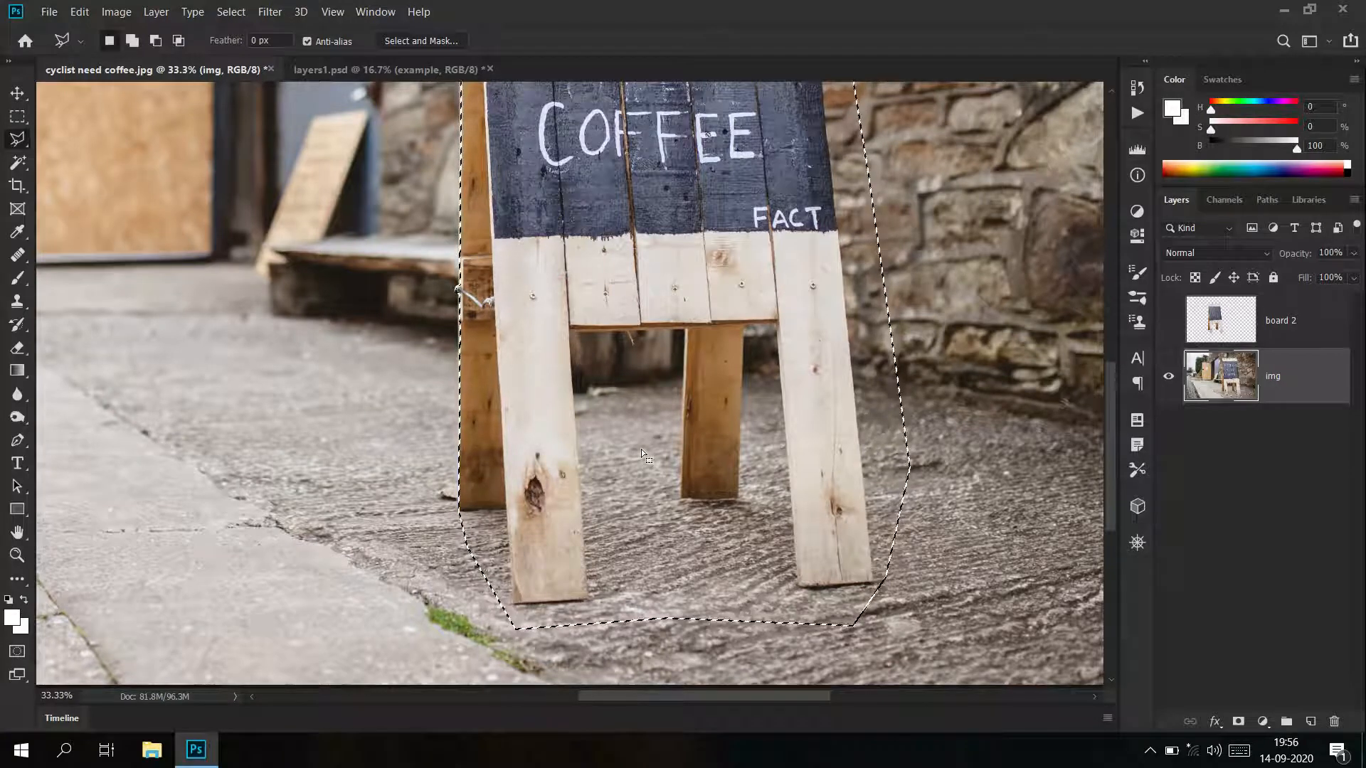
Copy the selected board to a new layer placed above board 2 and make board 2 visible again
key("ctrl+j")
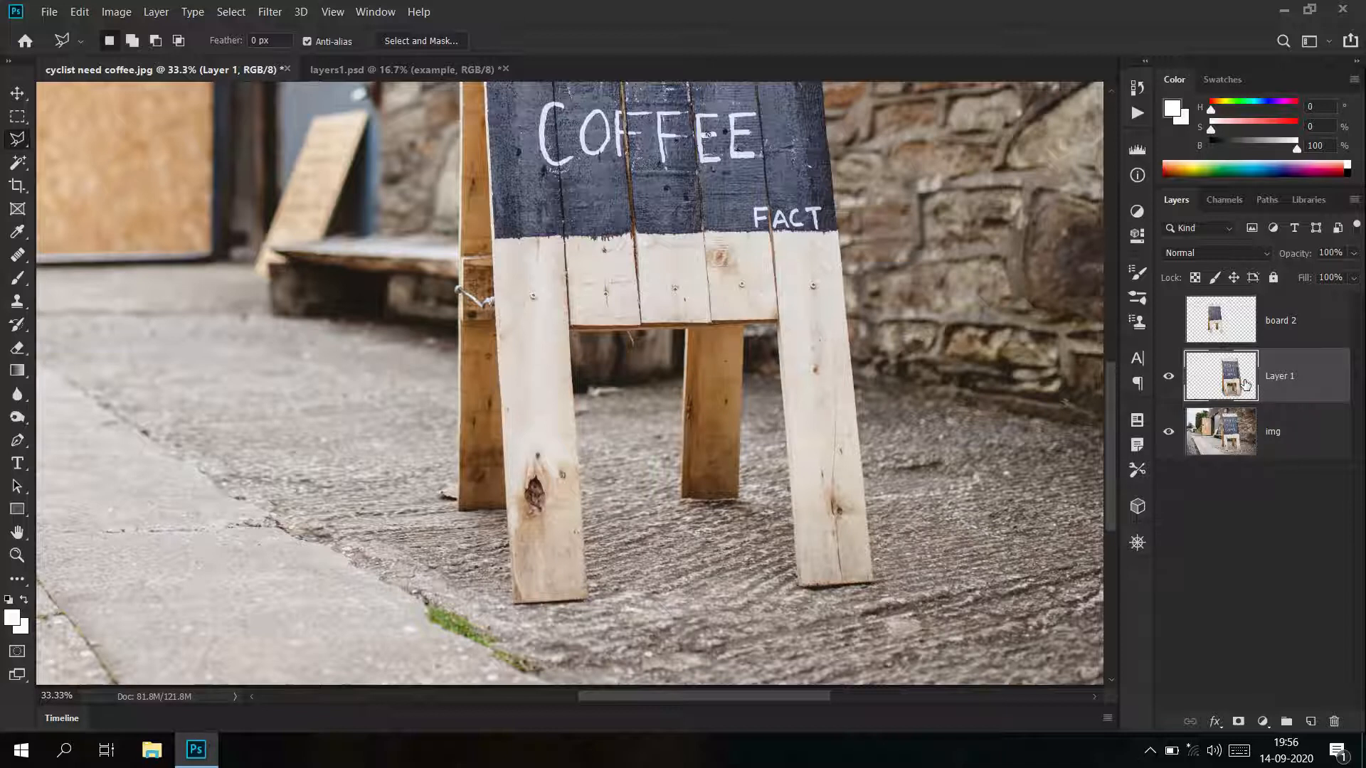
left_click_drag(1245, 385, 1247, 305)
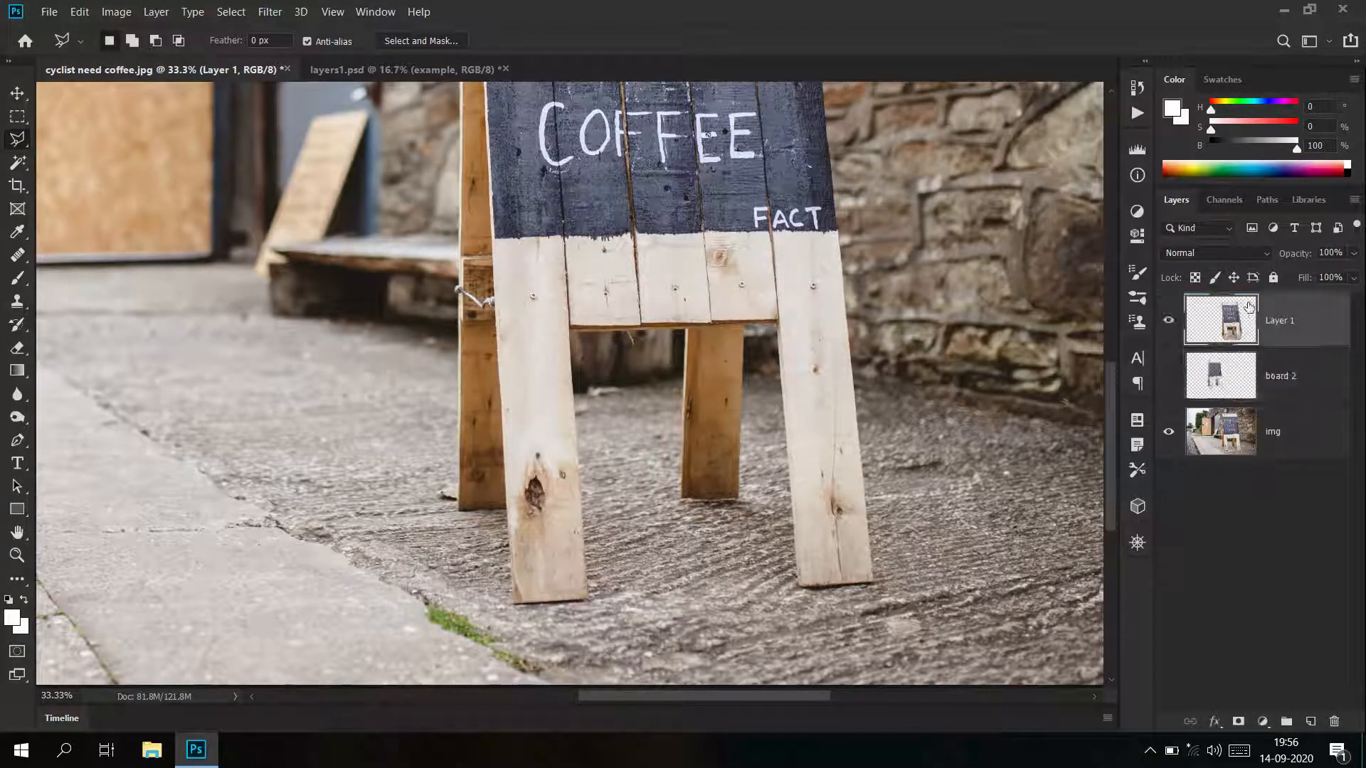
left_click(1170, 380)
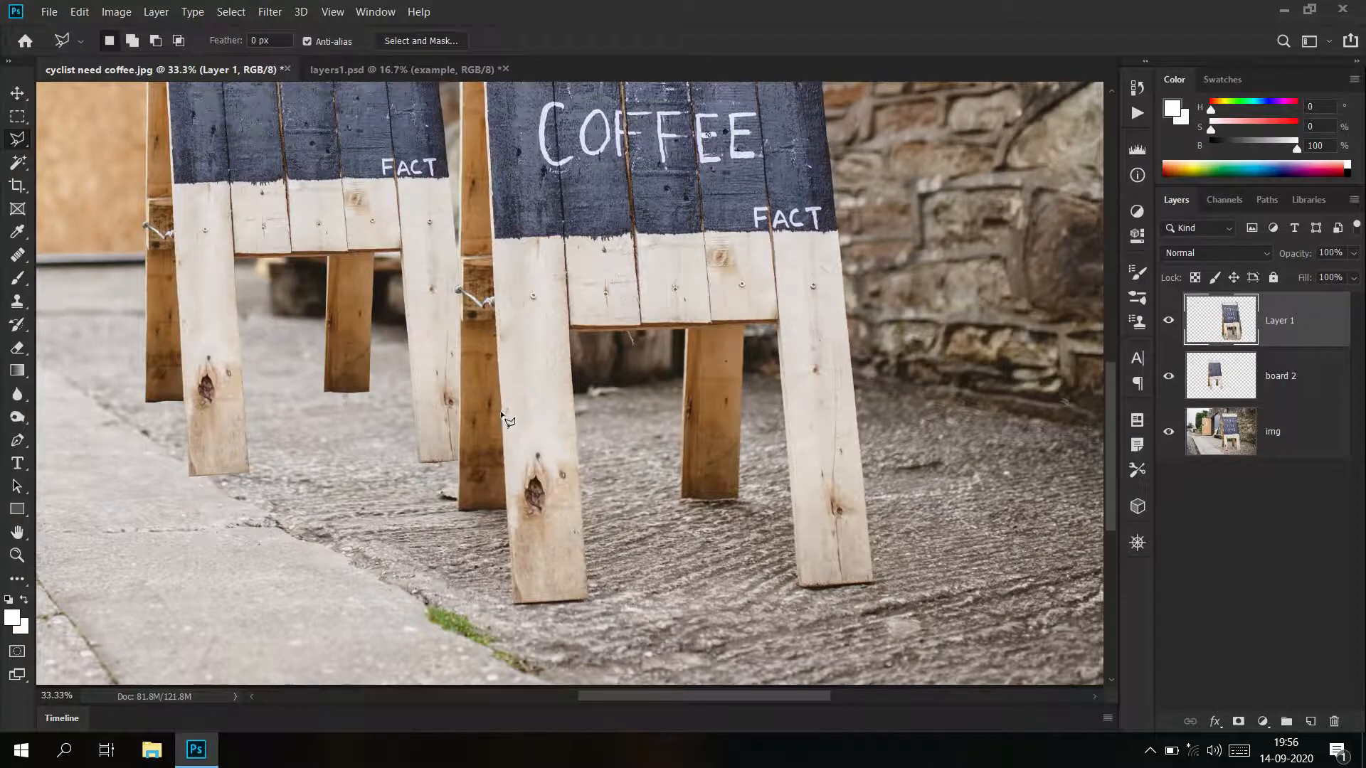
Nudge the board 2 layer slightly right so the smaller board tucks behind the original one
left_click_drag(507, 419, 419, 414)
left_click_drag(523, 338, 568, 452)
mouse_move(627, 416)
left_mouse_down()
mouse_move(569, 416)
mouse_move(619, 436)
left_mouse_up()
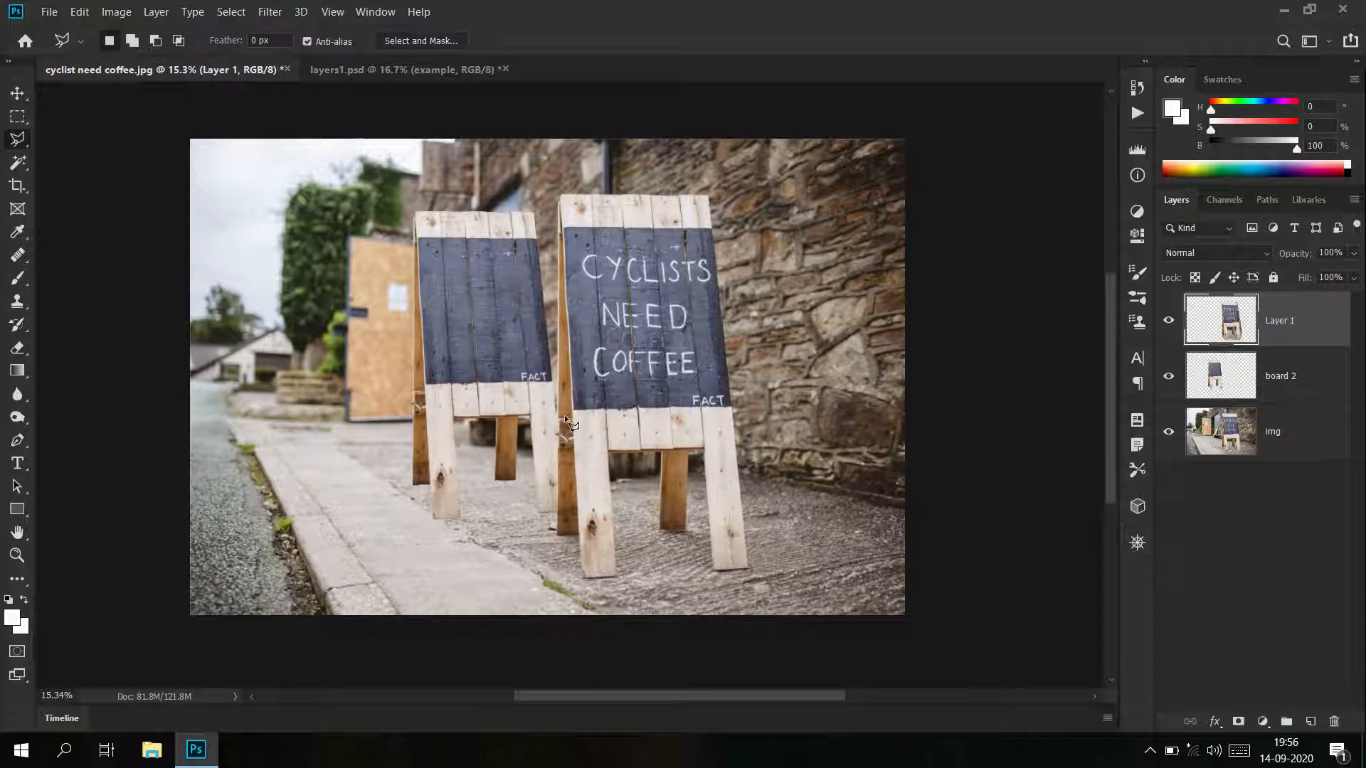
left_click(17, 92)
right_click(489, 298)
left_click(513, 329)
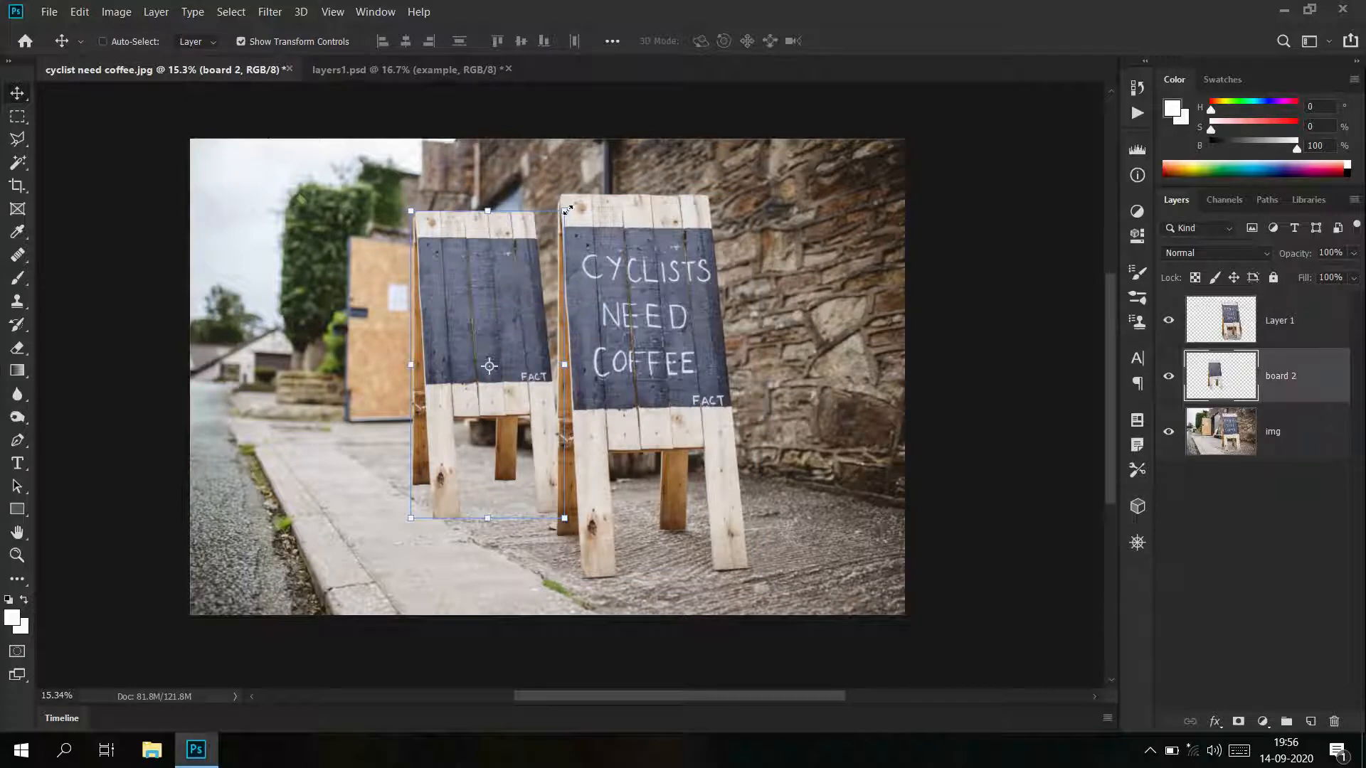
left_click(524, 277)
key("shift+Right")
key("shift+Right")
key("shift+Right")
key("shift+Right")
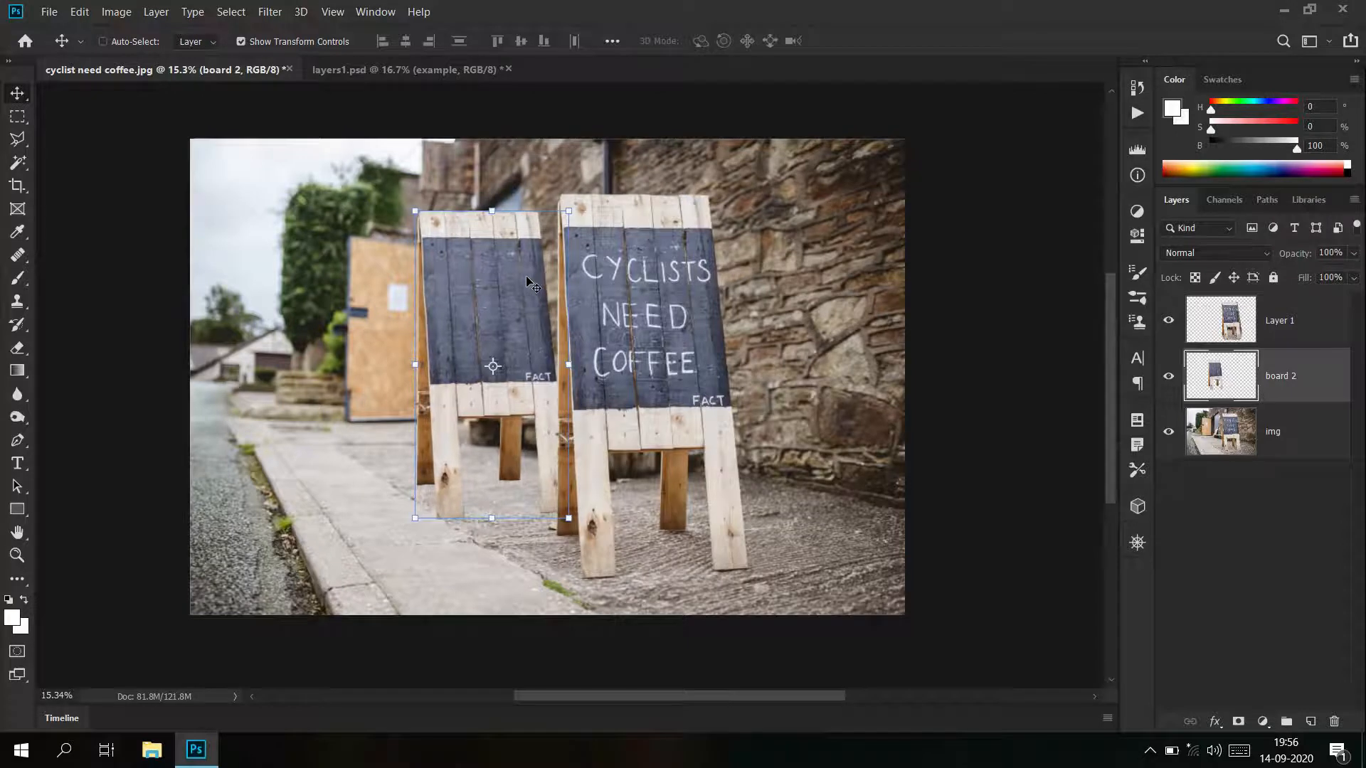
key("Left")
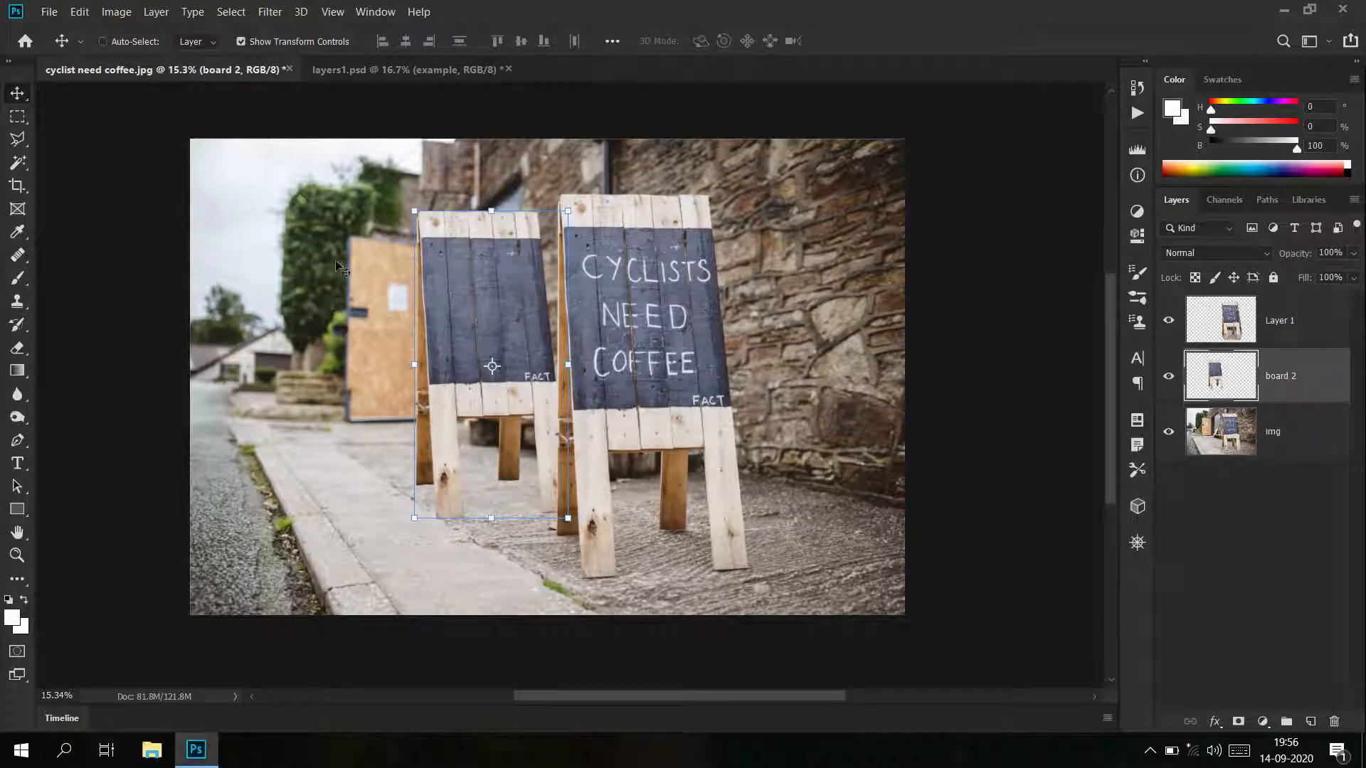
key("shift+Left")
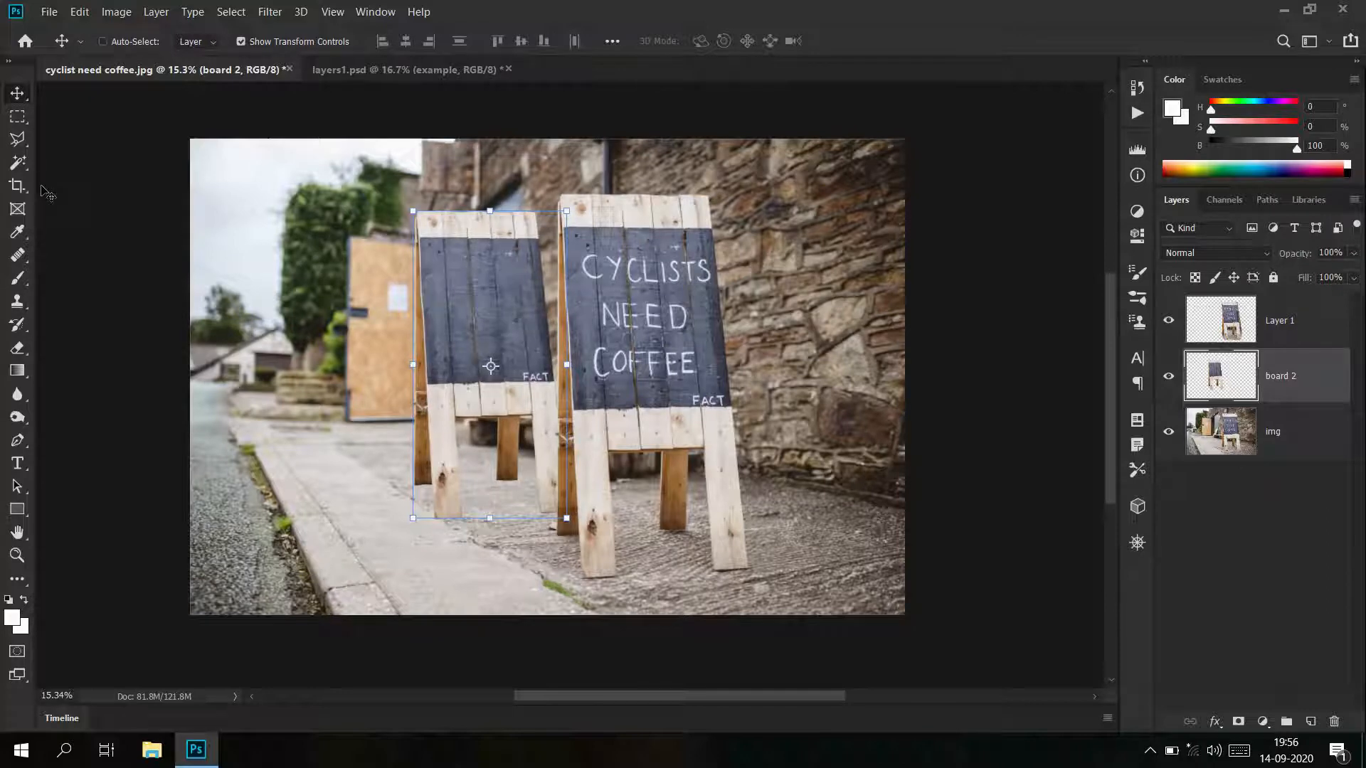
Paint a white freehand zigzag across the blank board on the board 2 layer with the 20 px Brush, and undo it
left_click(20, 118)
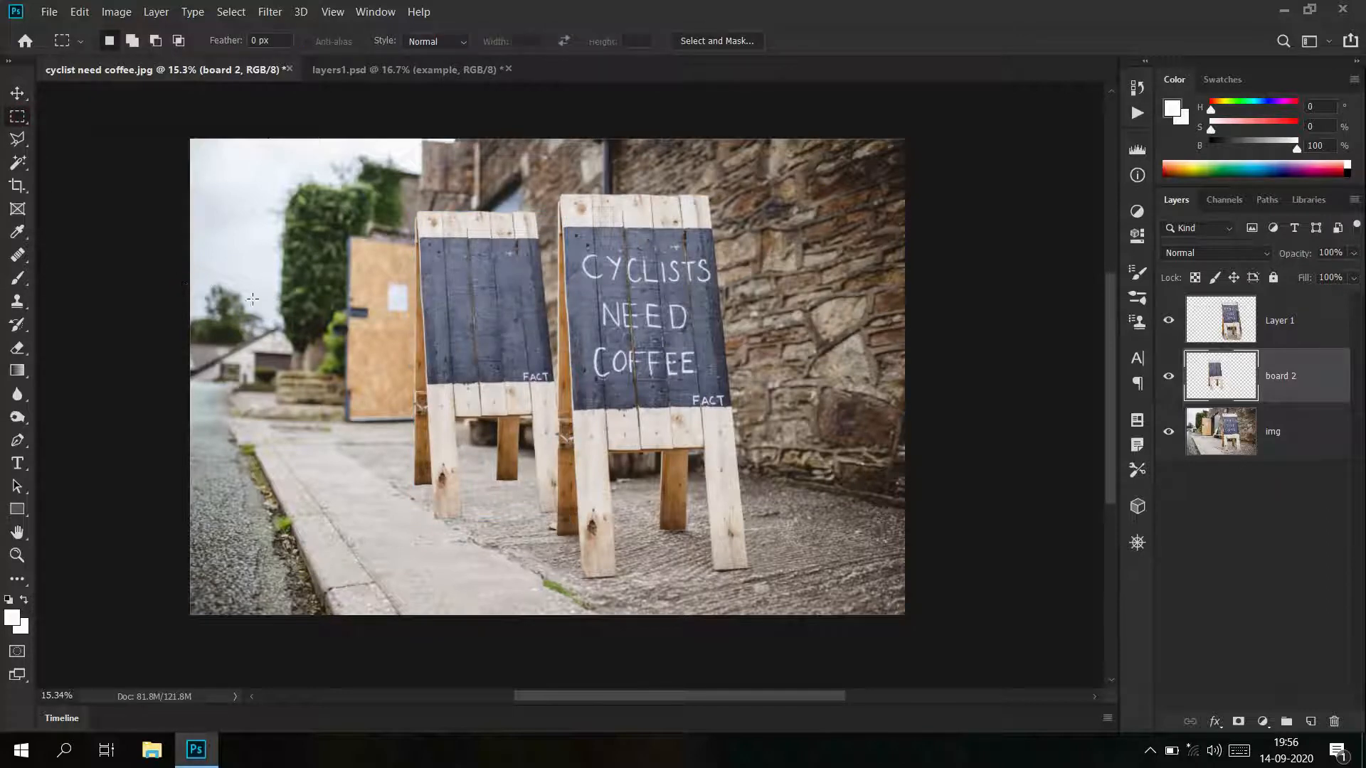
left_click_drag(498, 332, 555, 390)
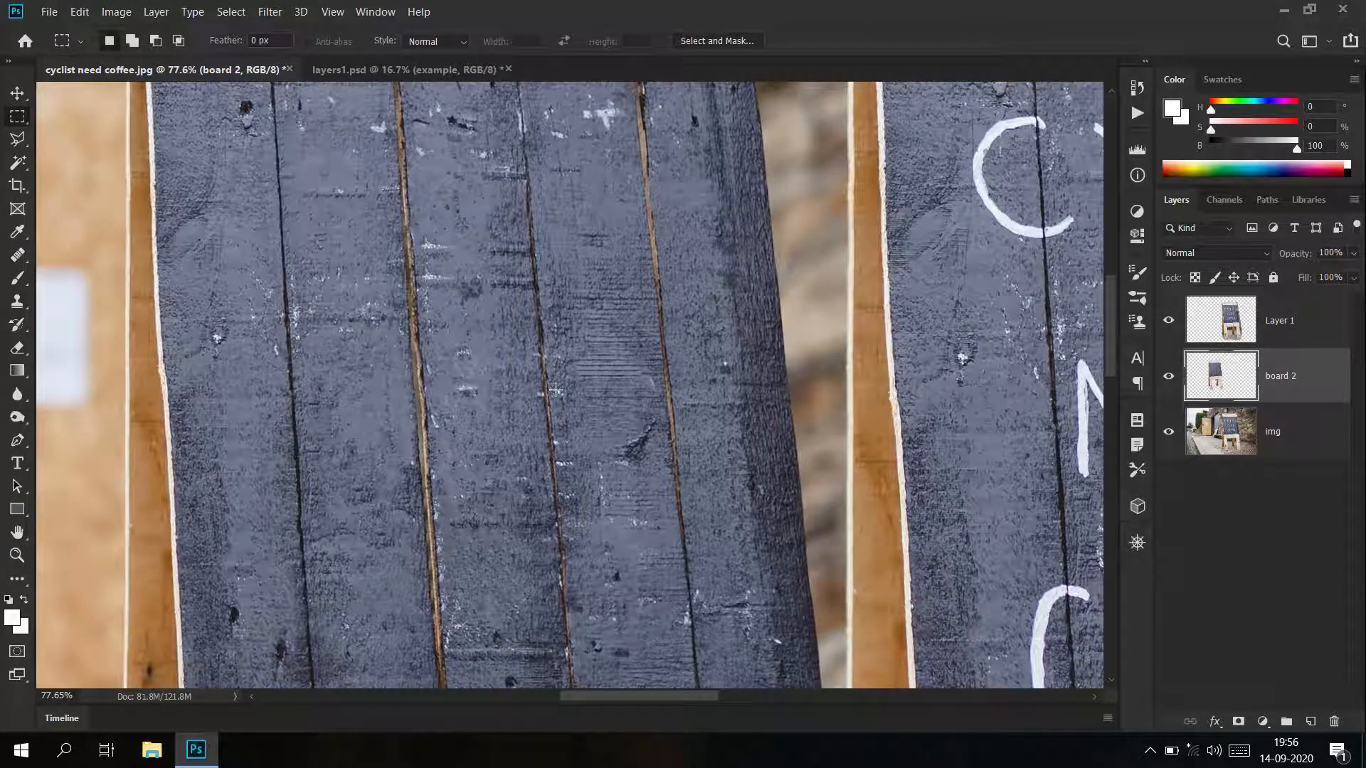
scroll(801, 436, "right", 5)
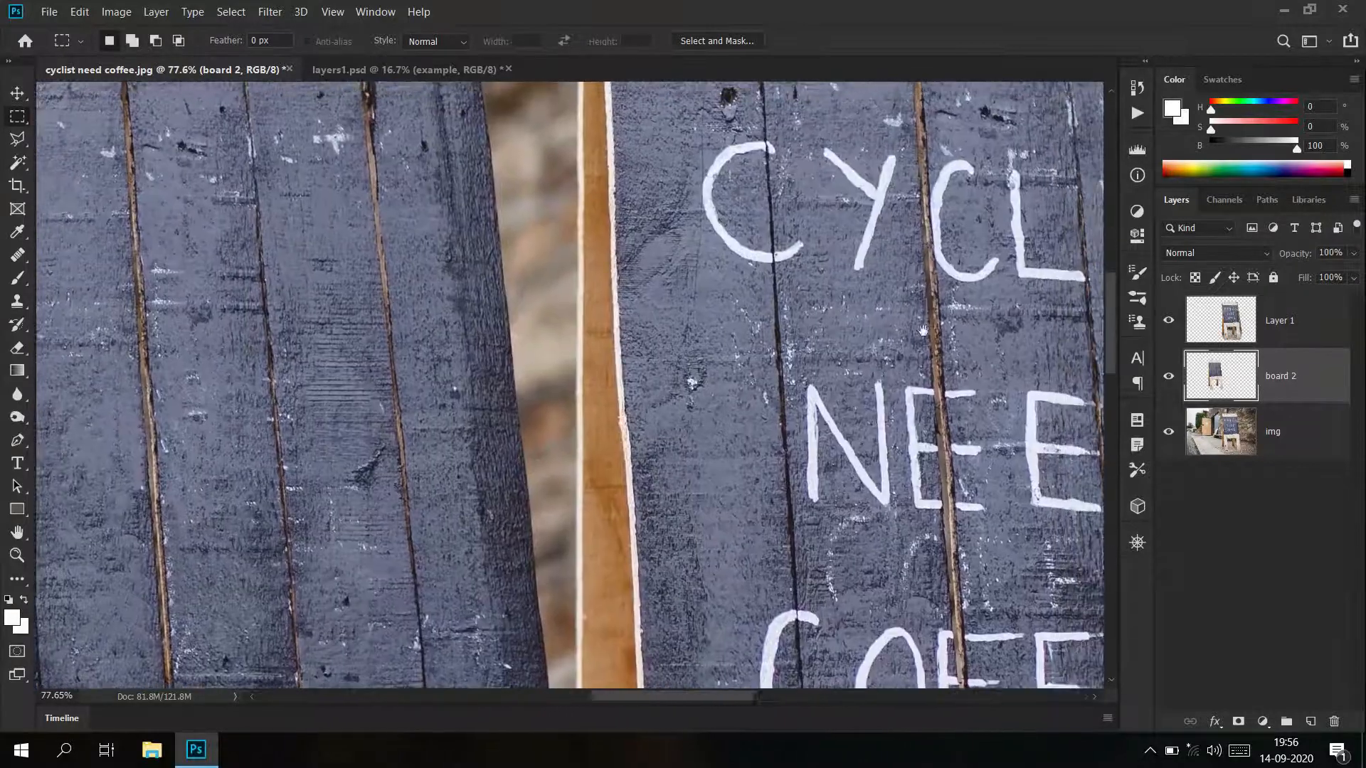
scroll(847, 377, "left", 6)
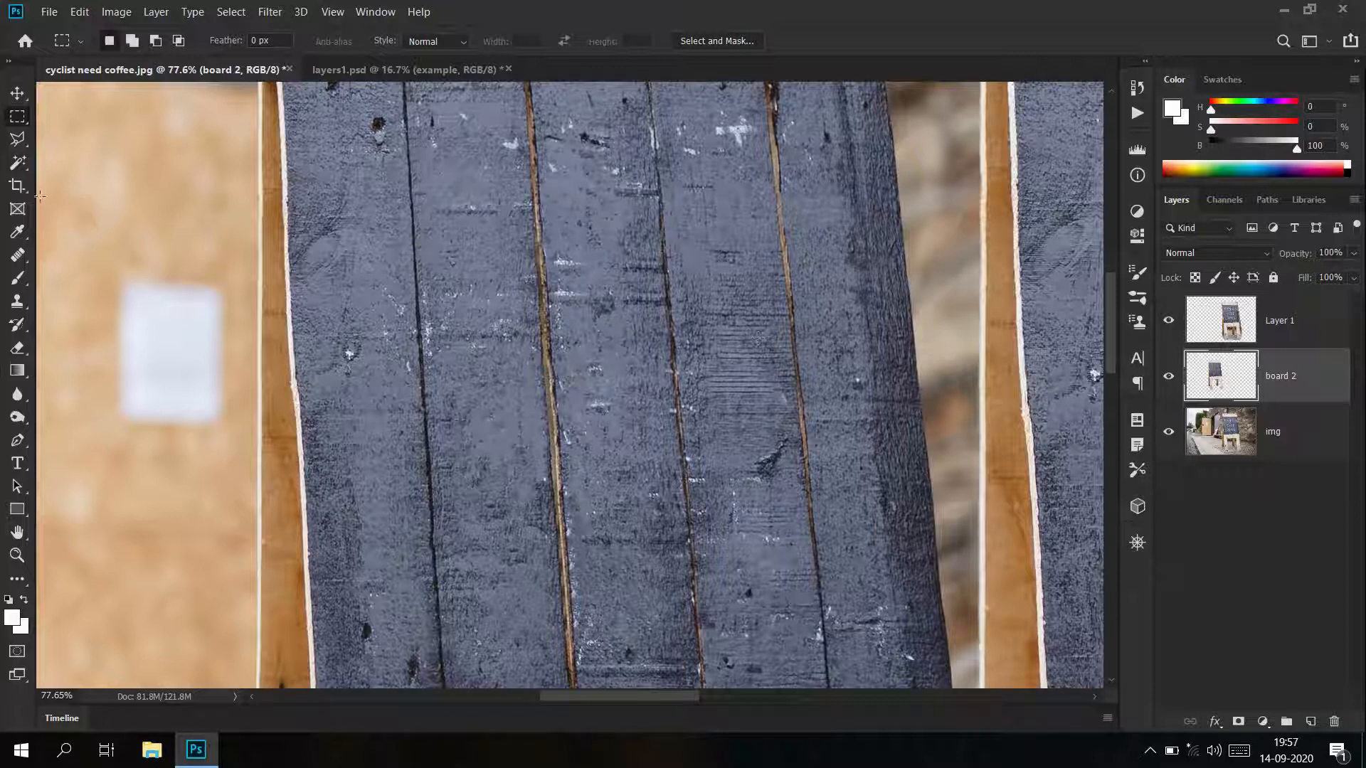
left_click(14, 280)
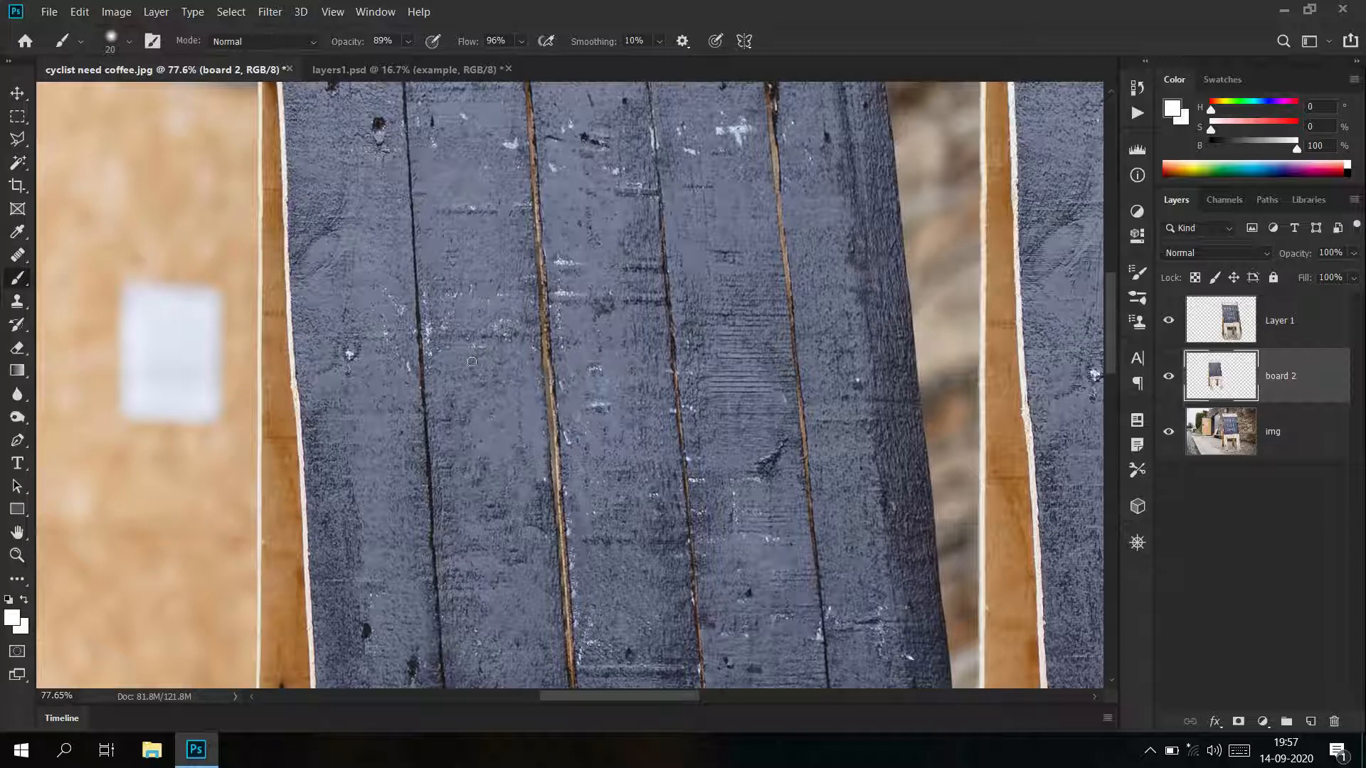
mouse_move(355, 285)
left_mouse_down()
mouse_move(601, 148)
mouse_move(416, 392)
mouse_move(690, 530)
left_mouse_up()
left_click_drag(678, 589, 871, 580)
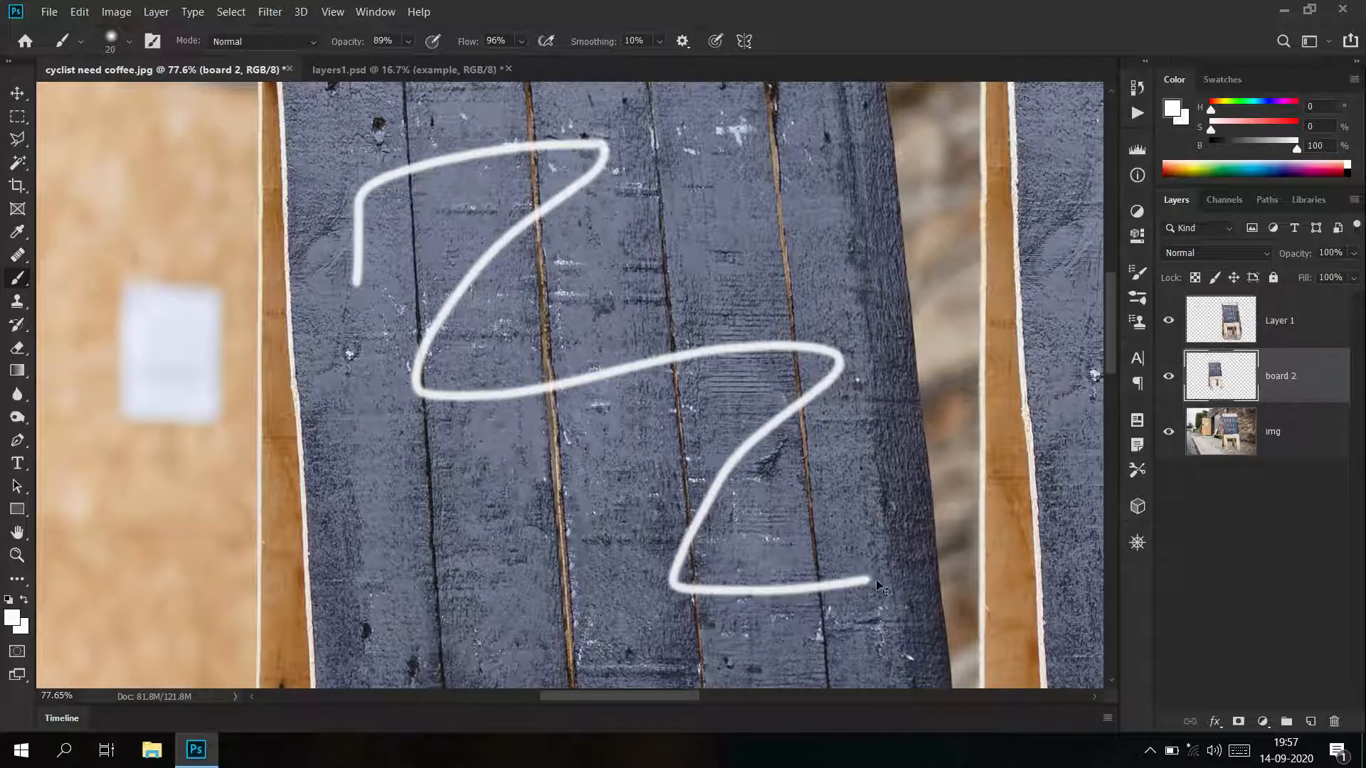
key("ctrl+z")
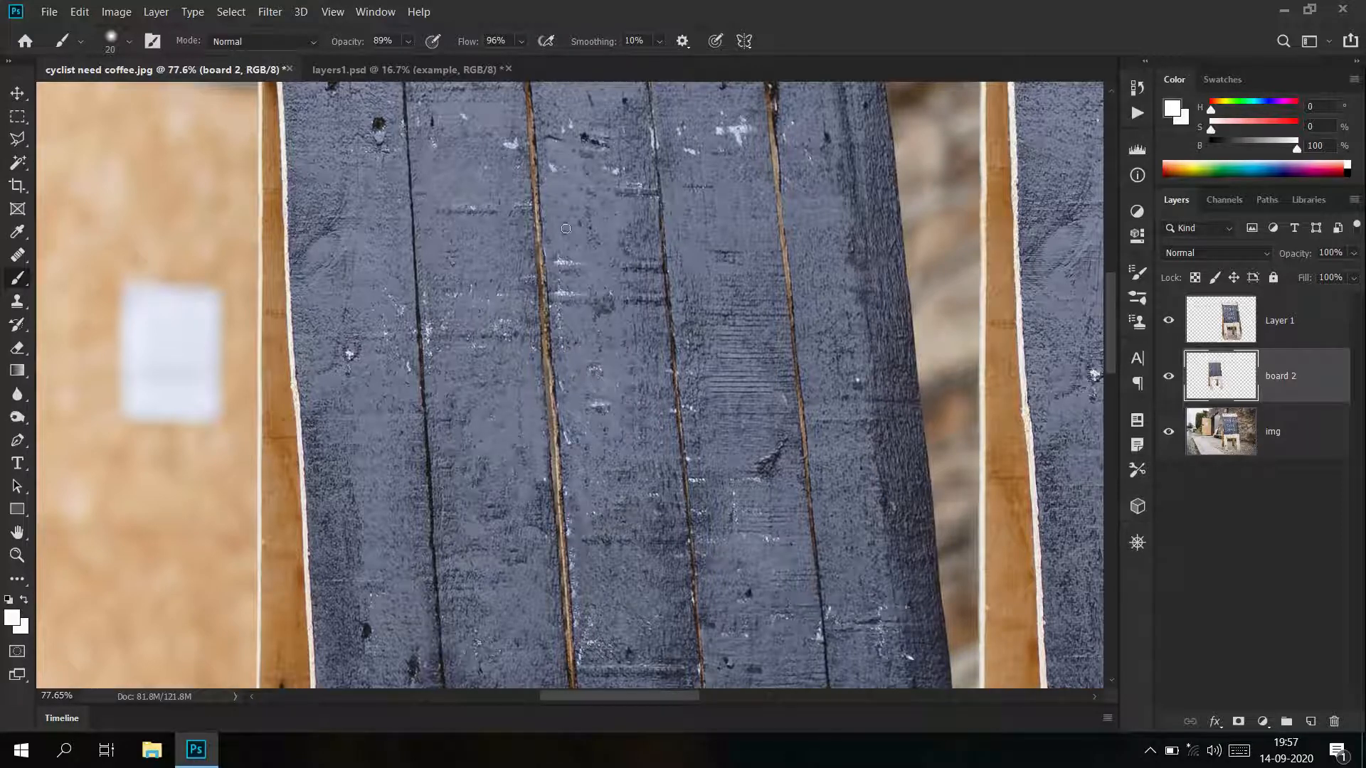
Switch to the layers1.psd document to view the finished example with lettering on both boards
left_click(463, 69)
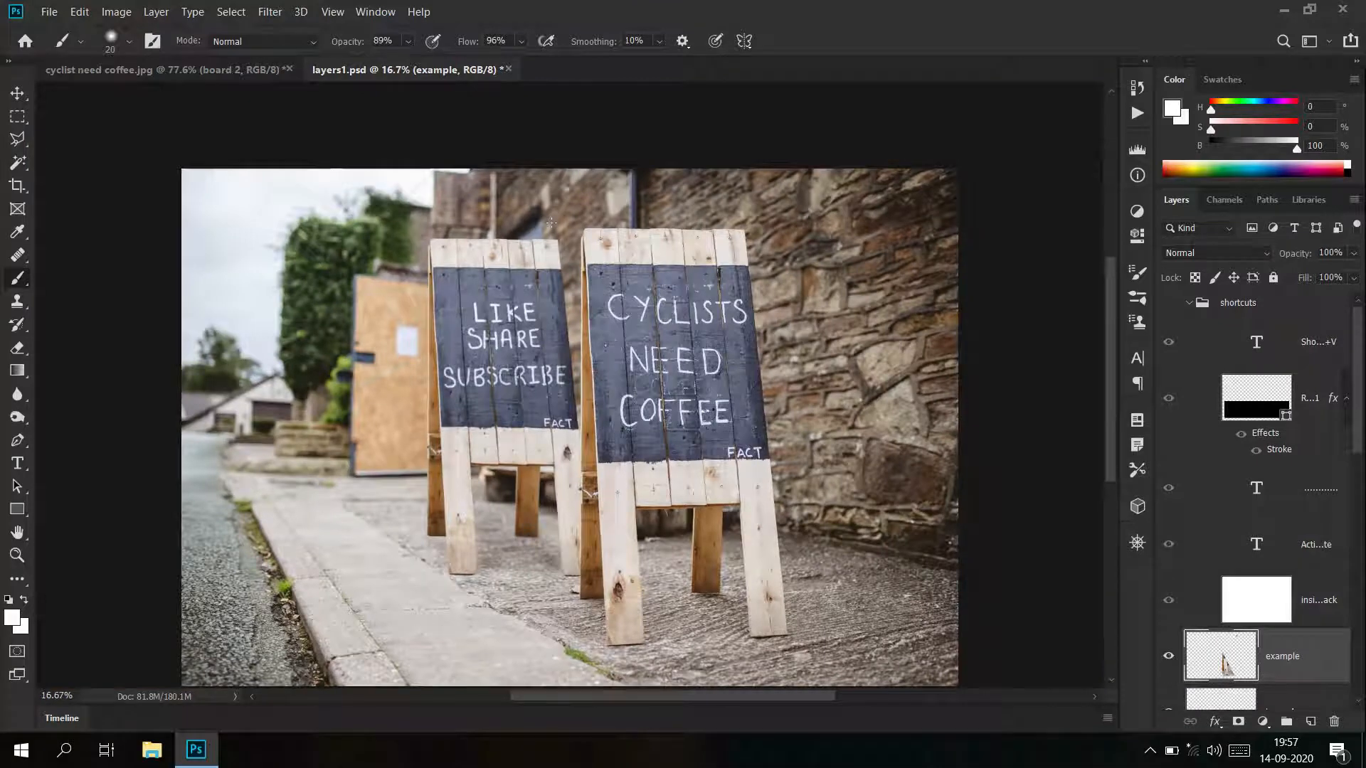
Return to the cyclist need coffee.jpg document and create a new layer named "like share subs" directly above board 2
key("ctrl+Tab")
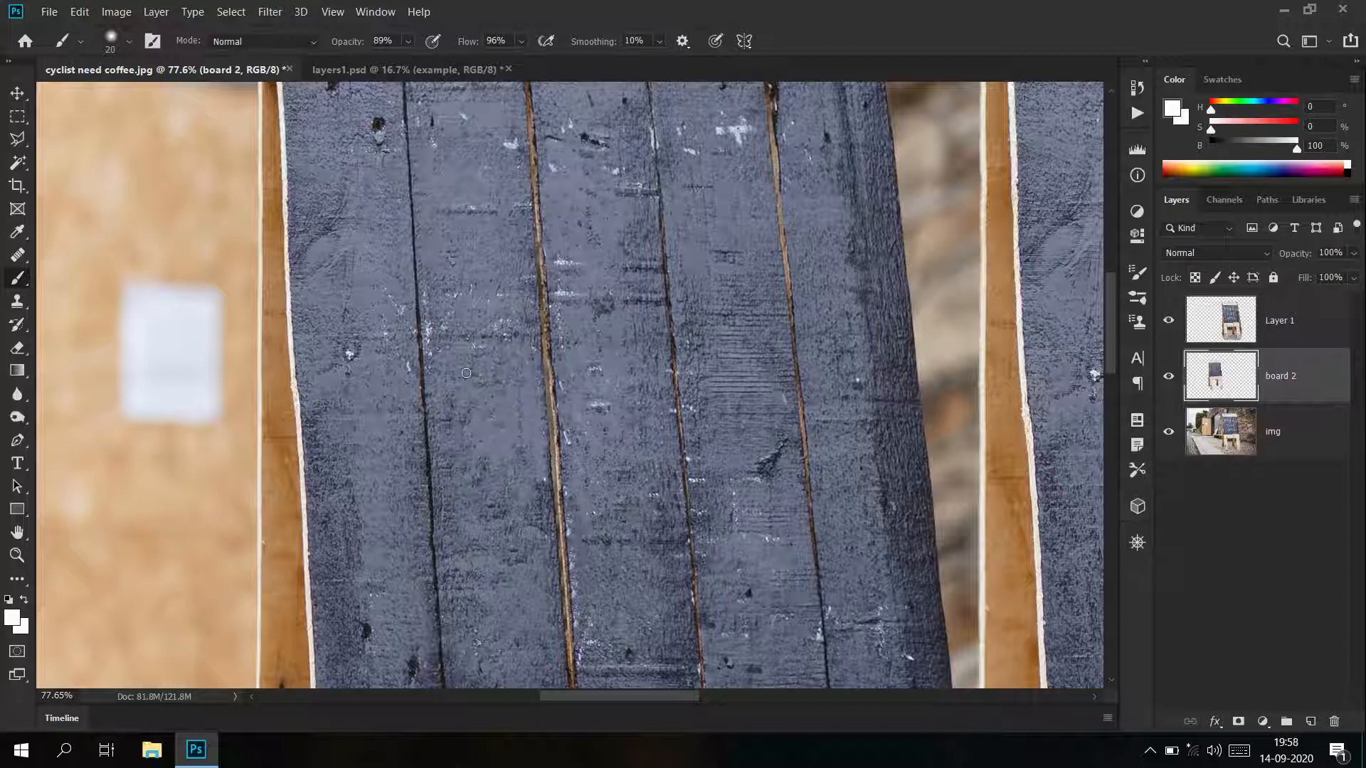
left_click(1356, 200)
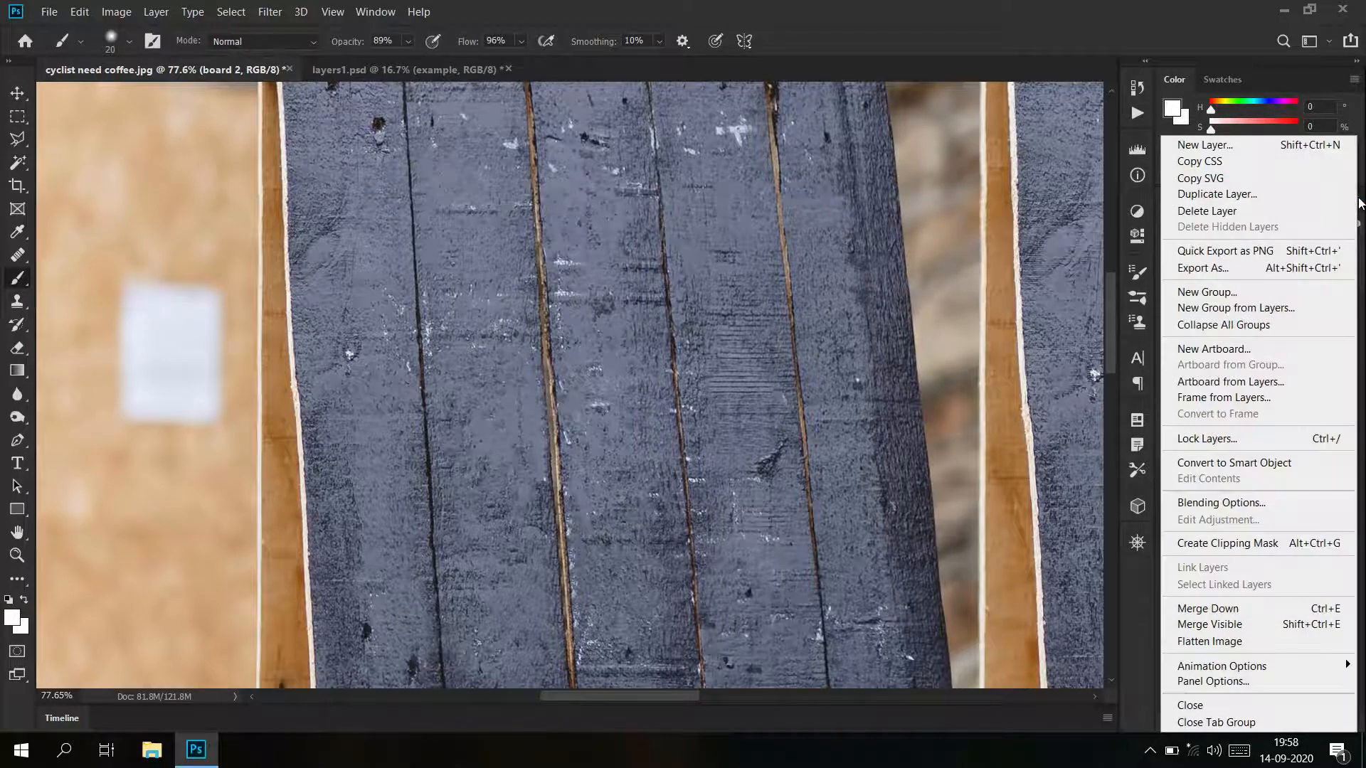
left_click(1286, 152)
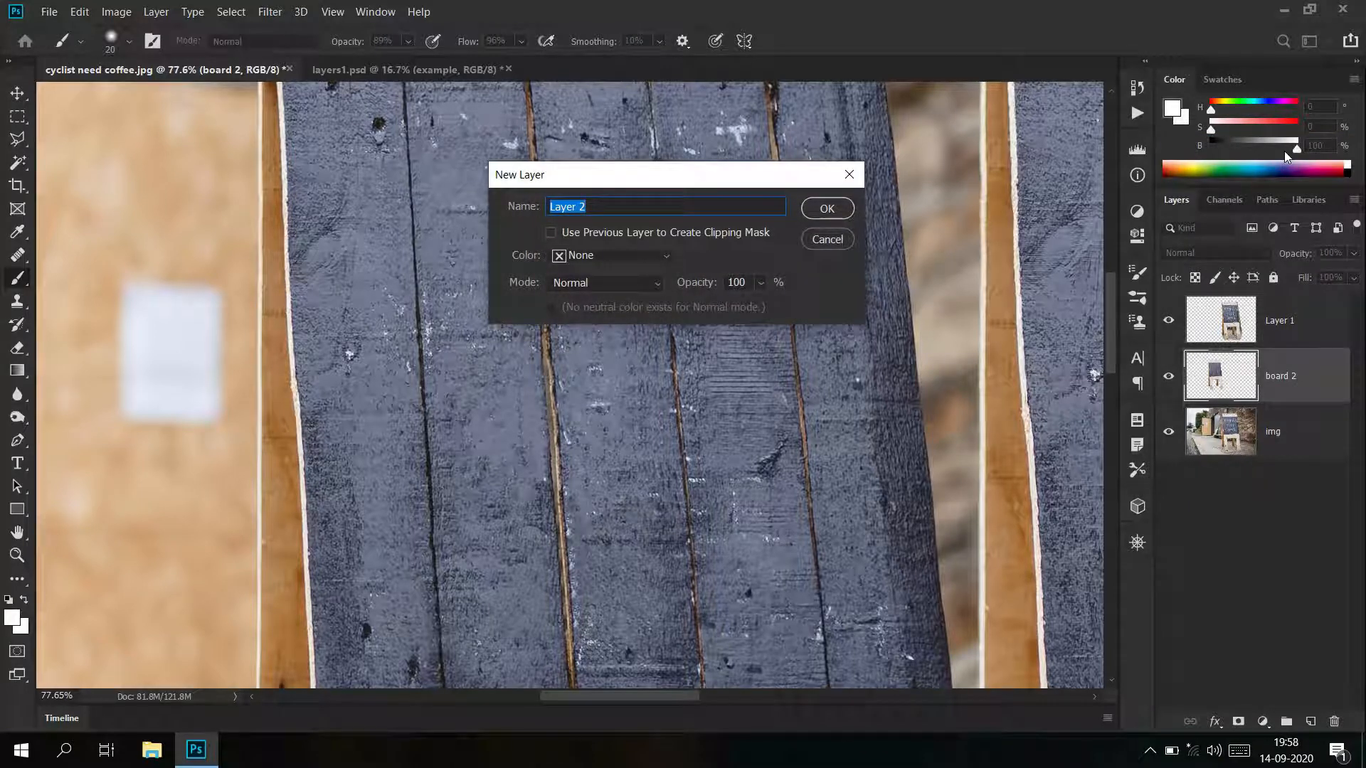
key("BackSpace")
type("like share su")
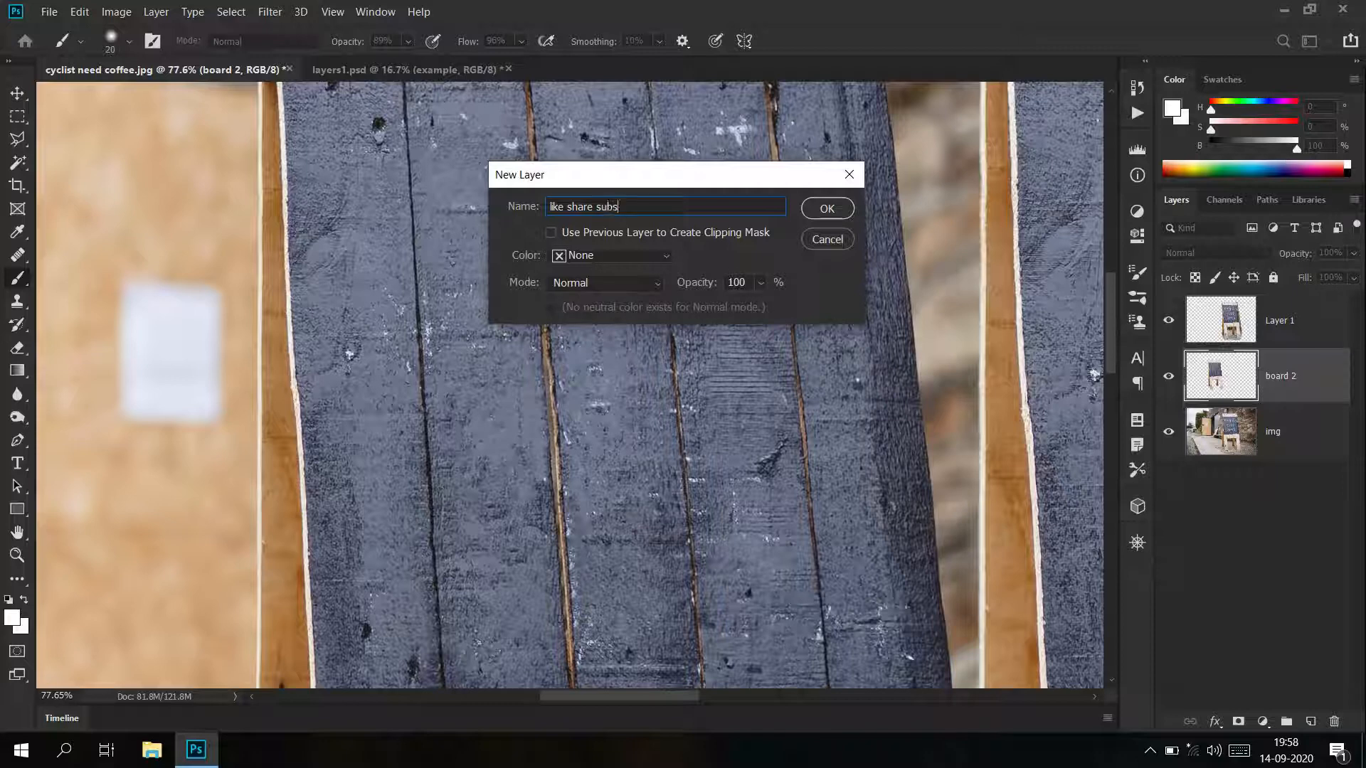
type("bs")
left_click(826, 208)
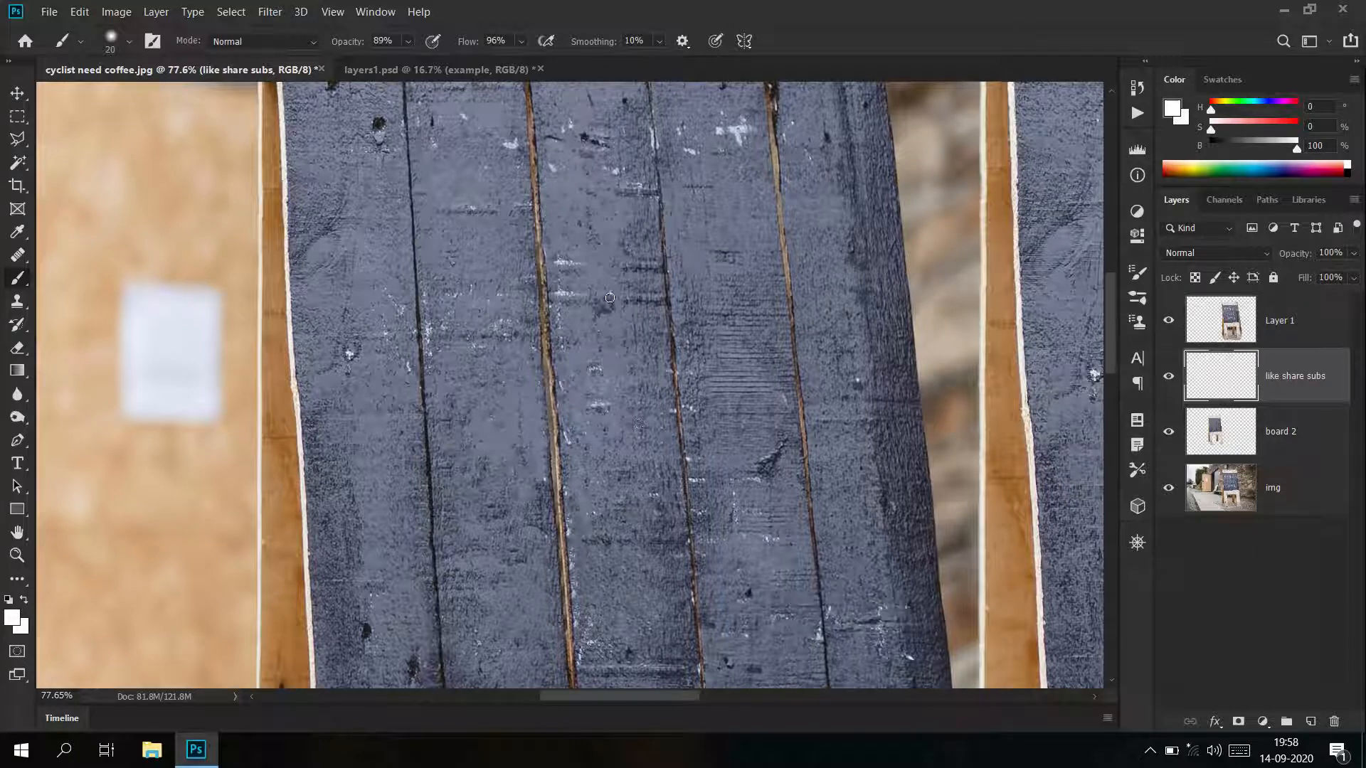
Set both the opacity and the flow of the Brush to 100%
scroll(468, 246, "up", 3)
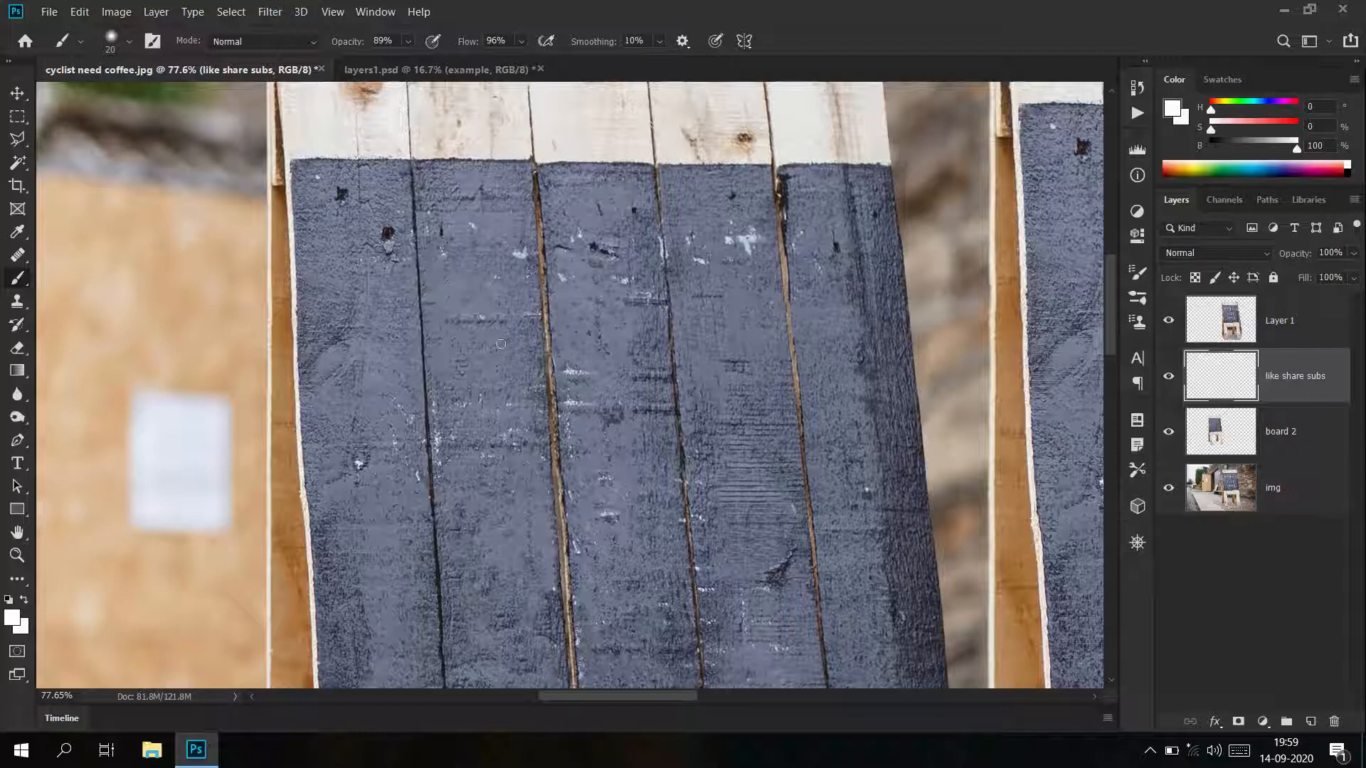
left_click(408, 41)
left_click_drag(425, 63, 436, 62)
left_click(521, 41)
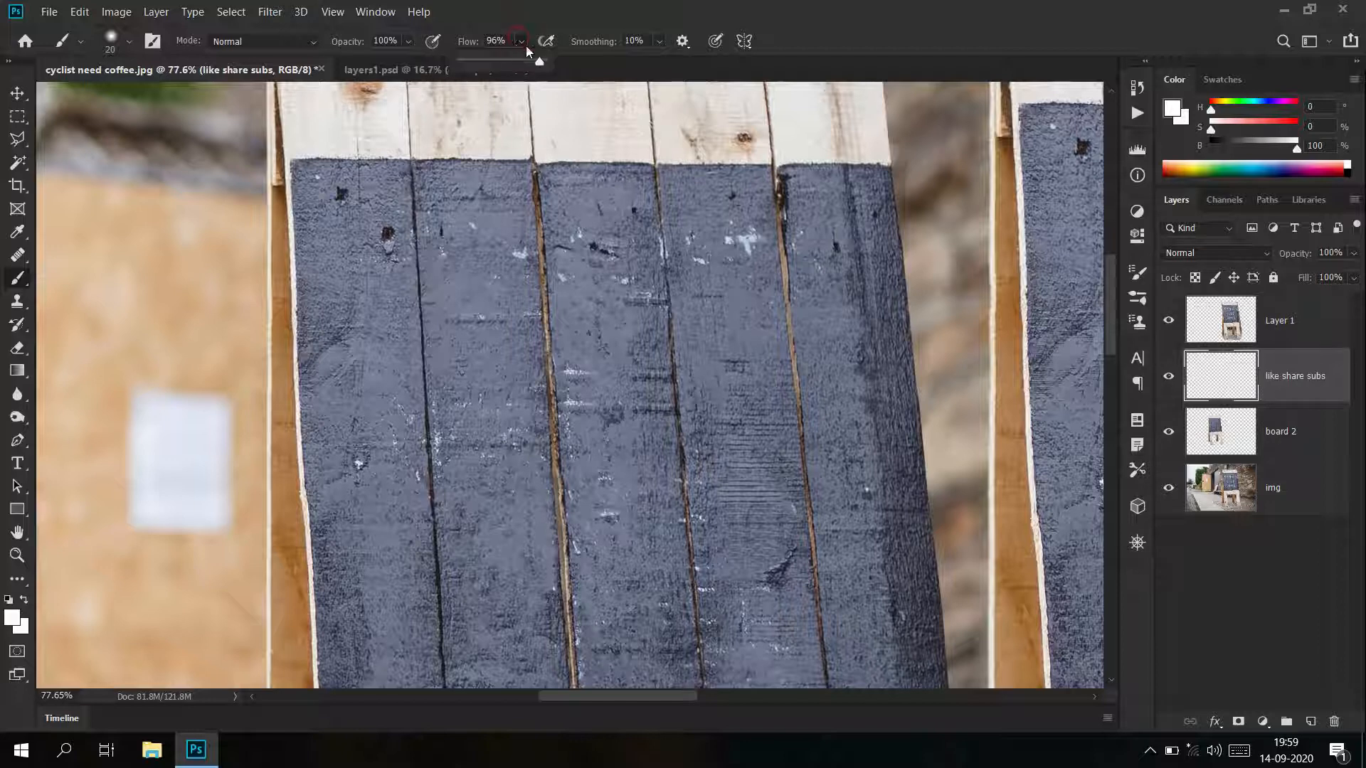
left_click_drag(548, 73, 556, 67)
left_click(501, 319)
mouse_move(500, 319)
left_mouse_down()
mouse_move(510, 407)
mouse_move(564, 406)
left_mouse_up()
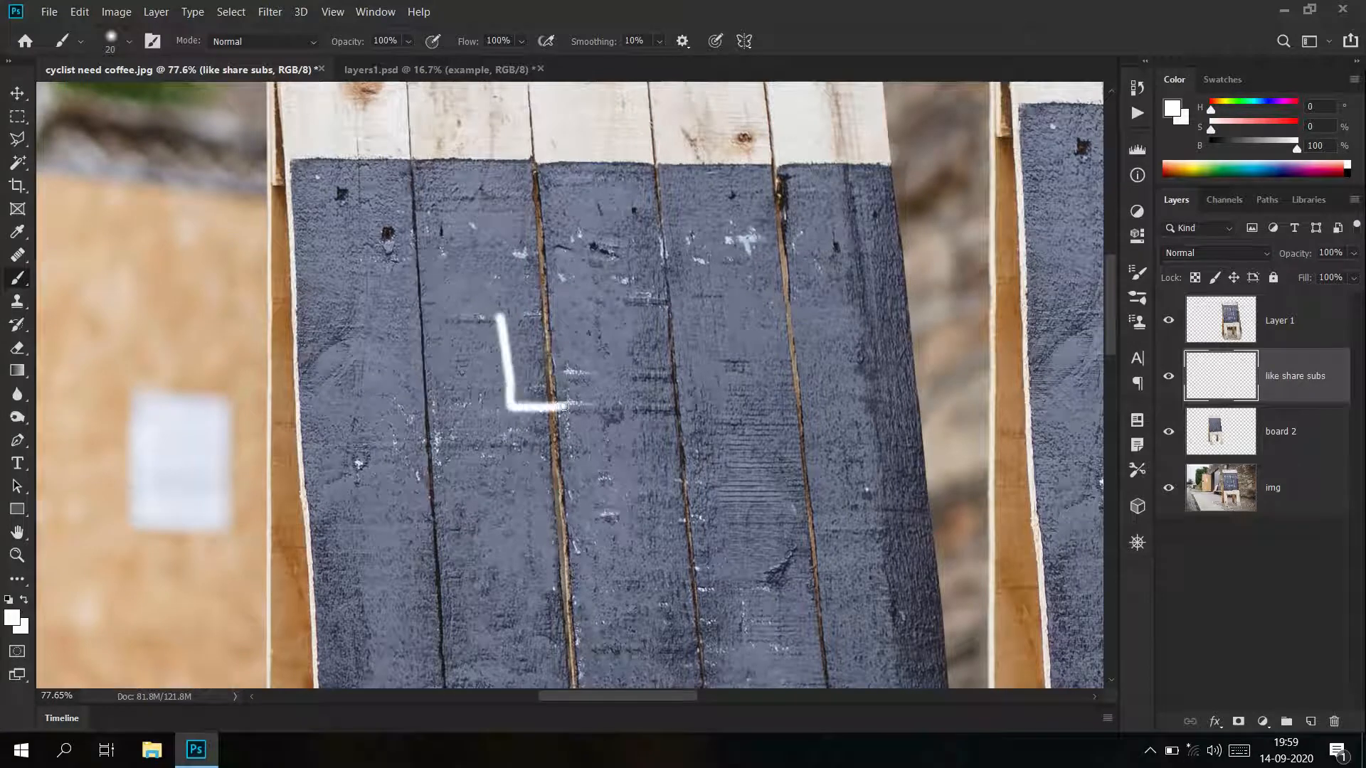
mouse_move(581, 332)
left_mouse_down()
mouse_move(583, 379)
mouse_move(613, 325)
left_mouse_up()
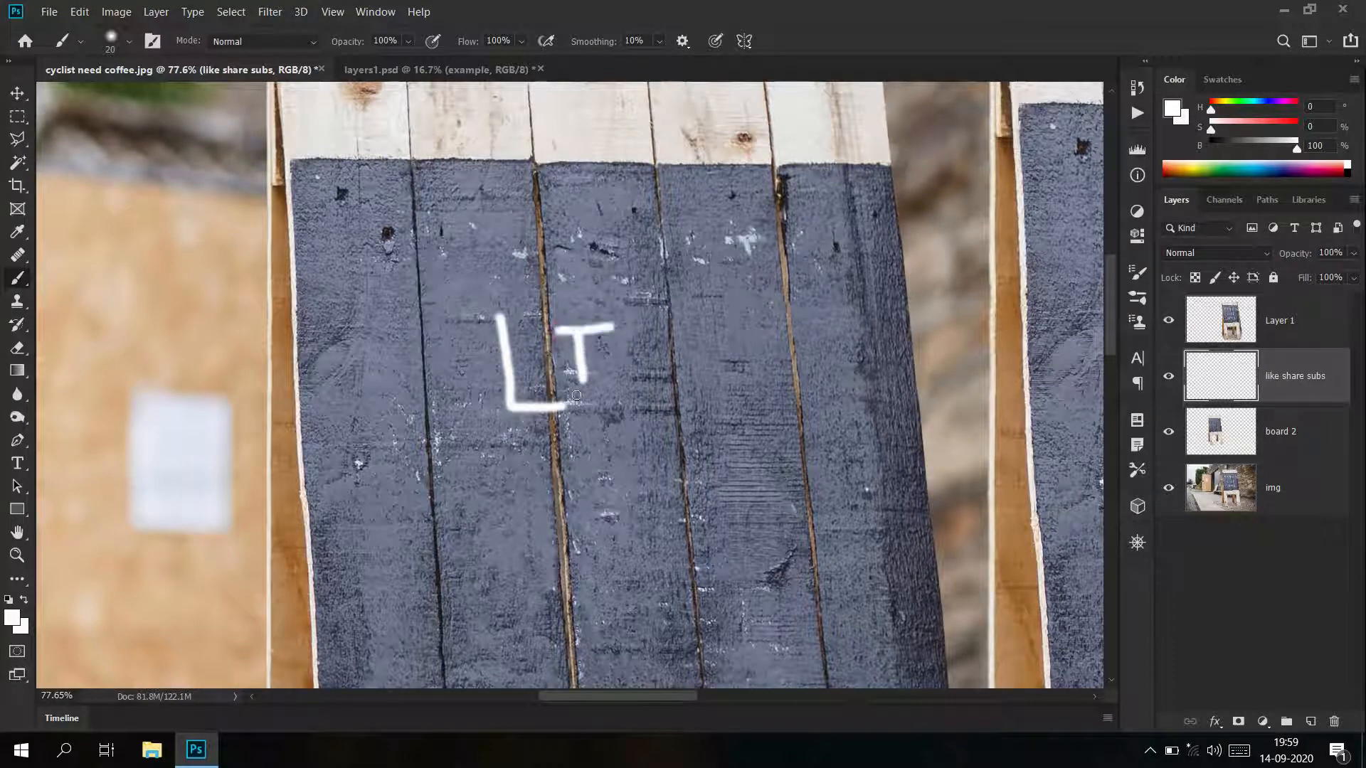
left_click_drag(566, 389, 612, 380)
key("ctrl+z")
key("ctrl+z")
key("ctrl+z")
key("ctrl+z")
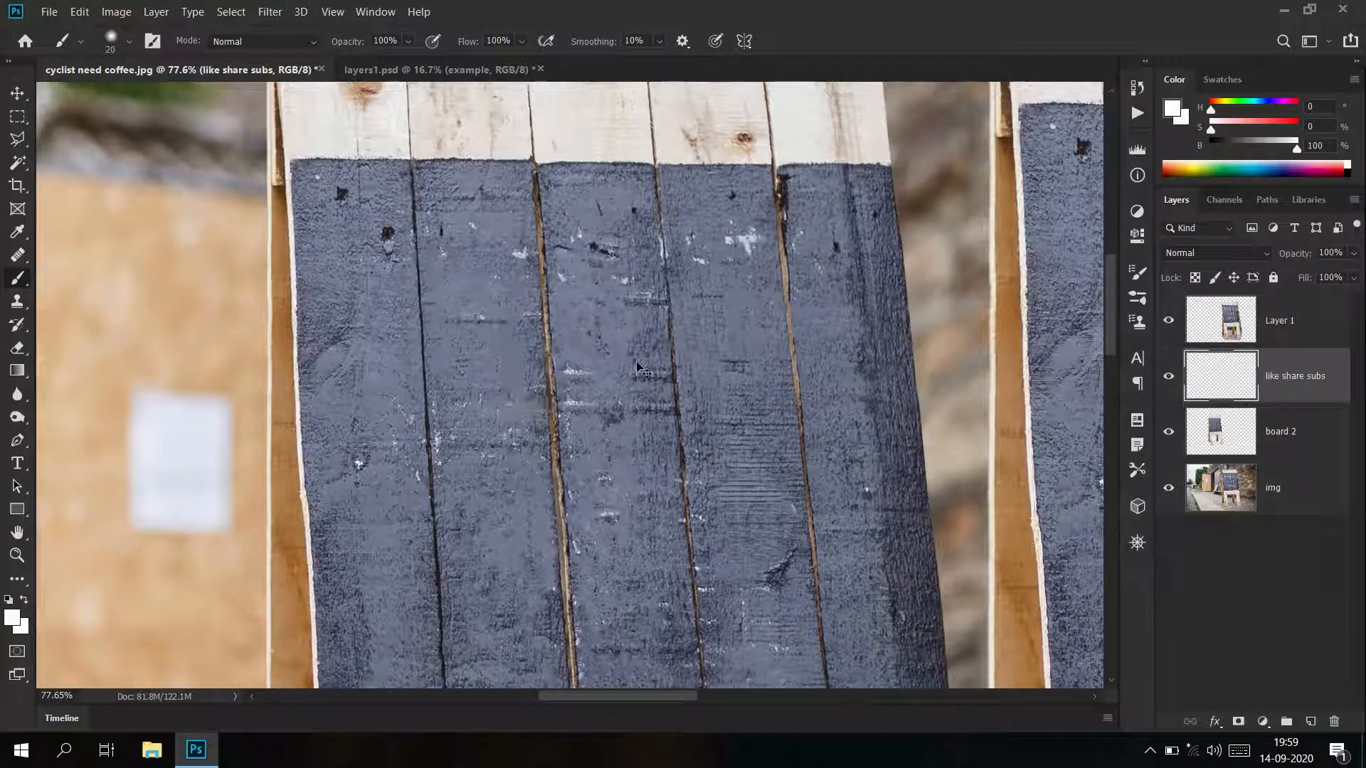
Hand-letter the word LIKE in white with the 20 px Brush across the upper part of the blank smaller board
mouse_move(433, 283)
left_mouse_down()
mouse_move(438, 359)
mouse_move(493, 361)
left_mouse_up()
mouse_move(530, 283)
left_mouse_down()
mouse_move(534, 346)
mouse_move(557, 281)
left_mouse_up()
left_click_drag(504, 359, 565, 348)
left_click_drag(587, 283, 592, 353)
mouse_move(595, 326)
left_mouse_down()
mouse_move(622, 278)
mouse_move(630, 351)
left_mouse_up()
key("ctrl+z")
key("ctrl+z")
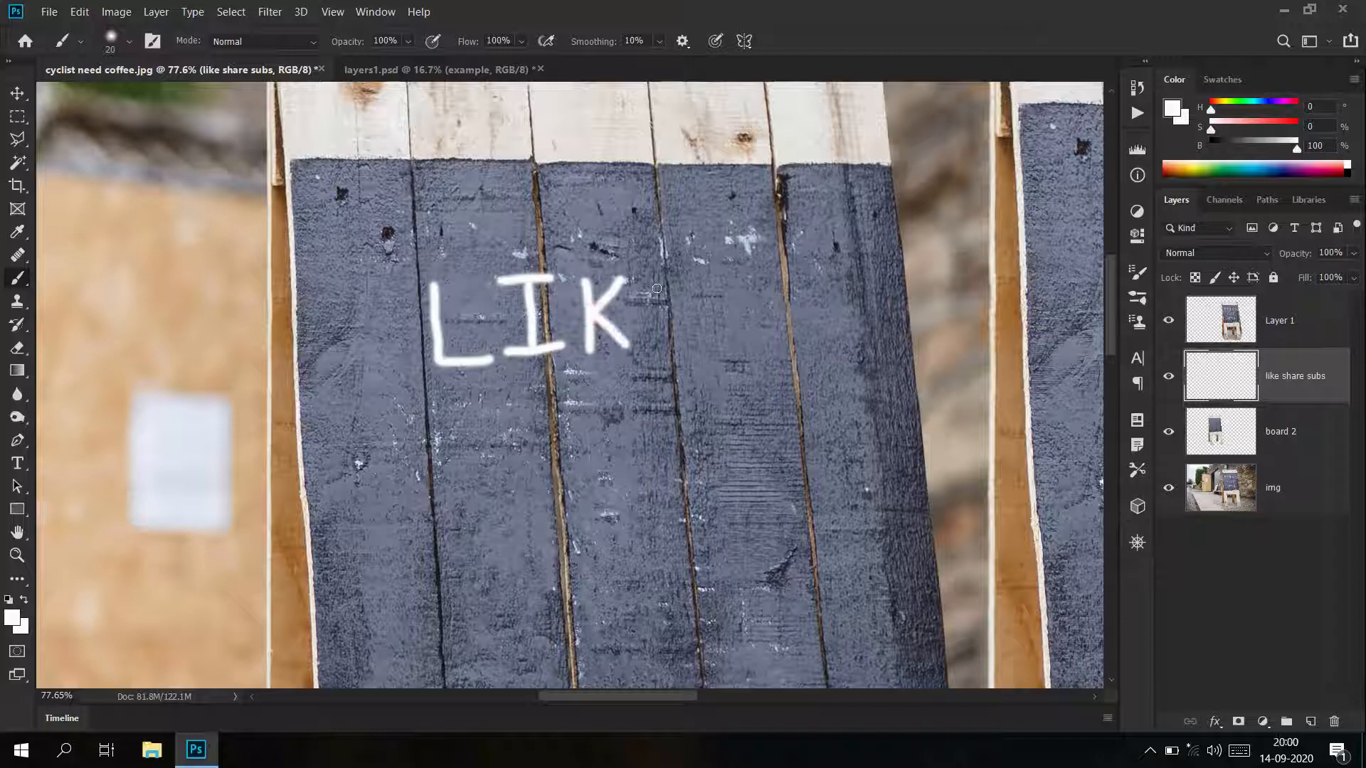
left_click_drag(661, 279, 664, 347)
mouse_move(653, 274)
left_mouse_down()
mouse_move(696, 276)
mouse_move(665, 308)
mouse_move(711, 307)
left_mouse_up()
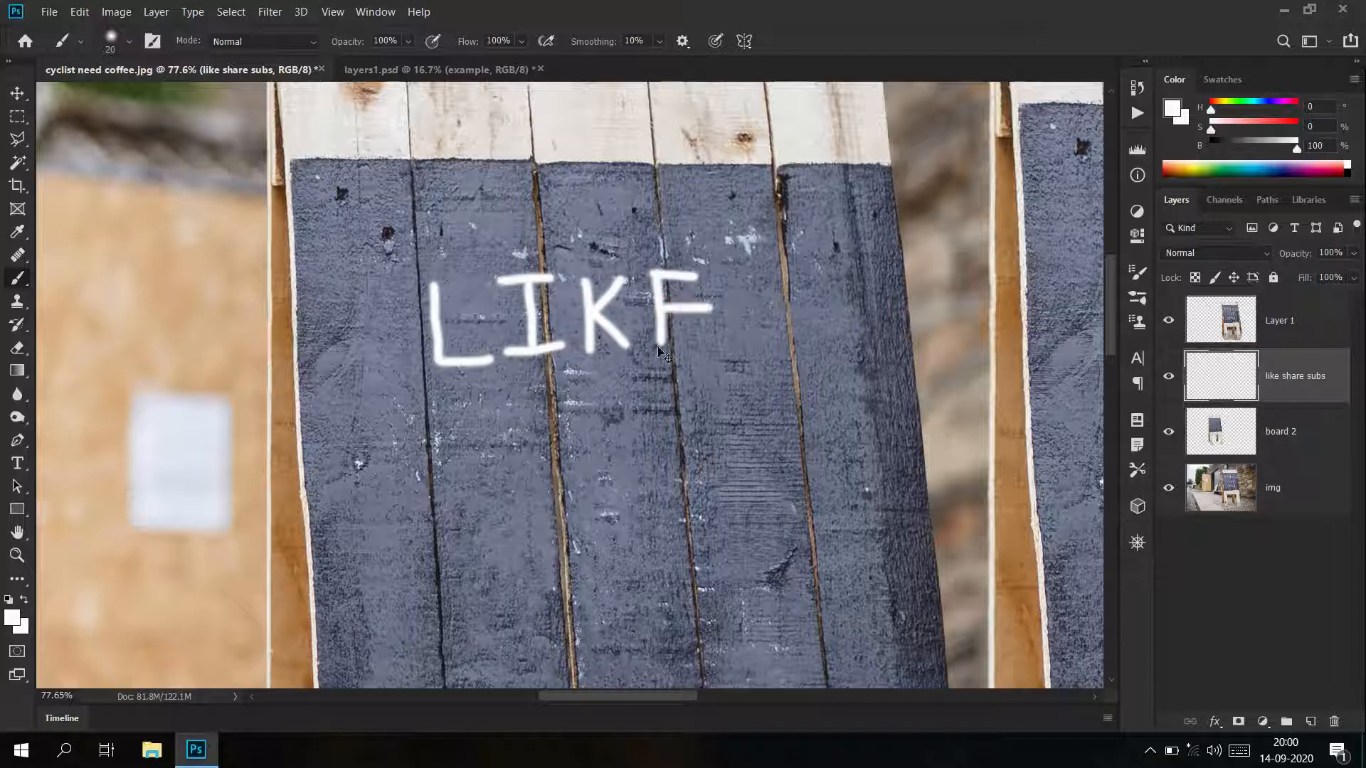
key("ctrl+z")
mouse_move(665, 310)
left_mouse_down()
mouse_move(661, 347)
mouse_move(706, 346)
left_mouse_up()
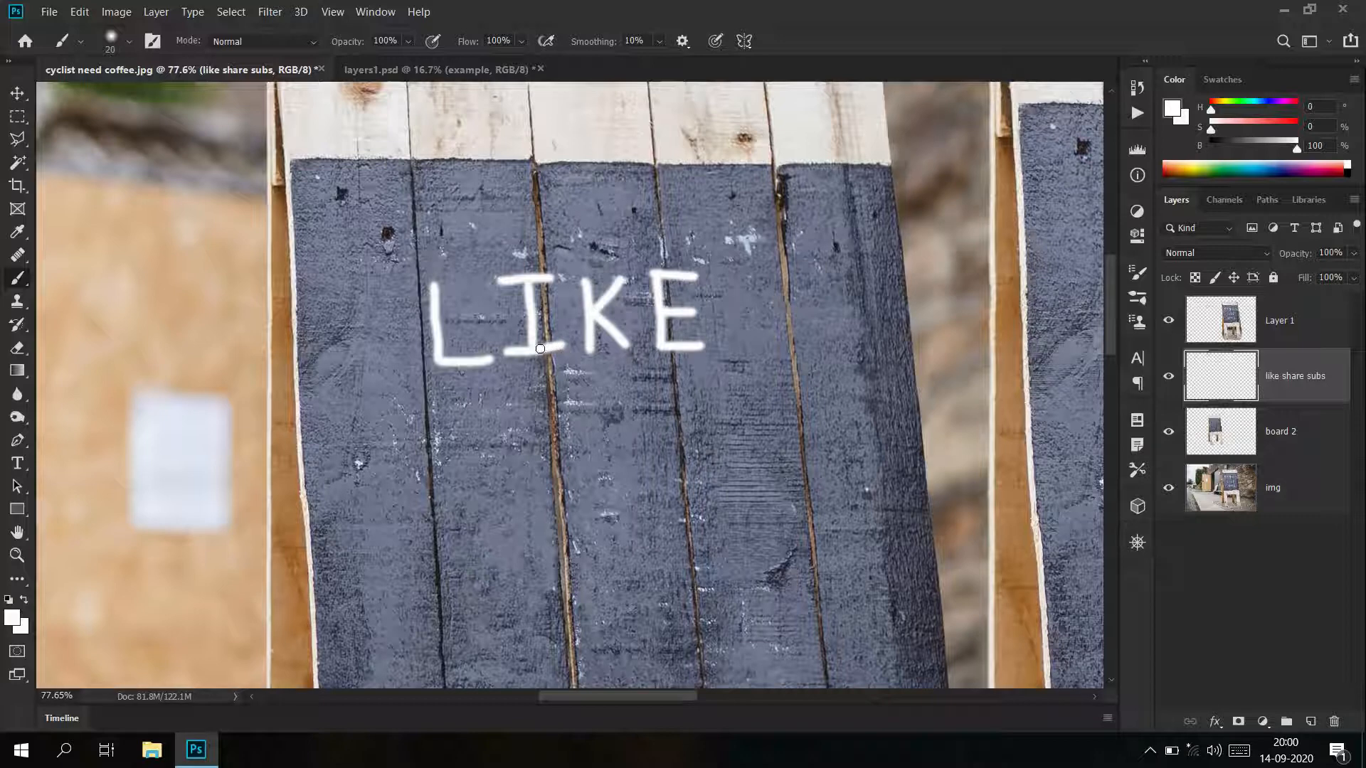
Erase the lower bar of the letter I in LIKE and repaint it with the white Brush
left_click(15, 348)
mouse_move(567, 335)
left_mouse_down()
mouse_move(563, 360)
mouse_move(506, 351)
mouse_move(524, 348)
left_mouse_up()
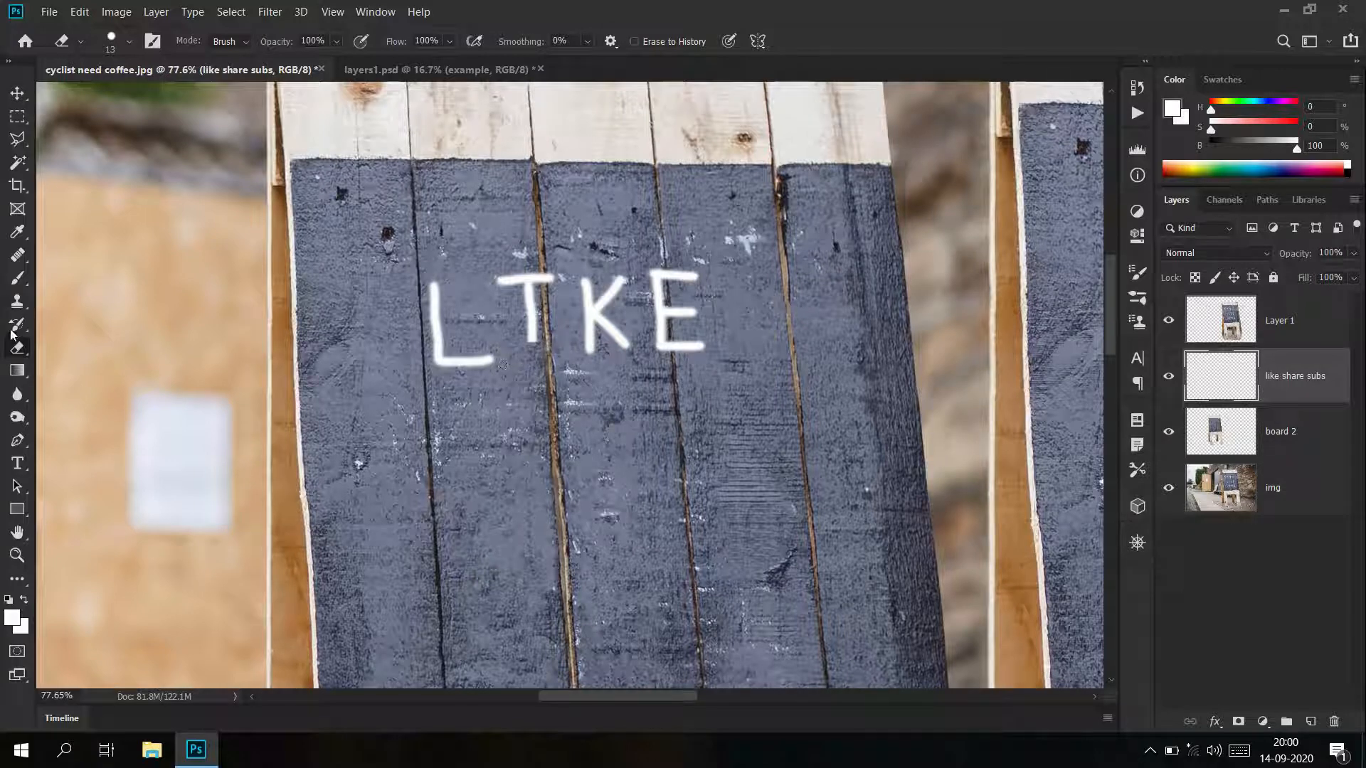
left_click(18, 277)
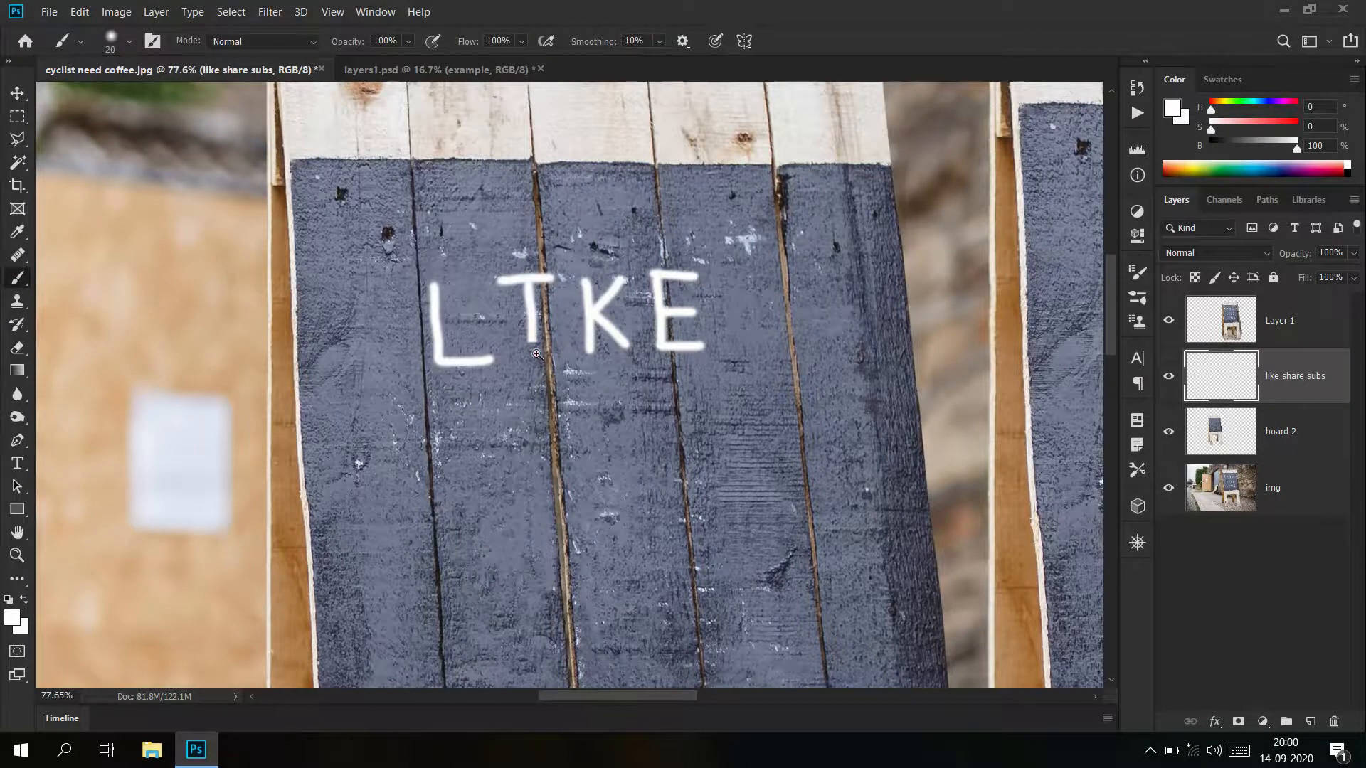
scroll(539, 355, "up", 4)
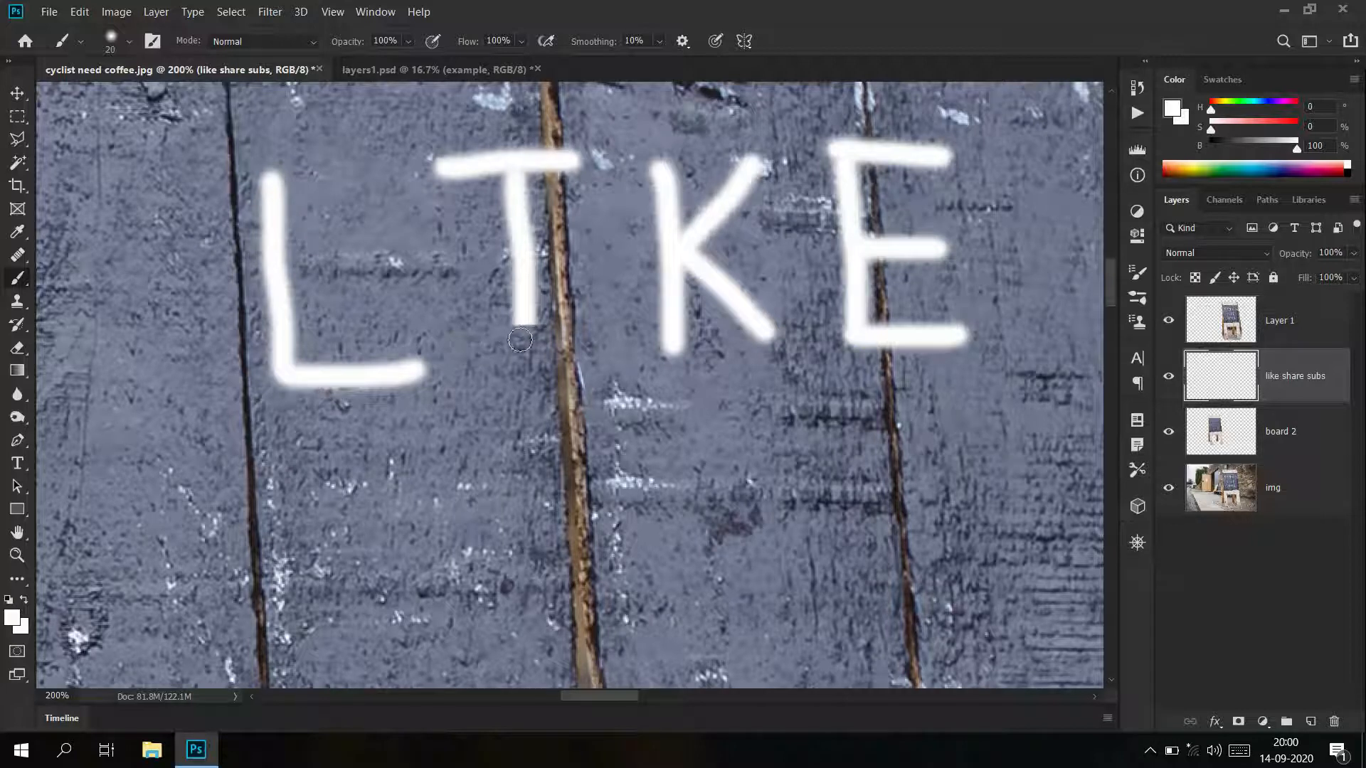
mouse_move(522, 318)
left_mouse_down()
mouse_move(526, 348)
mouse_move(476, 360)
mouse_move(603, 361)
left_mouse_up()
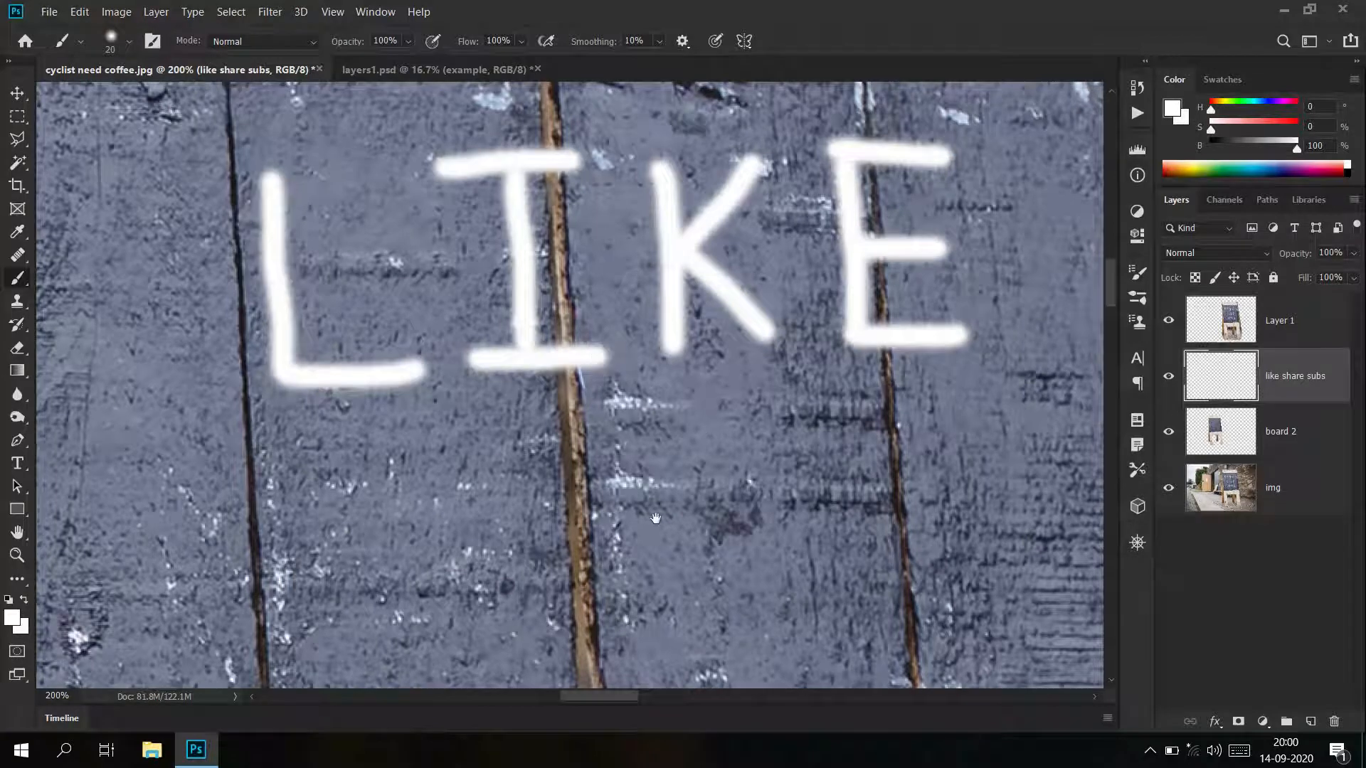
Hand-letter the word SHARE in white below LIKE on the smaller board, redoing strokes that go wrong
scroll(696, 412, "down", 4)
left_click(690, 374, "alt")
left_click(689, 375, "alt")
mouse_move(689, 377)
left_mouse_down()
mouse_move(627, 353)
mouse_move(538, 365)
mouse_move(550, 433)
mouse_move(534, 428)
left_mouse_up()
left_click_drag(600, 369, 600, 436)
mouse_move(598, 405)
left_mouse_down()
mouse_move(626, 397)
mouse_move(634, 436)
left_mouse_up()
key("ctrl+z")
left_click_drag(630, 367, 634, 436)
key("ctrl+z")
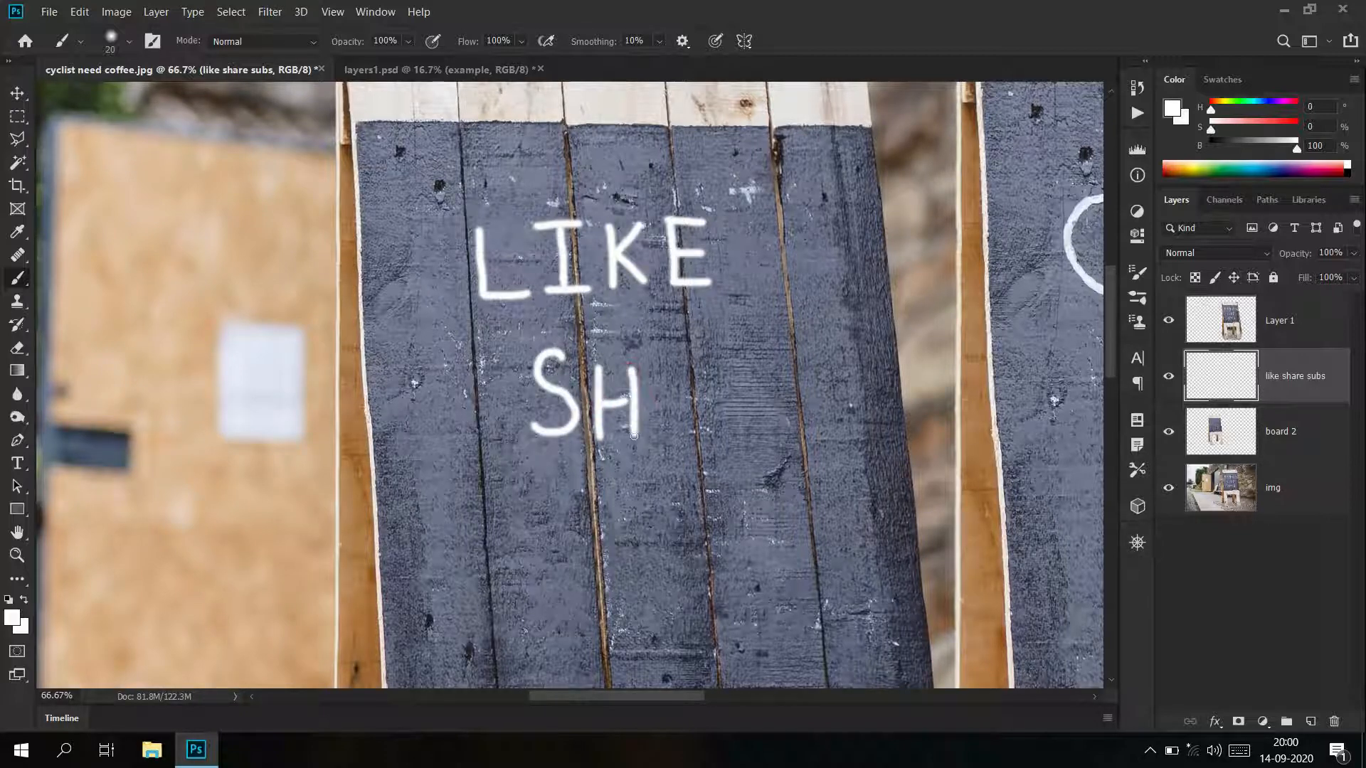
left_click_drag(672, 362, 669, 434)
left_click_drag(677, 364, 715, 431)
mouse_move(662, 409)
left_mouse_down()
mouse_move(732, 379)
mouse_move(733, 422)
left_mouse_up()
mouse_move(728, 376)
left_mouse_down()
mouse_move(762, 368)
mouse_move(747, 399)
mouse_move(730, 368)
mouse_move(758, 368)
mouse_move(736, 409)
left_mouse_up()
key("ctrl+z")
left_click_drag(740, 407, 774, 448)
left_click_drag(785, 364, 787, 423)
mouse_move(782, 367)
left_mouse_down()
mouse_move(820, 388)
mouse_move(827, 422)
mouse_move(371, 306)
mouse_move(684, 356)
left_mouse_up()
Hand-letter the word SUBSCRIBE in white across the smaller board, between SHARE and the FACT mark
left_click(872, 428)
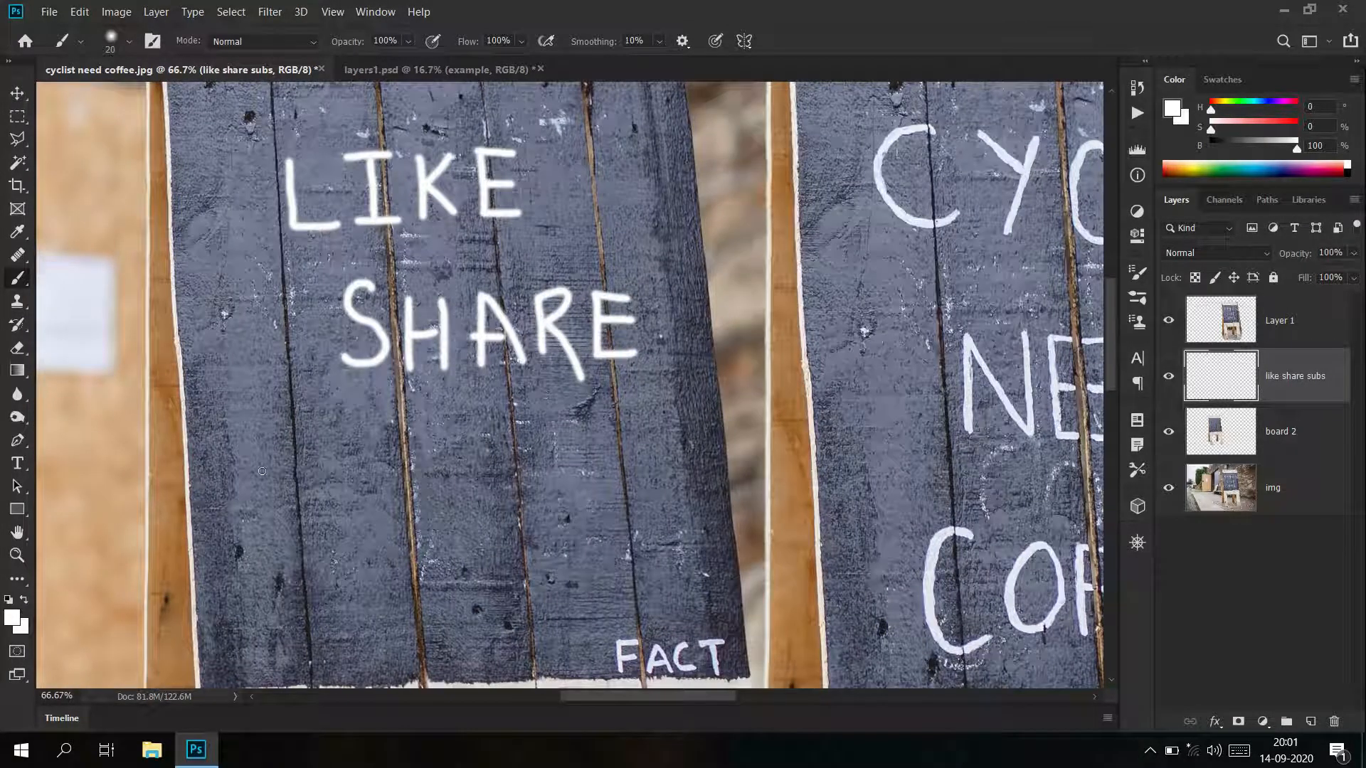
mouse_move(258, 478)
left_mouse_down()
mouse_move(242, 466)
mouse_move(231, 485)
mouse_move(268, 530)
mouse_move(227, 538)
left_mouse_up()
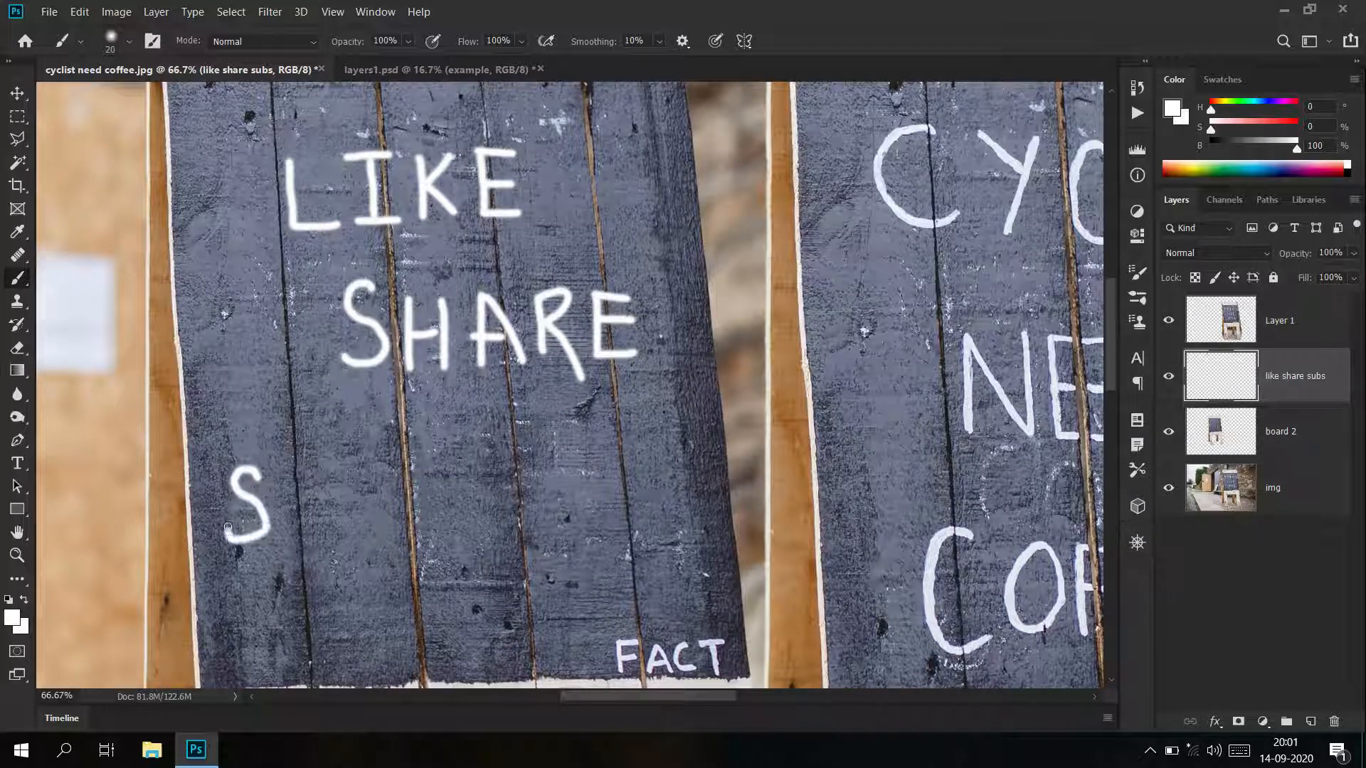
key("ctrl+z")
mouse_move(257, 484)
left_mouse_down()
mouse_move(234, 466)
mouse_move(227, 482)
mouse_move(255, 524)
mouse_move(218, 524)
left_mouse_up()
mouse_move(281, 483)
left_mouse_down()
mouse_move(286, 526)
mouse_move(318, 486)
mouse_move(283, 517)
mouse_move(302, 535)
mouse_move(312, 500)
mouse_move(332, 530)
left_mouse_up()
key("ctrl+z")
mouse_move(332, 471)
left_mouse_down()
mouse_move(360, 503)
mouse_move(337, 535)
left_mouse_up()
mouse_move(405, 475)
left_mouse_down()
mouse_move(396, 521)
mouse_move(378, 481)
mouse_move(406, 517)
mouse_move(381, 530)
left_mouse_up()
key("ctrl+z")
mouse_move(467, 464)
left_mouse_down()
mouse_move(434, 516)
mouse_move(493, 523)
mouse_move(491, 491)
mouse_move(528, 525)
left_mouse_up()
left_click_drag(567, 464, 573, 522)
mouse_move(537, 470)
left_mouse_down()
mouse_move(562, 500)
mouse_move(591, 467)
left_mouse_up()
left_click_drag(544, 524, 592, 520)
mouse_move(606, 467)
left_mouse_down()
mouse_move(611, 527)
mouse_move(644, 493)
mouse_move(610, 525)
left_mouse_up()
mouse_move(663, 464)
left_mouse_down()
mouse_move(665, 509)
mouse_move(691, 517)
left_mouse_up()
mouse_move(669, 491)
left_mouse_down()
mouse_move(697, 490)
mouse_move(697, 462)
left_mouse_up()
Set the blending mode of the like share subs layer to Overlay
scroll(528, 529, "down", 5)
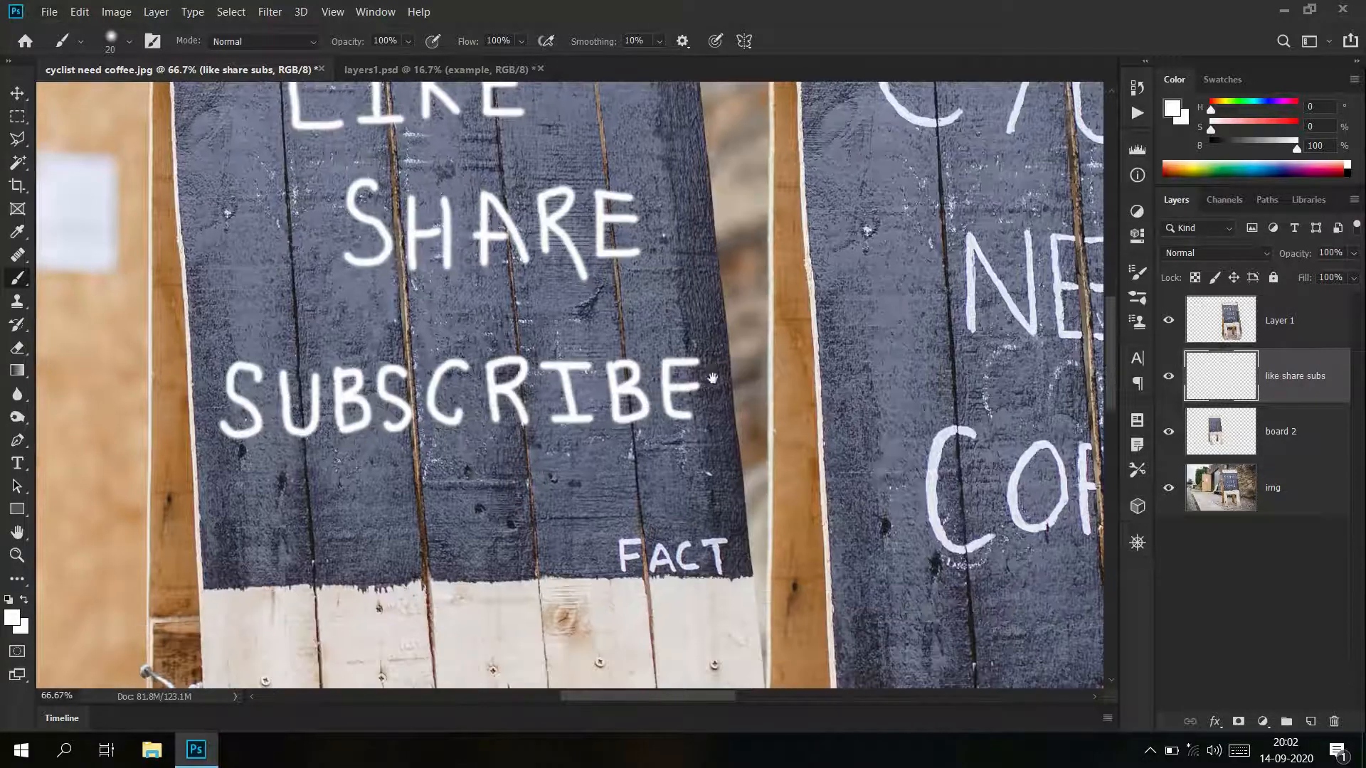
left_click_drag(629, 259, 614, 312)
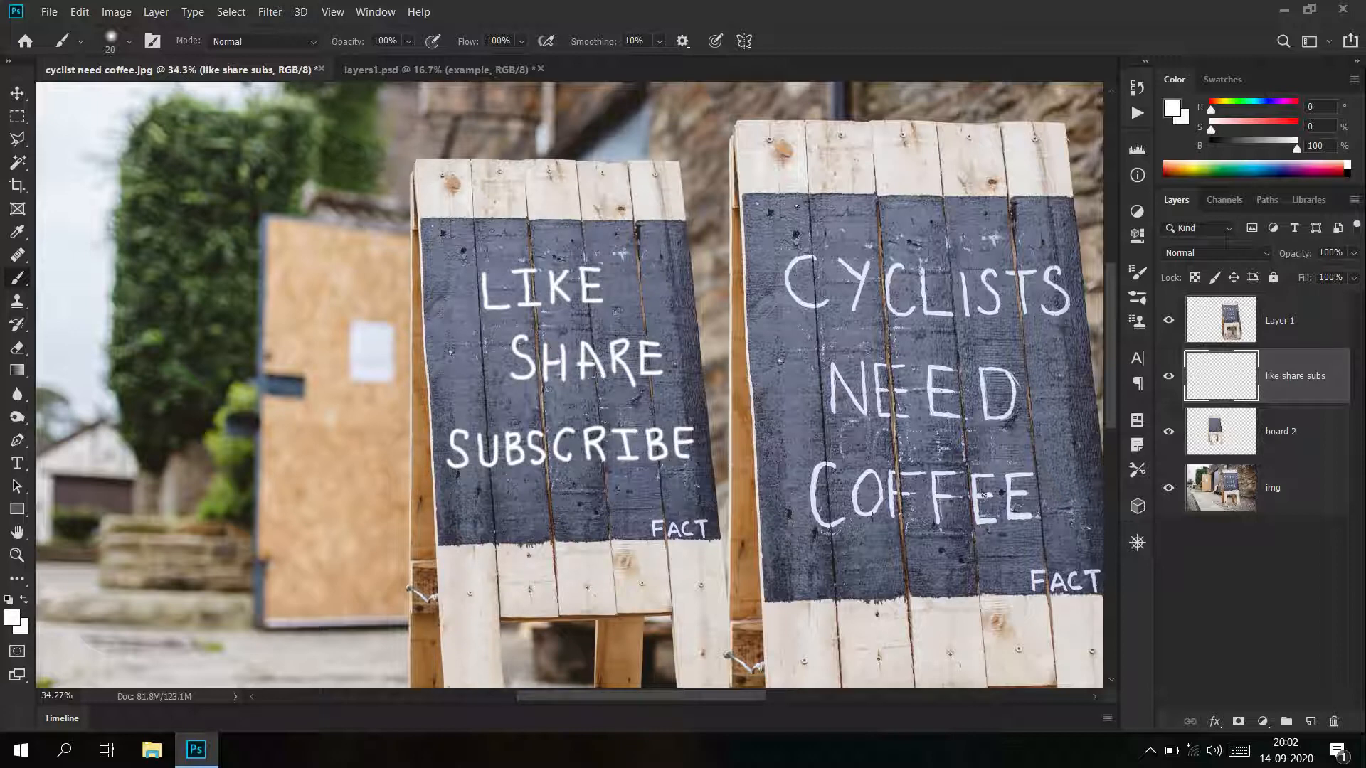
left_click(1256, 255)
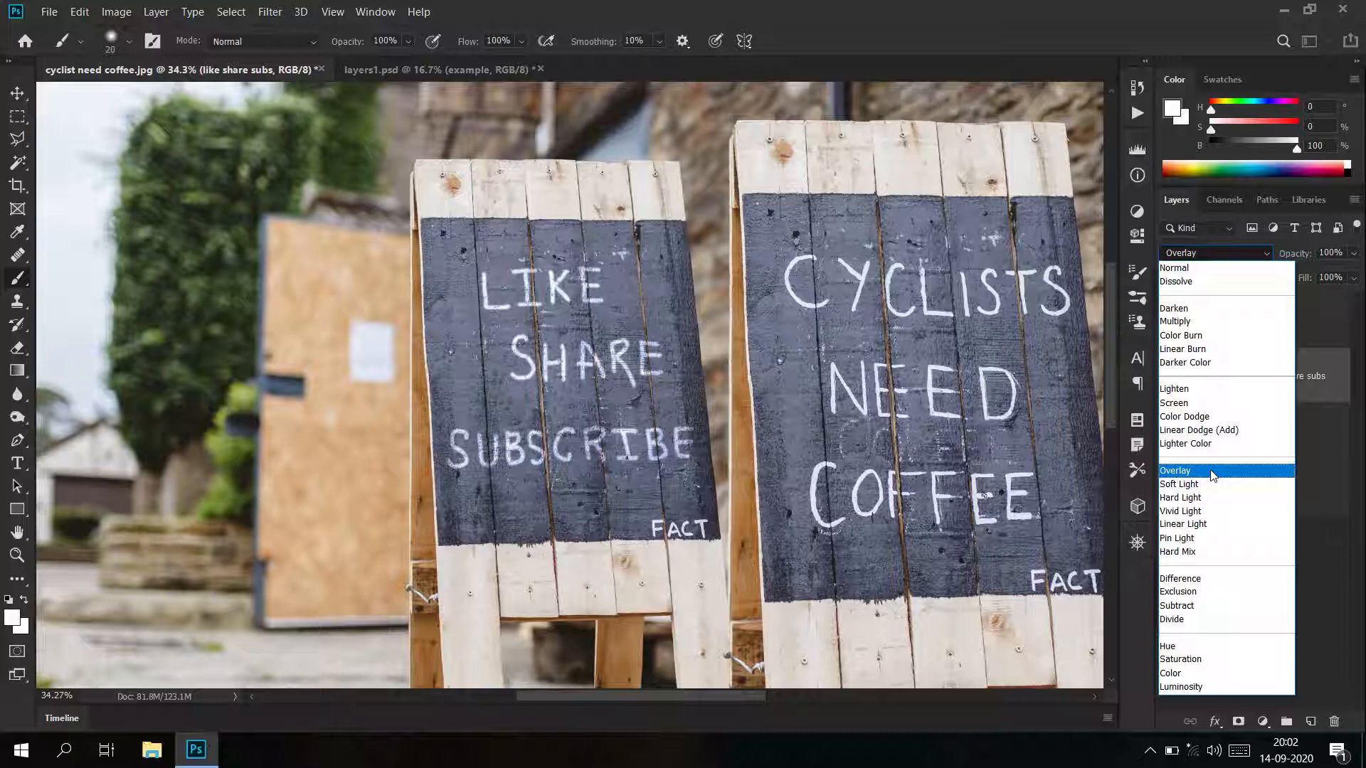
left_click(1214, 475)
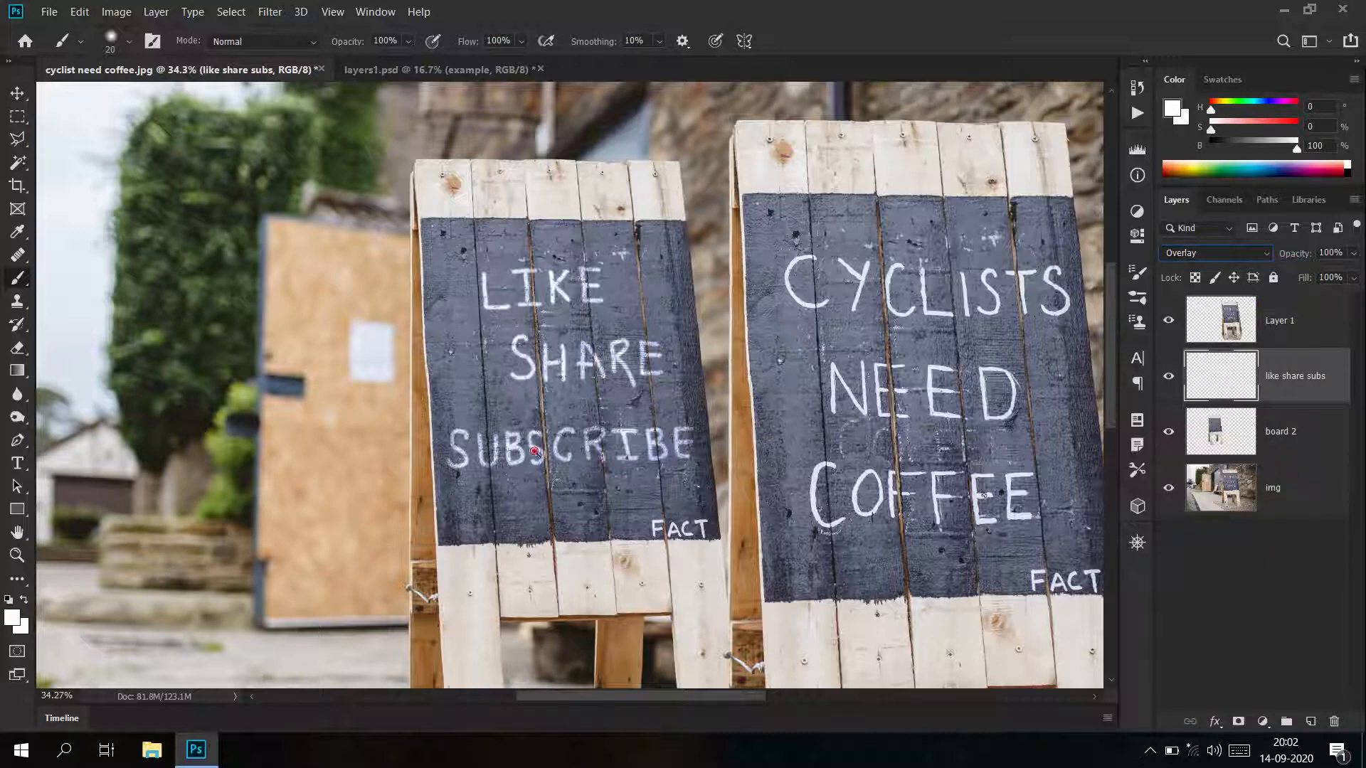
Duplicate the like share subs layer to strengthen the Overlay lettering
scroll(585, 453, "up", 3)
scroll(612, 459, "up", 2)
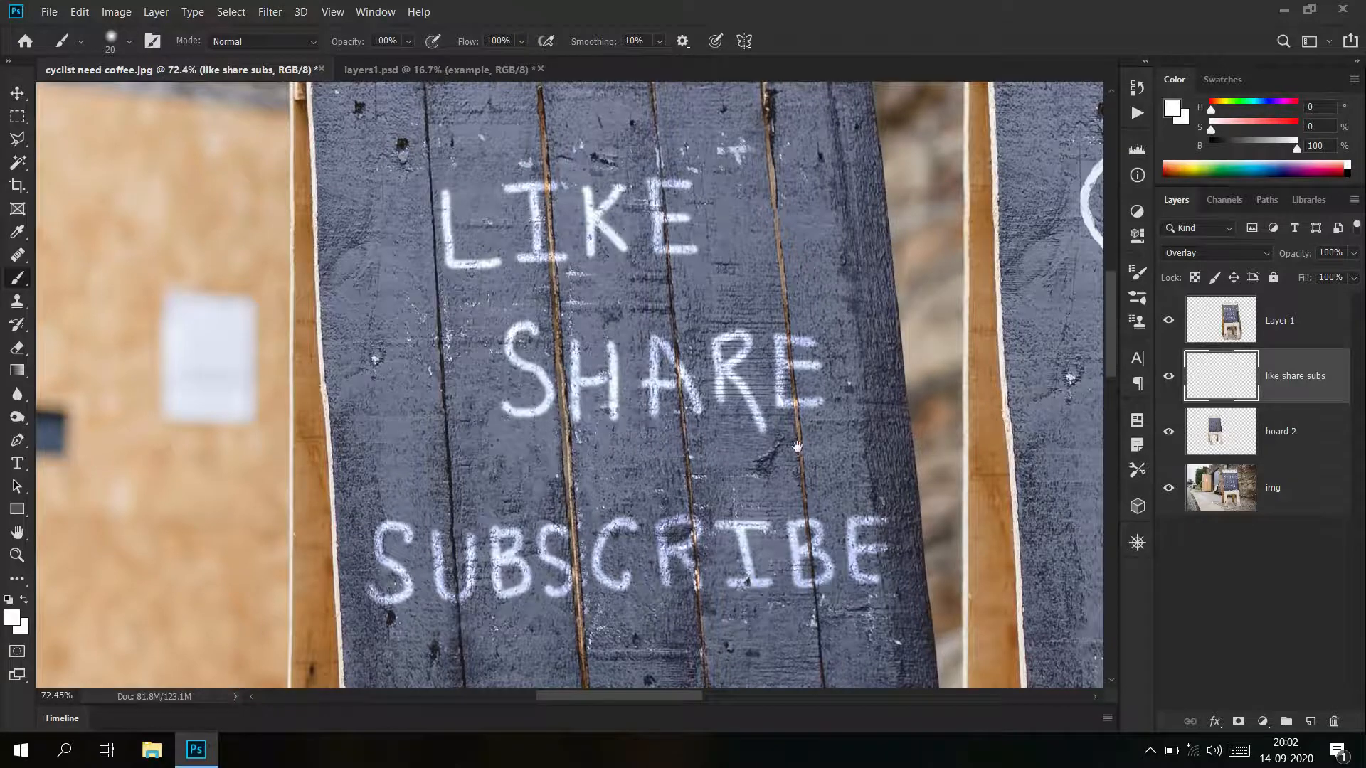
scroll(661, 446, "right", 4)
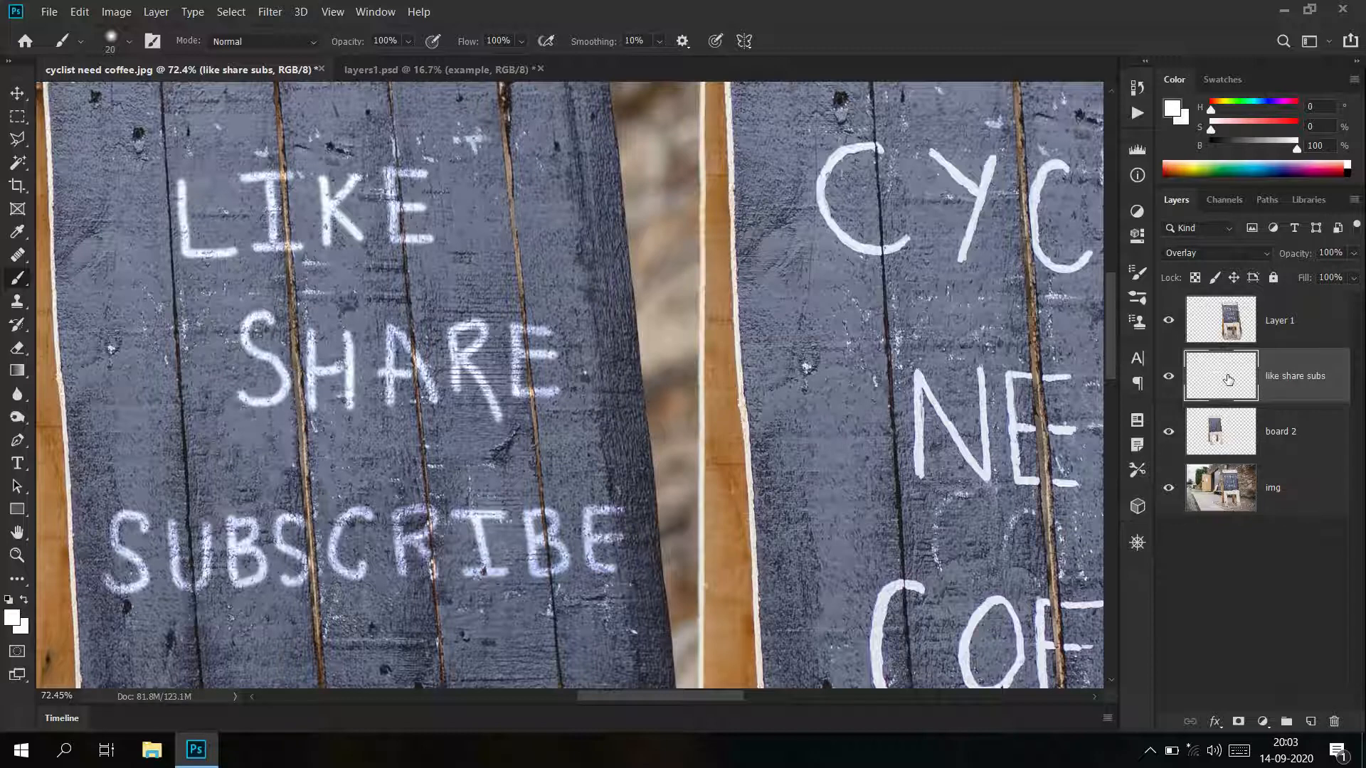
key("ctrl+j")
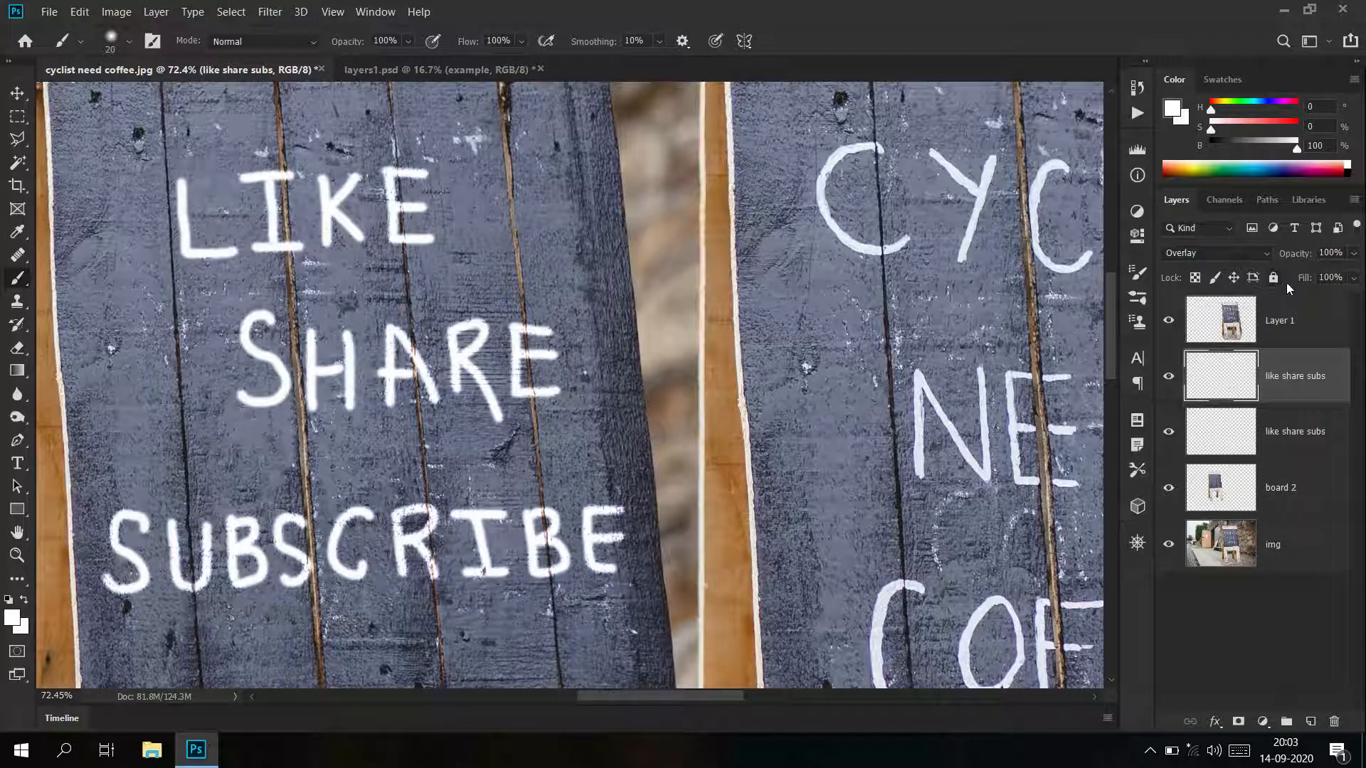
Reduce the upper like share subs layer to 82% opacity and 77% fill
left_click(1354, 254)
left_click_drag(1355, 273, 1339, 276)
left_click(1359, 278)
left_click(1354, 281)
left_click_drag(1352, 298, 1333, 298)
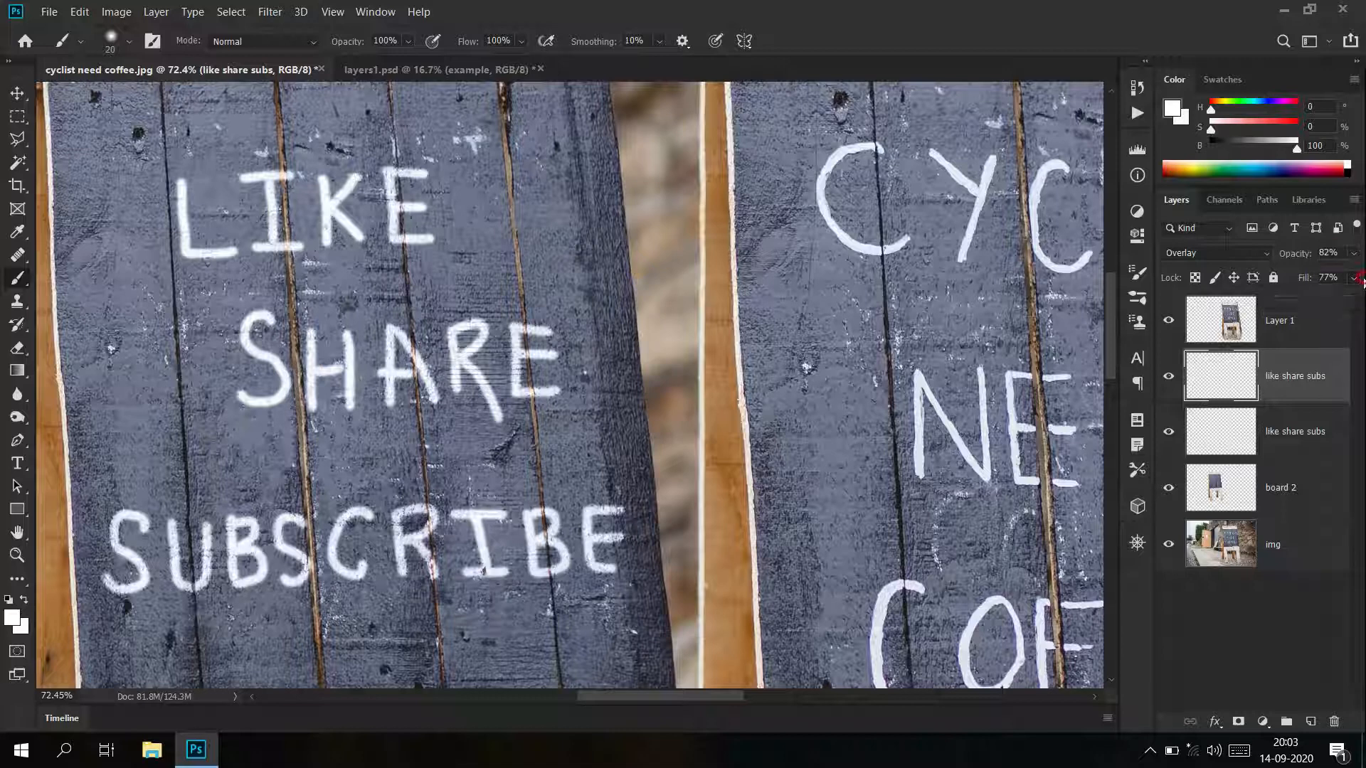
Reduce the lower like share subs layer to 88% opacity and 83% fill
left_click(1309, 421)
left_click(1354, 257)
left_click_drag(1353, 274, 1342, 276)
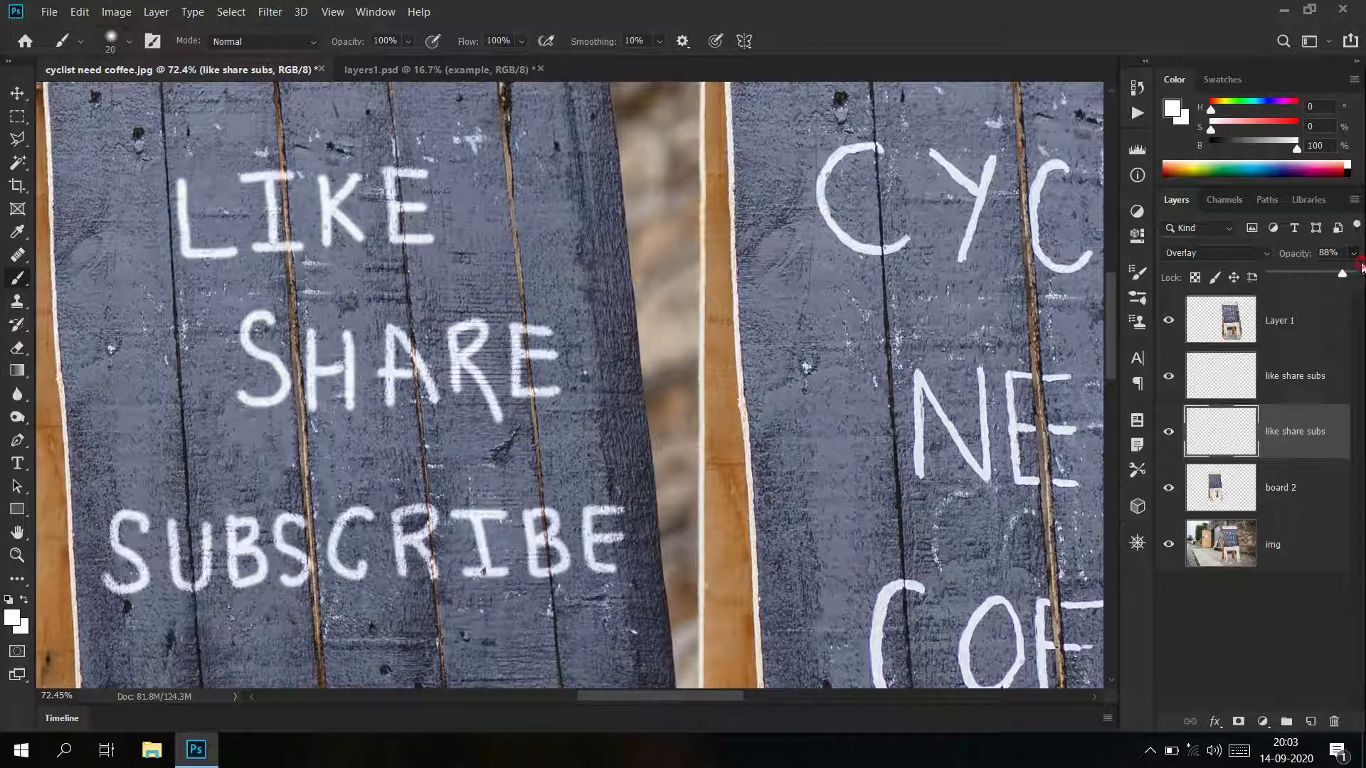
left_click(1354, 257)
left_click(1354, 280)
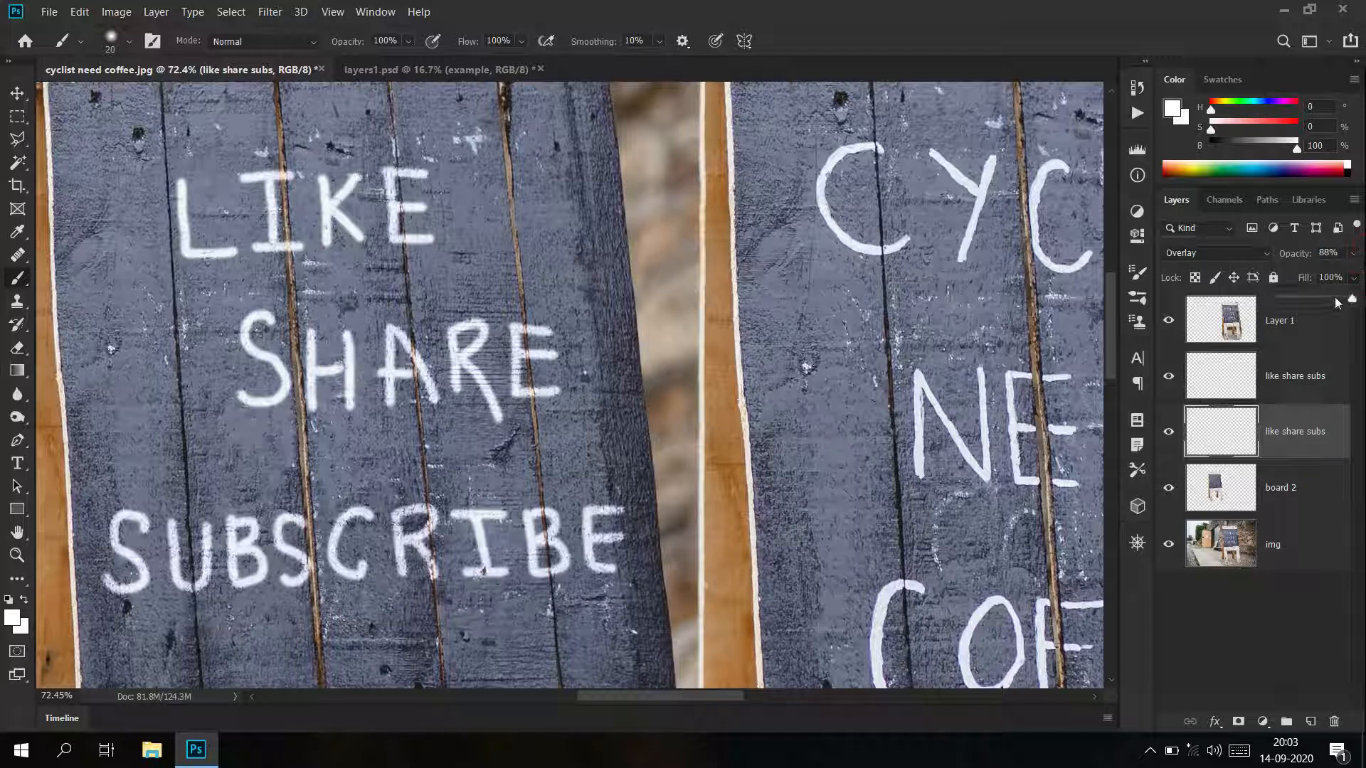
left_click(1340, 300)
left_click(1362, 256)
Enable Auto-Select for the Move tool and shift the board 2 layer and the img background layer to the left
left_click_drag(809, 318, 701, 328)
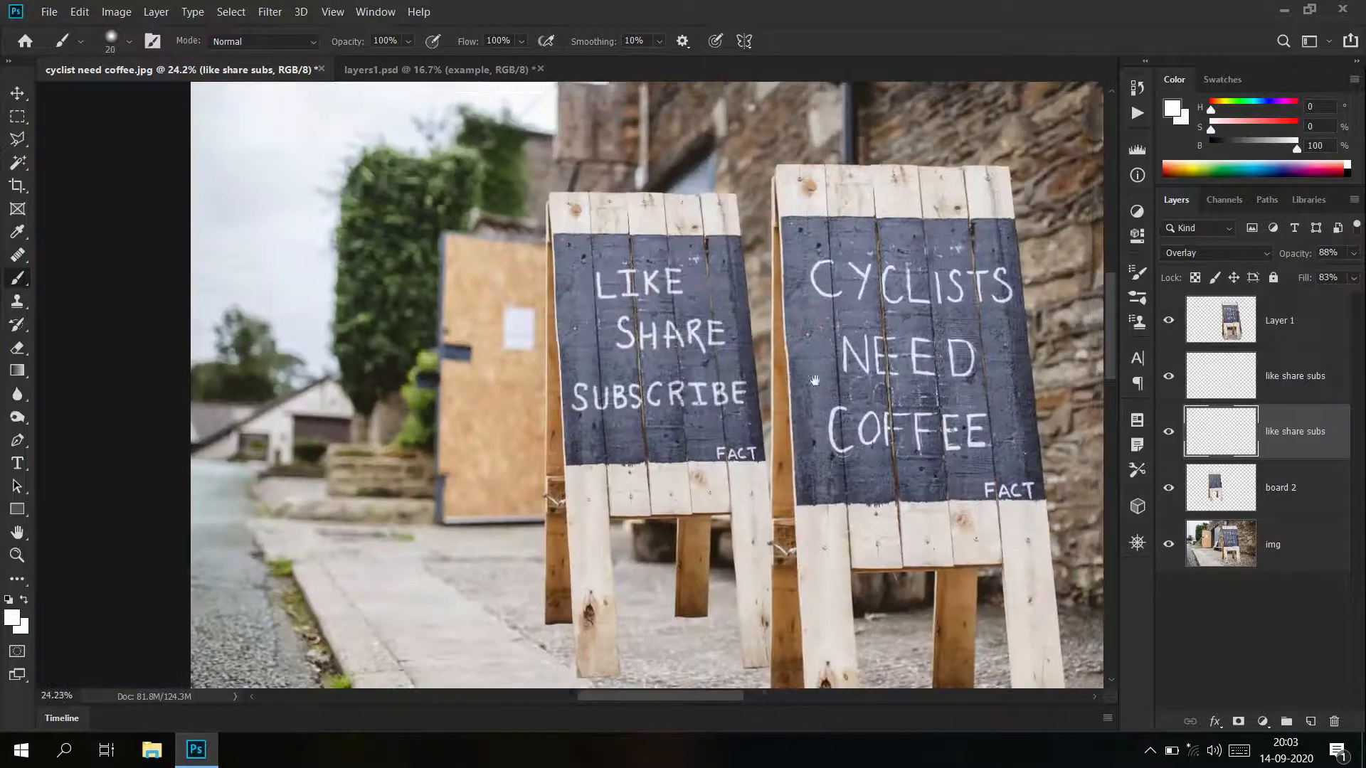
left_click_drag(819, 391, 694, 392)
left_click_drag(779, 384, 744, 387)
left_click_drag(800, 452, 740, 417)
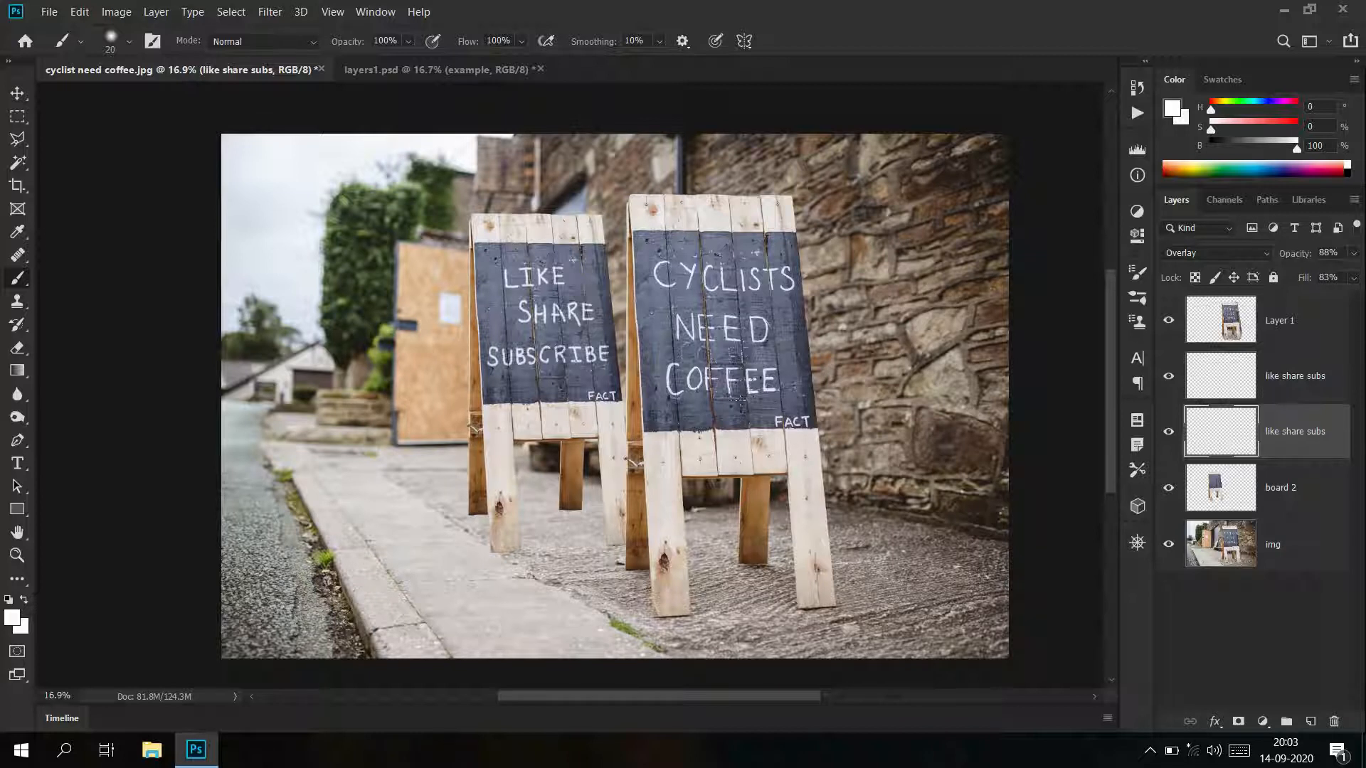
key("v")
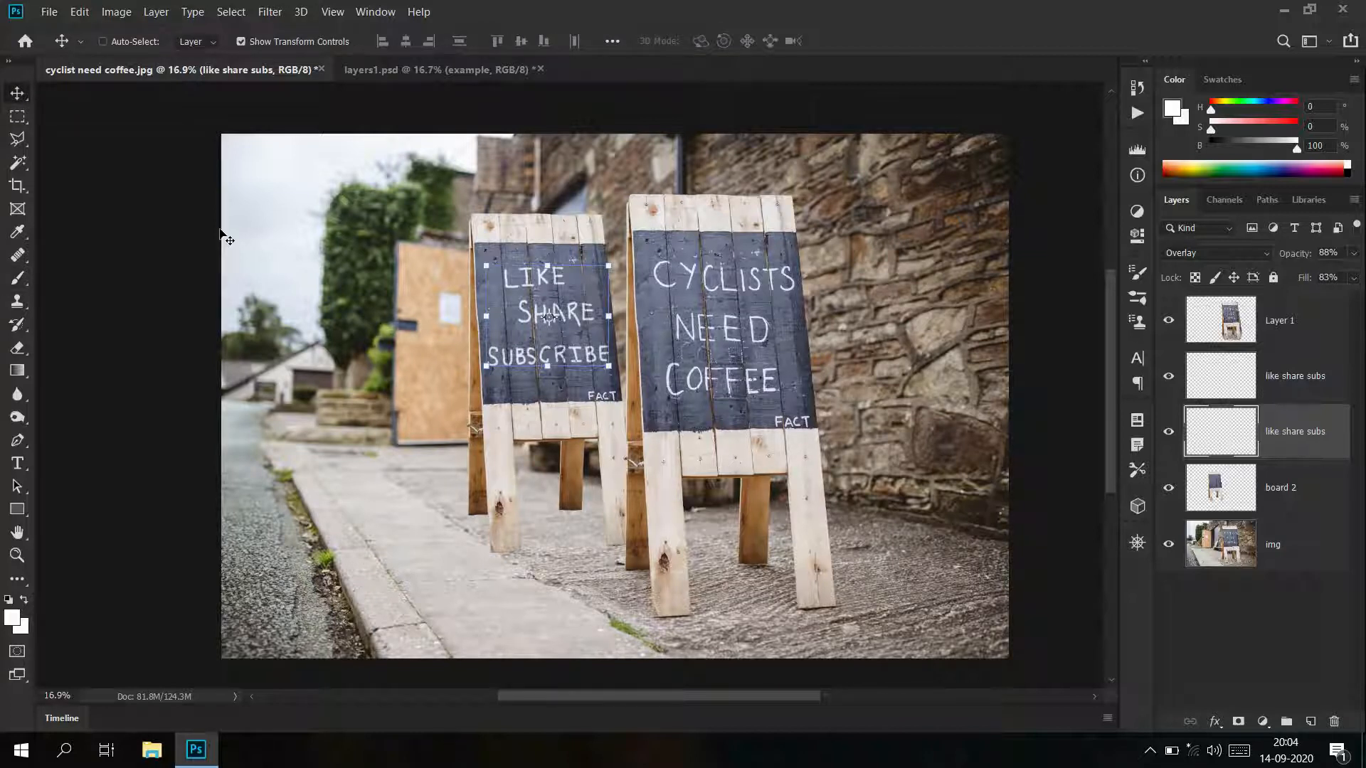
left_click(103, 42)
left_click_drag(574, 292, 523, 295)
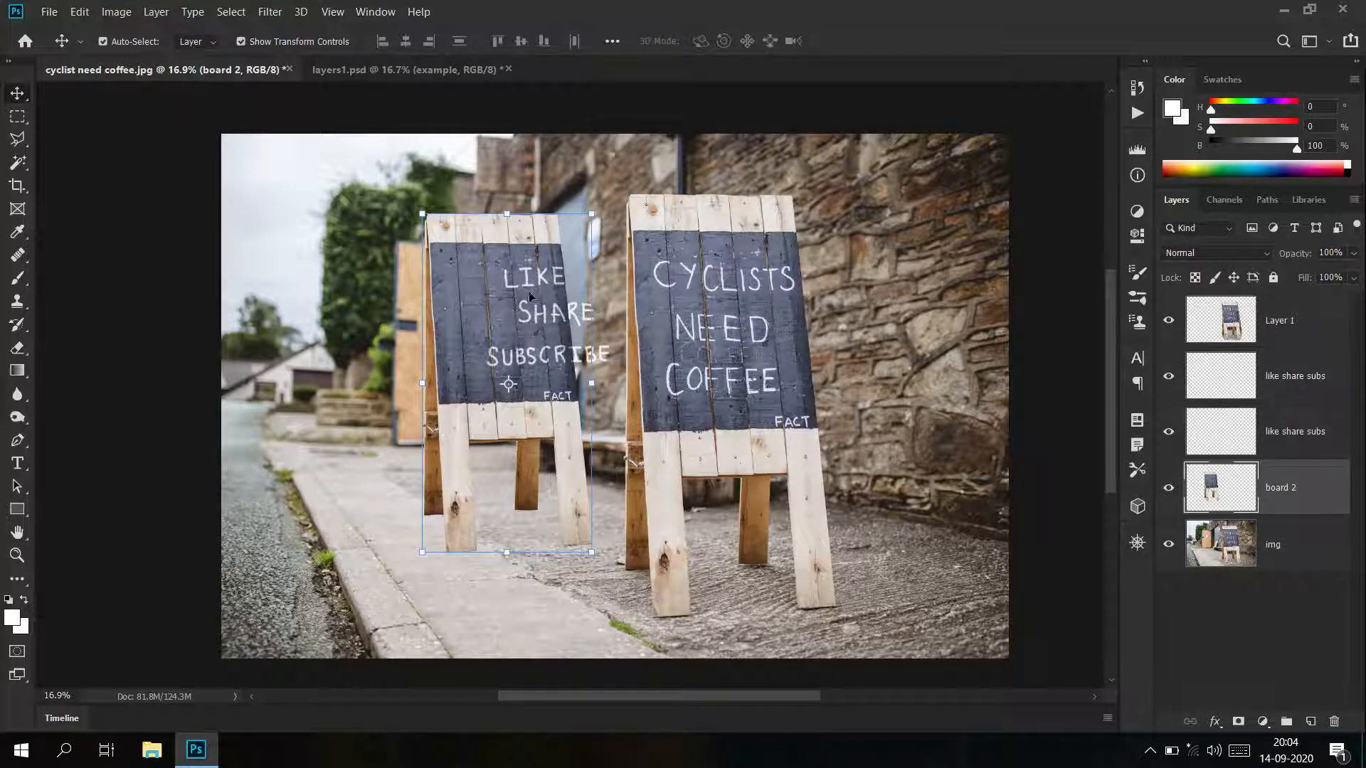
left_click_drag(387, 311, 358, 313)
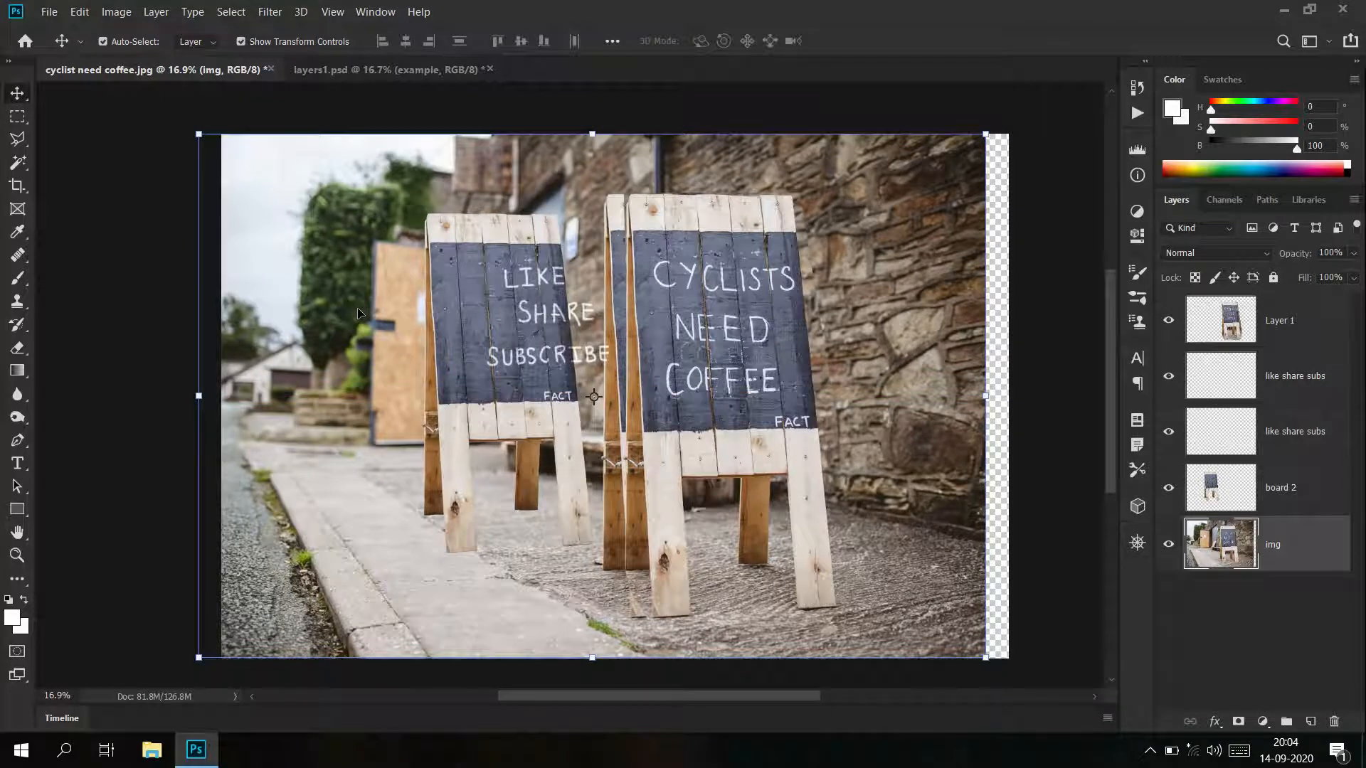
Undo the last moves of the board 2 and img layers and disable Auto-Select for the Move tool
key("ctrl+z")
key("ctrl+z")
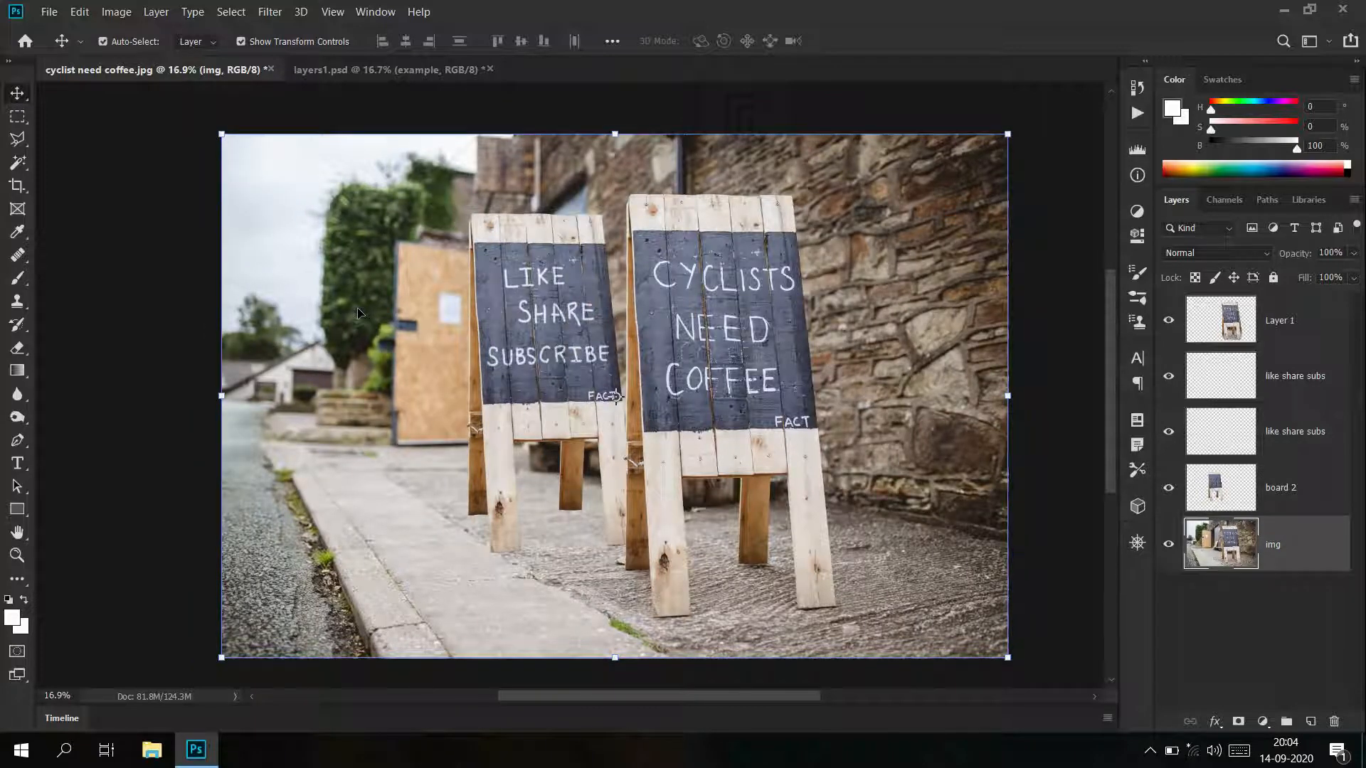
left_click(102, 41)
left_click(553, 341, "ctrl")
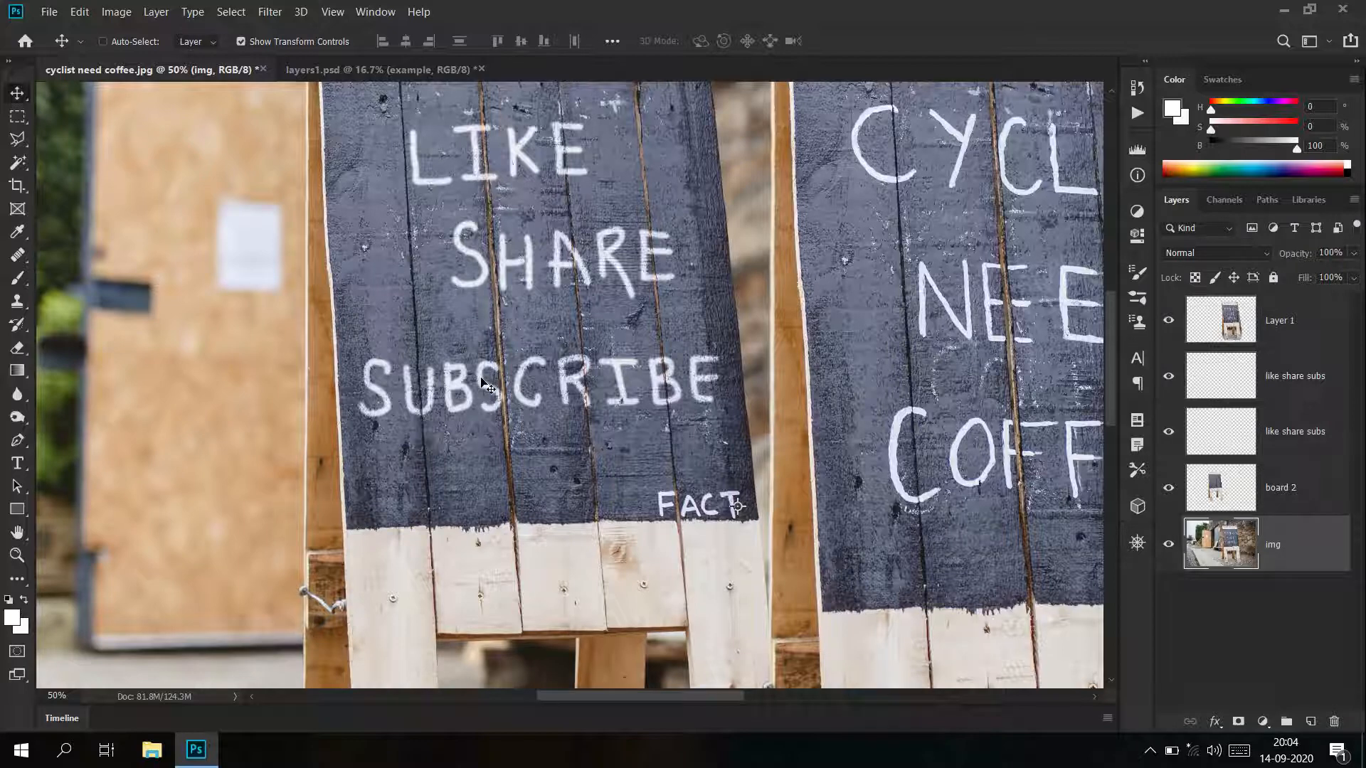
Select the upper like share subs layer directly on the canvas and shift it slightly left
left_click_drag(487, 400, 451, 396)
key("ctrl+z")
right_click(458, 390)
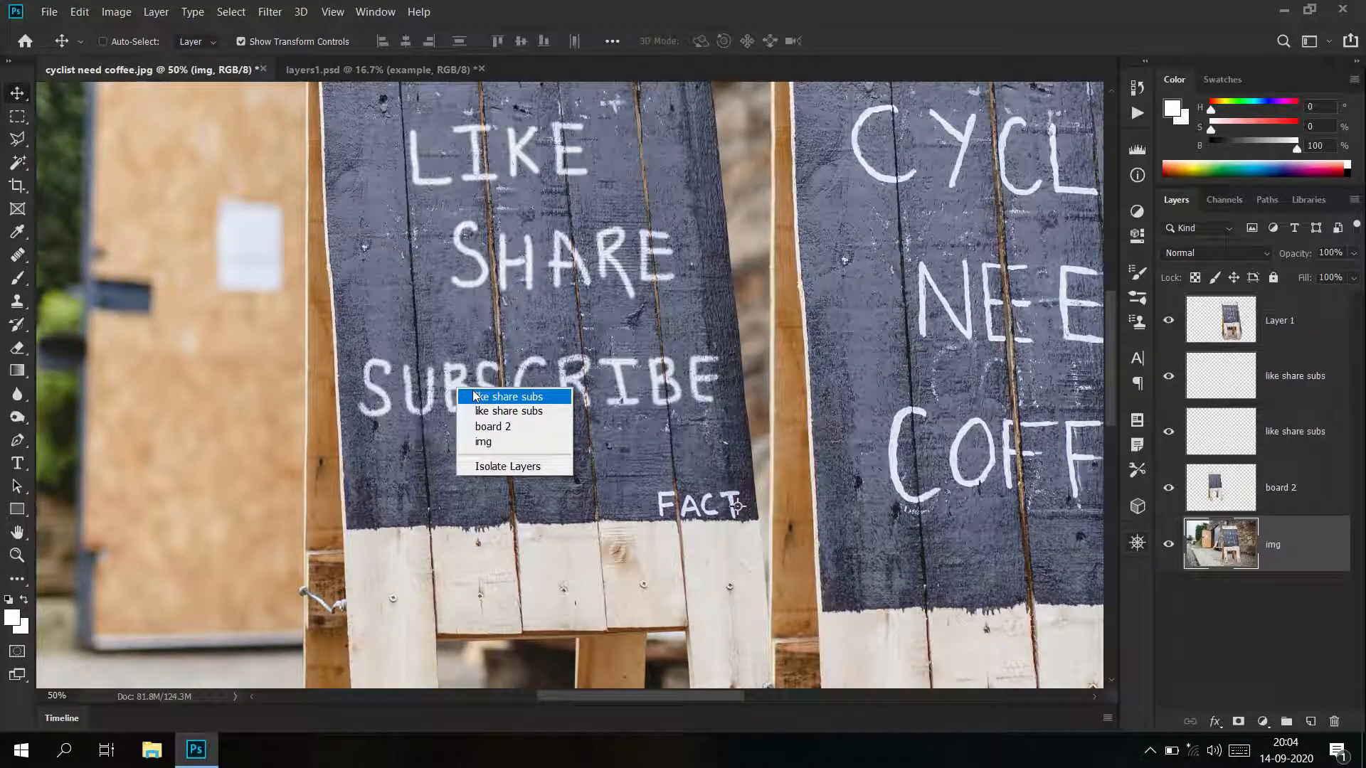
left_click(476, 396)
left_click_drag(473, 392, 446, 393)
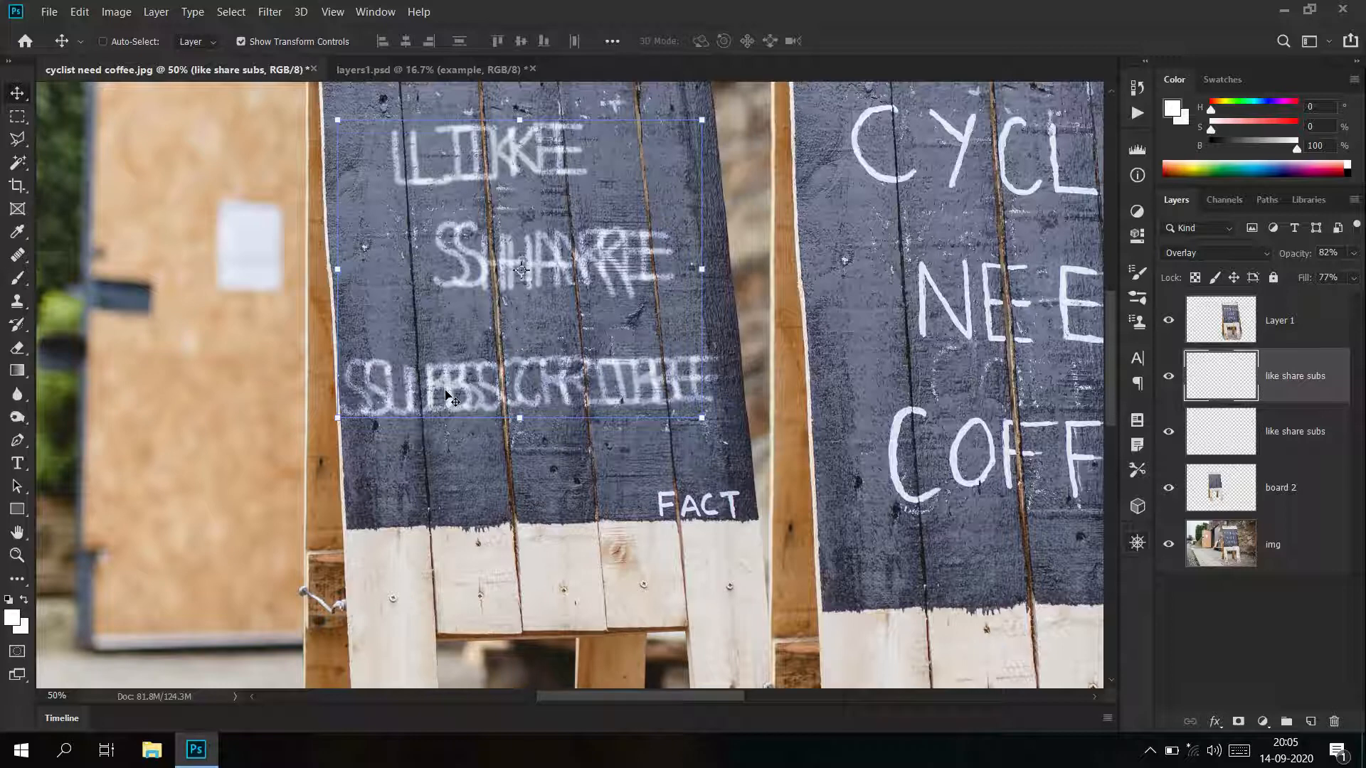
key("ctrl+0")
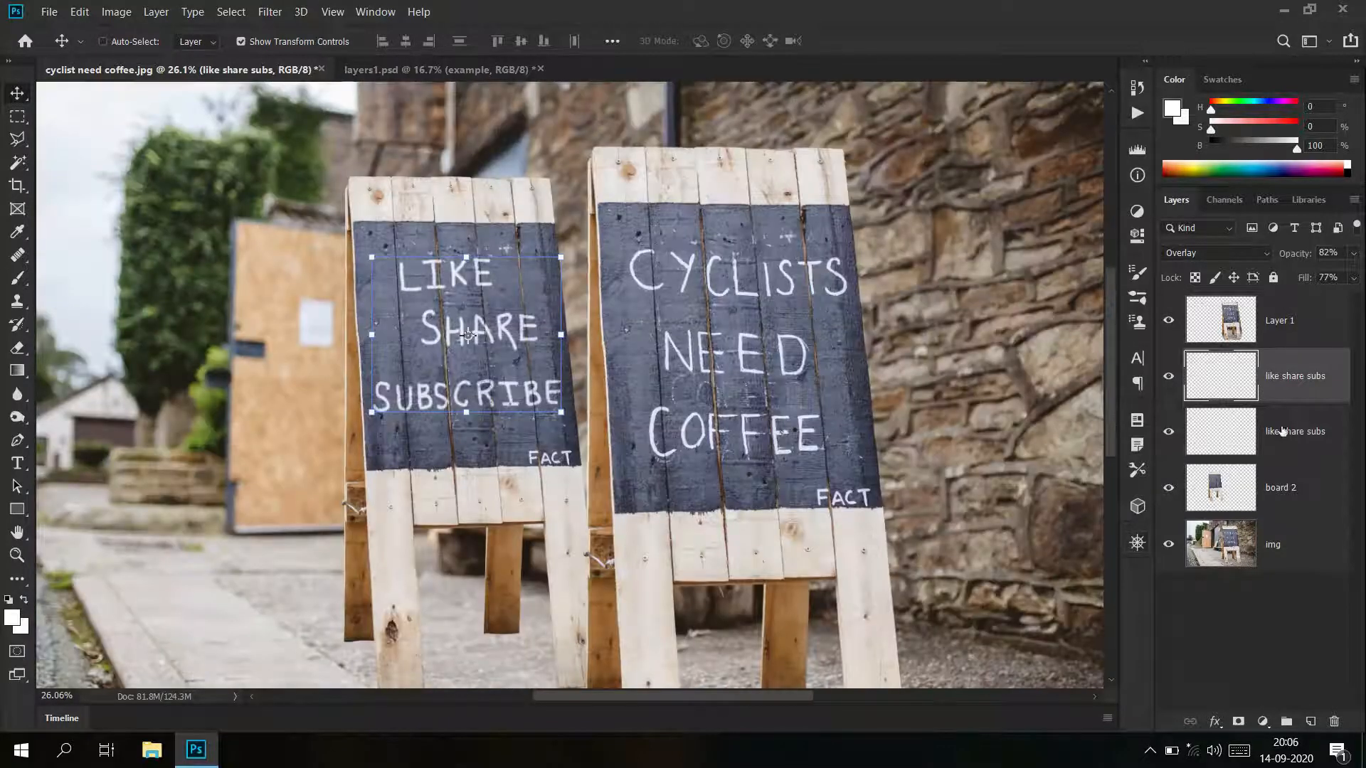
Link the two like share subs layers, move the lettering as a unit, and undo the linking
left_click(1295, 431, "ctrl")
right_click(1294, 435)
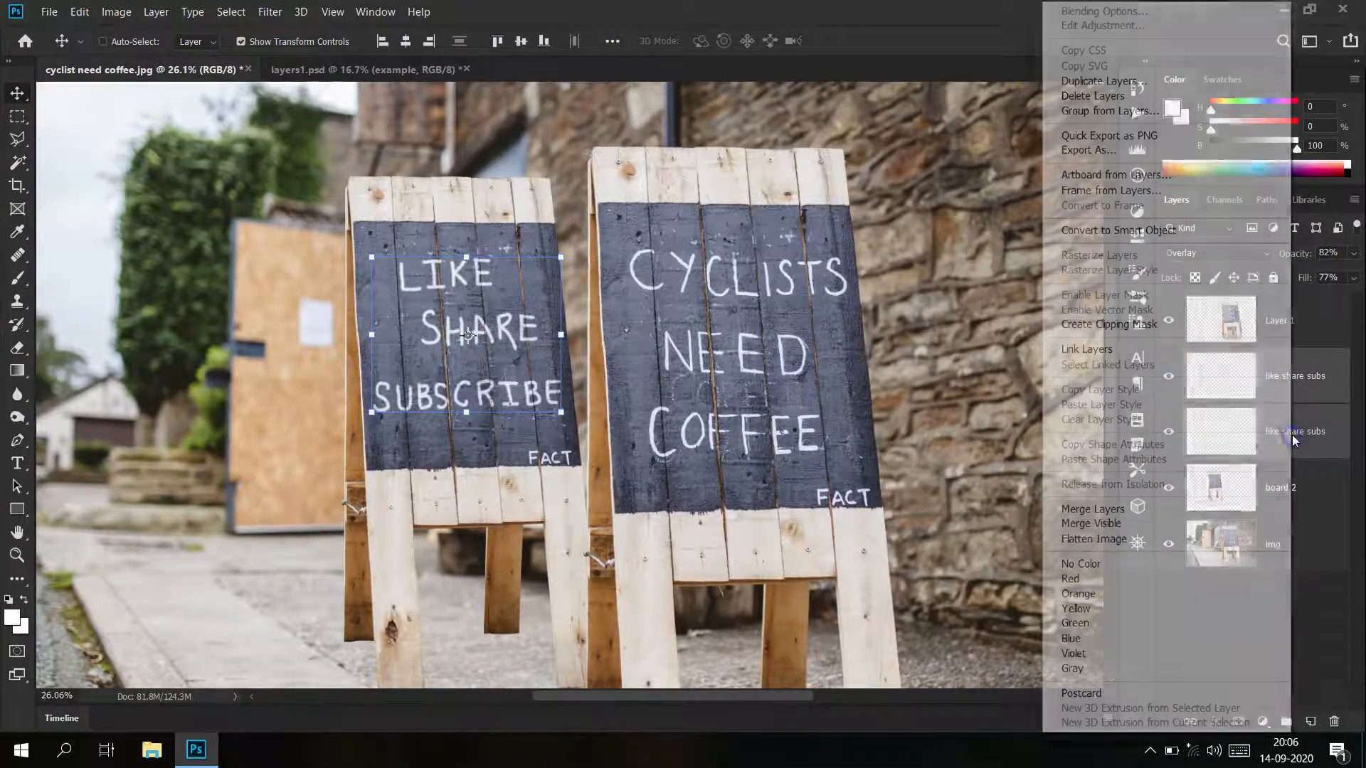
left_click(1176, 350)
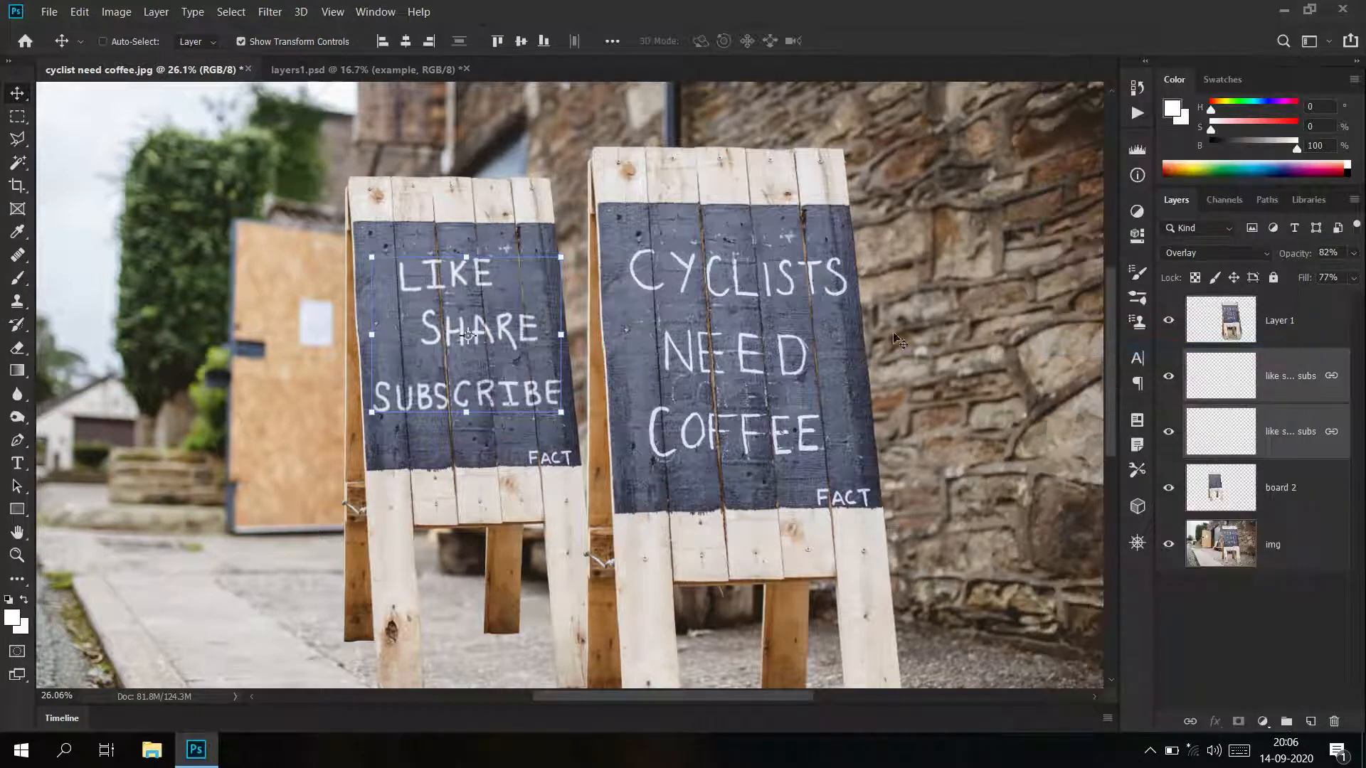
mouse_move(445, 293)
left_mouse_down()
mouse_move(506, 291)
mouse_move(442, 286)
mouse_move(462, 287)
left_mouse_up()
scroll(472, 409, "up", 1)
scroll(473, 408, "up", 5)
scroll(340, 354, "up", 3)
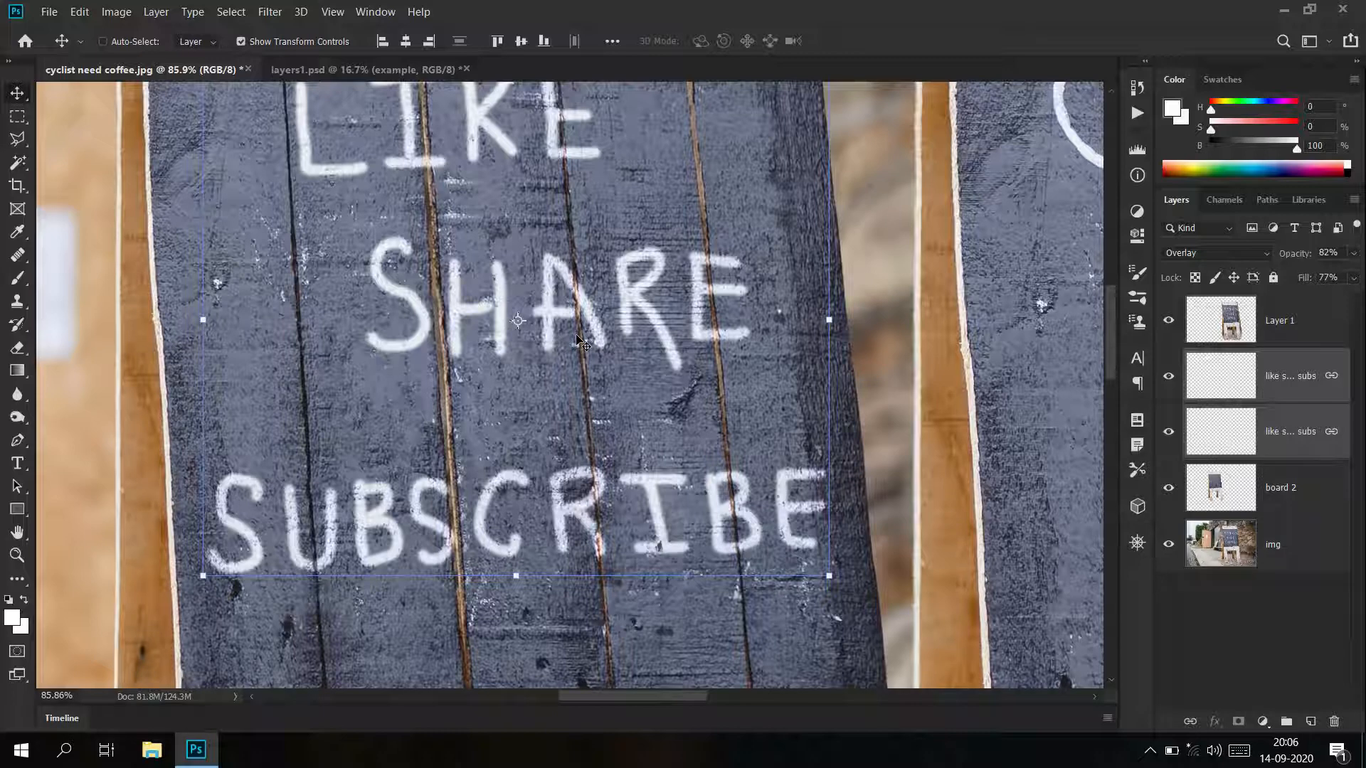
left_click_drag(459, 235, 494, 373)
key("ctrl+t")
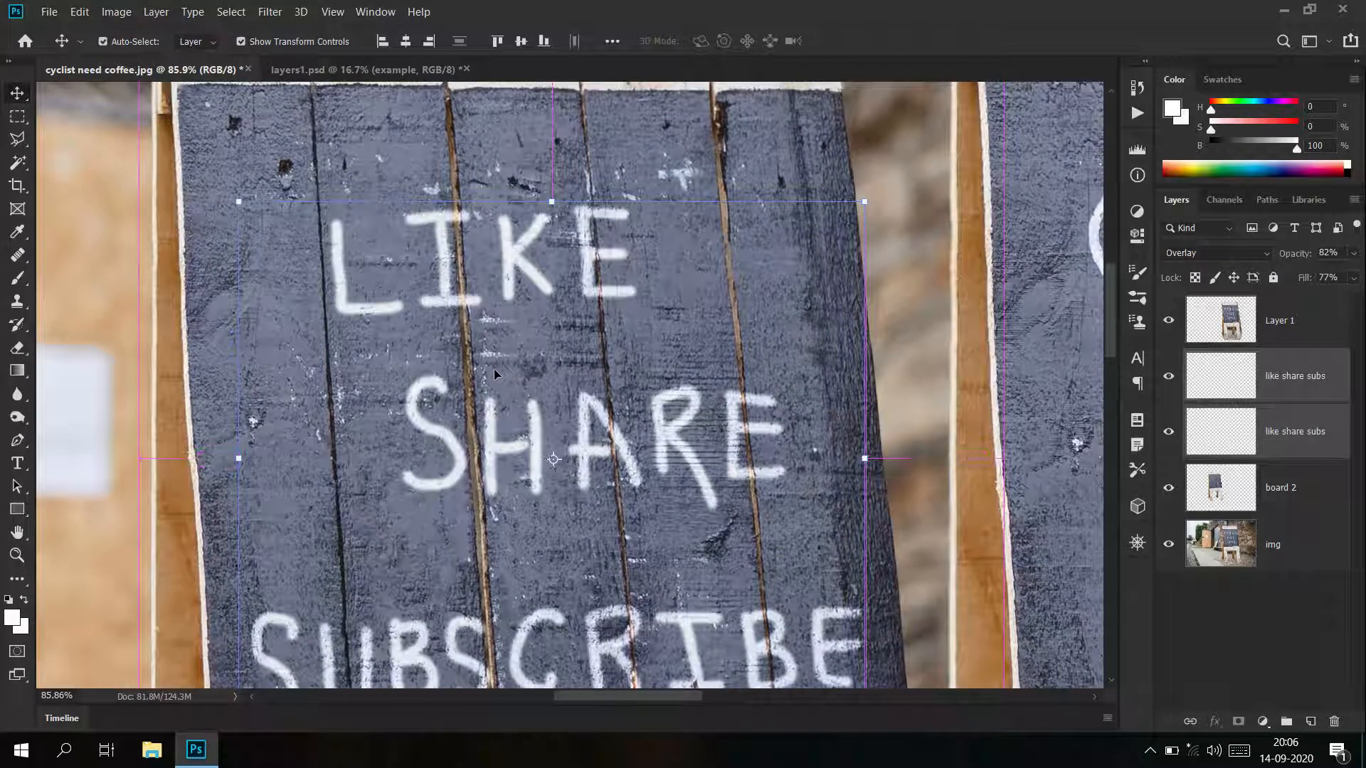
Erase the upper like share subs layer's paint along the plank gap crossing the I in LIKE
left_click_drag(460, 288, 511, 283)
left_click_drag(490, 222, 515, 299)
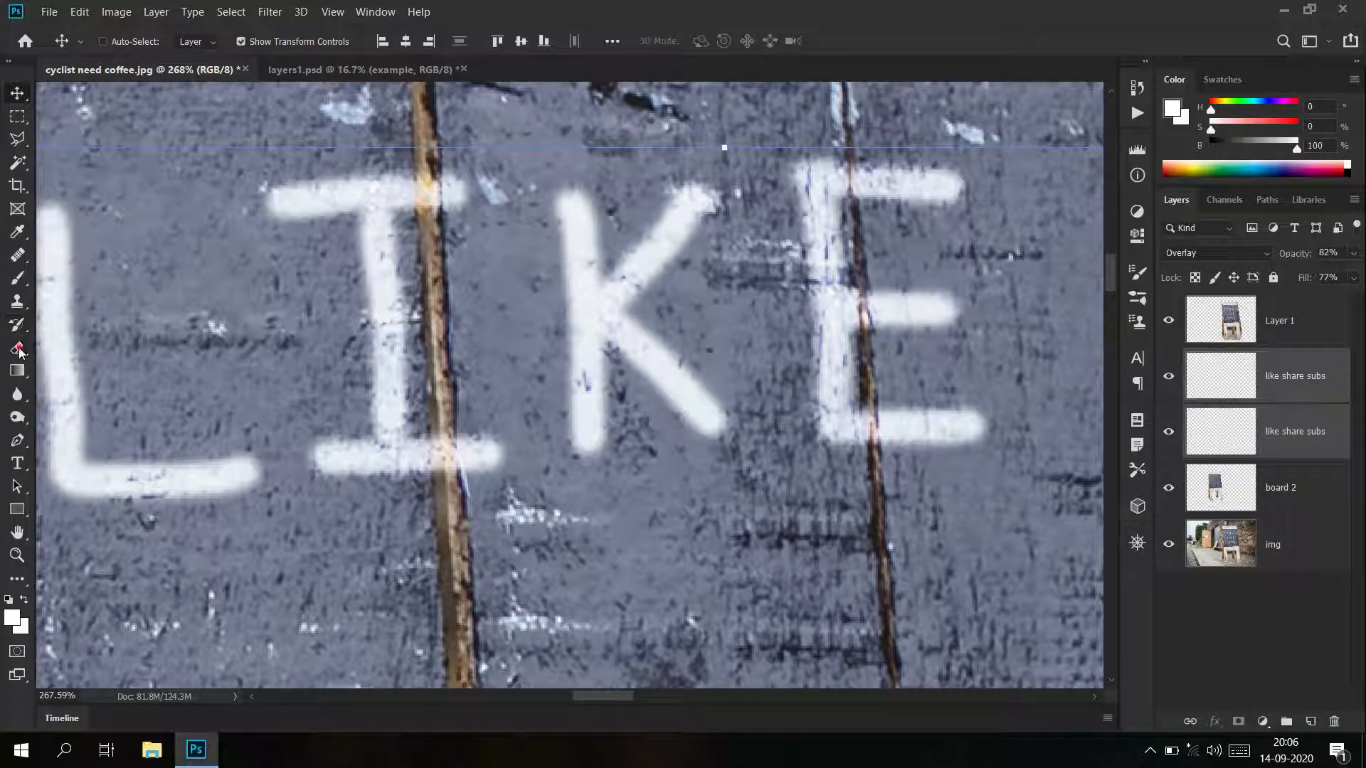
left_click(17, 348)
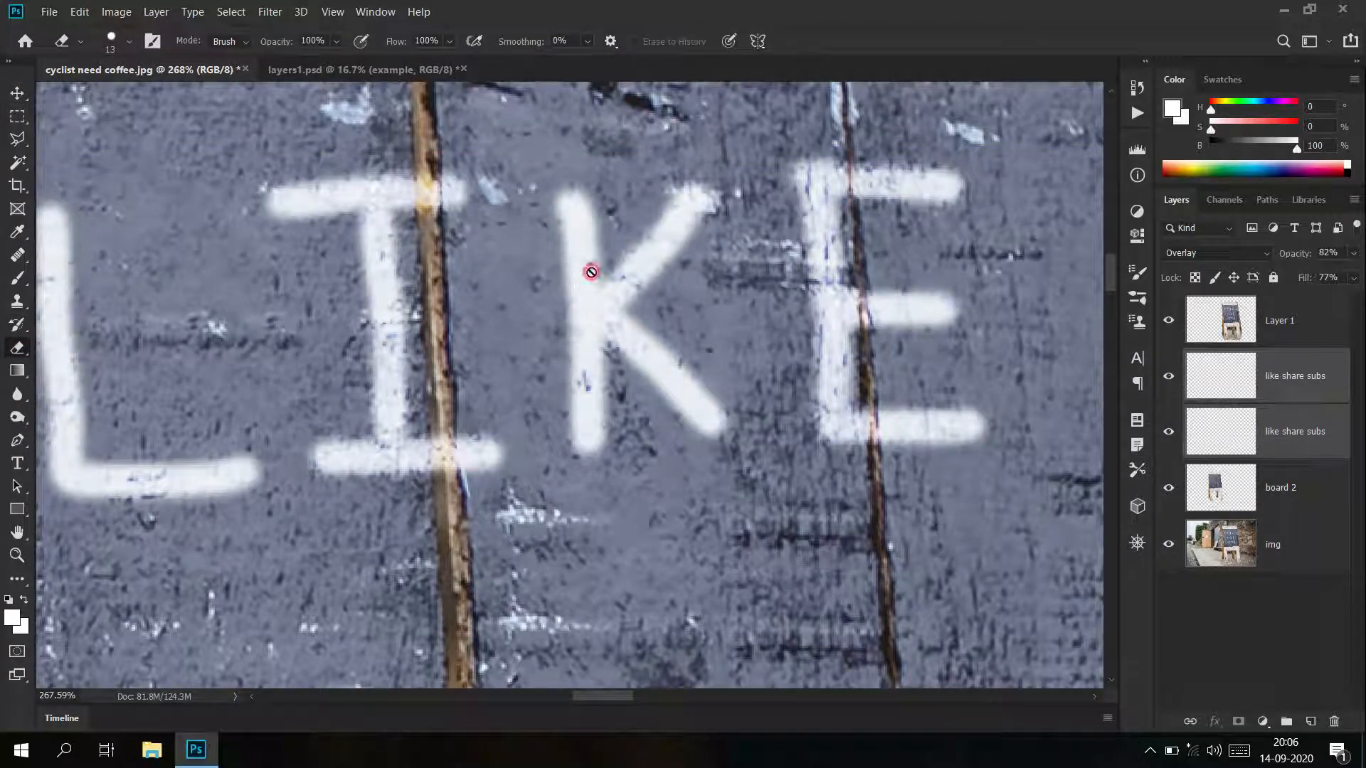
left_click(592, 272)
left_click(686, 294)
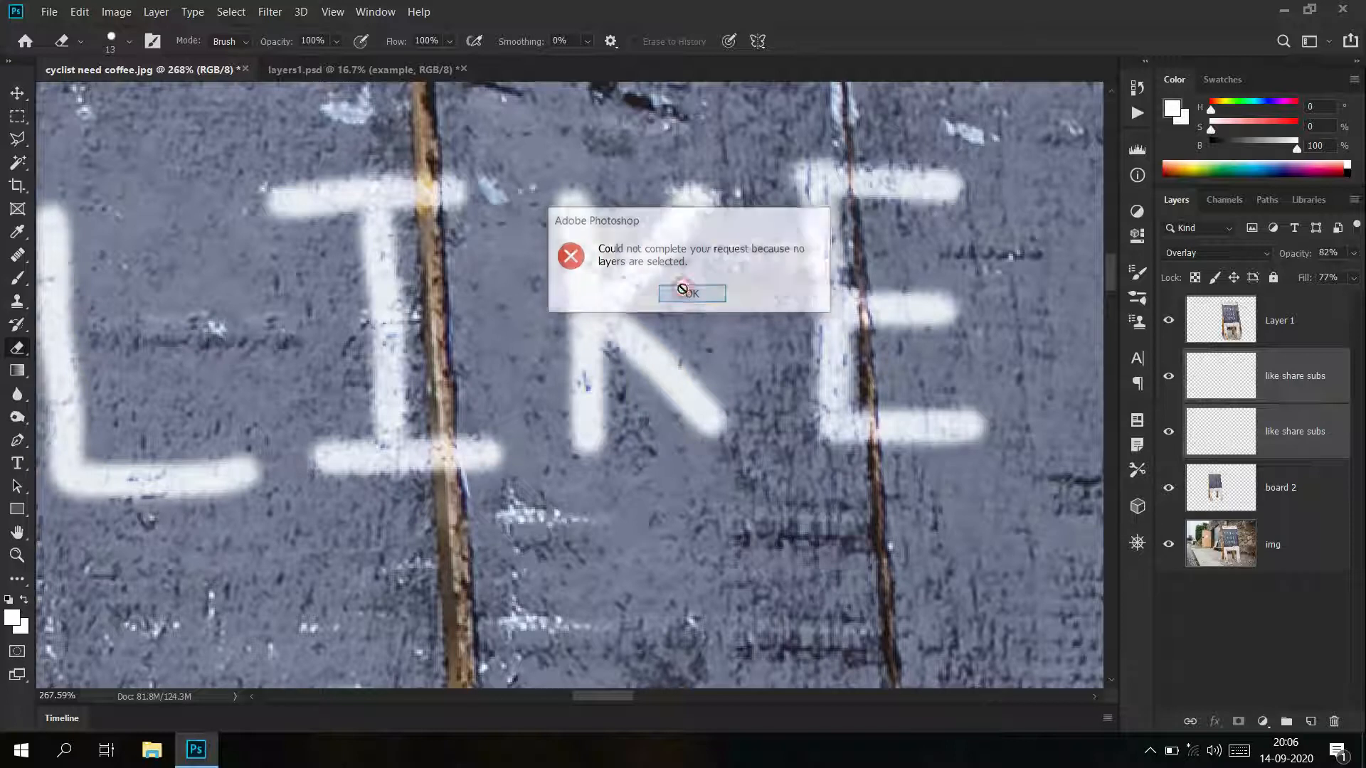
left_click(1305, 392)
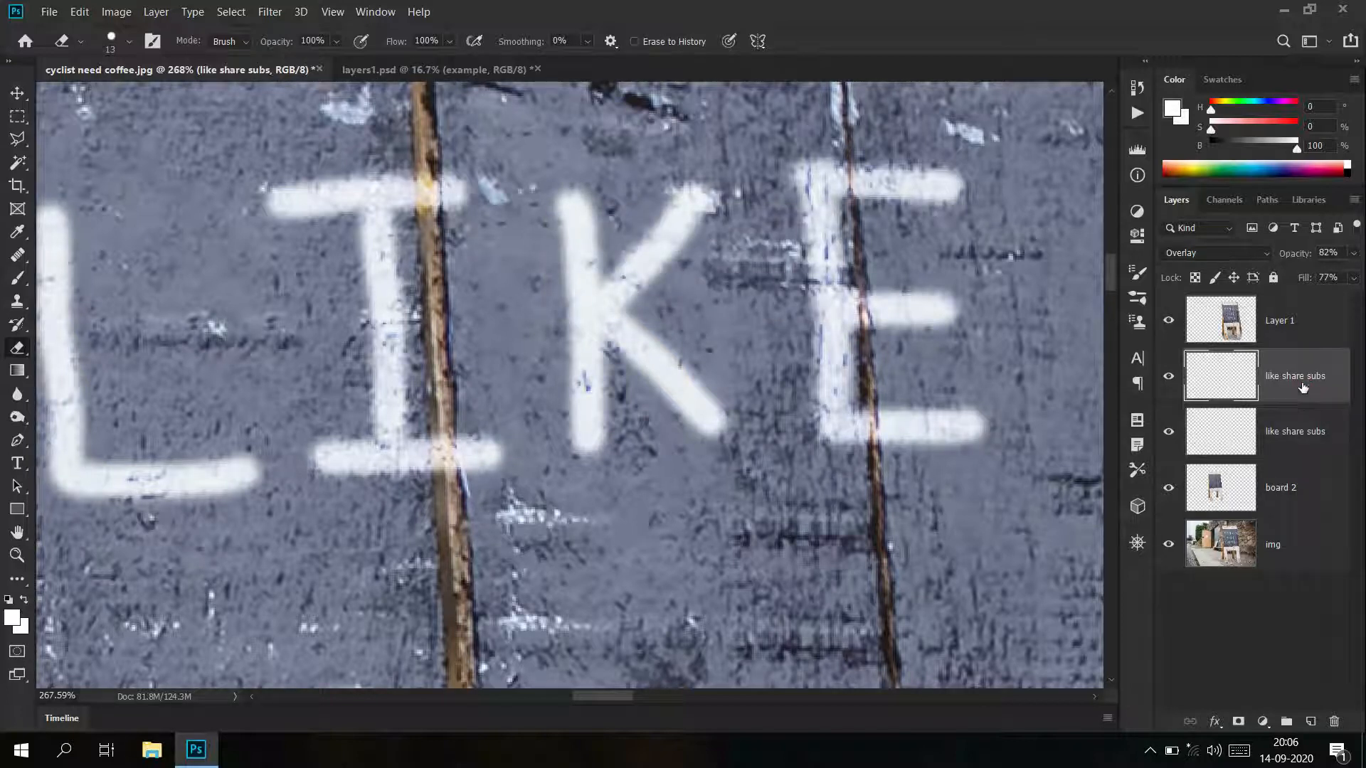
left_click_drag(424, 140, 433, 241)
mouse_move(430, 342)
left_mouse_down()
mouse_move(452, 503)
mouse_move(439, 423)
mouse_move(455, 466)
left_mouse_up()
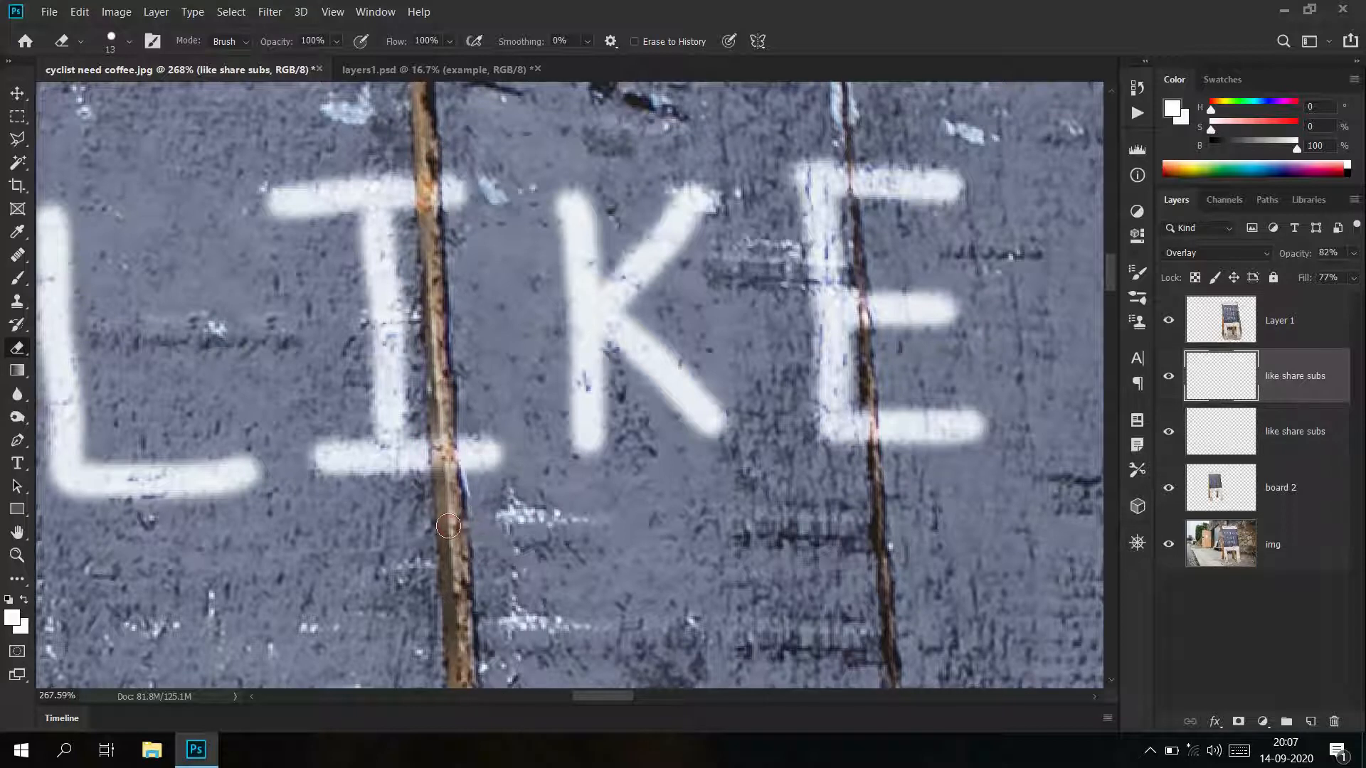
Adjust the Eraser's brush size and keep a 100% hard edge for the plank gaps in SHARE
key("c")
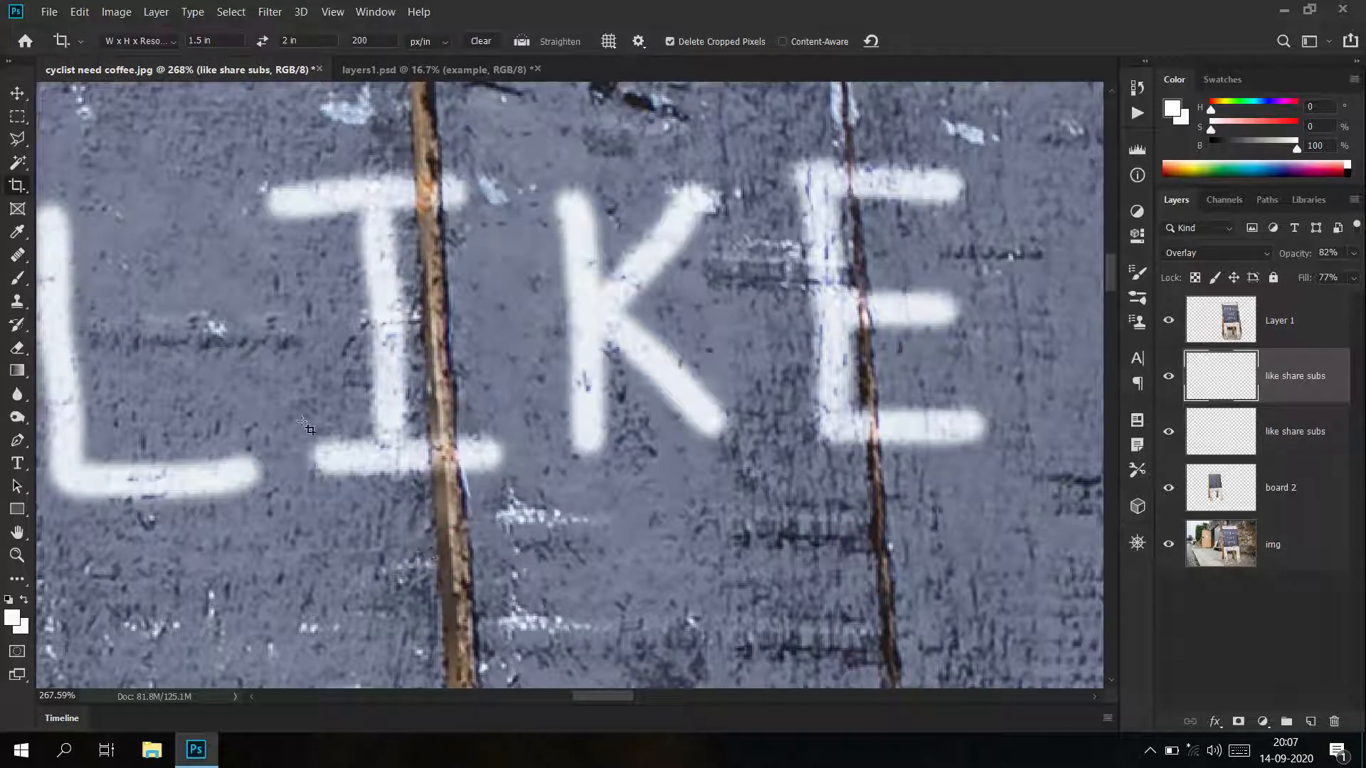
left_click(18, 348)
scroll(370, 526, "down", 10)
left_click_drag(367, 367, 90, 367)
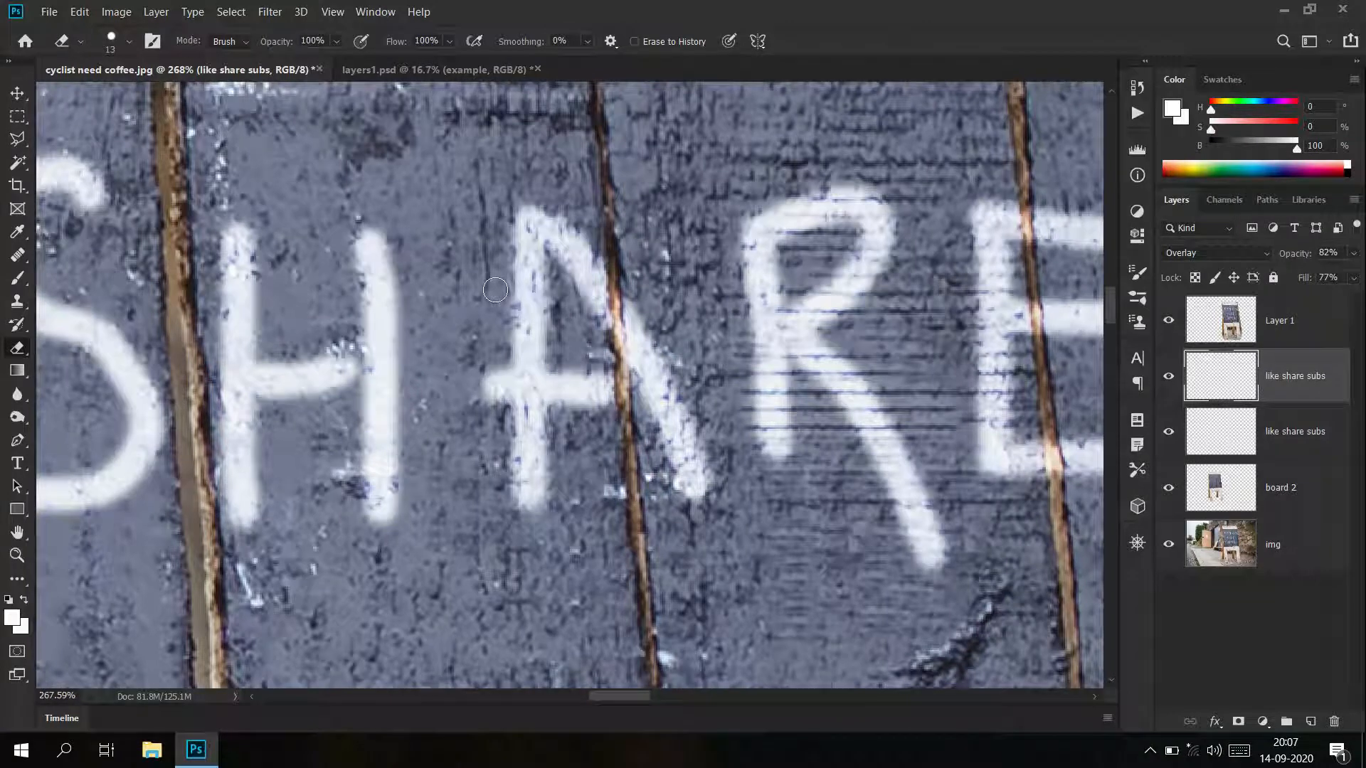
key("bracketleft")
right_click(465, 249)
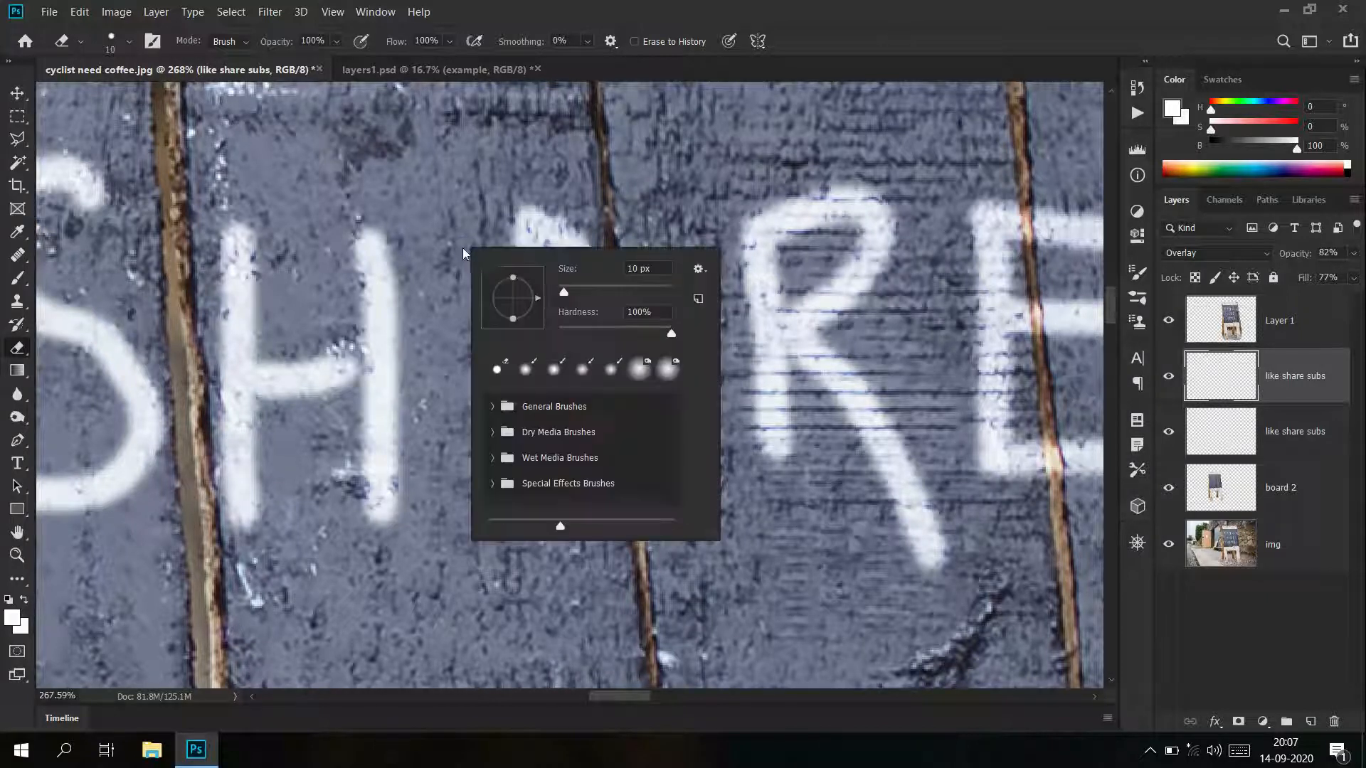
mouse_move(567, 292)
left_mouse_down()
mouse_move(627, 292)
mouse_move(566, 292)
left_mouse_up()
left_click_drag(673, 337, 678, 341)
left_click(570, 231)
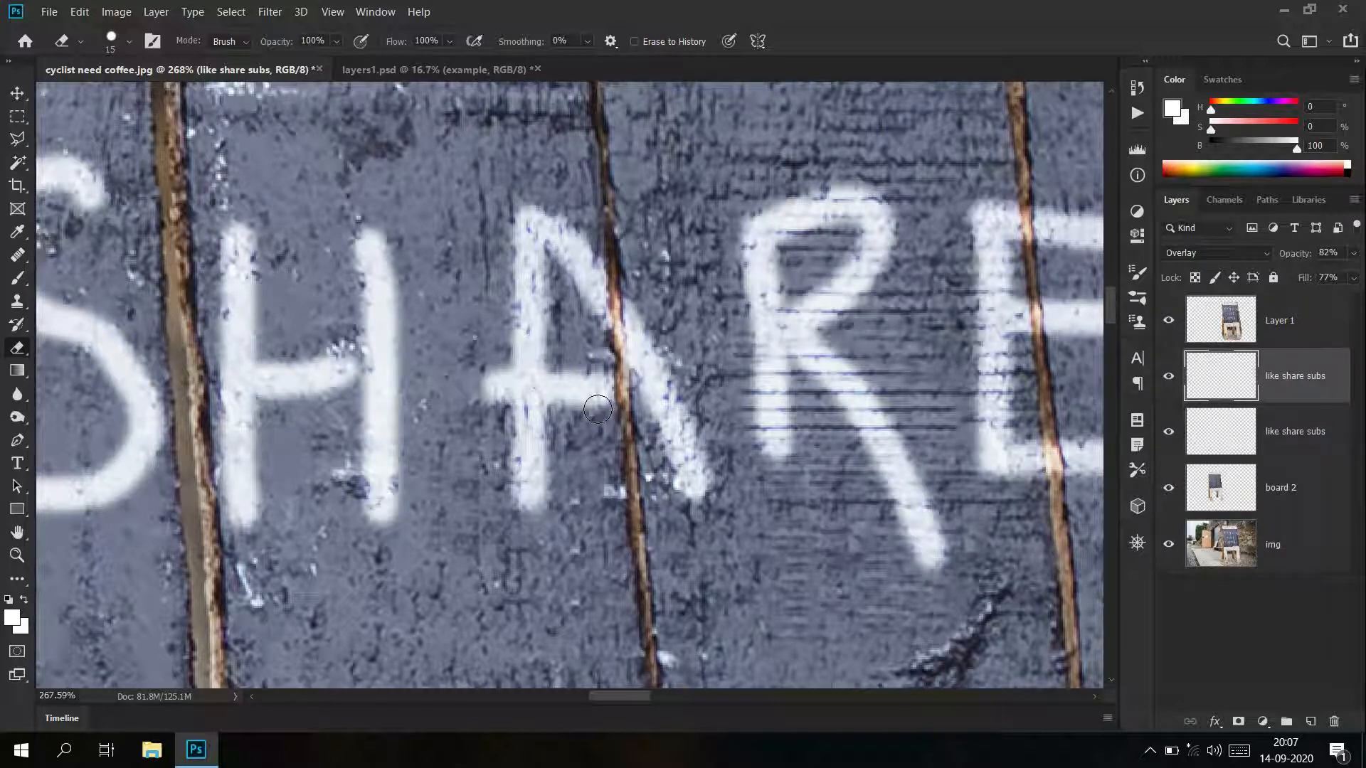
Reduce the Eraser to 8 px and clear the upper layer's SHARE lettering from the plank gaps
key("bracketleft")
key("bracketleft")
key("bracketleft")
key("bracketleft")
key("bracketleft")
key("bracketleft")
key("bracketright")
key("bracketright")
key("bracketright")
key("bracketright")
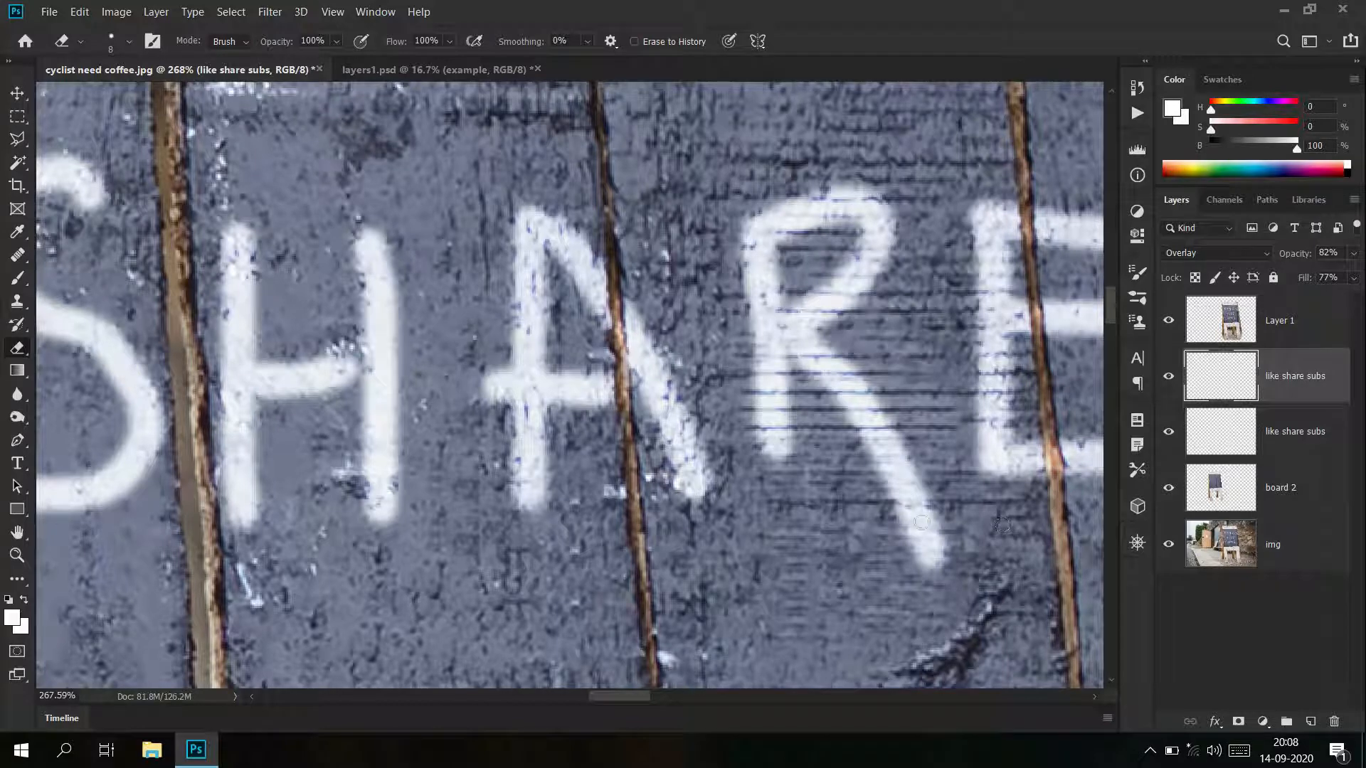
key("c")
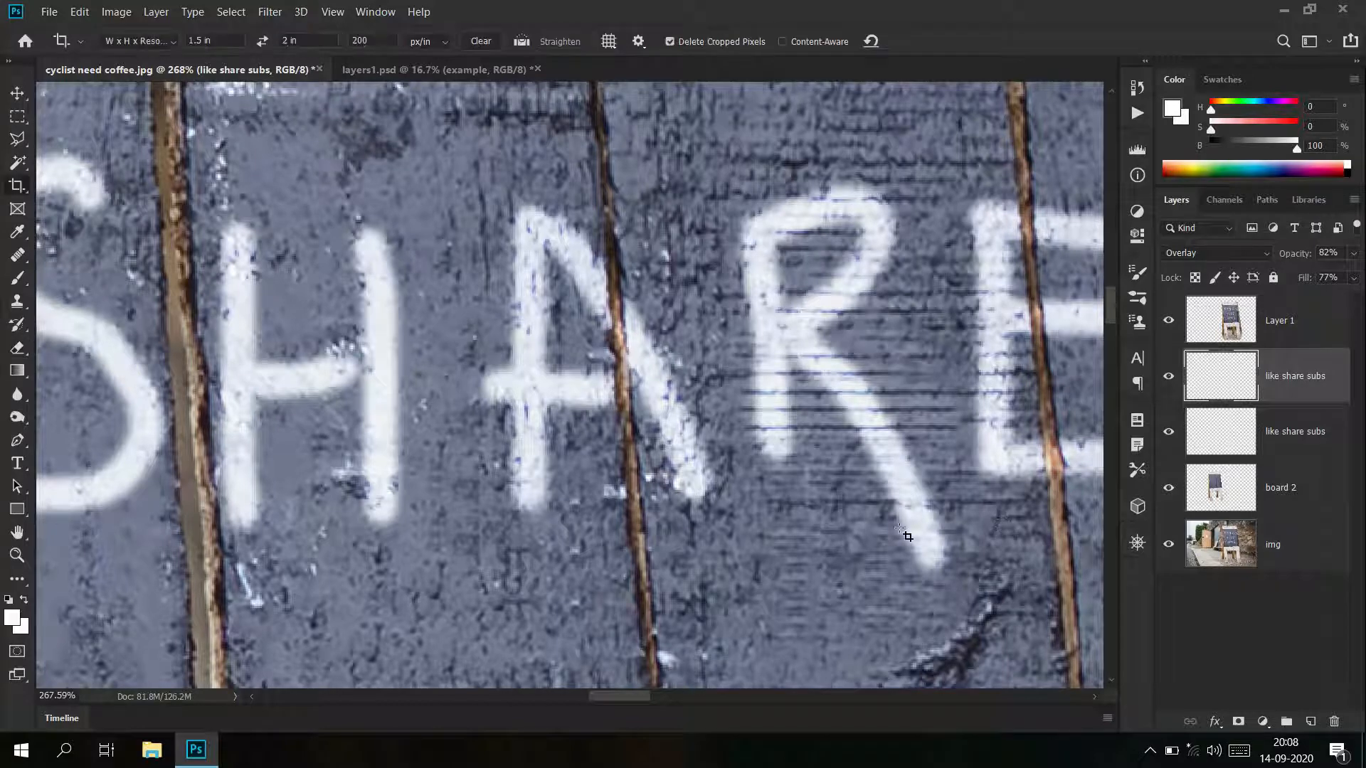
left_click(18, 348)
Erase the upper layer's SUBSCRIBE lettering with straight strokes along the plank gaps through the second B and the R
left_click_drag(593, 592, 464, 335)
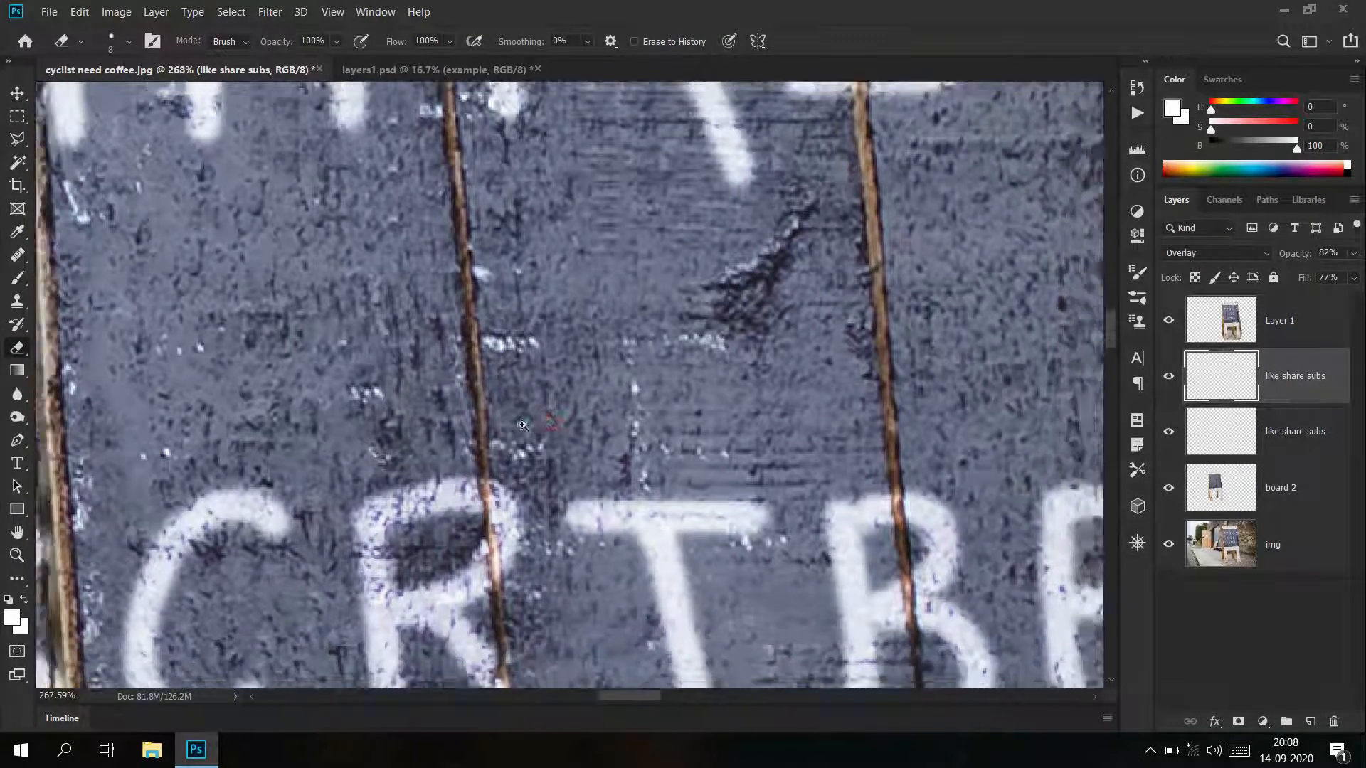
scroll(530, 421, "down", 5)
left_click_drag(589, 539, 546, 530)
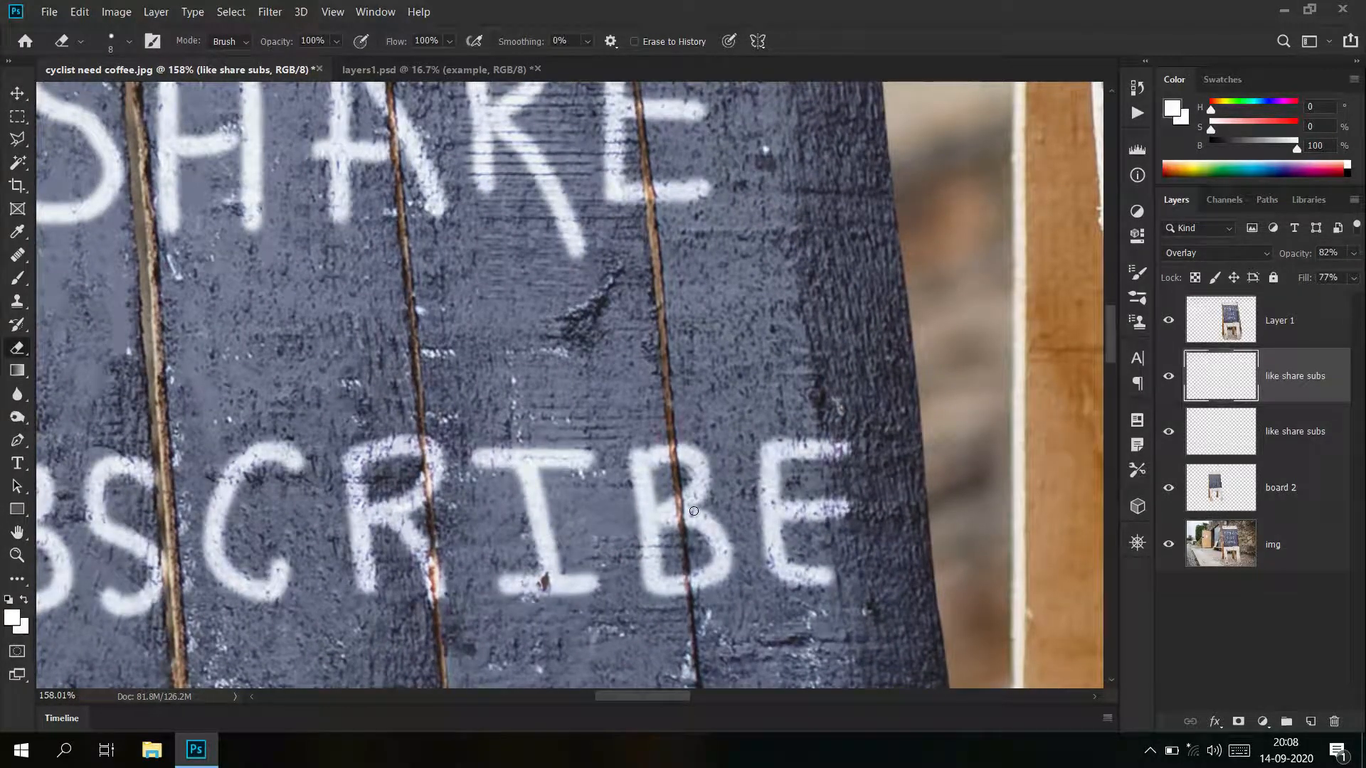
left_click(693, 615, "shift")
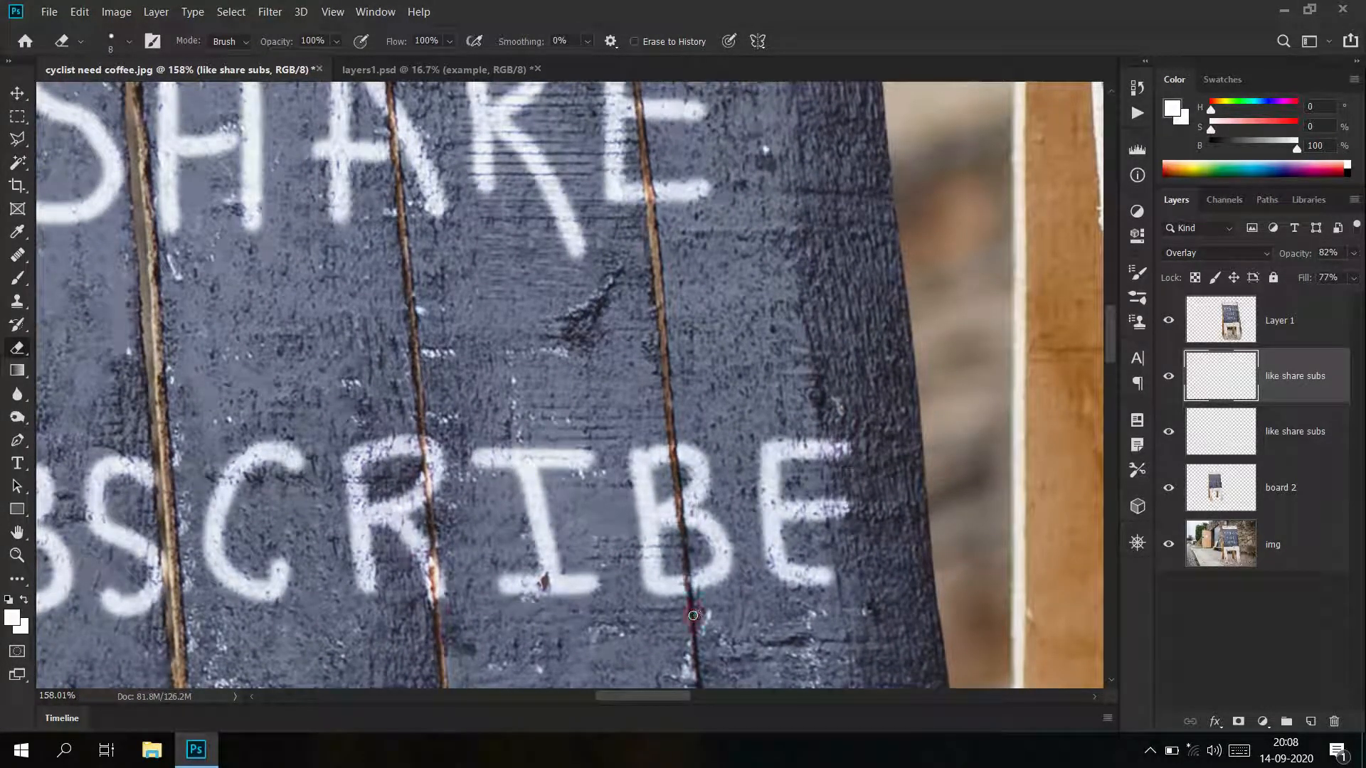
left_click(442, 636, "shift")
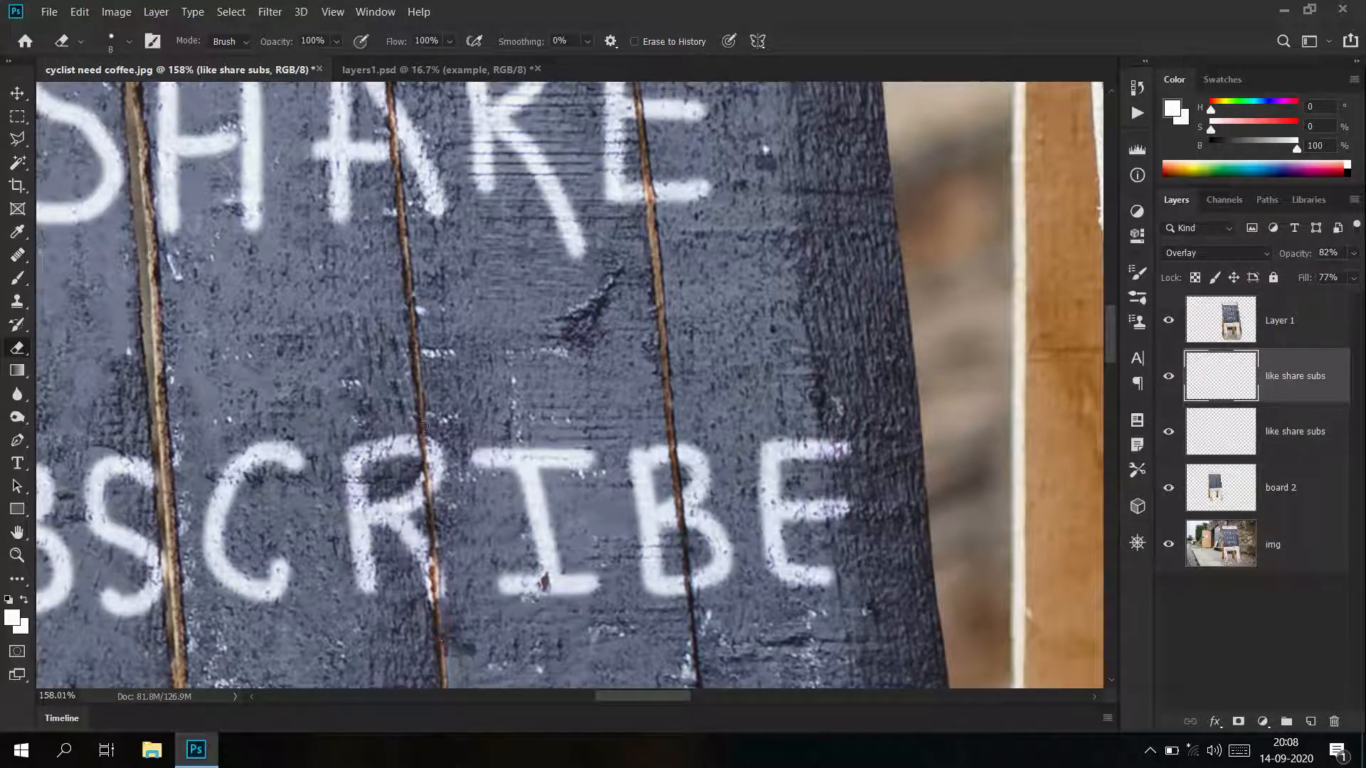
left_click(420, 403)
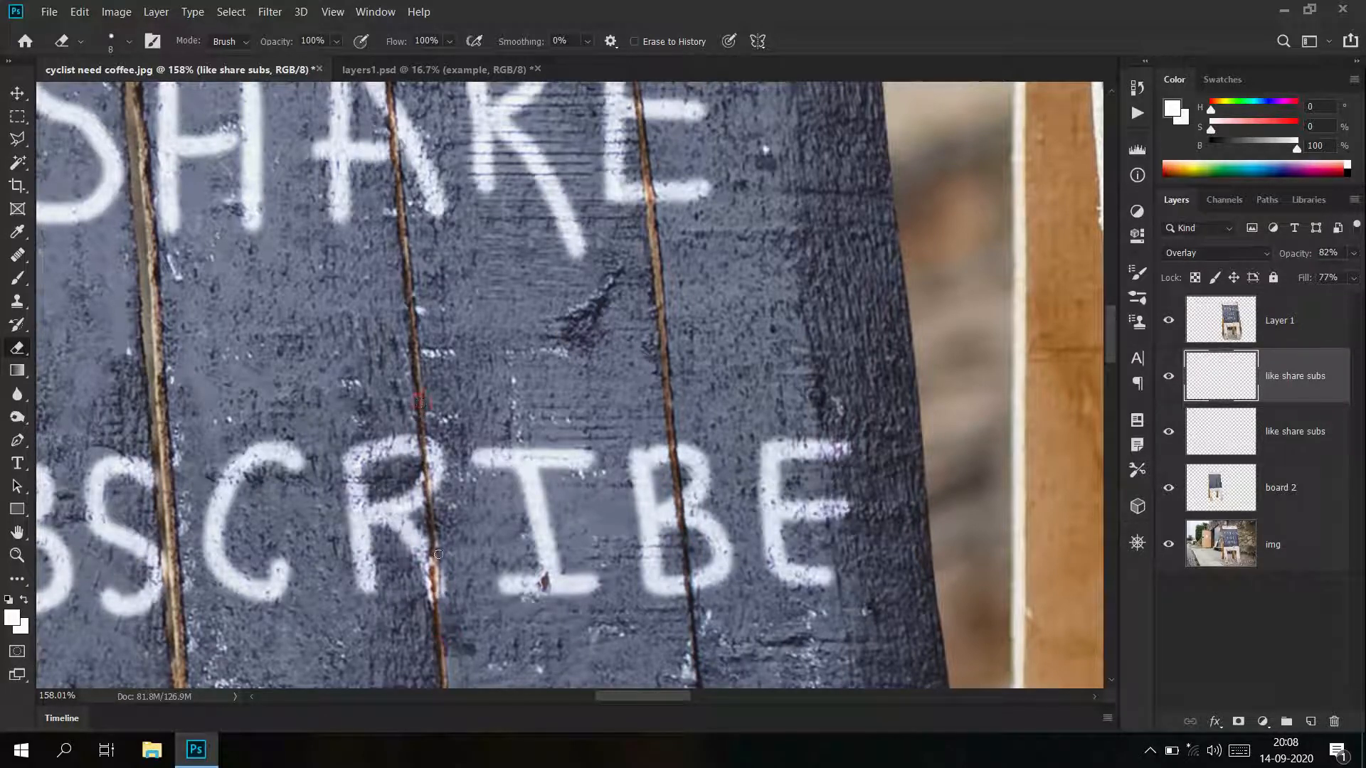
left_click(437, 633, "shift")
Erase straight lines on the upper layer along the gap between S and C and the gap through the U
left_click(157, 432)
left_click(168, 630, "shift")
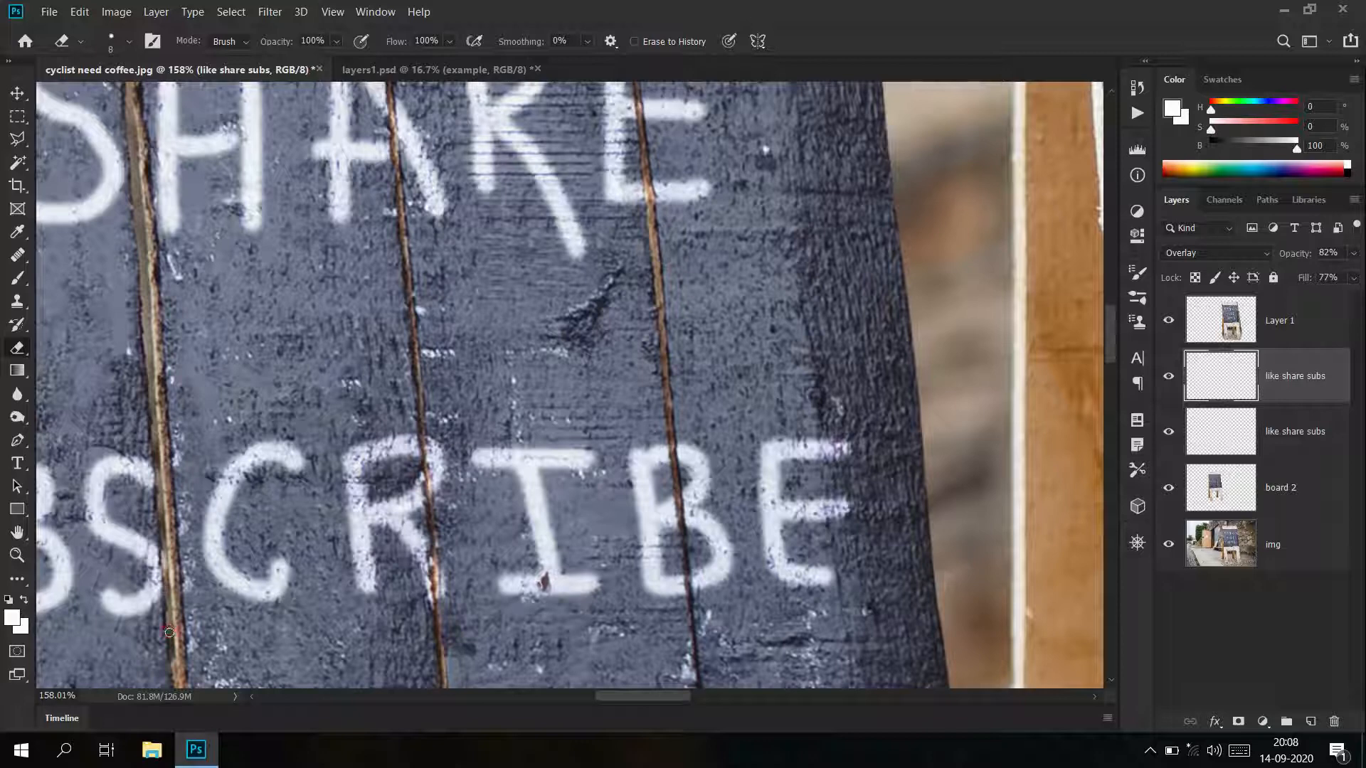
left_click_drag(174, 503, 478, 428)
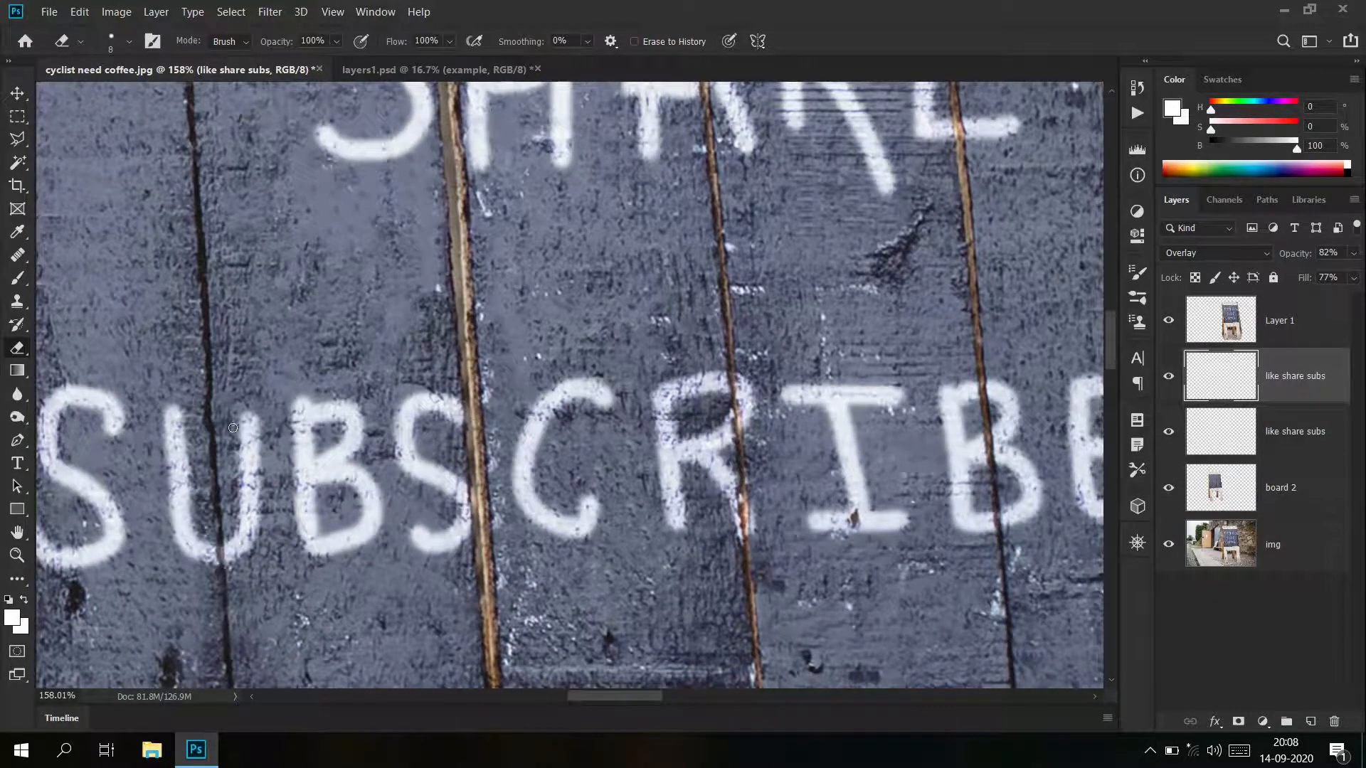
left_click(217, 482)
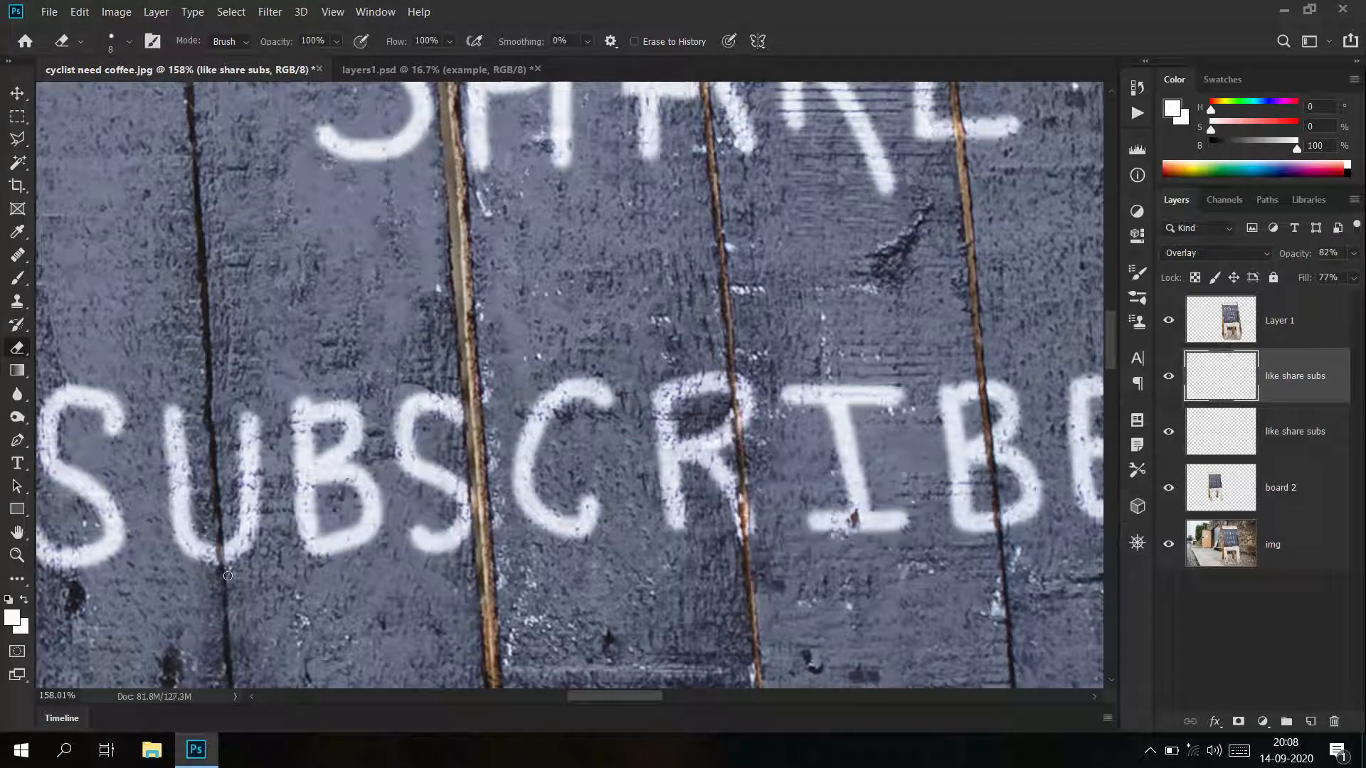
left_click(223, 618, "shift")
On the lower like share subs layer, erase the SUBSCRIBE lettering in straight lines along the plank gaps
left_click(1240, 447)
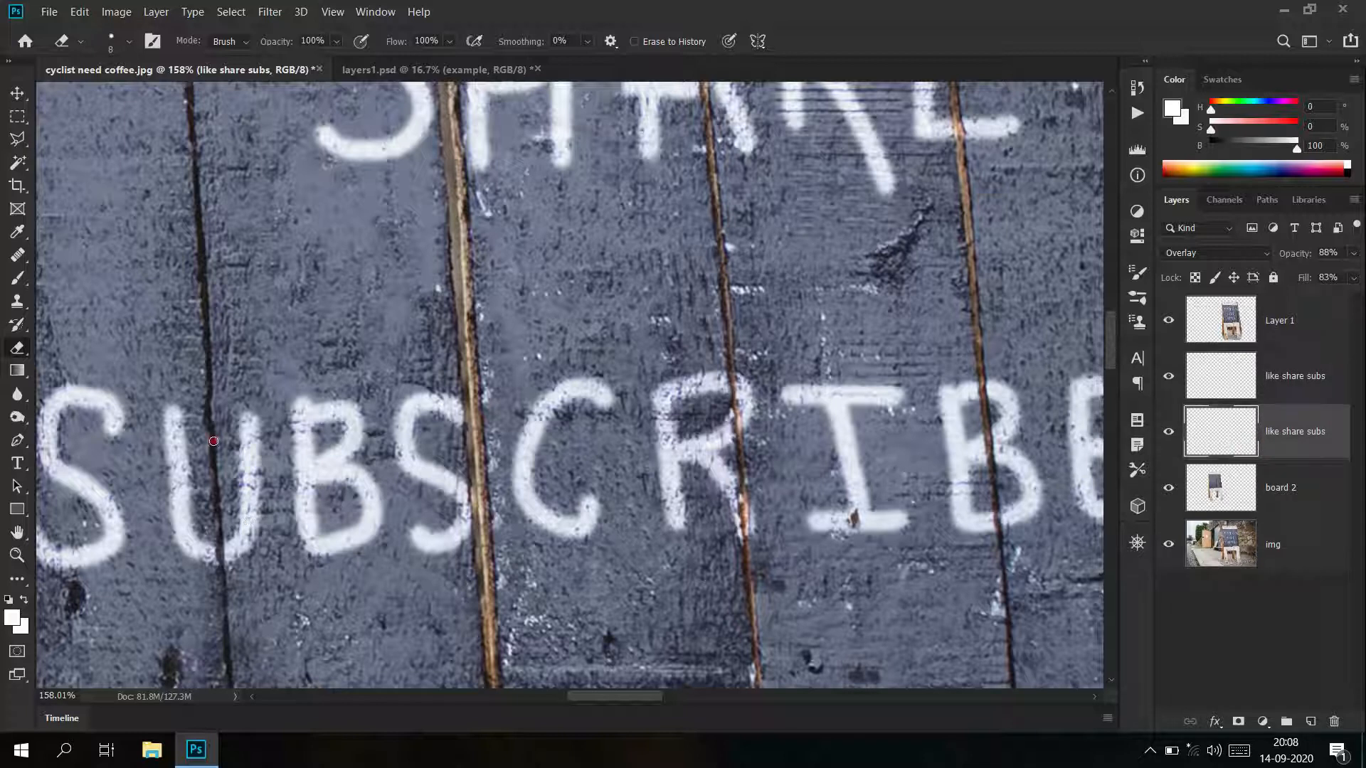
left_click(229, 647, "shift")
left_click(461, 375, "shift")
left_click(748, 579, "shift")
scroll(573, 536, "right", 5)
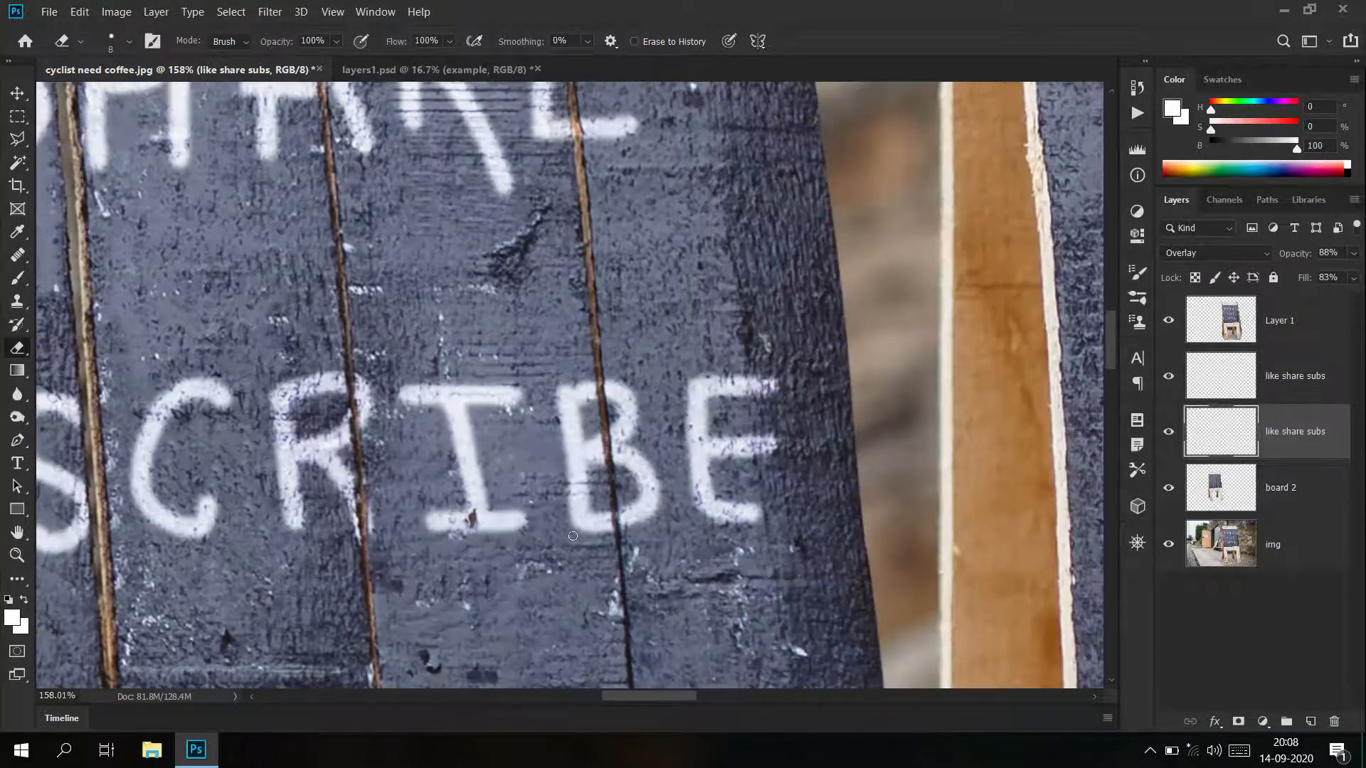
left_click(618, 533, "shift")
Erase the lower layer's SHARE lettering along the plank gaps through the E and the A
scroll(531, 156, "up", 5)
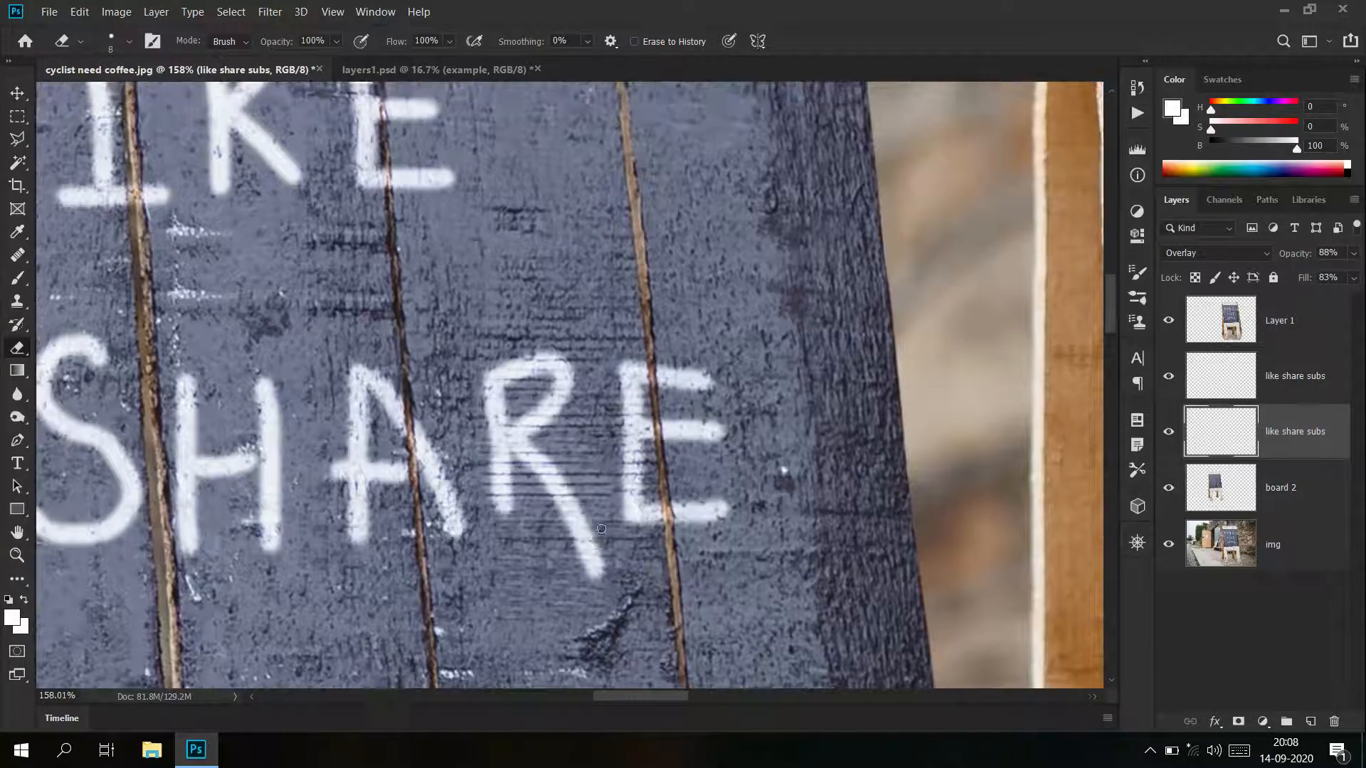
left_click(671, 574, "shift")
left_click(407, 376)
left_click(425, 566, "shift")
Set the Eraser to 10 px and clear the lower layer along the wide plank gap crossing the I in LIKE
left_click_drag(162, 279, 450, 283)
scroll(355, 264, "up", 3)
key("bracketright")
key("bracketright")
key("bracketright")
key("bracketleft")
left_click(365, 213)
left_click(377, 439, "shift")
Set the Eraser to 8 px and clear the lower layer along the narrow plank gap through the E in LIKE
scroll(560, 386, "up", 2)
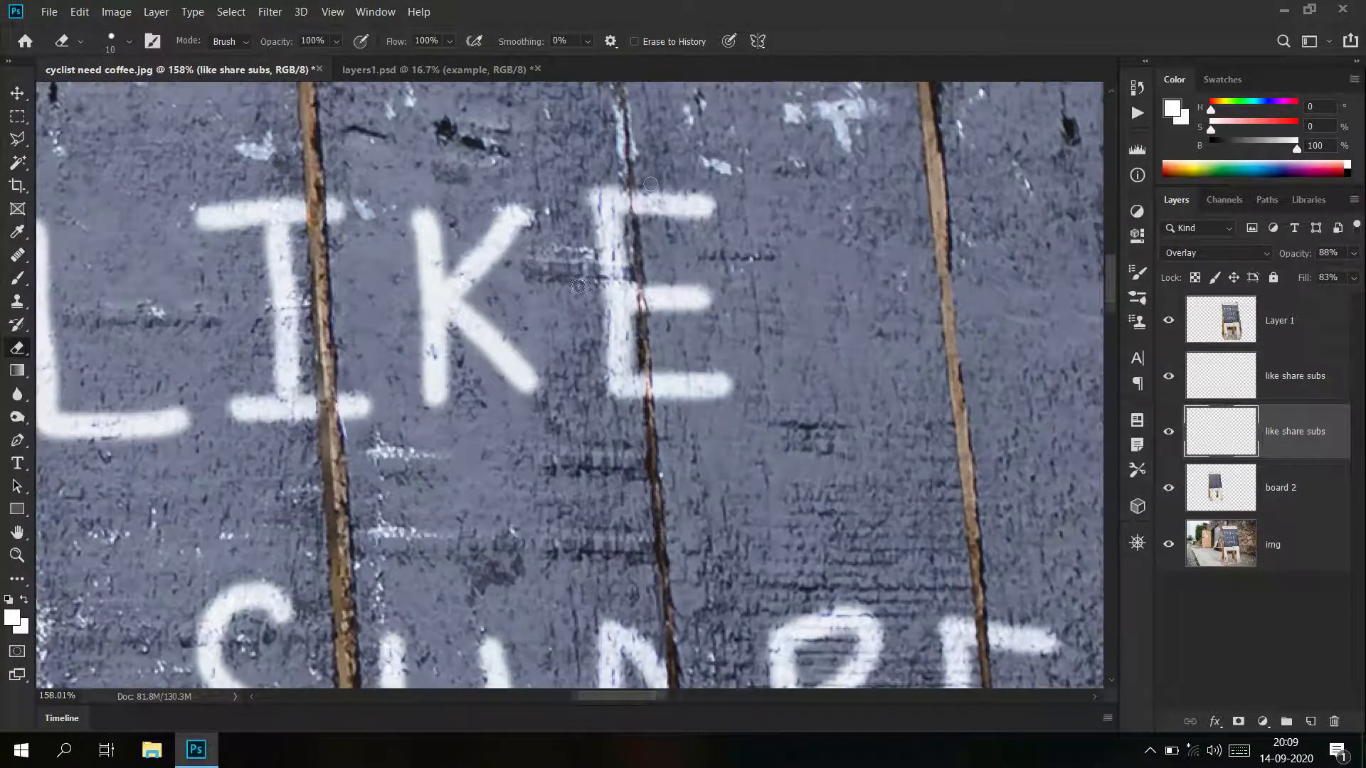
key("bracketleft")
key("bracketleft")
left_click(631, 137)
left_click(651, 439, "shift")
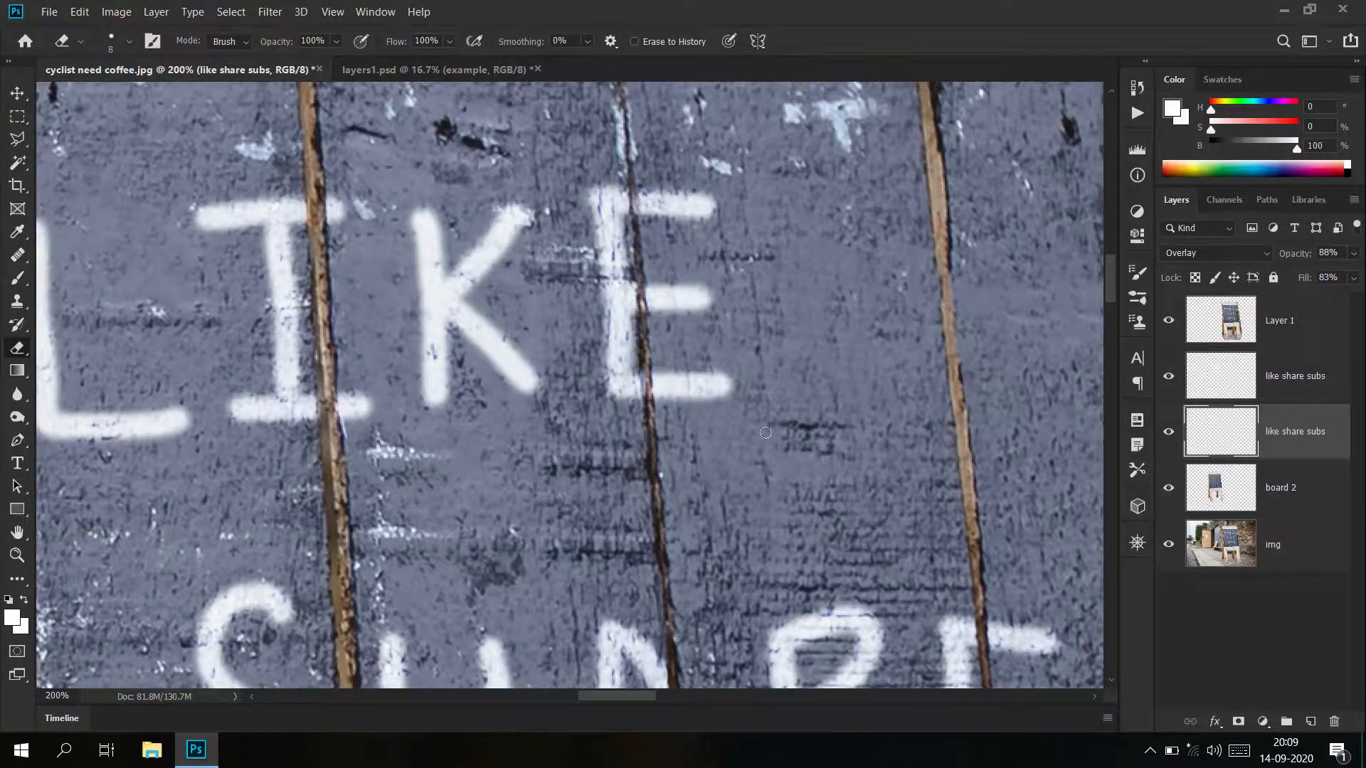
scroll(765, 432, "down", 5)
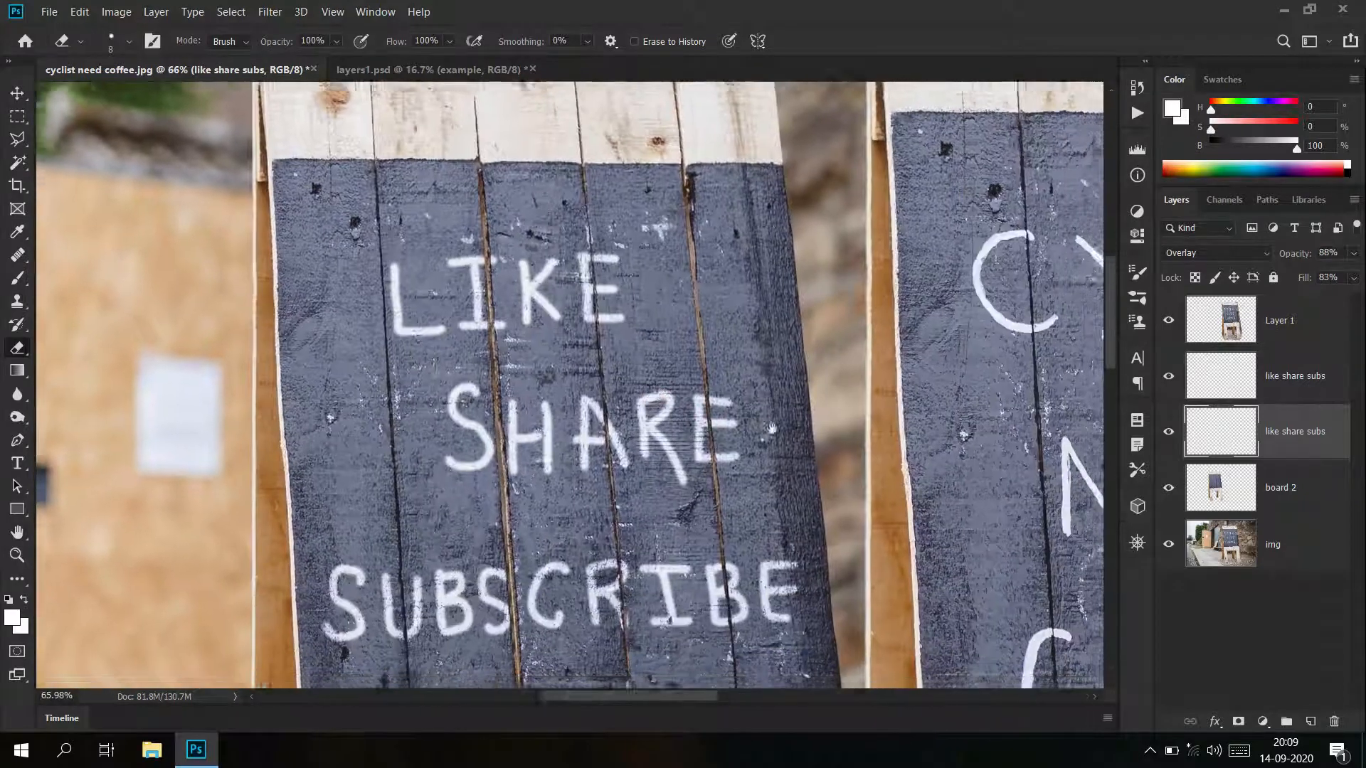
scroll(772, 429, "down", 5)
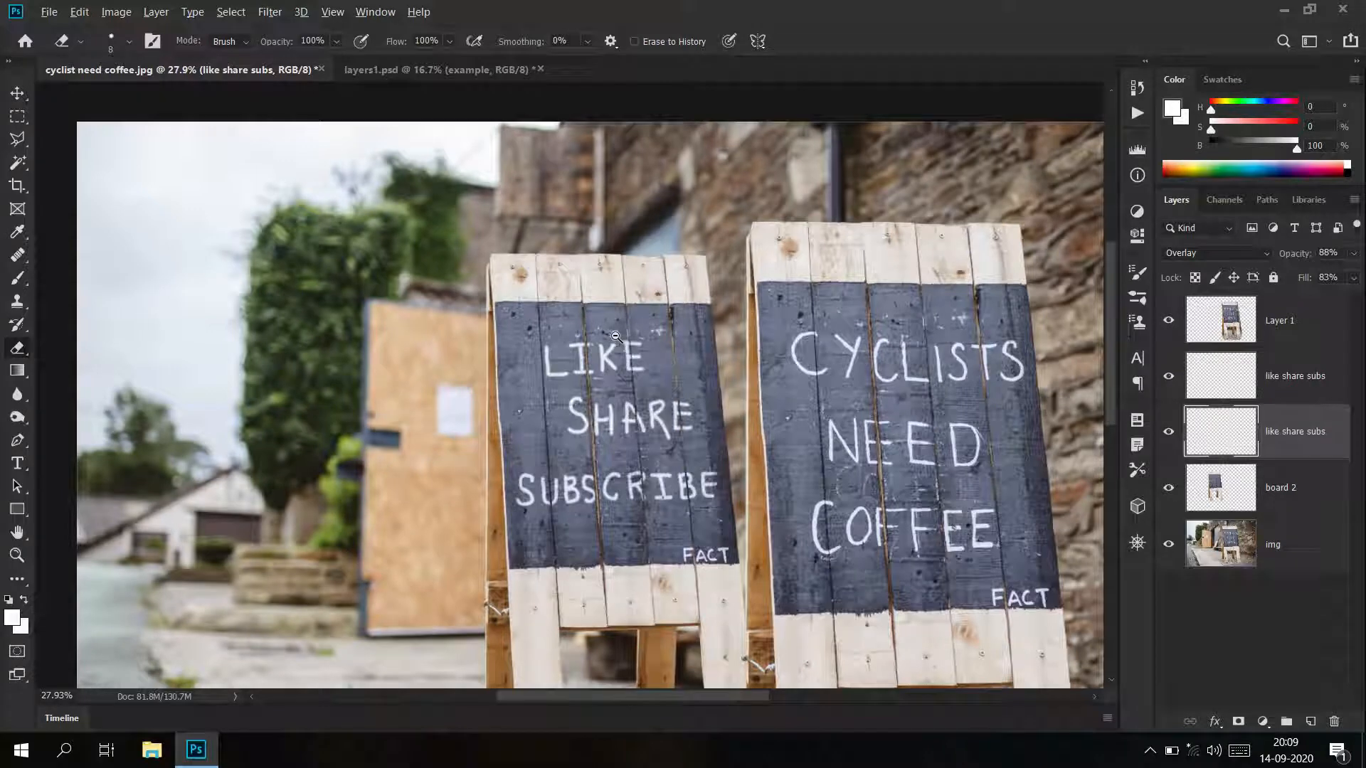
Make the board 2 layer active and switch to the Patch tool to retouch the smaller sign's legs
scroll(589, 335, "down", 2)
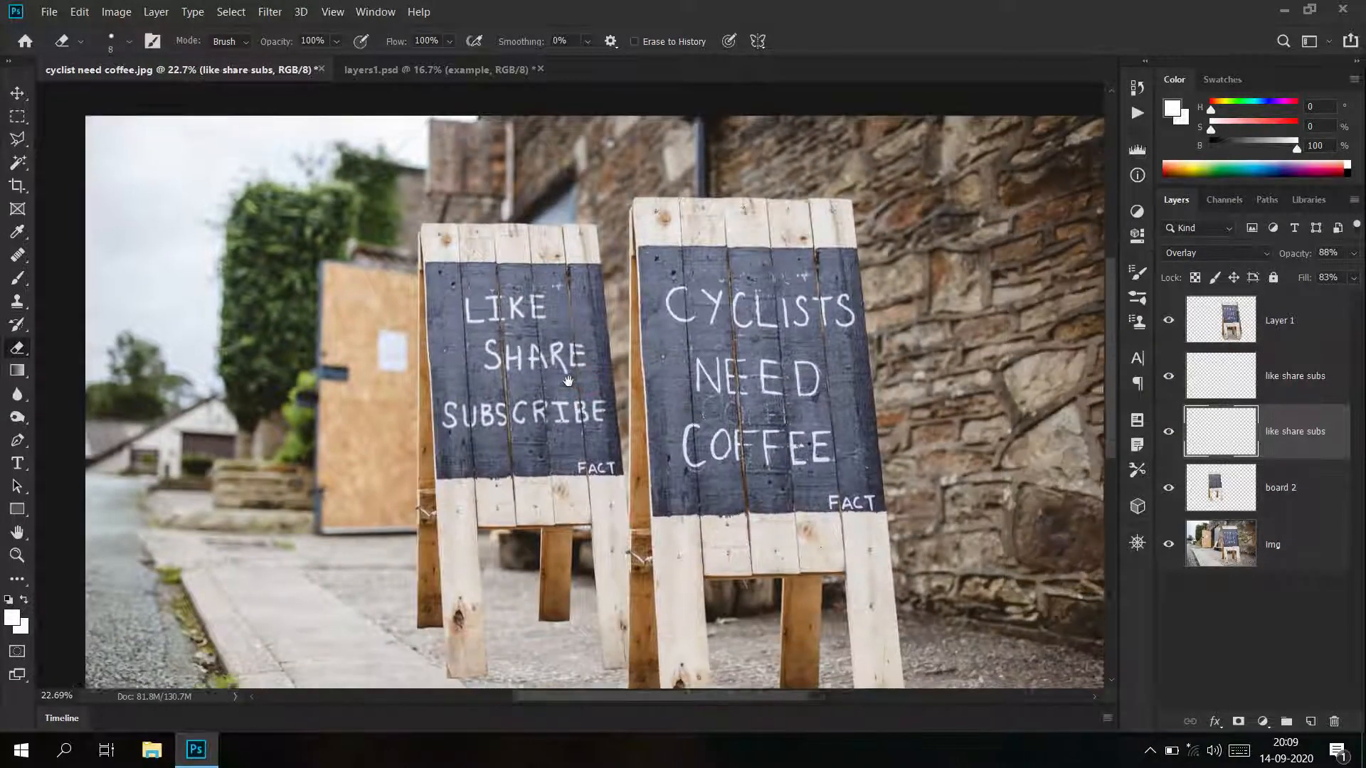
left_click_drag(568, 381, 546, 378)
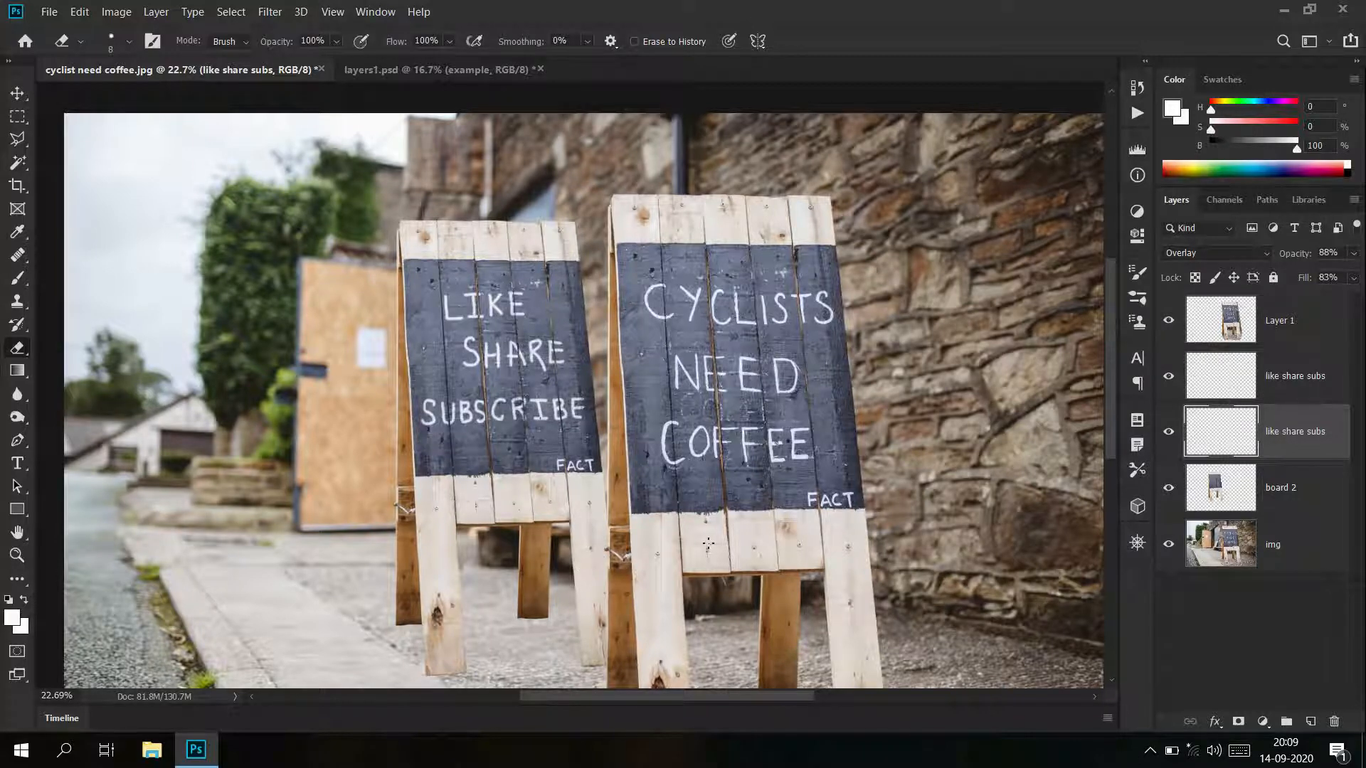
left_click_drag(541, 503, 613, 521)
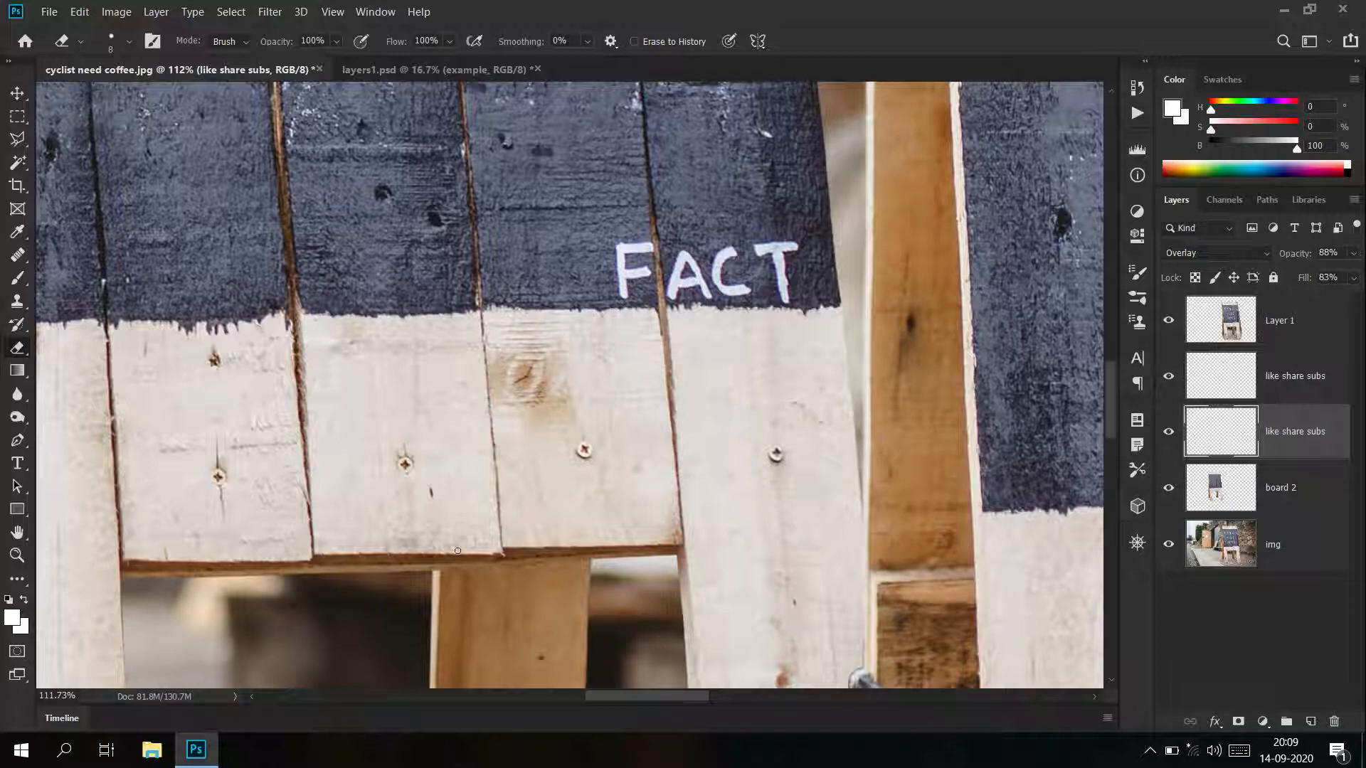
left_click(18, 299)
left_click(1284, 503)
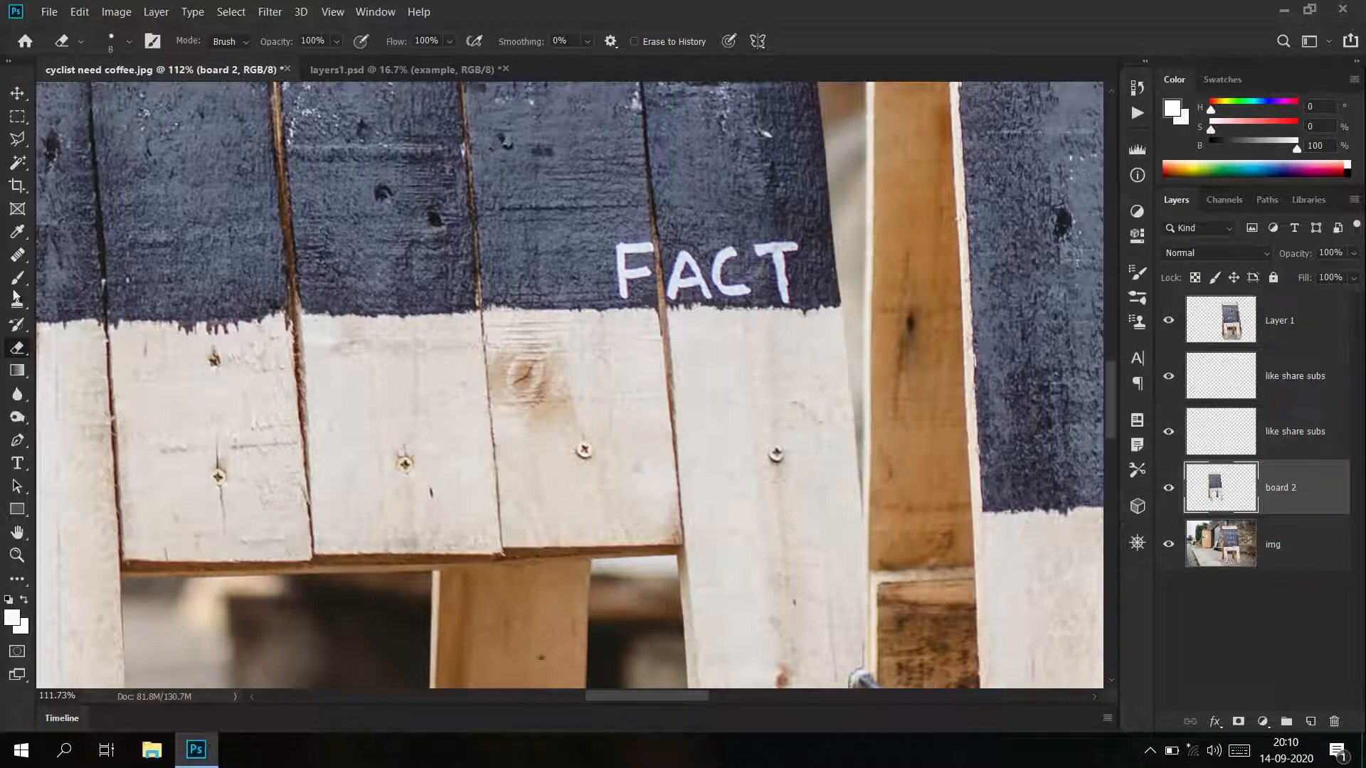
right_click(19, 256)
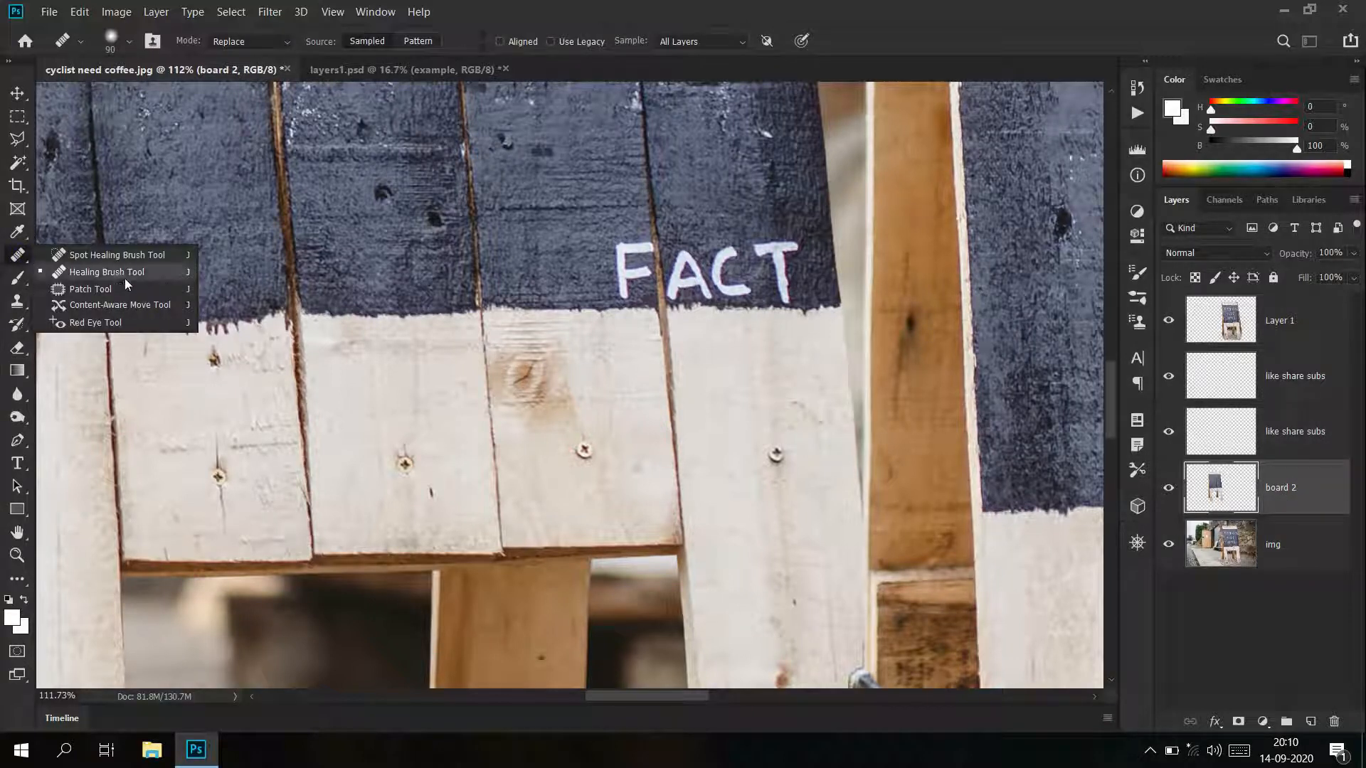
left_click(122, 287)
scroll(437, 421, "down", 6)
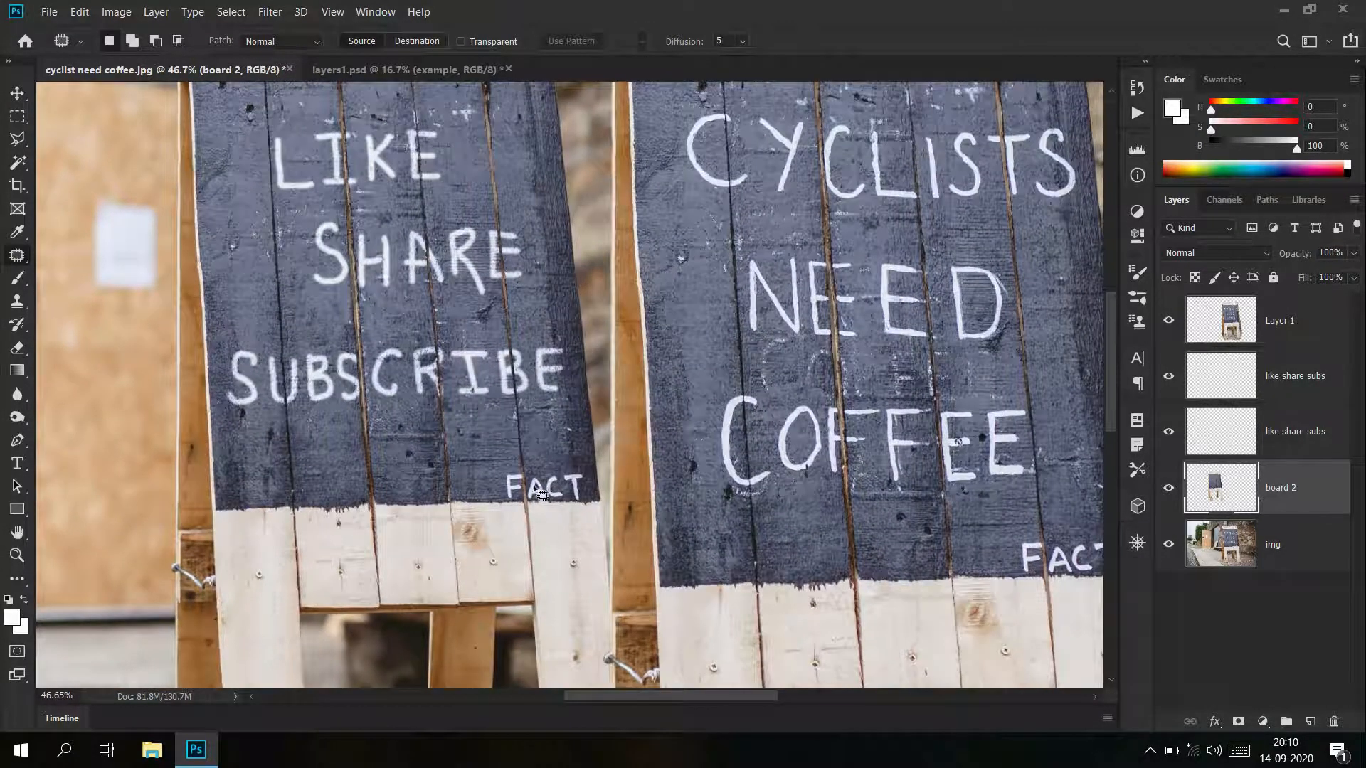
left_click_drag(555, 558, 431, 414)
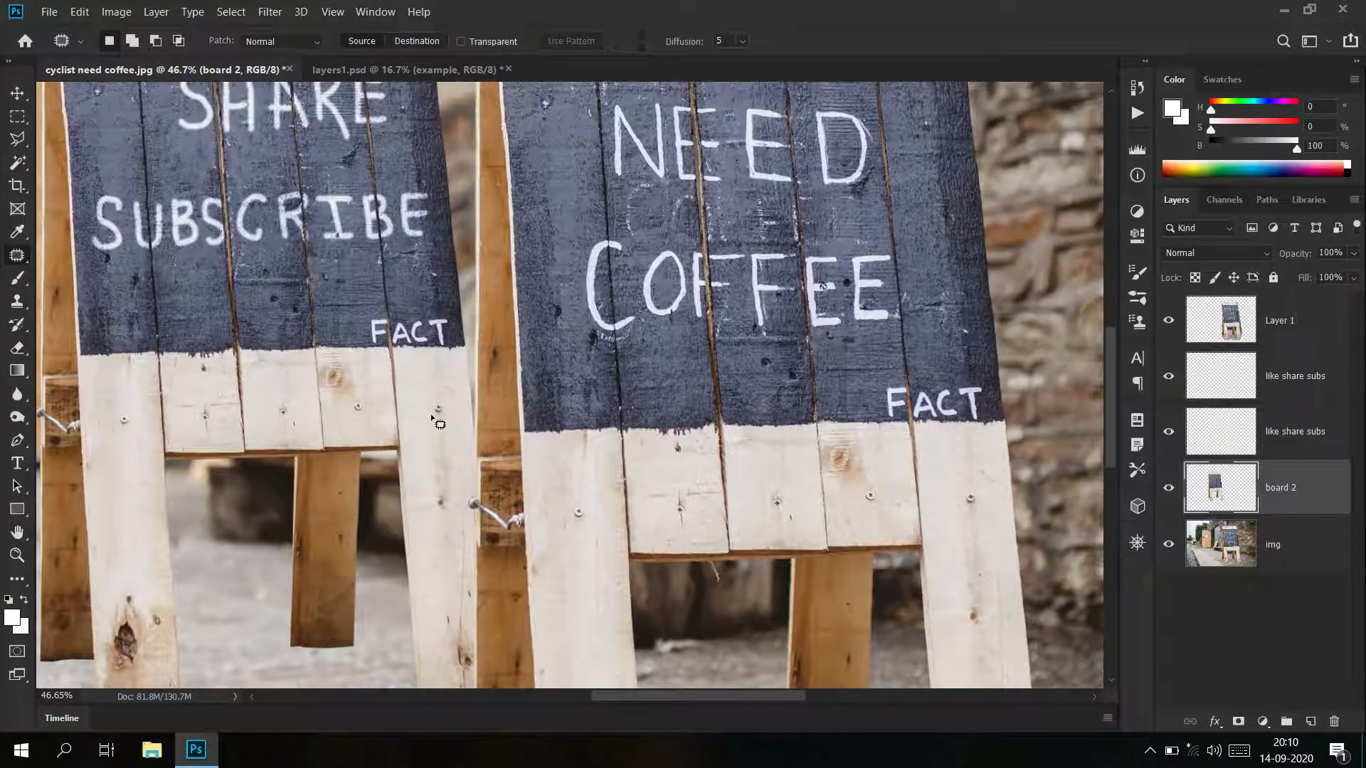
left_click_drag(287, 555, 415, 444)
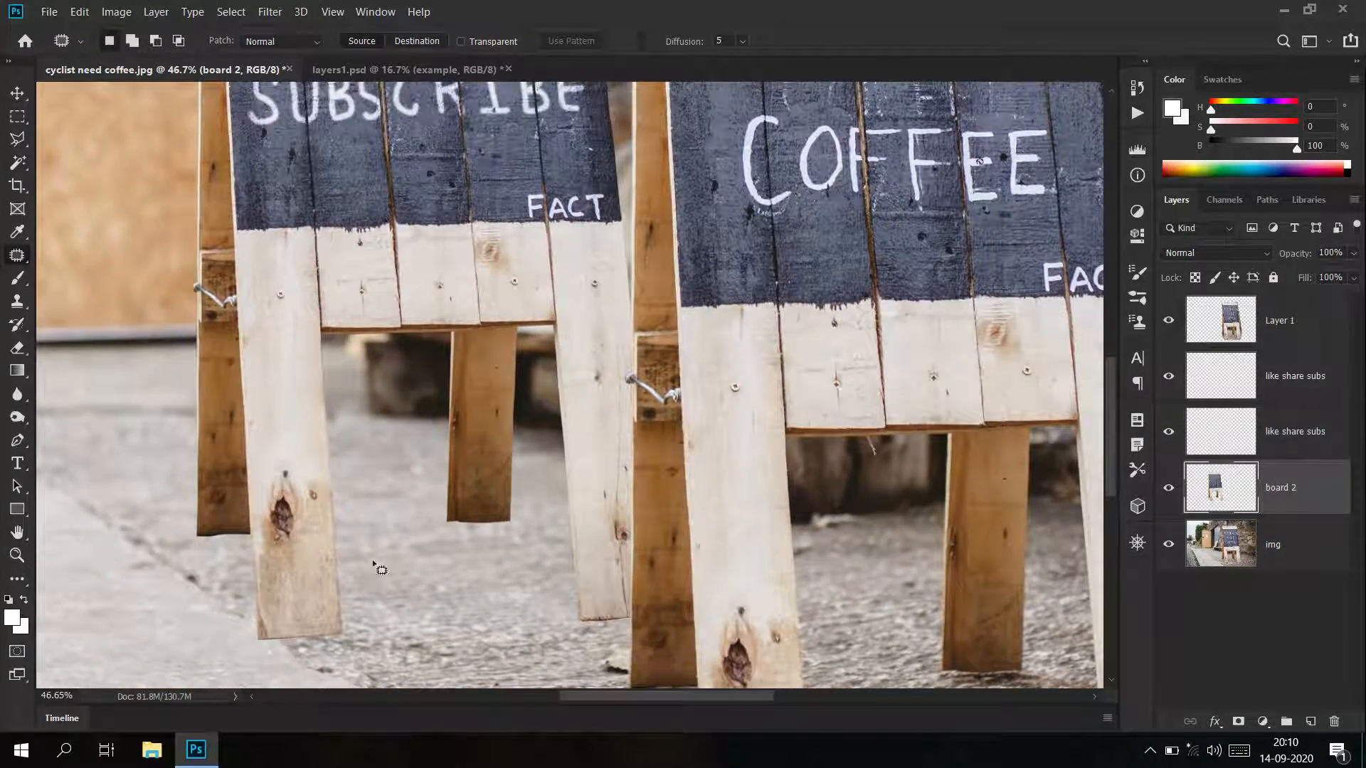
Try to patch the upper part of the smaller sign's front right leg with the knot from its front left leg
left_click(609, 297)
mouse_move(614, 304)
left_mouse_down()
mouse_move(579, 305)
mouse_move(611, 341)
mouse_move(613, 304)
mouse_move(360, 484)
mouse_move(282, 514)
left_mouse_up()
left_click(609, 374)
left_click_drag(588, 320, 697, 319)
left_click_drag(408, 536, 584, 425)
key("ctrl+shift+z")
key("ctrl+shift+z")
Patch the plain wood below the screw on the smaller sign's right leg with the dark knot from its left leg
left_click(660, 361)
mouse_move(665, 162)
left_mouse_down()
mouse_move(610, 229)
mouse_move(631, 351)
mouse_move(735, 370)
mouse_move(750, 220)
mouse_move(710, 169)
mouse_move(669, 163)
left_mouse_up()
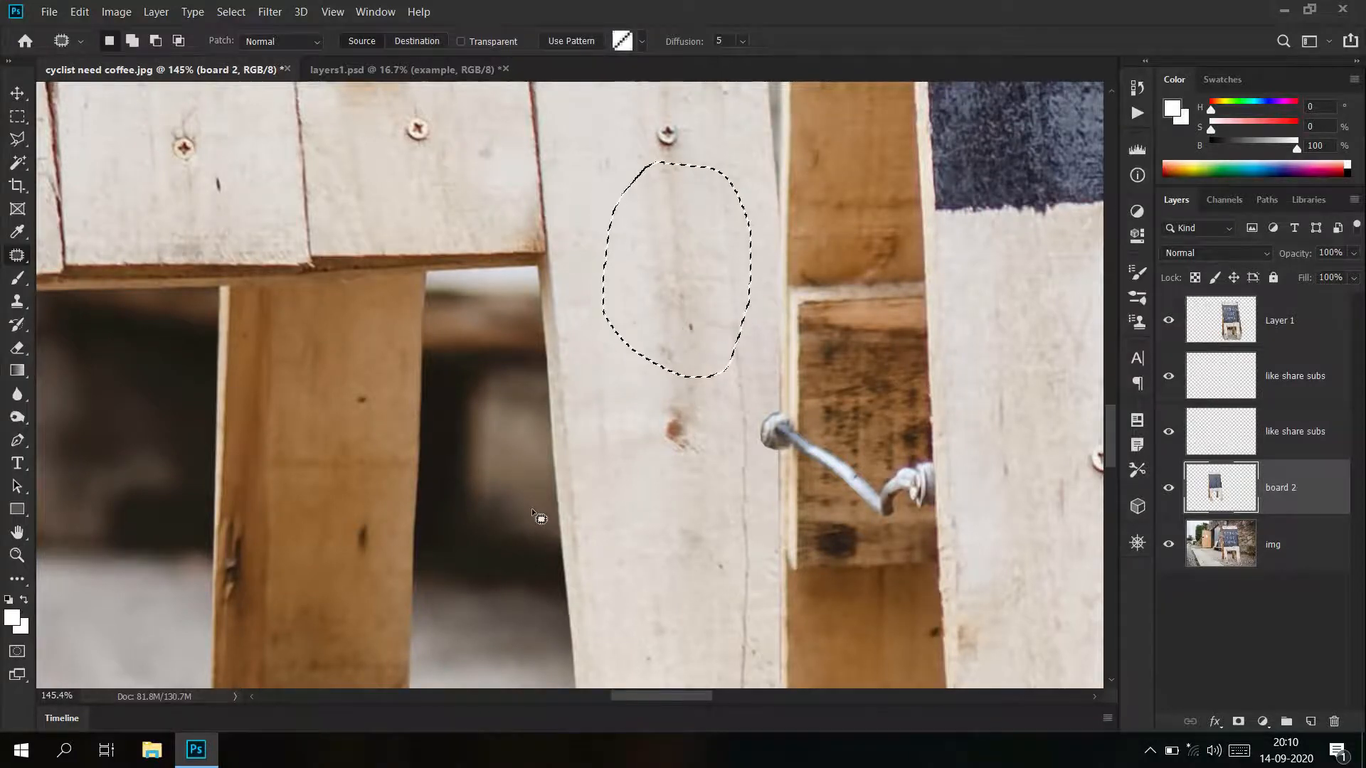
left_click_drag(553, 512, 571, 398)
left_click_drag(672, 288, 329, 498)
key("ctrl+d")
left_click_drag(670, 307, 746, 326)
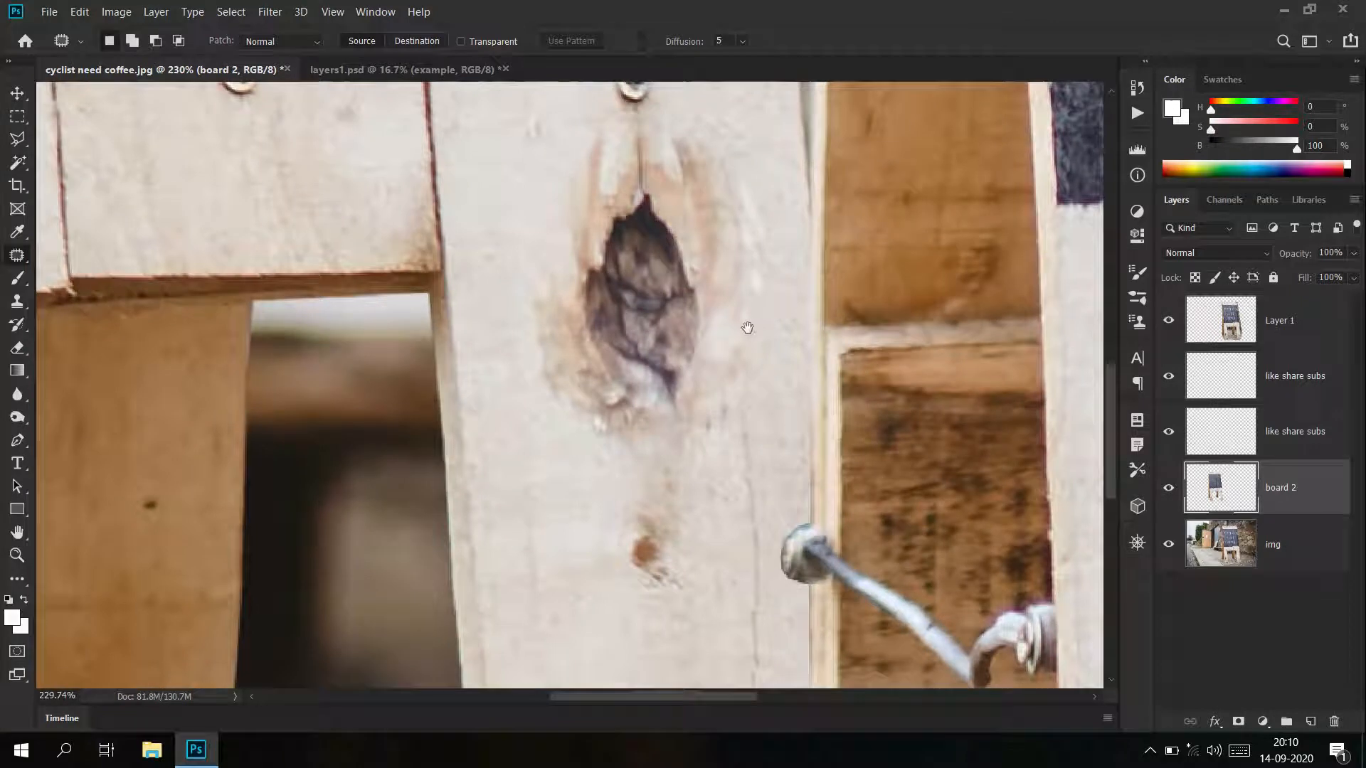
left_click_drag(633, 336, 573, 360)
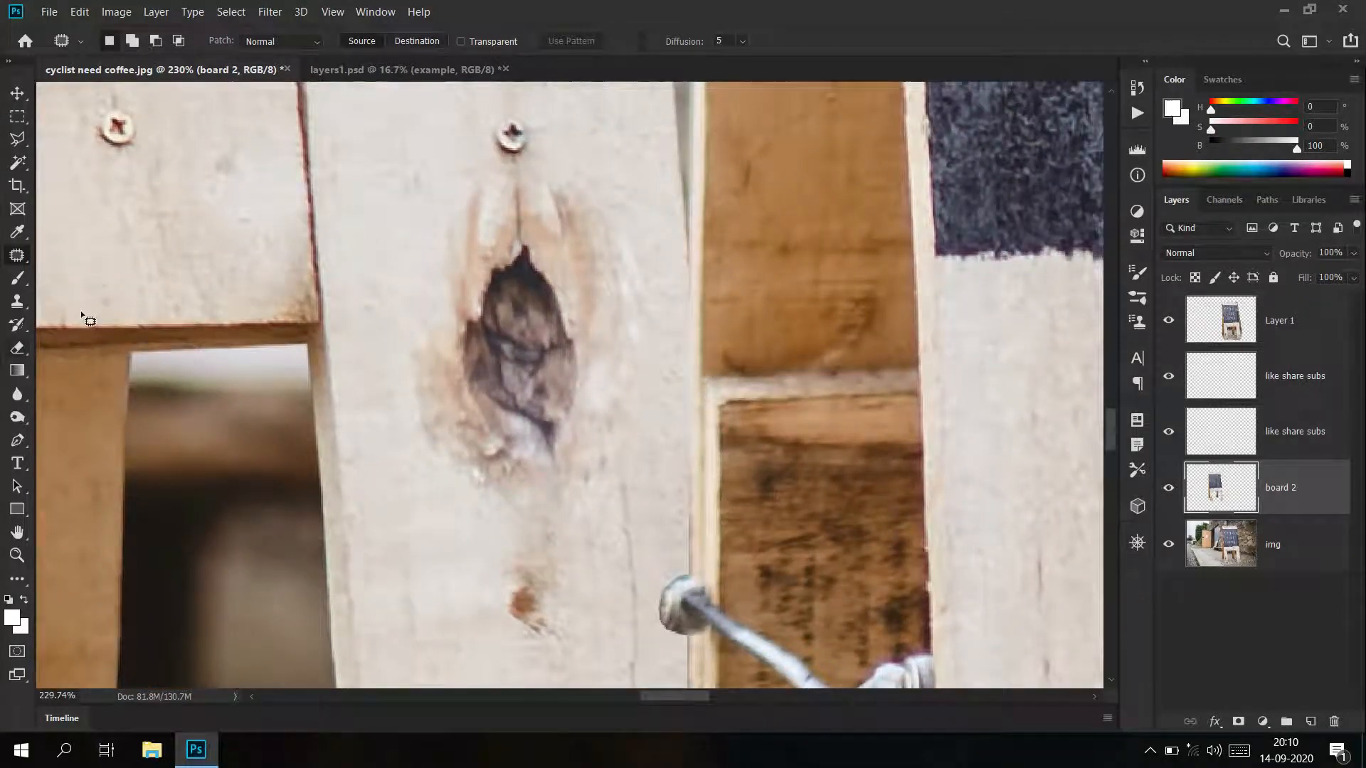
Remove the small reddish mark below the copied knot on the right leg with the Spot Healing Brush
right_click(19, 255)
left_click(101, 257)
mouse_move(406, 390)
left_mouse_down()
mouse_move(448, 463)
mouse_move(524, 524)
left_mouse_up()
mouse_move(420, 232)
left_mouse_down()
mouse_move(572, 198)
mouse_move(621, 281)
mouse_move(629, 386)
mouse_move(585, 528)
mouse_move(517, 582)
left_mouse_up()
left_click_drag(589, 624, 510, 633)
left_click_drag(647, 506, 501, 505)
left_click_drag(588, 531, 751, 368)
left_click_drag(508, 613, 758, 384)
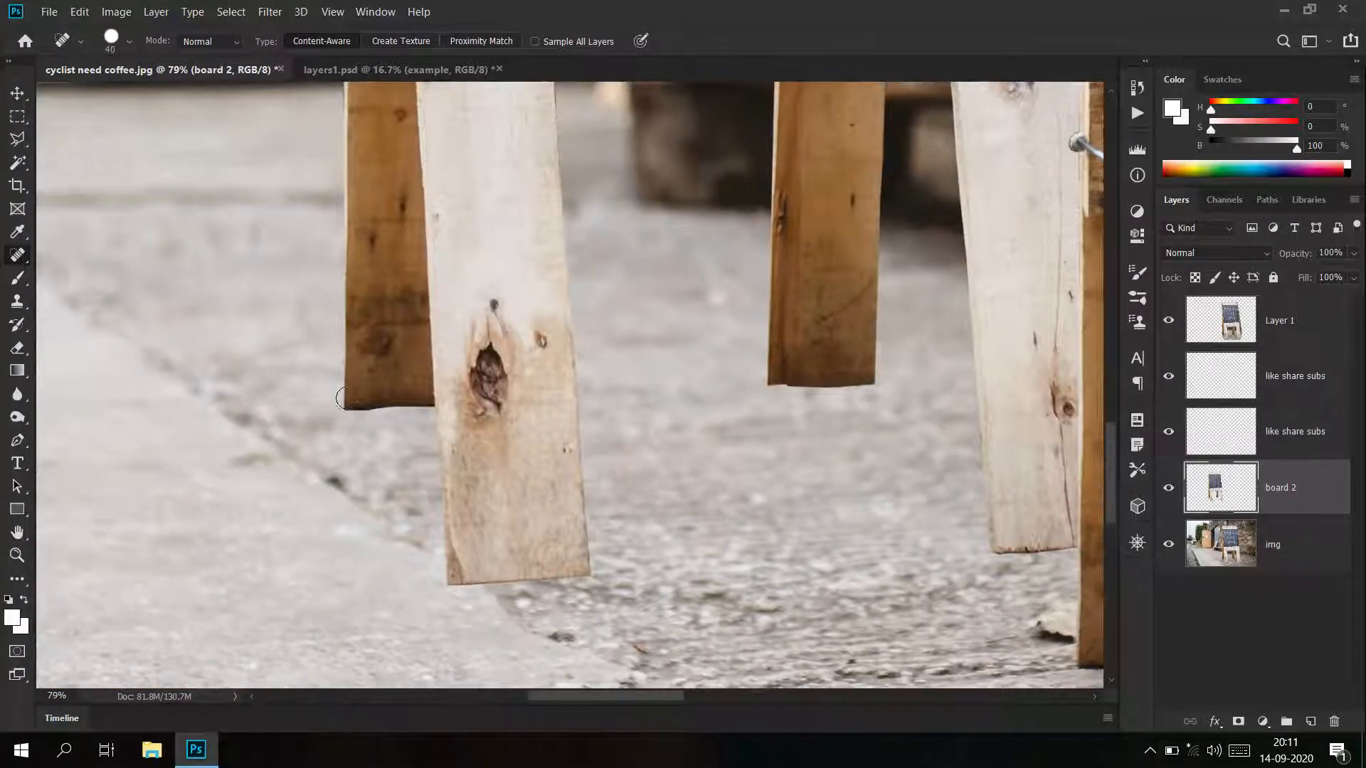
Patch over the knot near the bottom of the smaller sign's left leg with clean wood, and smooth it with the Spot Healing Brush
right_click(18, 254)
left_click(138, 283)
mouse_move(538, 348)
left_mouse_down()
mouse_move(492, 325)
mouse_move(454, 350)
mouse_move(449, 431)
mouse_move(496, 474)
mouse_move(537, 419)
mouse_move(532, 352)
left_mouse_up()
left_click_drag(502, 437, 490, 203)
key("ctrl+d")
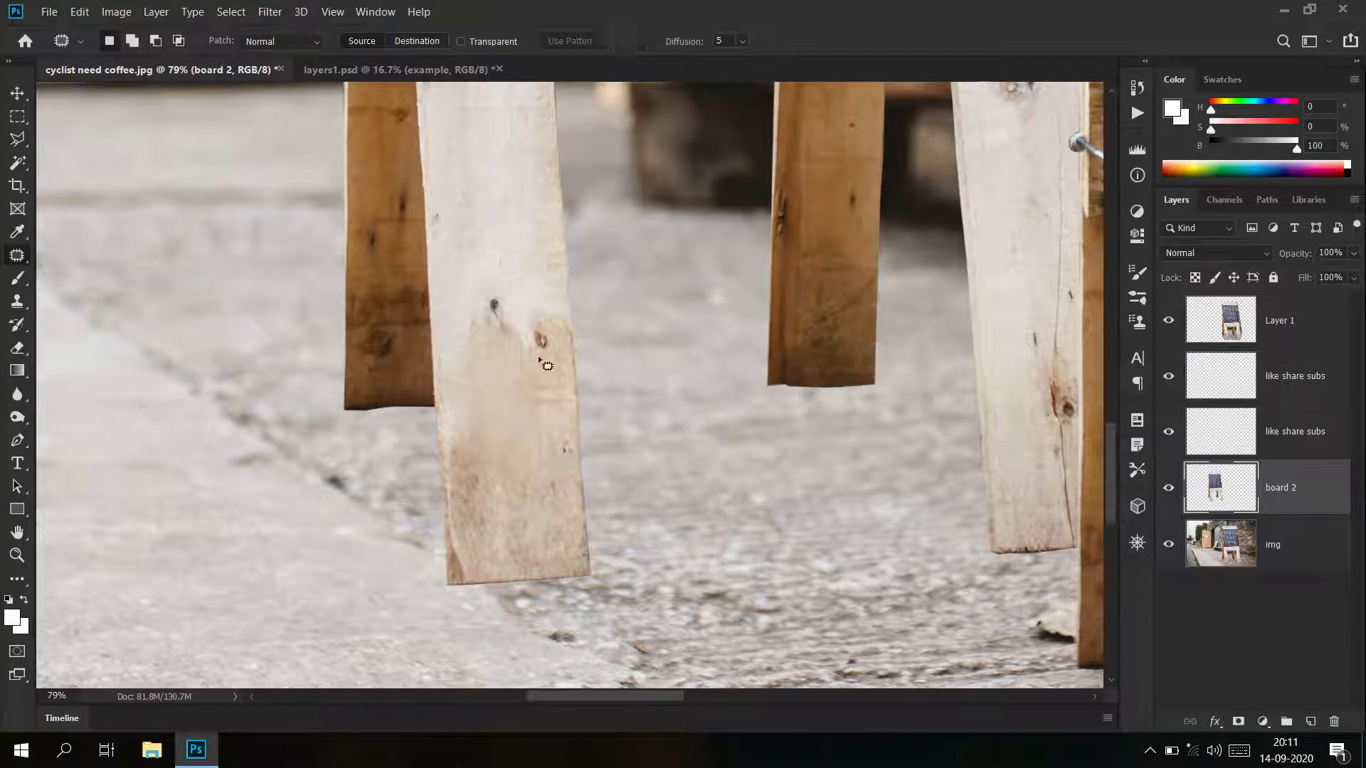
left_click_drag(11, 262, 76, 255)
mouse_move(497, 448)
left_mouse_down()
mouse_move(476, 395)
mouse_move(464, 411)
mouse_move(493, 375)
mouse_move(514, 444)
mouse_move(519, 374)
mouse_move(500, 434)
left_mouse_up()
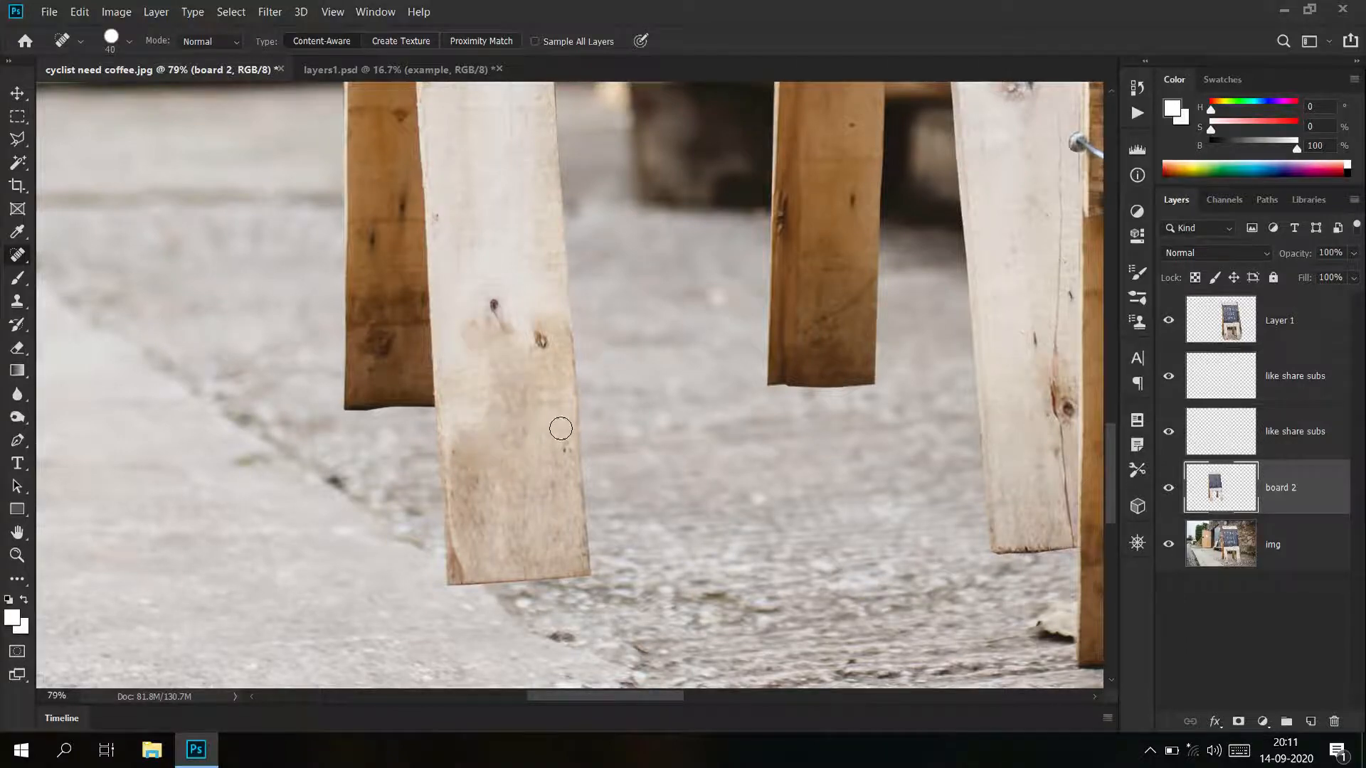
Using the Patch tool, copy the round brown knot from the smaller sign's first top plank onto its third top plank
left_click_drag(602, 360, 481, 355)
left_click_drag(559, 250, 448, 532)
left_click_drag(393, 244, 351, 306)
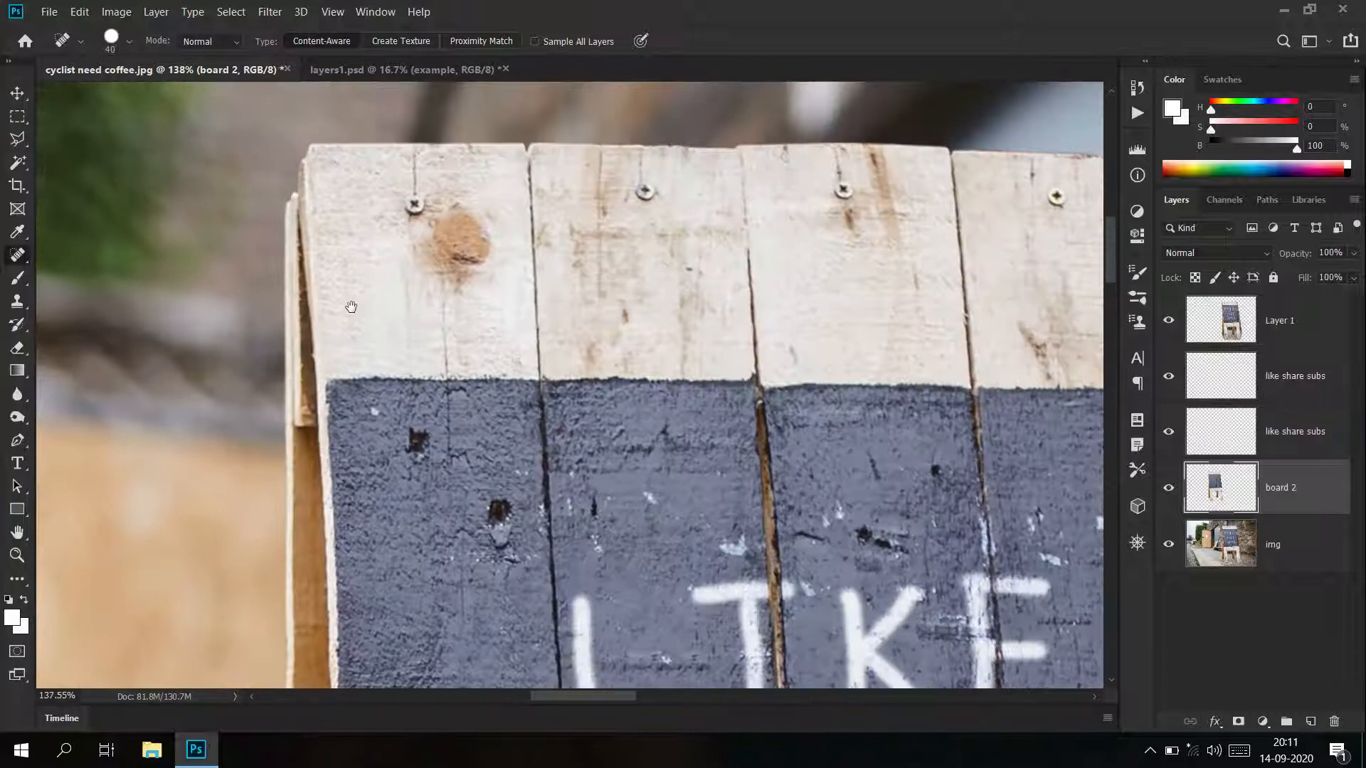
right_click(14, 265)
left_click(156, 279)
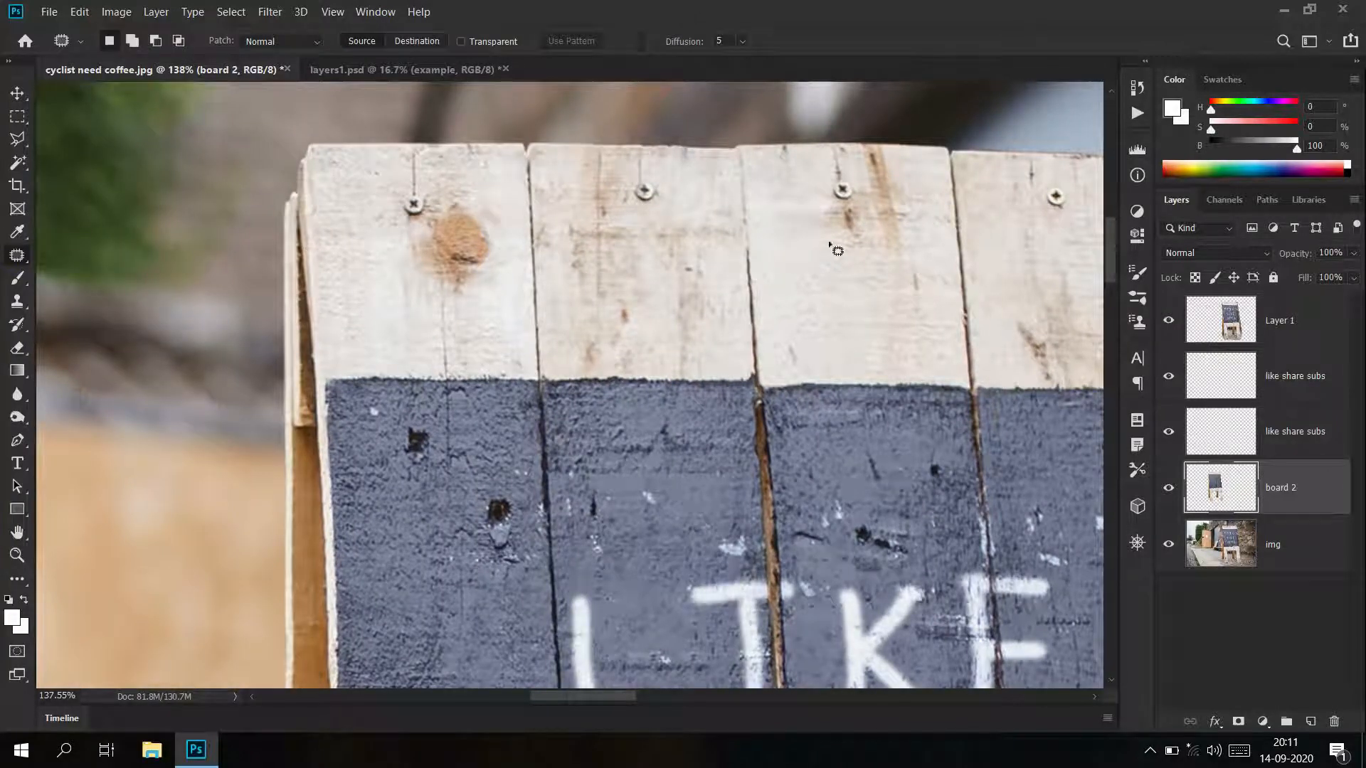
mouse_move(887, 255)
left_mouse_down()
mouse_move(850, 358)
mouse_move(933, 339)
mouse_move(890, 254)
left_mouse_up()
left_click_drag(891, 317, 493, 269)
key("ctrl+d")
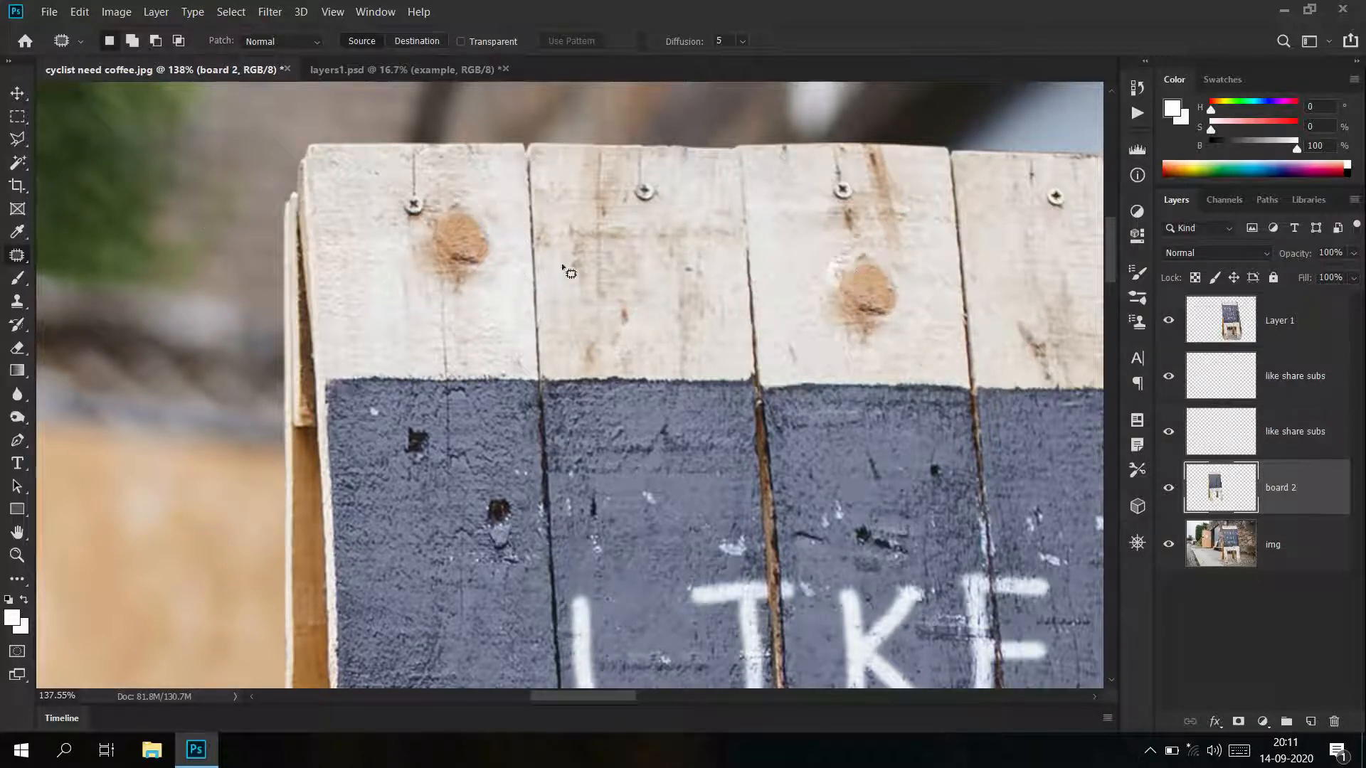
mouse_move(820, 281)
left_mouse_down()
mouse_move(835, 248)
mouse_move(823, 248)
mouse_move(833, 279)
mouse_move(781, 263)
left_mouse_up()
key("ctrl+d")
left_click_drag(826, 300, 829, 299)
key("ctrl+d")
Patch over the round brown knot on the smaller sign's first top plank with clean wood beside it
mouse_move(493, 197)
left_mouse_down()
mouse_move(415, 217)
mouse_move(402, 248)
mouse_move(453, 289)
mouse_move(488, 264)
mouse_move(495, 202)
left_mouse_up()
left_click_drag(463, 245, 374, 310)
key("ctrl+d")
mouse_move(471, 268)
left_mouse_down()
mouse_move(448, 268)
mouse_move(464, 298)
mouse_move(470, 270)
left_mouse_up()
left_click_drag(452, 296, 383, 324)
key("ctrl+d")
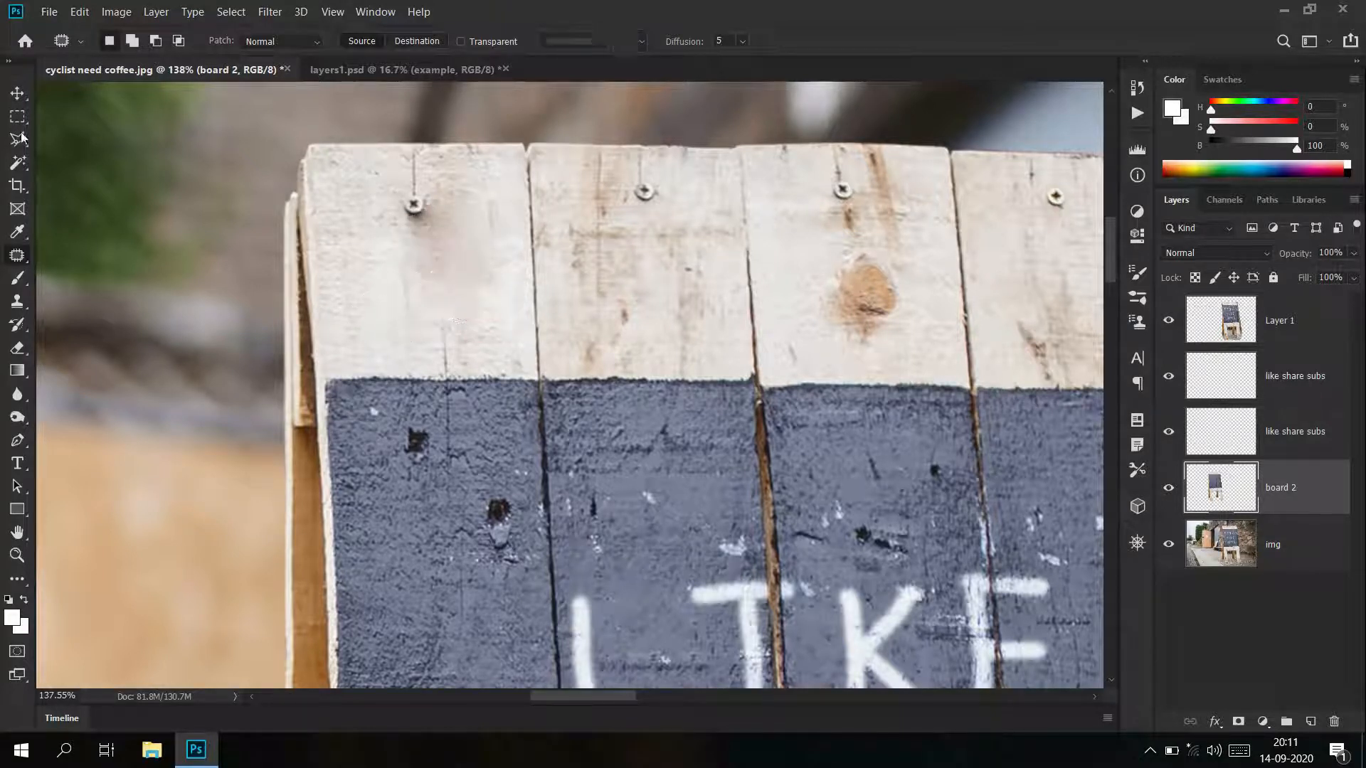
Blend the patched area on the first top plank with the Spot Healing Brush
right_click(17, 255)
left_click(69, 257)
mouse_move(467, 244)
left_mouse_down()
mouse_move(484, 201)
mouse_move(489, 310)
mouse_move(412, 281)
mouse_move(438, 215)
mouse_move(445, 228)
mouse_move(413, 310)
left_mouse_up()
mouse_move(394, 239)
left_mouse_down()
mouse_move(438, 235)
mouse_move(427, 265)
left_mouse_up()
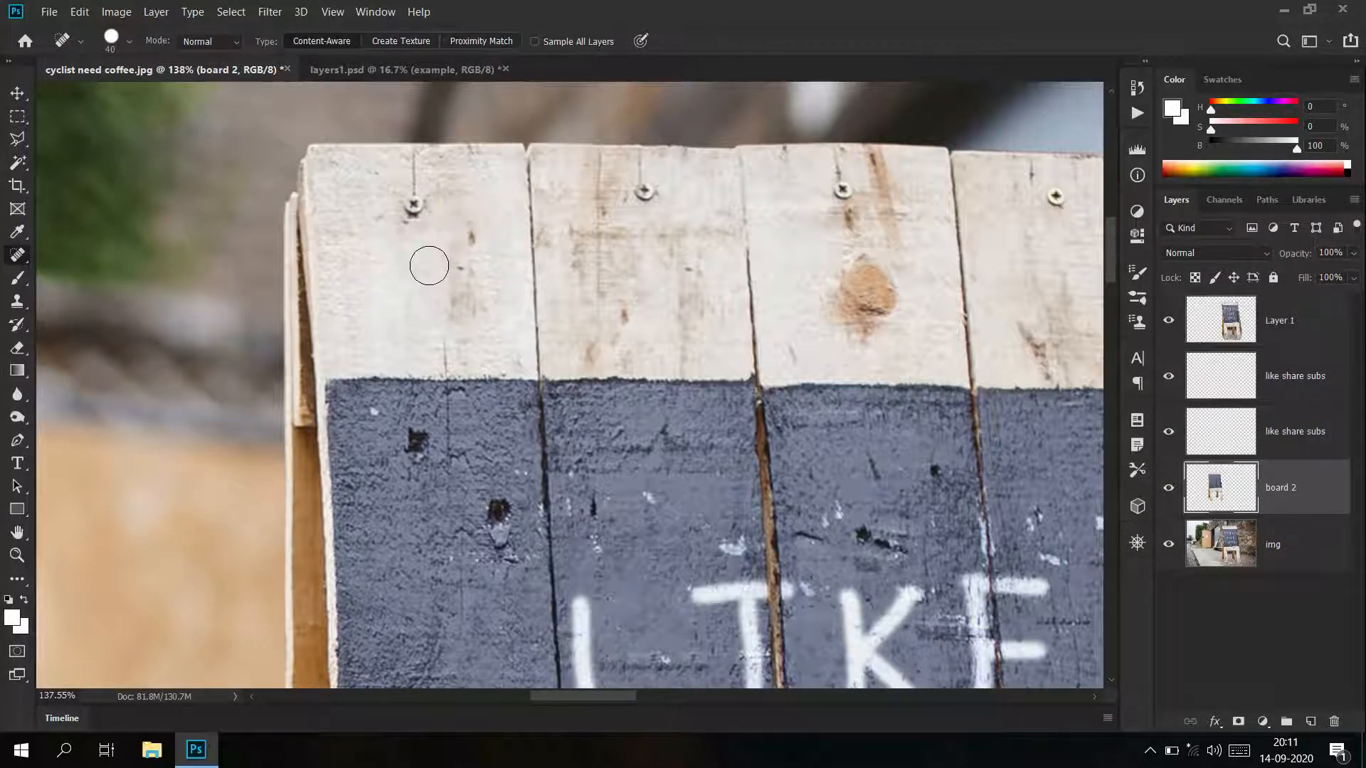
Heal the small dark knot near the lower edge of the smaller sign's fourth top plank
scroll(440, 217, "up", 5)
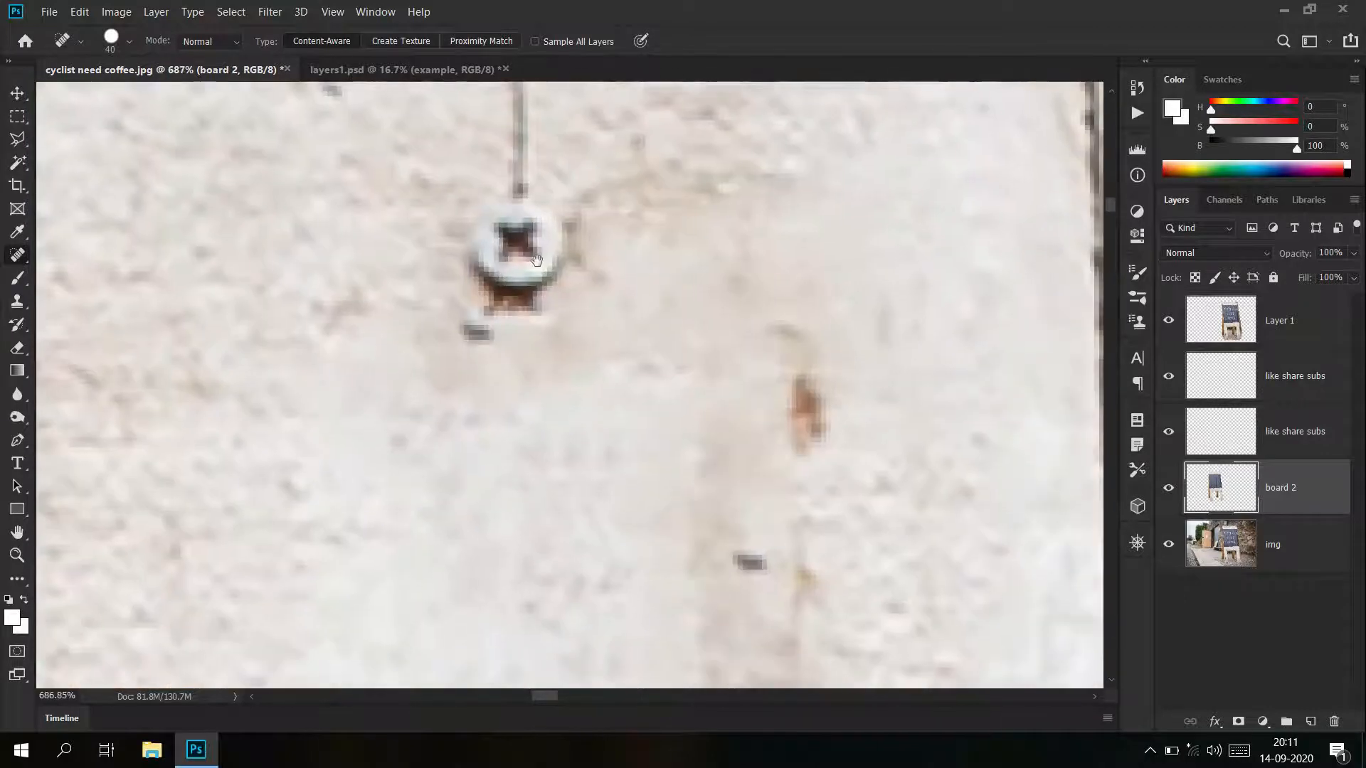
scroll(540, 328, "down", 8)
scroll(432, 371, "up", 5)
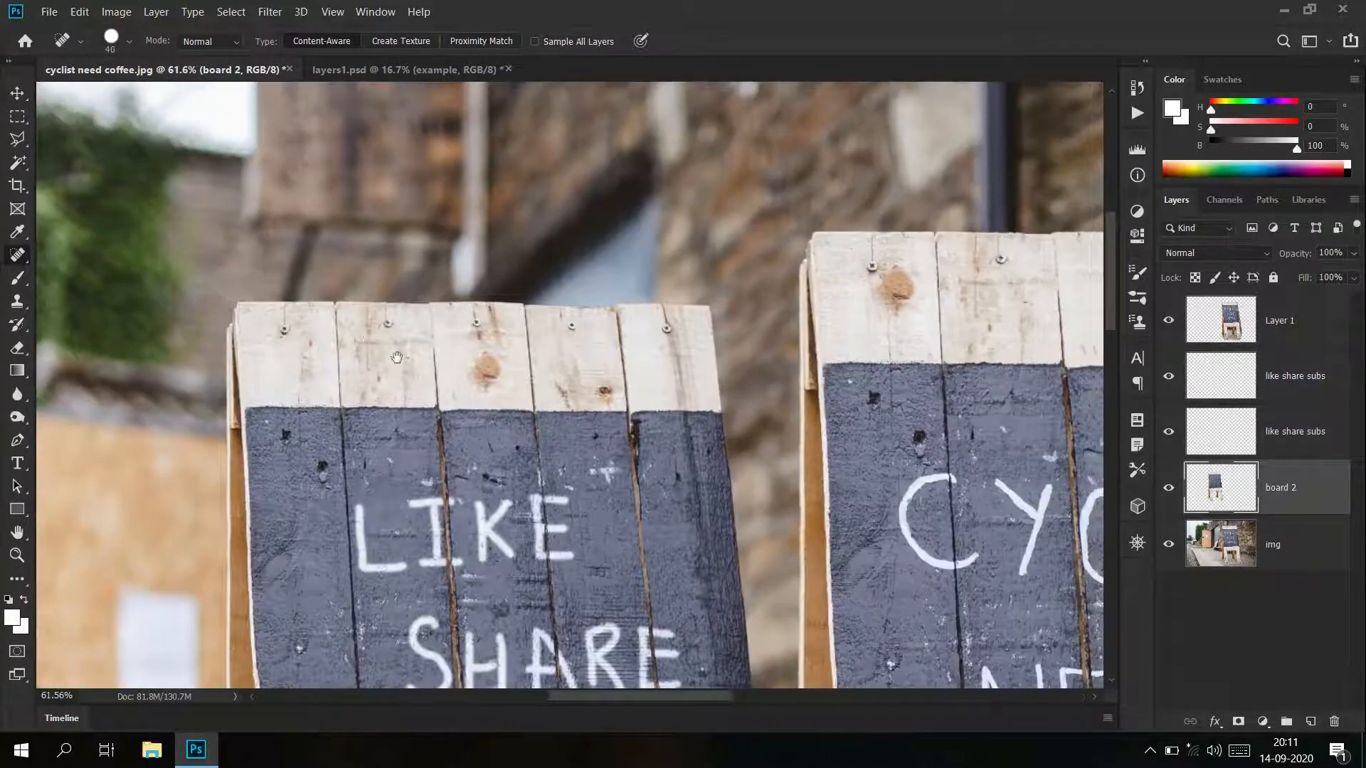
left_click_drag(575, 297, 424, 307)
left_click_drag(580, 339, 442, 350)
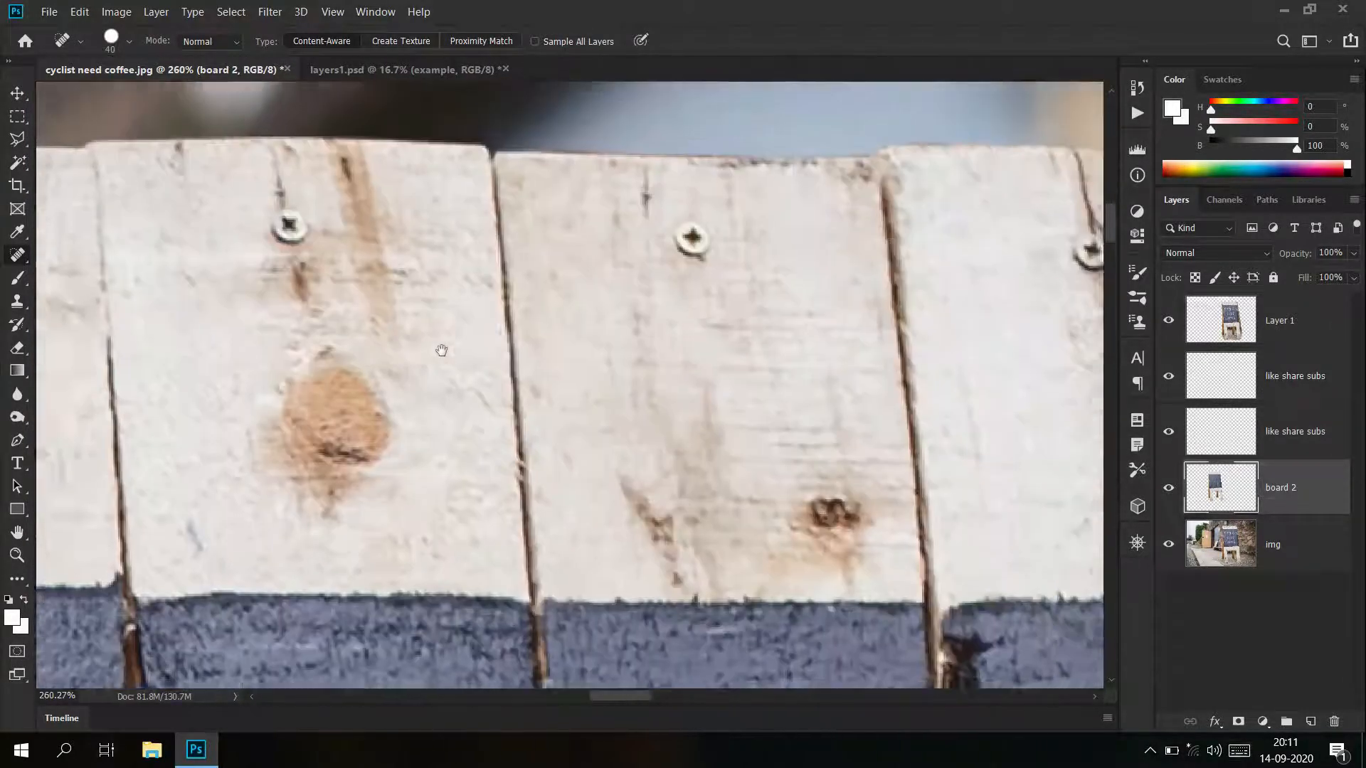
left_click_drag(559, 366, 433, 333)
mouse_move(407, 404)
left_mouse_down()
mouse_move(385, 445)
mouse_move(410, 461)
left_mouse_up()
left_click_drag(698, 426, 612, 428)
left_click_drag(719, 503, 530, 491)
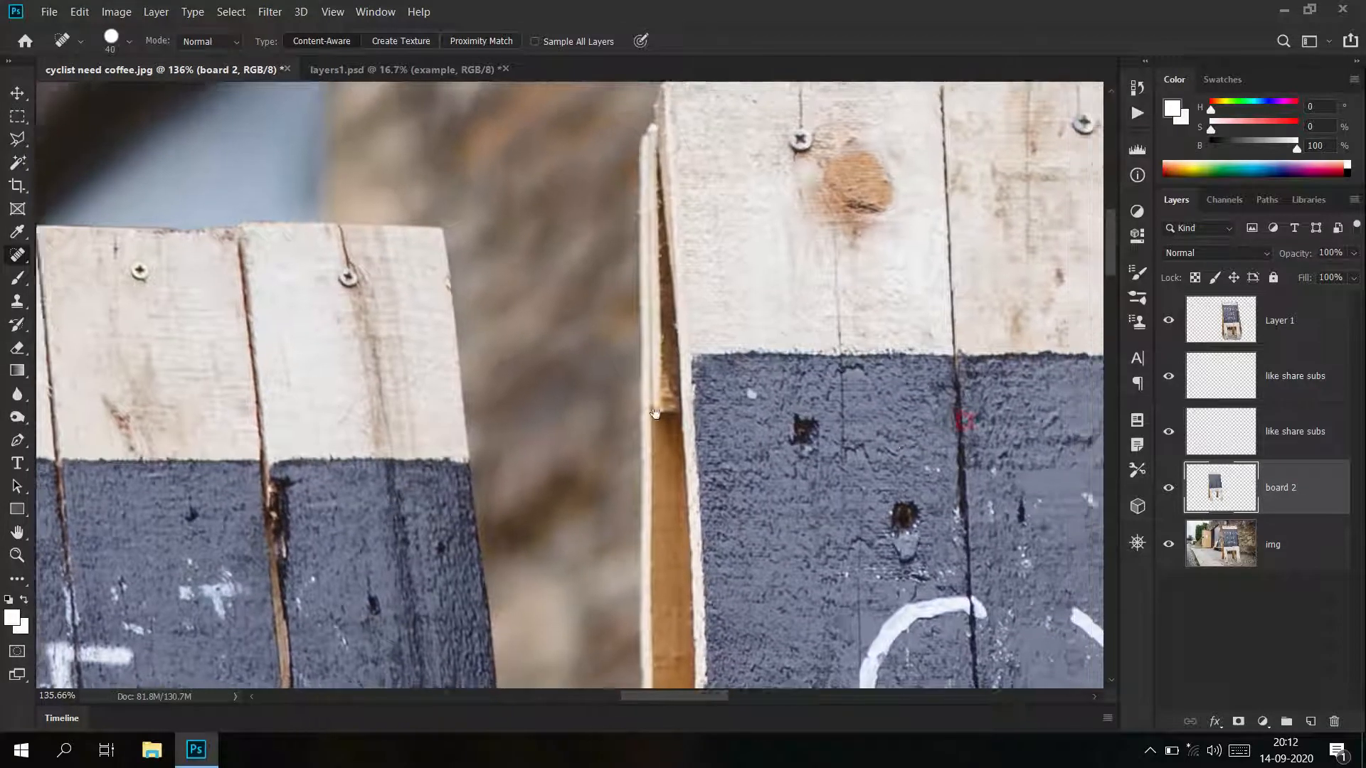
On Layer 1, heal the brown stain on the larger sign's third top plank with Sample All Layers enabled
left_click_drag(961, 424, 733, 431)
left_click_drag(857, 298, 579, 360)
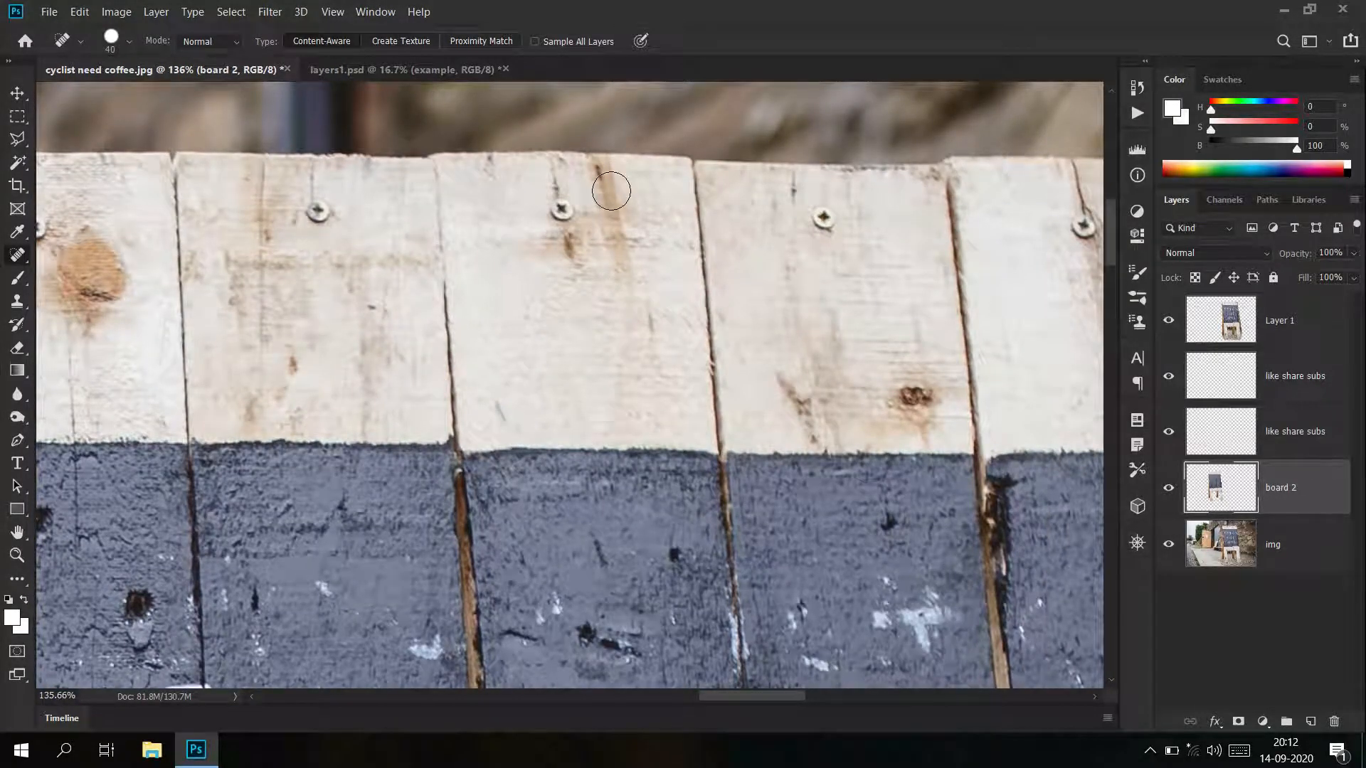
key("ctrl+0")
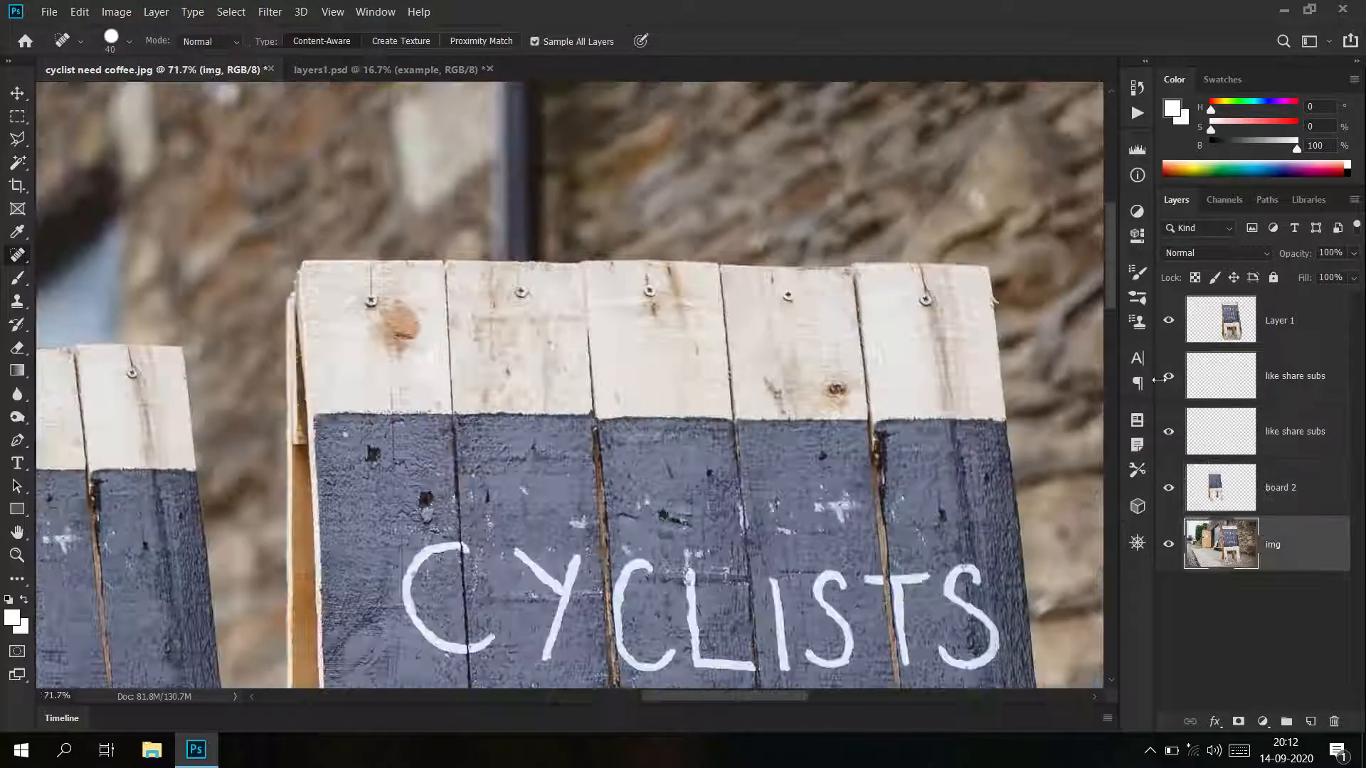
left_click(1218, 329)
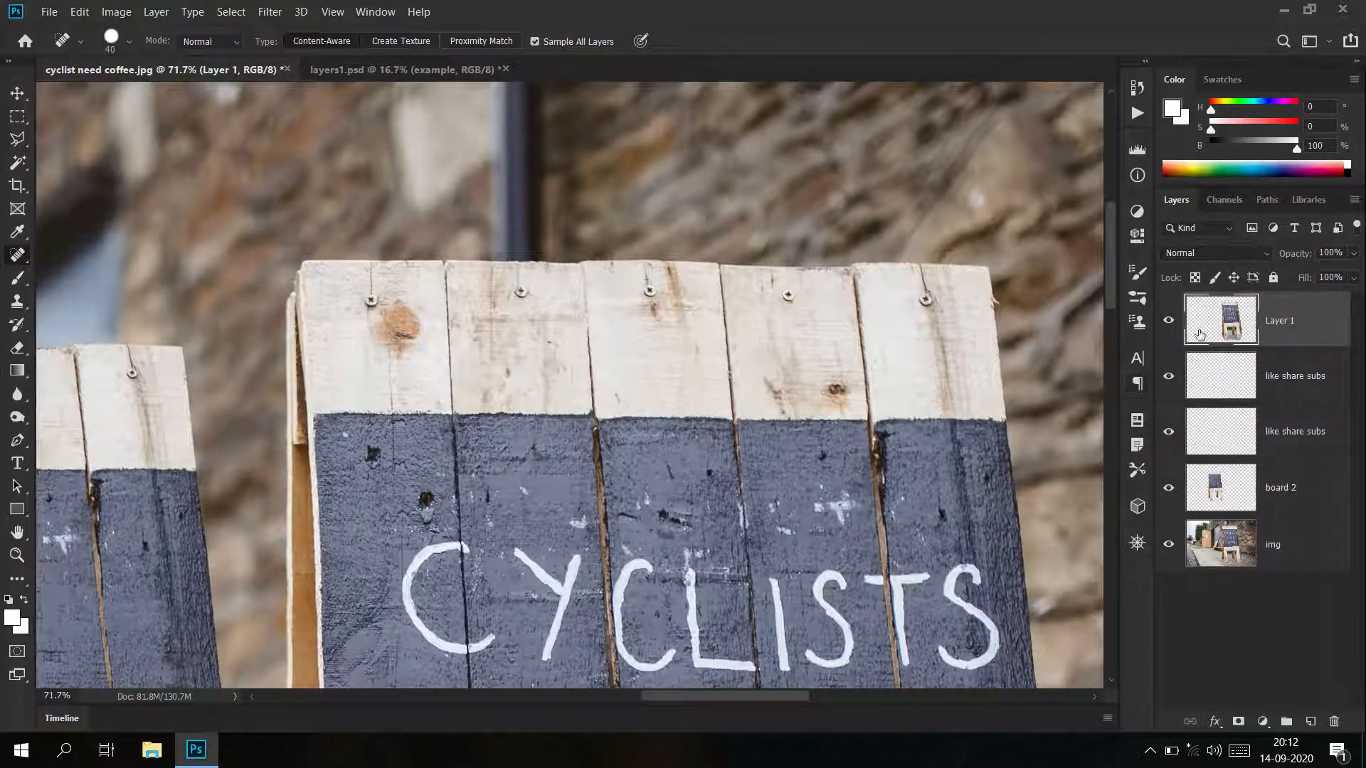
left_click(1171, 325)
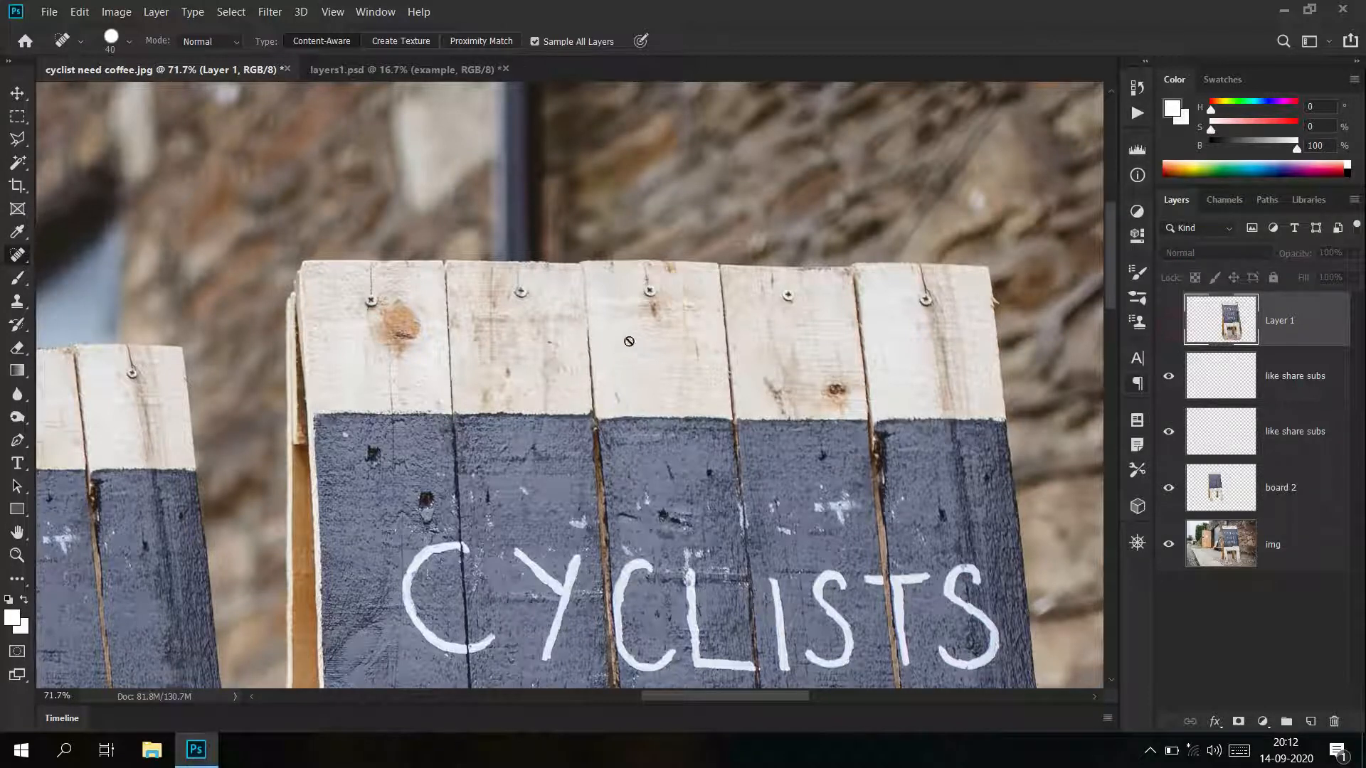
left_click(1170, 326)
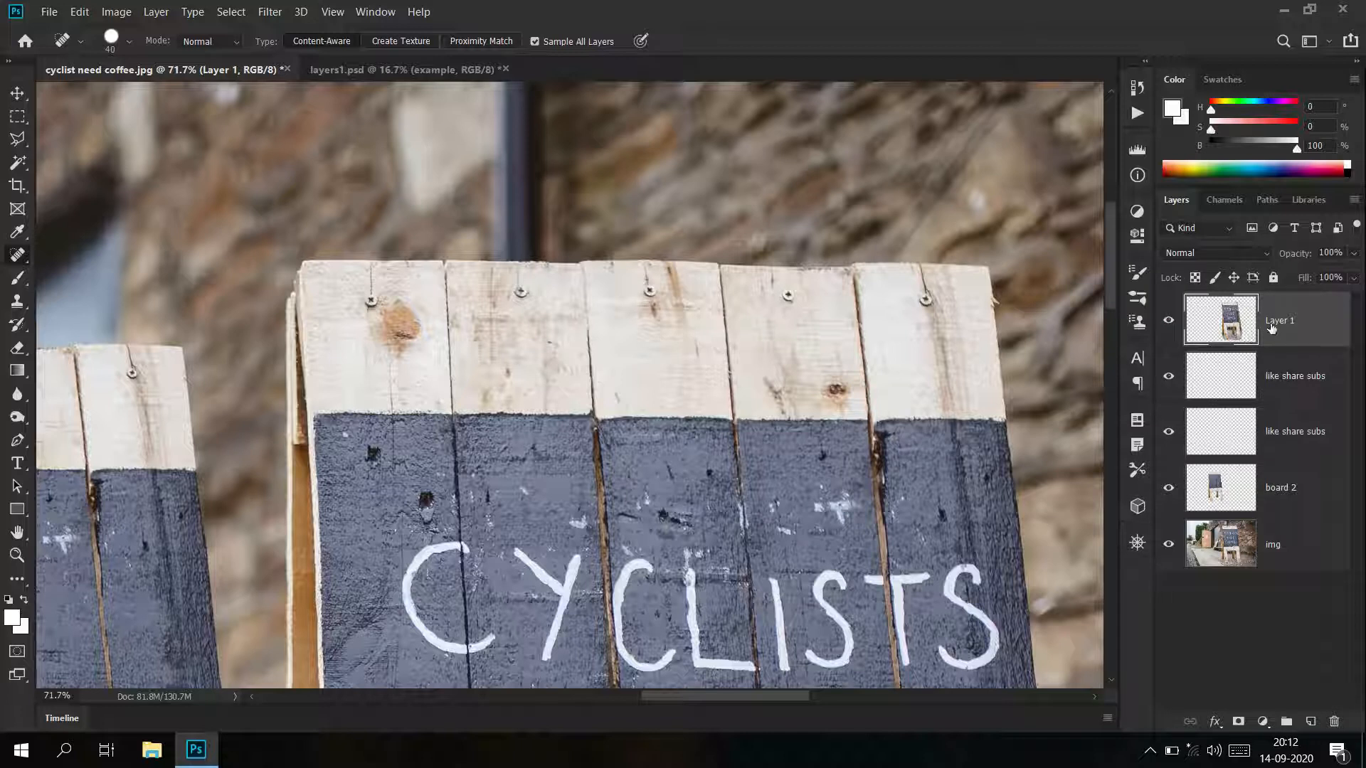
mouse_move(686, 326)
left_mouse_down()
mouse_move(672, 272)
mouse_move(653, 319)
left_mouse_up()
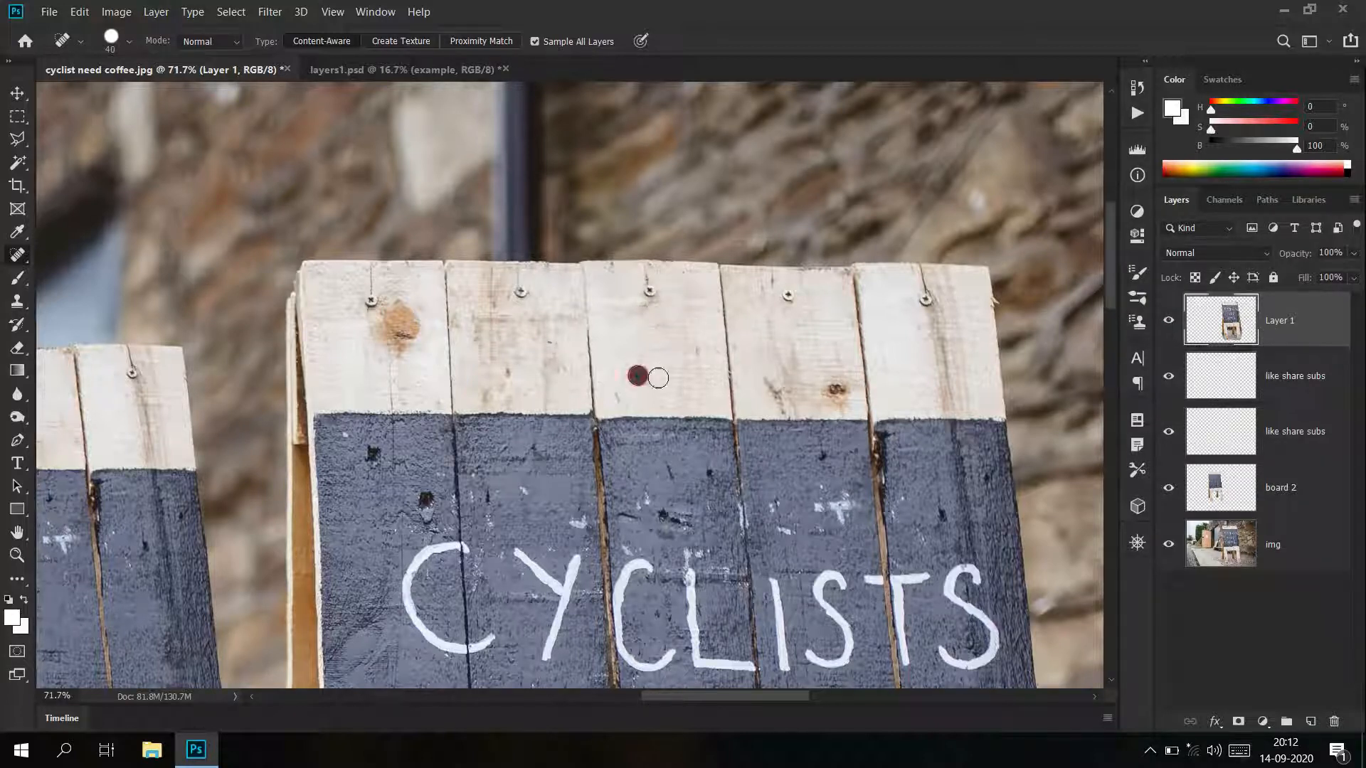
Heal the reddish knot near the bottom of the smaller sign's right front leg with the Spot Healing Brush
scroll(816, 459, "down", 5)
left_click_drag(806, 594, 728, 338)
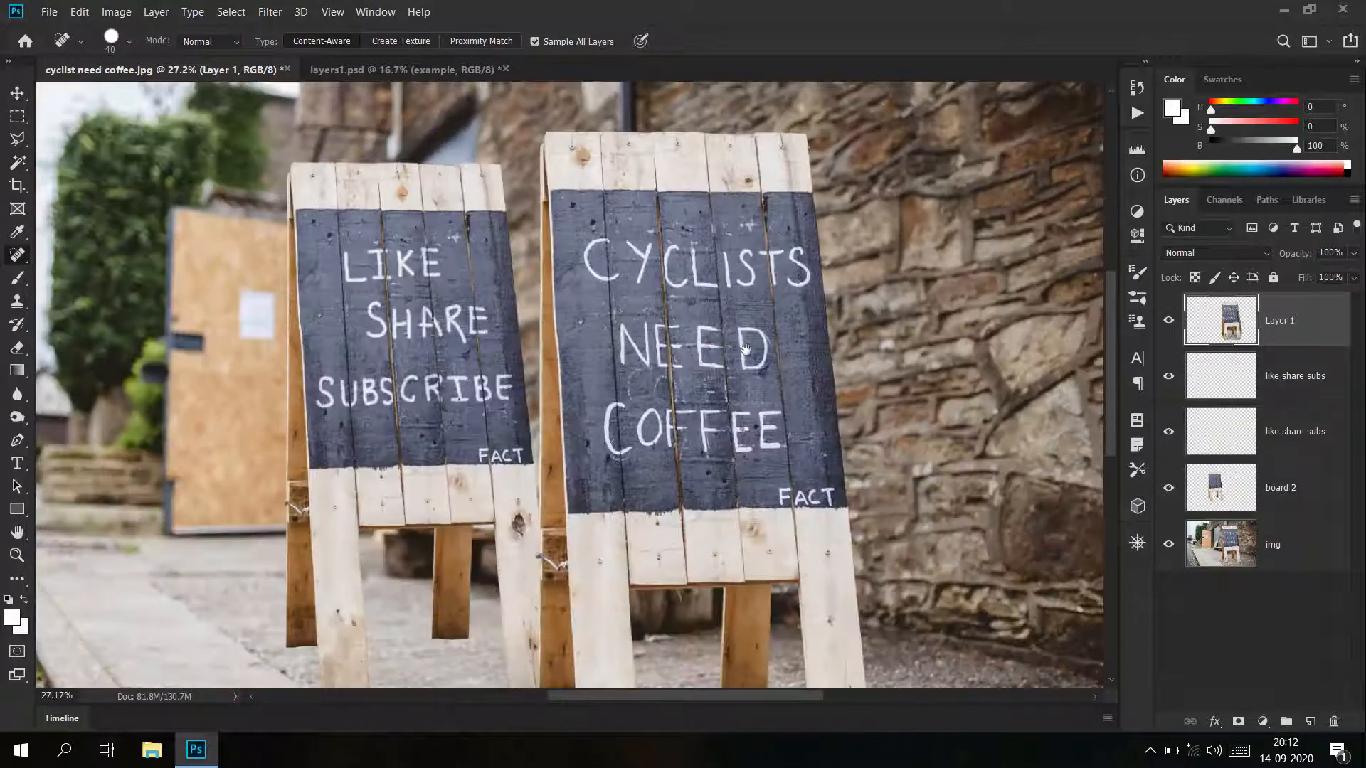
left_click_drag(665, 559, 733, 432)
left_click_drag(529, 353, 677, 363)
mouse_move(662, 286)
left_mouse_down()
mouse_move(575, 329)
mouse_move(556, 320)
mouse_move(489, 372)
mouse_move(495, 386)
mouse_move(440, 357)
mouse_move(422, 235)
mouse_move(438, 381)
mouse_move(412, 211)
mouse_move(400, 396)
left_mouse_up()
left_click(654, 263)
mouse_move(771, 454)
left_mouse_down()
mouse_move(604, 454)
mouse_move(678, 454)
left_mouse_up()
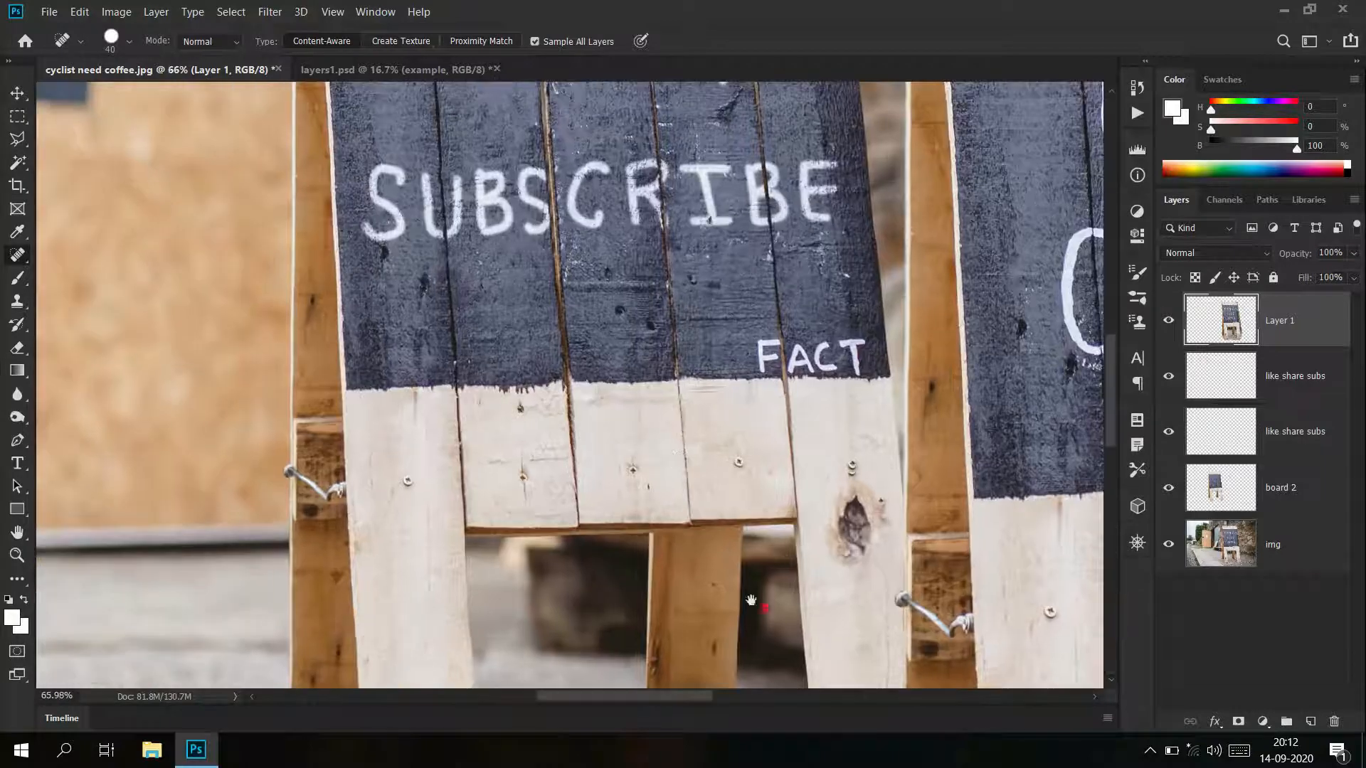
left_click_drag(751, 600, 366, 343)
left_click_drag(574, 314, 563, 313)
mouse_move(510, 543)
left_mouse_down()
mouse_move(496, 380)
mouse_move(527, 472)
left_mouse_up()
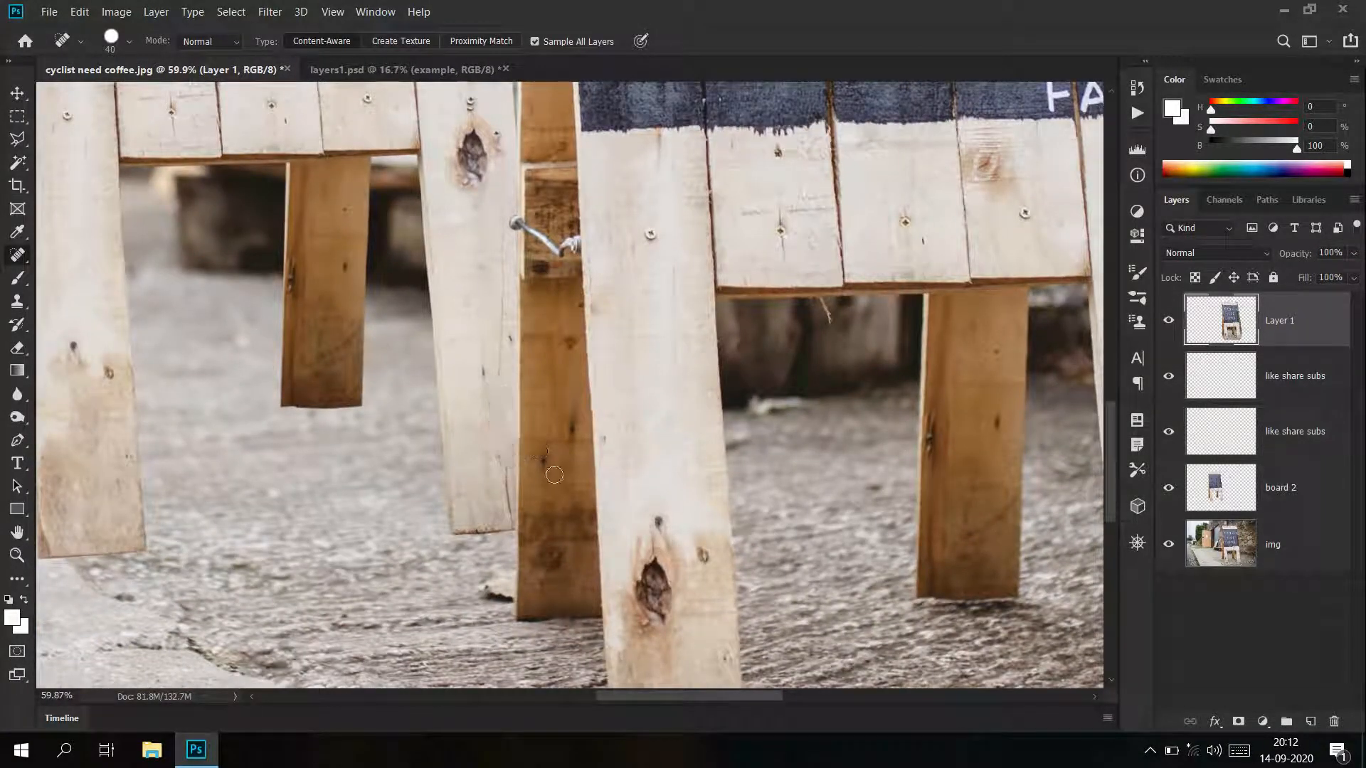
Inspect the retouched legs and compare both signs across the whole photo
mouse_move(603, 437)
left_mouse_down()
mouse_move(539, 394)
mouse_move(629, 395)
mouse_move(602, 402)
left_mouse_up()
left_click_drag(640, 299, 646, 338)
left_click_drag(559, 173, 552, 350)
left_click_drag(669, 347, 594, 347)
left_click_drag(642, 457, 534, 402)
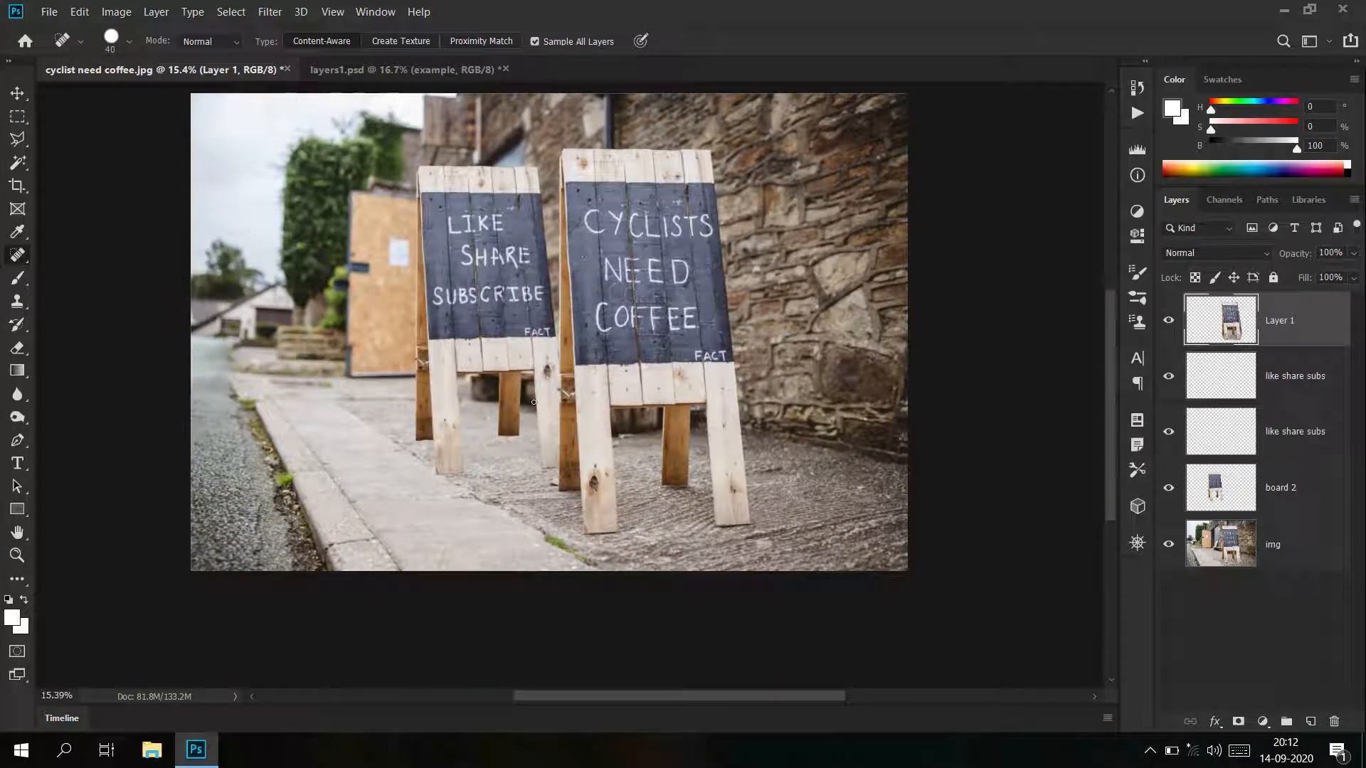
left_click_drag(519, 302, 605, 302)
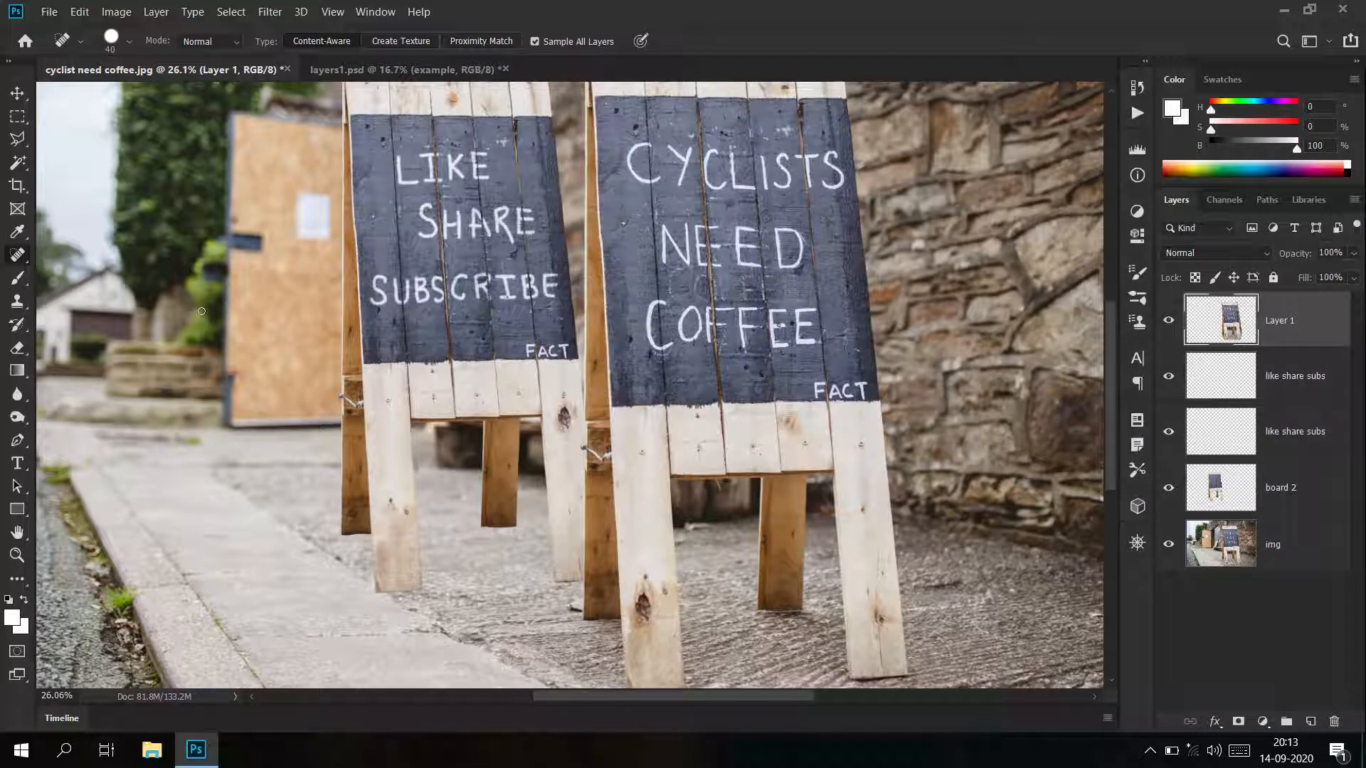
scroll(572, 397, "down", 3)
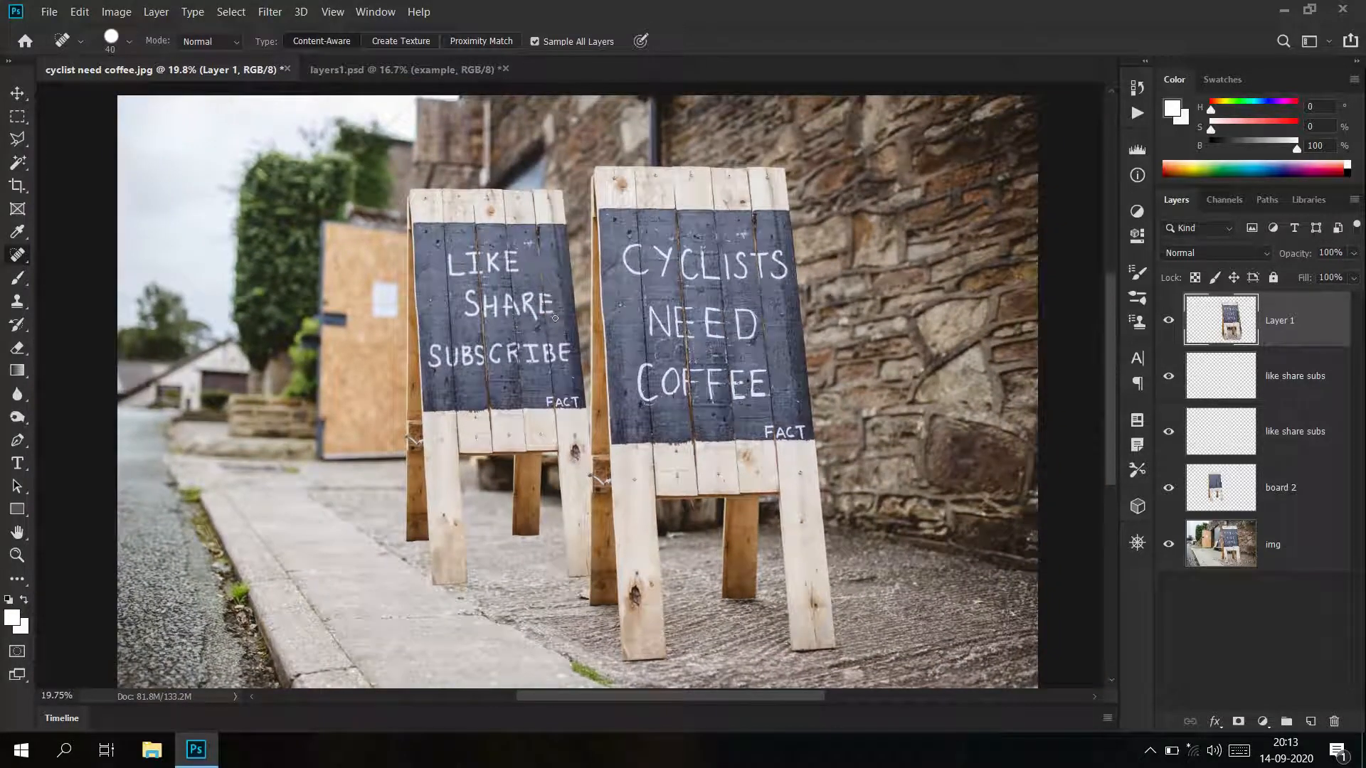
Apply a Gaussian Blur with a radius of about 3 pixels to the board 2 layer, previewing the blurred sign before accepting it
left_click(269, 11)
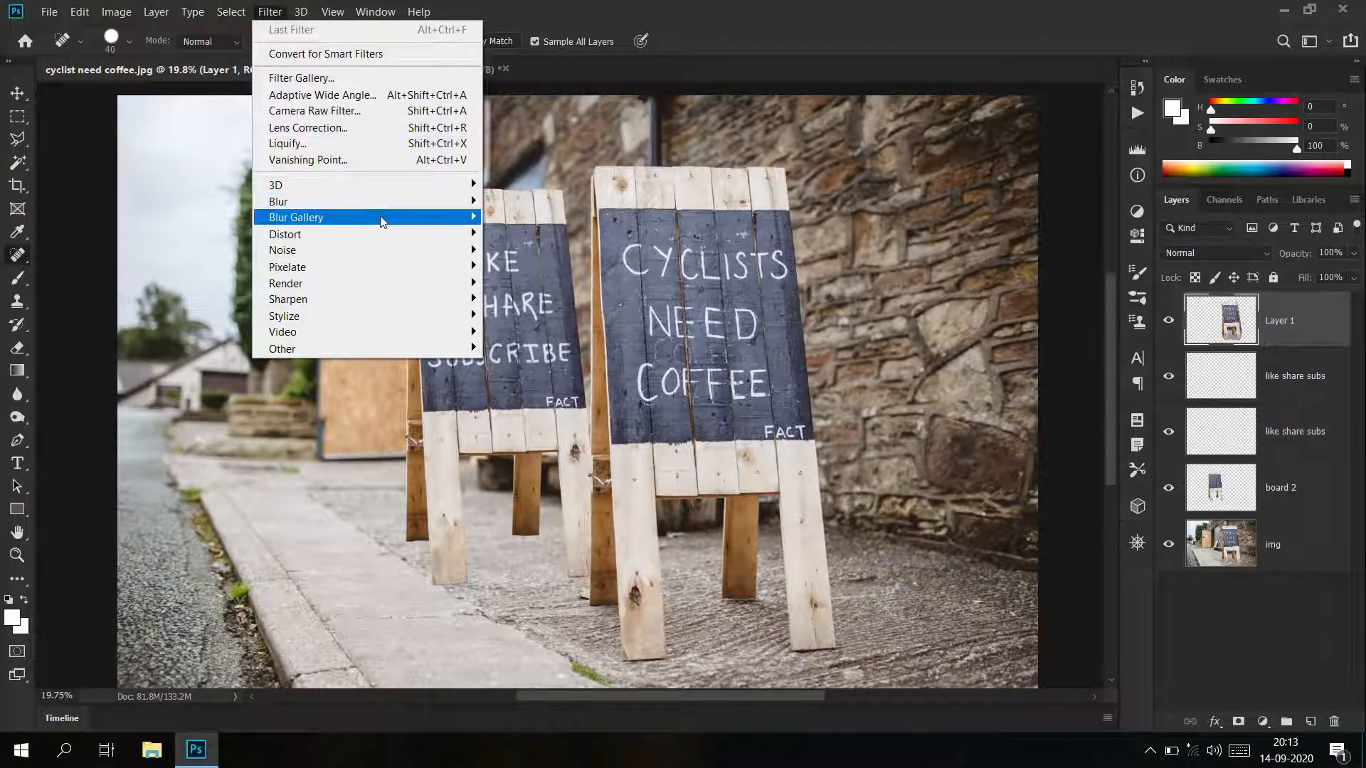
mouse_move(395, 208)
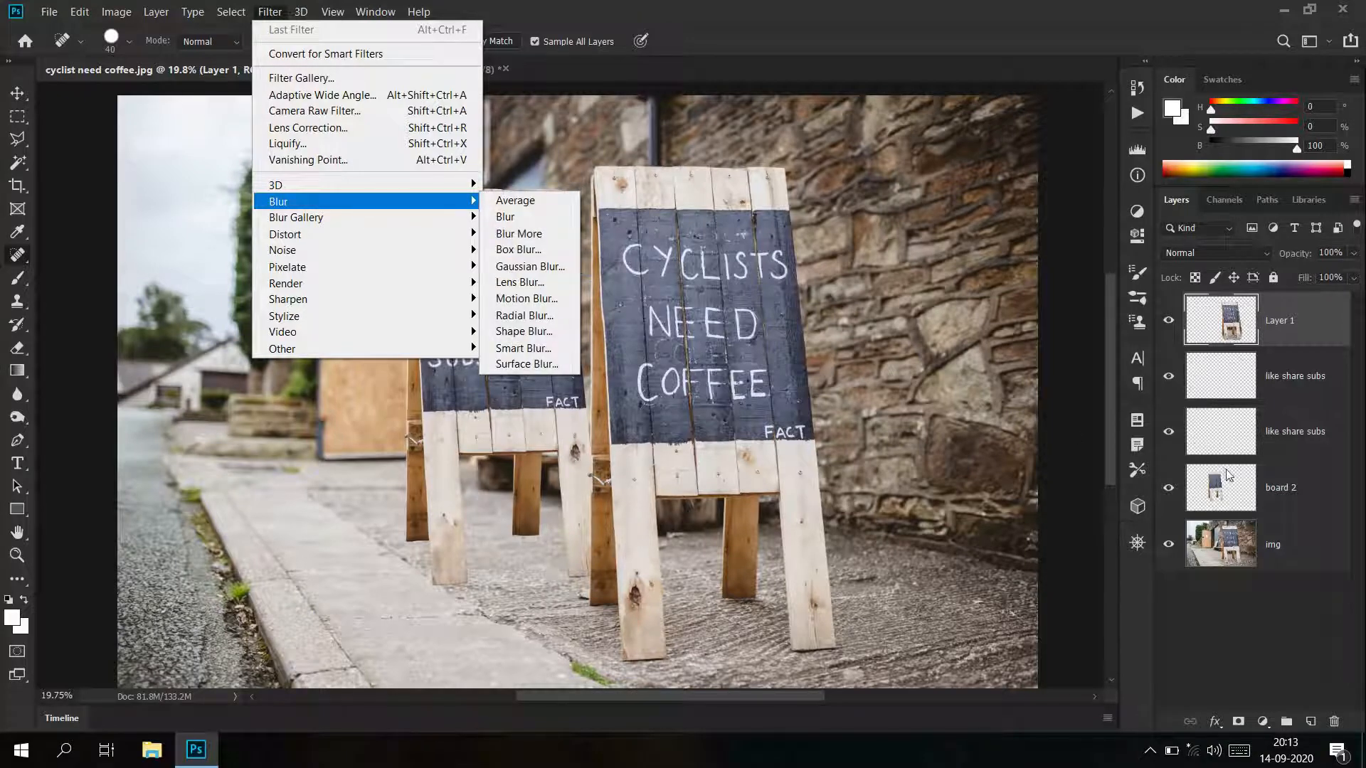
left_click(1261, 487)
left_click(268, 9)
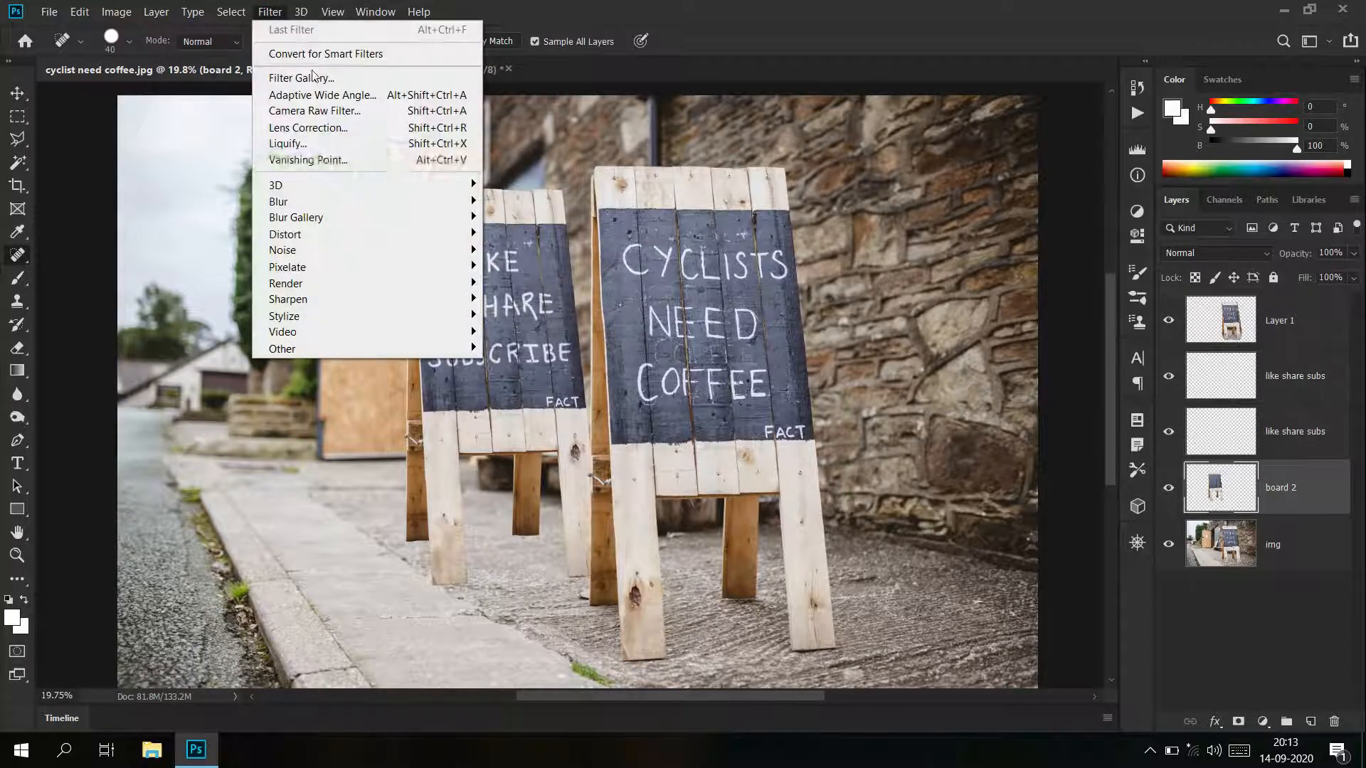
mouse_move(470, 206)
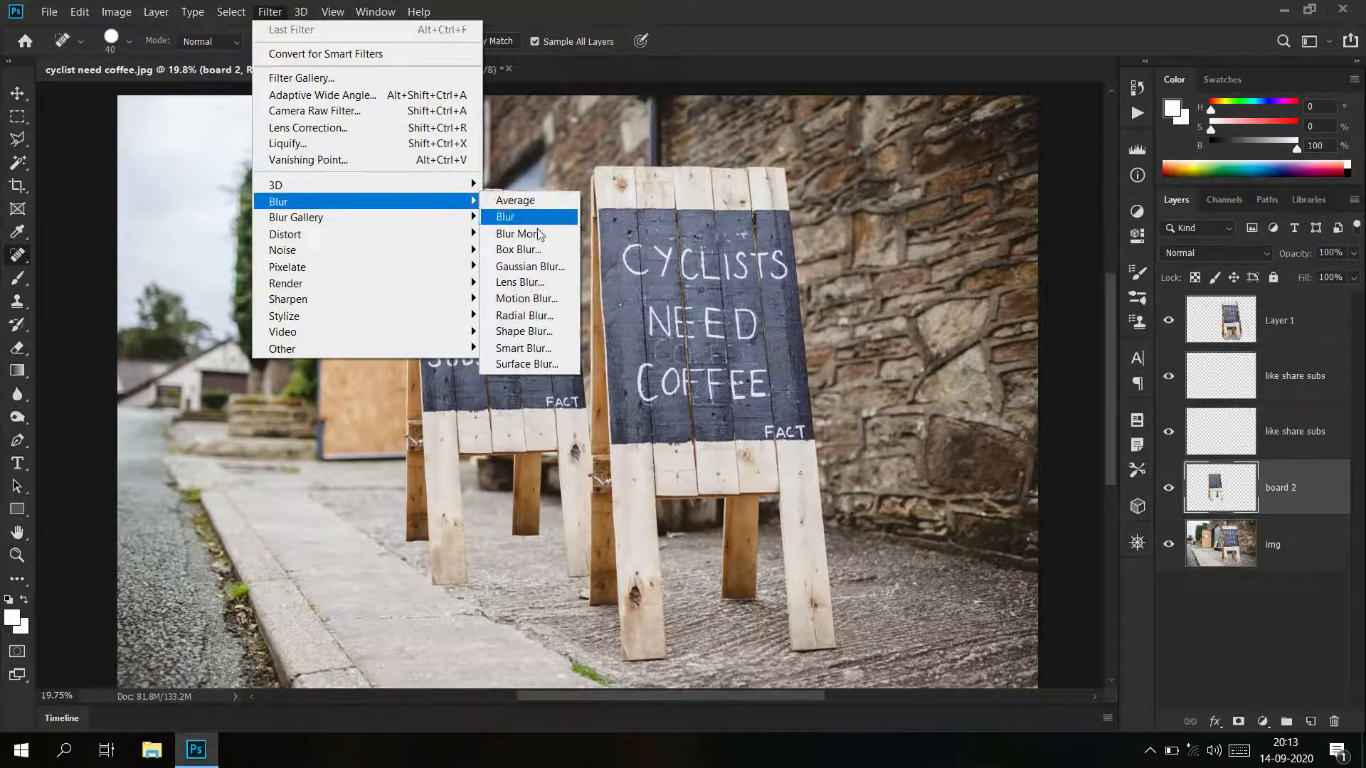
left_click(540, 271)
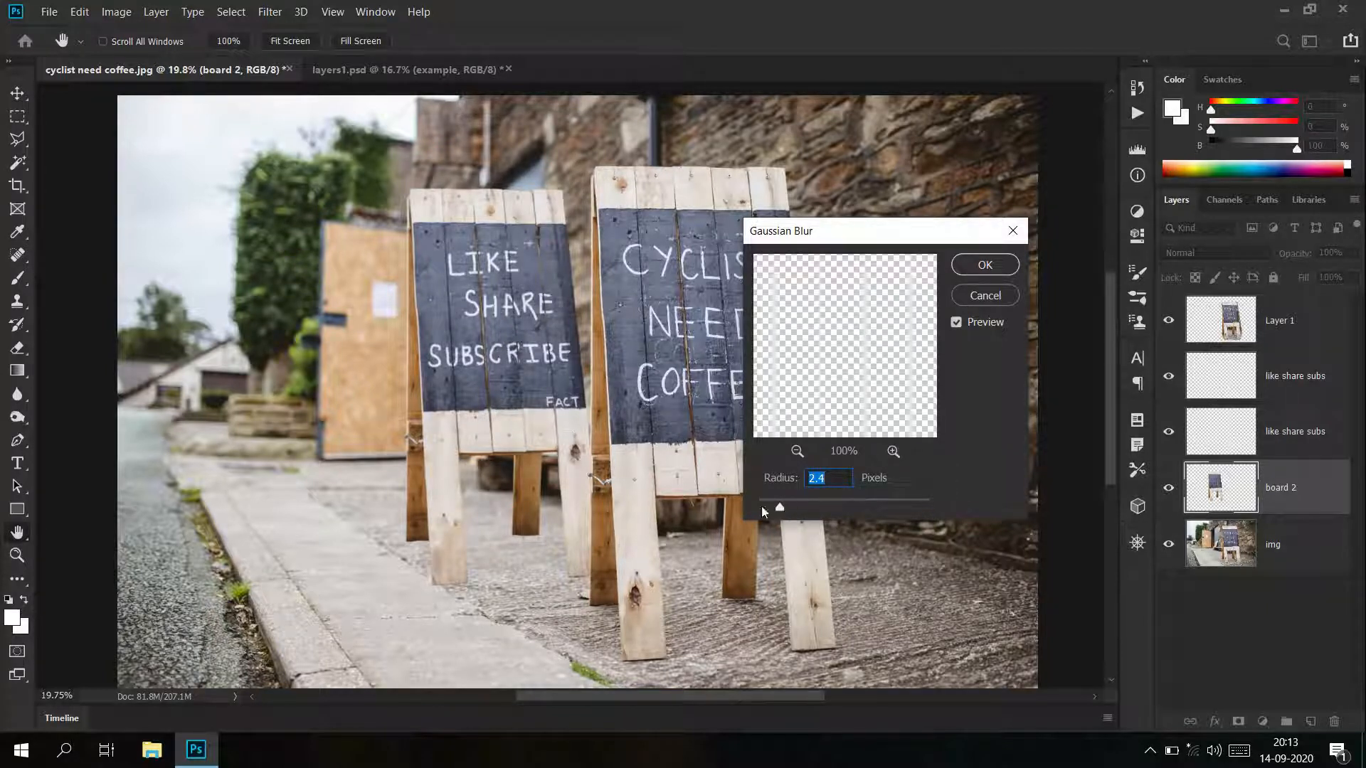
left_click_drag(781, 510, 789, 512)
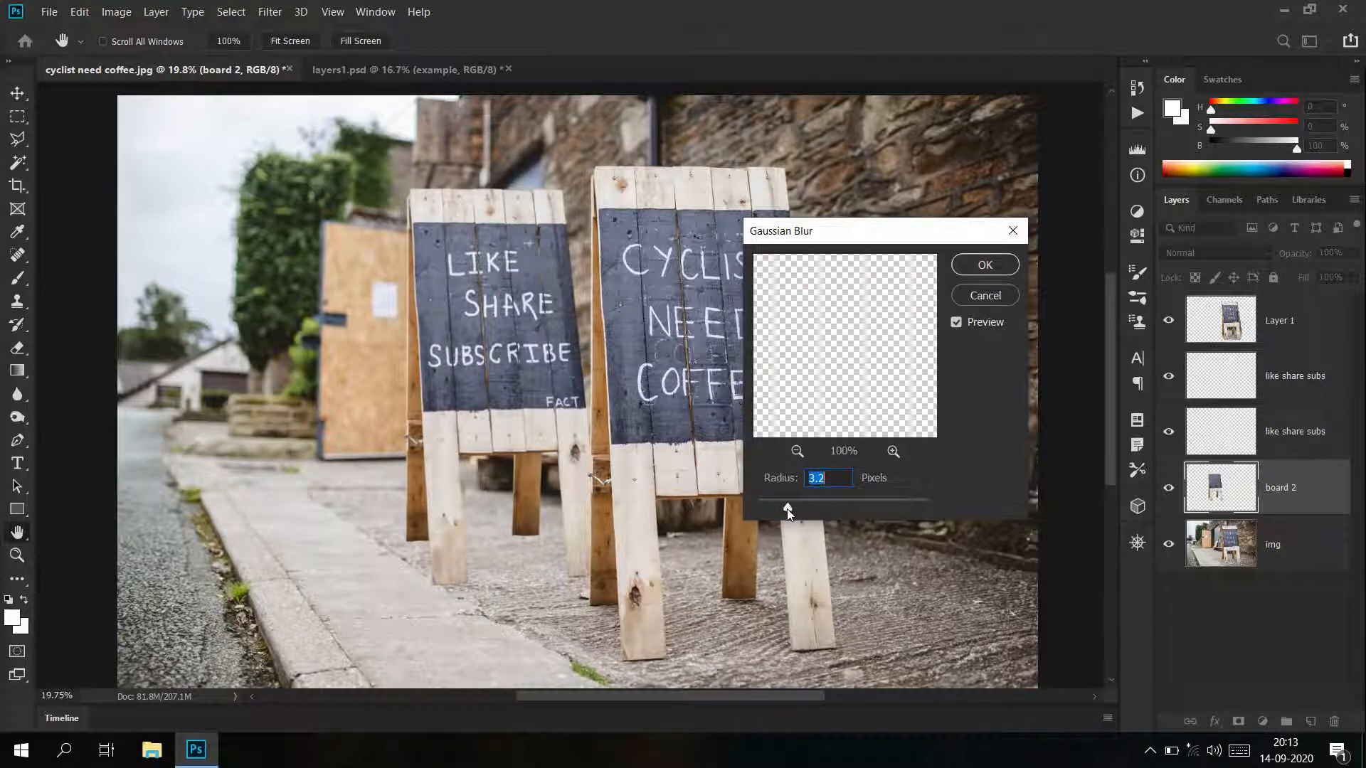
left_click(955, 326)
left_click_drag(784, 508, 785, 509)
left_click_drag(469, 321, 517, 315)
left_click(984, 265)
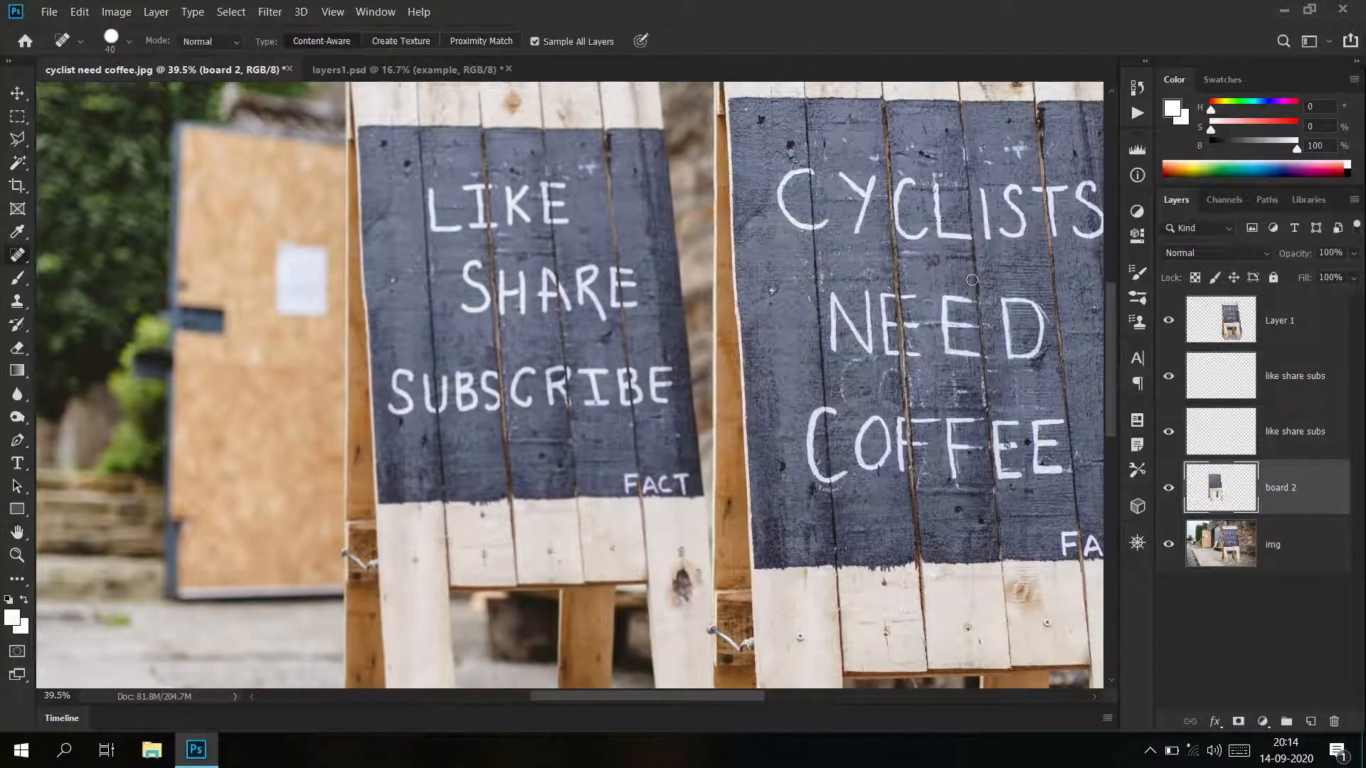
Create a new layer named "shadow board2" directly above the board 2 layer
left_click_drag(641, 483, 602, 484)
left_click_drag(690, 566, 623, 391)
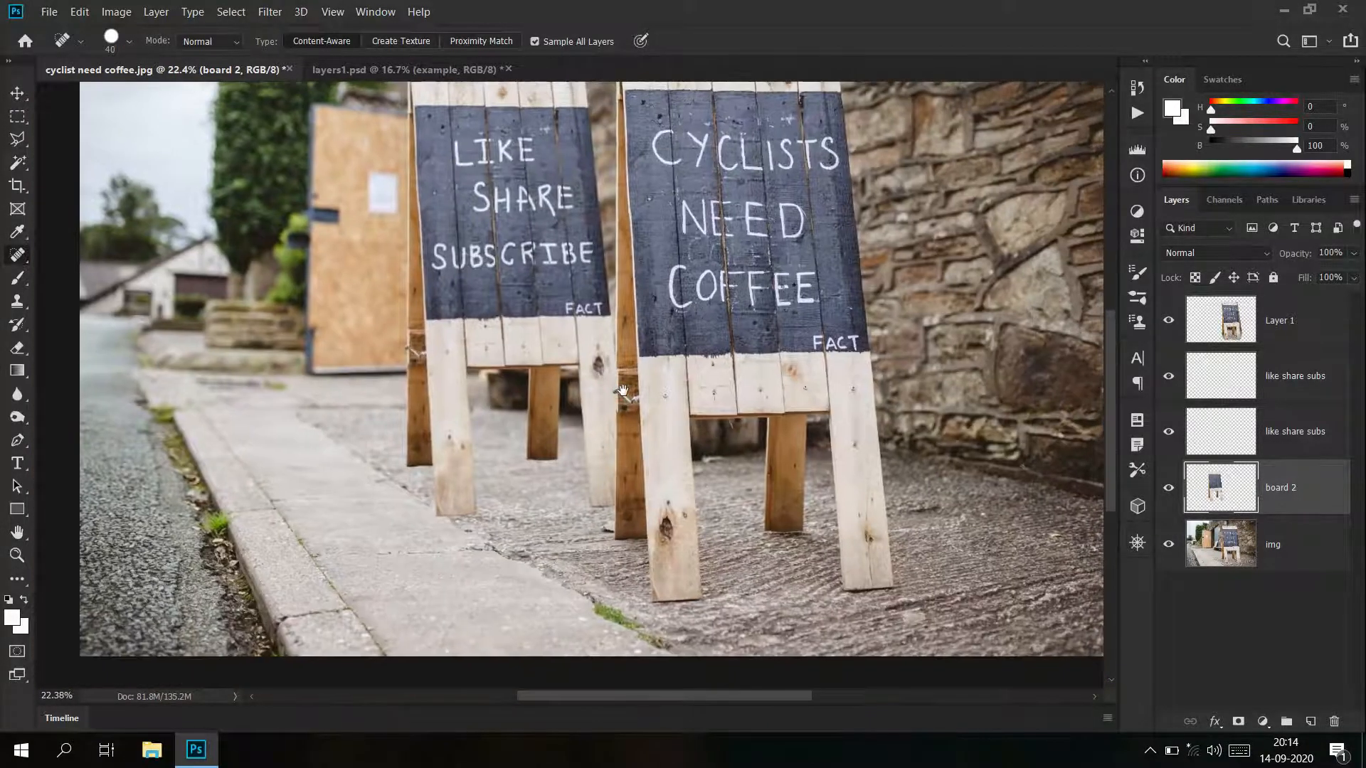
left_click_drag(498, 483, 530, 484)
left_click_drag(427, 476, 588, 418)
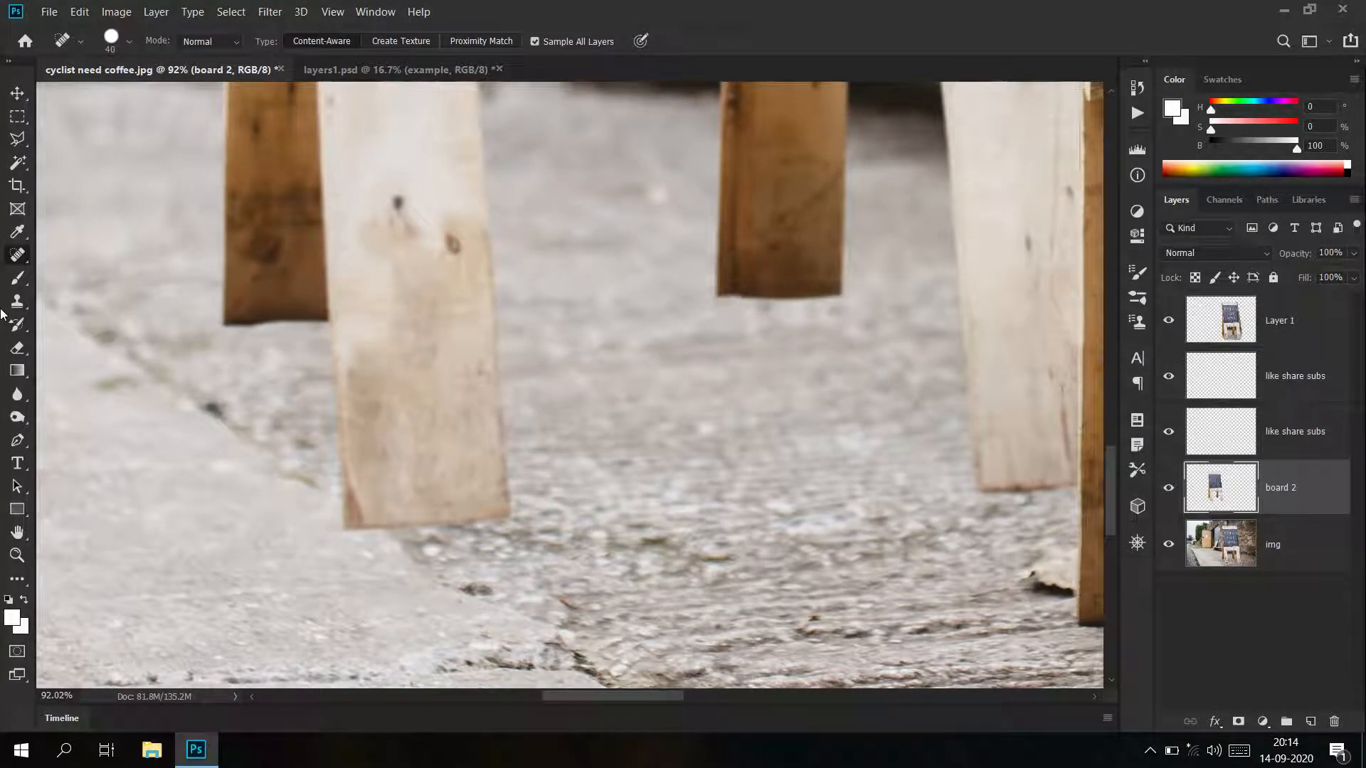
left_click(18, 284)
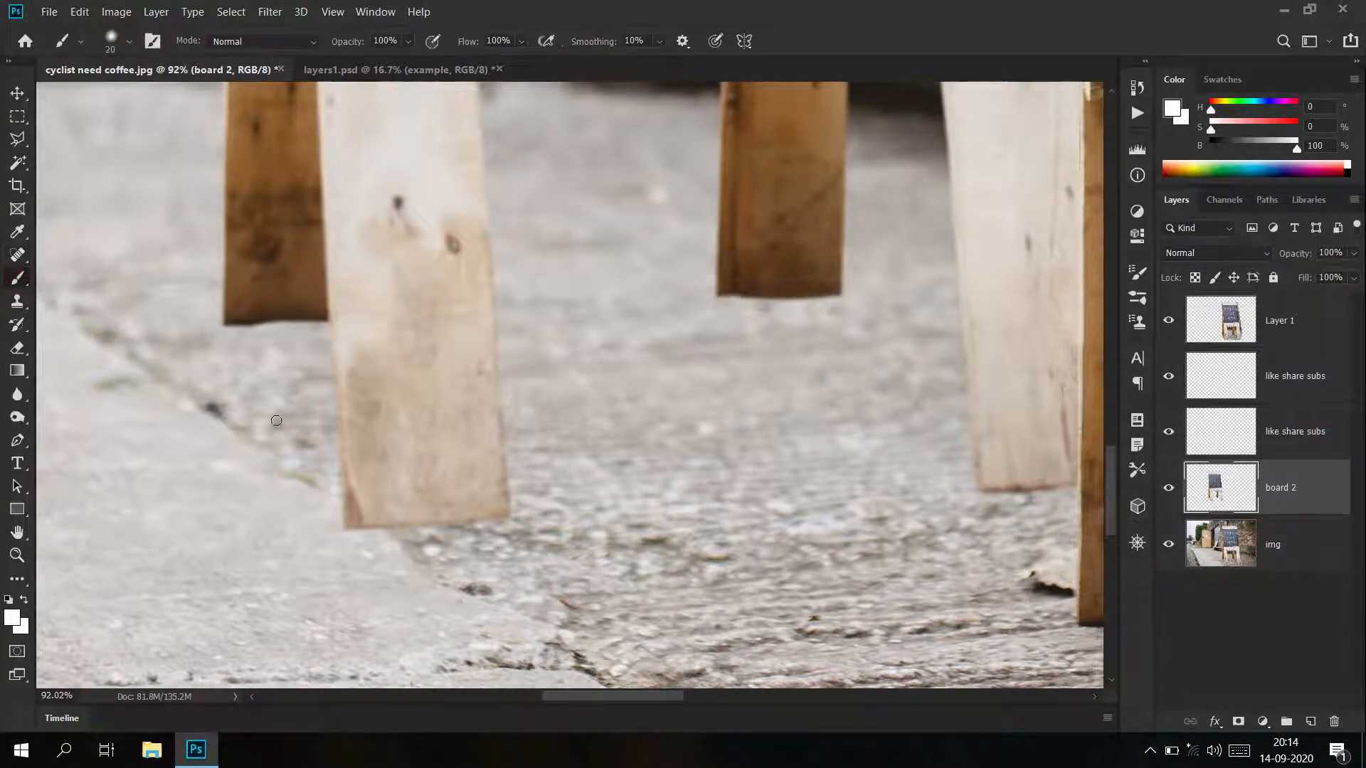
left_click(1355, 201)
left_click(1306, 145)
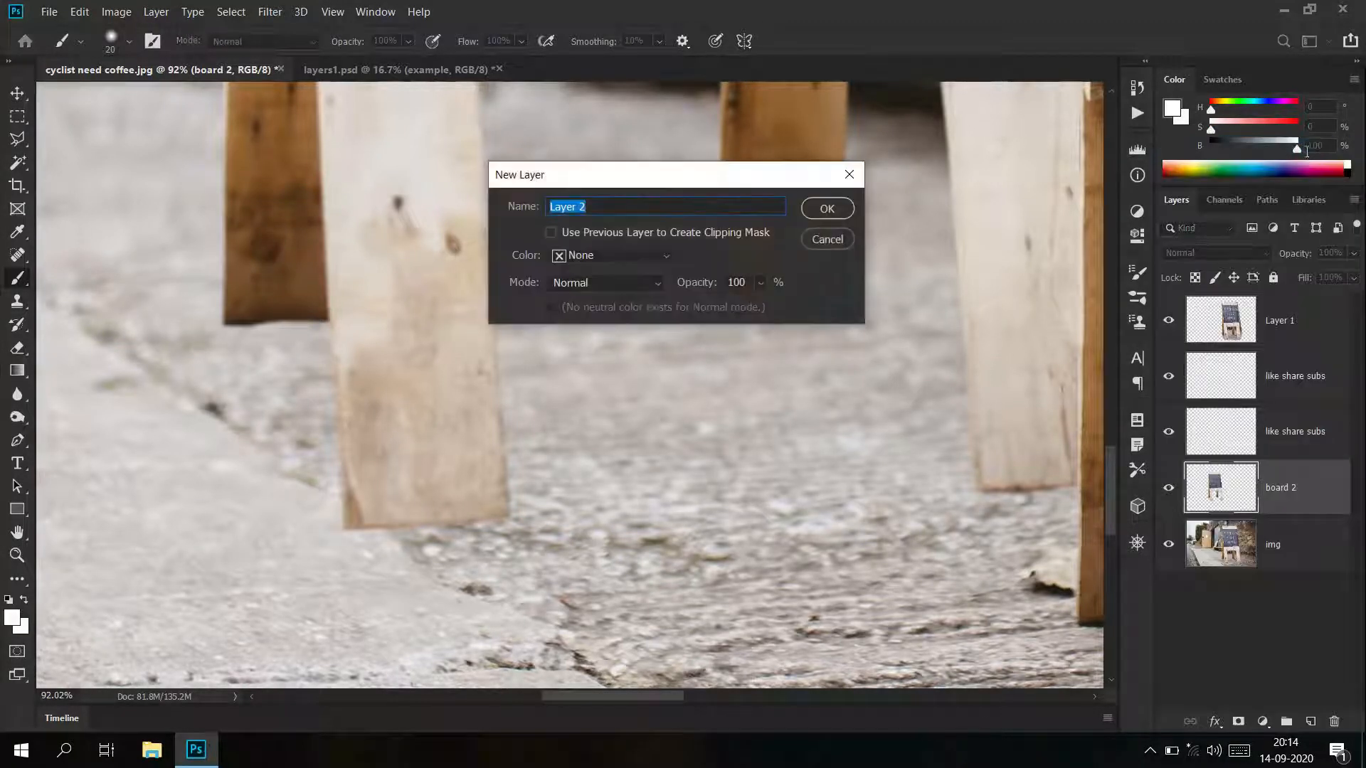
type("shadow back board")
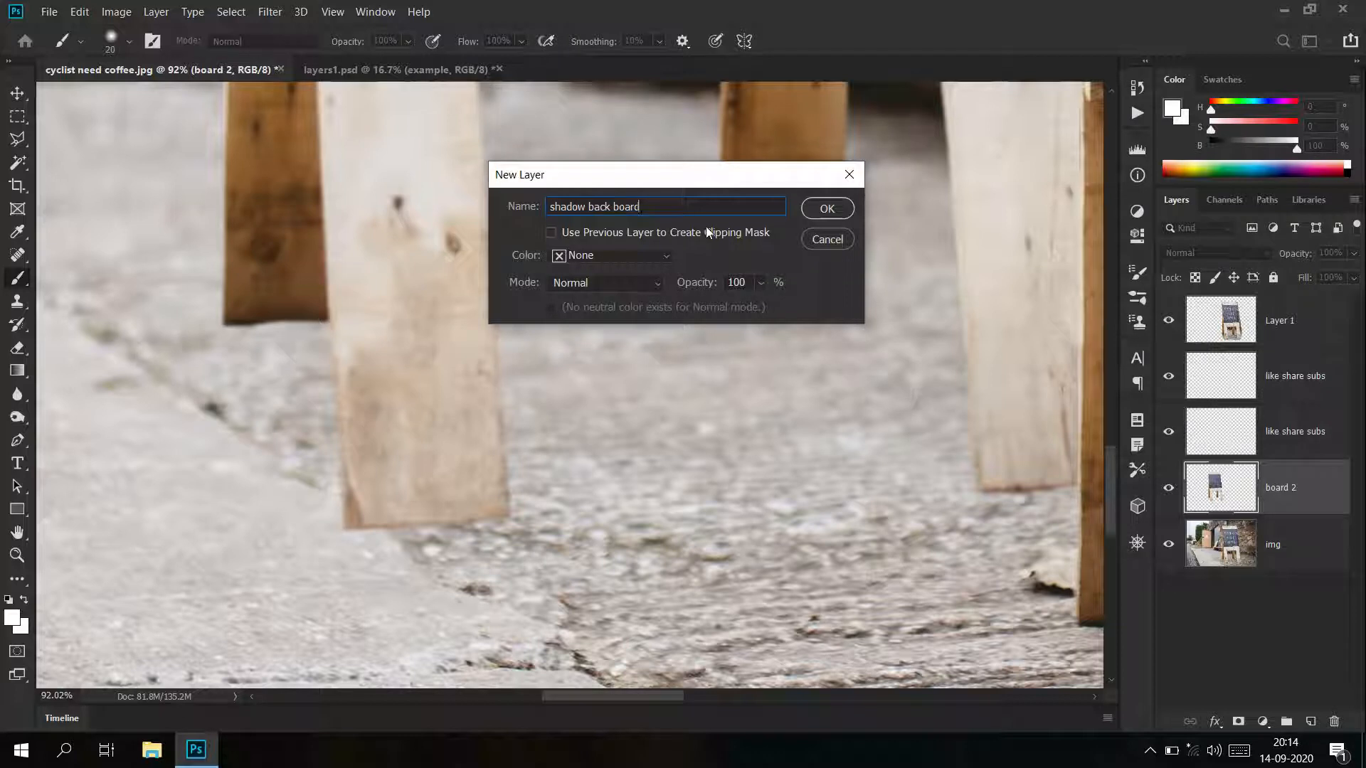
key("BackSpace")
key("BackSpace")
key("BackSpace")
key("BackSpace")
key("BackSpace")
key("BackSpace")
type("2")
key("Return")
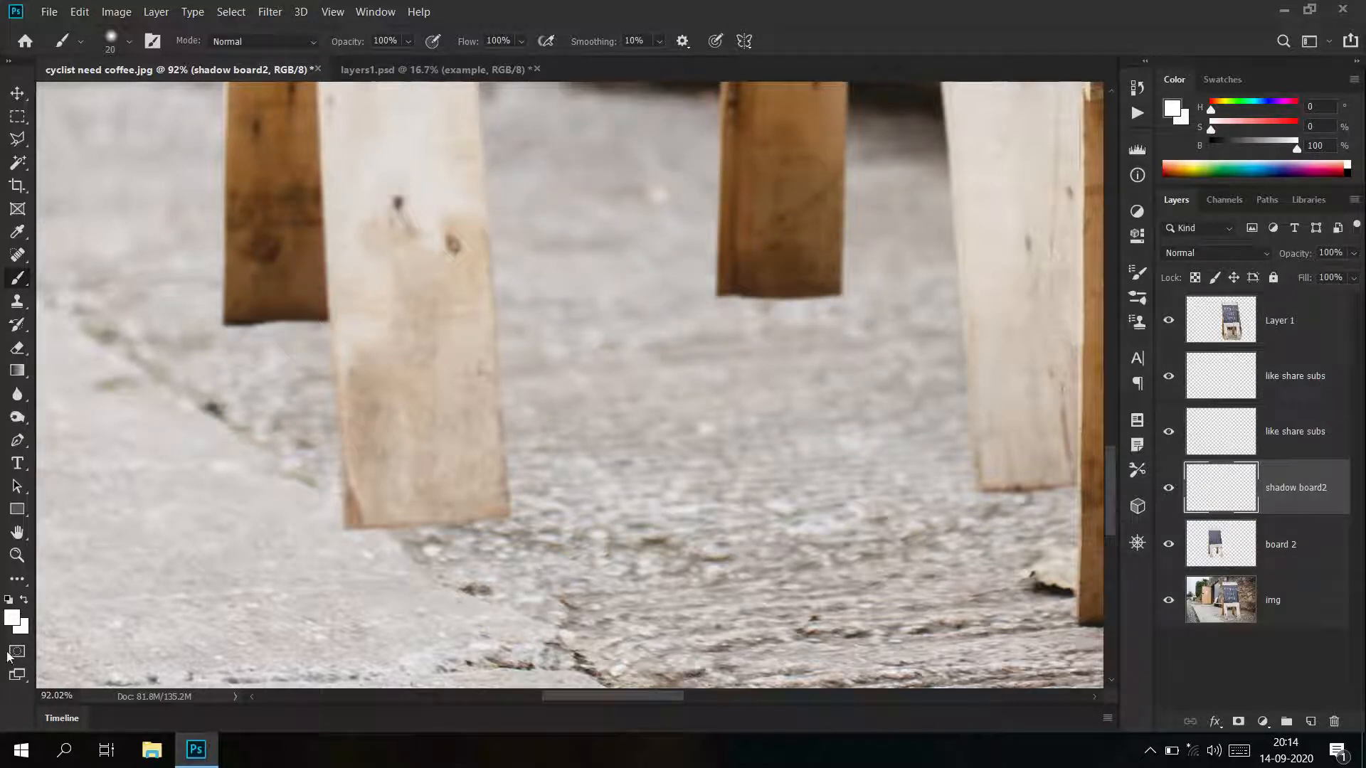
Paint a black (#000000) contact shadow along the bottom edge of the smaller sign's left front leg with an 8 px brush
left_click(10, 618)
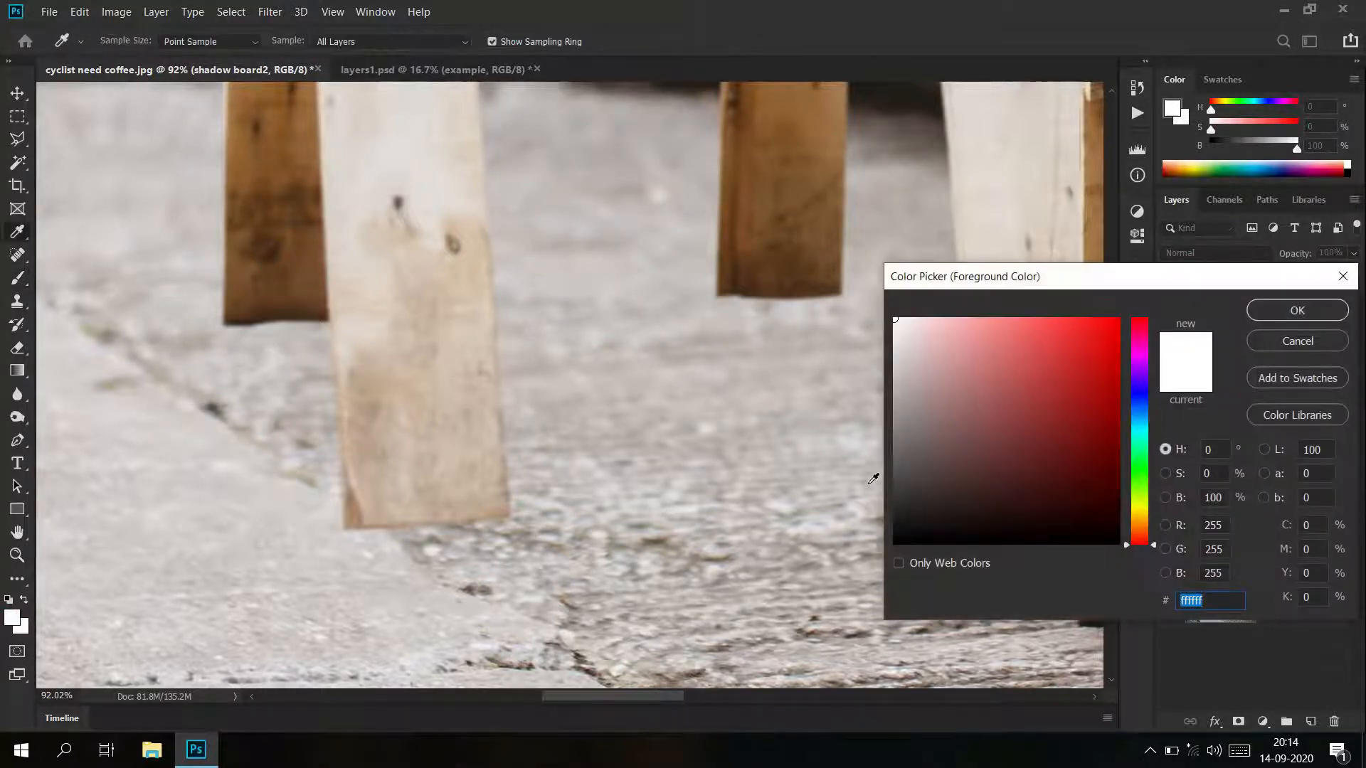
left_click(897, 543)
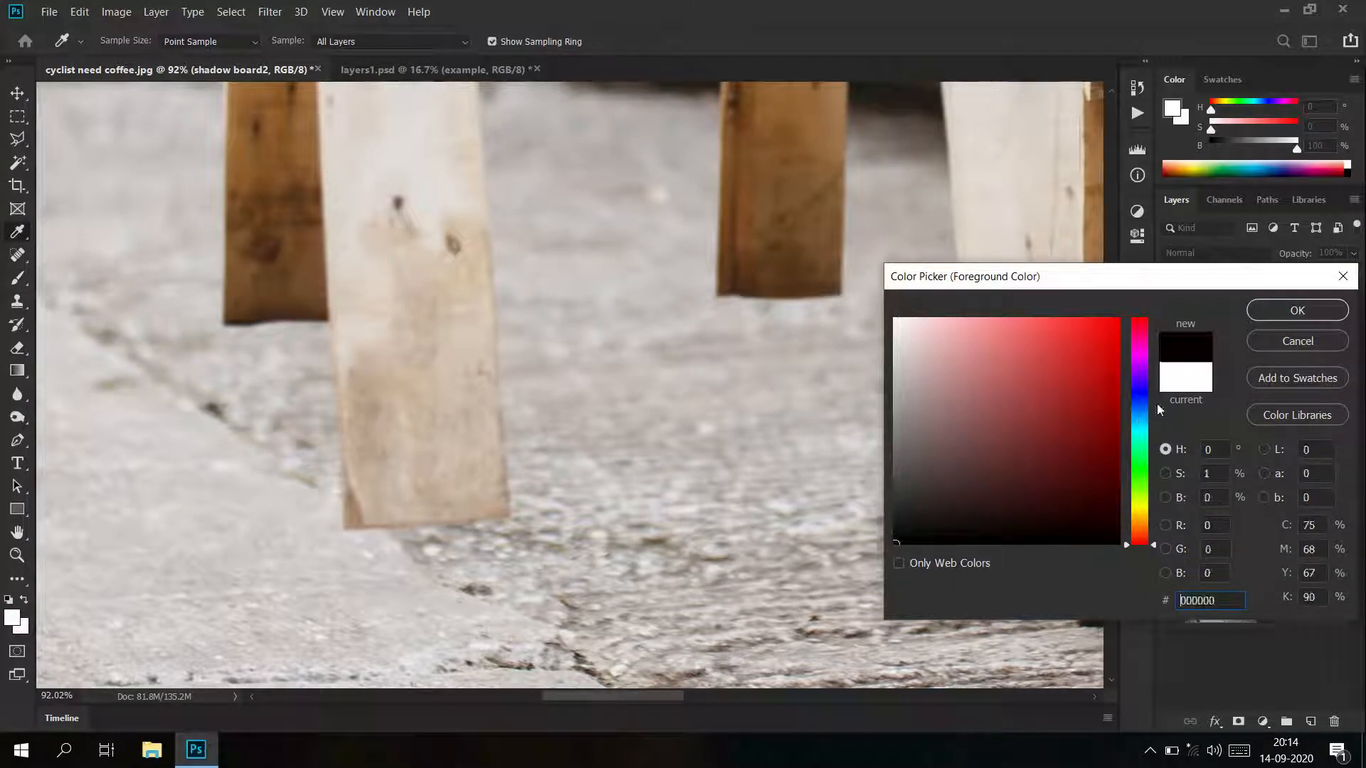
left_click(1261, 309)
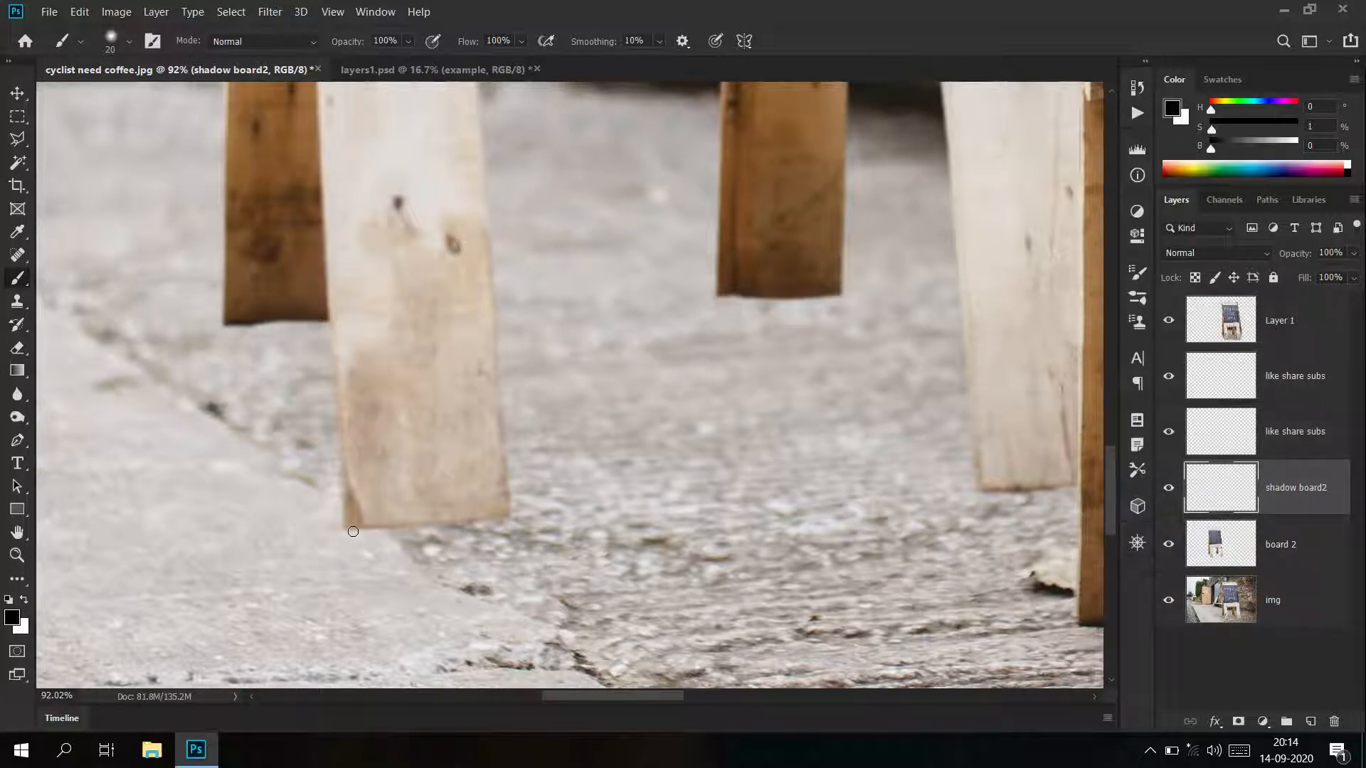
scroll(356, 530, "up", 5)
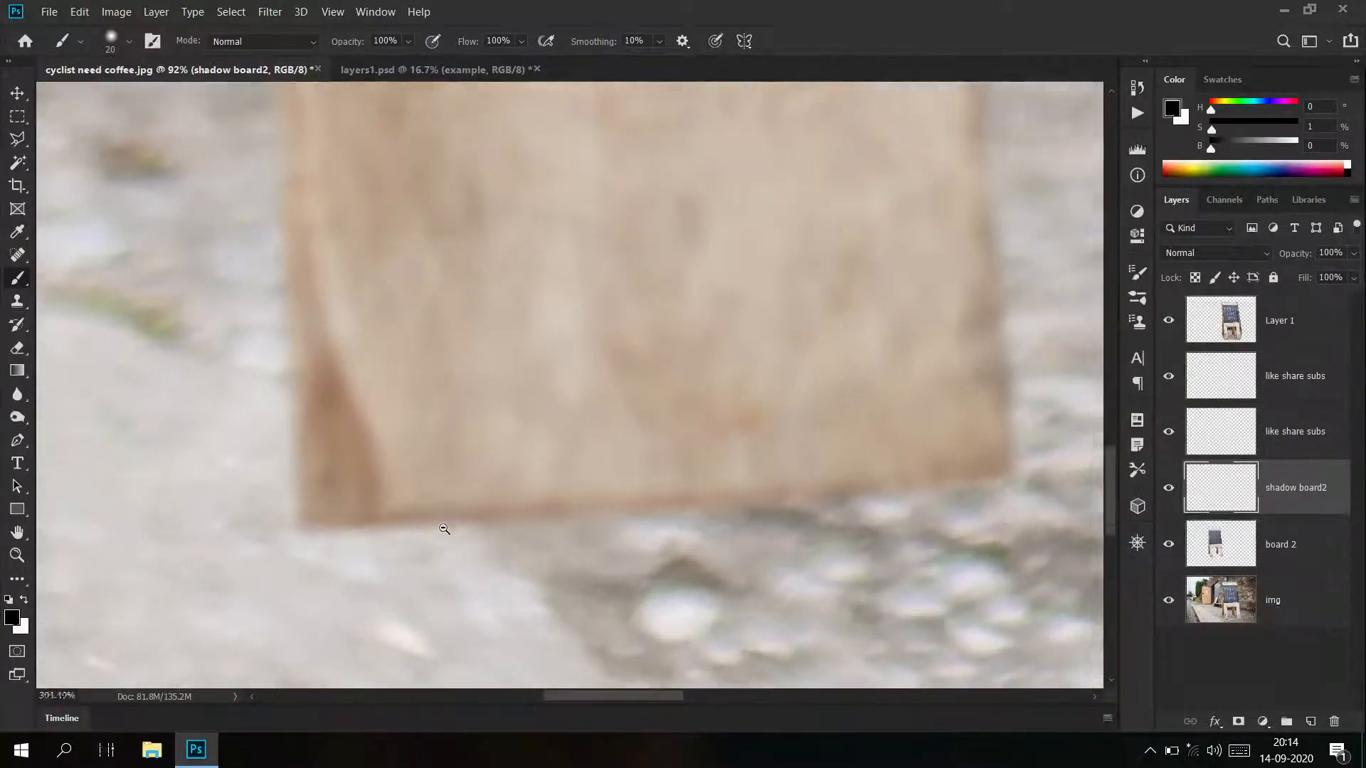
key("bracketleft")
key("bracketleft")
key("bracketleft")
key("bracketleft")
mouse_move(327, 535)
left_mouse_down()
mouse_move(561, 534)
mouse_move(538, 524)
mouse_move(568, 522)
mouse_move(507, 526)
mouse_move(568, 537)
mouse_move(544, 536)
mouse_move(673, 512)
mouse_move(574, 516)
mouse_move(764, 524)
mouse_move(1003, 488)
left_mouse_up()
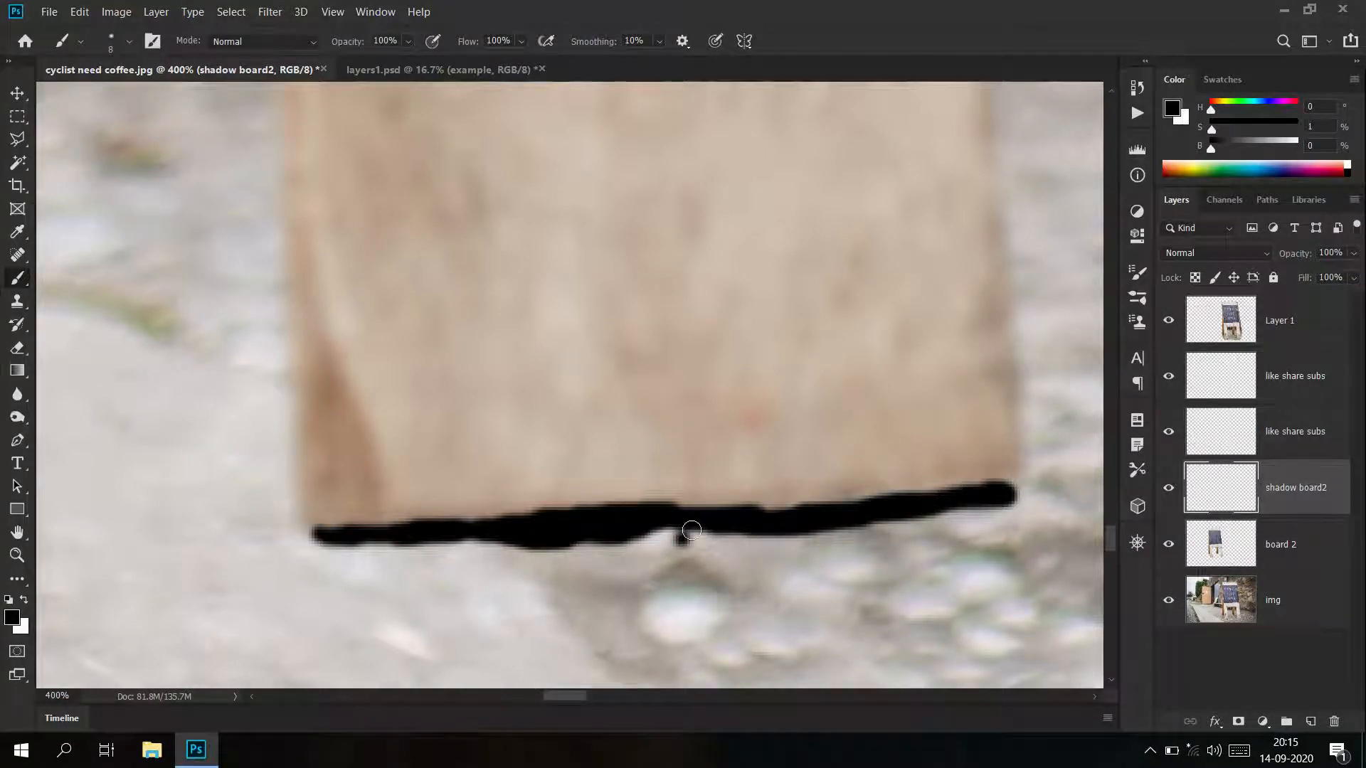
left_click_drag(673, 523, 1009, 498)
Lower the fill of the shadow board2 layer to 68%
left_click_drag(888, 478, 485, 429)
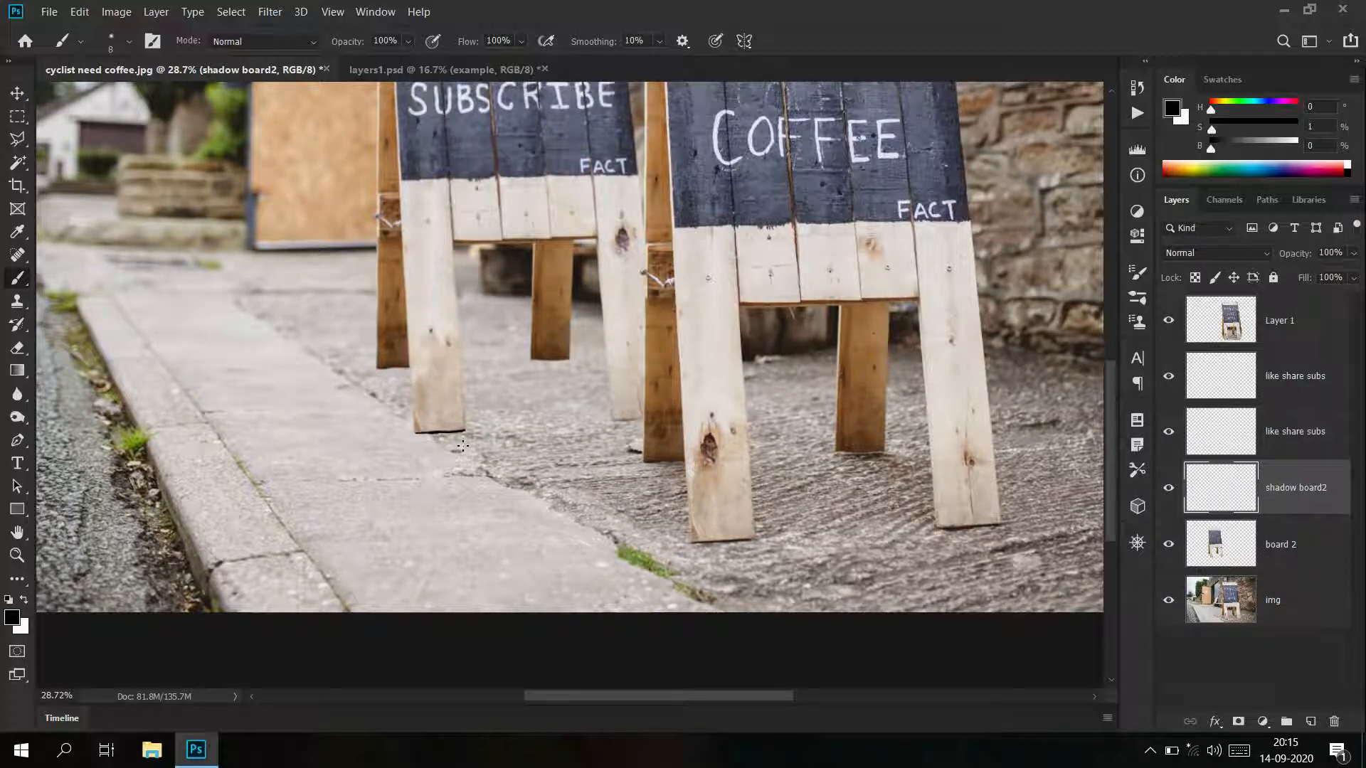
left_click(1356, 278)
left_click_drag(1350, 302, 1328, 318)
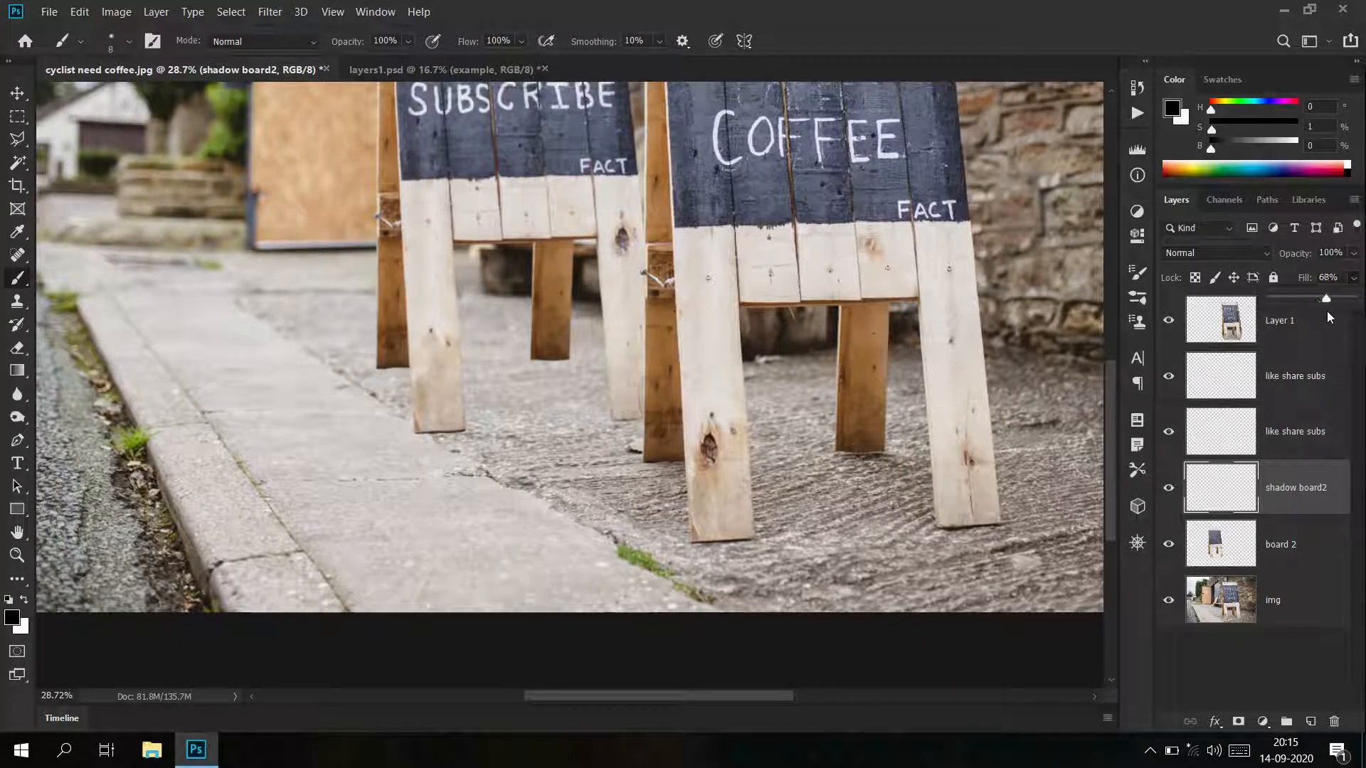
Paint a contact shadow along the bottom edge of the smaller sign's right front leg, up to the larger sign
left_click_drag(617, 427, 574, 463)
mouse_move(448, 446)
left_mouse_down()
mouse_move(604, 455)
mouse_move(764, 443)
mouse_move(658, 438)
mouse_move(923, 424)
left_mouse_up()
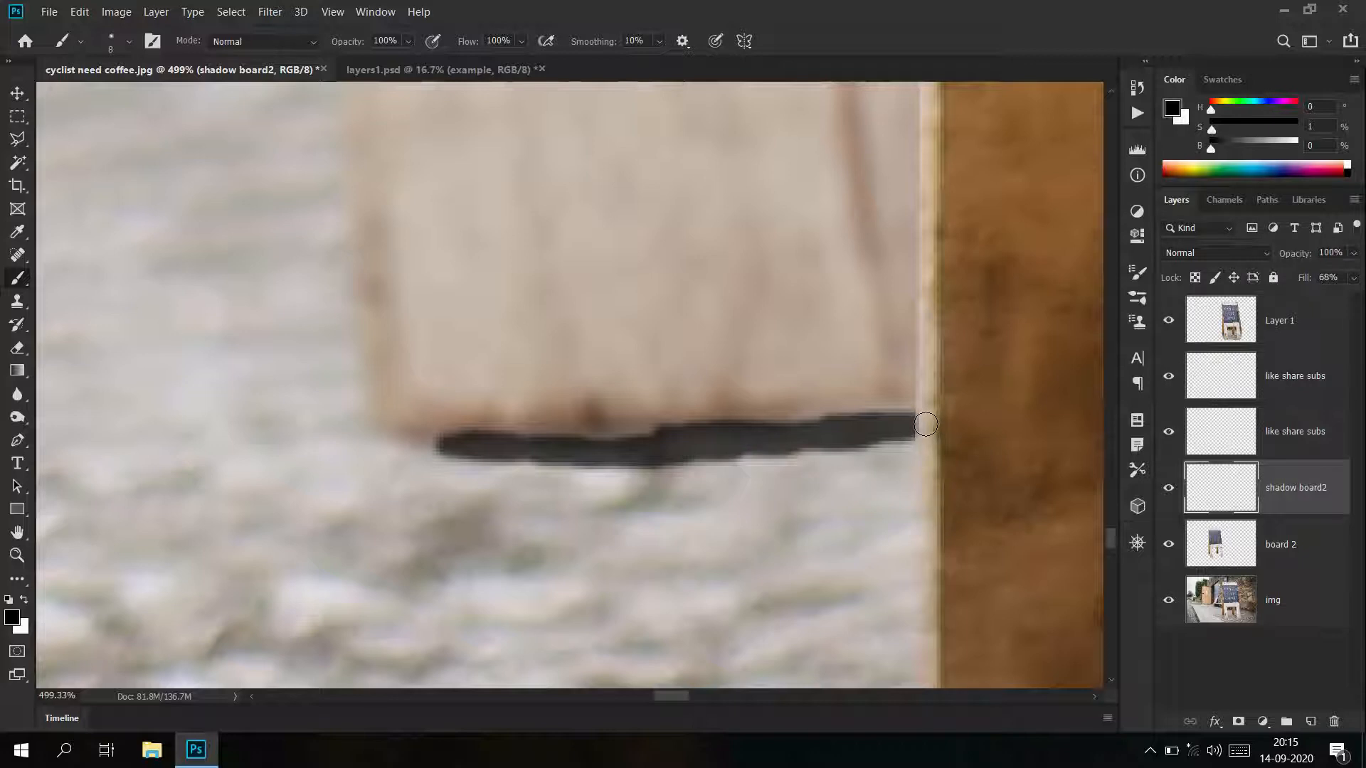
left_click_drag(818, 426, 903, 422)
left_click(444, 446)
Paint a thin shadow along the bottom edge of the smaller sign's left rear leg, refining it with a 3 px brush
left_click_drag(621, 506, 454, 510)
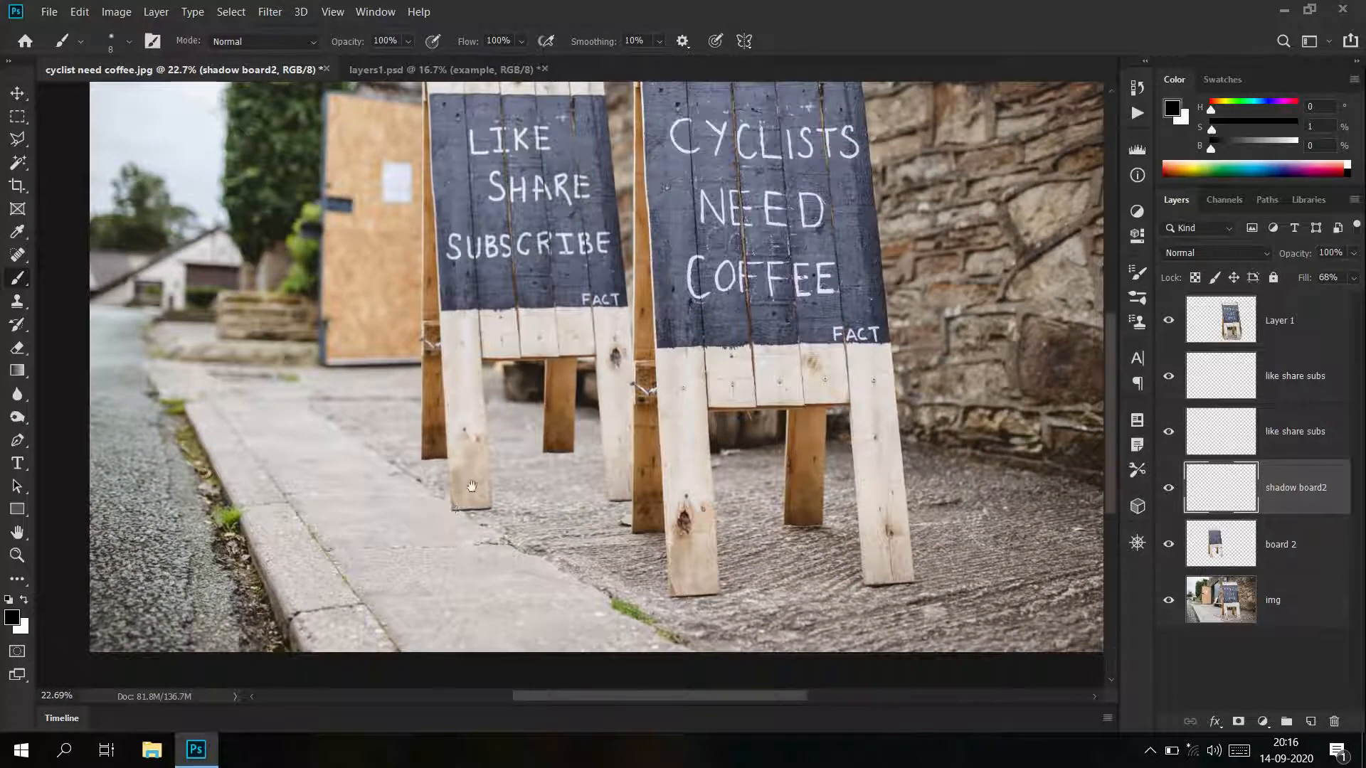
left_click_drag(441, 459, 584, 469)
left_click_drag(299, 493, 468, 483)
key("ctrl+z")
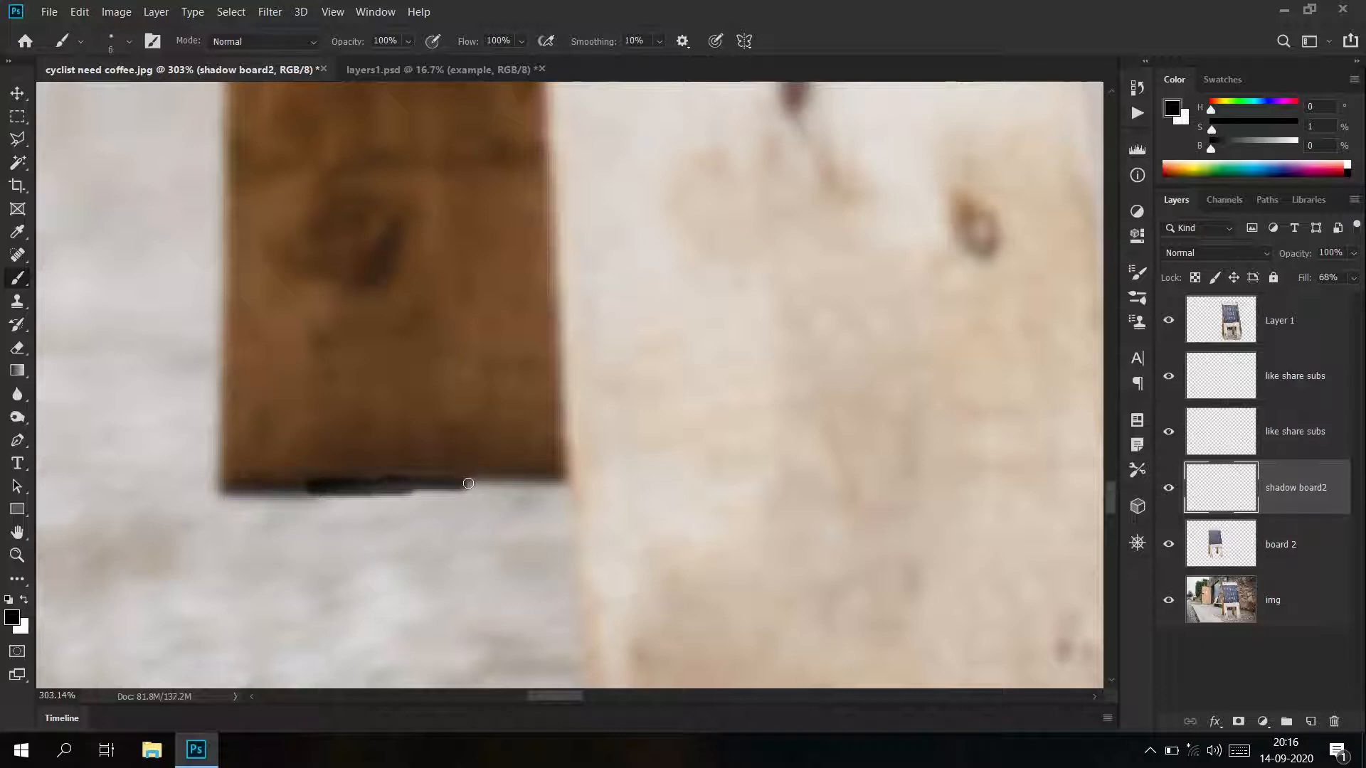
mouse_move(462, 483)
left_mouse_down()
mouse_move(478, 481)
mouse_move(539, 482)
left_mouse_up()
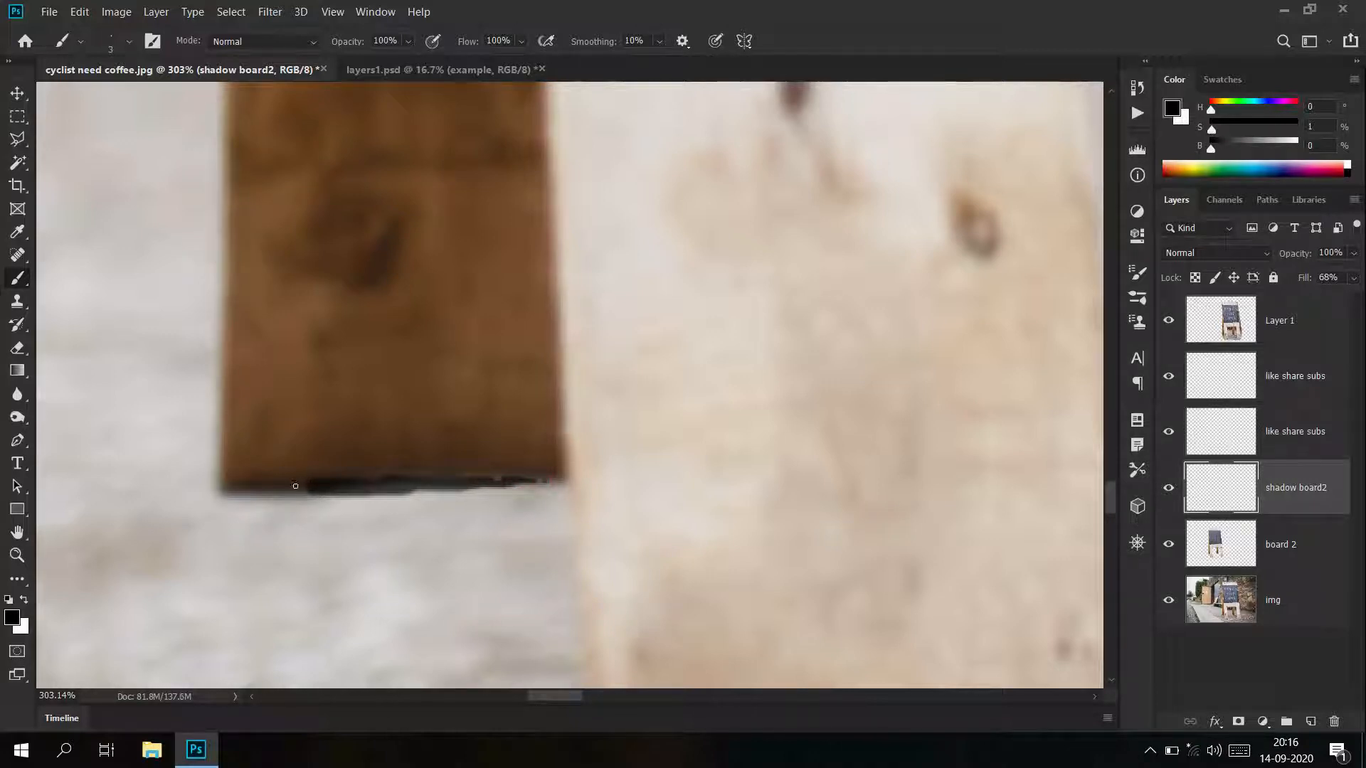
left_click_drag(312, 488, 183, 476)
Paint a thin shadow under the left part of the bottom edge of the smaller sign's right rear leg
left_click_drag(494, 480, 627, 469)
mouse_move(532, 338)
left_mouse_down()
mouse_move(449, 339)
mouse_move(528, 335)
mouse_move(498, 327)
mouse_move(610, 346)
left_mouse_up()
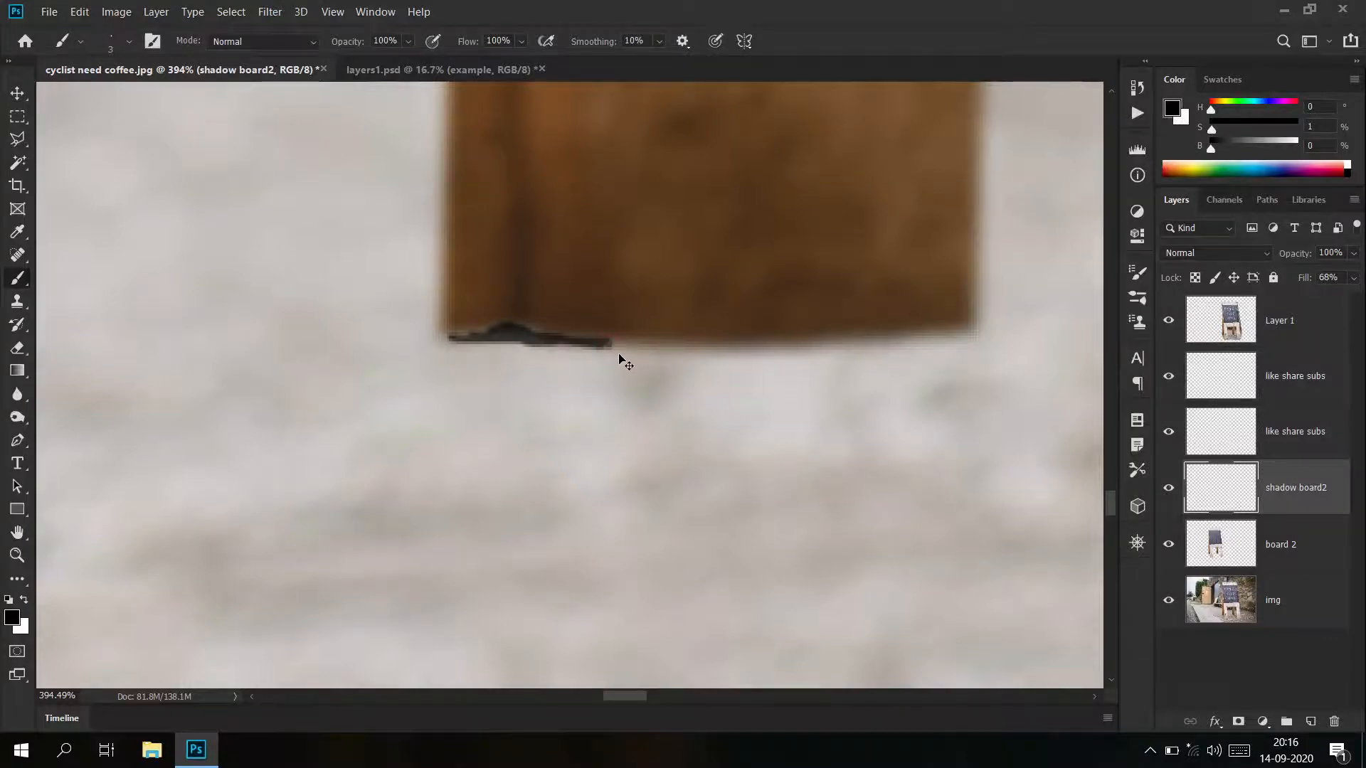
scroll(619, 335, "down", 10)
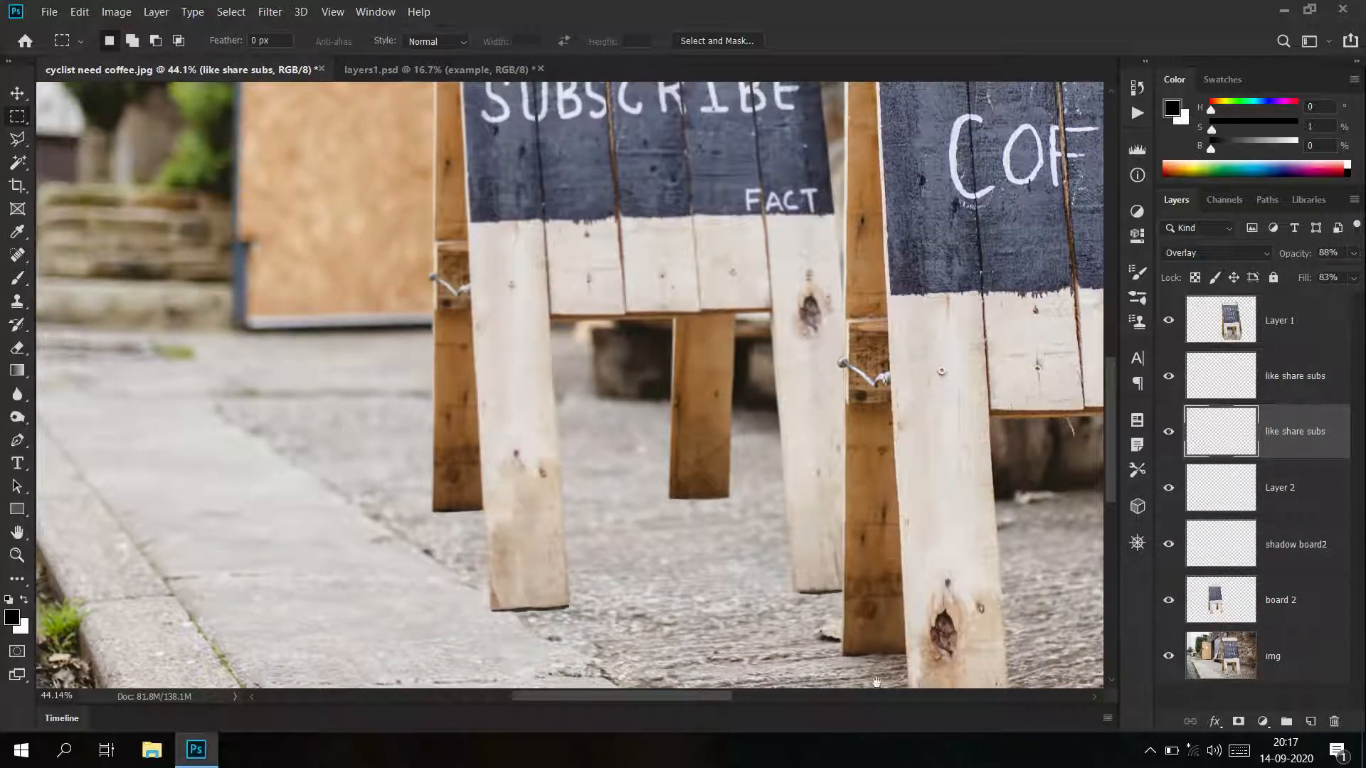
Compare the leg shadows of both signs and link the shadow board2 layer with the board 2 layer
left_click_drag(877, 681, 476, 498)
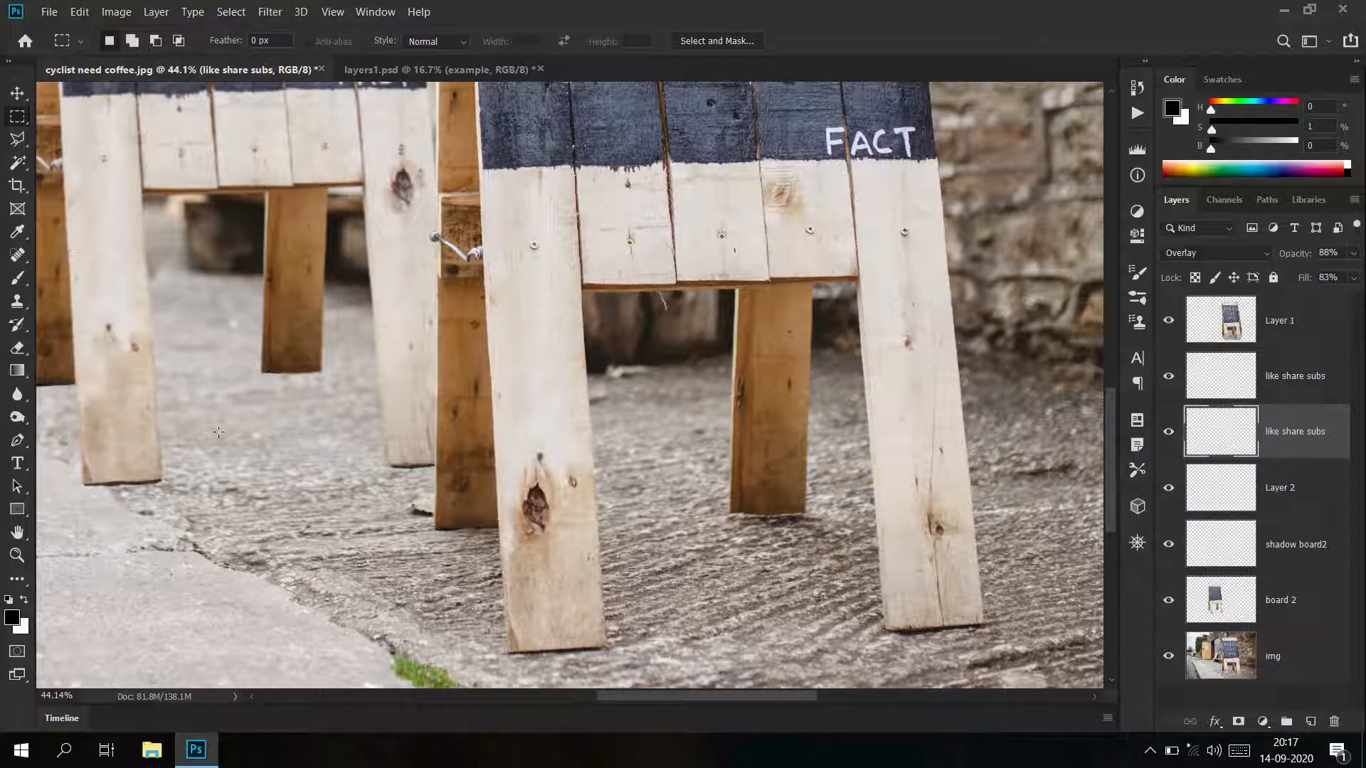
left_click_drag(156, 439, 536, 565)
left_click_drag(592, 334, 513, 469)
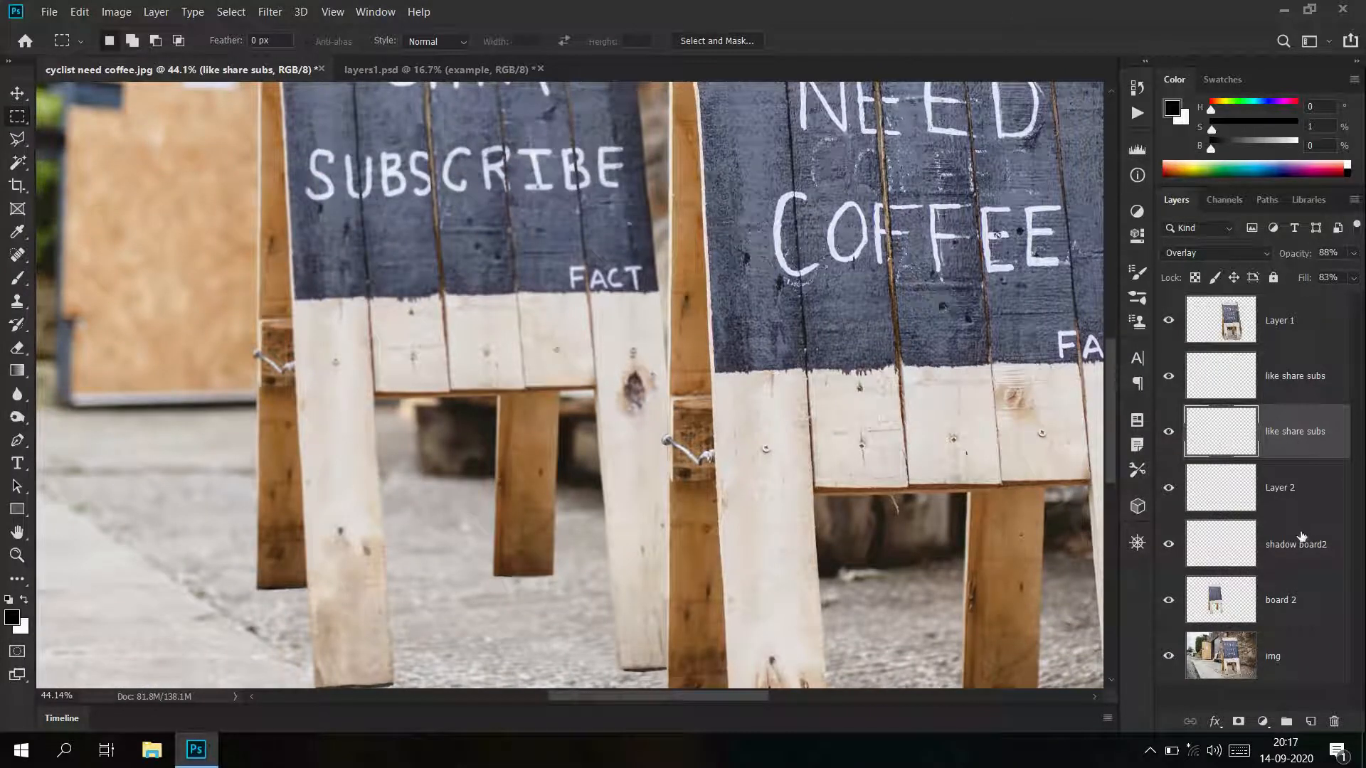
left_click(1305, 560)
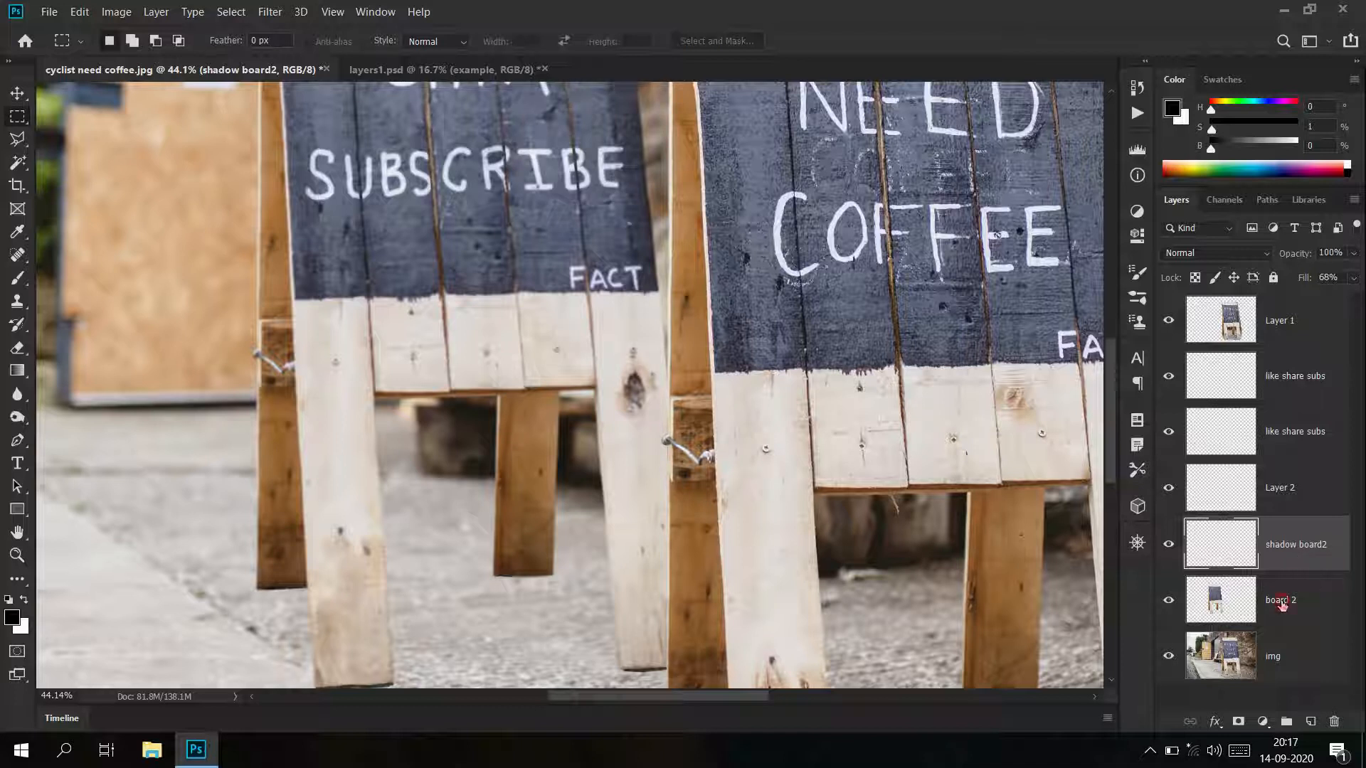
left_click(1284, 603, "shift")
right_click(1314, 542)
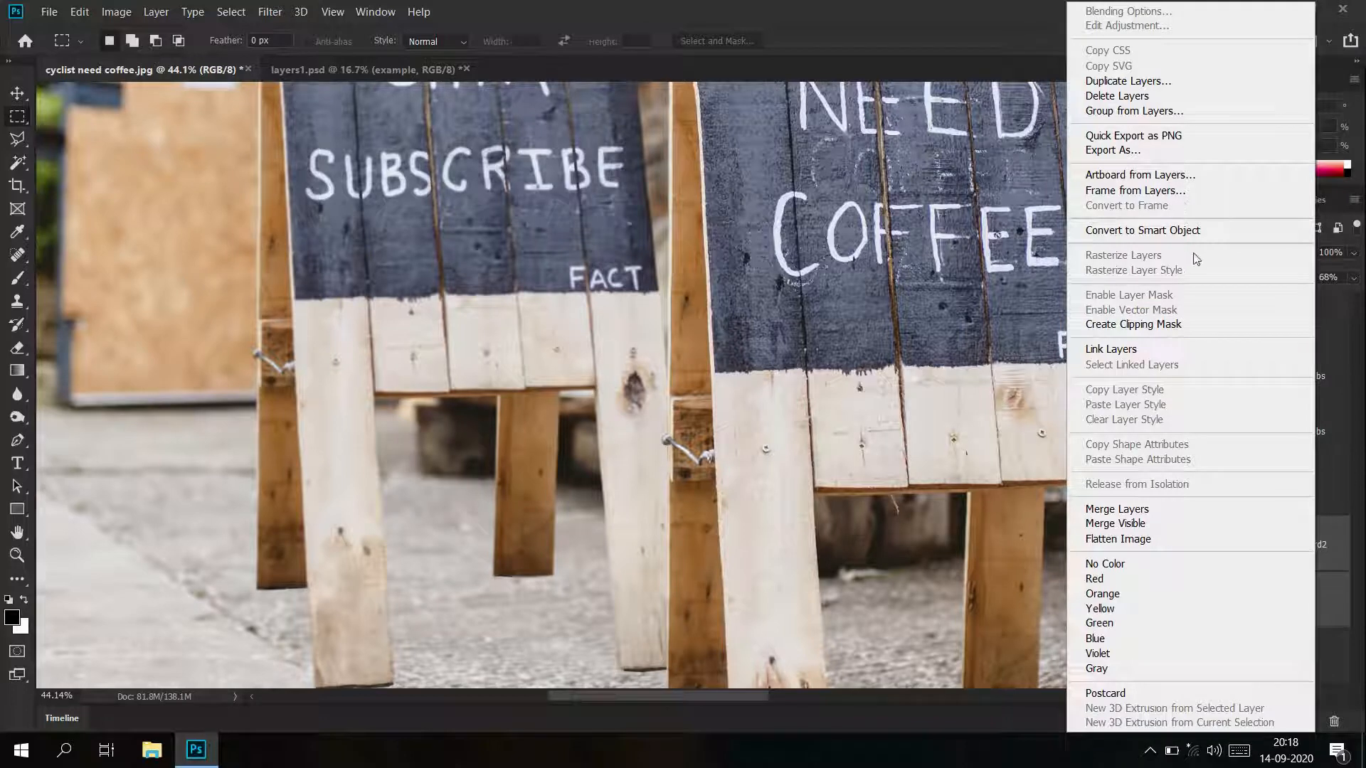
left_click(1190, 351)
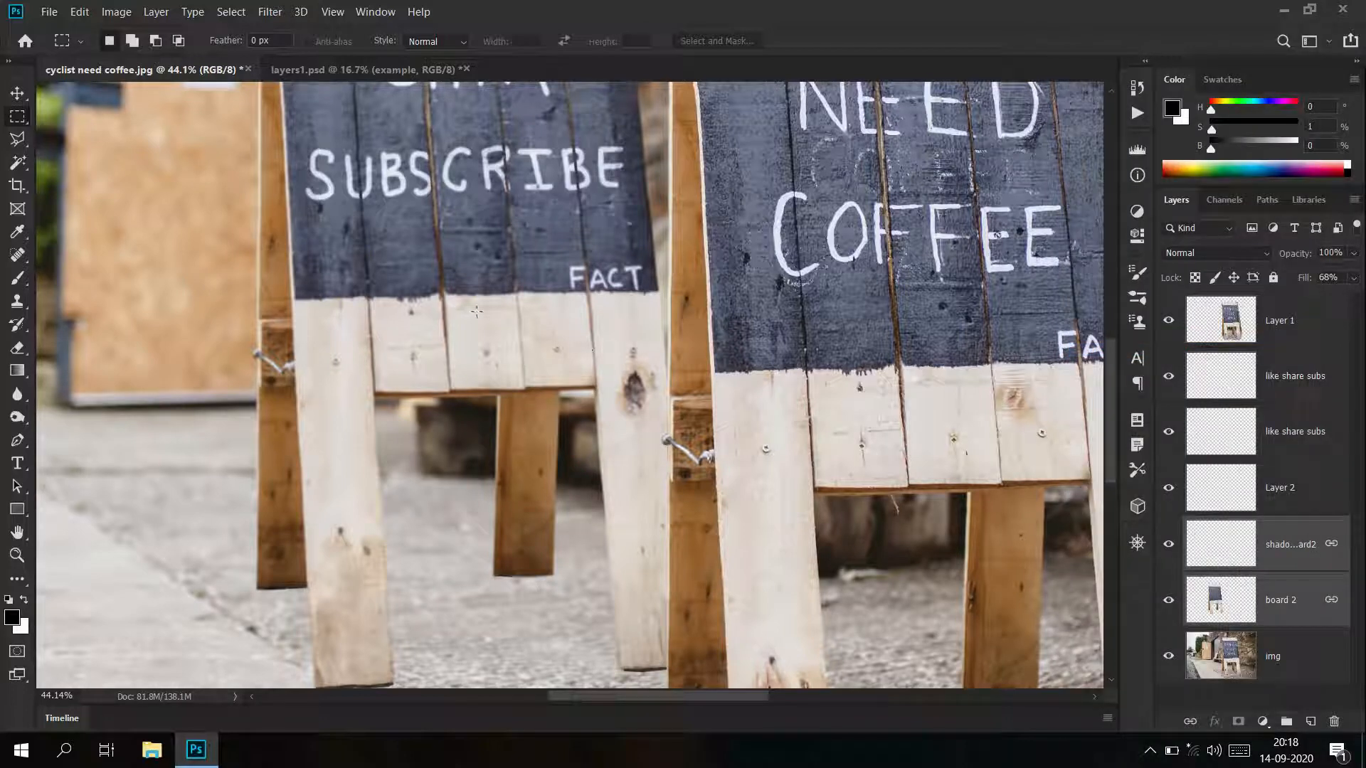
Shift the linked smaller sign and its shadows slightly upward with the Move tool
left_click(17, 94)
scroll(542, 369, "down", 4)
mouse_move(498, 337)
left_mouse_down()
mouse_move(511, 346)
mouse_move(499, 328)
left_mouse_up()
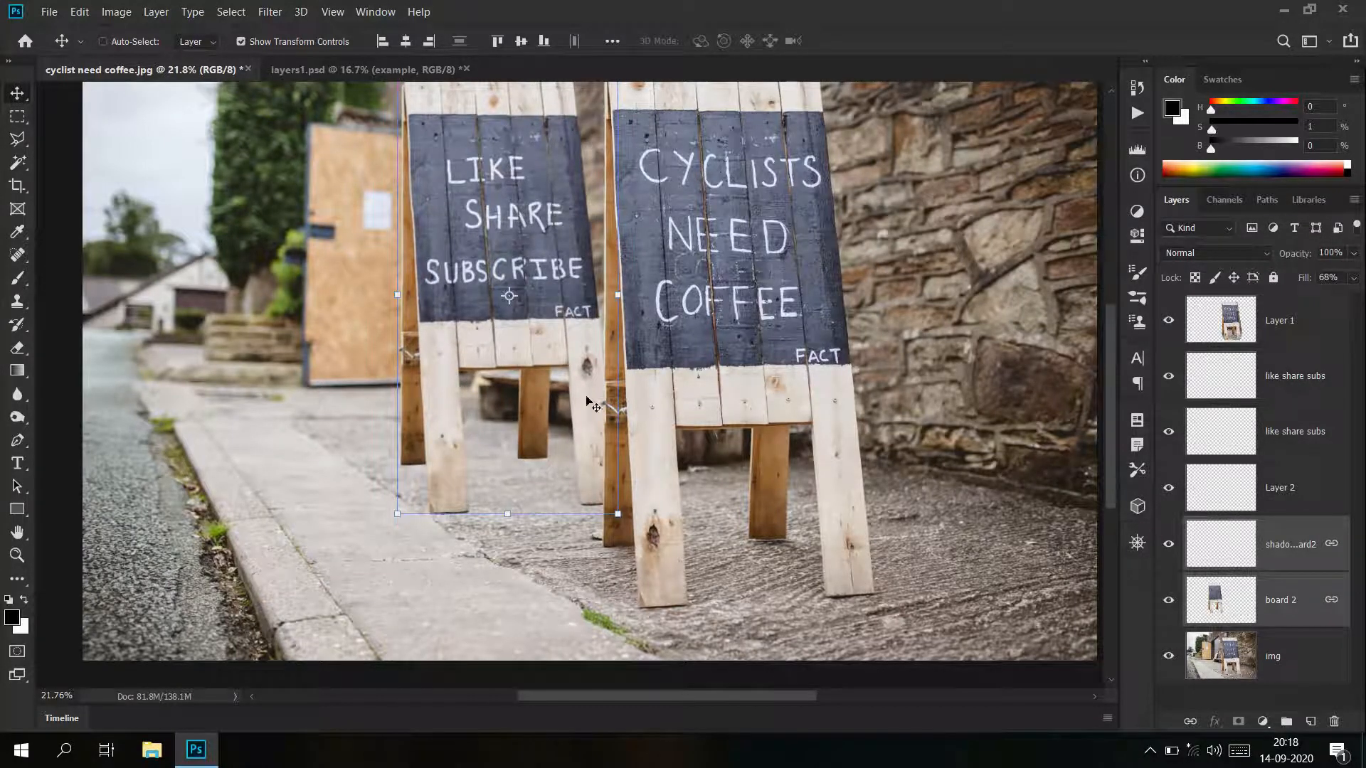
scroll(573, 397, "down", 2)
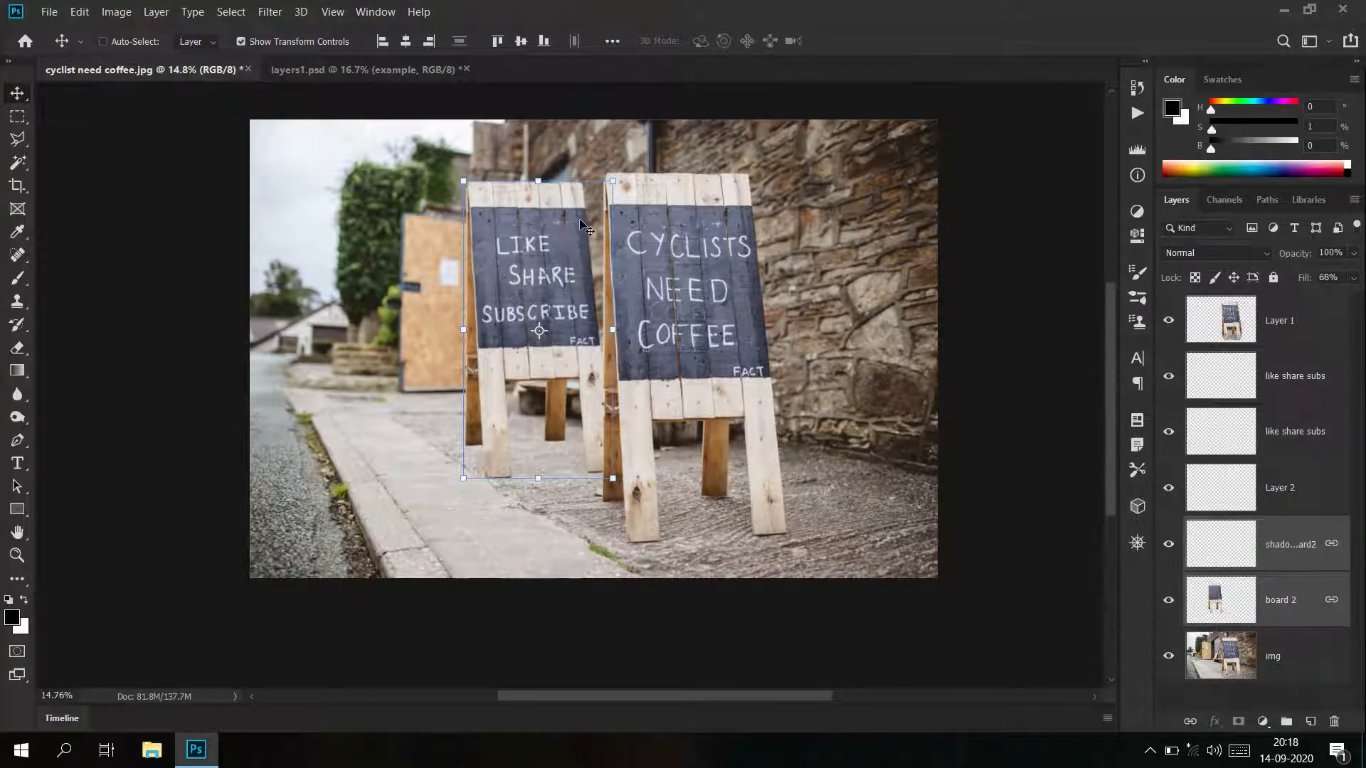
On the shadow board2 layer, extend the brushed shadow along the rest of the smaller sign's right rear leg's bottom edge
scroll(497, 479, "up", 8)
left_click(19, 279)
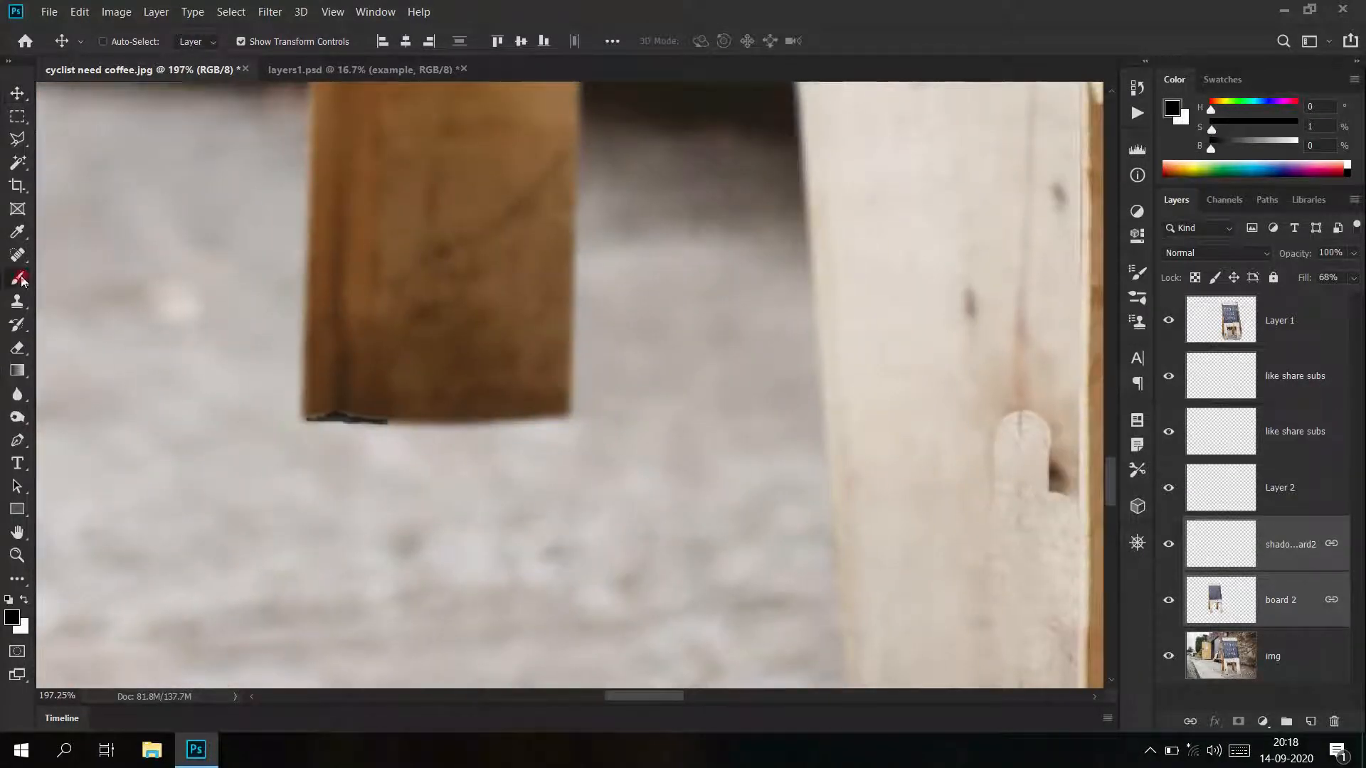
left_click(1262, 557)
left_click_drag(396, 424, 480, 423)
scroll(428, 434, "down", 5)
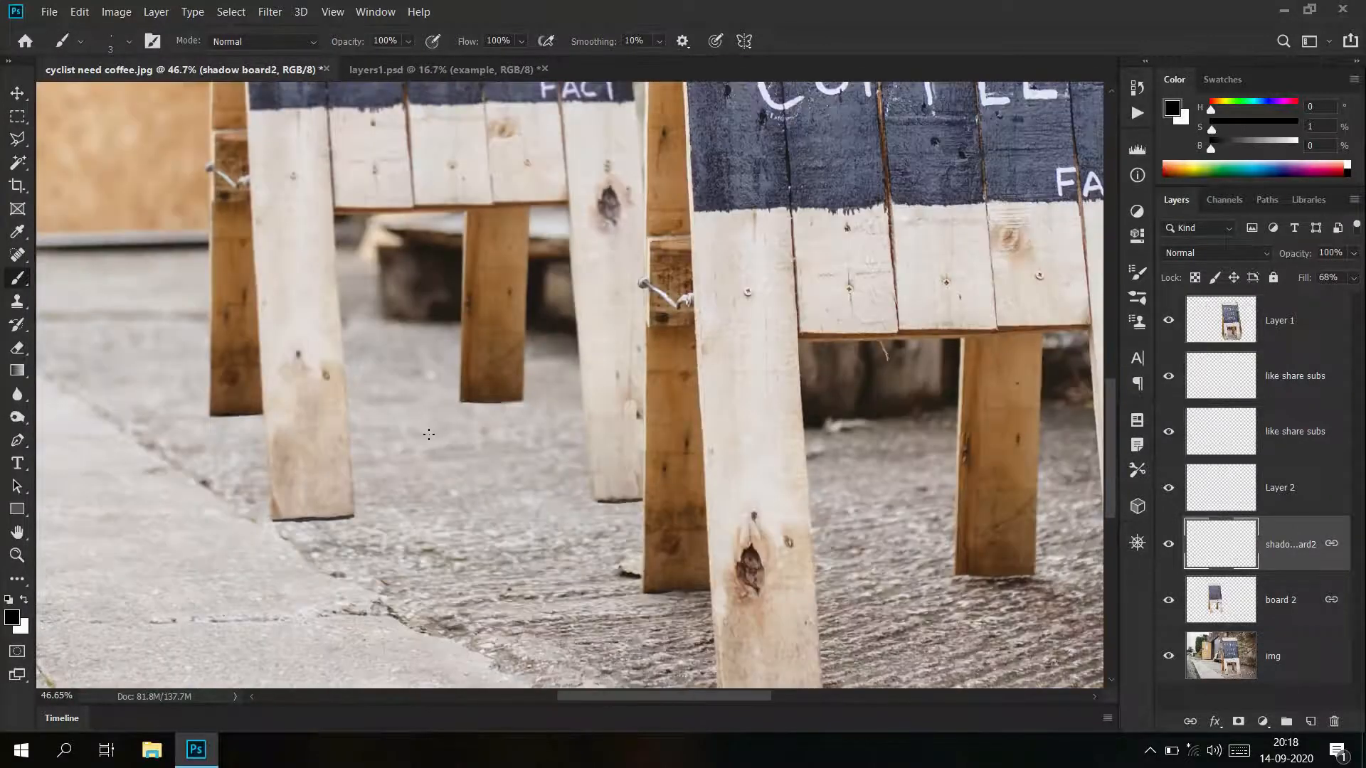
On the img layer, darken the ground between the smaller sign's legs with the Burn tool, range Highlights, at 4% exposure
left_click(1278, 649)
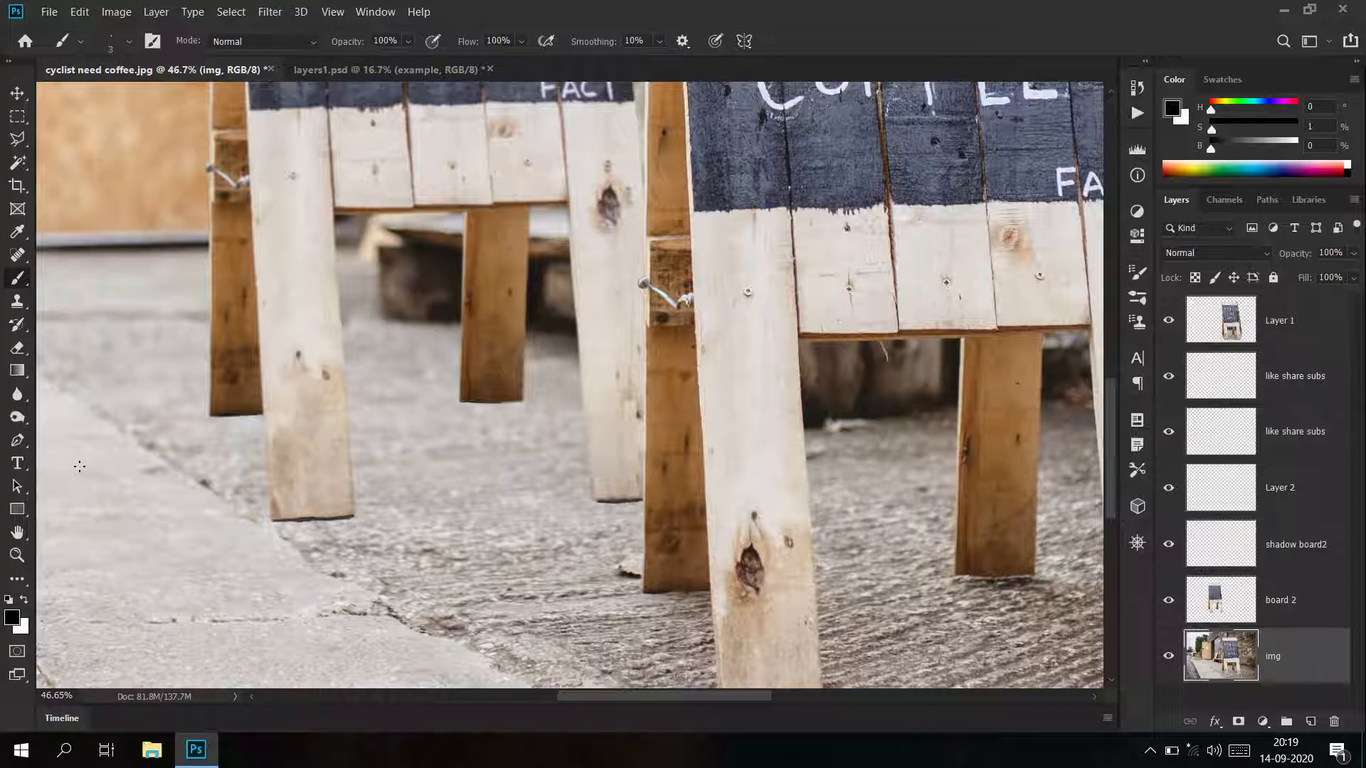
right_click(19, 418)
left_click(110, 433)
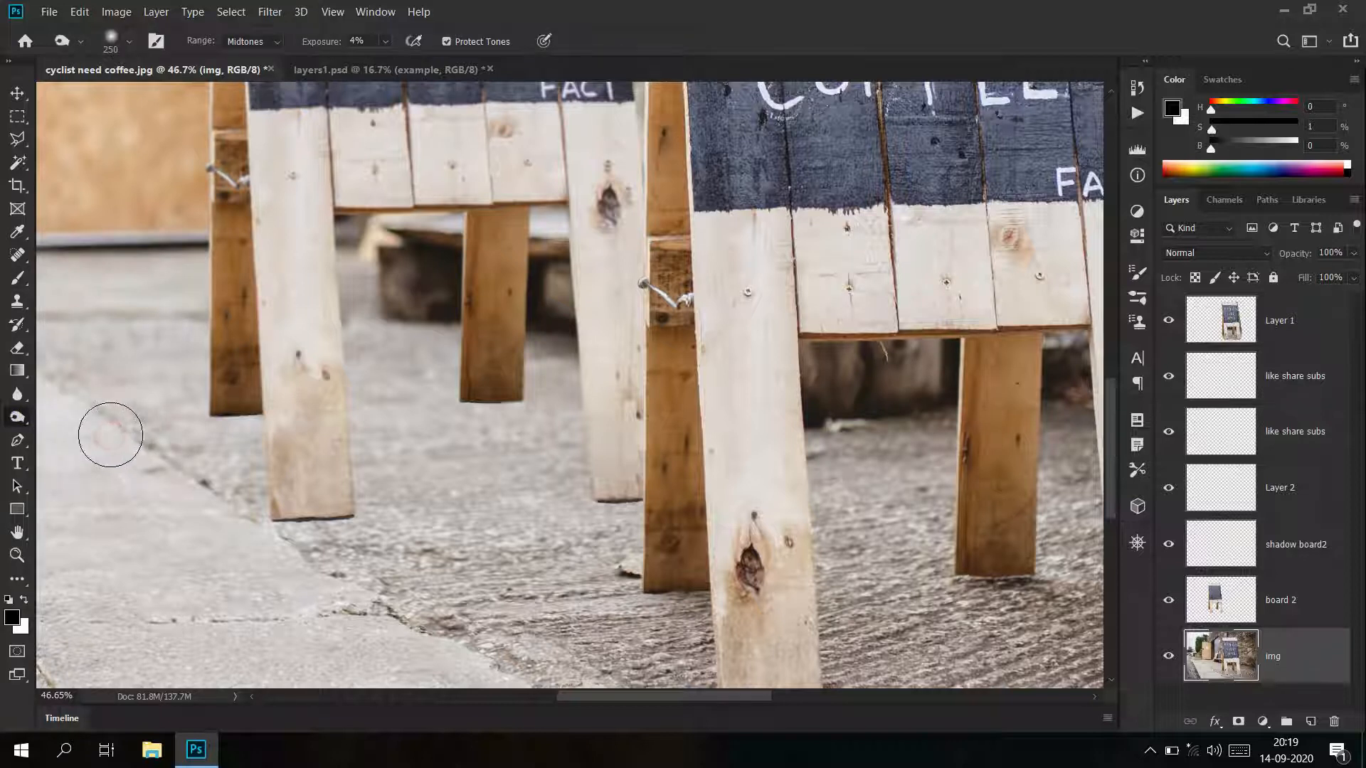
left_click(579, 469)
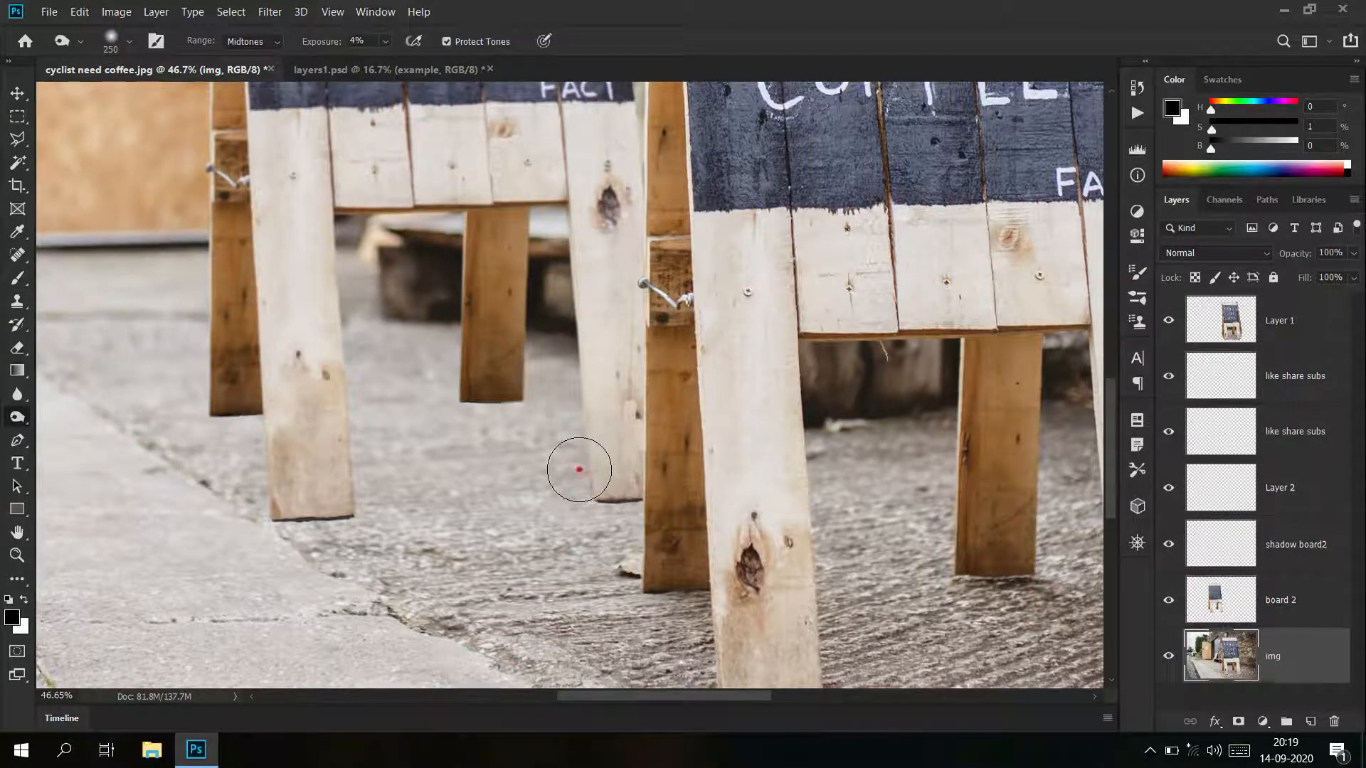
left_click(259, 43)
left_click(274, 86)
left_click(539, 463)
mouse_move(545, 467)
left_mouse_down()
mouse_move(575, 478)
mouse_move(513, 465)
mouse_move(540, 448)
mouse_move(519, 423)
mouse_move(570, 482)
left_mouse_up()
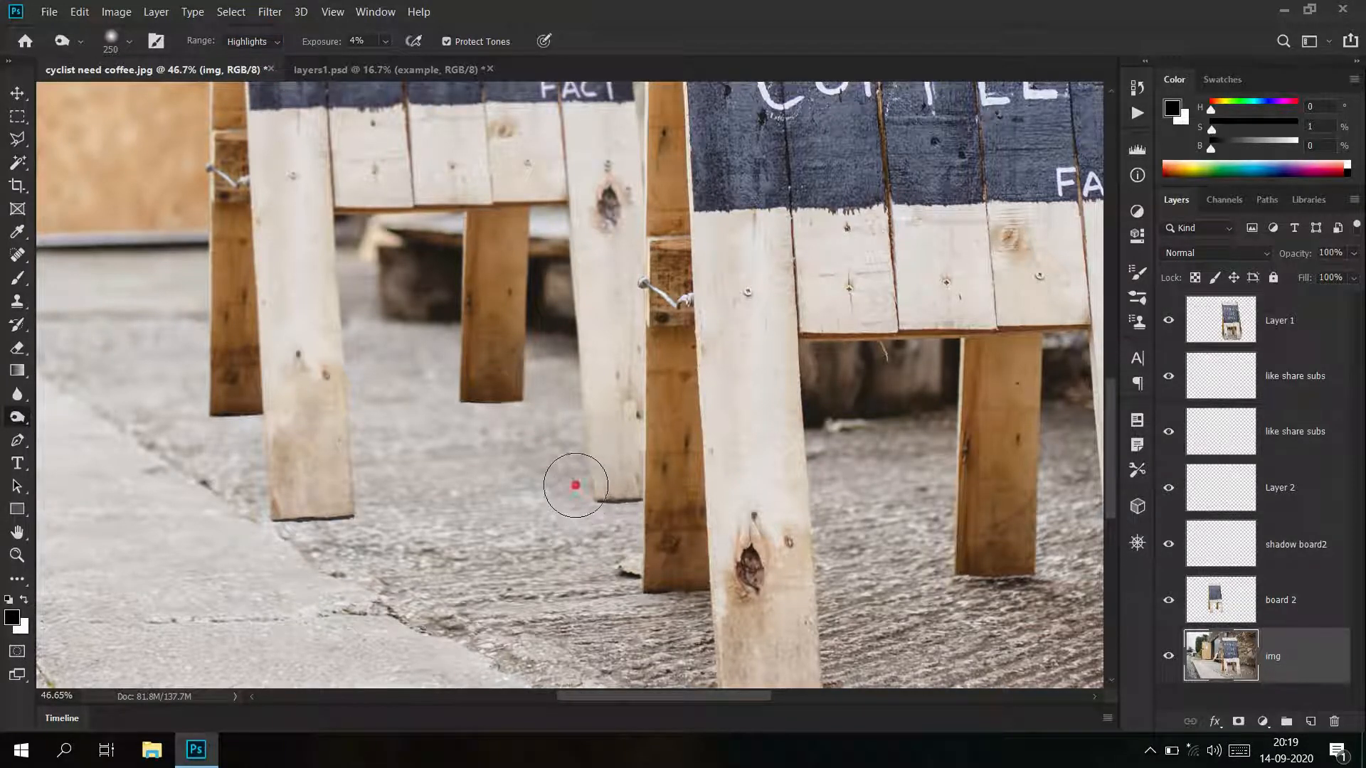
mouse_move(384, 471)
left_mouse_down()
mouse_move(527, 460)
mouse_move(402, 429)
mouse_move(452, 420)
mouse_move(379, 423)
mouse_move(541, 476)
mouse_move(551, 461)
mouse_move(345, 471)
mouse_move(545, 461)
mouse_move(502, 417)
mouse_move(352, 456)
mouse_move(540, 458)
left_mouse_up()
Try a Burn stroke at a much higher exposure on the ground between the smaller sign's legs, and undo it
left_click(385, 42)
left_click_drag(384, 61, 466, 61)
mouse_move(547, 463)
left_mouse_down()
mouse_move(474, 439)
mouse_move(406, 461)
mouse_move(497, 426)
left_mouse_up()
key("ctrl+z")
Set the Burn exposure to 9% and deepen the shaded ground beneath the smaller sign
left_click(385, 42)
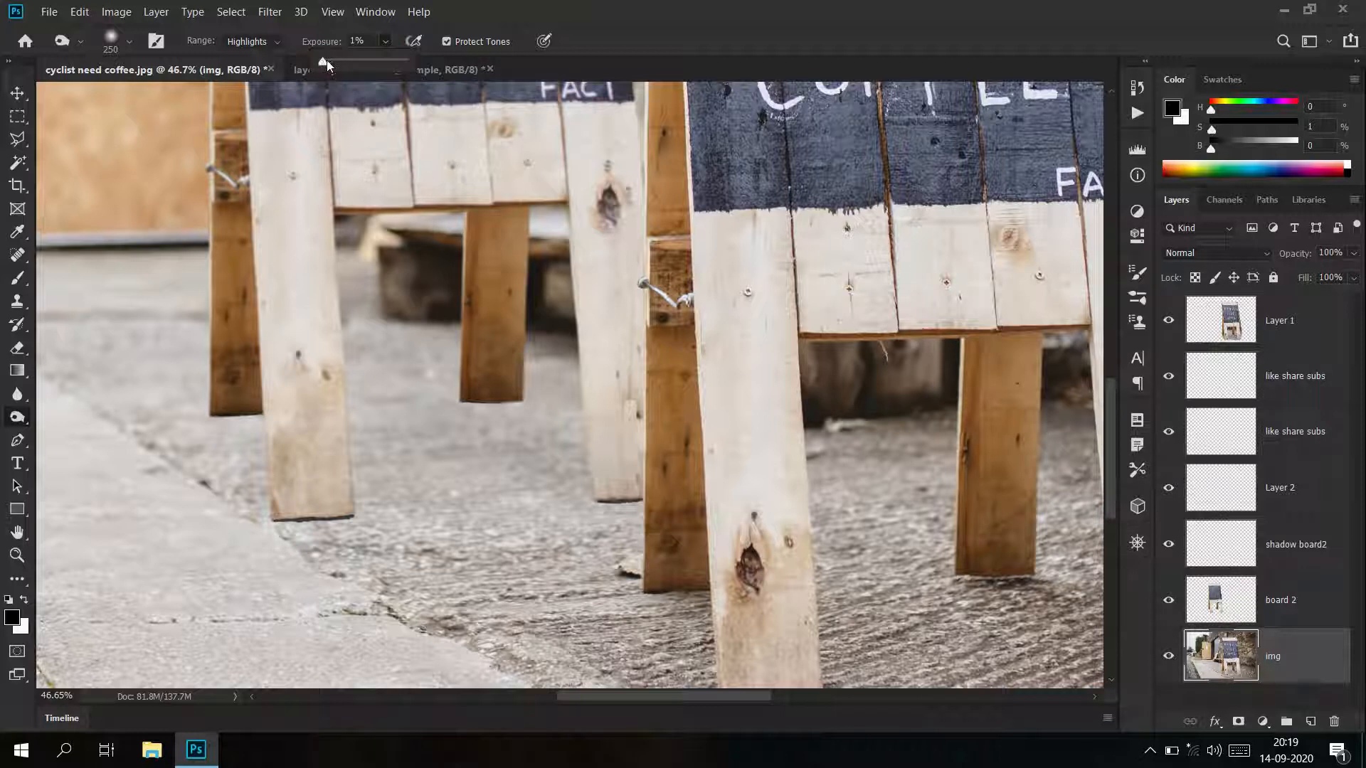
left_click_drag(324, 63, 332, 62)
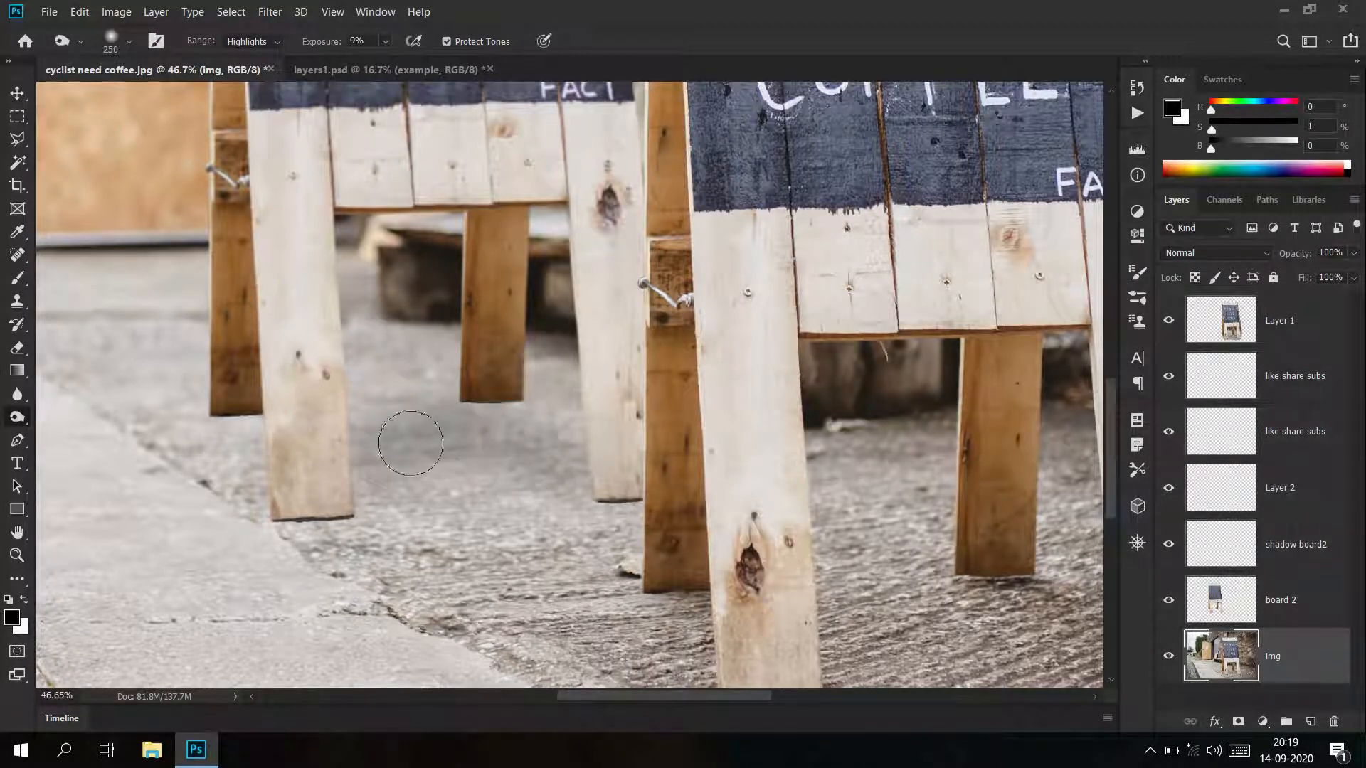
mouse_move(719, 439)
left_mouse_down()
mouse_move(599, 444)
mouse_move(651, 457)
mouse_move(686, 425)
mouse_move(737, 433)
mouse_move(648, 434)
mouse_move(666, 435)
left_mouse_up()
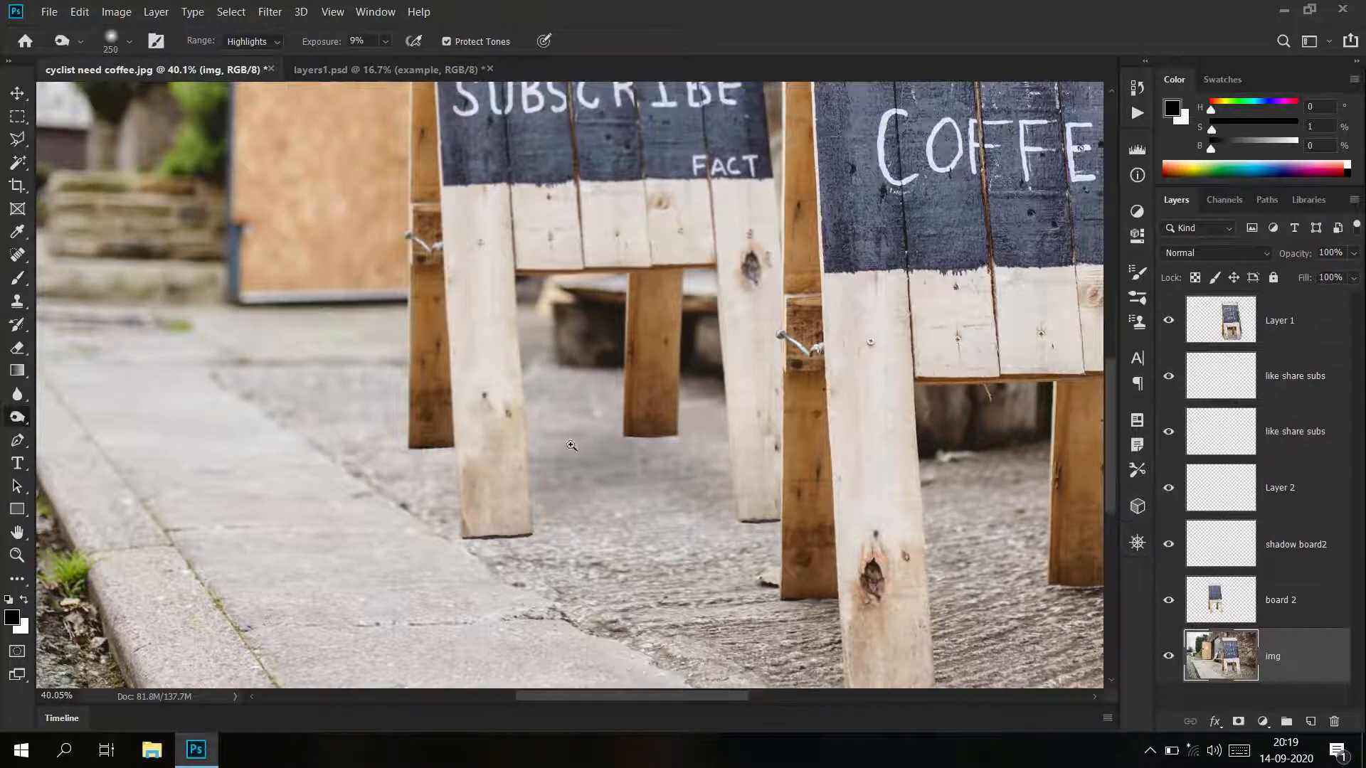
left_click_drag(463, 465, 491, 466)
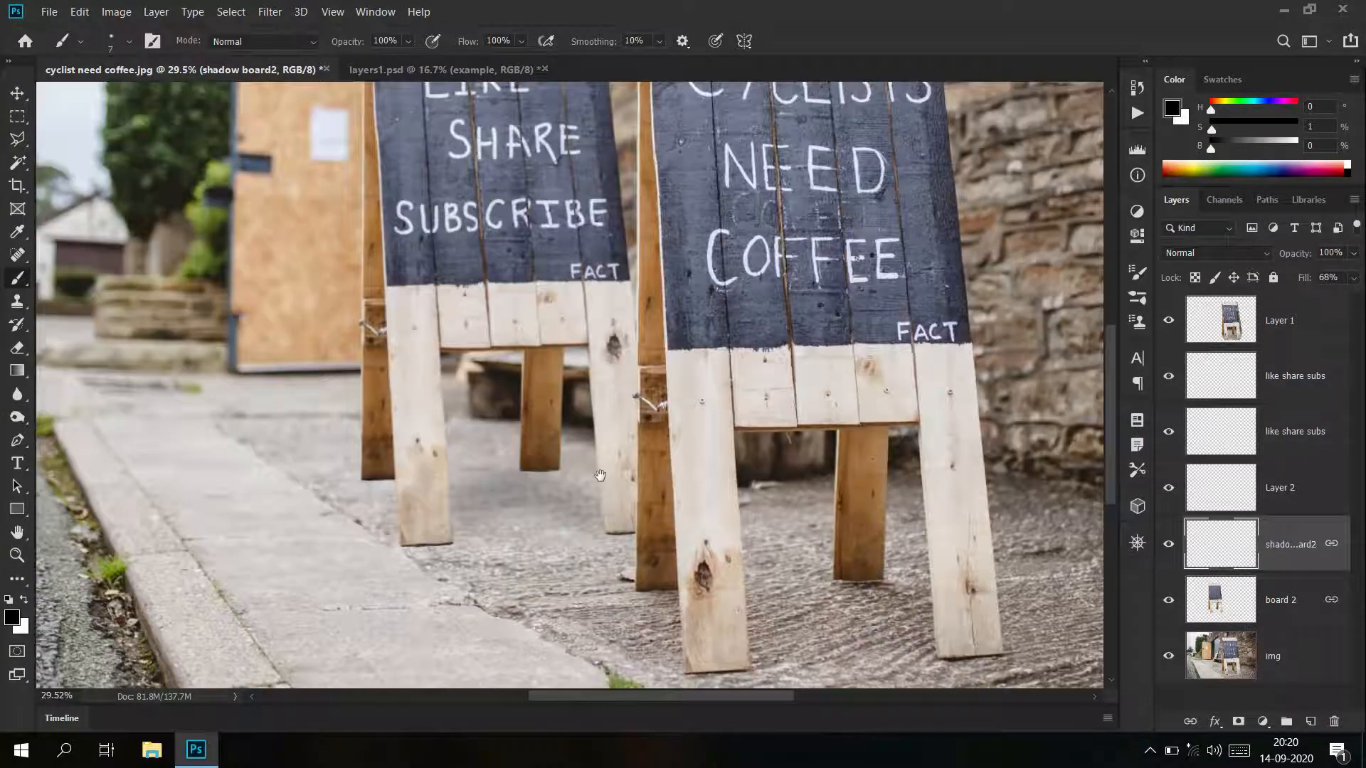
Select the img layer and burn the ground around the bottoms of the smaller sign's rear legs at 9% exposure
mouse_move(600, 476)
left_mouse_down()
mouse_move(643, 488)
mouse_move(616, 481)
left_mouse_up()
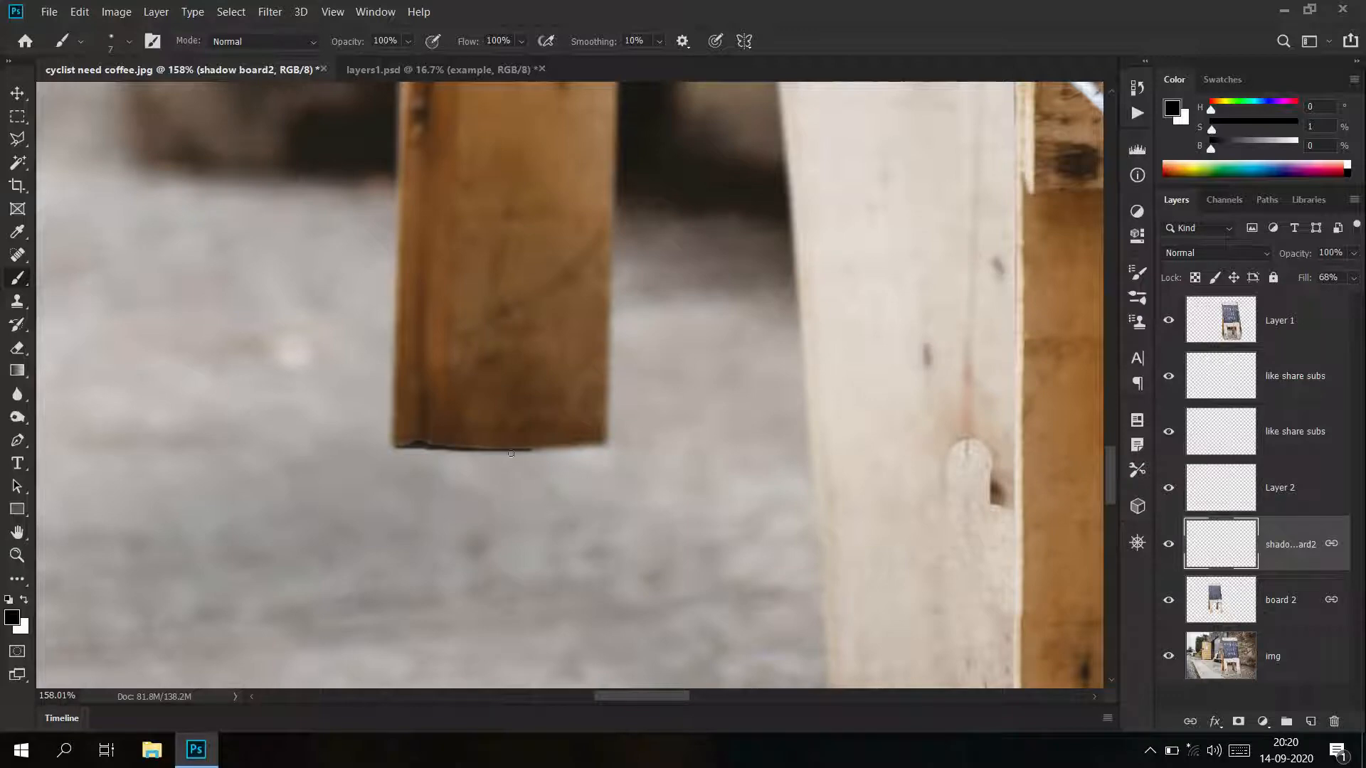
key("z")
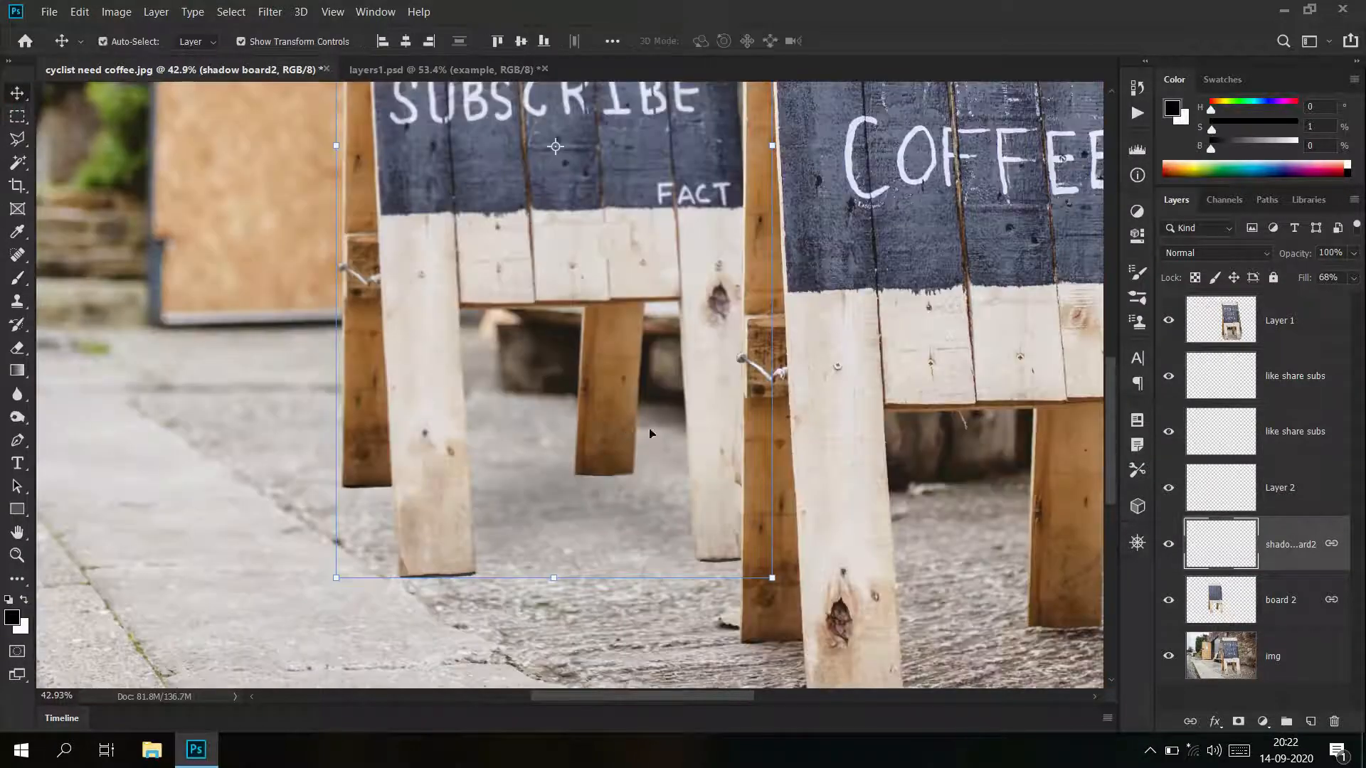
left_click_drag(651, 430, 613, 435)
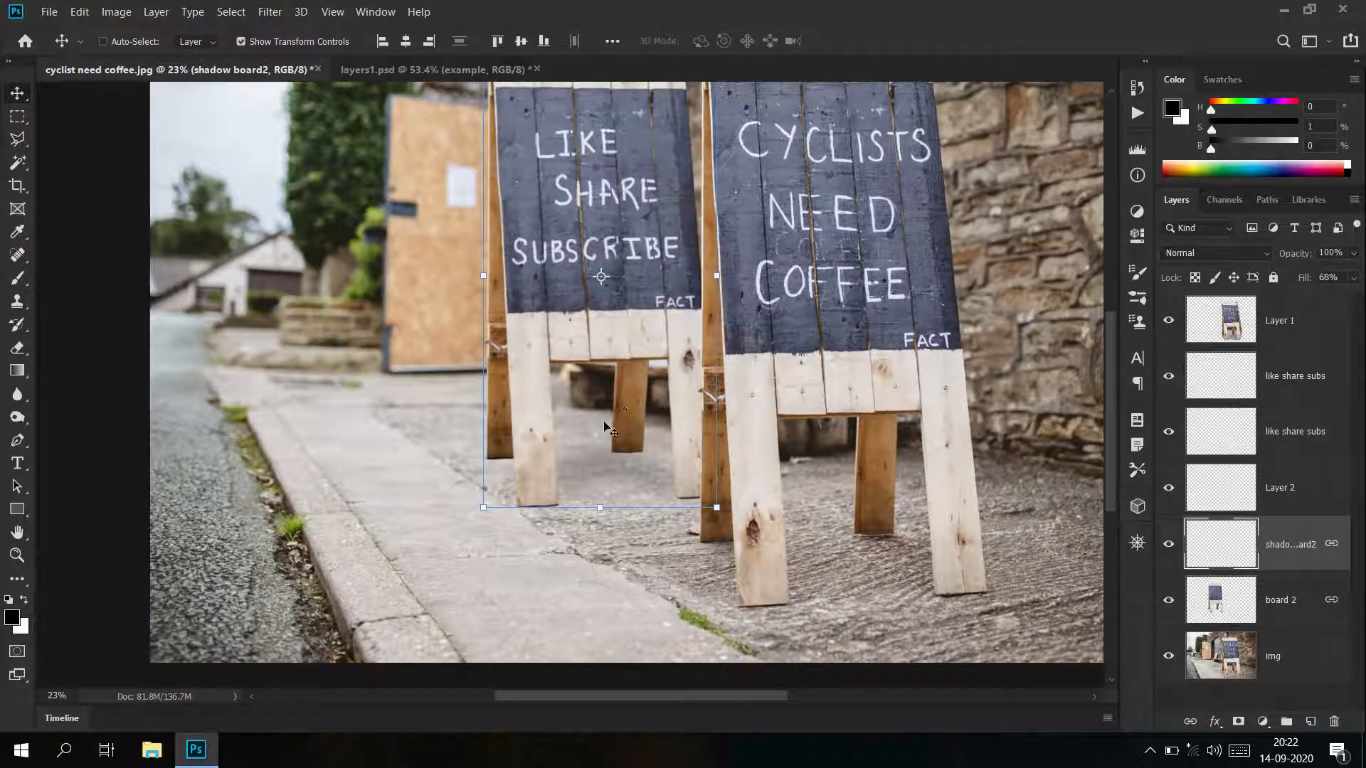
left_click_drag(629, 434, 699, 444)
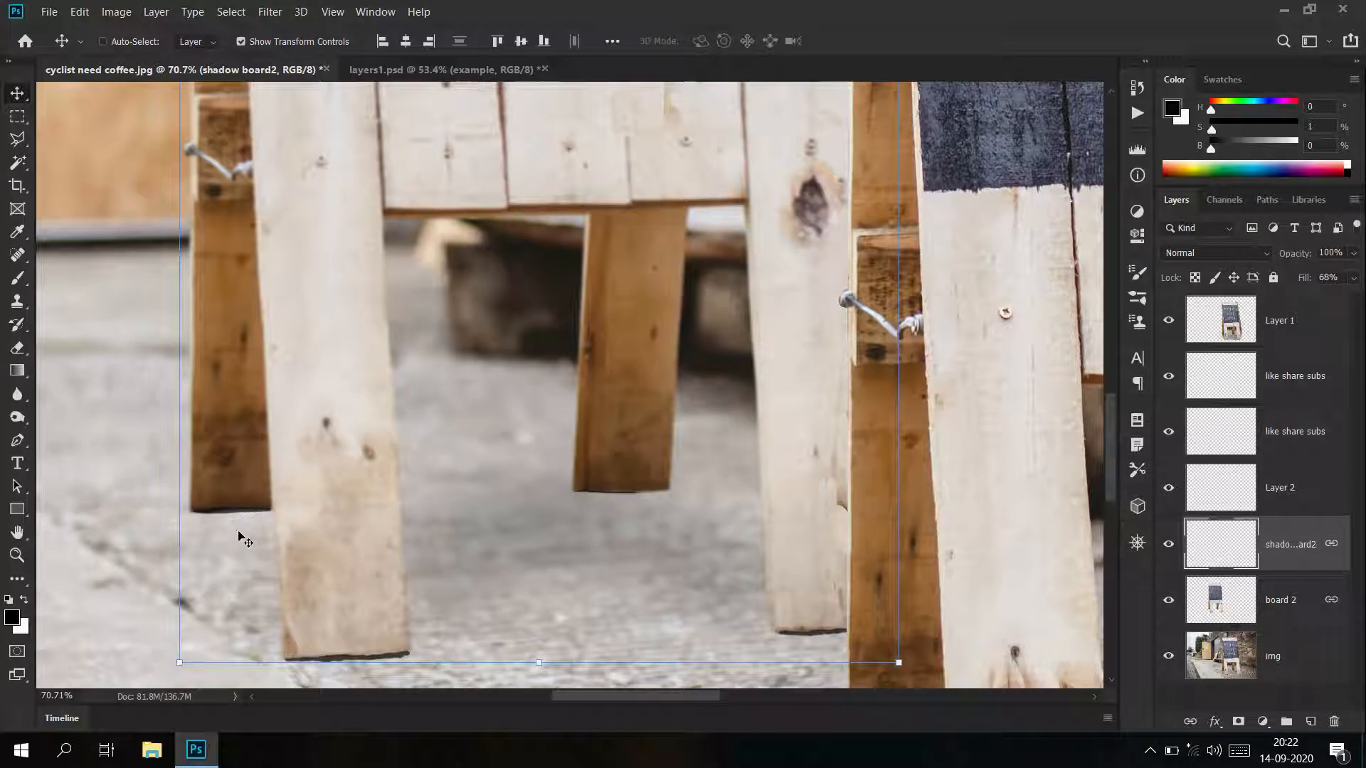
right_click(19, 418)
left_click(106, 432)
left_click(1302, 663)
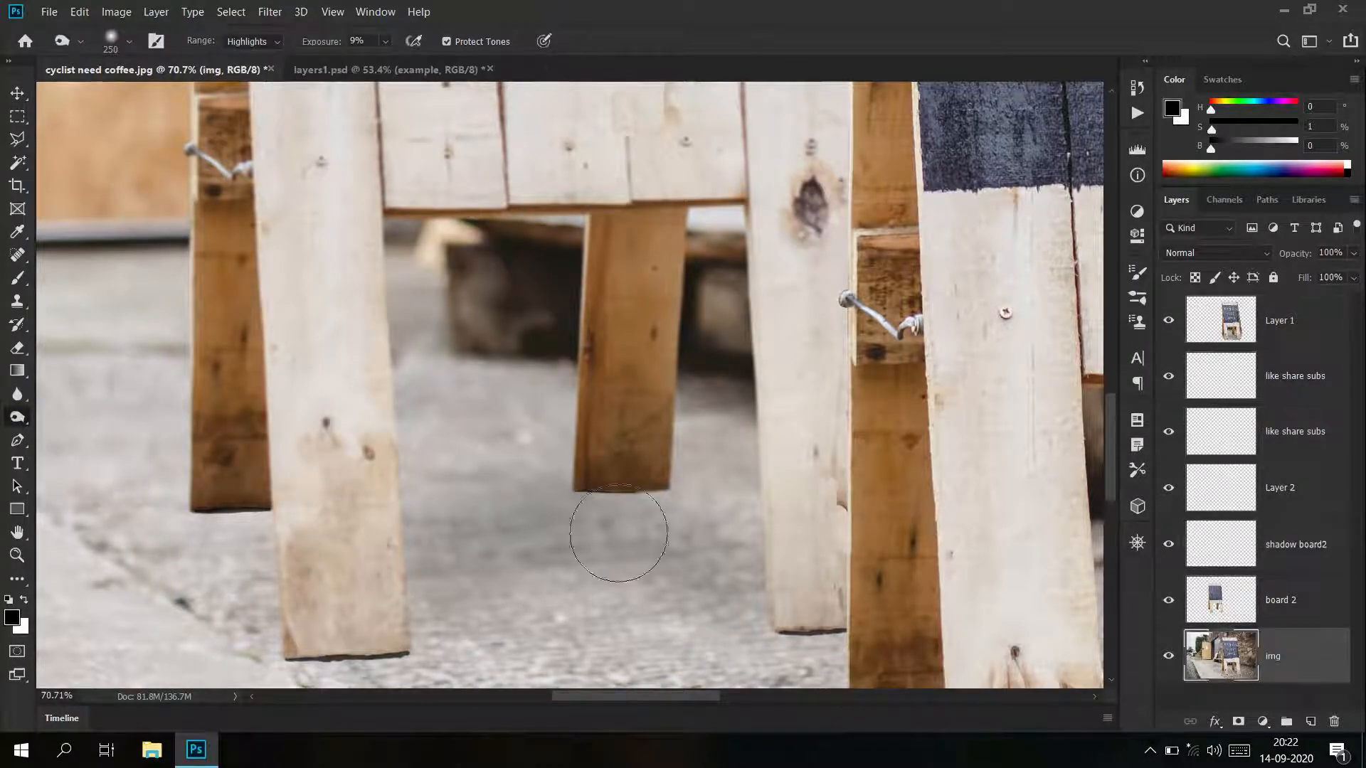
left_click_drag(259, 502, 248, 496)
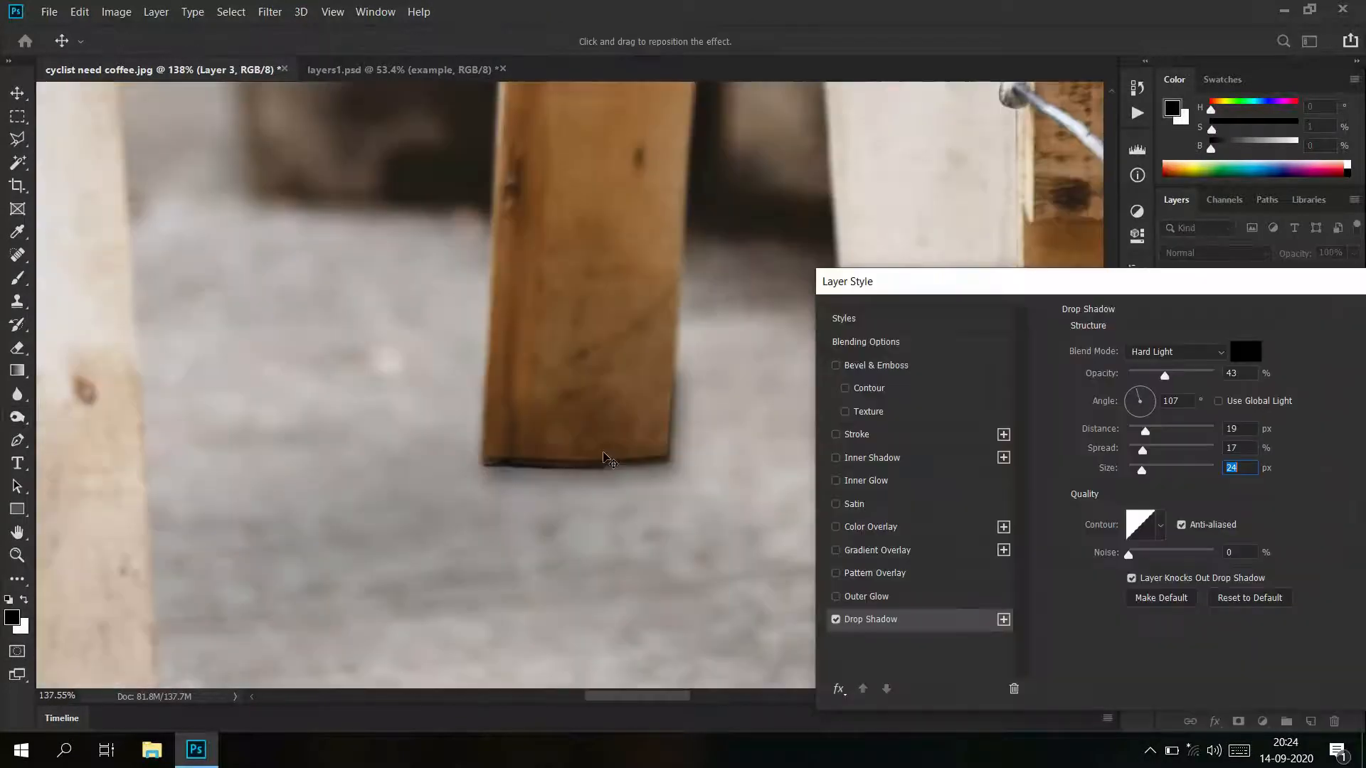
Adjust Layer 3's Hard Light drop shadow to 46% opacity, 90° angle and 20 px distance, and apply it
mouse_move(608, 459)
left_mouse_down()
mouse_move(665, 483)
mouse_move(650, 451)
left_mouse_up()
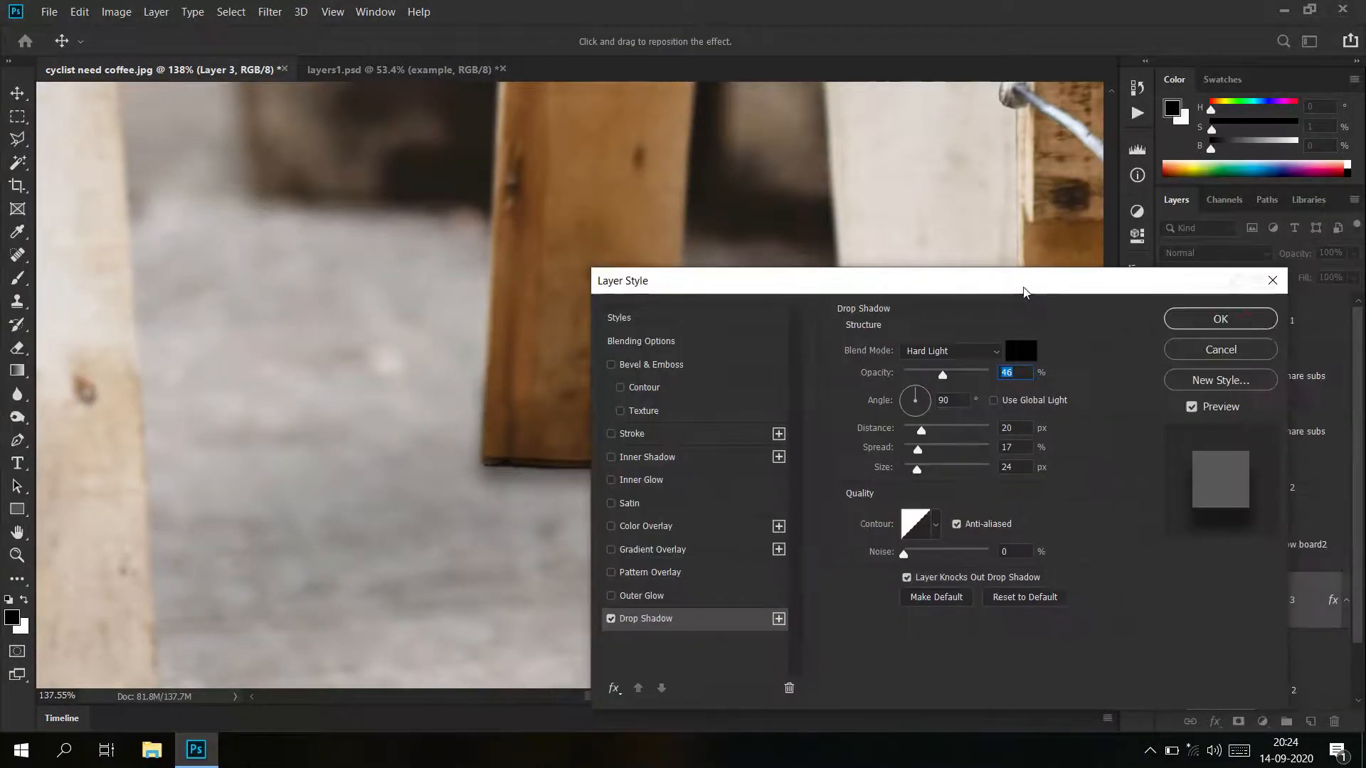
key("Return")
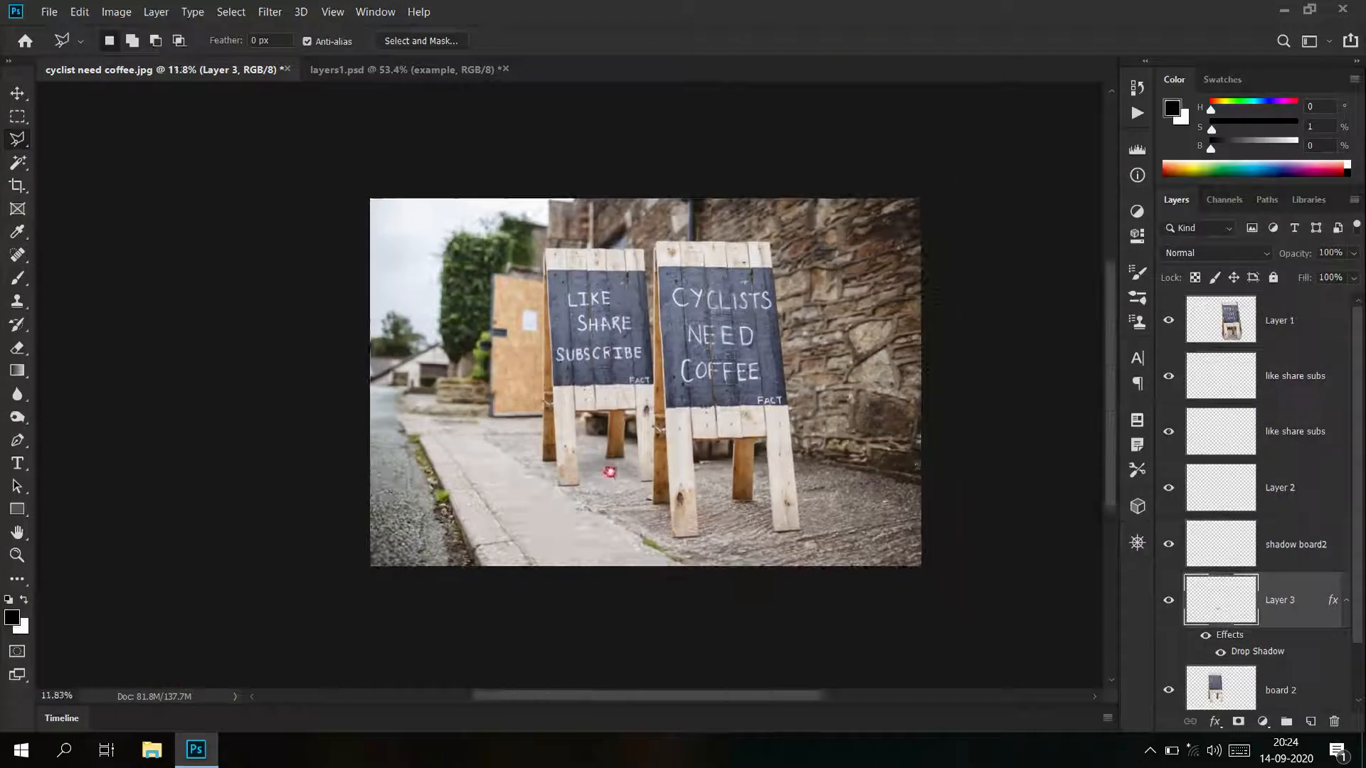
Compare the full composite in cyclist need coffee.jpg with the reference version in layers1.psd
left_click_drag(609, 472, 604, 504)
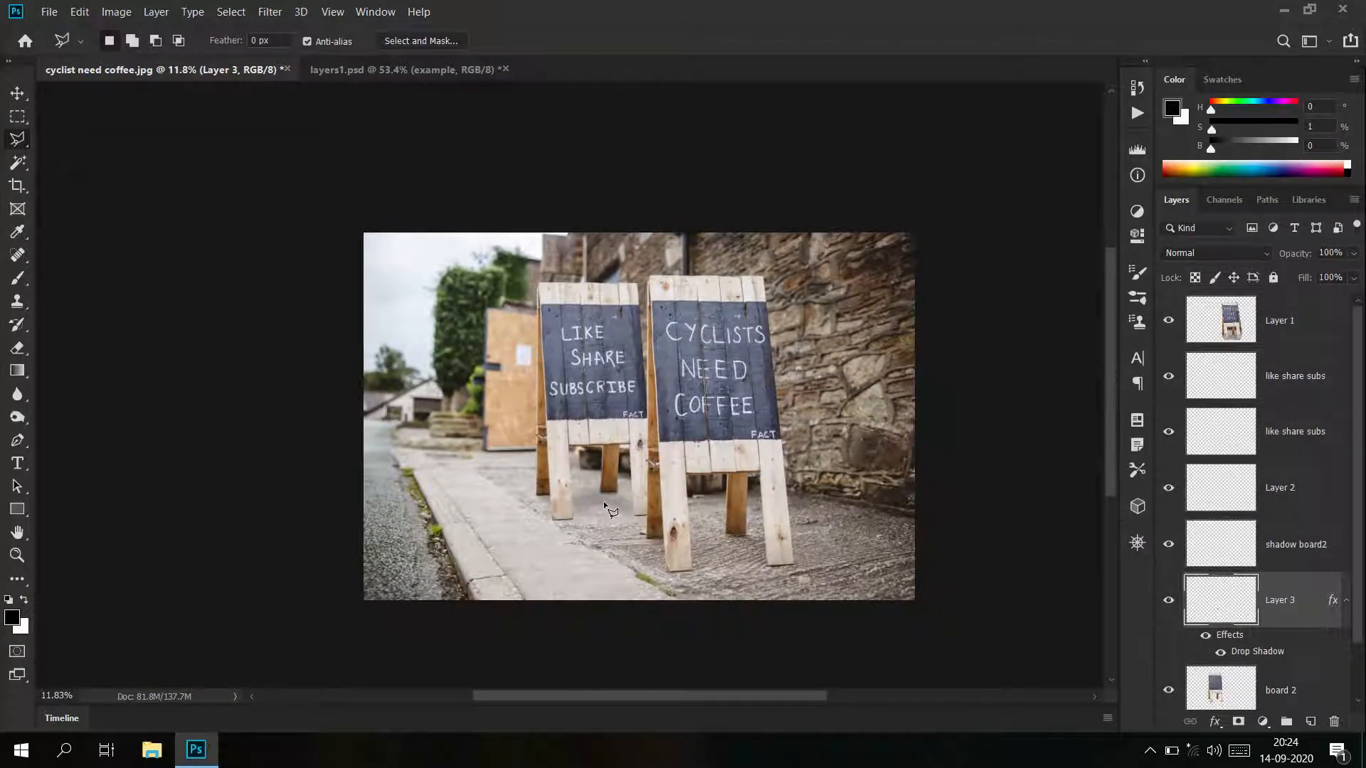
left_click(366, 68)
left_click_drag(738, 412, 638, 385)
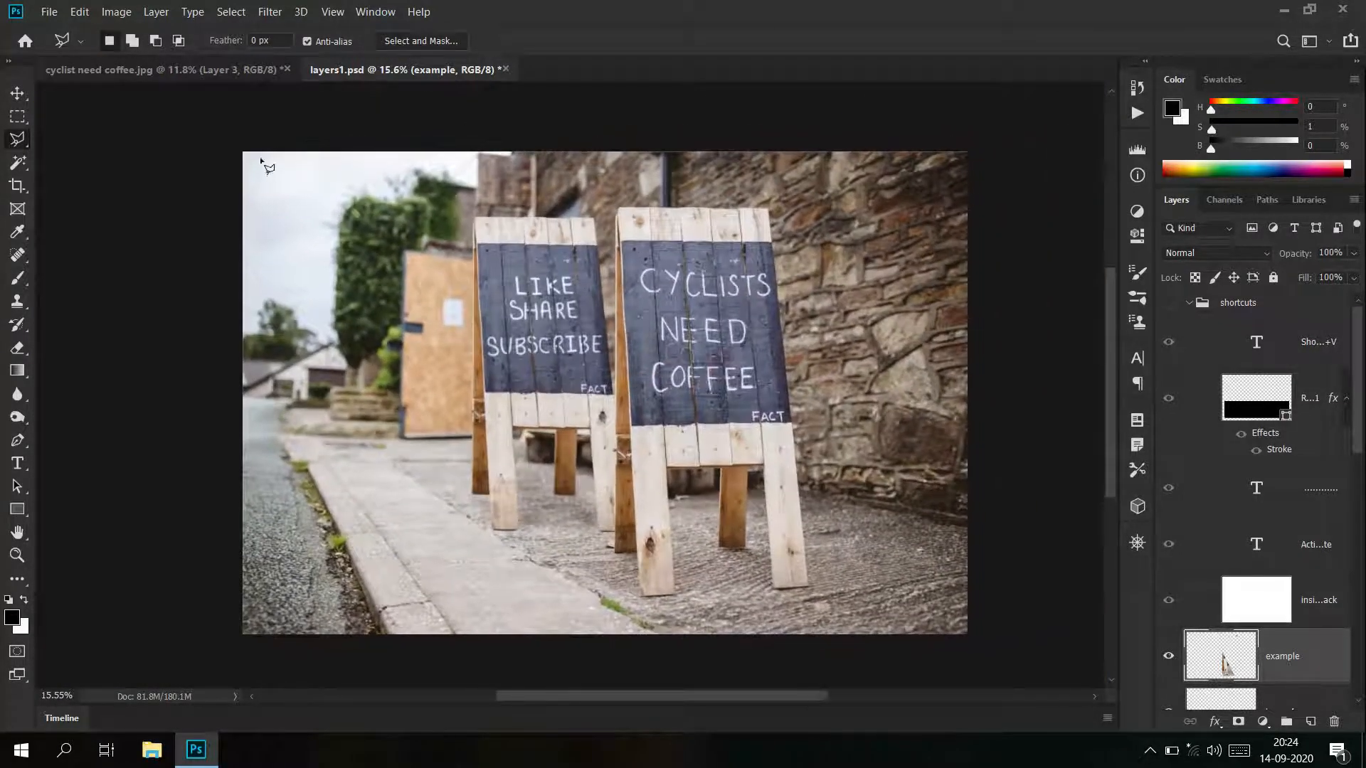
left_click(221, 68)
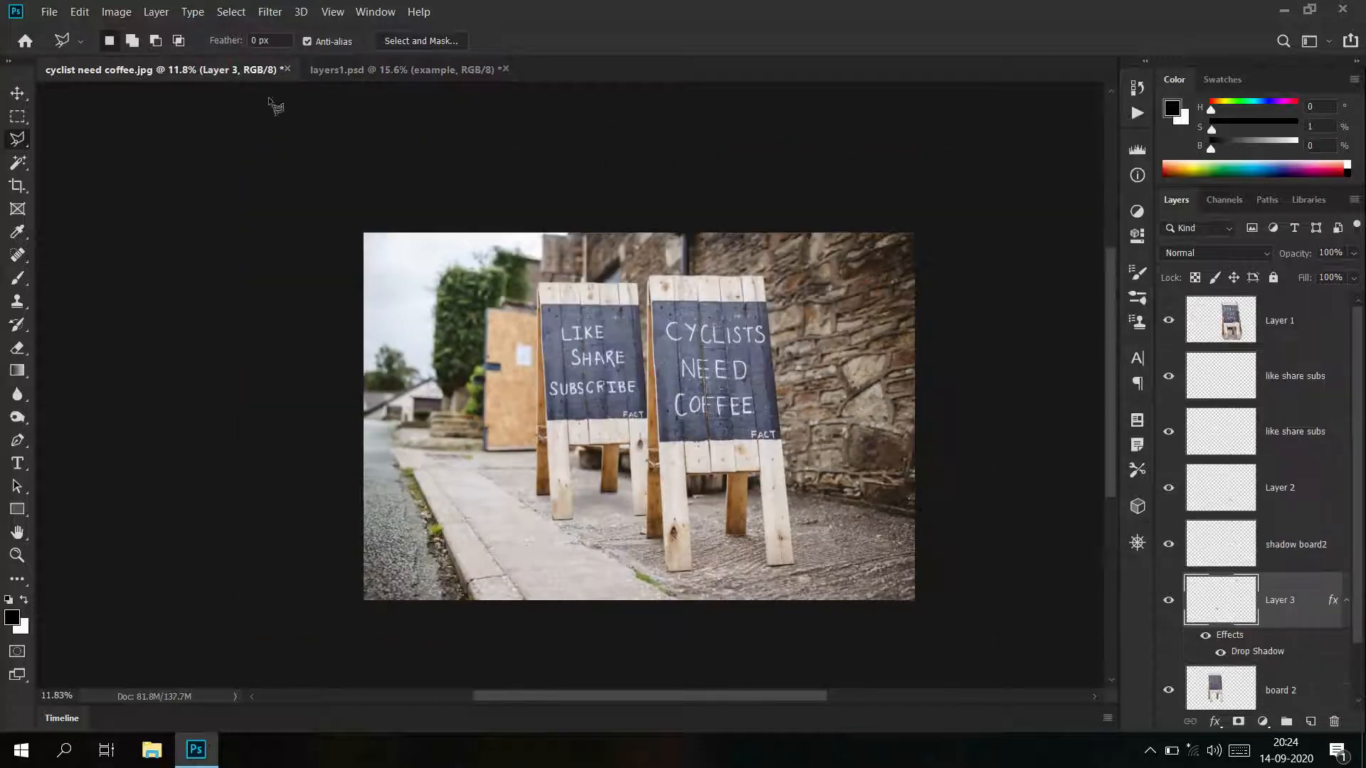
left_click(395, 71)
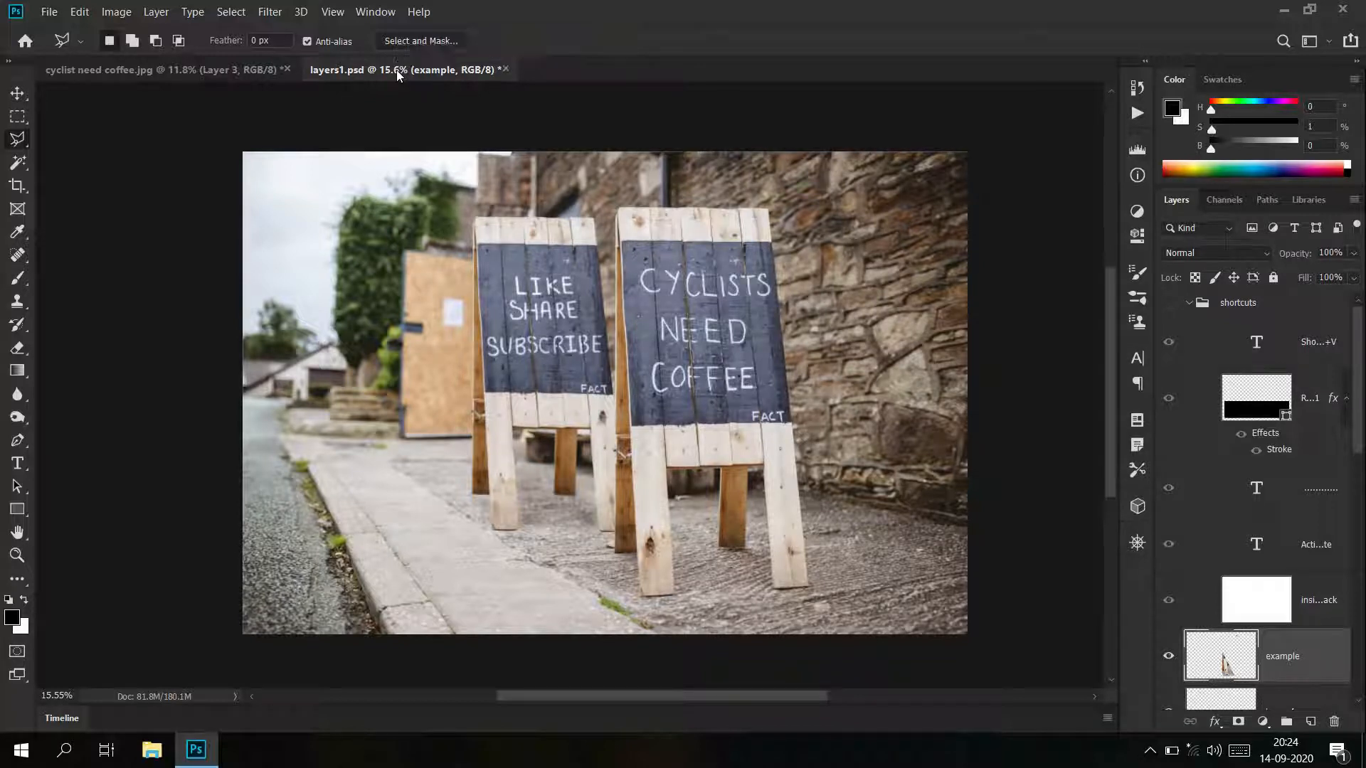
left_click(233, 68)
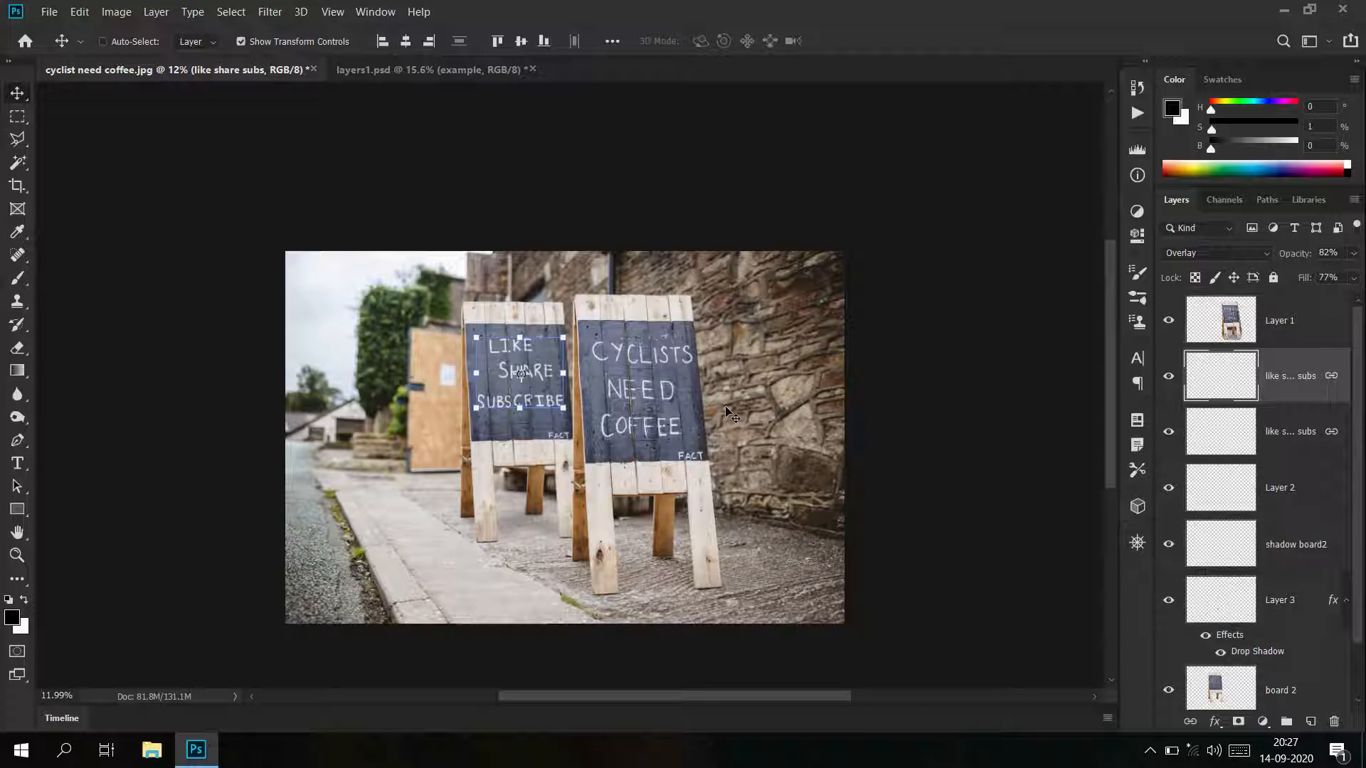
Try a rectangular marquee selection around the word NEED on the front sign, and deselect it
left_click_drag(666, 404, 752, 448)
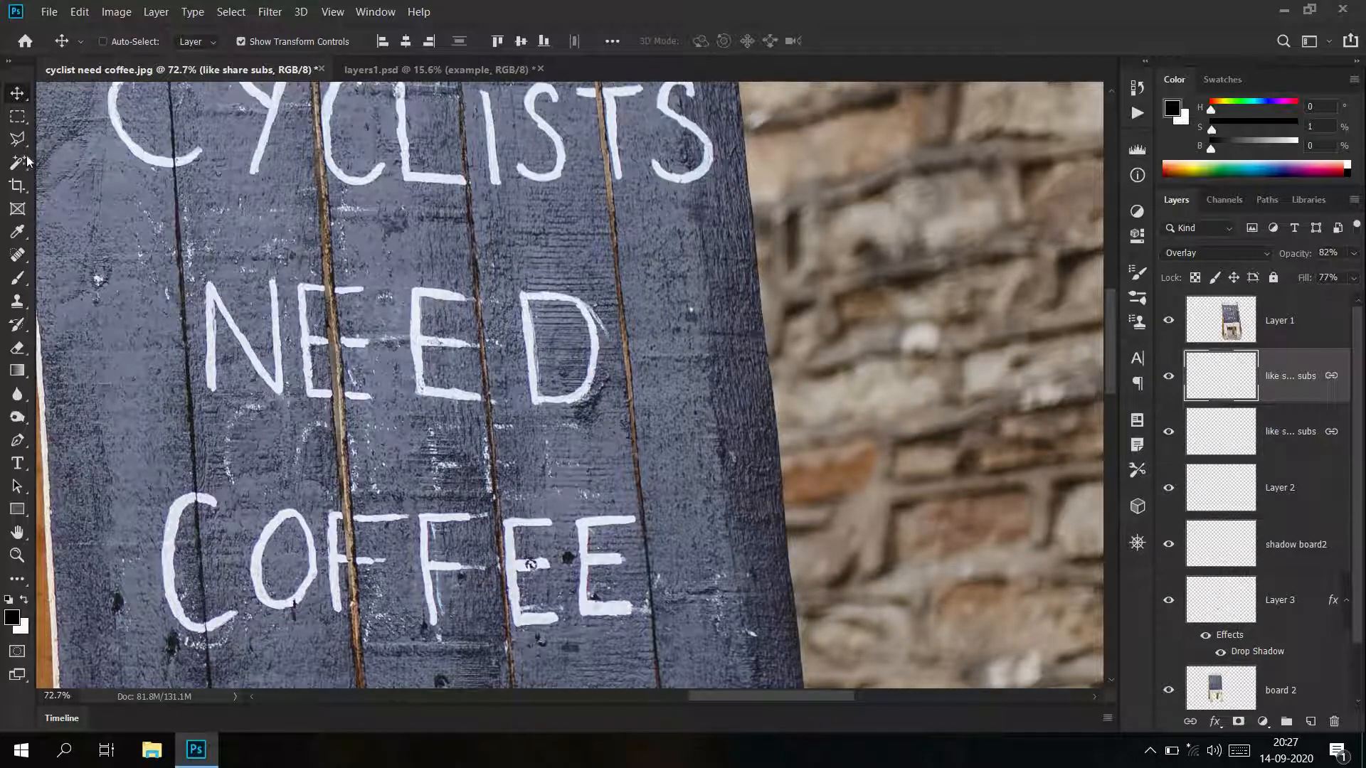
left_click(18, 116)
left_click_drag(191, 265, 617, 418)
key("ctrl+d")
Enlarge the Brush to 175 px and paint one black dab over the word NEED on the upper like share subs layer
left_click(19, 281)
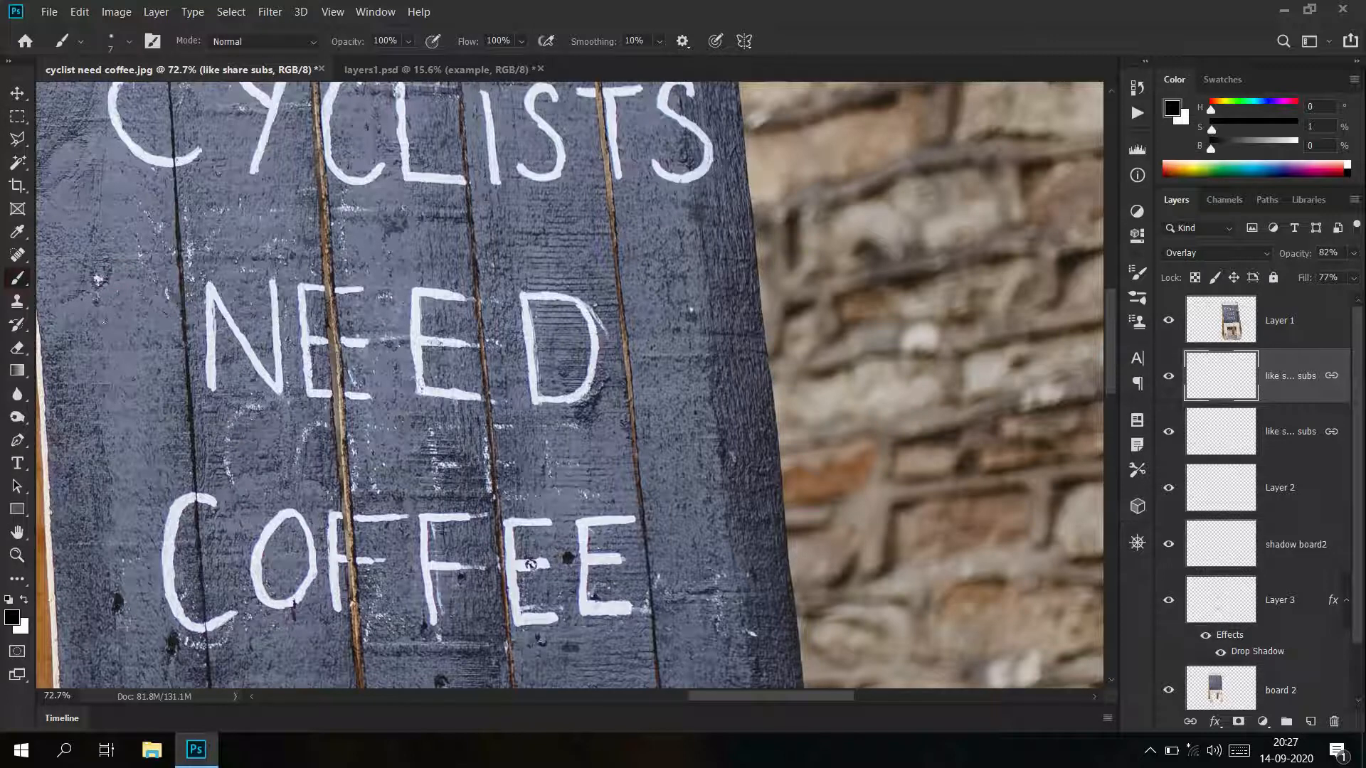
key("bracketright")
key("bracketright")
key("bracketright")
key("bracketright")
key("bracketright")
key("bracketright")
key("bracketright")
key("bracketright")
key("bracketright")
key("bracketright")
key("bracketright")
key("bracketright")
key("bracketright")
key("bracketright")
key("bracketright")
key("bracketright")
key("bracketright")
key("bracketright")
left_click(292, 375)
Select Layer 1 and paint solid black over the whole word NEED on the front sign
scroll(1359, 560, "down", 2)
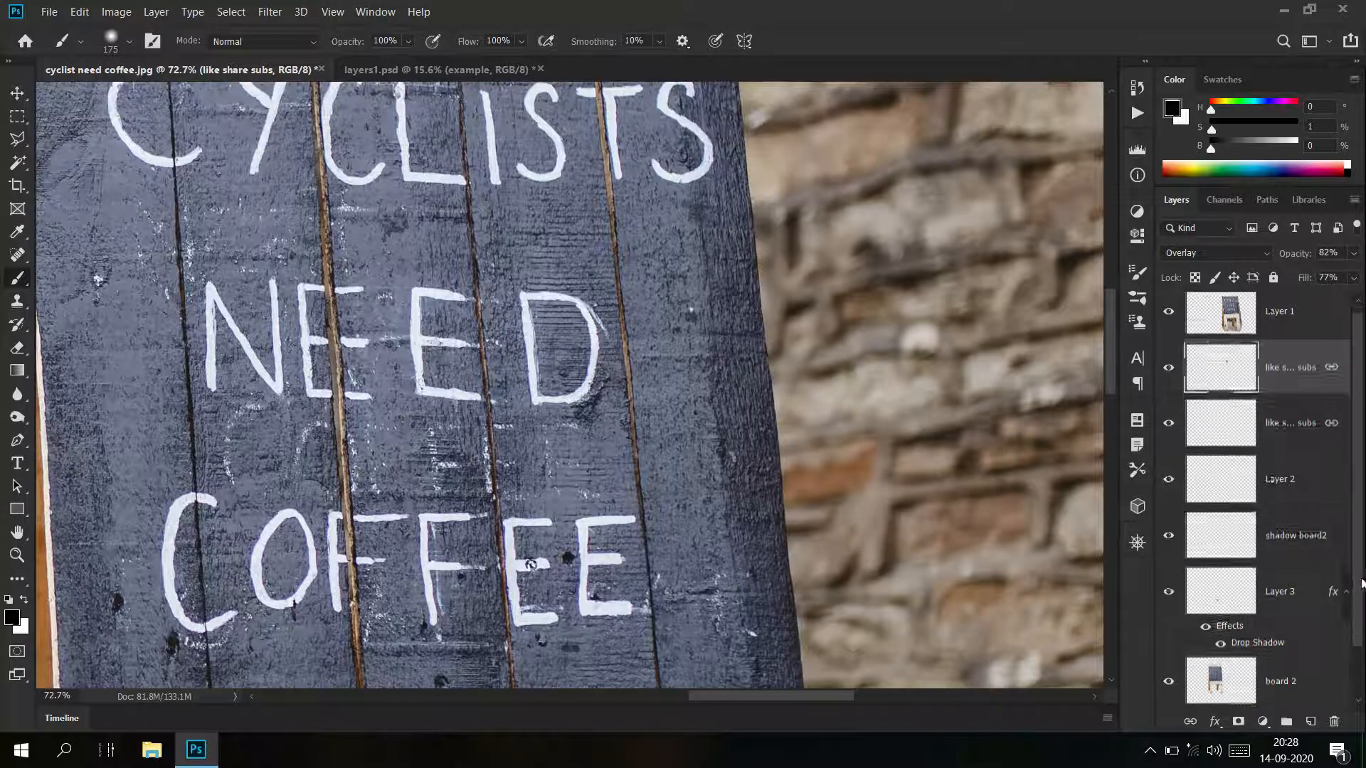
left_click(1284, 689)
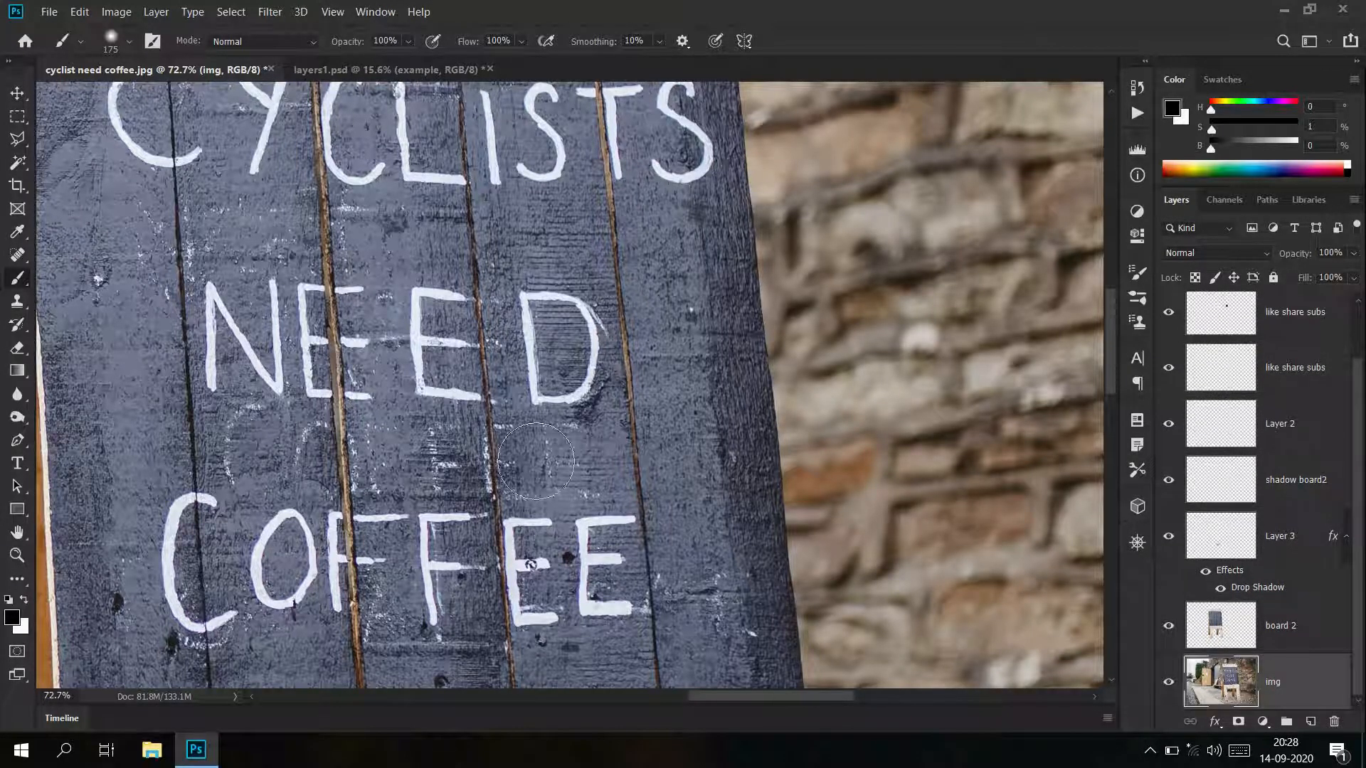
scroll(1281, 457, "up", 2)
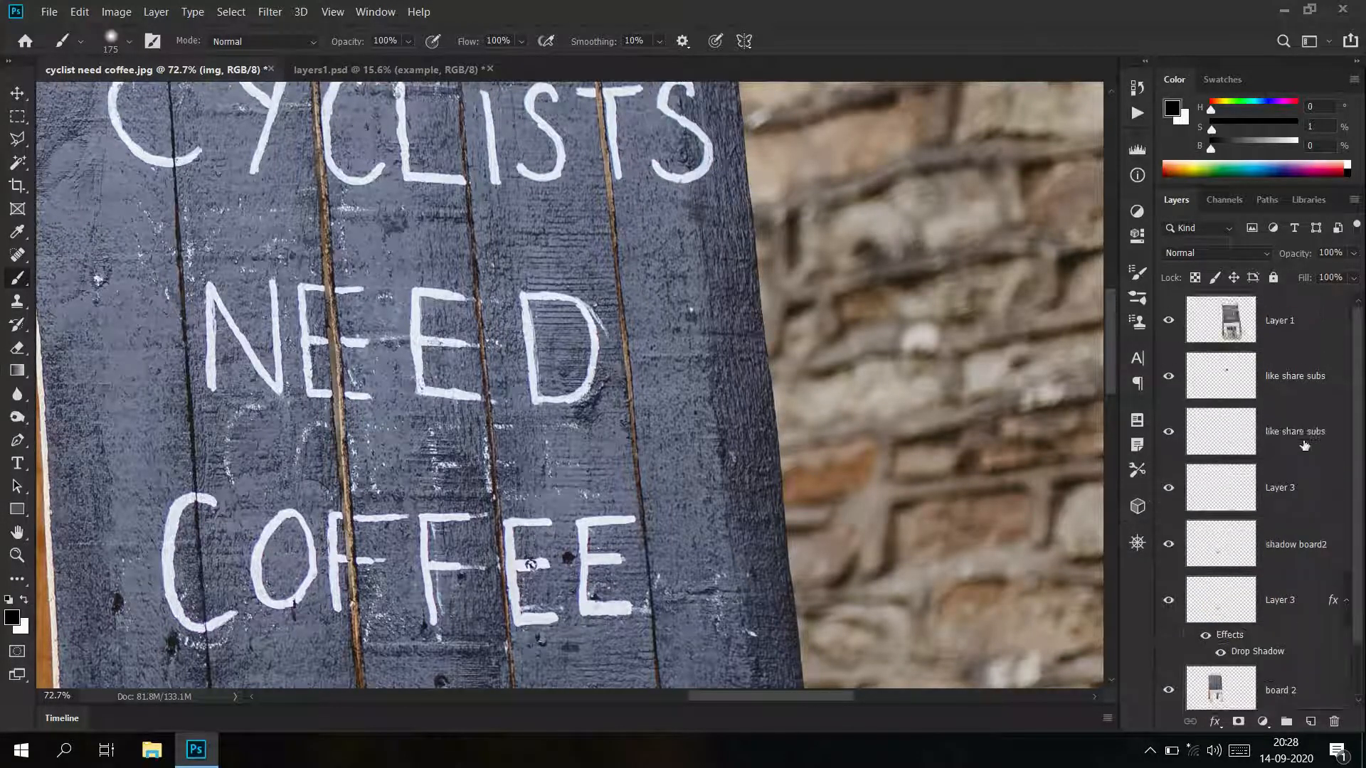
left_click(1278, 328)
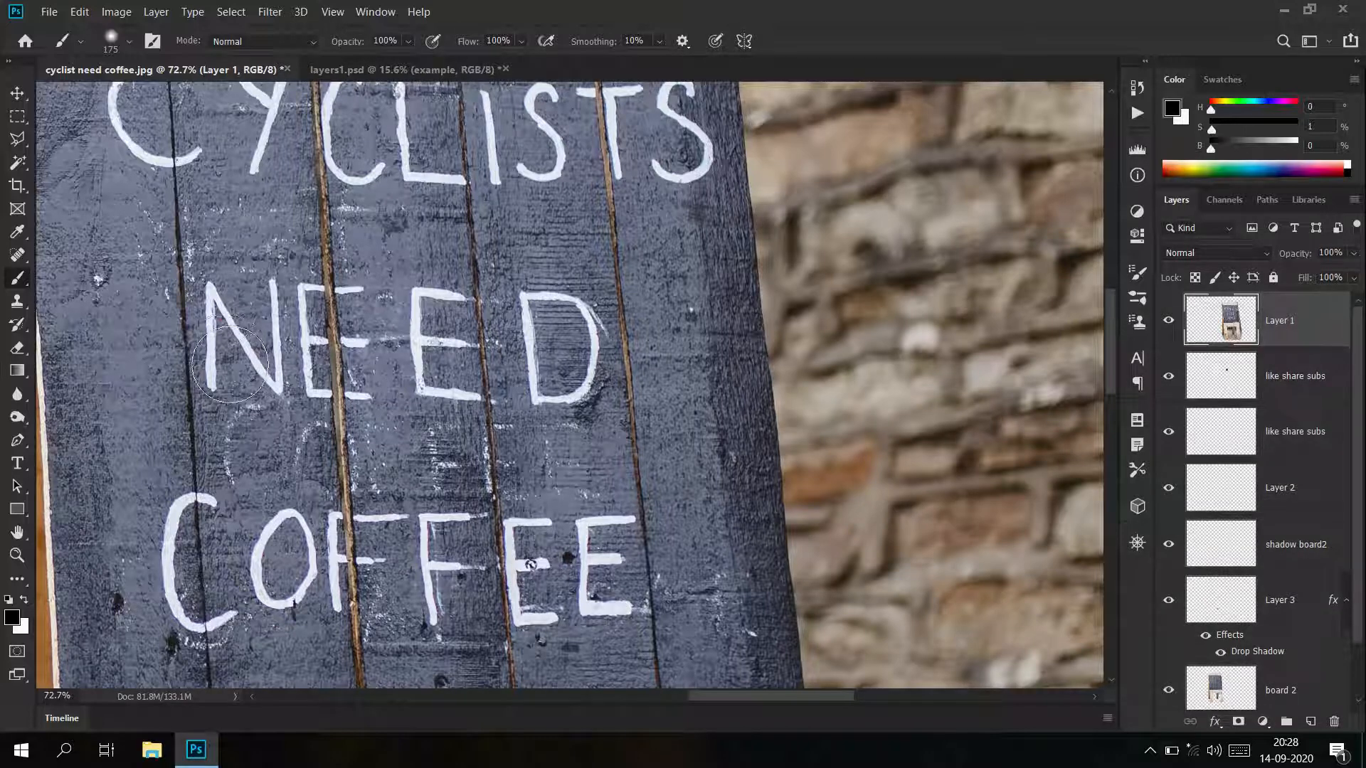
mouse_move(232, 342)
left_mouse_down()
mouse_move(214, 372)
mouse_move(244, 390)
mouse_move(232, 335)
mouse_move(472, 306)
mouse_move(518, 327)
mouse_move(561, 396)
mouse_move(284, 387)
mouse_move(313, 372)
left_mouse_up()
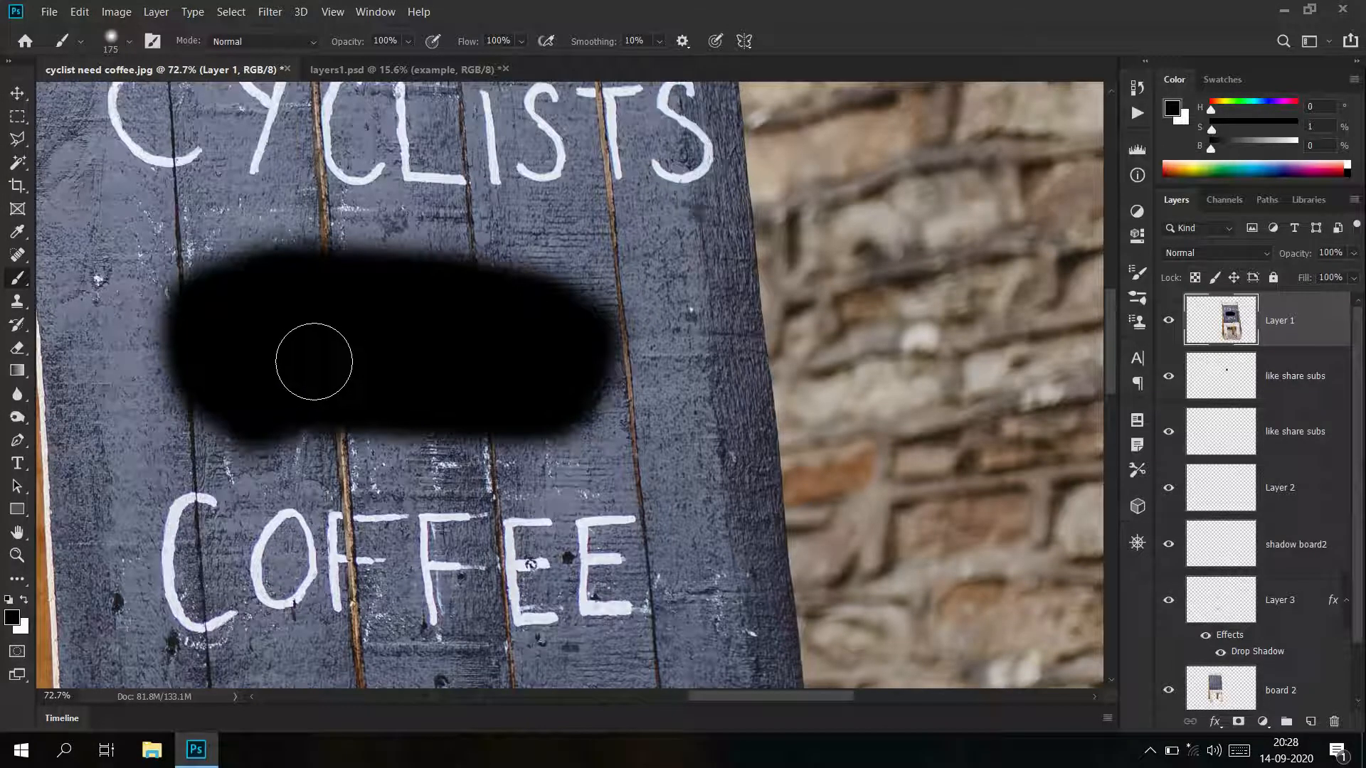
left_click_drag(552, 416, 433, 499)
left_click_drag(477, 444, 523, 456)
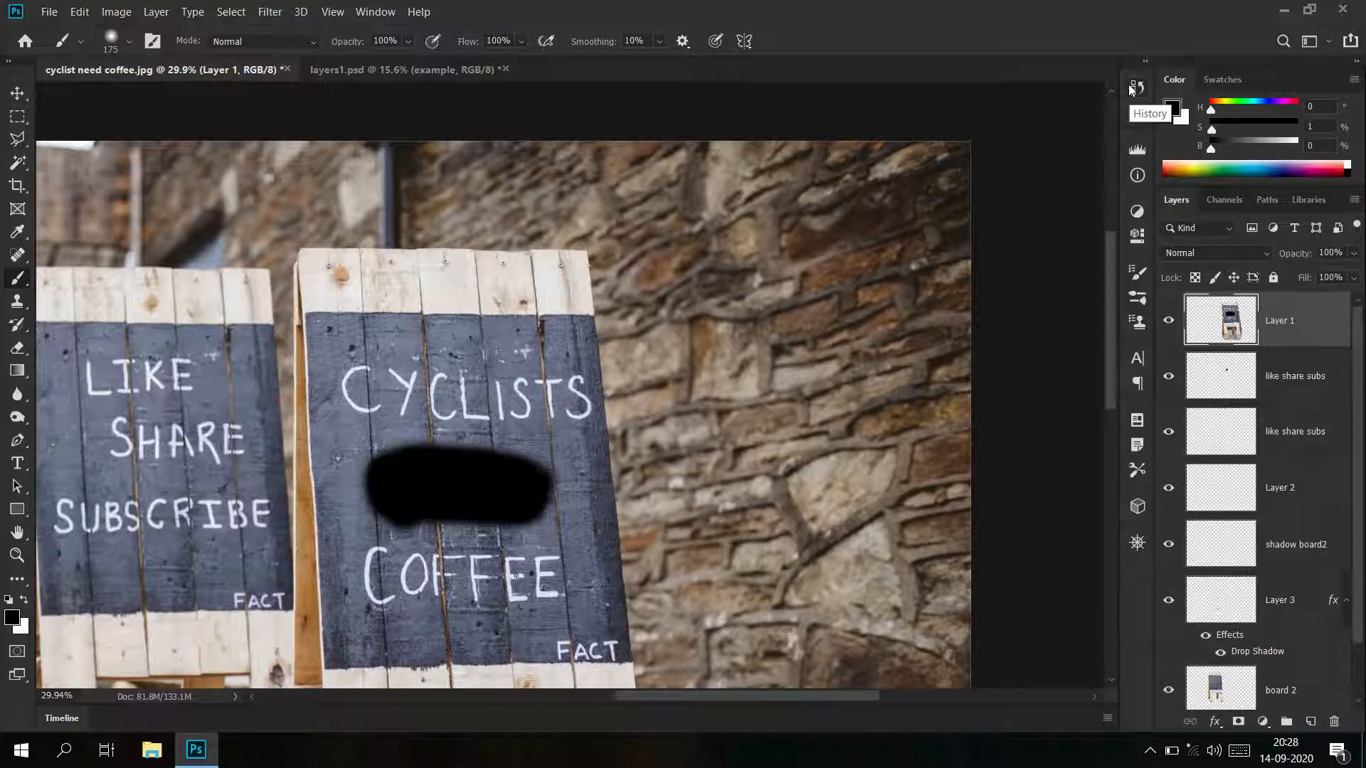
Show the History panel, review the recorded states back to the earliest ones, and collapse the panel
left_click(375, 11)
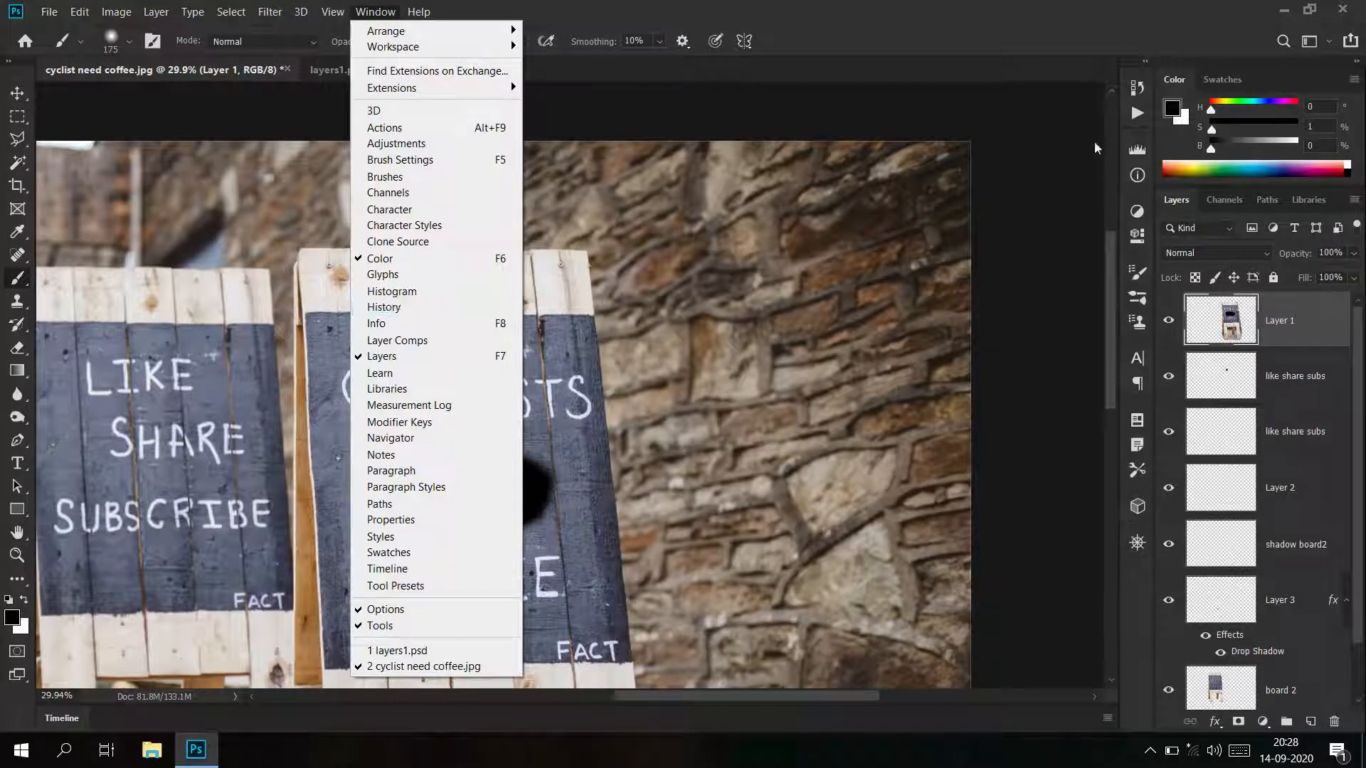
left_click(1121, 98)
left_click(1138, 89)
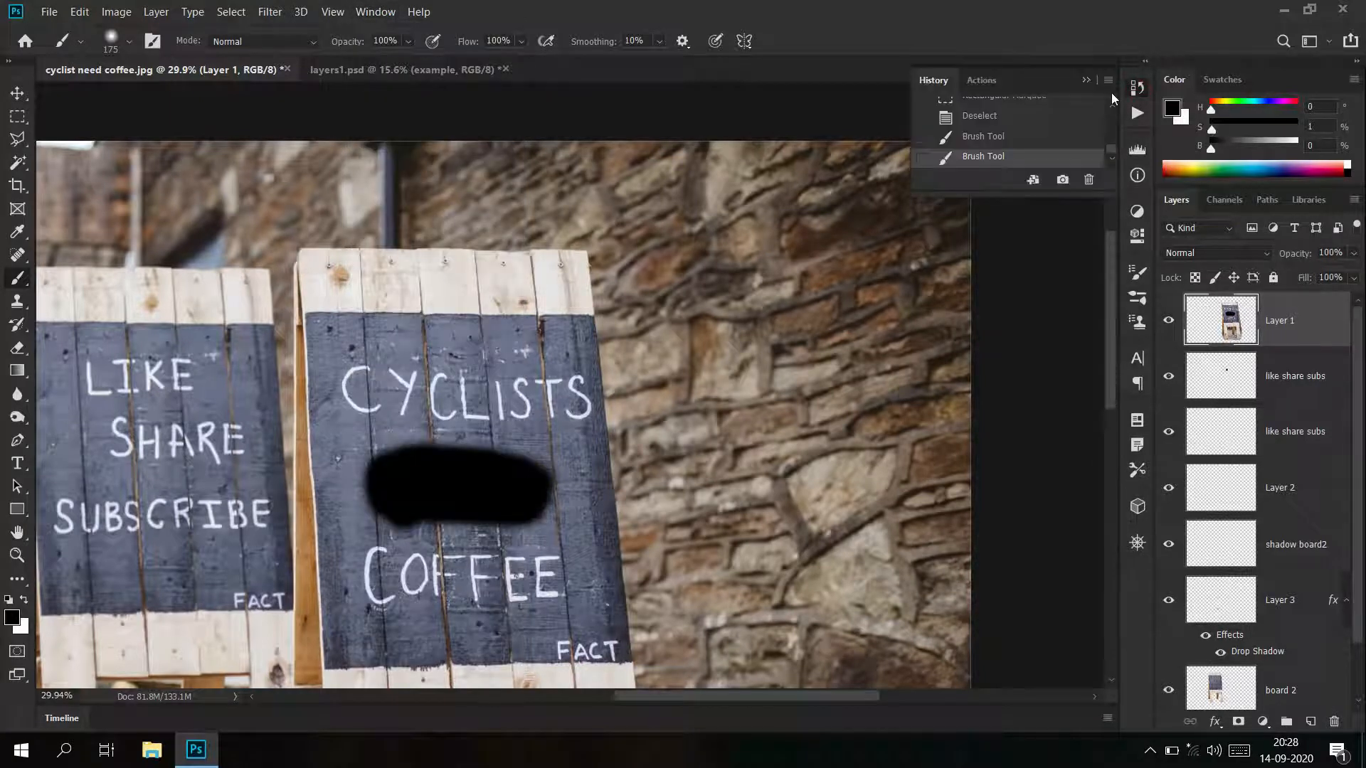
left_click_drag(1113, 156, 1111, 115)
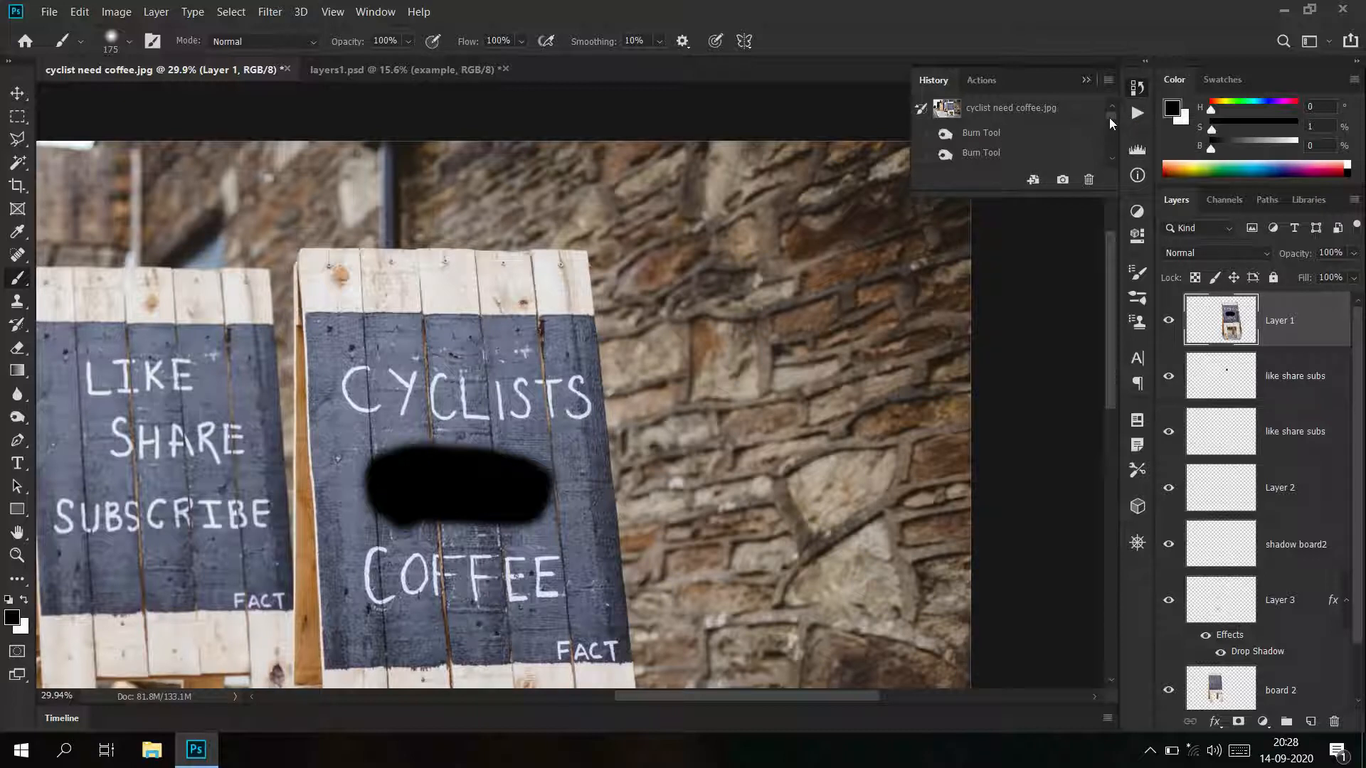
left_click(1086, 80)
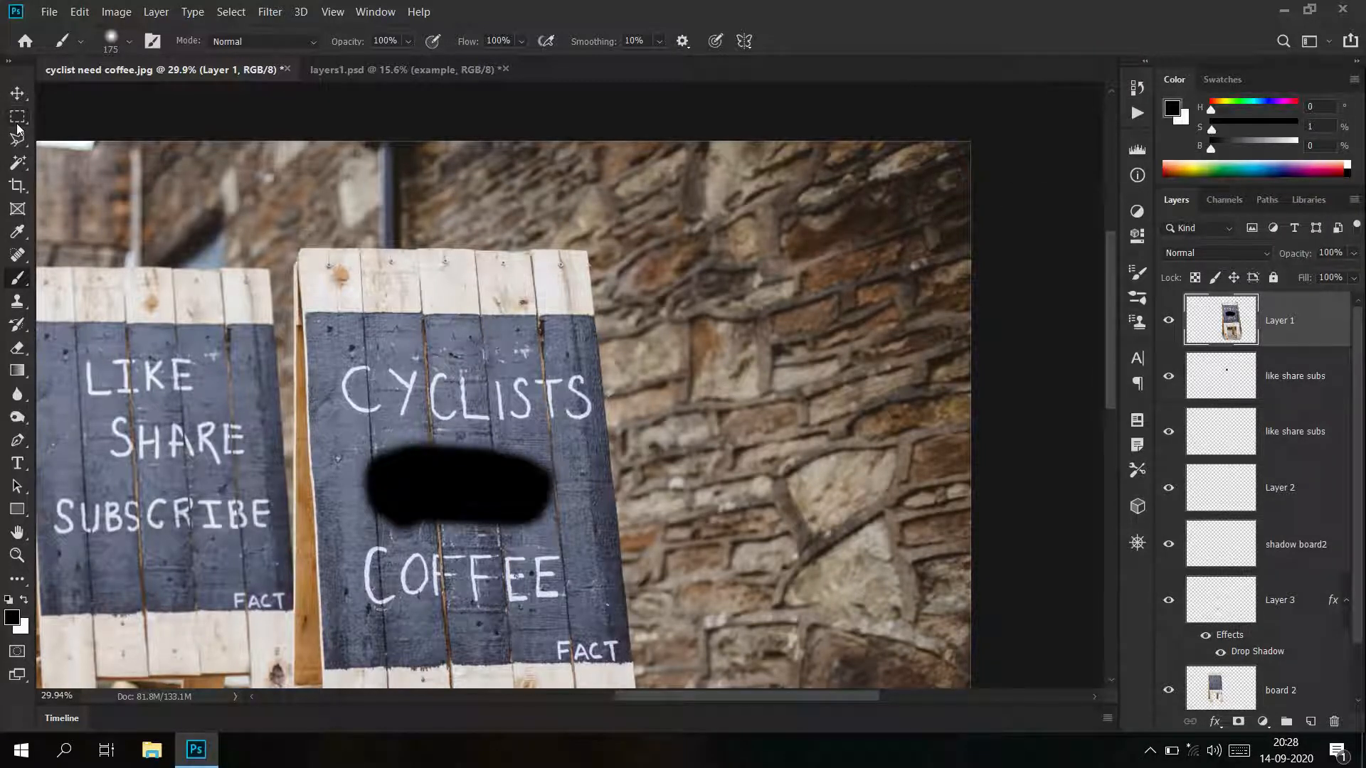
Switch to the layers1.psd document to work on its front sign
left_click(391, 69)
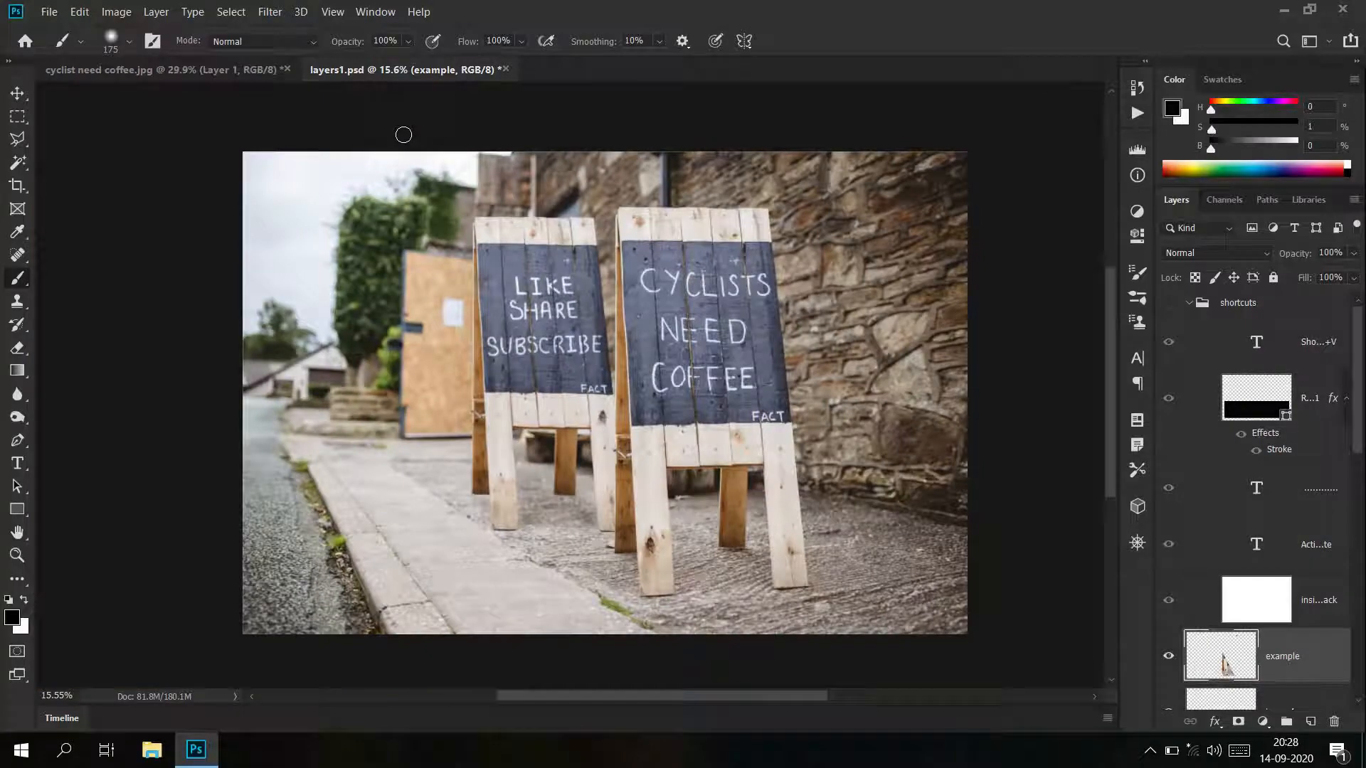
scroll(623, 335, "up", 10)
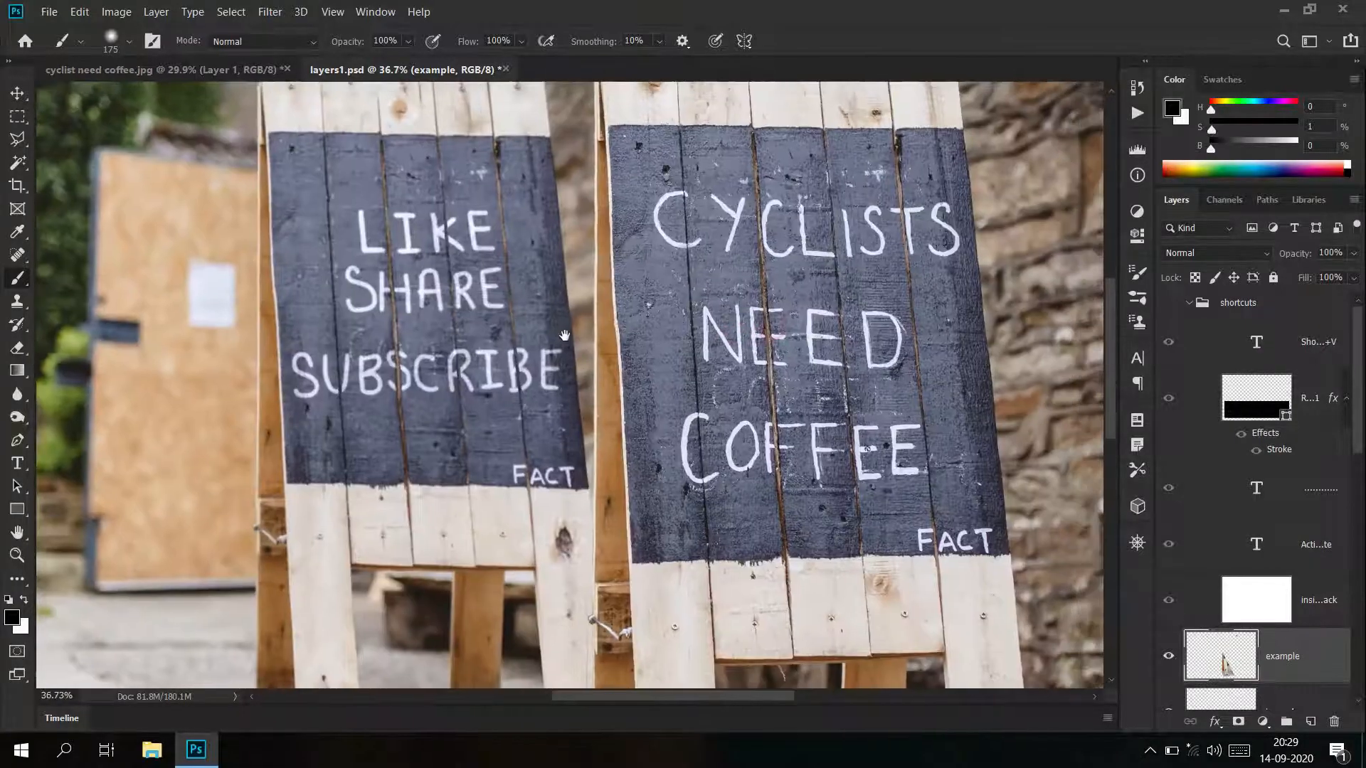
scroll(496, 353, "down", 3)
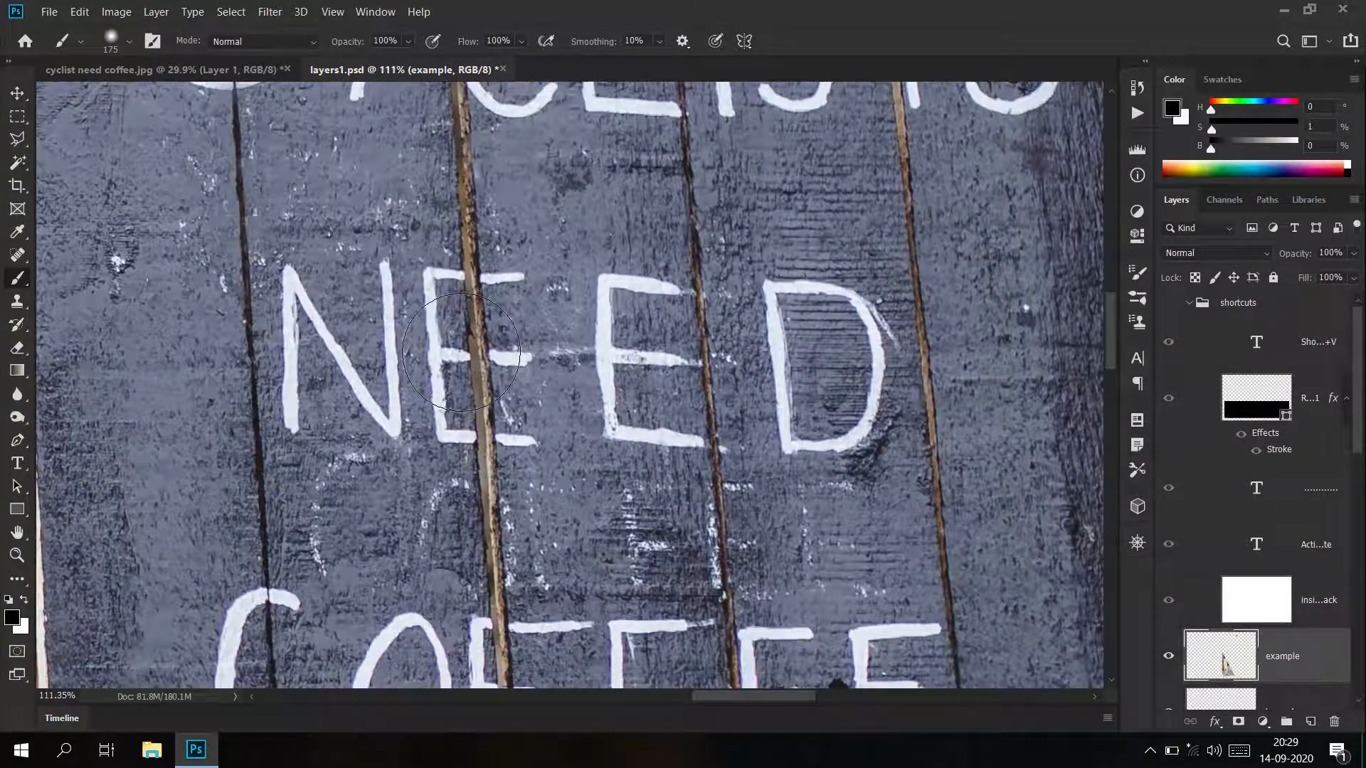
Try a polygonal lasso selection around the word NEED on the front sign, and deselect it
left_click(16, 123)
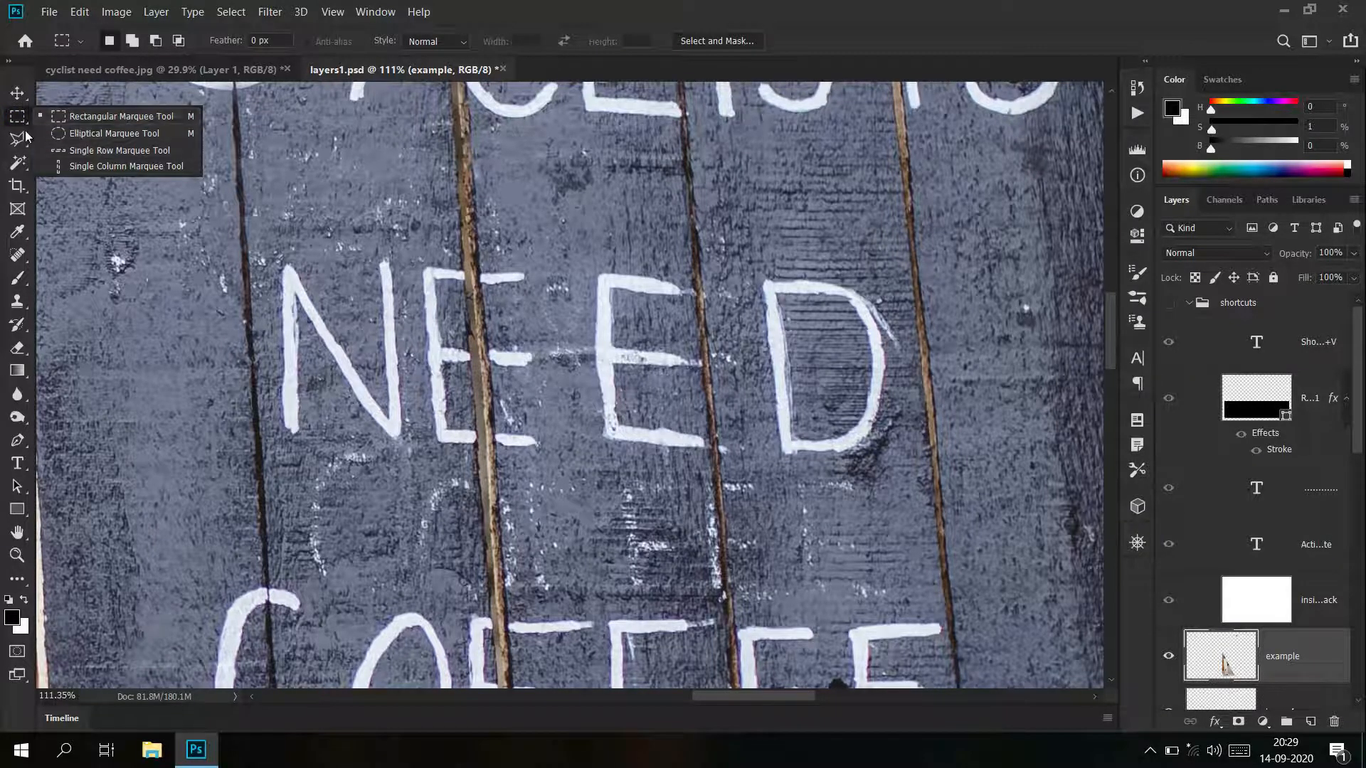
left_click(19, 139)
left_click(203, 212)
left_click(811, 240)
left_click(962, 263)
left_click(1022, 331)
left_click(965, 479)
left_click(607, 519)
left_click(289, 265)
double_click(584, 332)
left_click(667, 294)
Make a rectangular marquee selection around the word NEED and copy that area of Layer 0 to a new layer
left_click(17, 117)
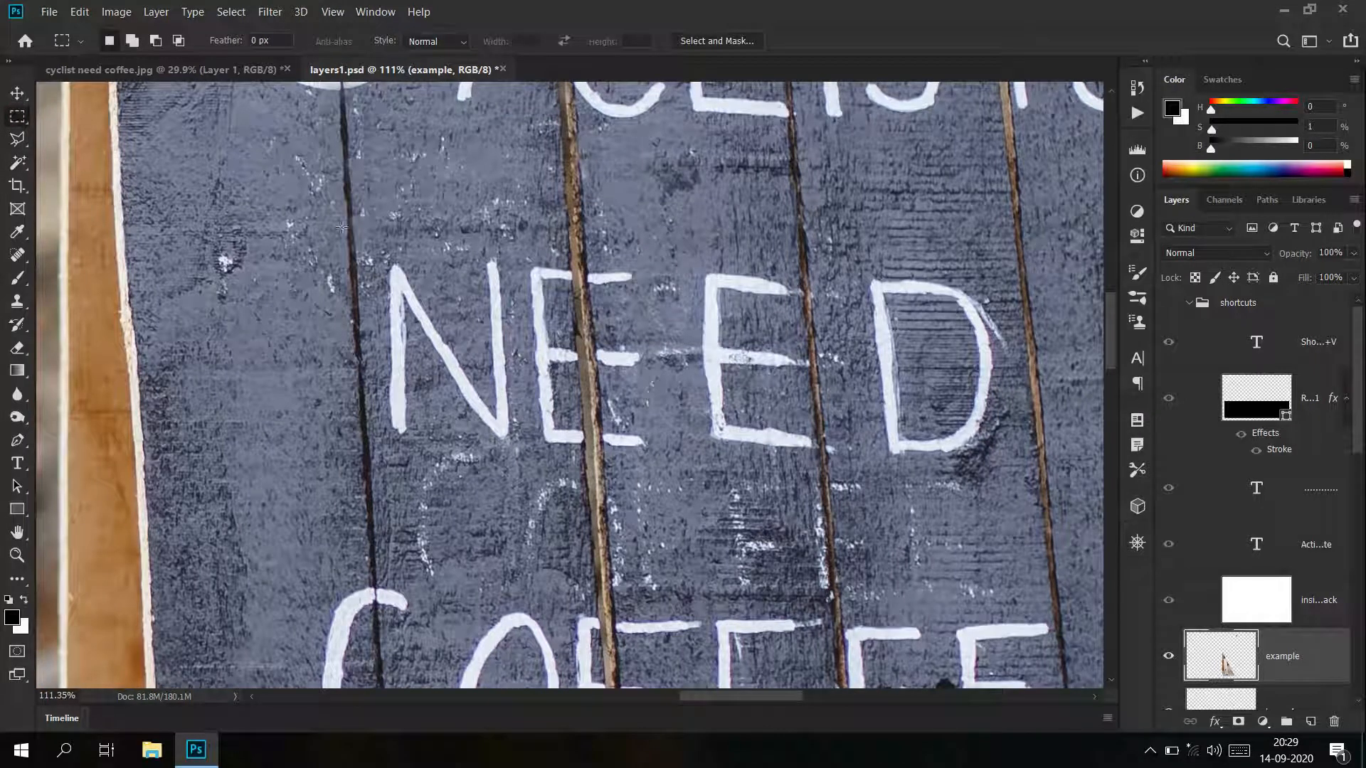
left_click_drag(536, 287, 299, 246)
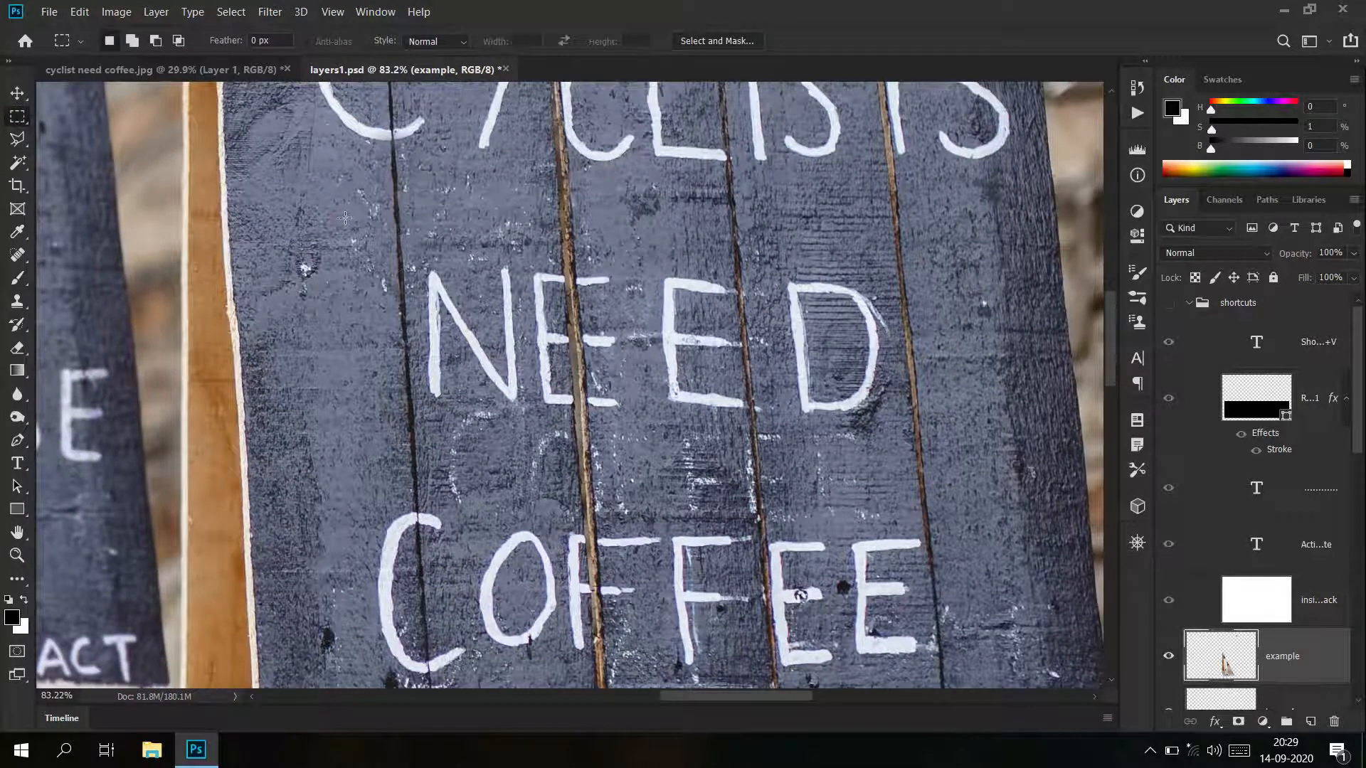
left_click_drag(627, 295, 1009, 448)
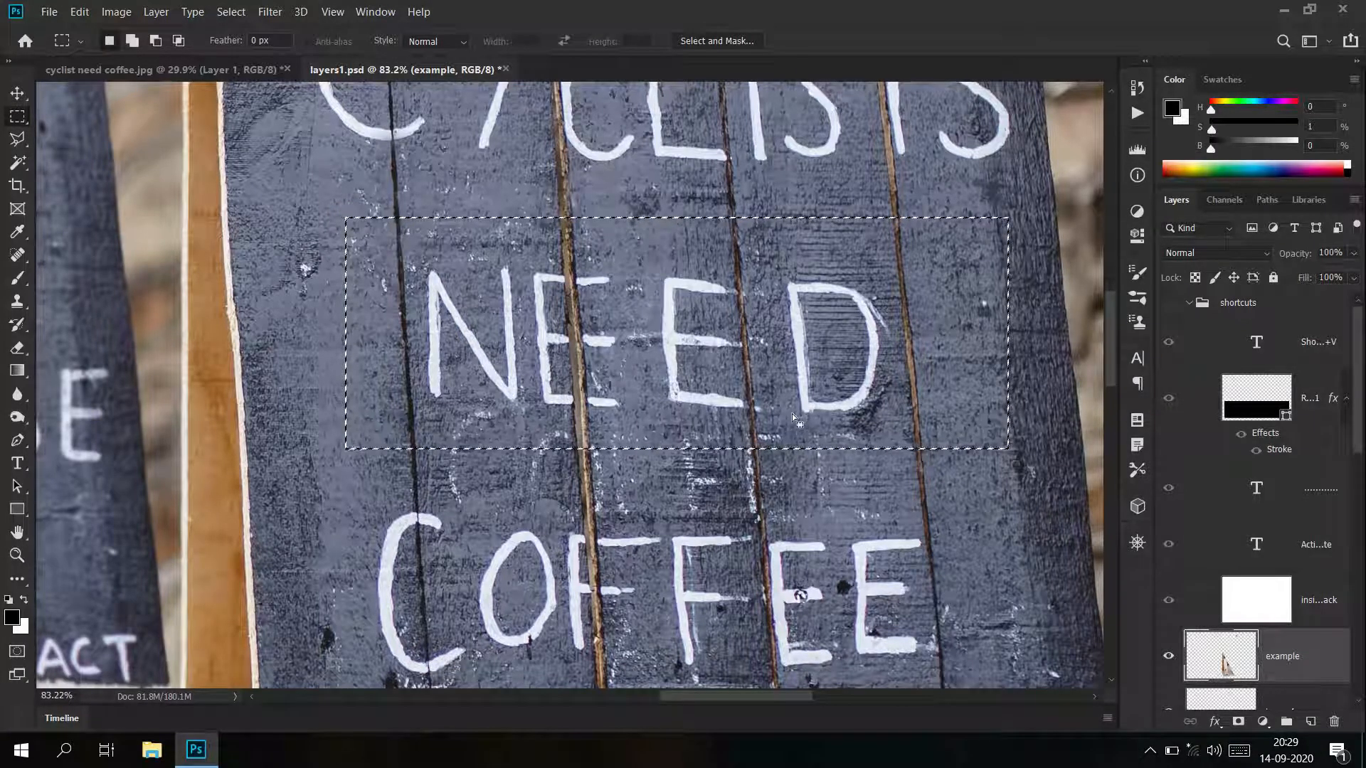
scroll(1288, 558, "down", 5)
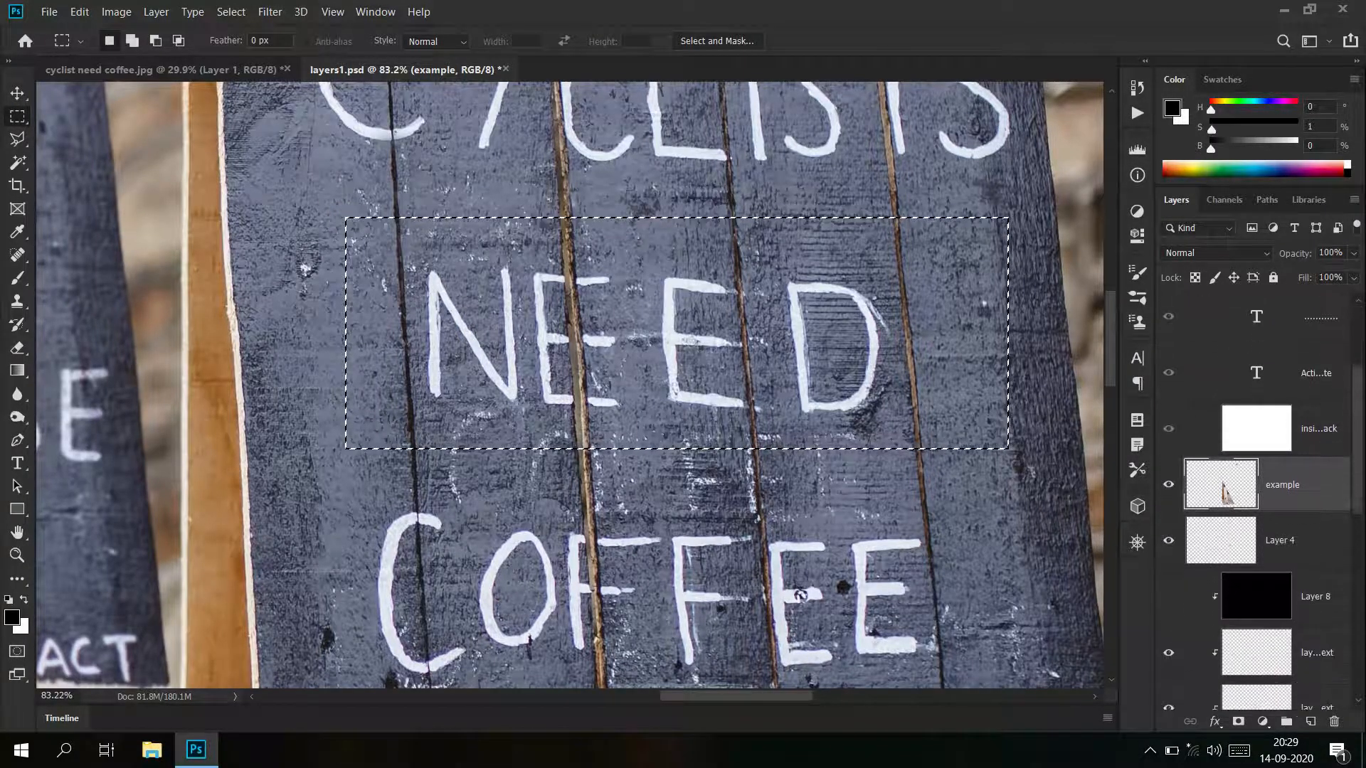
scroll(1168, 653, "down", 5)
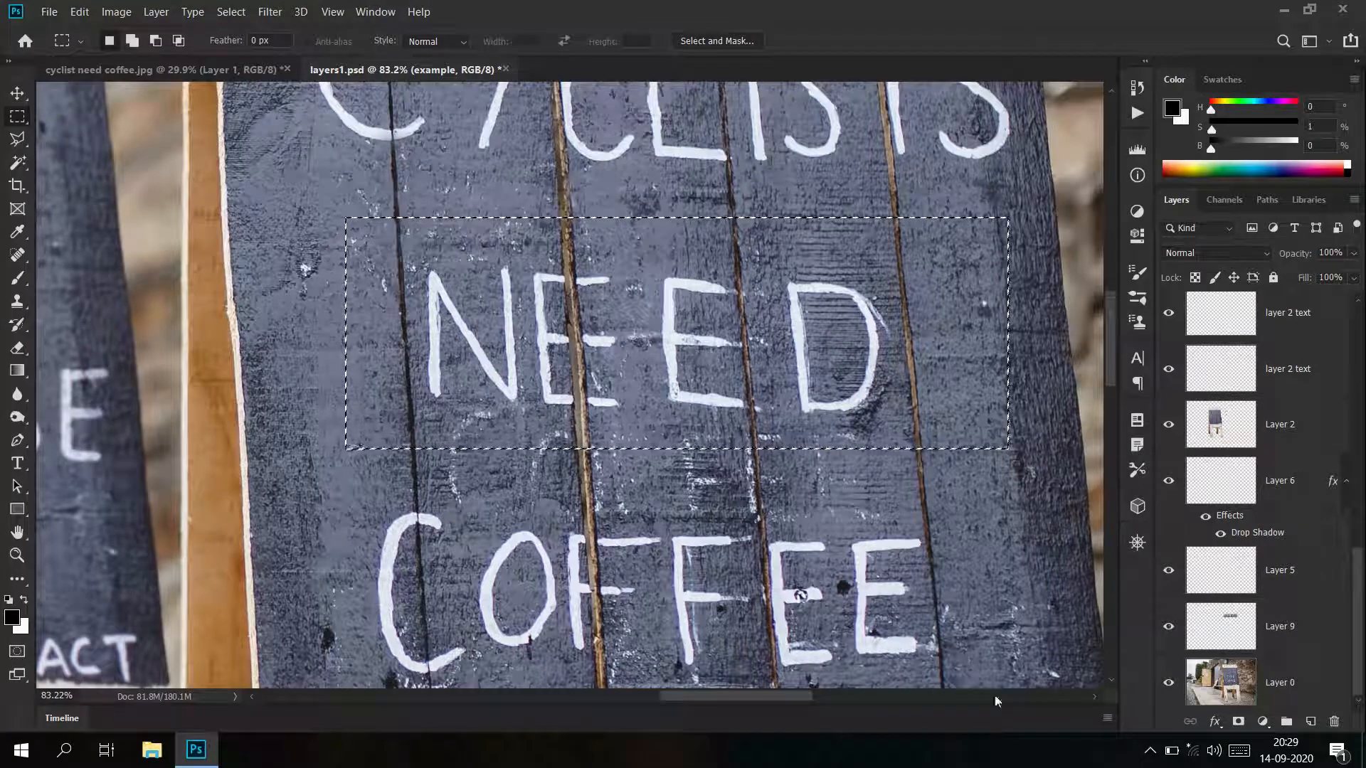
left_click(1283, 694)
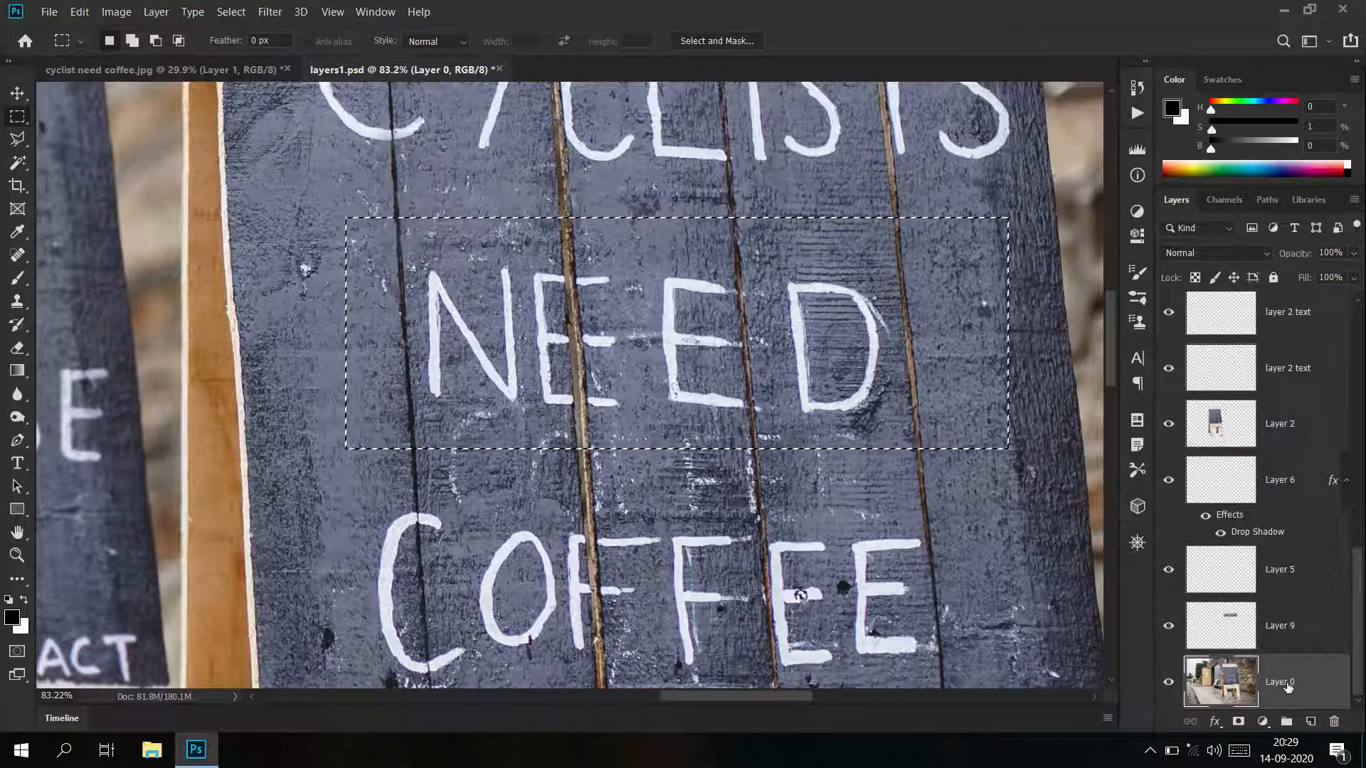
key("ctrl+j")
key("ctrl+d")
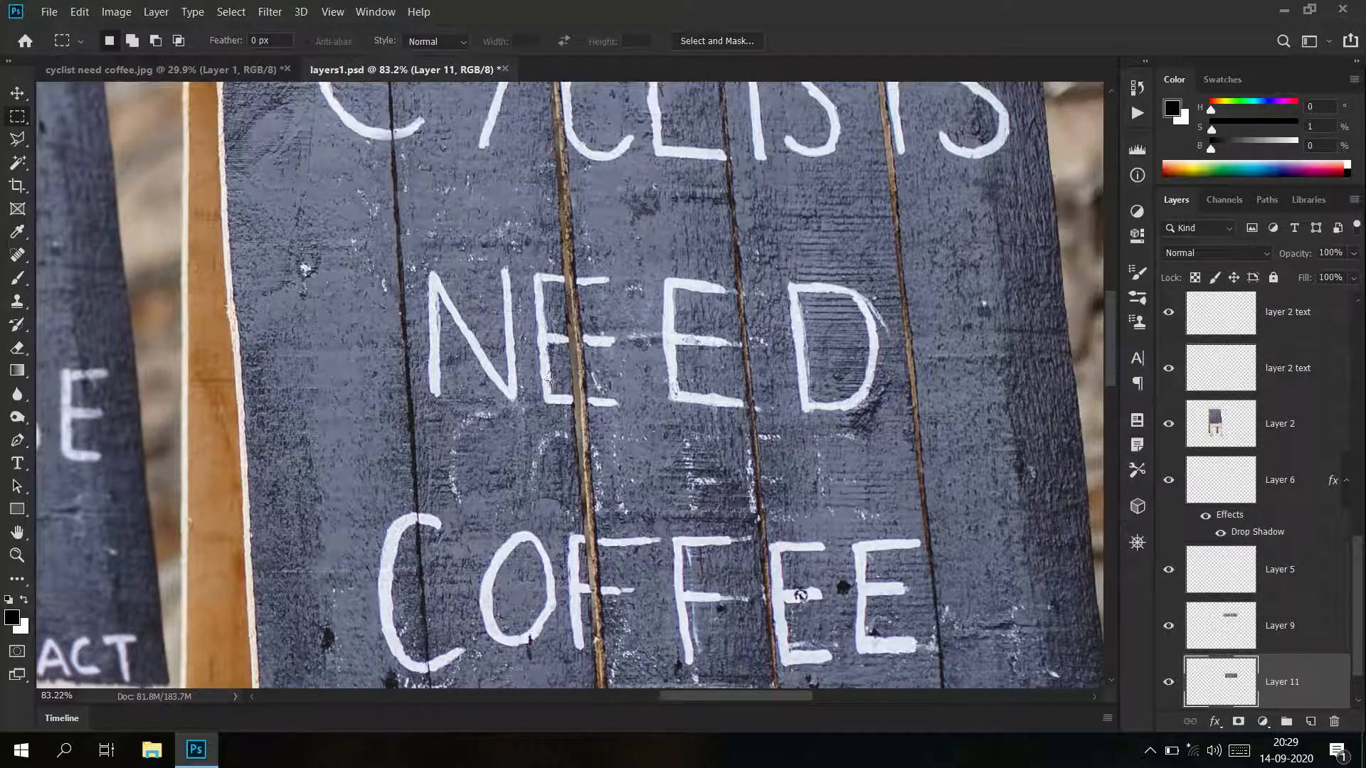
Duplicate Layer 11 into the cyclist need coffee.jpg document, and undo the black paint's cover-up by removing that duplicate
right_click(553, 351)
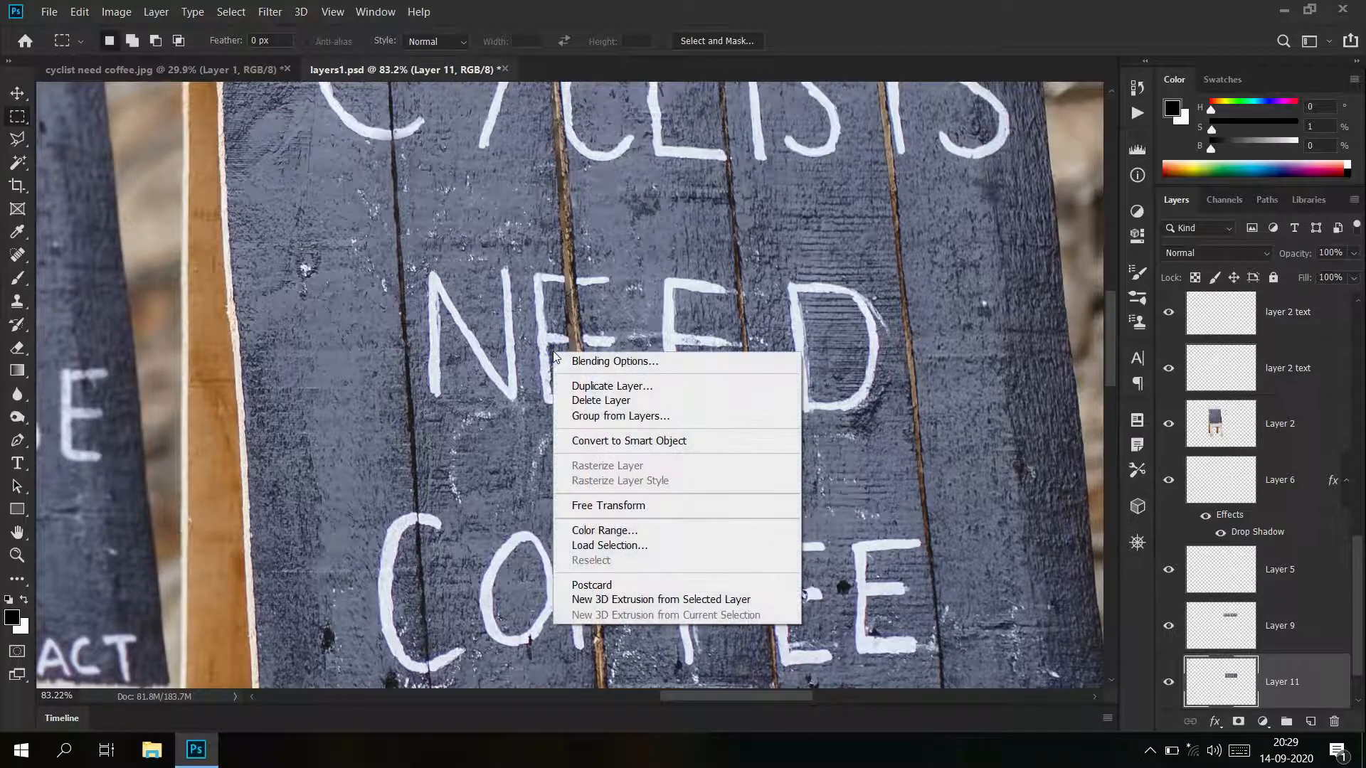
left_click(594, 387)
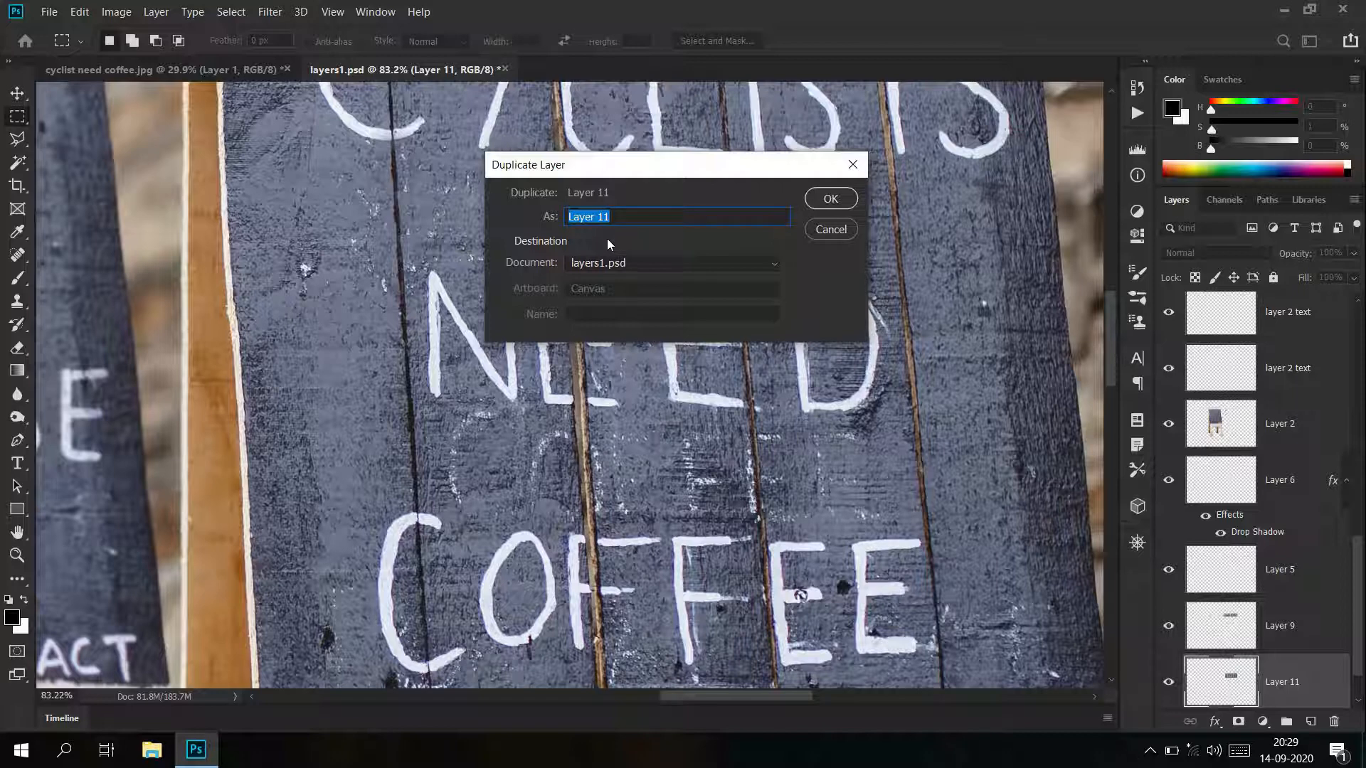
left_click(636, 266)
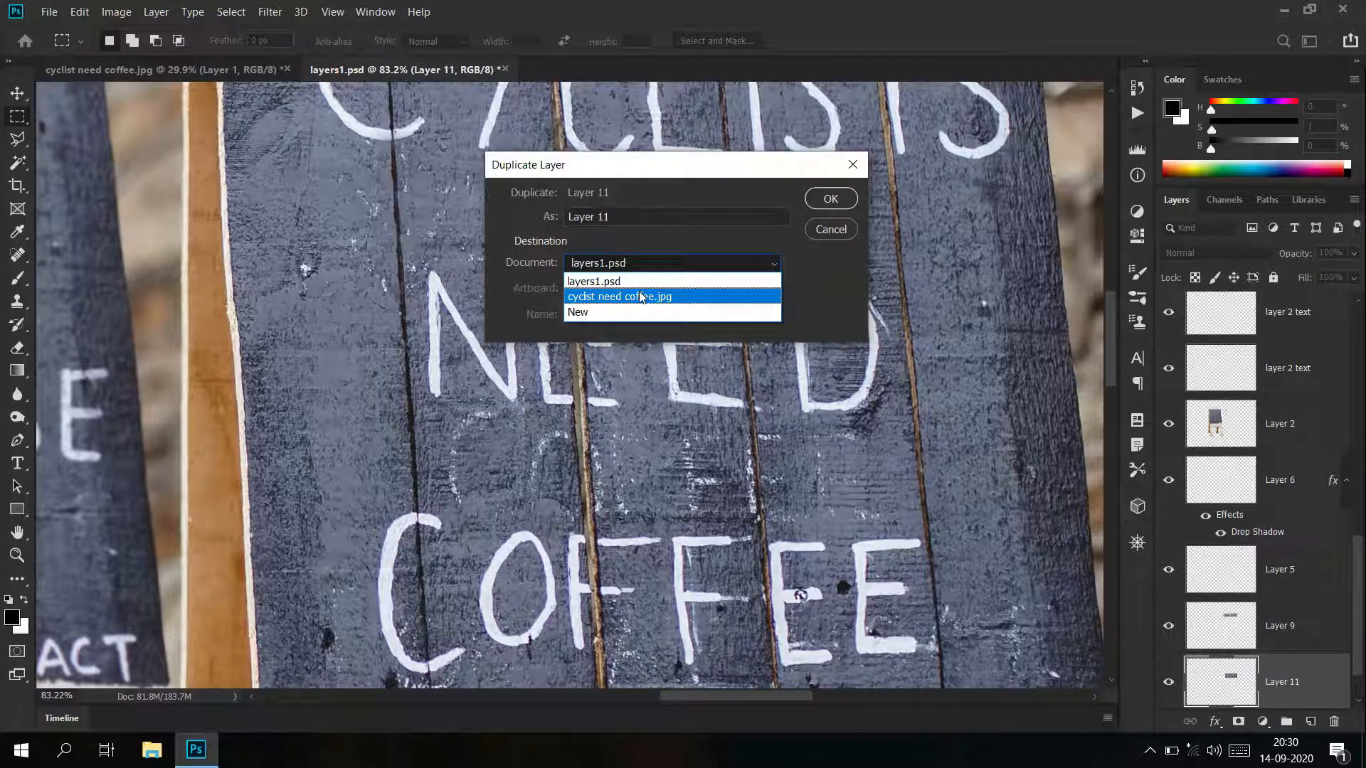
left_click(642, 297)
left_click(830, 199)
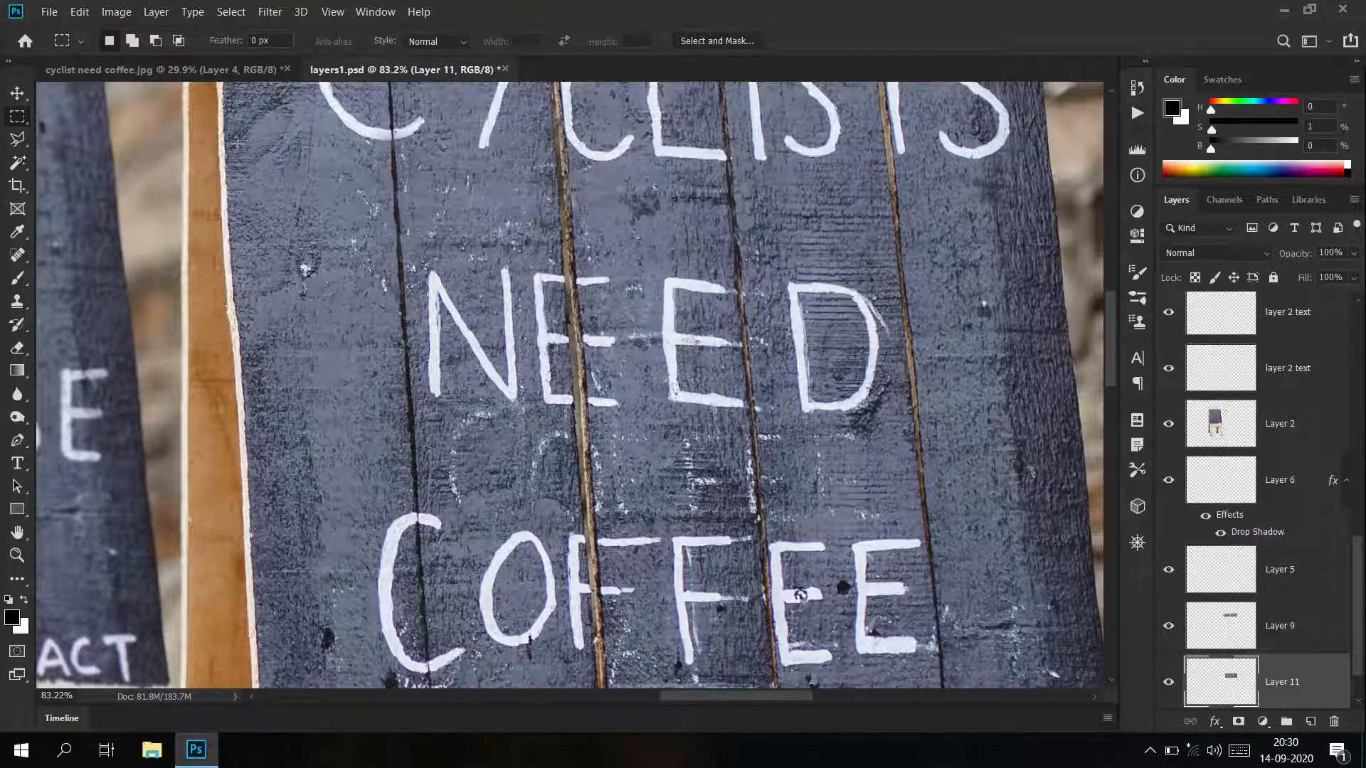
left_click(165, 74)
scroll(726, 478, "down", 3)
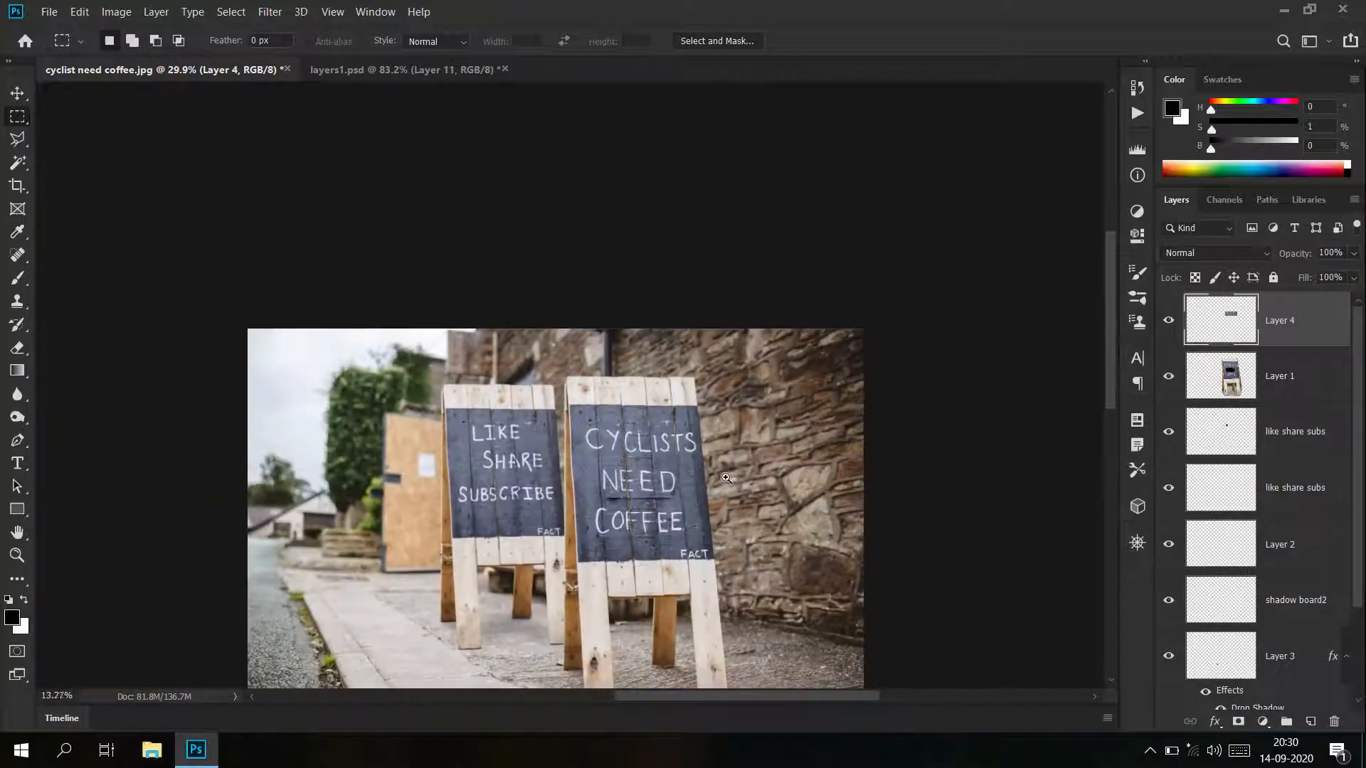
scroll(603, 453, "up", 5)
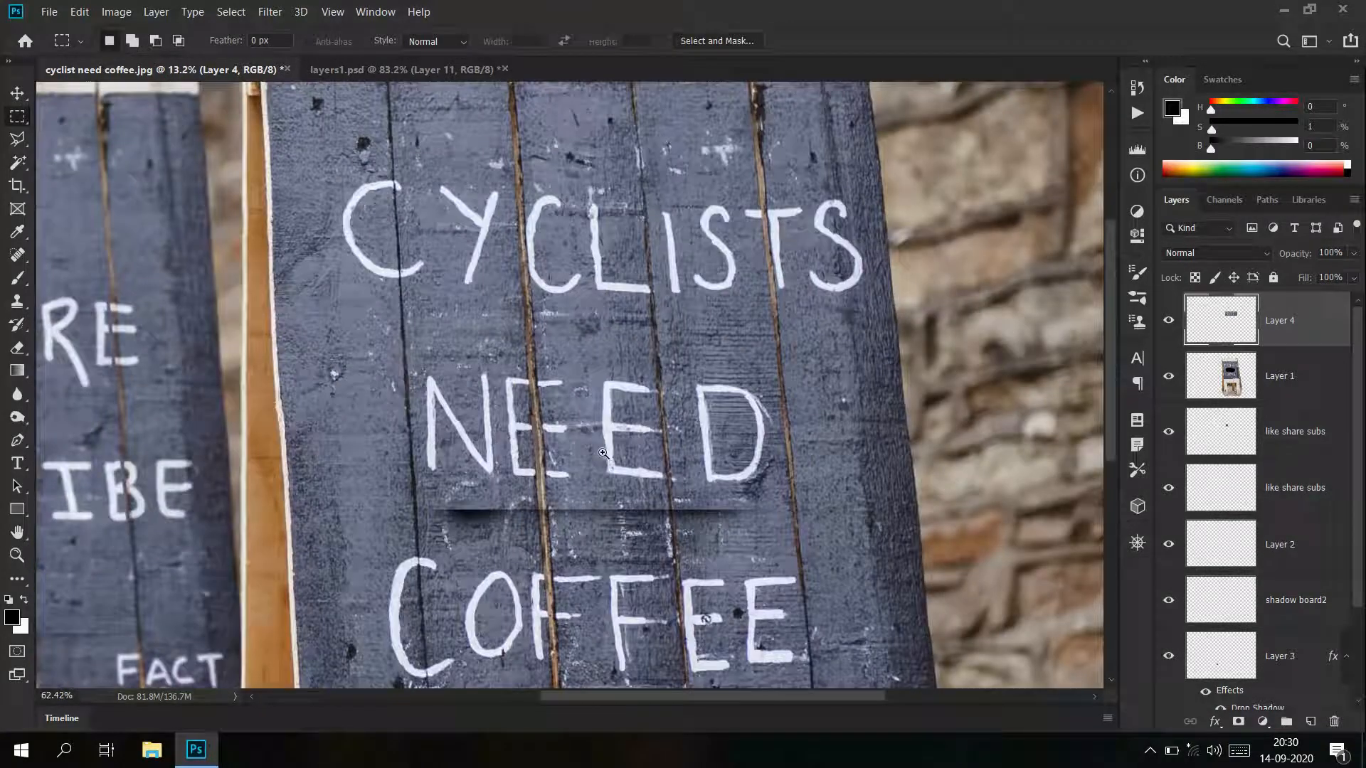
scroll(603, 453, "up", 4)
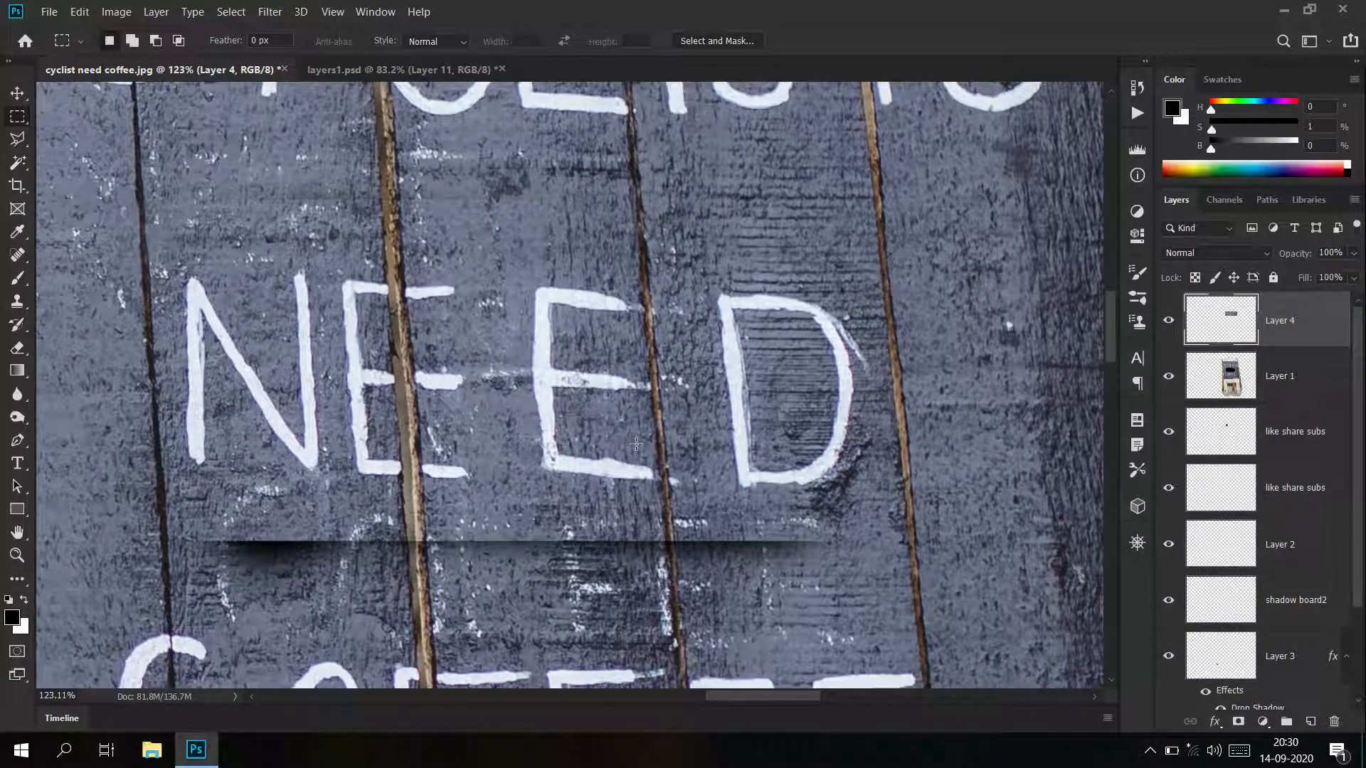
key("ctrl+z")
key("ctrl+z")
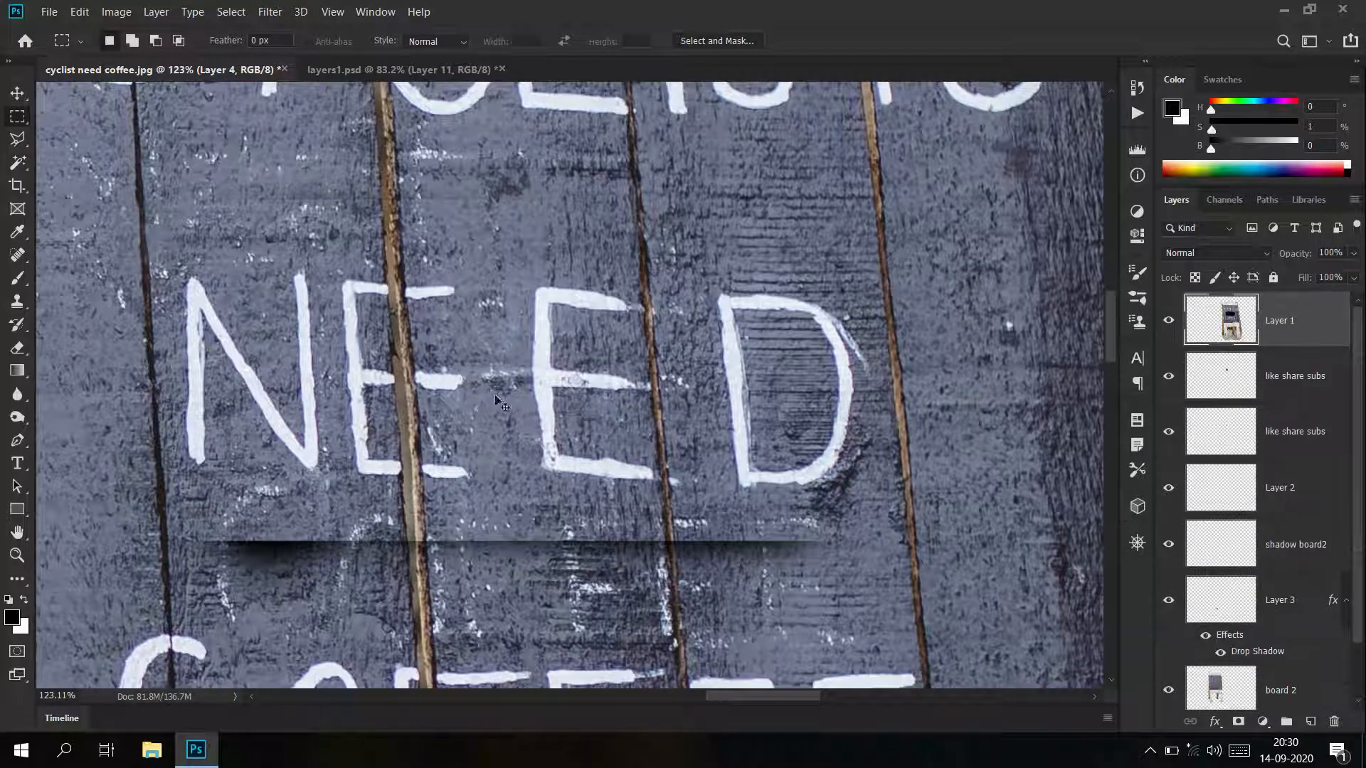
Transfer Layer 11 from layers1.psd into cyclist need coffee.jpg with the Move tool, reposition it over the black paint, and undo the transfer
left_click(430, 72)
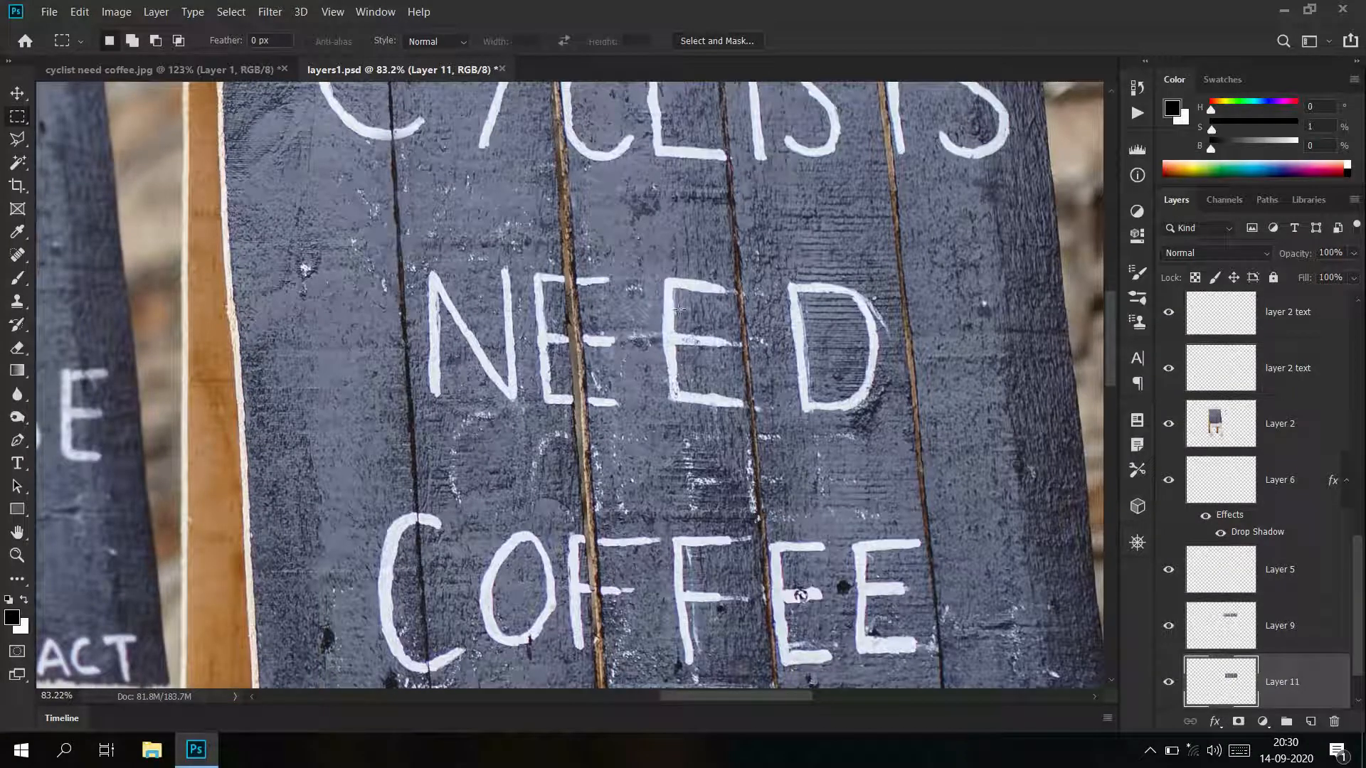
left_click(17, 93)
left_click_drag(444, 306, 373, 175)
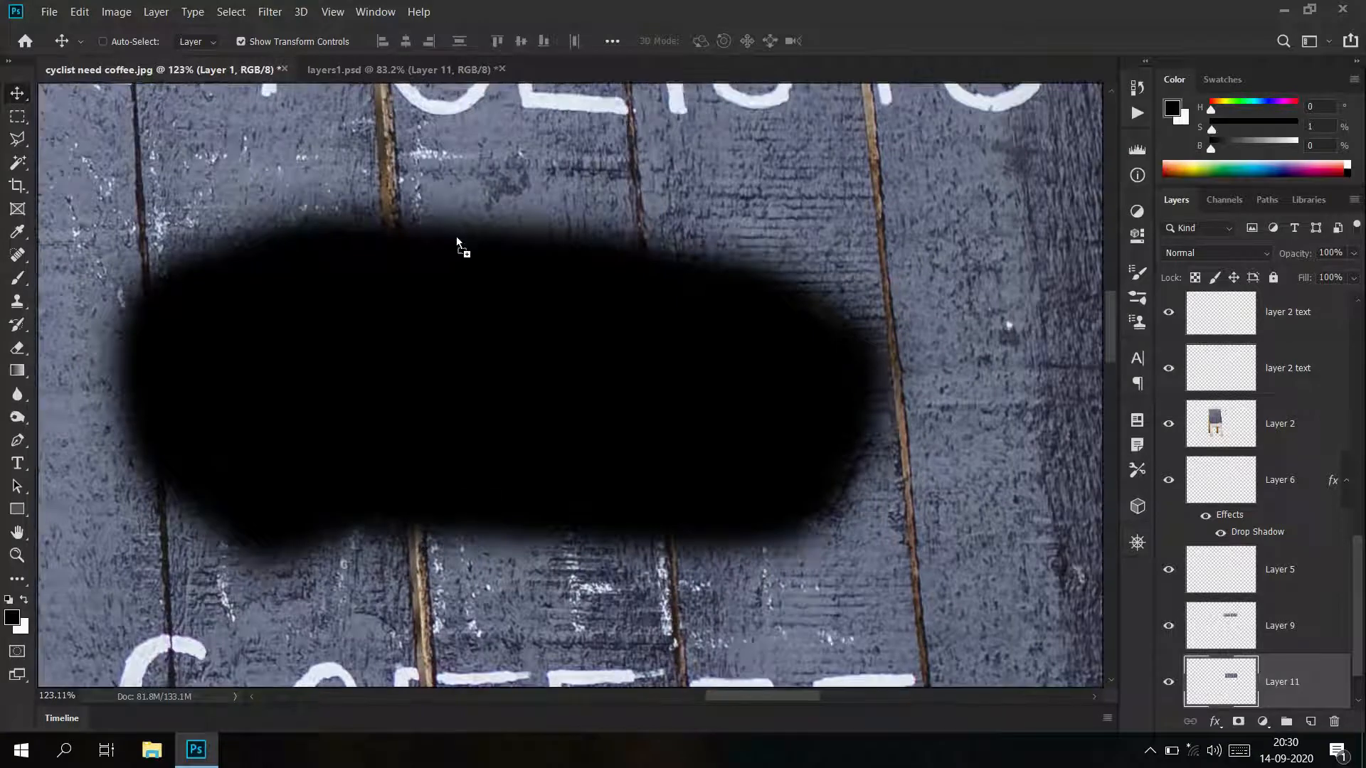
left_click_drag(454, 338, 454, 339)
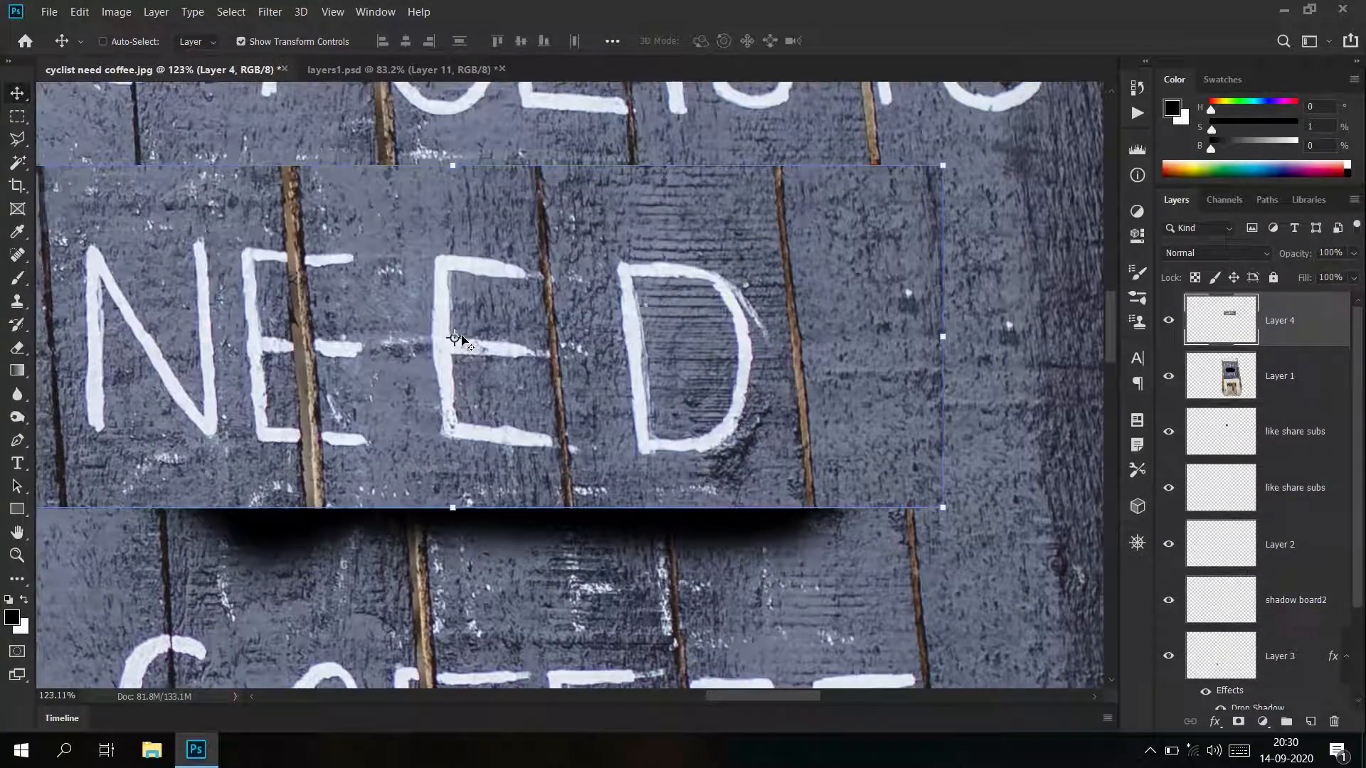
left_click_drag(461, 342, 619, 398)
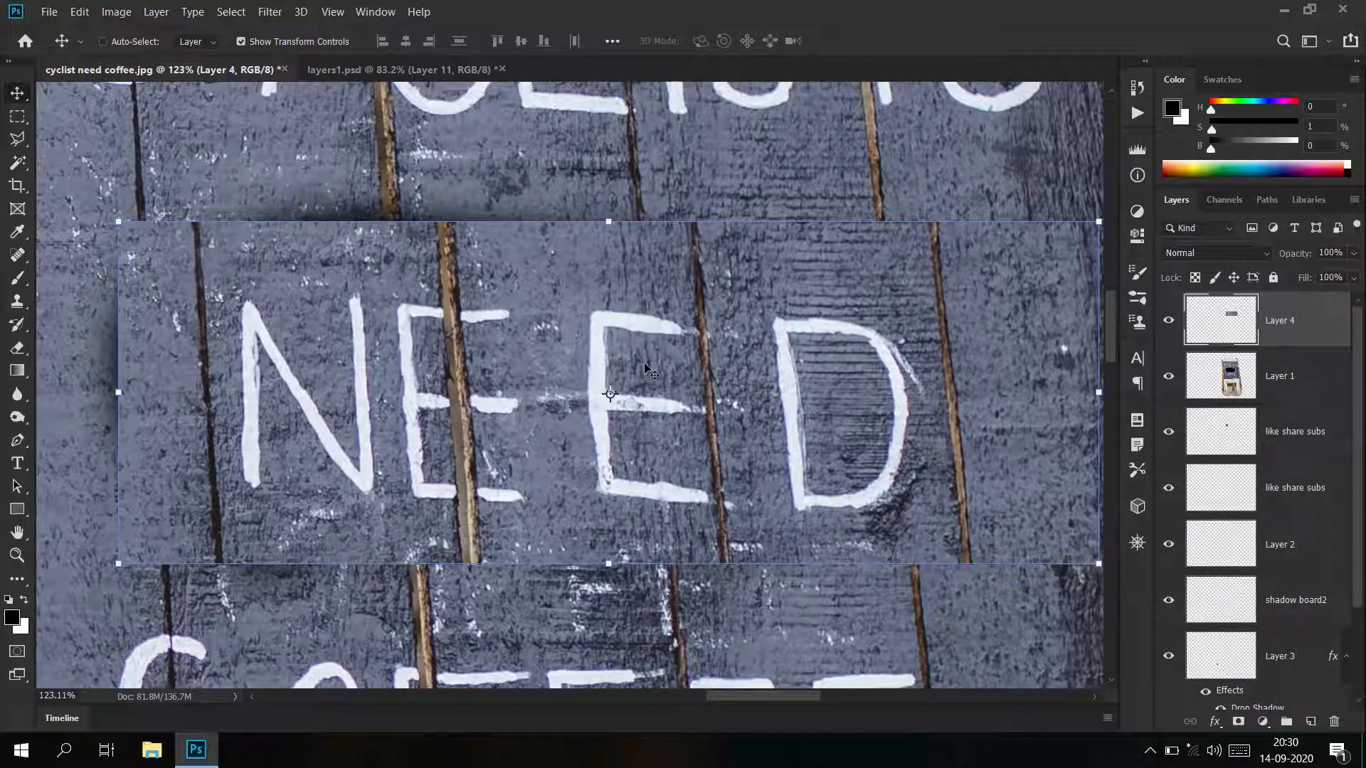
left_click_drag(647, 370, 566, 314)
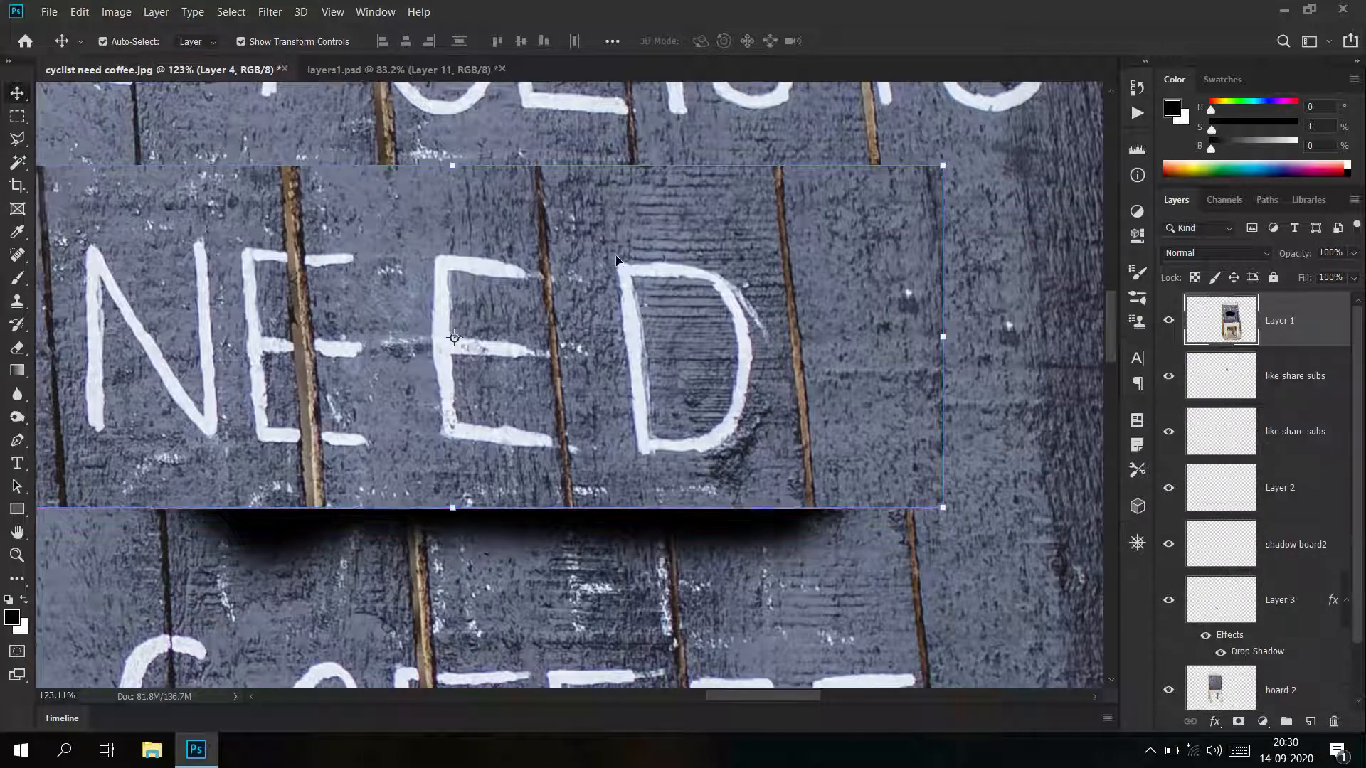
key("ctrl+z")
Transfer Layer 11 from layers1.psd into cyclist need coffee.jpg again, placing it in its original position over the word NEED
left_click(349, 69)
left_click_drag(808, 384, 590, 379)
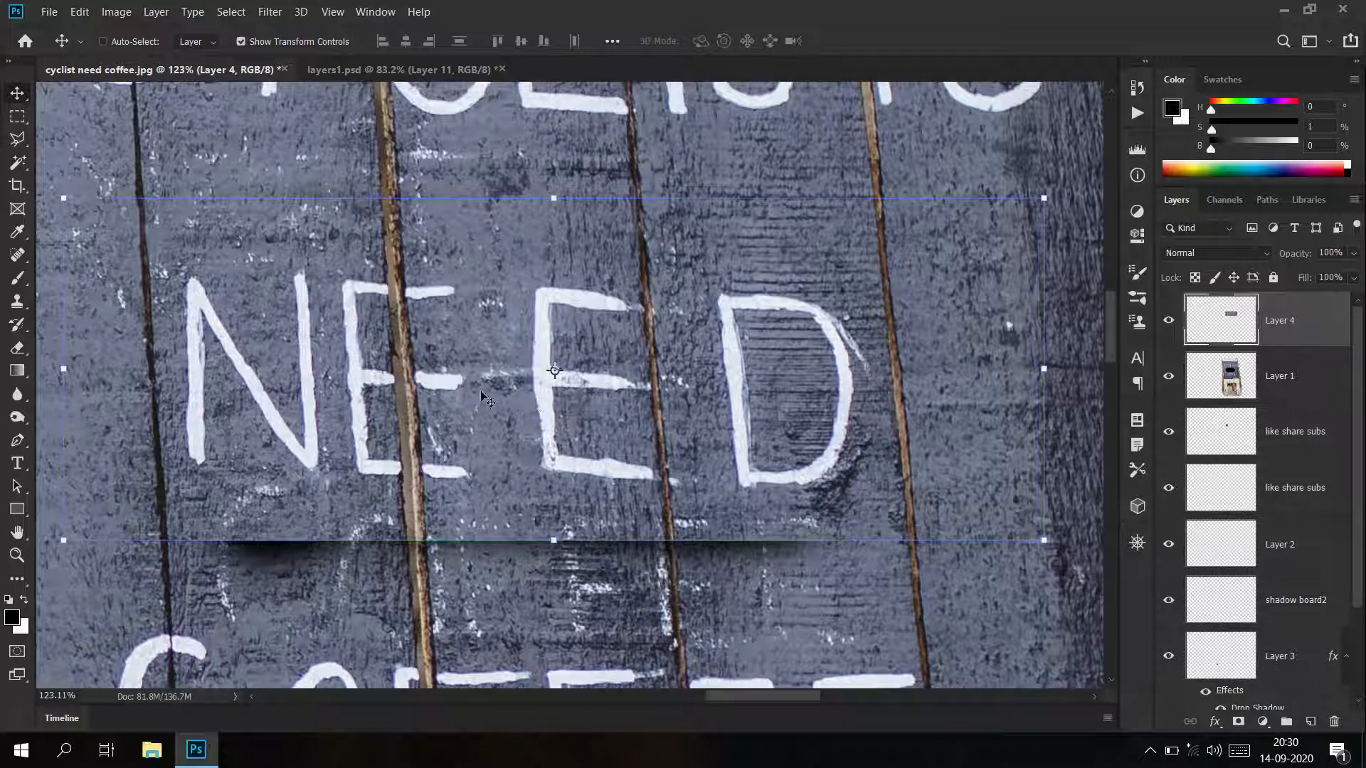
key("ctrl+space")
left_click_drag(706, 521, 478, 512)
Remove Layer 4 and undo the black paint over the word NEED on the front sign
left_click(18, 116)
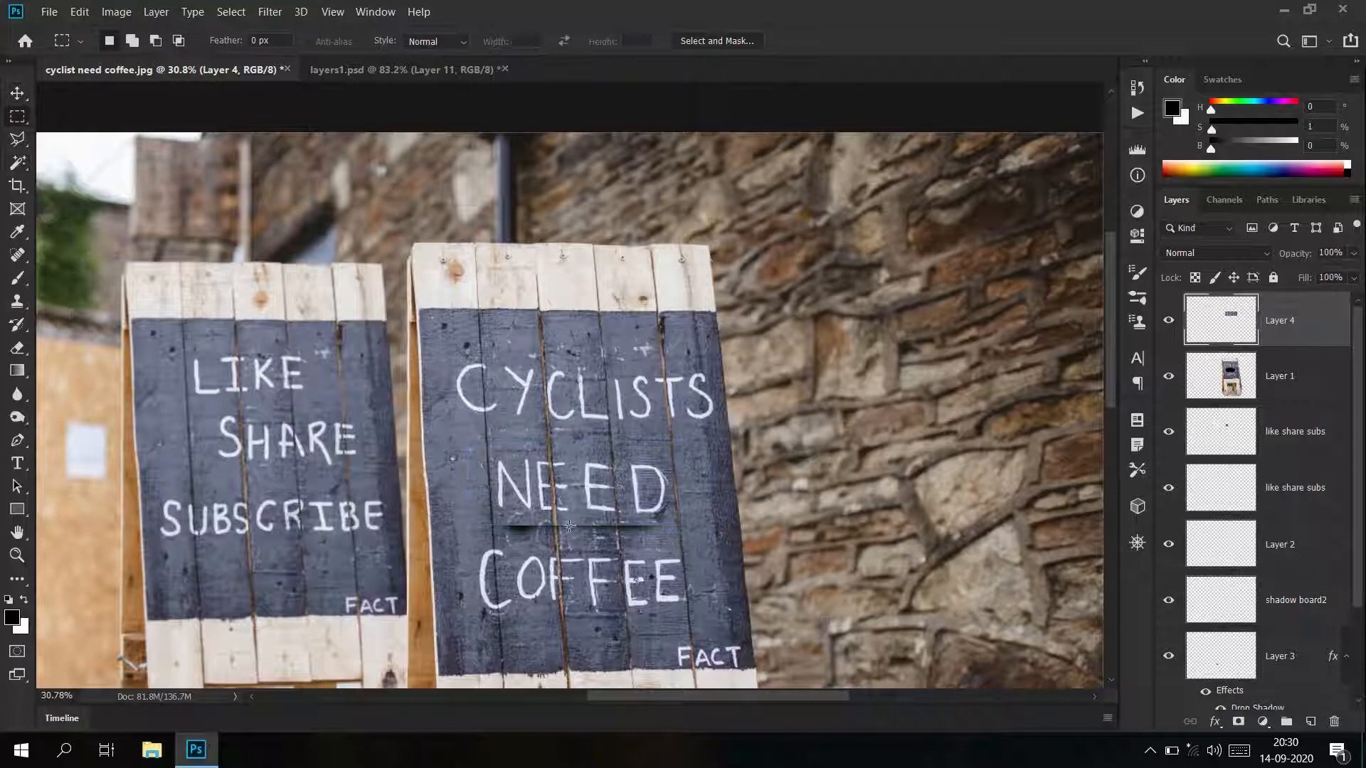
key("Delete")
key("ctrl+space")
left_click_drag(596, 497, 573, 372)
Switch to layers1.psd and make the shortcuts group visible, with the whole shortcut table in view
left_click(445, 71)
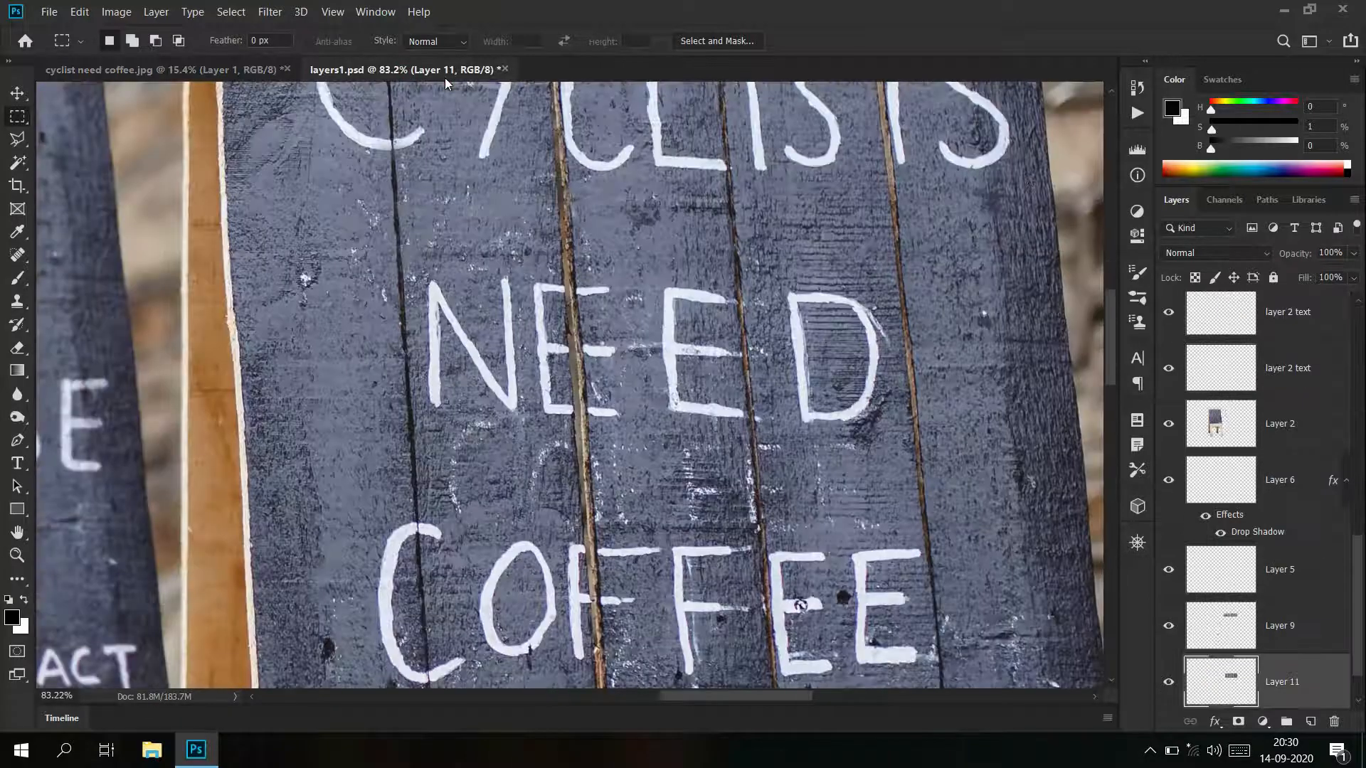
scroll(1172, 307, "up", 10)
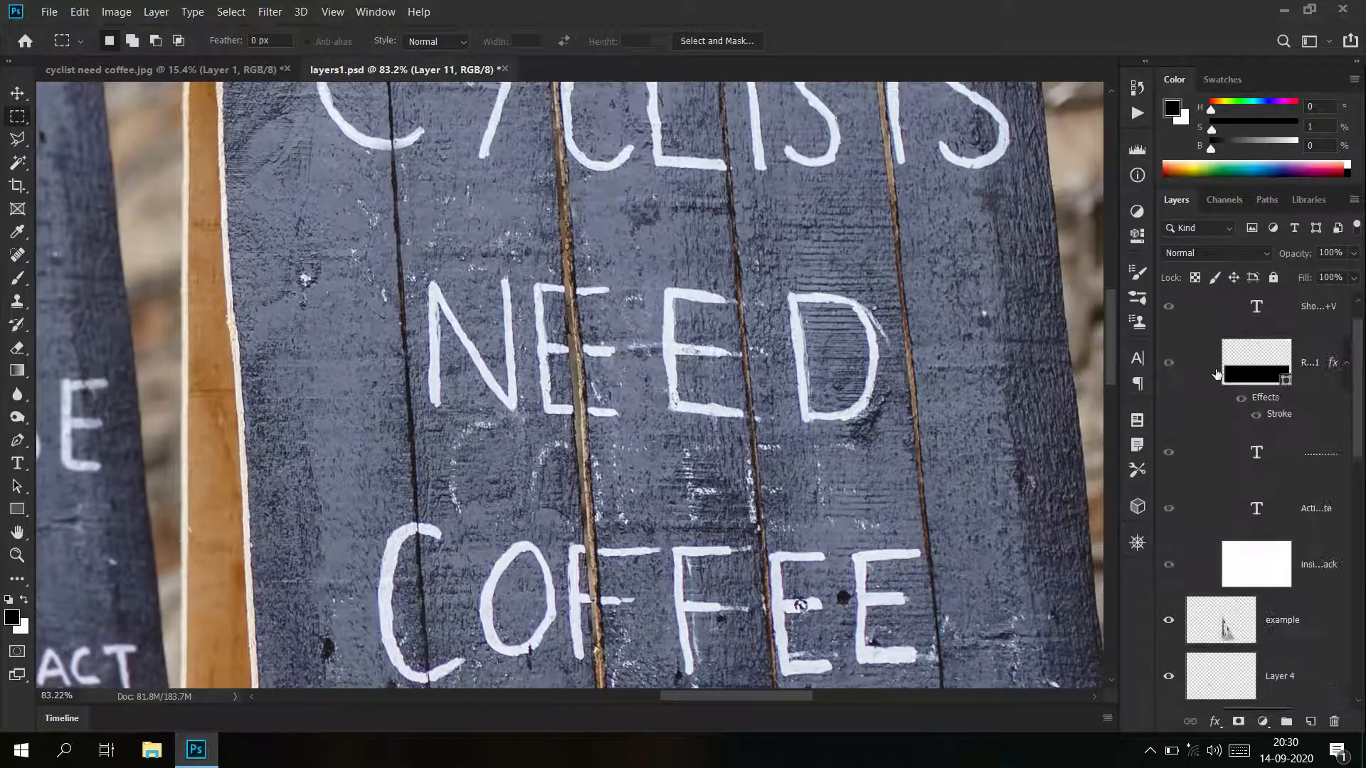
left_click(1170, 306)
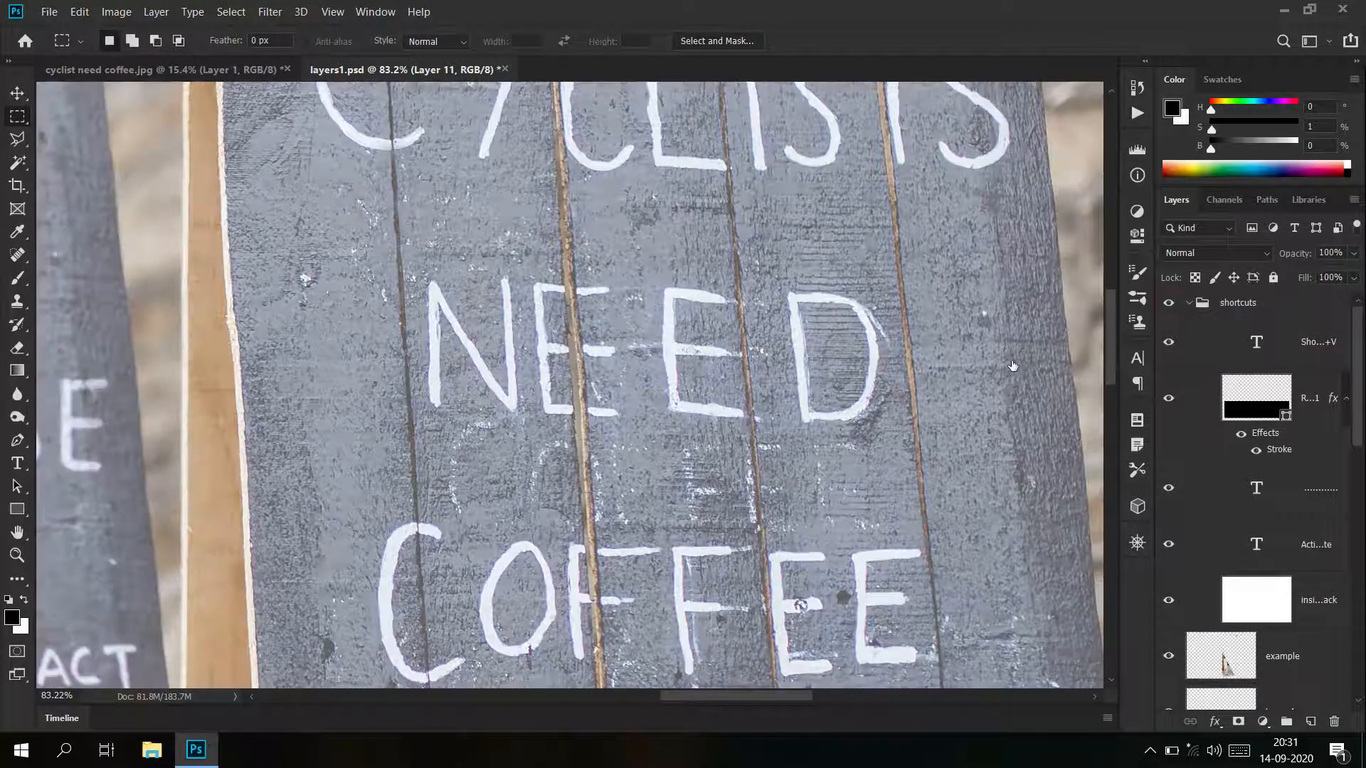
left_click_drag(961, 367, 955, 421)
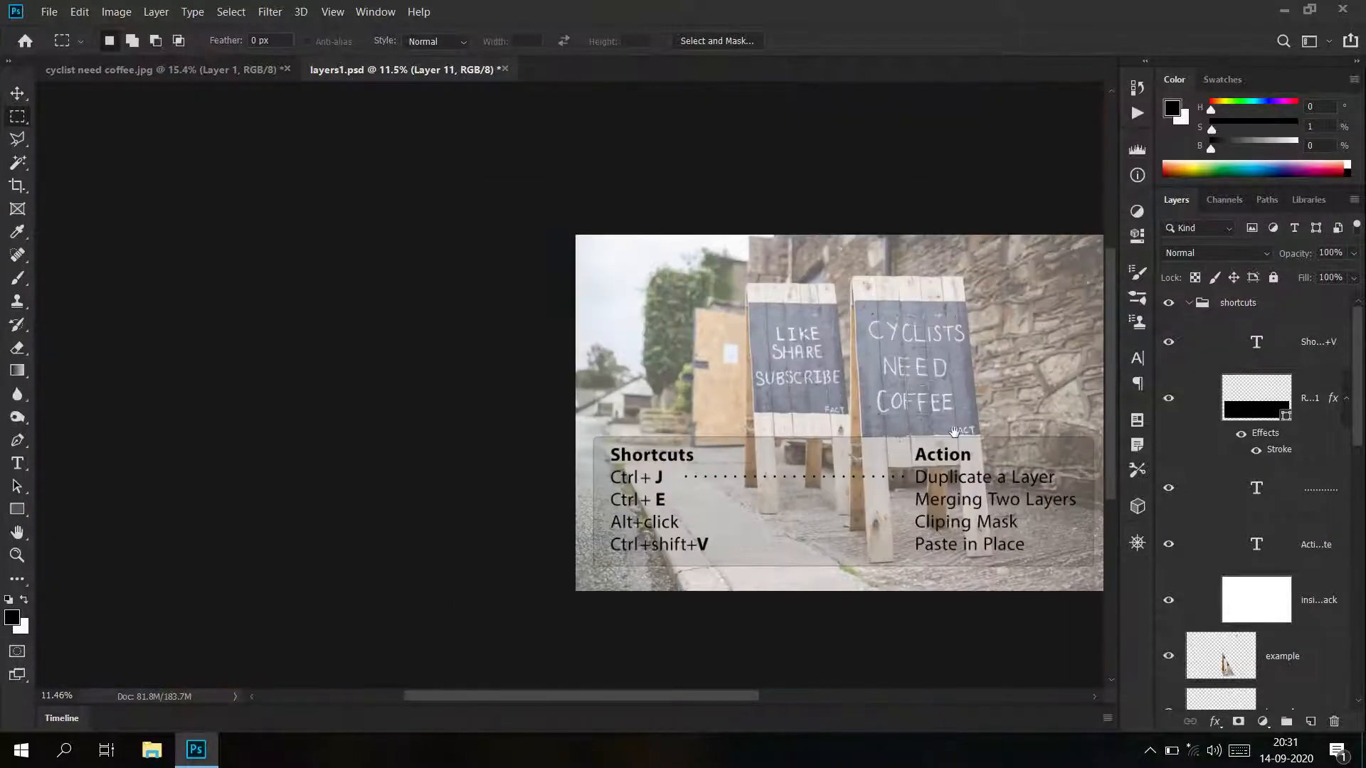
key("ctrl+0")
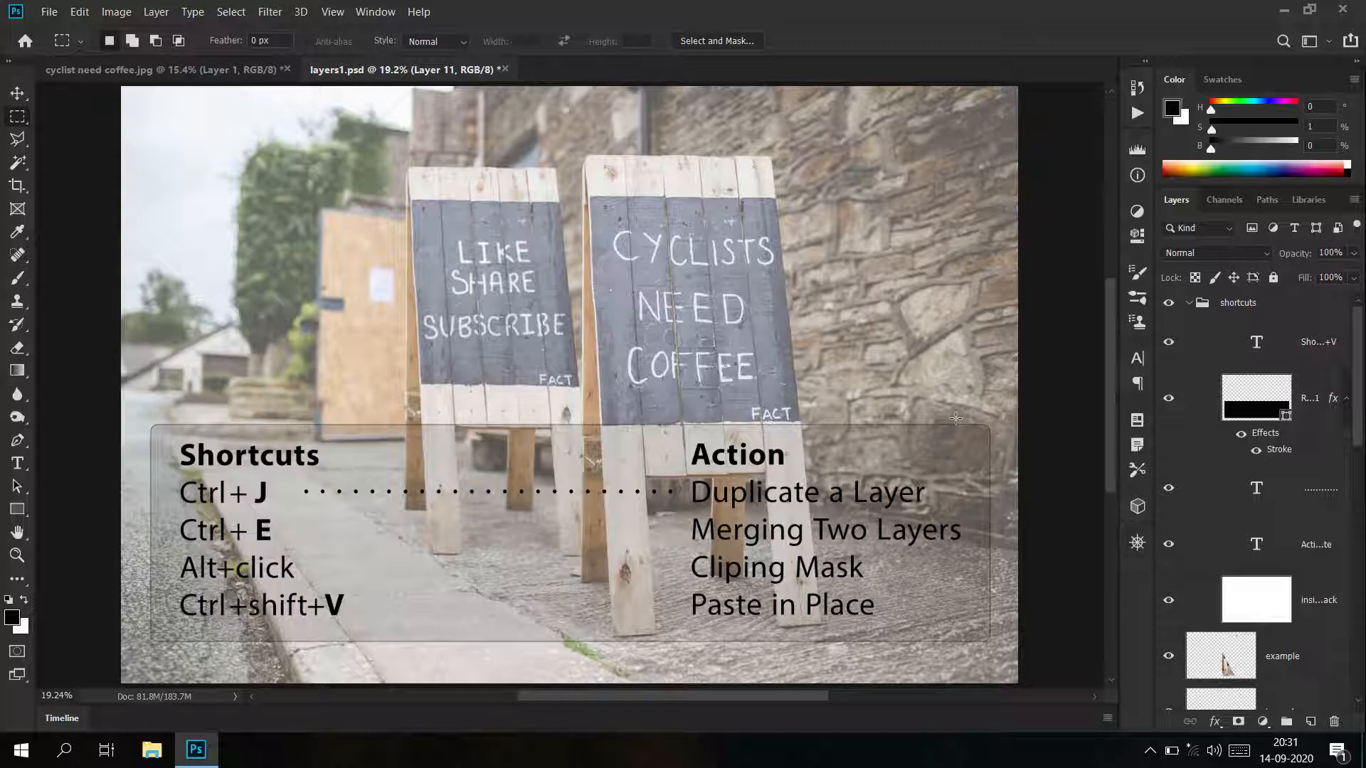
Return to cyclist need coffee.jpg, select Layer 1 and merge it down into the like share subs layer
left_click(203, 69)
scroll(1243, 488, "down", 1)
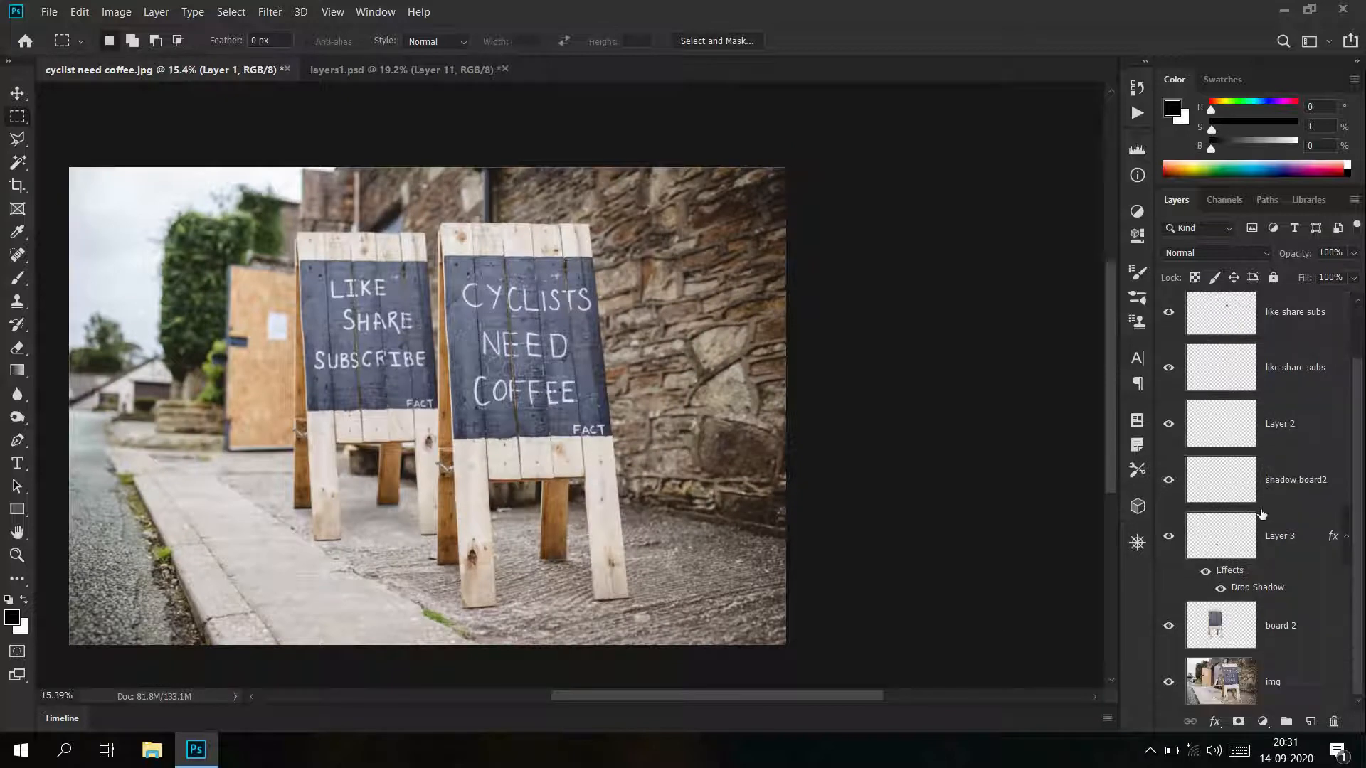
left_click(1260, 626)
scroll(1264, 630, "up", 1)
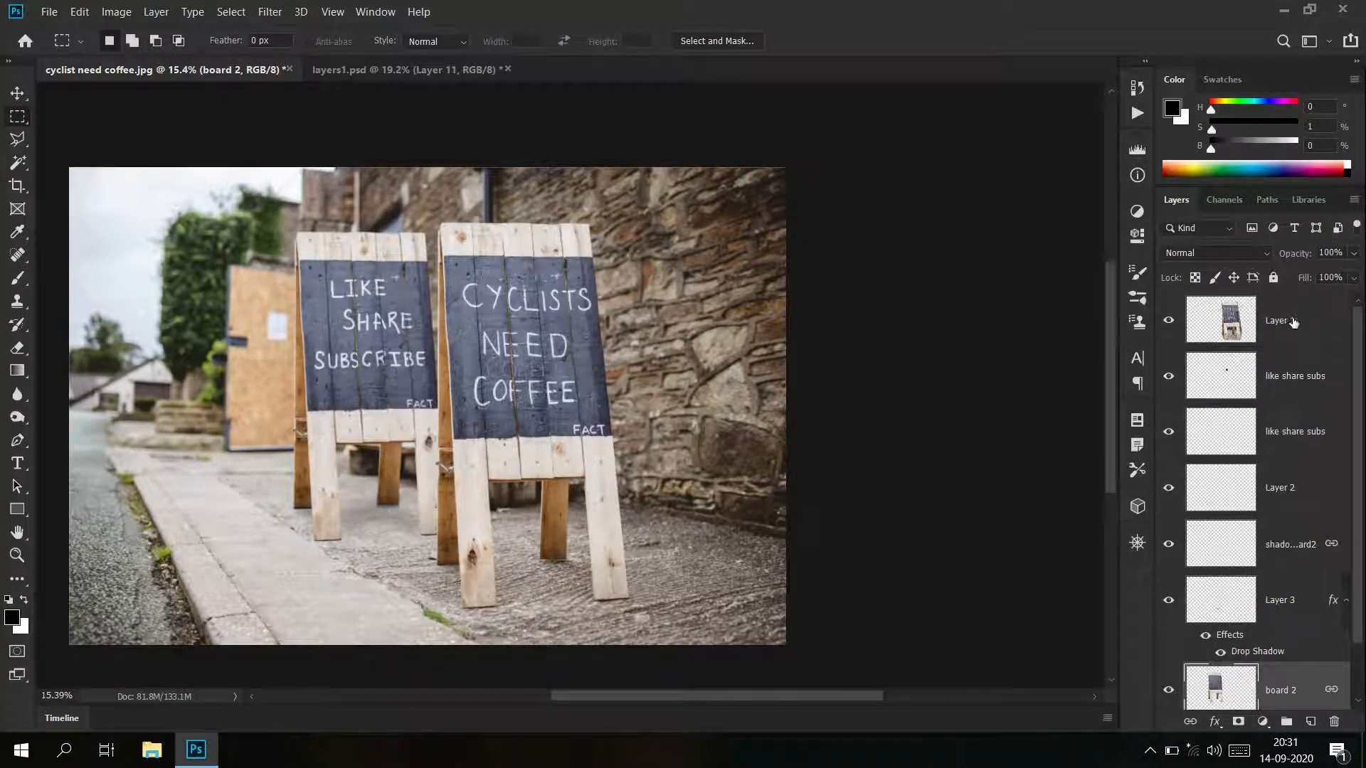
left_click(1267, 328)
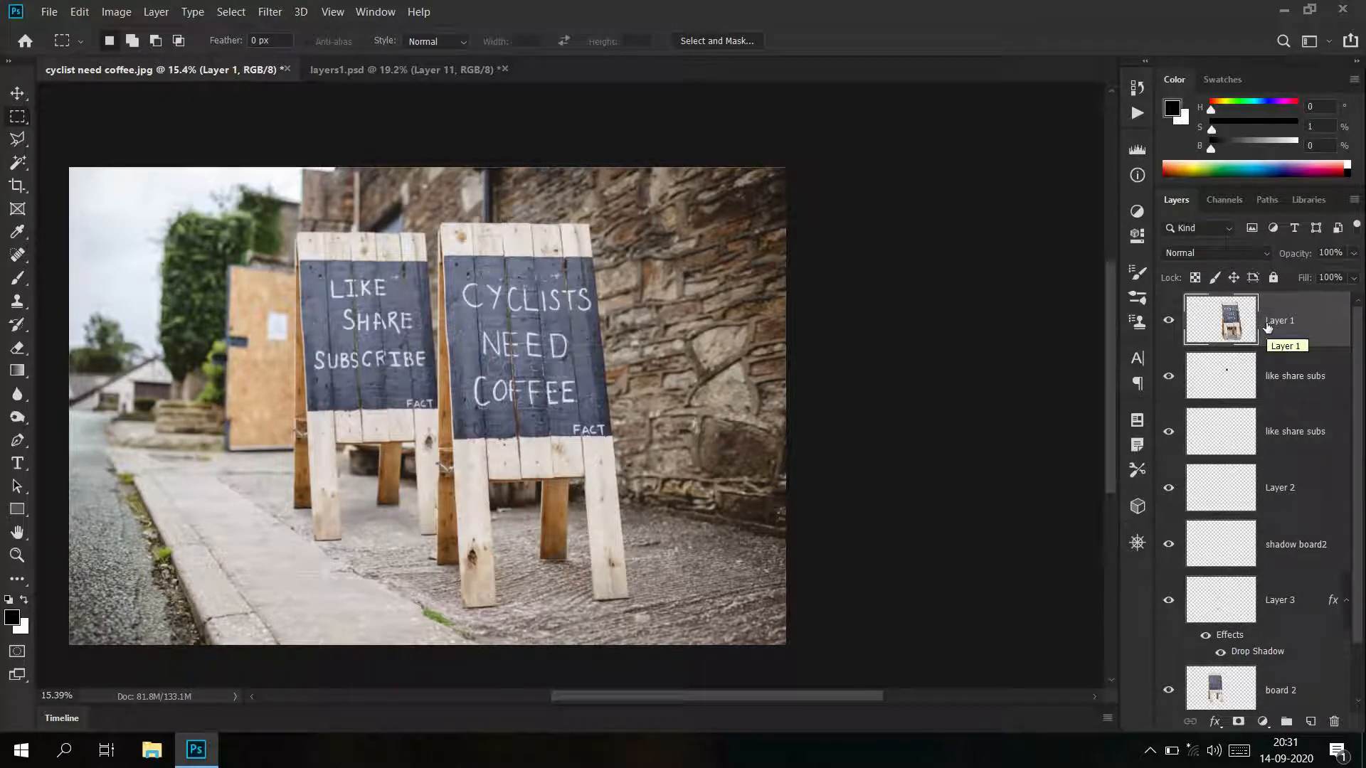
key("ctrl+e")
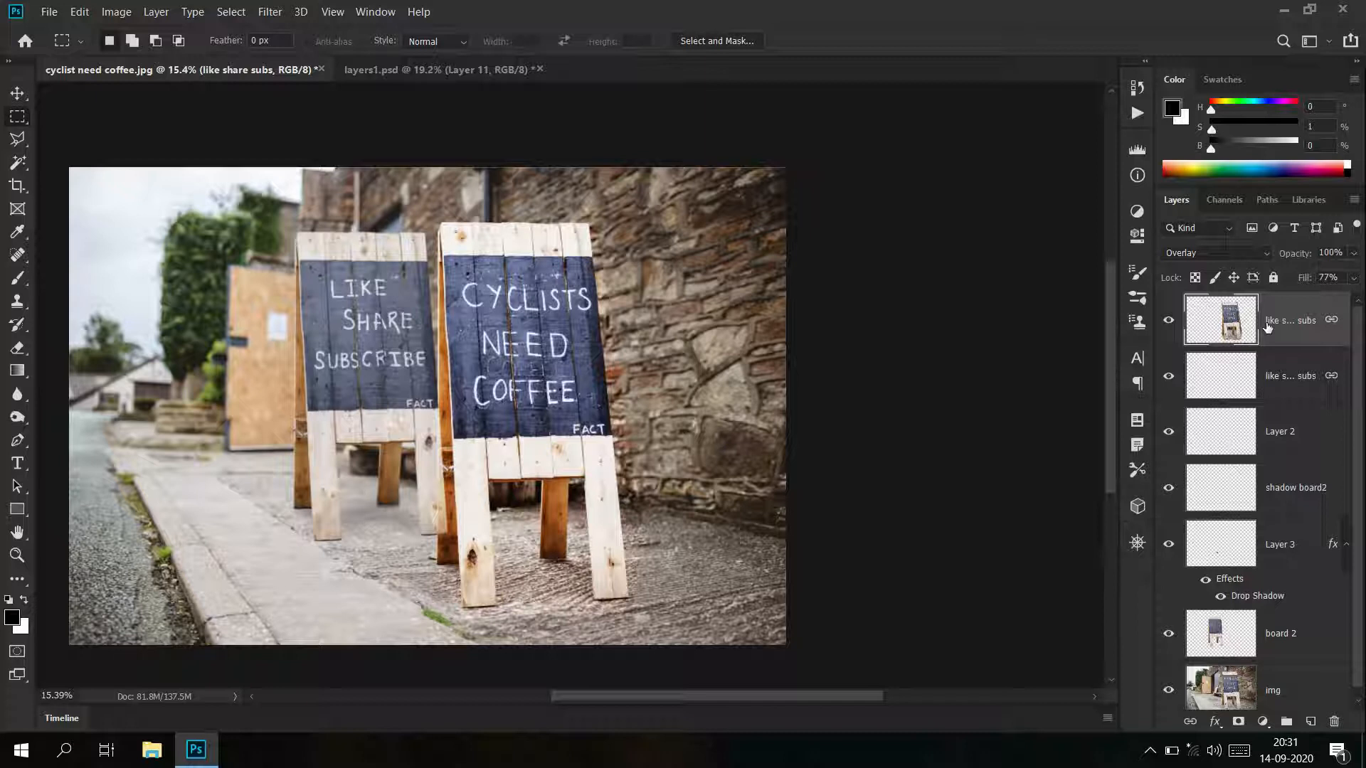
Undo the merge of Layer 1, check the clipping mask entry in the layers1.psd shortcut table, and return to cyclist need coffee.jpg
key("ctrl+z")
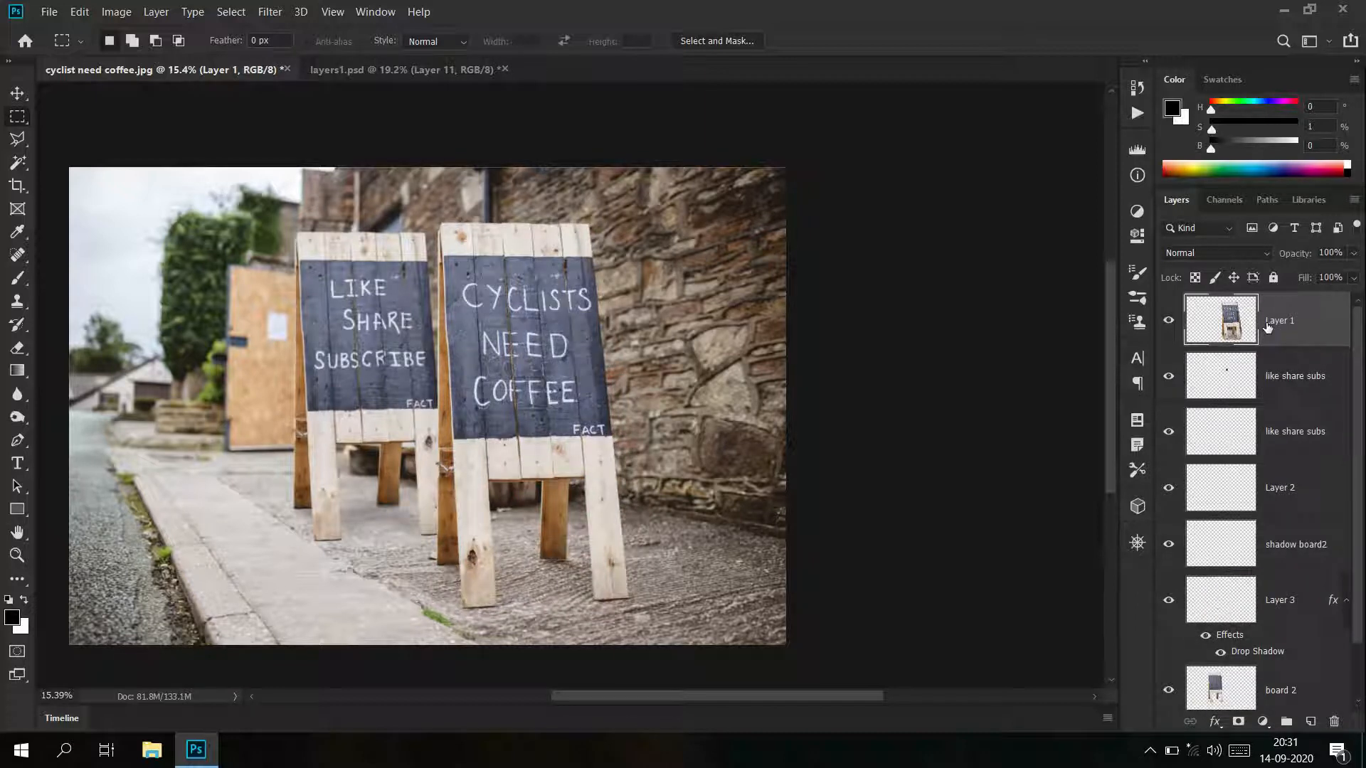
left_click(459, 74)
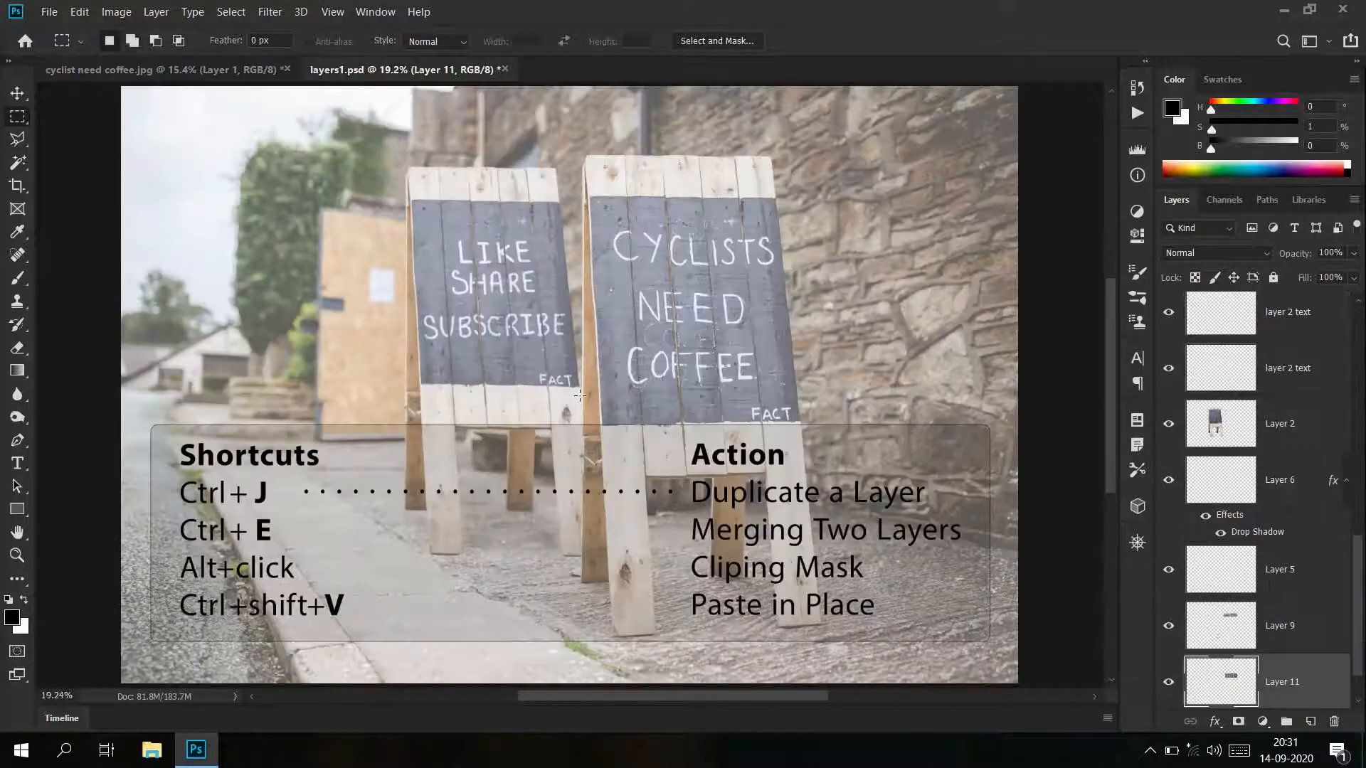
scroll(516, 368, "down", 1)
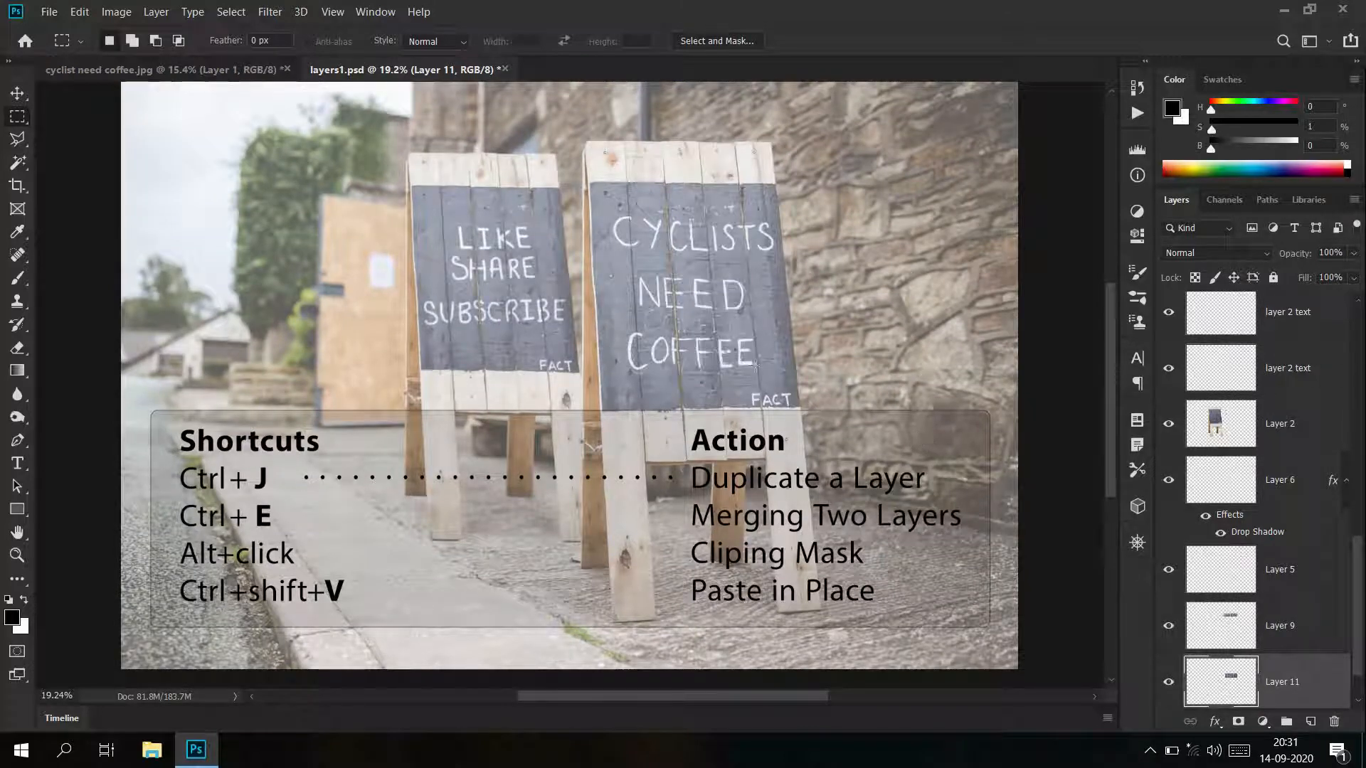
left_click(171, 67)
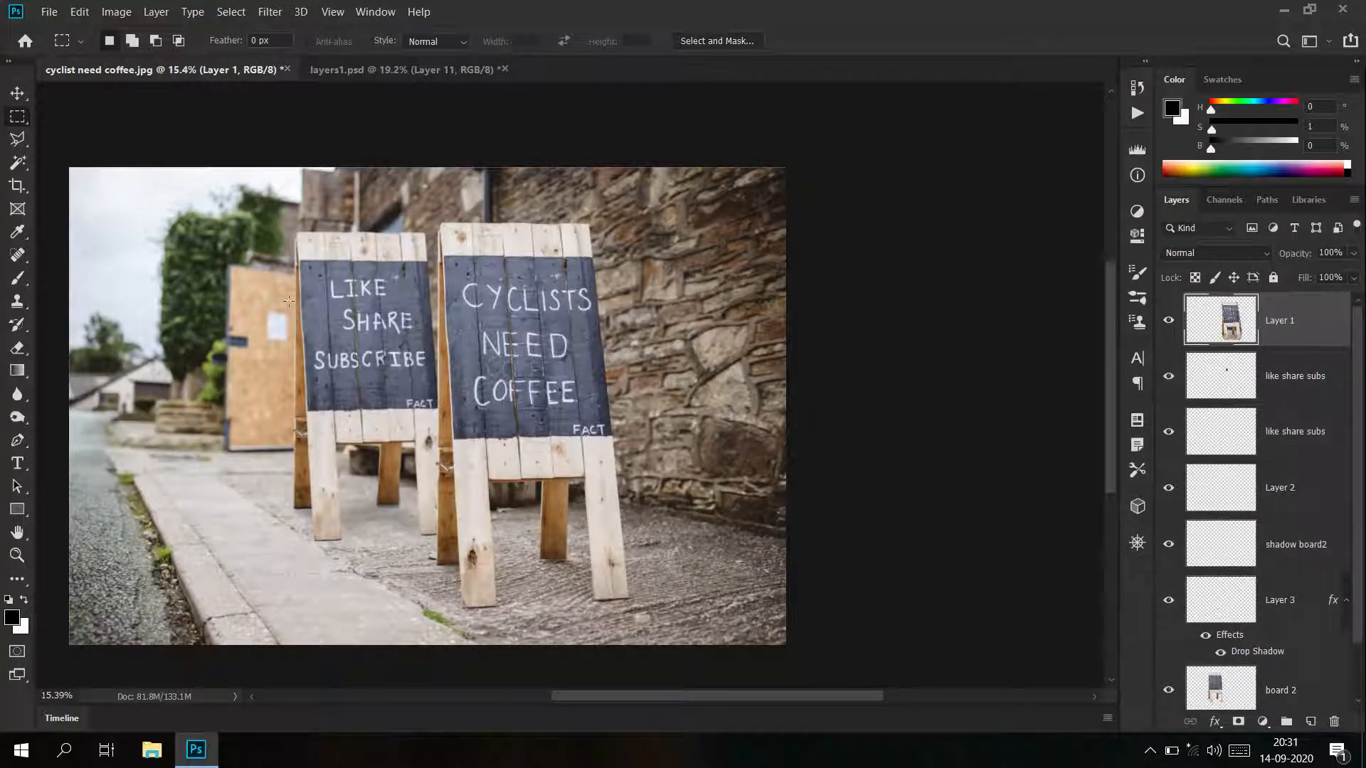
Choose the Brush tool with a white foreground colour and create a new layer named natak above Layer 1
left_click_drag(322, 350, 432, 366)
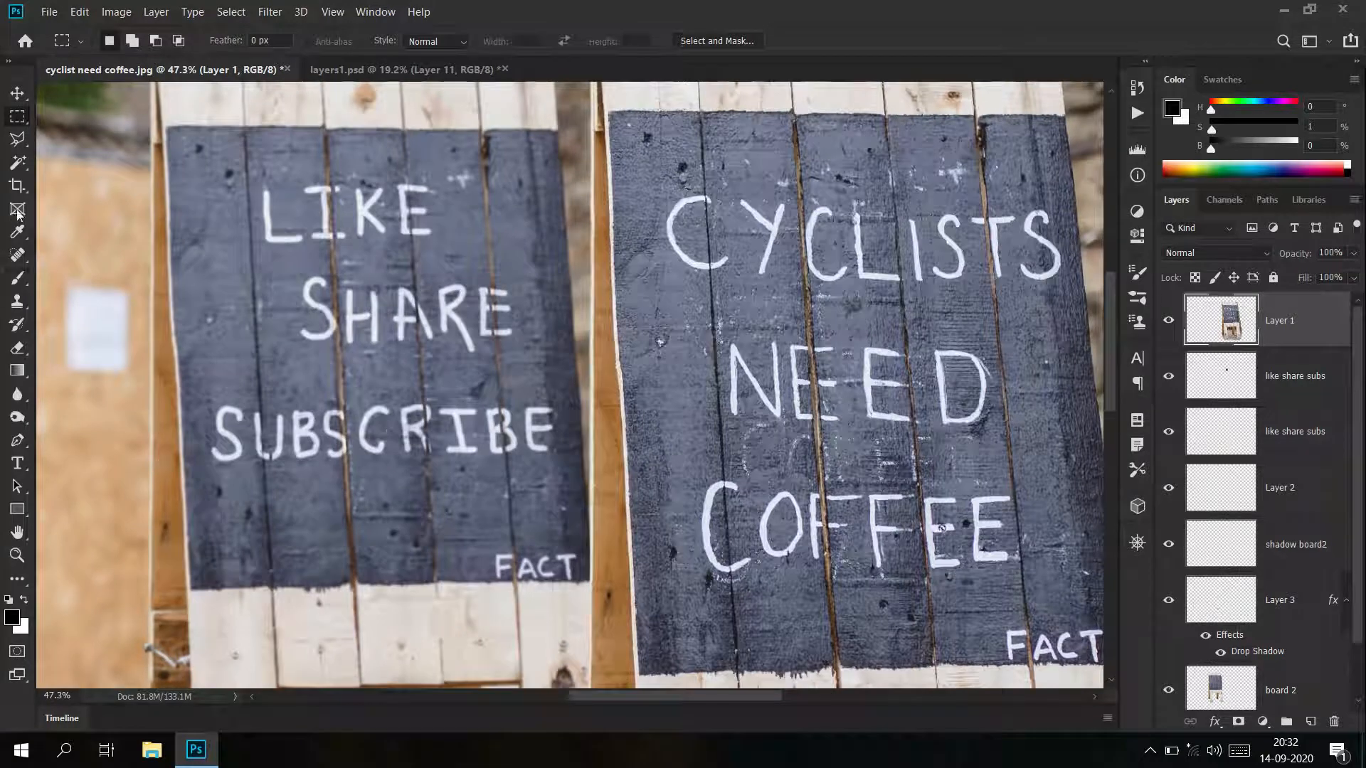
key("b")
left_click(1355, 200)
left_click(1294, 146)
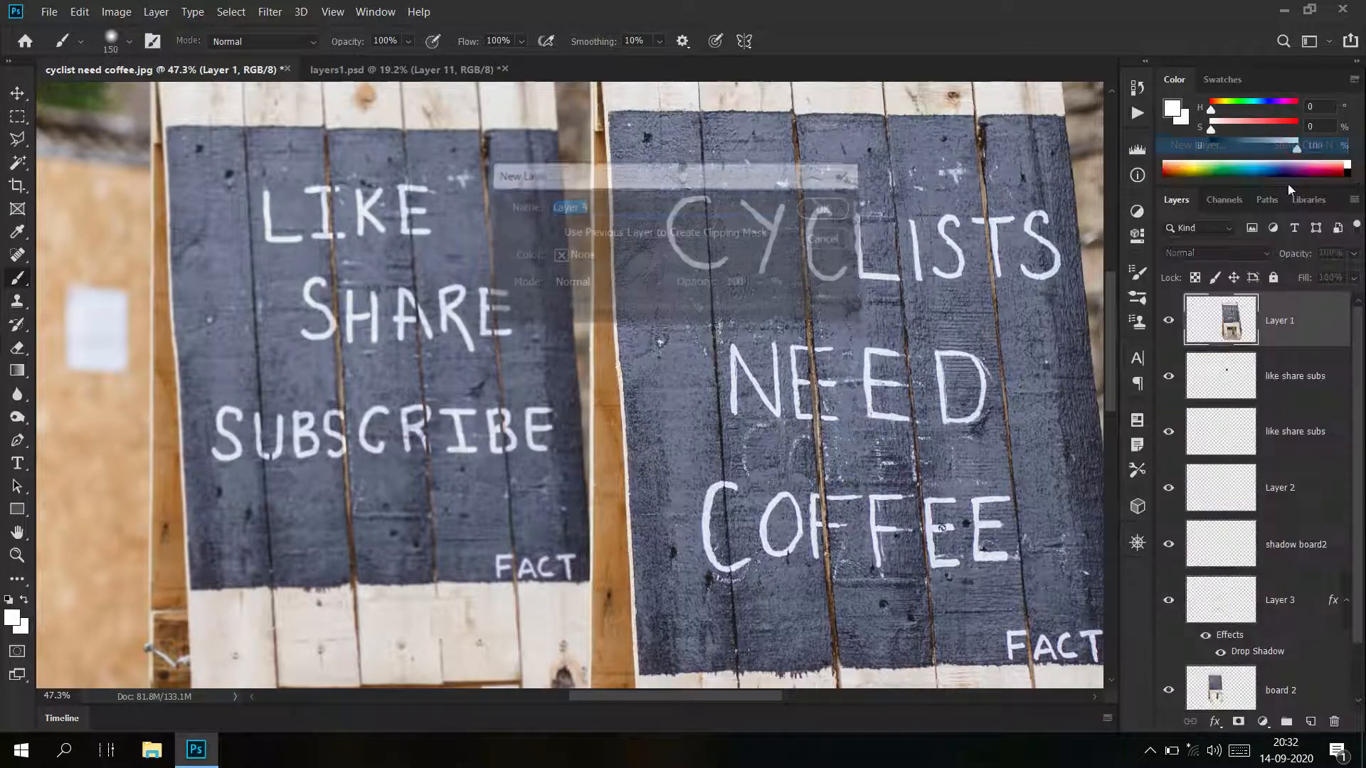
type("natak")
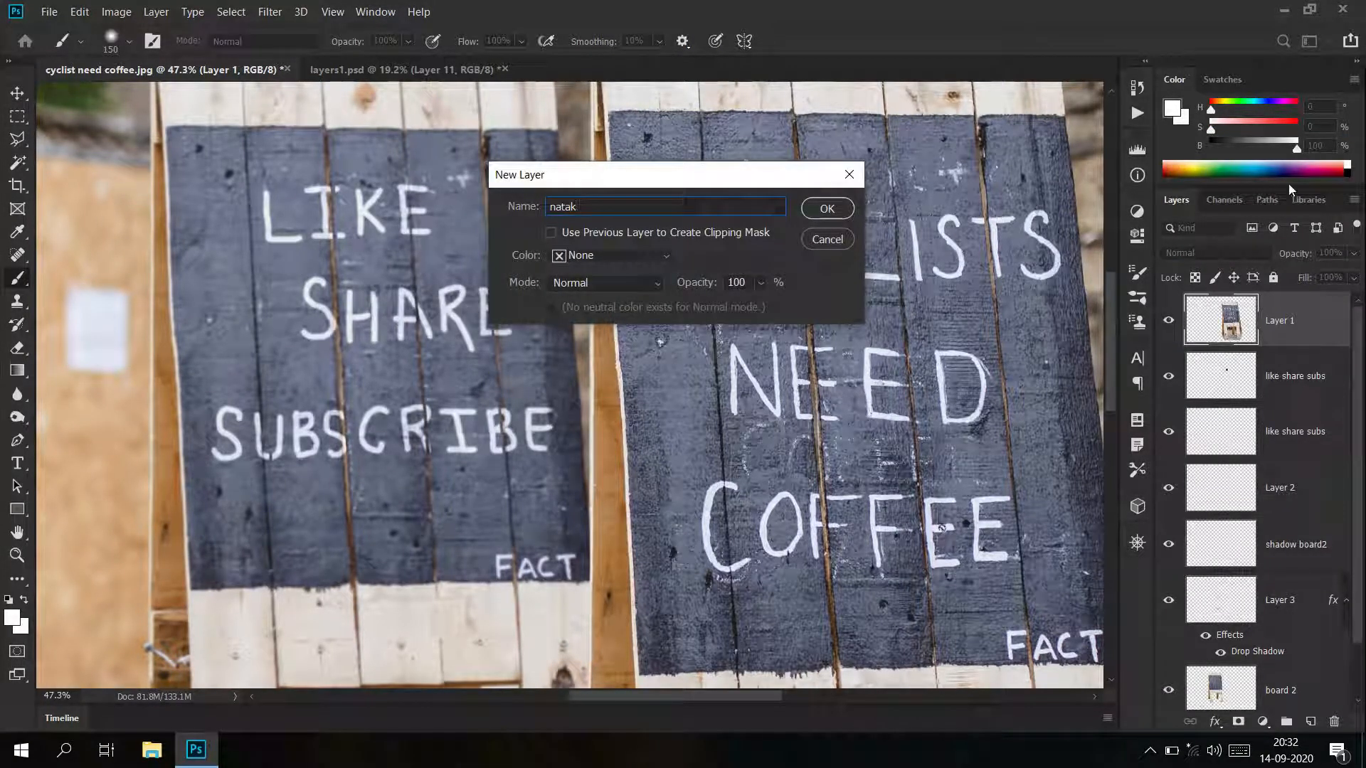
key("Return")
Paint soft white horizontal strokes on both sides of the words LIKE, SHARE and SUBSCRIBE on the natak layer
left_click_drag(469, 208, 712, 211)
left_click_drag(242, 206, 53, 191)
left_click_drag(271, 311, 68, 308)
left_click_drag(559, 317, 683, 320)
left_click_drag(587, 432, 854, 404)
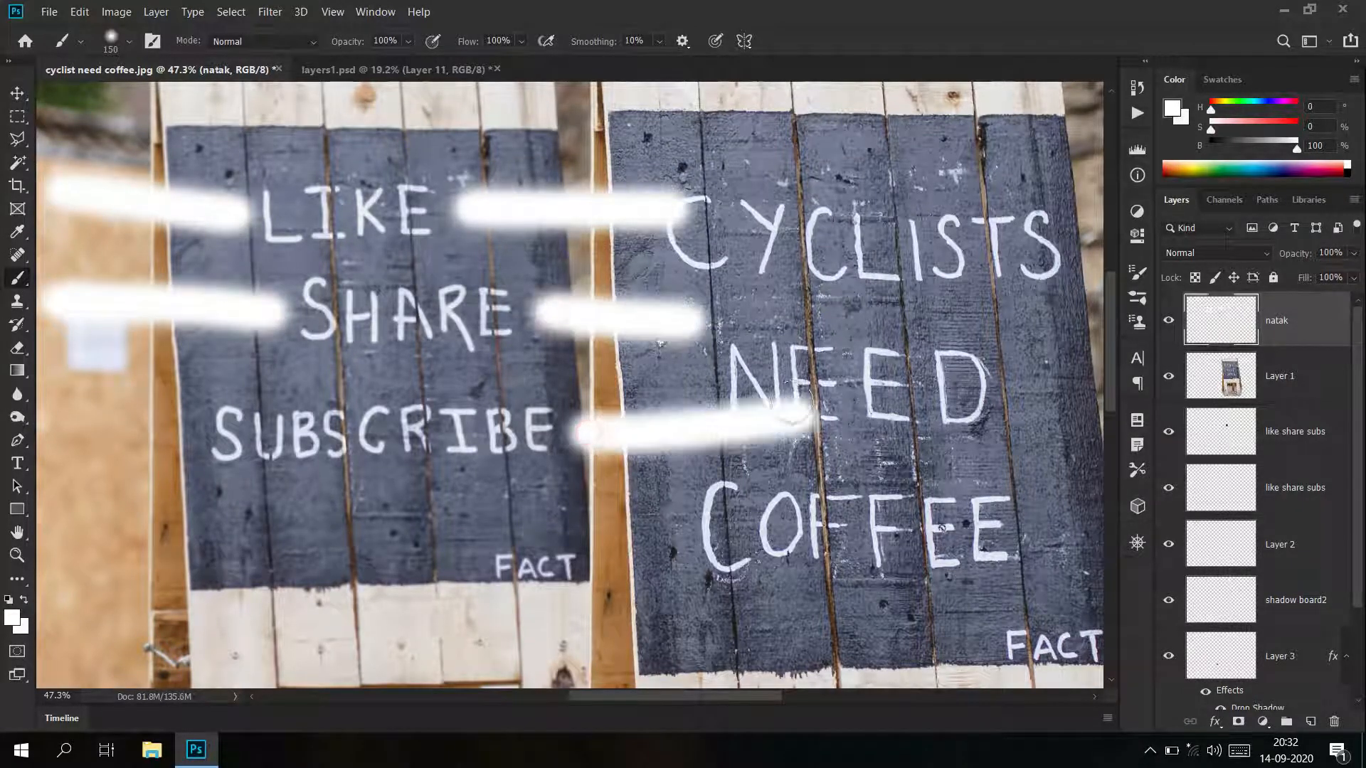
left_click_drag(205, 439, 37, 416)
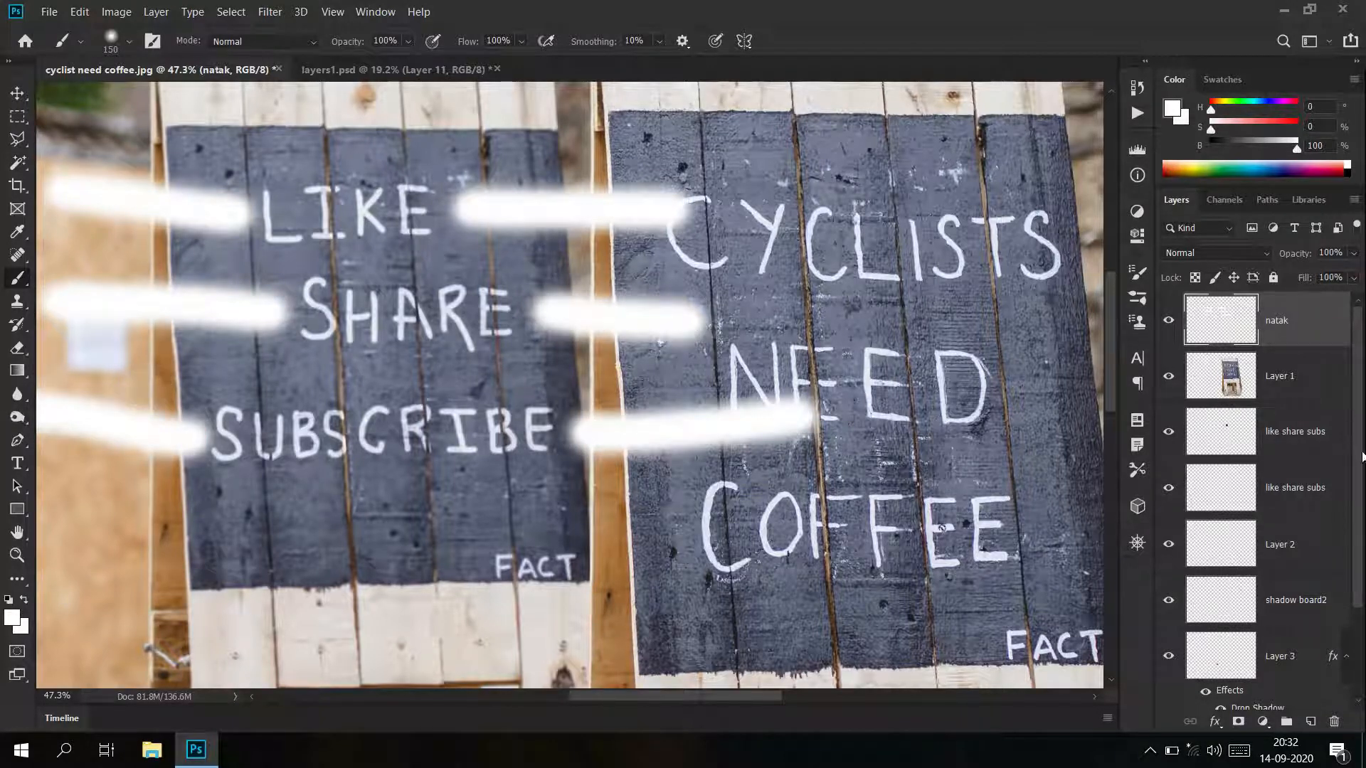
Move the natak layer directly above board 2 and clip it to the board 2 layer
scroll(1274, 569, "down", 2)
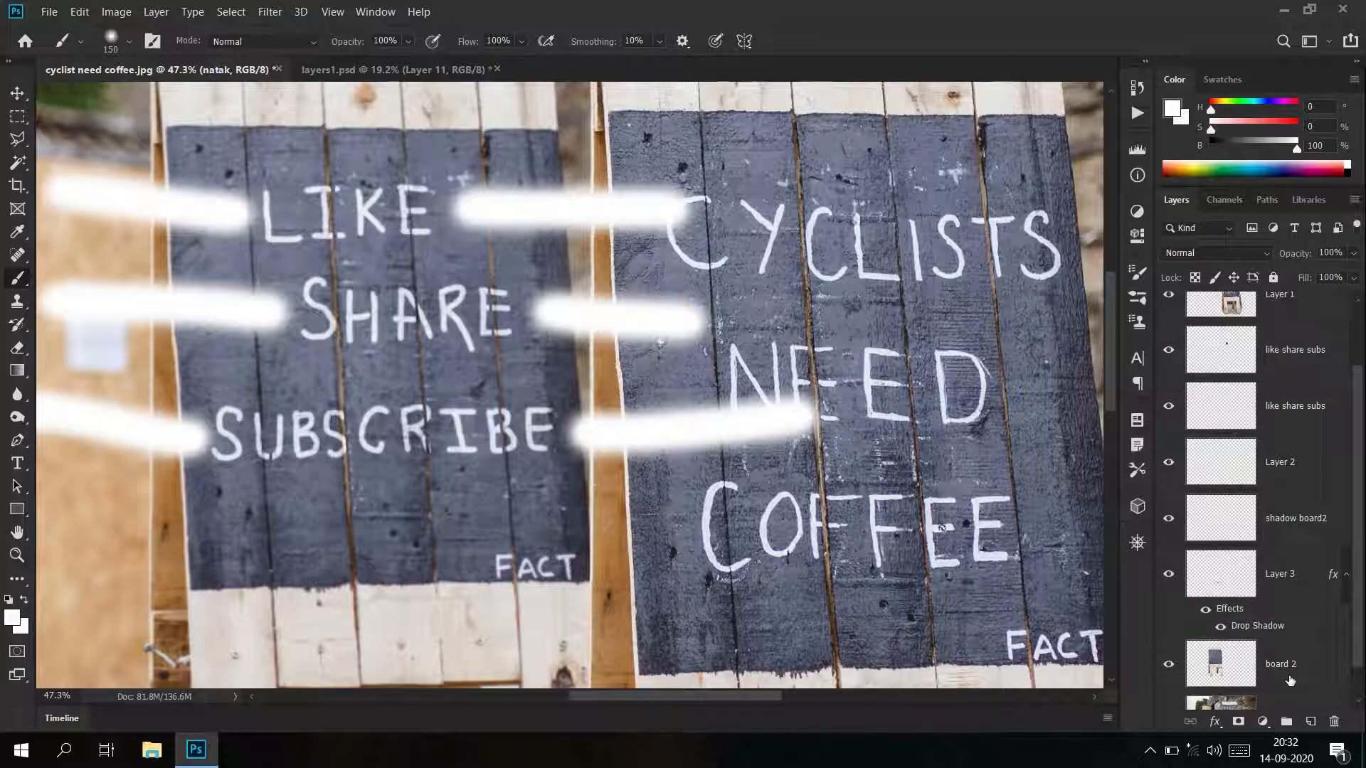
mouse_move(1288, 675)
left_mouse_down()
mouse_move(1263, 335)
mouse_move(1292, 679)
mouse_move(1290, 665)
left_mouse_up()
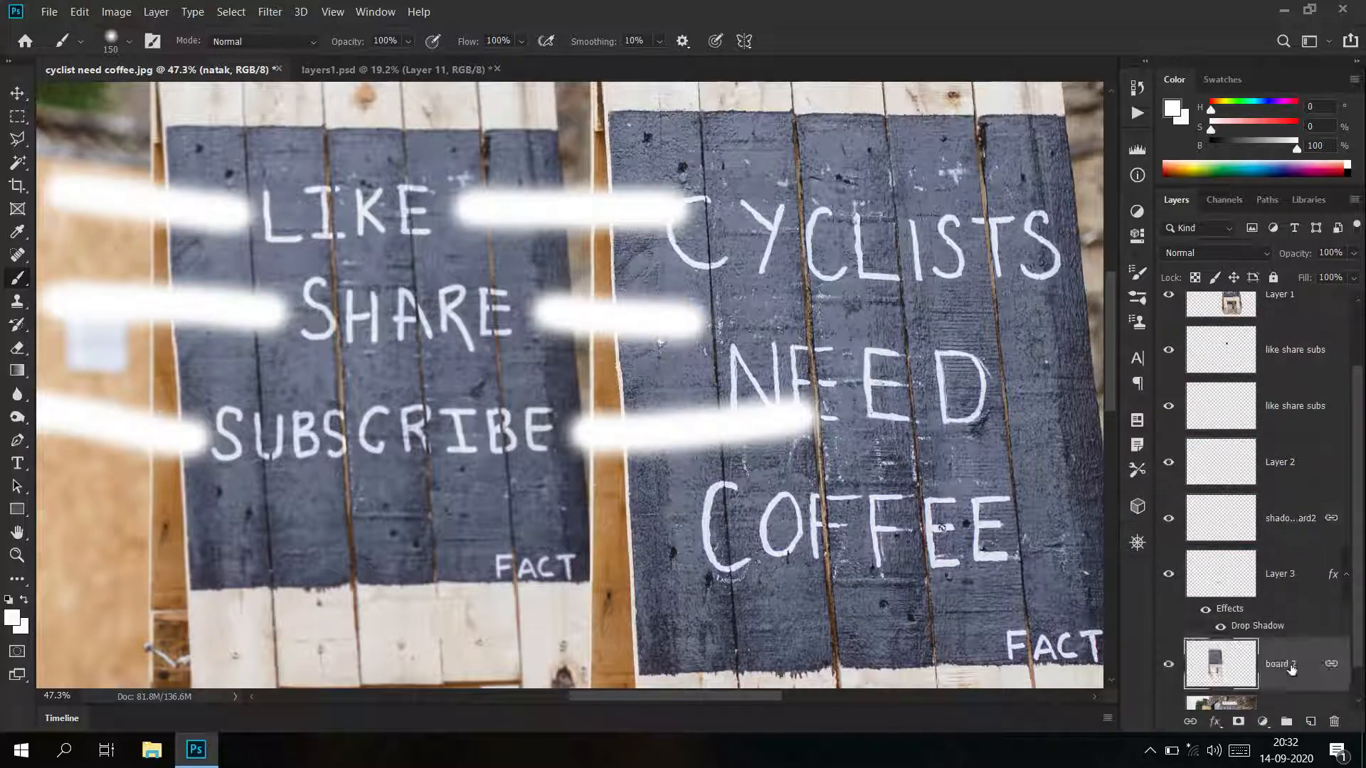
scroll(1285, 322, "up", 2)
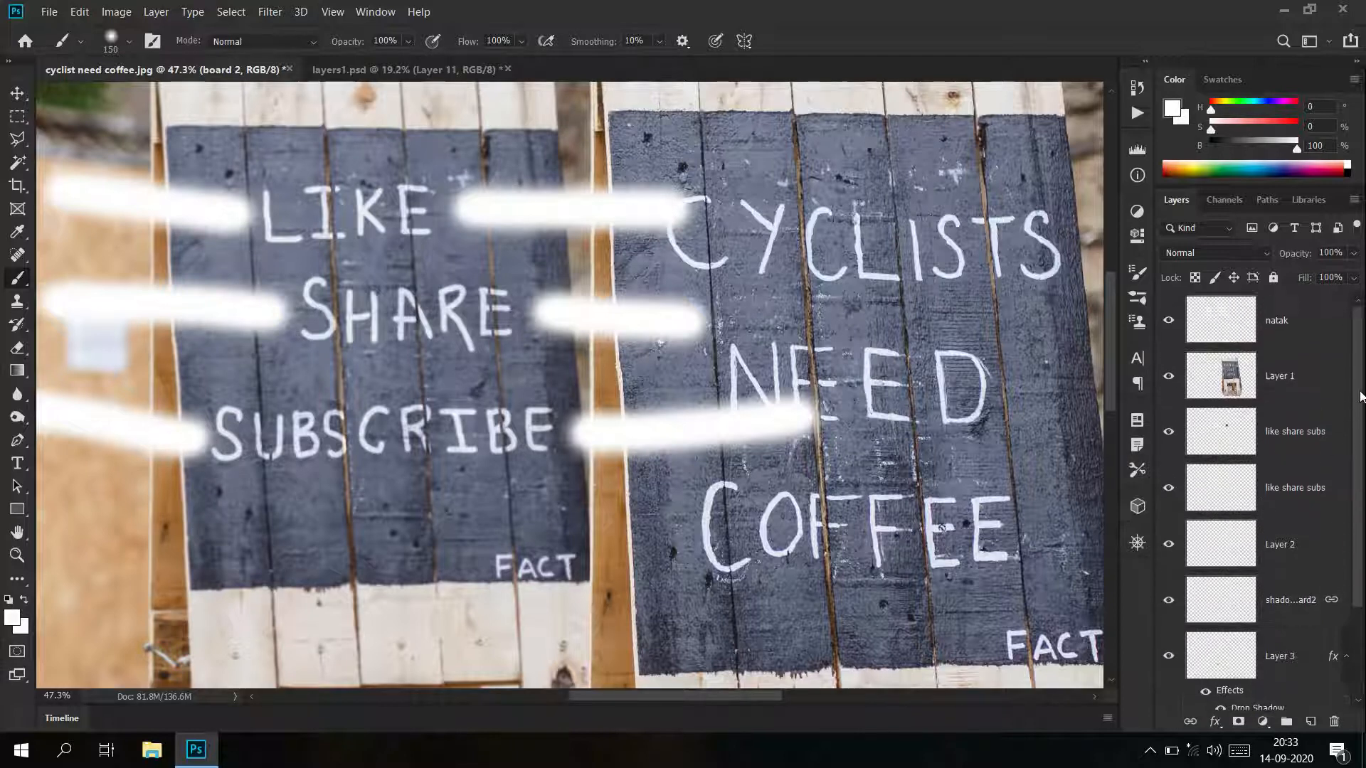
left_click_drag(1284, 322, 1363, 688)
left_click_drag(1295, 483, 1303, 601)
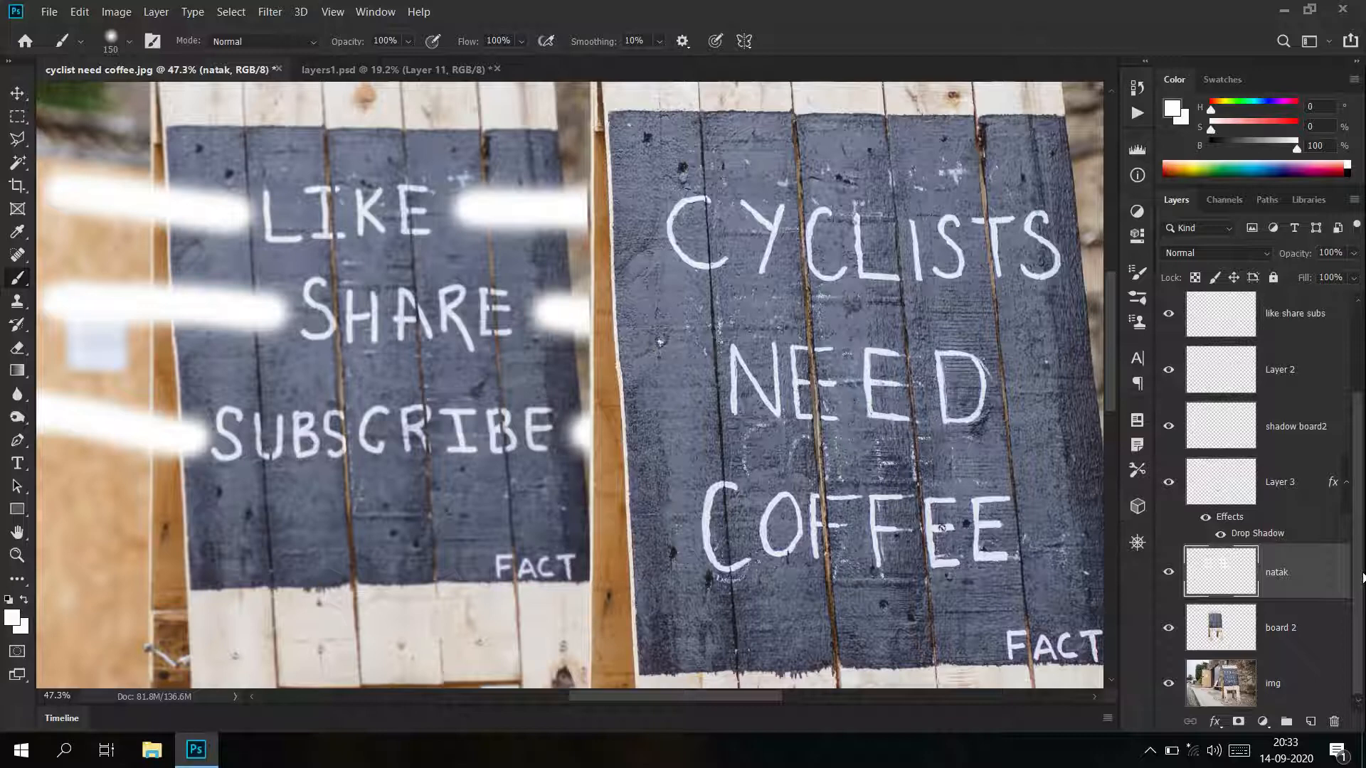
left_click(1277, 596, "alt")
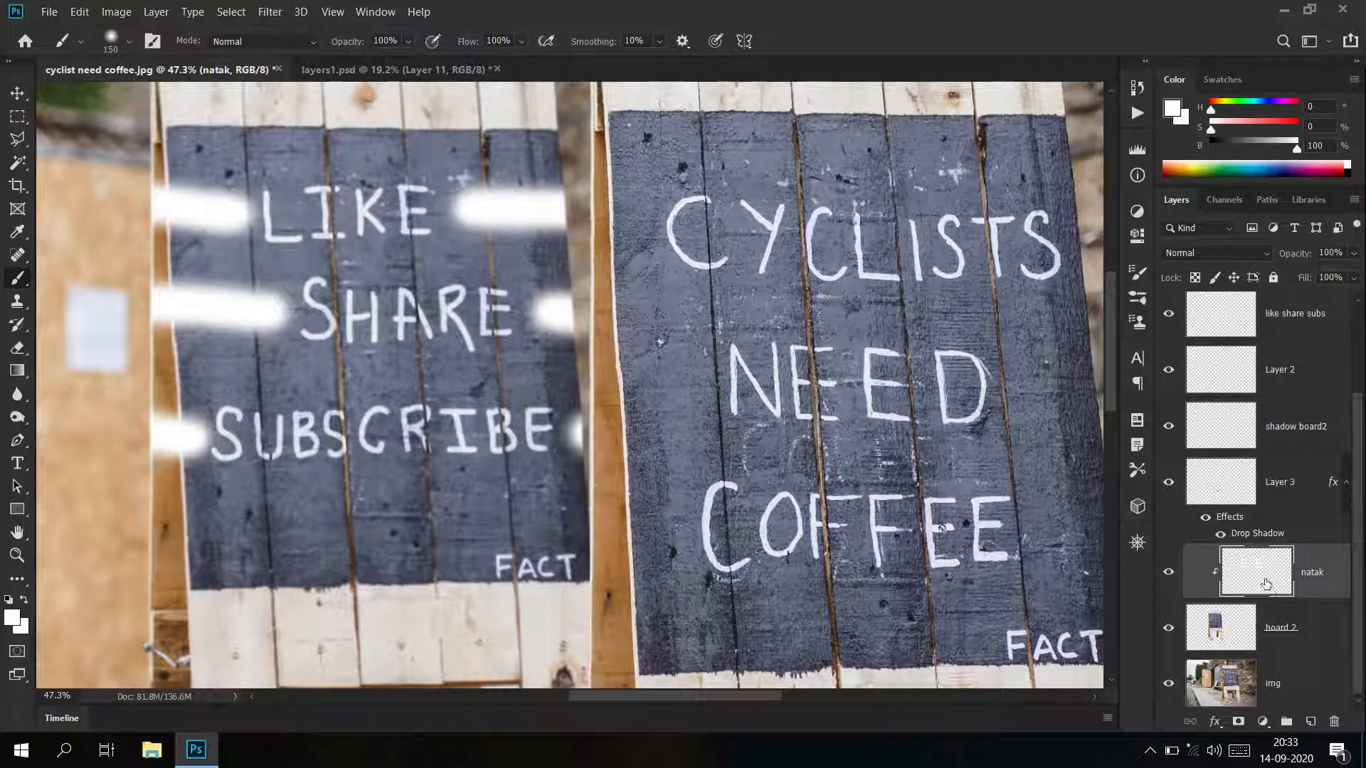
Release the clipping mask on the natak layer and delete that layer
right_click(1279, 578)
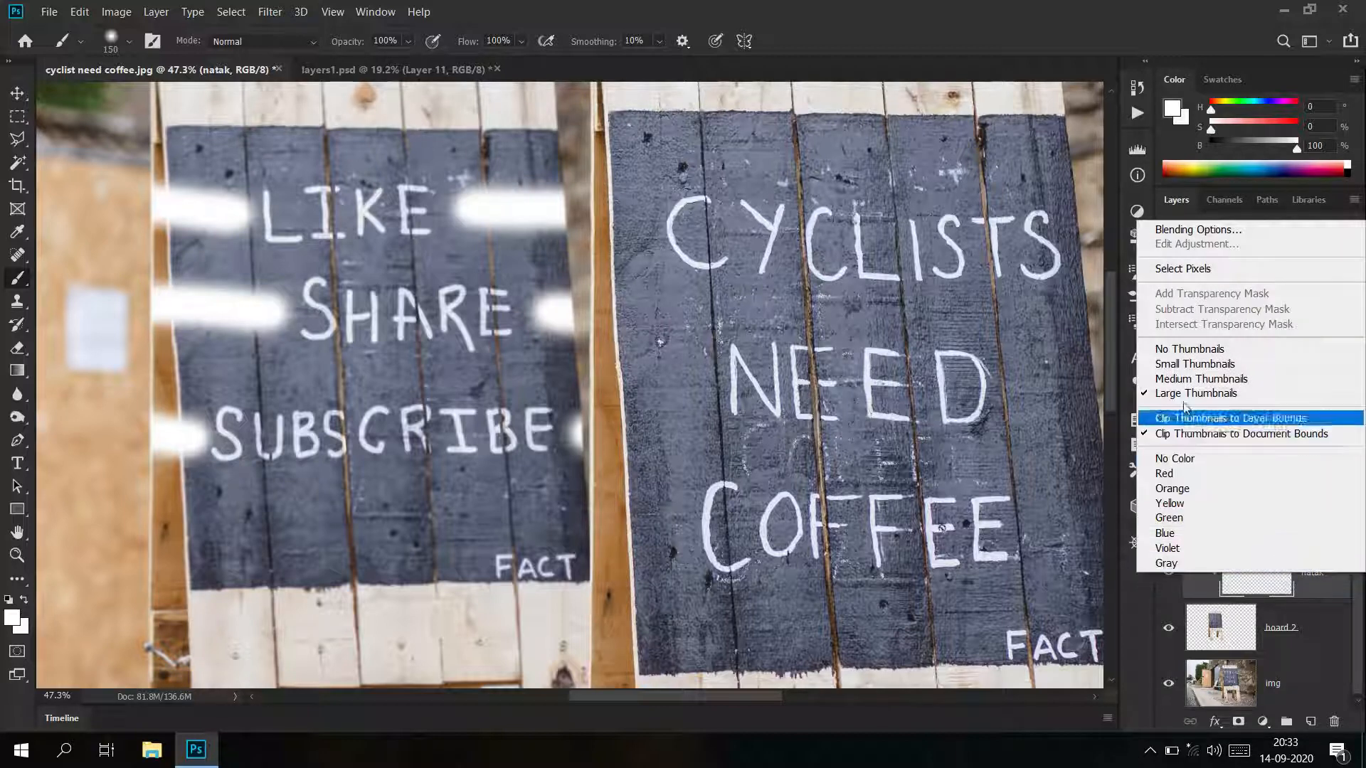
left_click(1333, 589)
right_click(1332, 589)
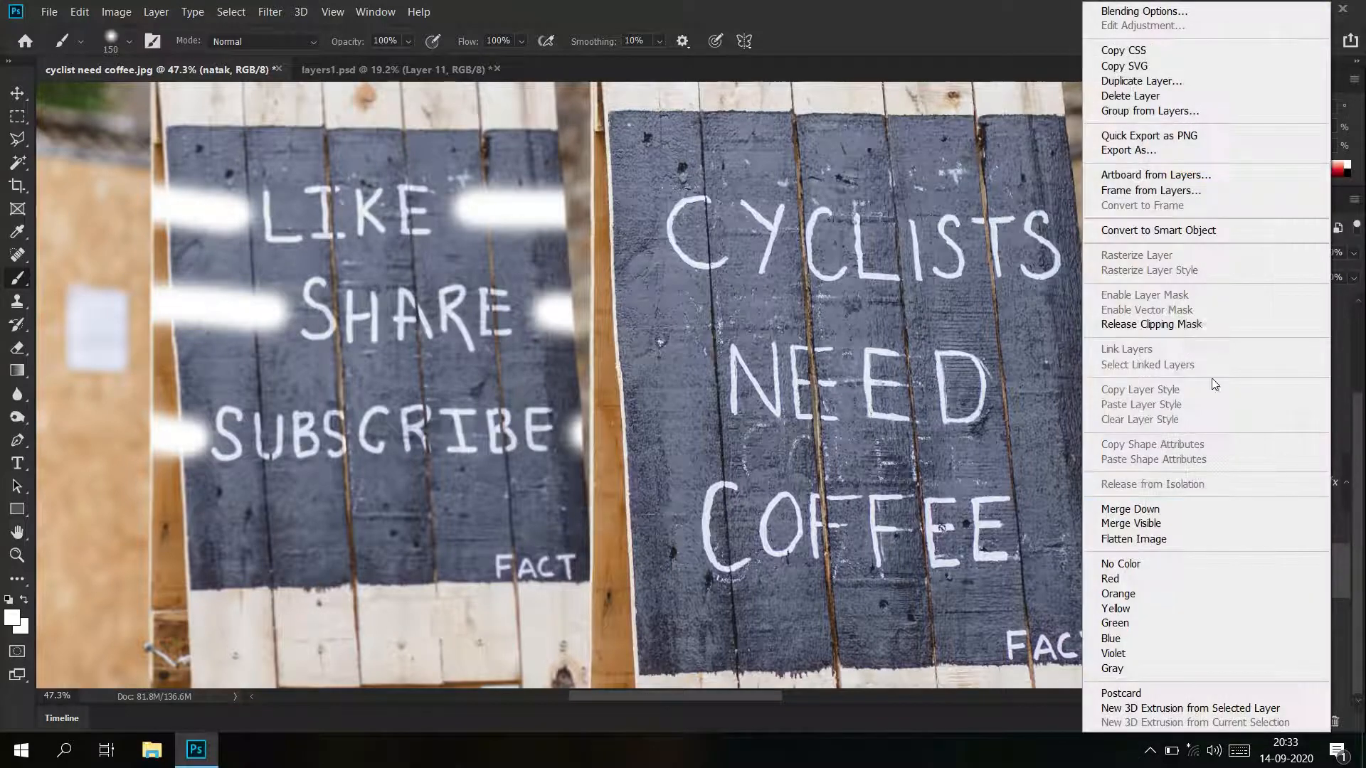
left_click(1195, 322)
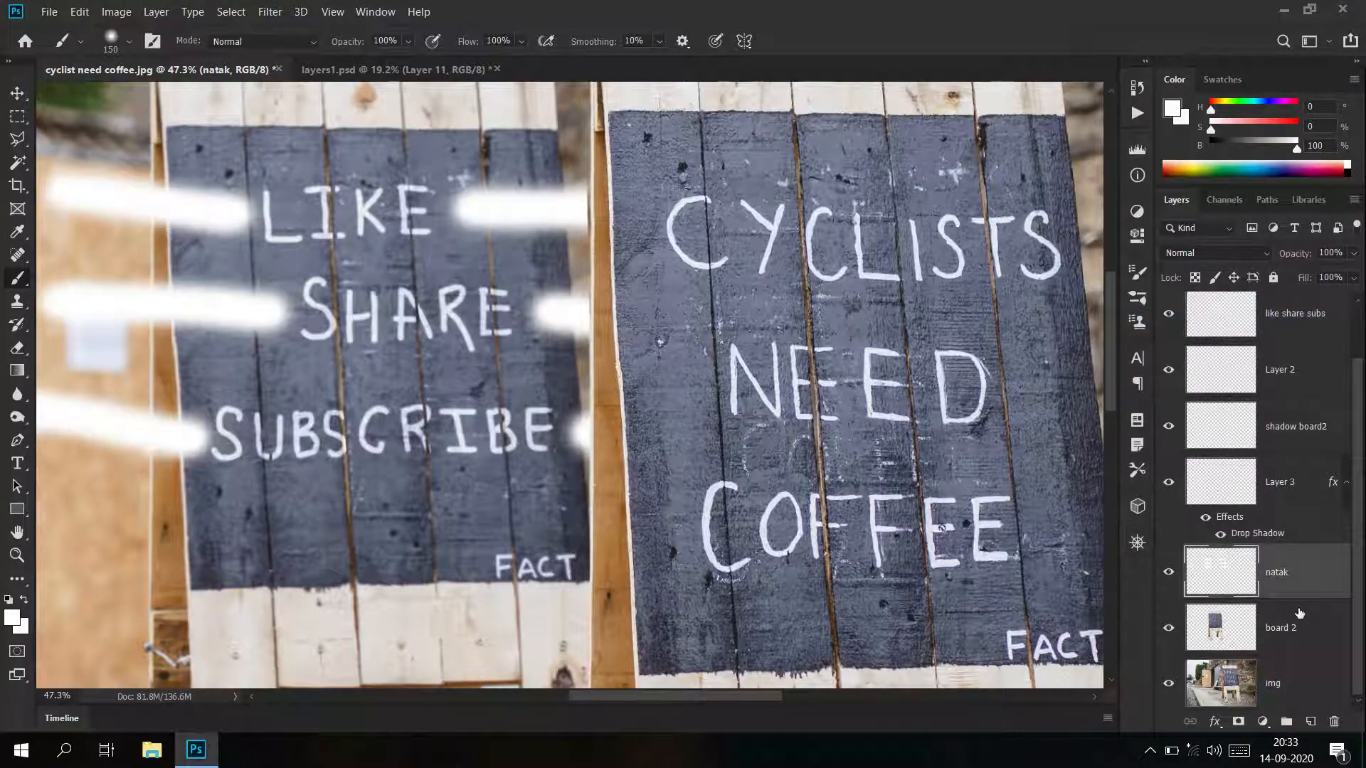
key("Delete")
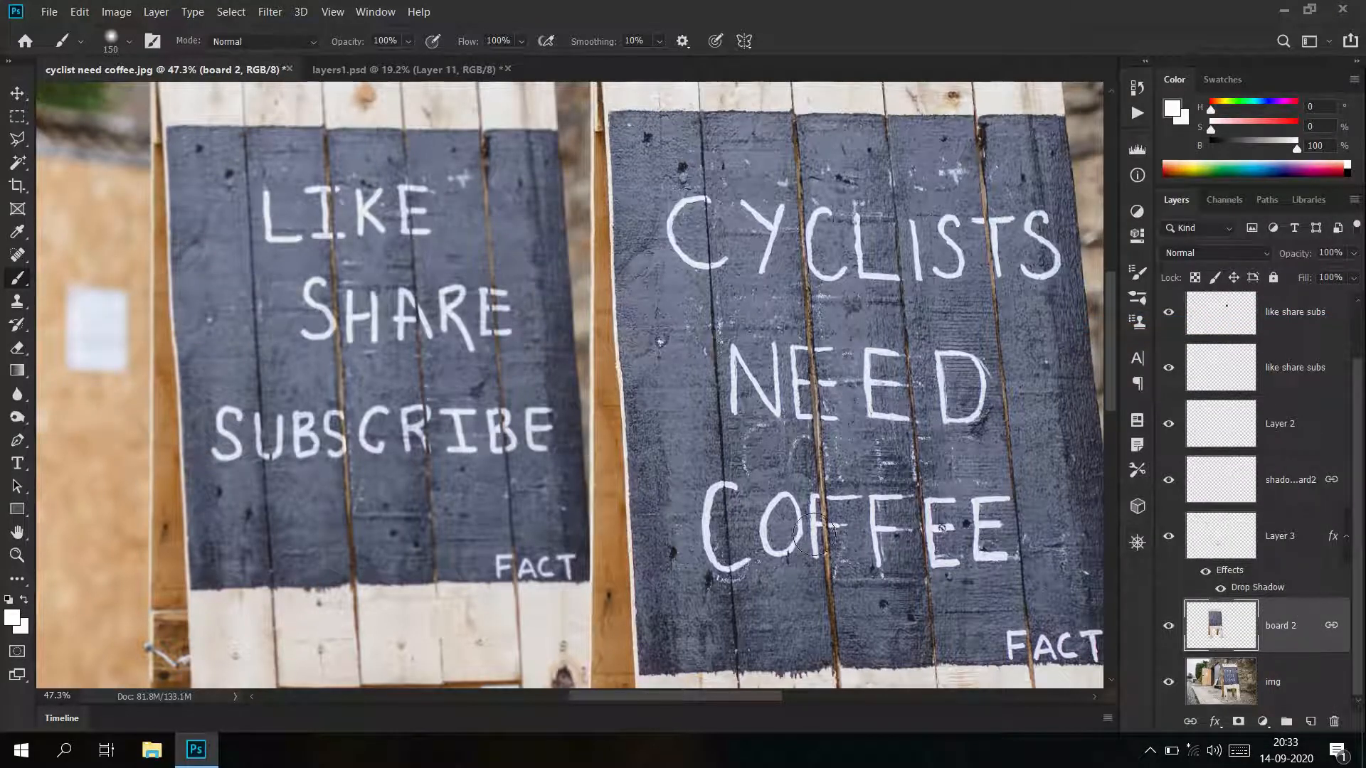
Show the whole sign composite, examine the paste-in-place entry in the layers1.psd shortcut table, and return to cyclist need coffee.jpg
scroll(765, 505, "down", 6)
left_click_drag(764, 505, 512, 424)
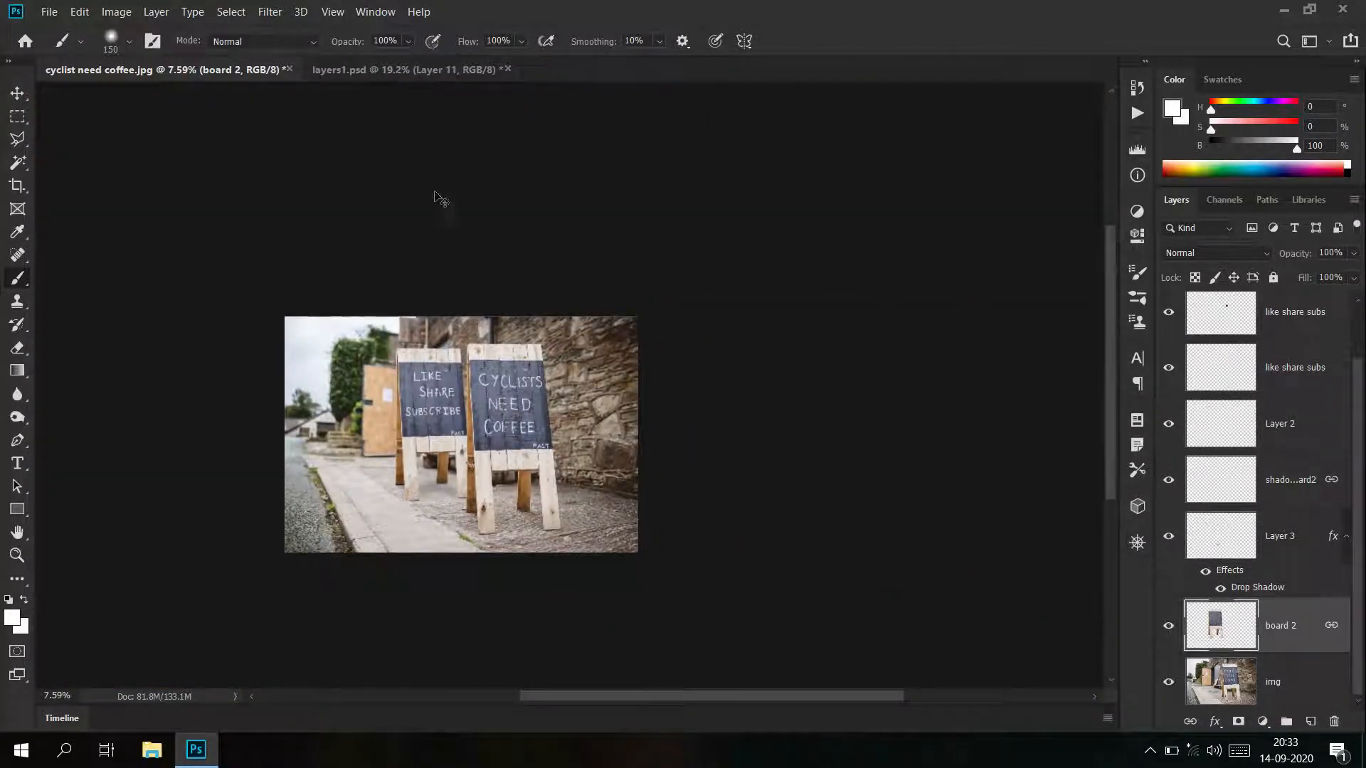
scroll(457, 200, "up", 1)
scroll(457, 200, "up", 3)
left_click(403, 69)
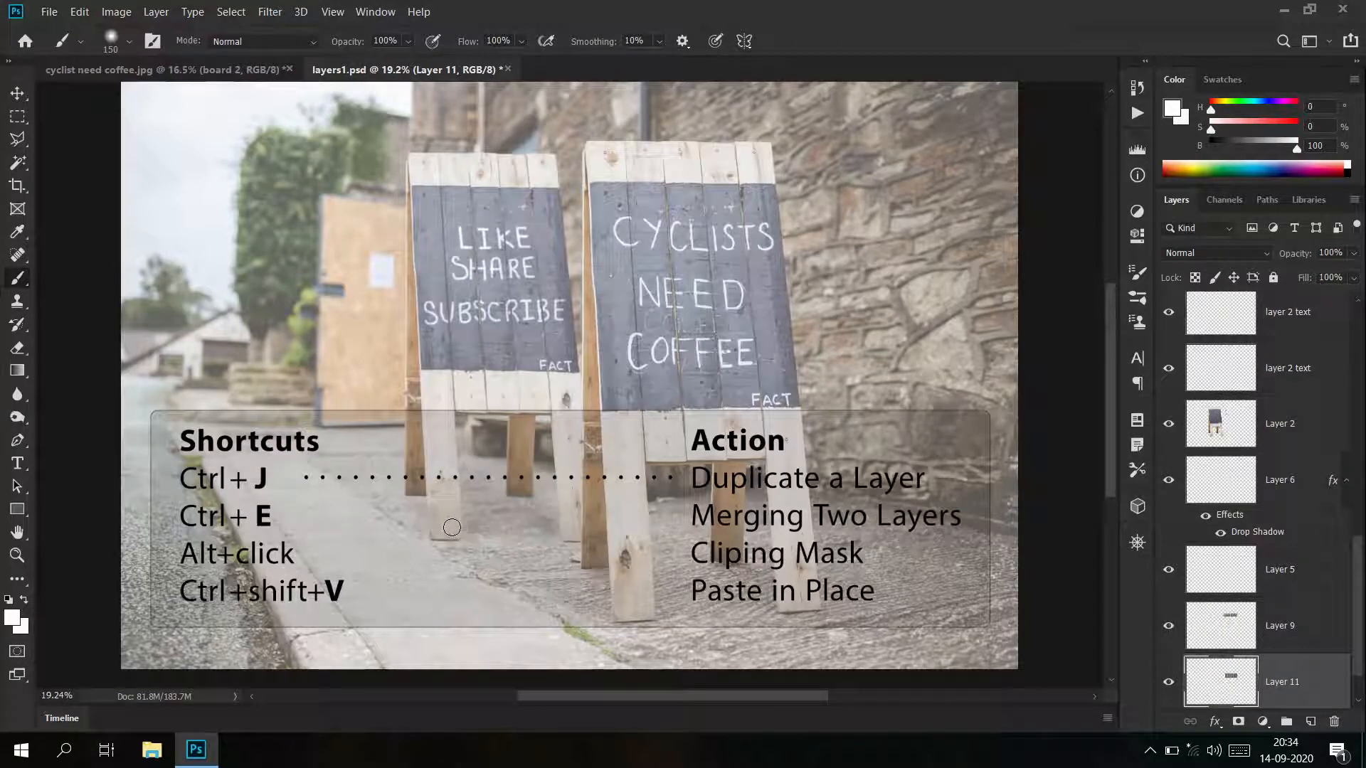
left_click(249, 78)
Copy the board 2 layer from cyclist need coffee.jpg and paste it in place into layers1.psd
left_click(79, 12)
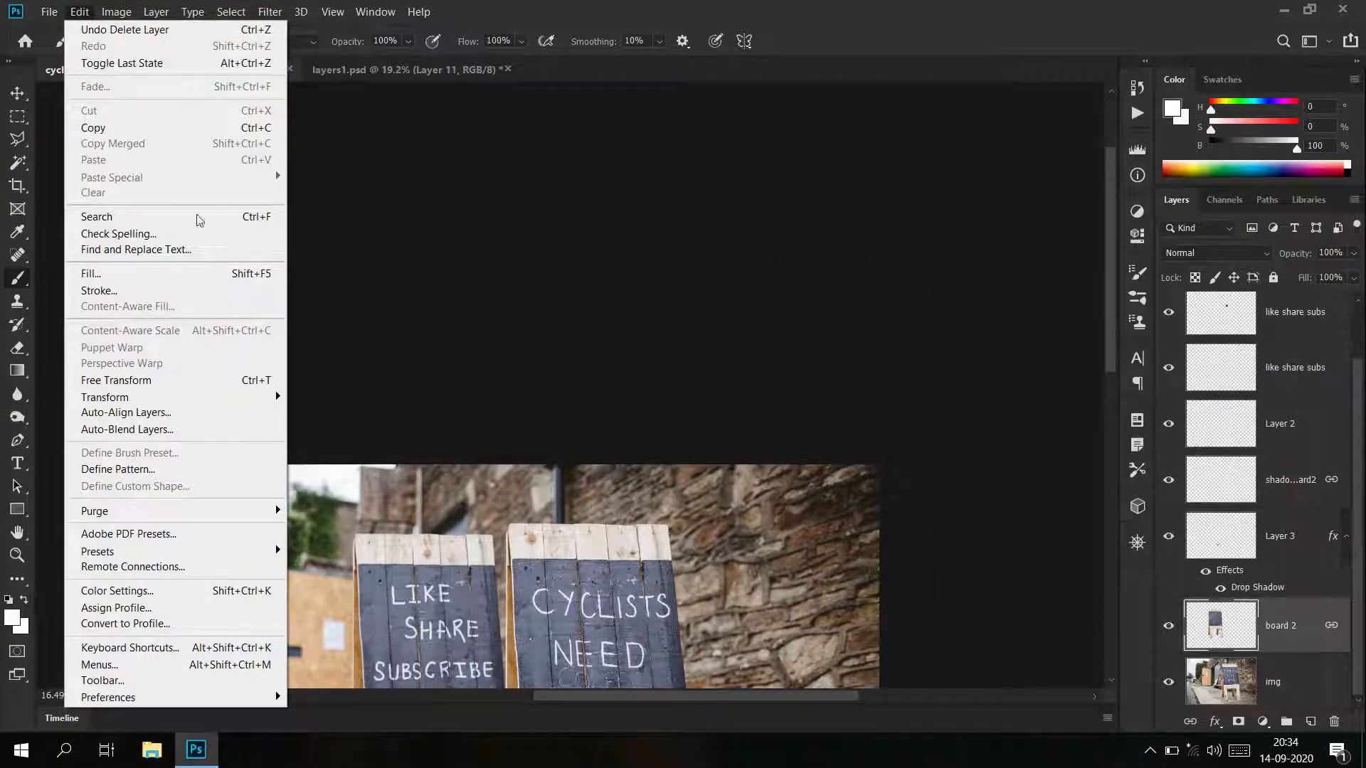
left_click(490, 511)
scroll(491, 511, "down", 5)
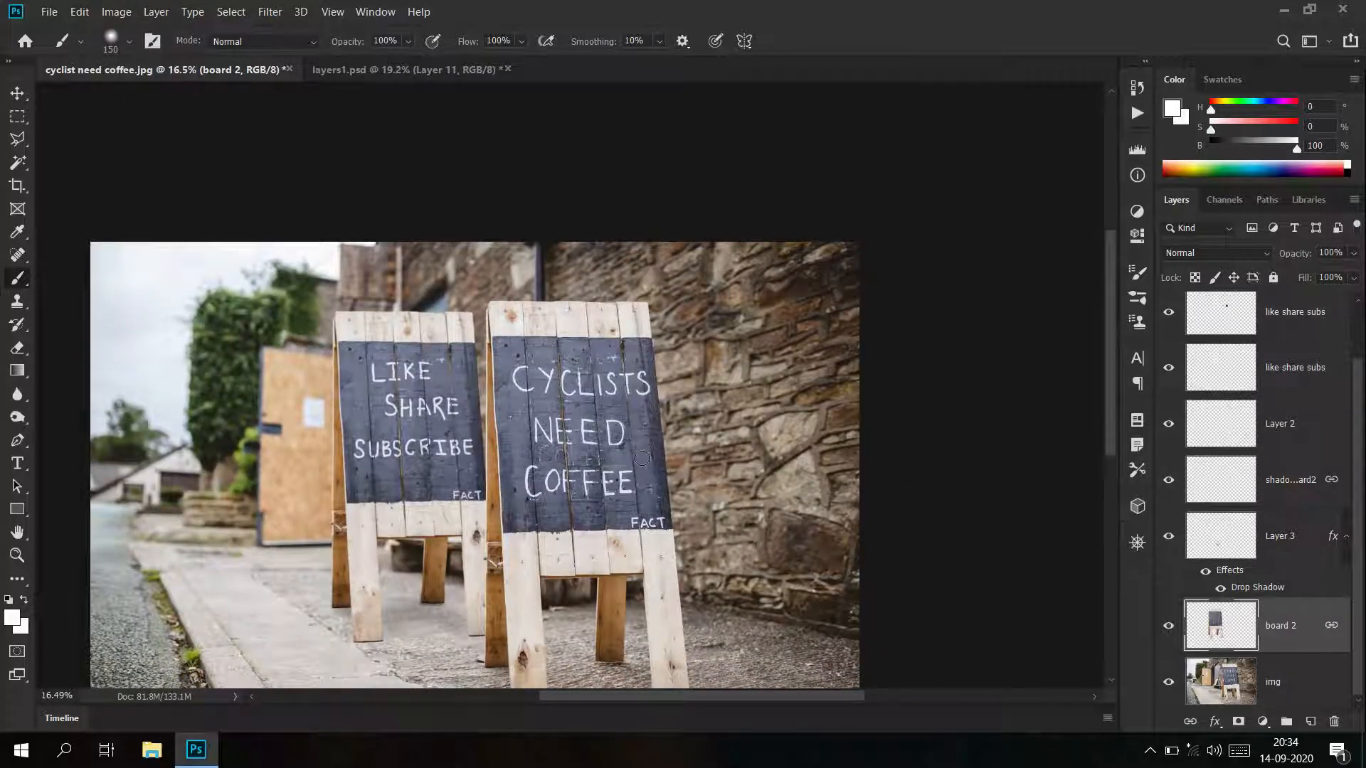
left_click(85, 5)
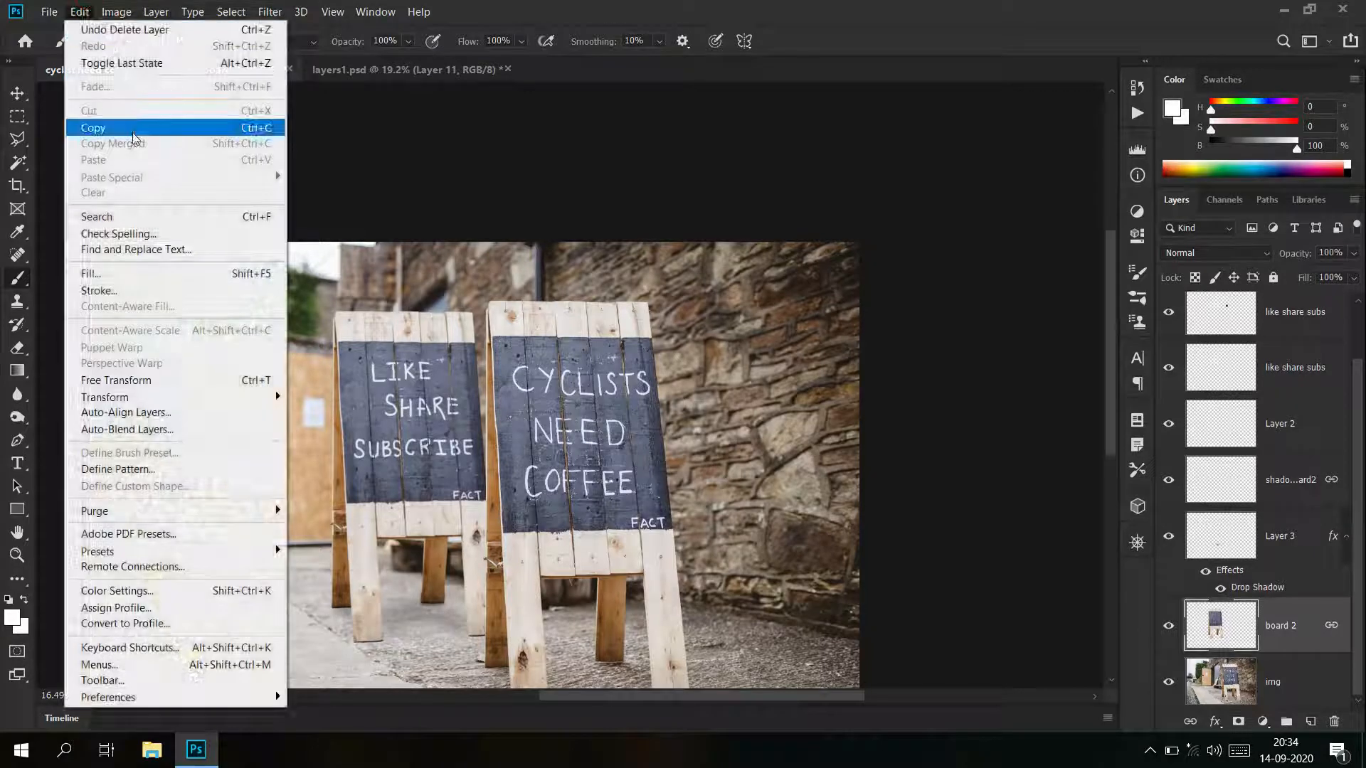
left_click(136, 128)
left_click(433, 69)
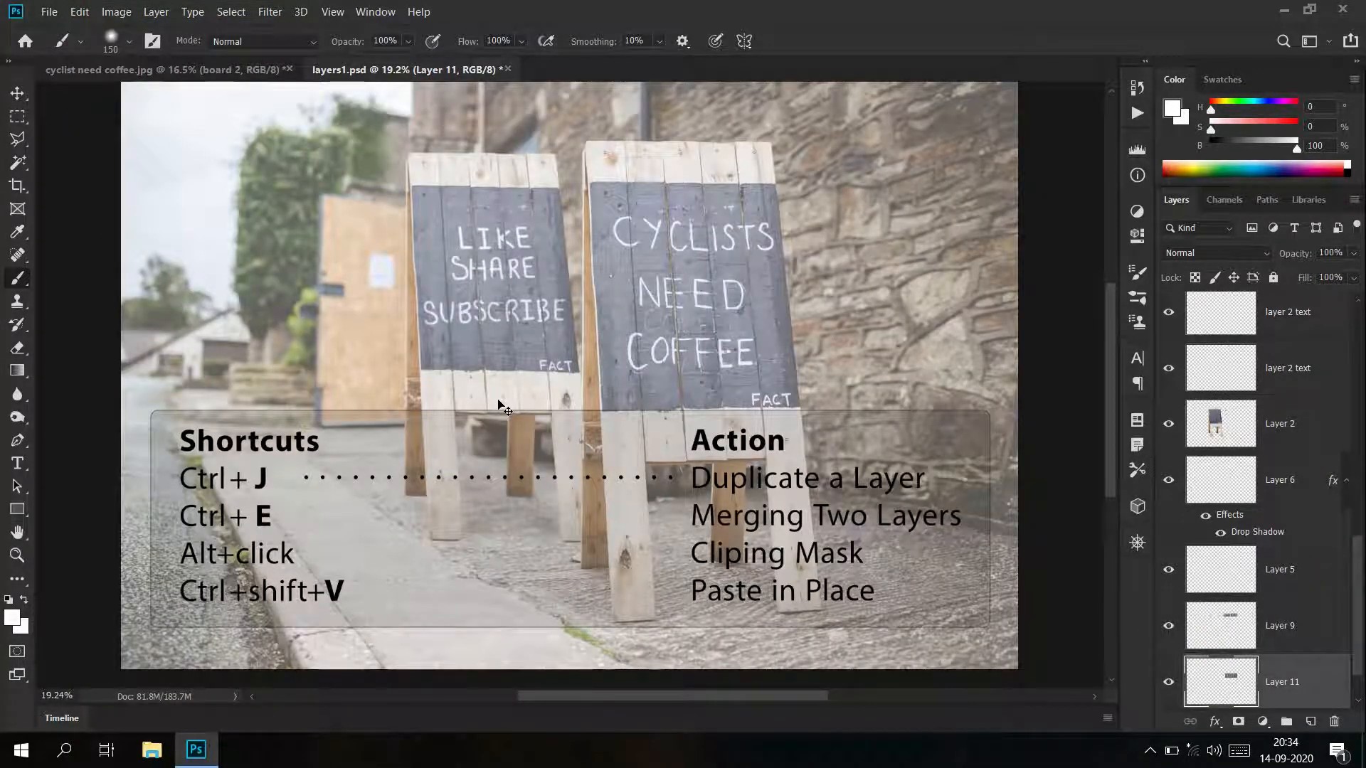
left_click_drag(502, 407, 502, 407)
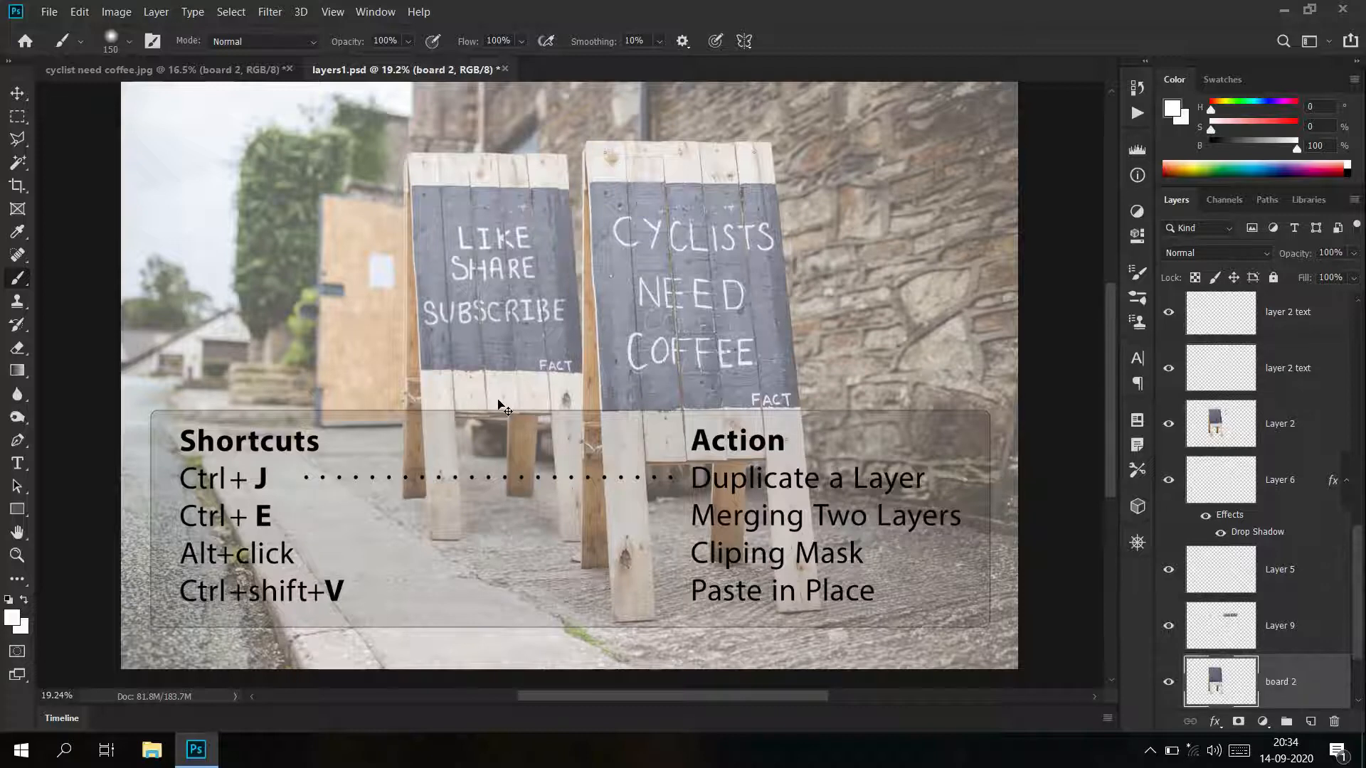